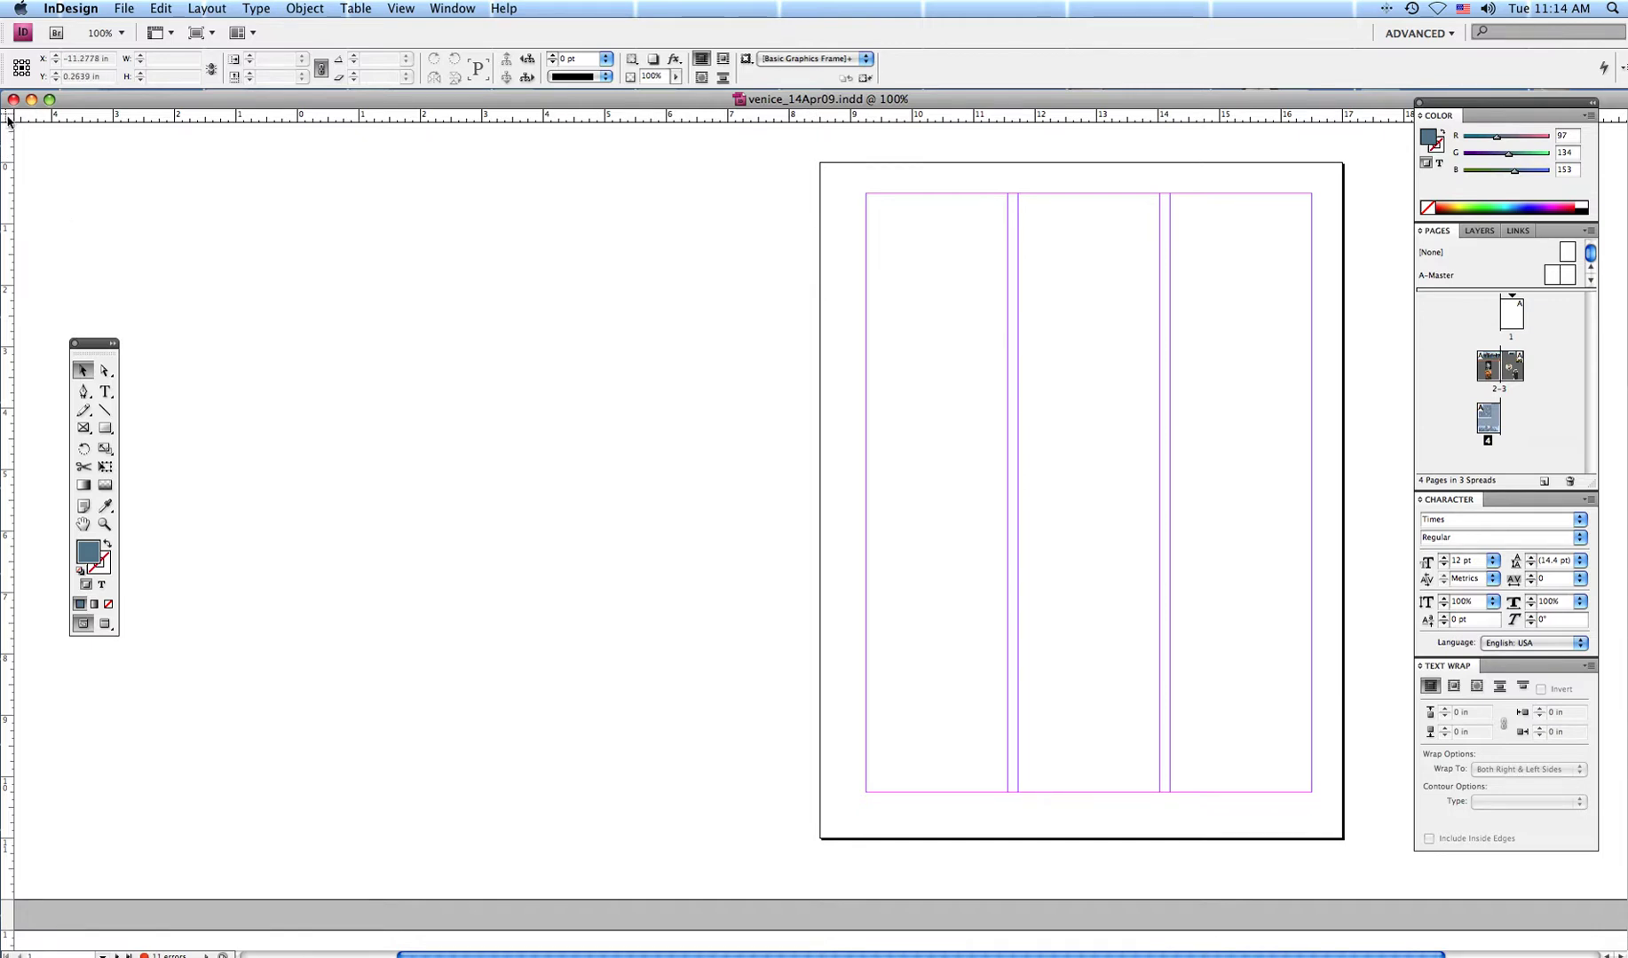
Move the ruler zero point to the top-left corner of page 1 and keep Inches as both ruler units.
{"action": "left_click_drag", "start_coordinate": [7, 118], "coordinate": [820, 163]}
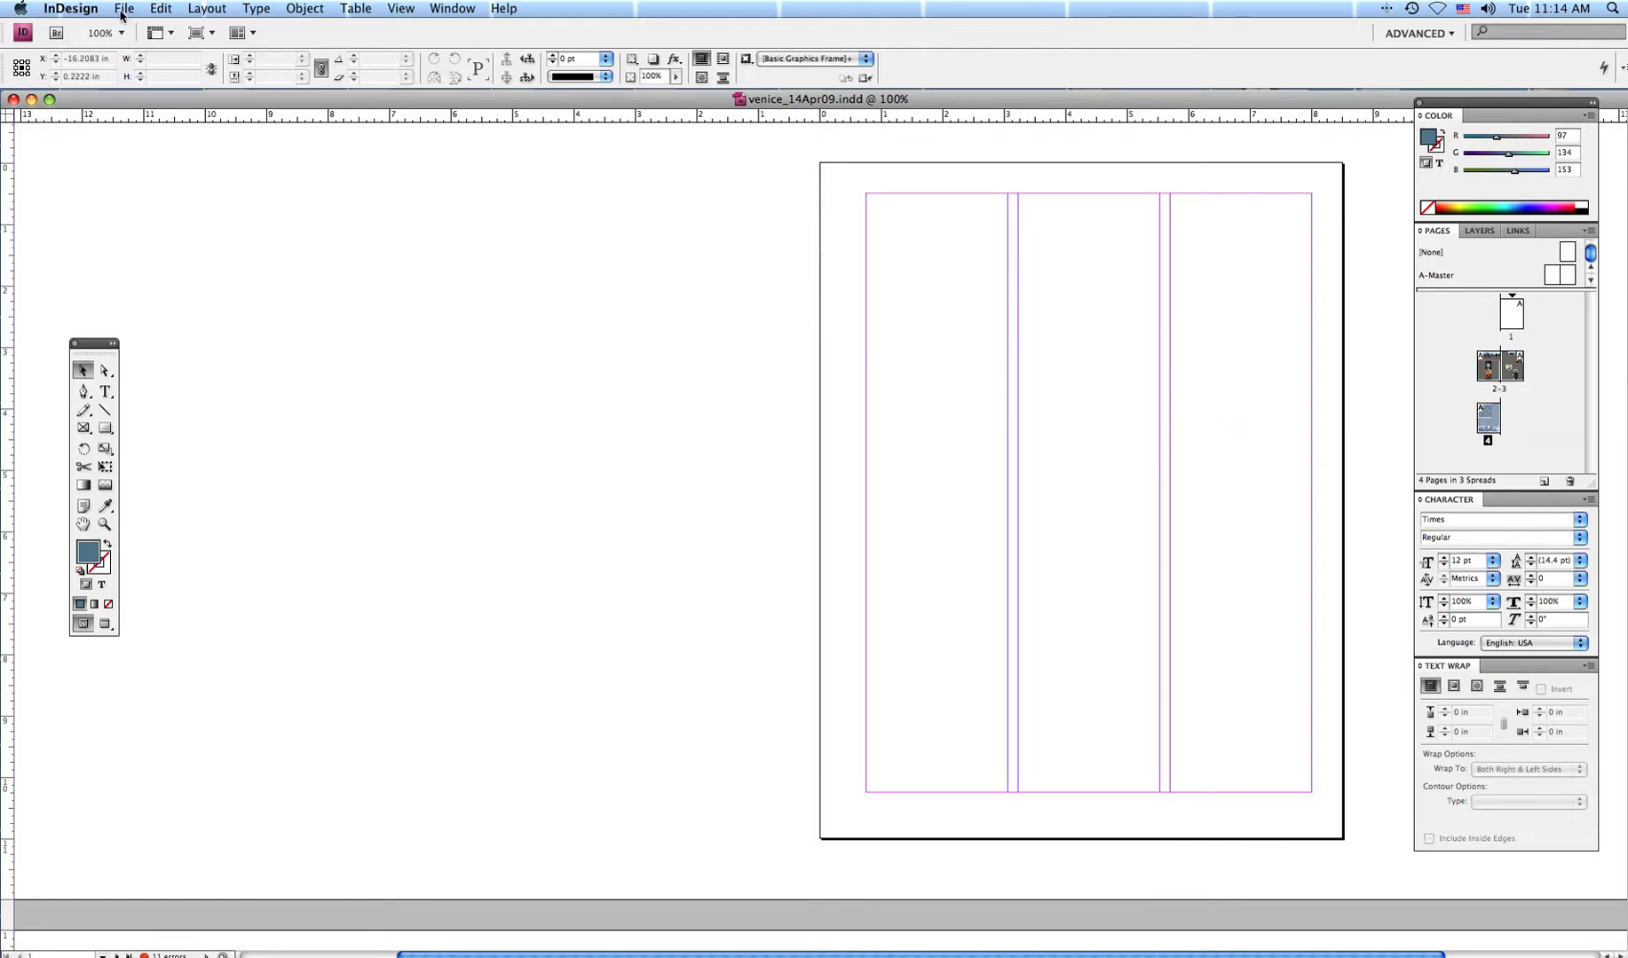
{"action": "left_click", "coordinate": [87, 10]}
{"action": "mouse_move", "coordinate": [186, 62]}
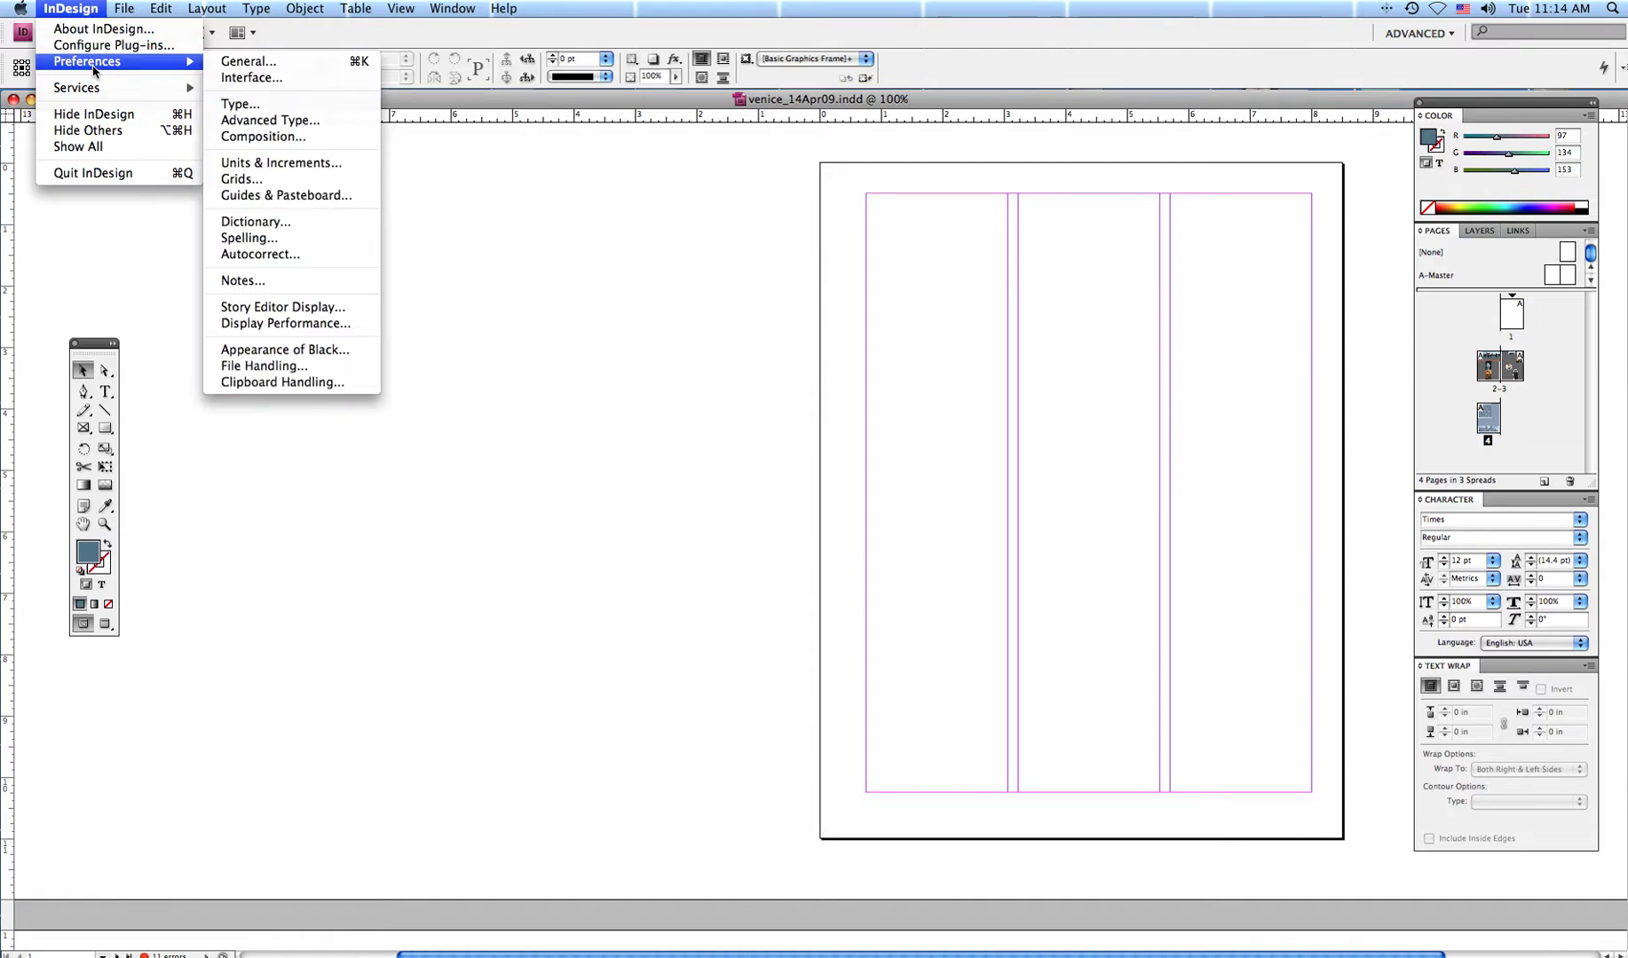
{"action": "left_click", "coordinate": [257, 163]}
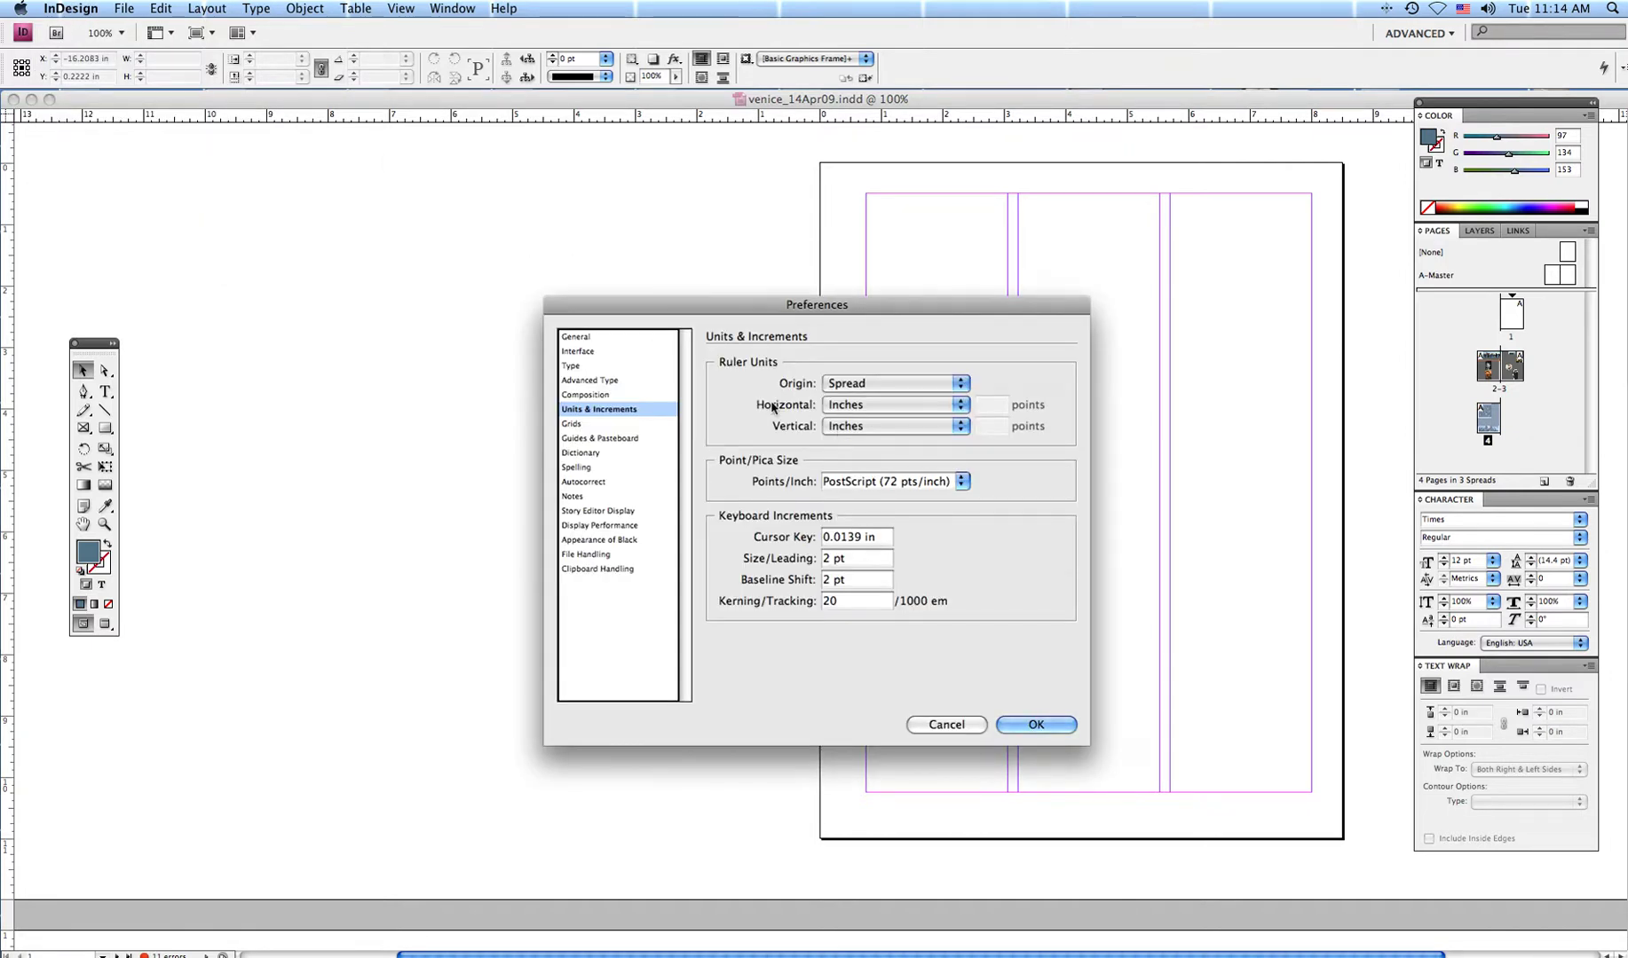
{"action": "left_click", "coordinate": [1049, 724]}
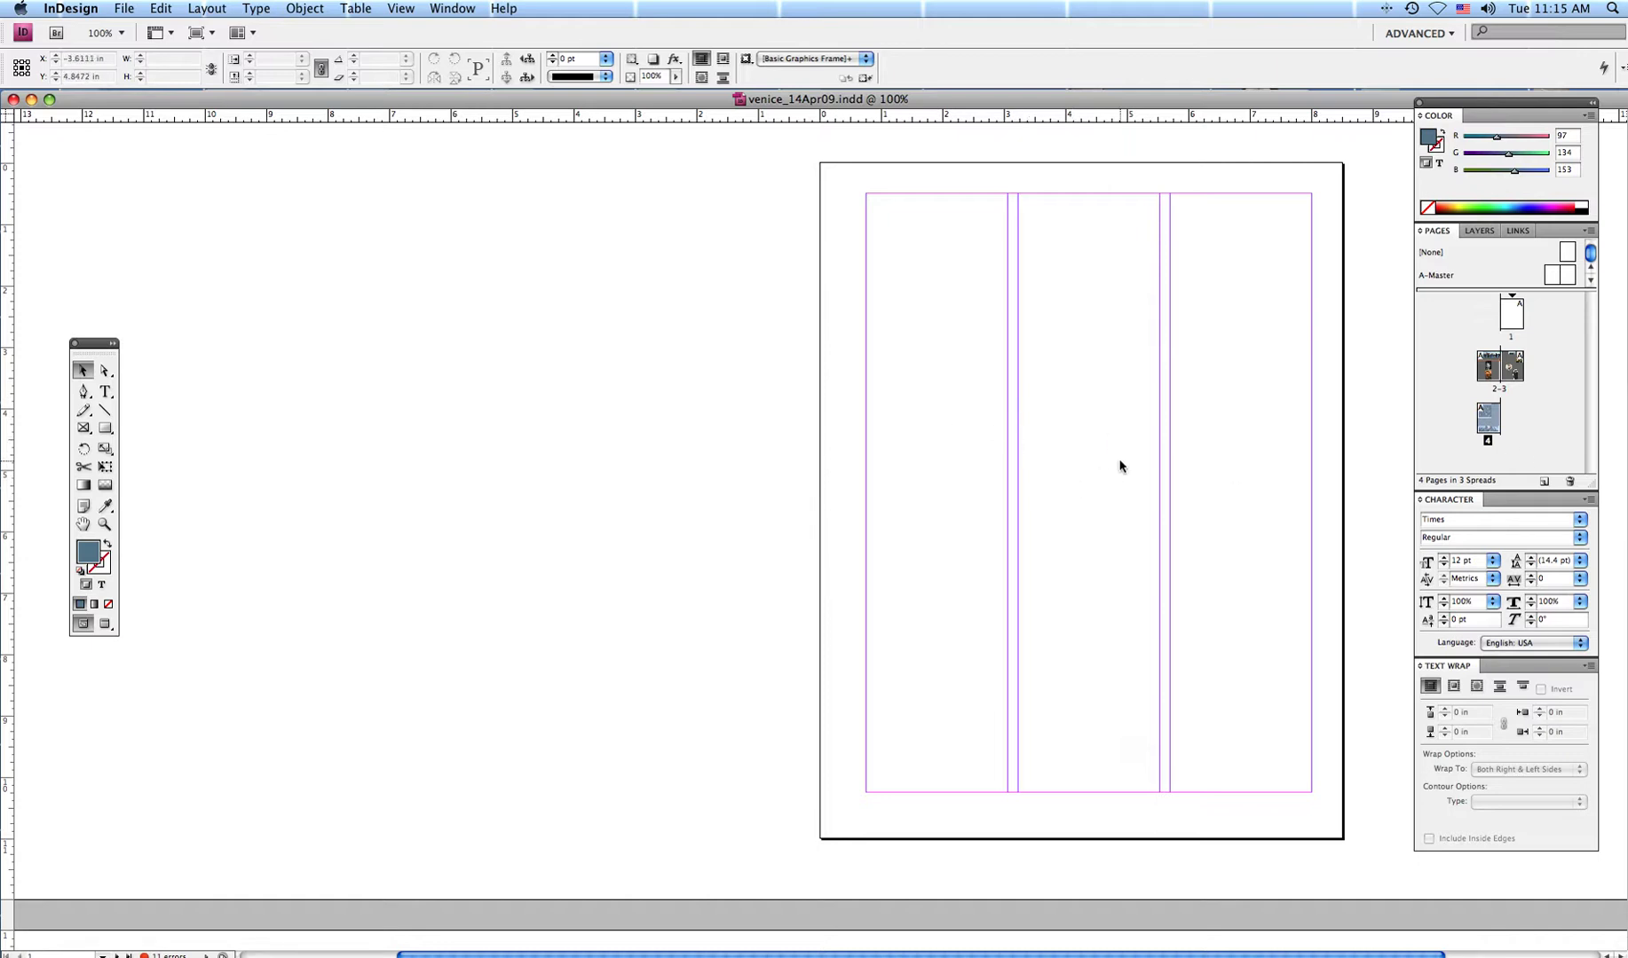
Review the layouts of pages 2–3 and 4, and inspect the title and subtitle text frames on page 2.
{"action": "scroll", "coordinate": [1083, 450], "scroll_direction": "down", "scroll_amount": 6}
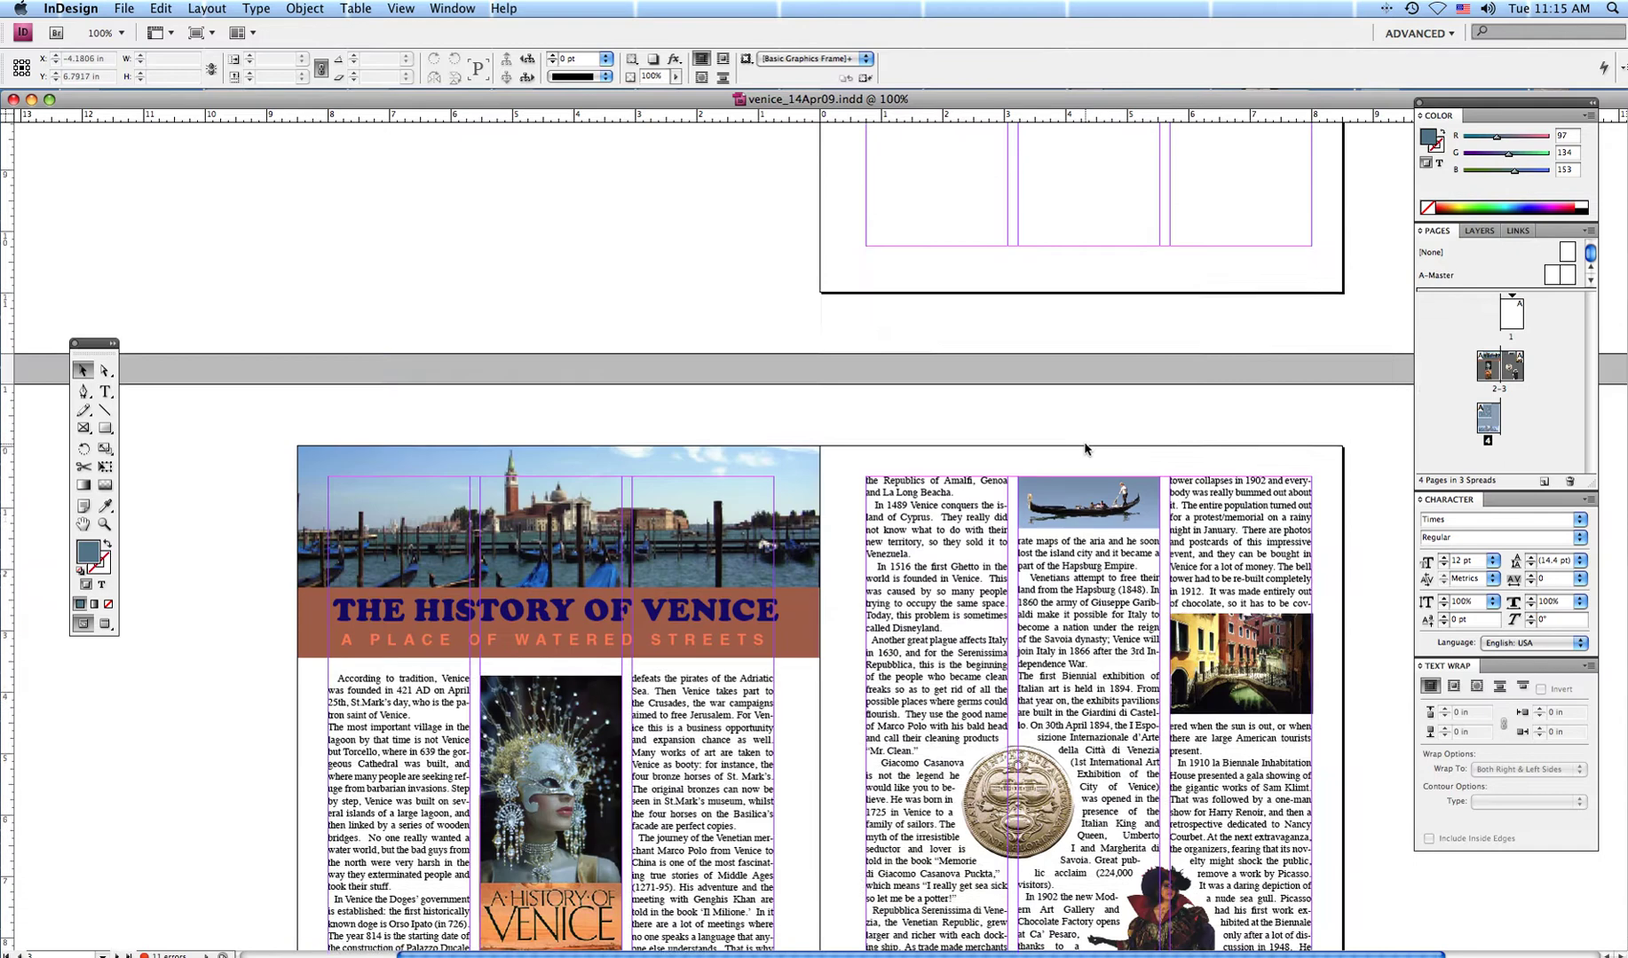
{"action": "scroll", "coordinate": [1084, 450], "scroll_direction": "down", "scroll_amount": 3}
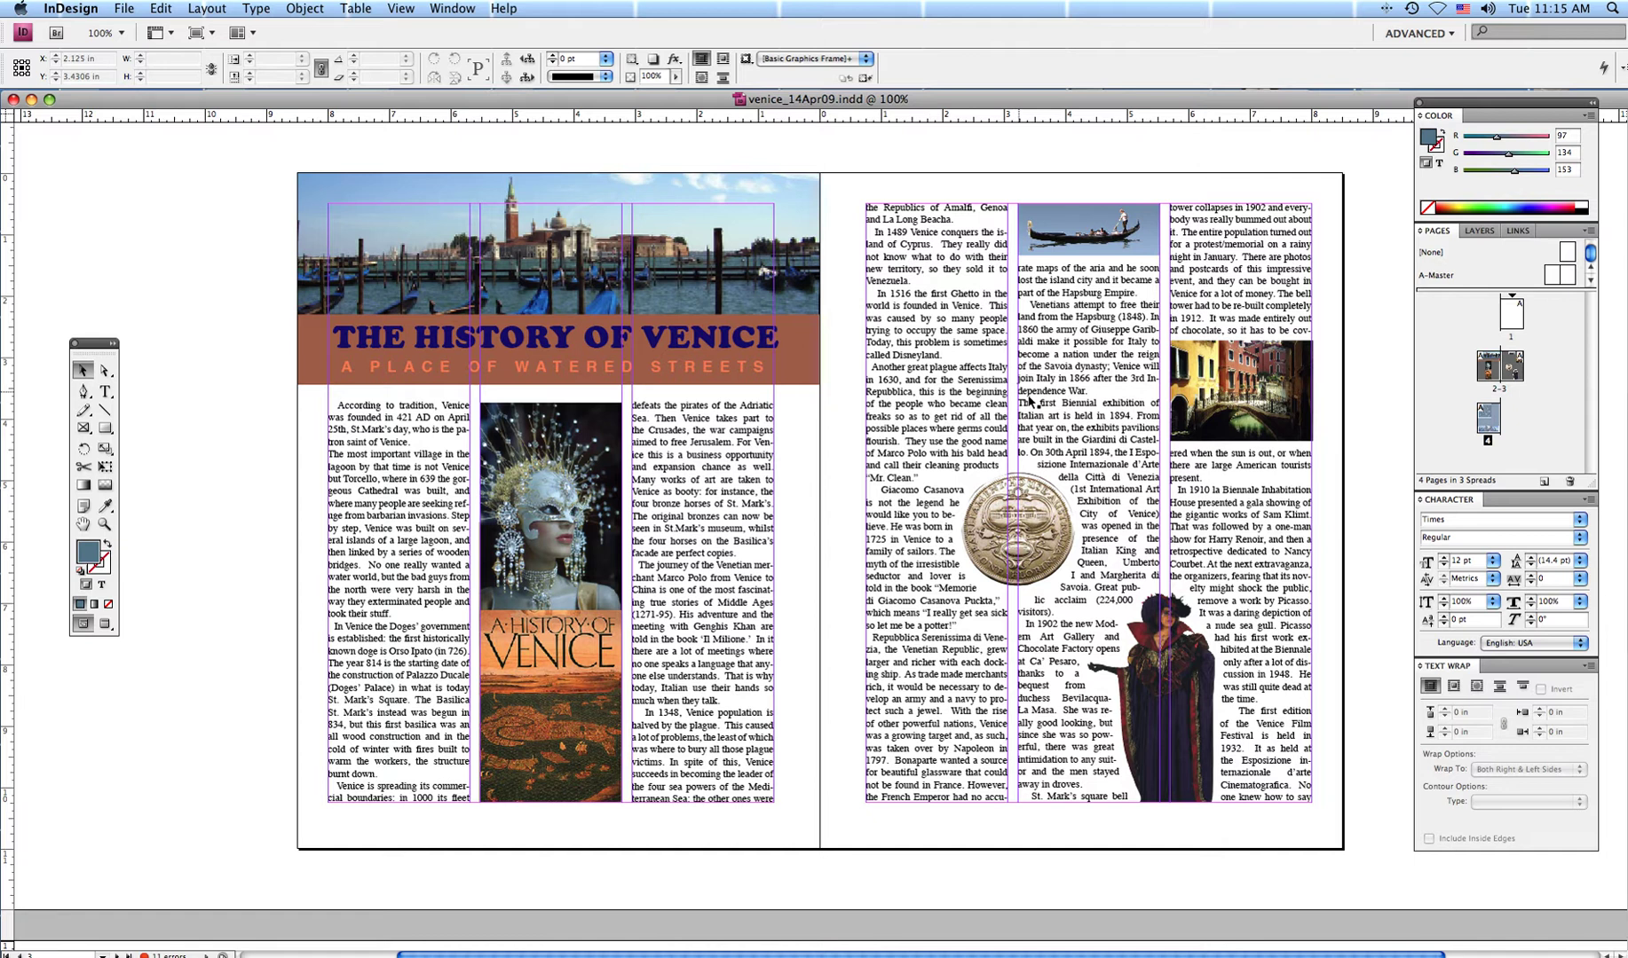
{"action": "scroll", "coordinate": [970, 454], "scroll_direction": "down", "scroll_amount": 8}
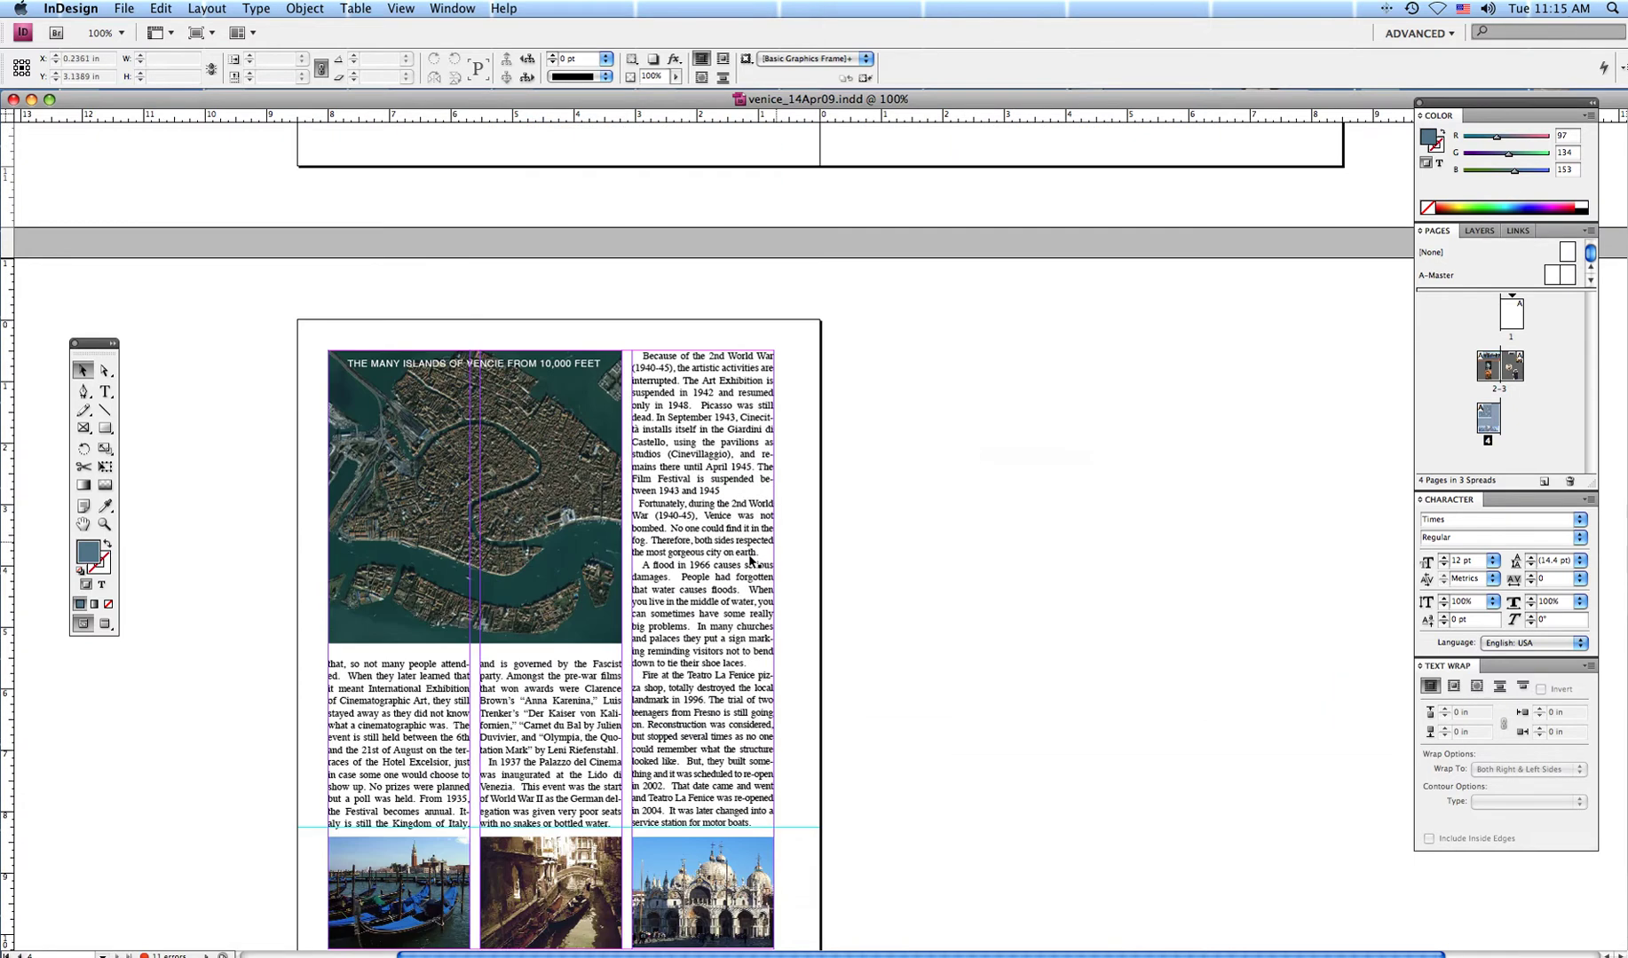
{"action": "scroll", "coordinate": [958, 531], "scroll_direction": "up", "scroll_amount": 4}
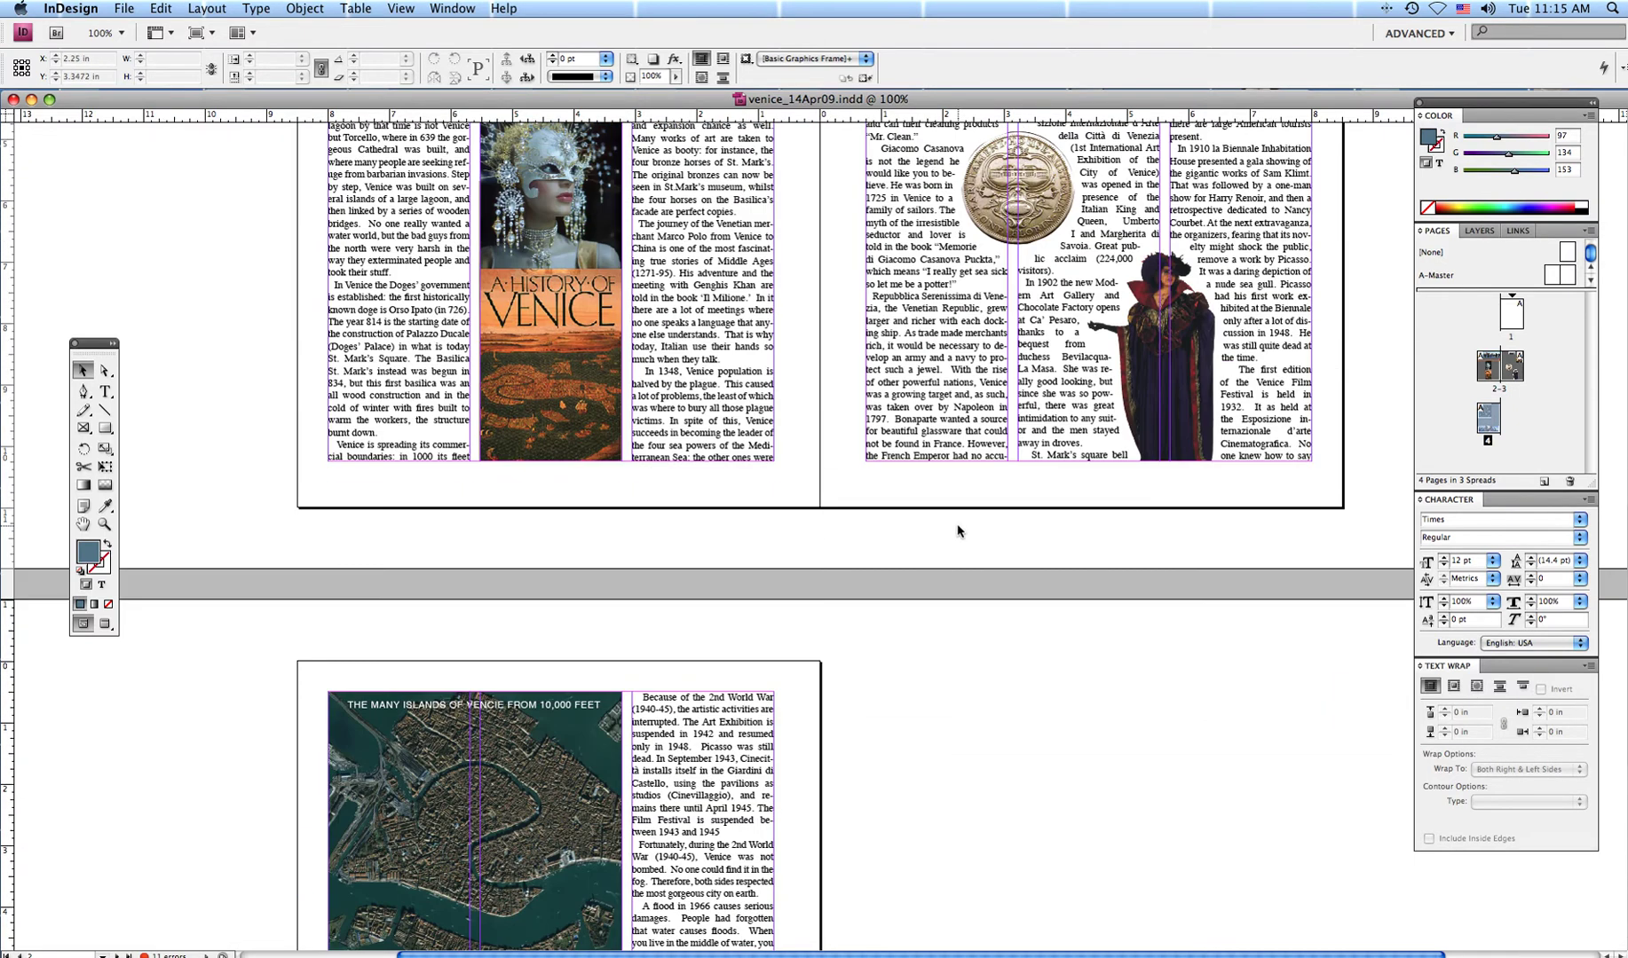
{"action": "scroll", "coordinate": [958, 531], "scroll_direction": "up", "scroll_amount": 4}
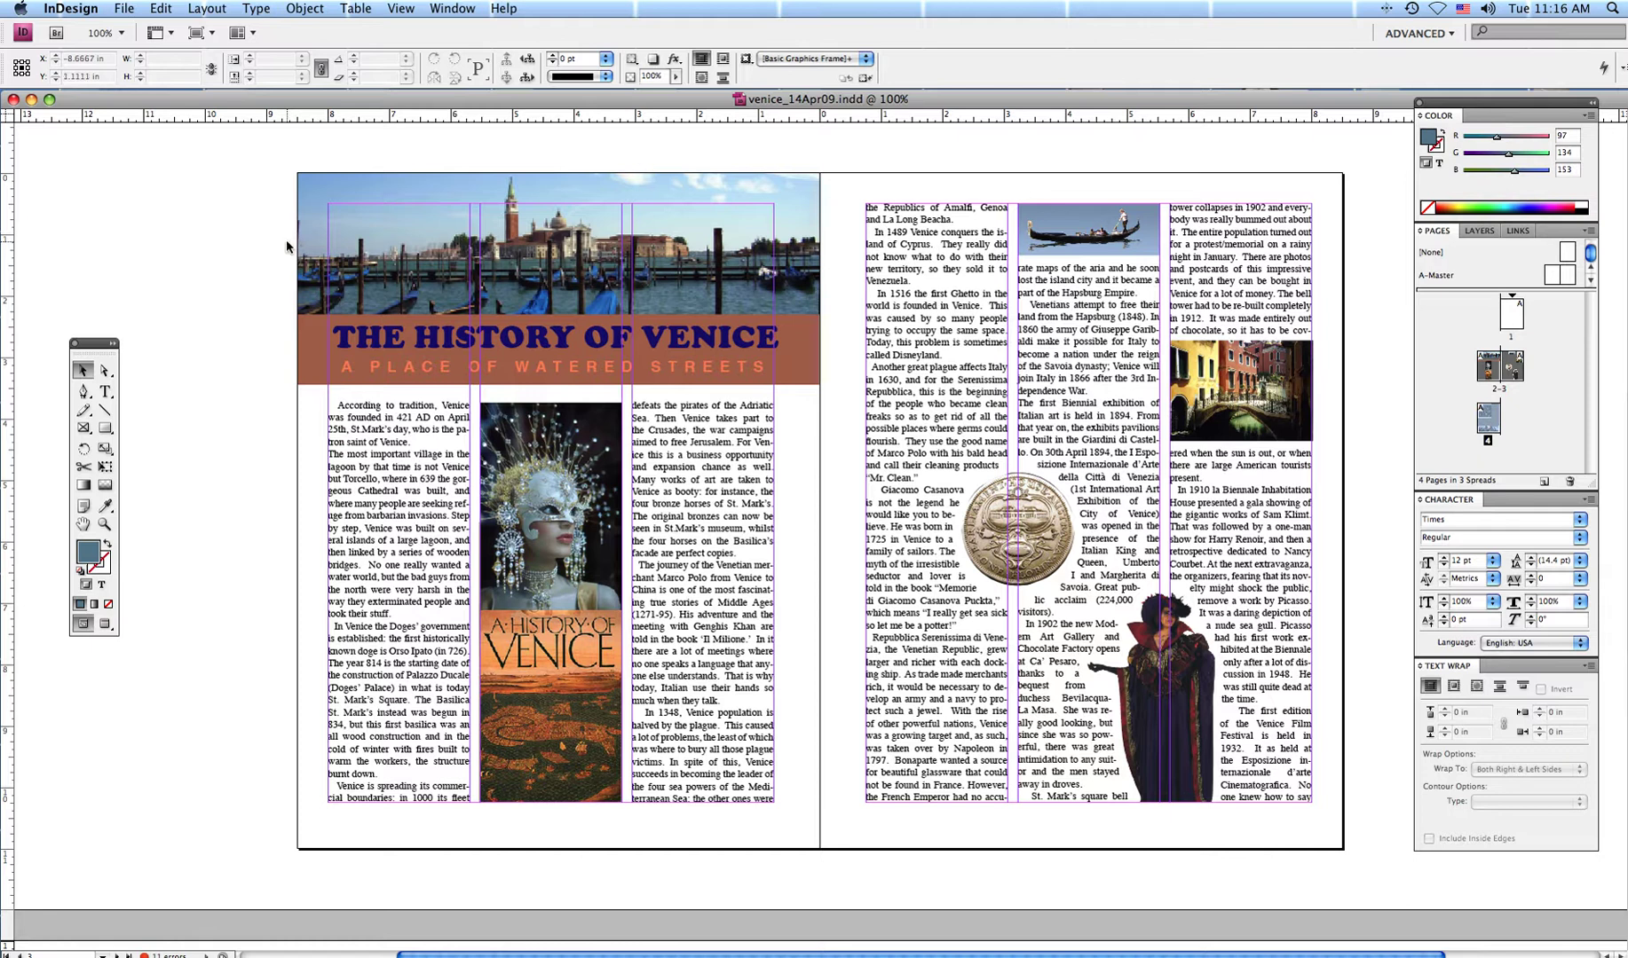
{"action": "left_click", "coordinate": [371, 345]}
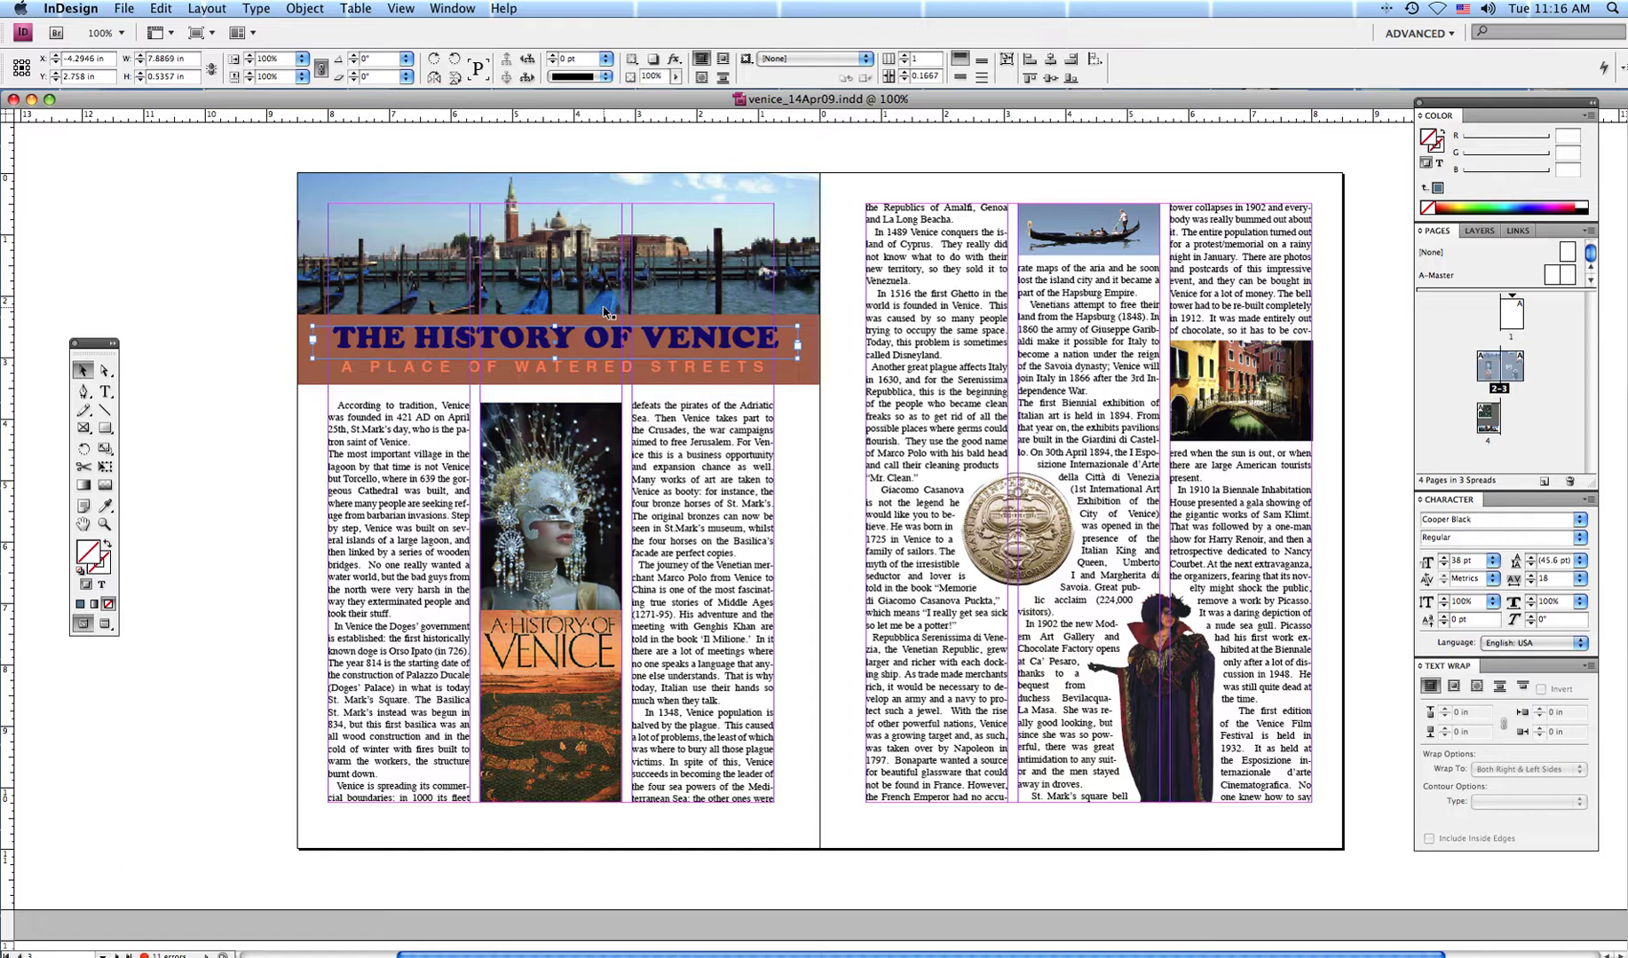
{"action": "left_click", "coordinate": [399, 370]}
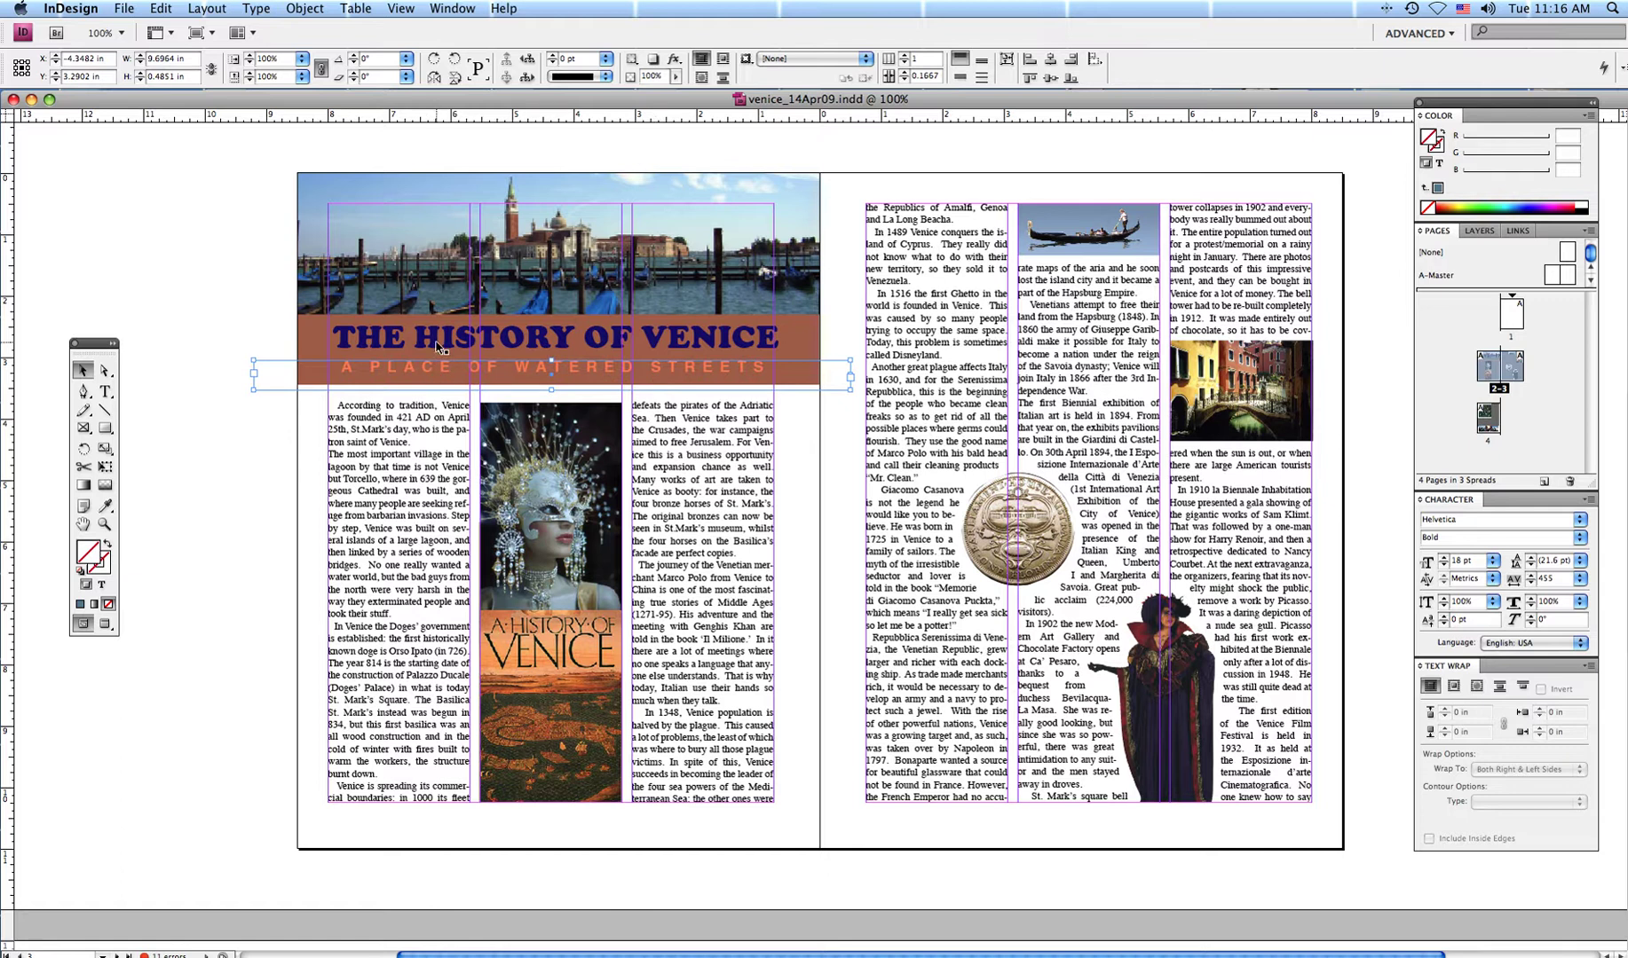
Recolor the banner rectangle behind the title with a color sampled from the tower in the header photo using the Eyedropper.
{"action": "left_click", "coordinate": [303, 343]}
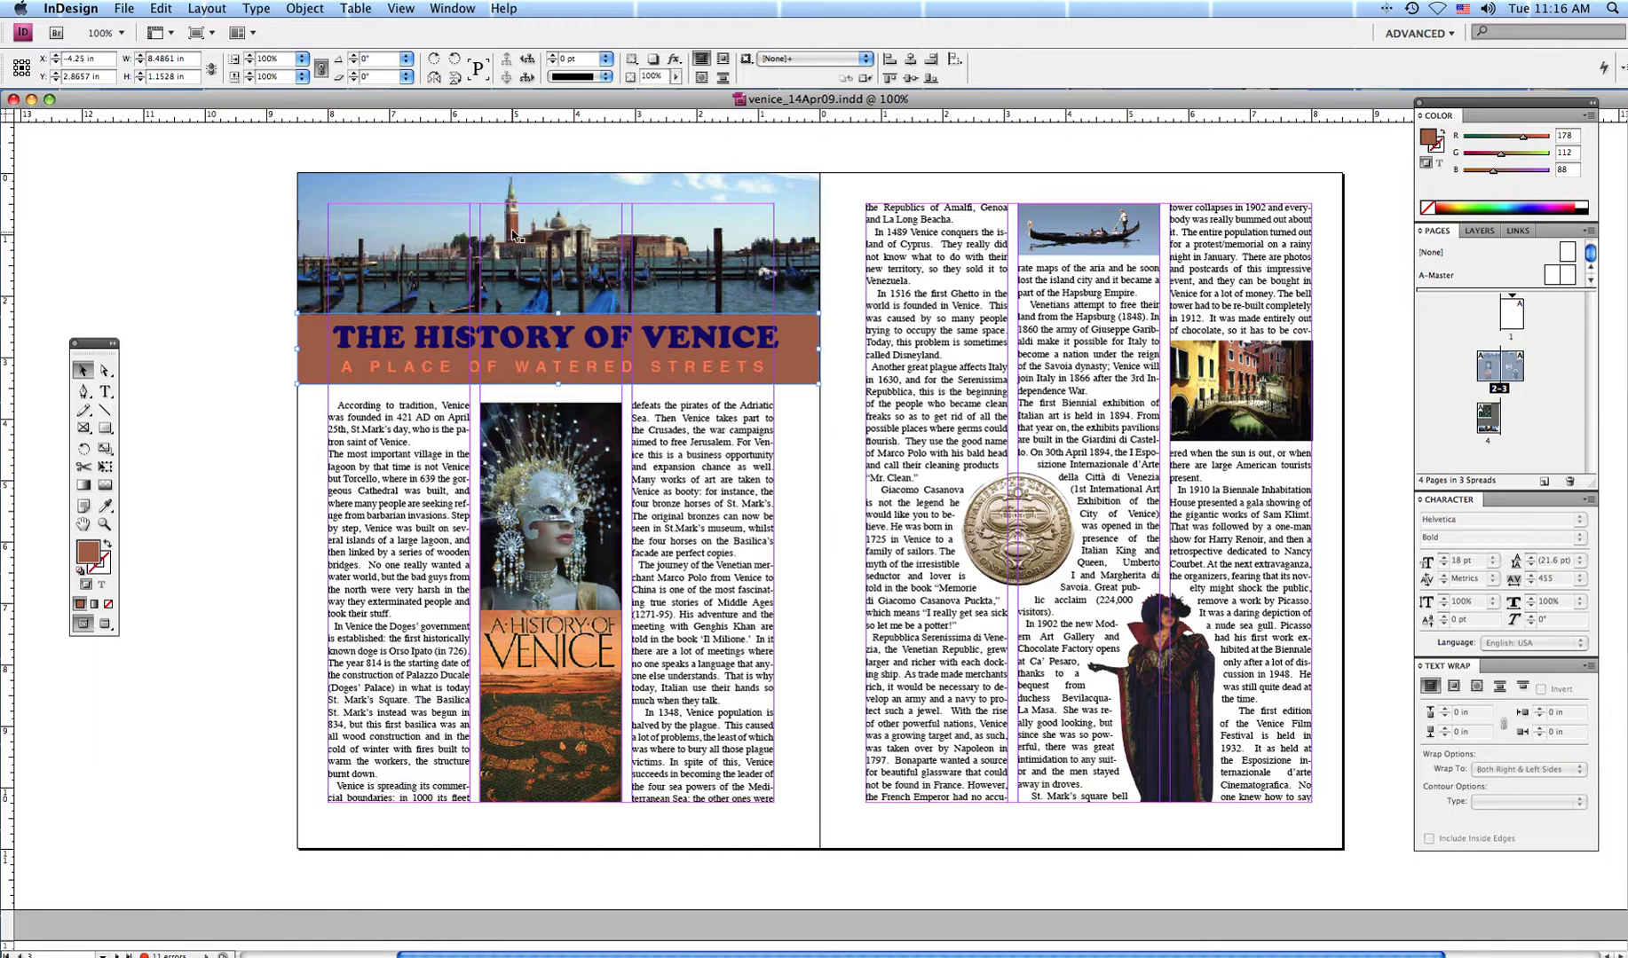
{"action": "left_click", "coordinate": [105, 507]}
{"action": "left_click", "coordinate": [515, 222]}
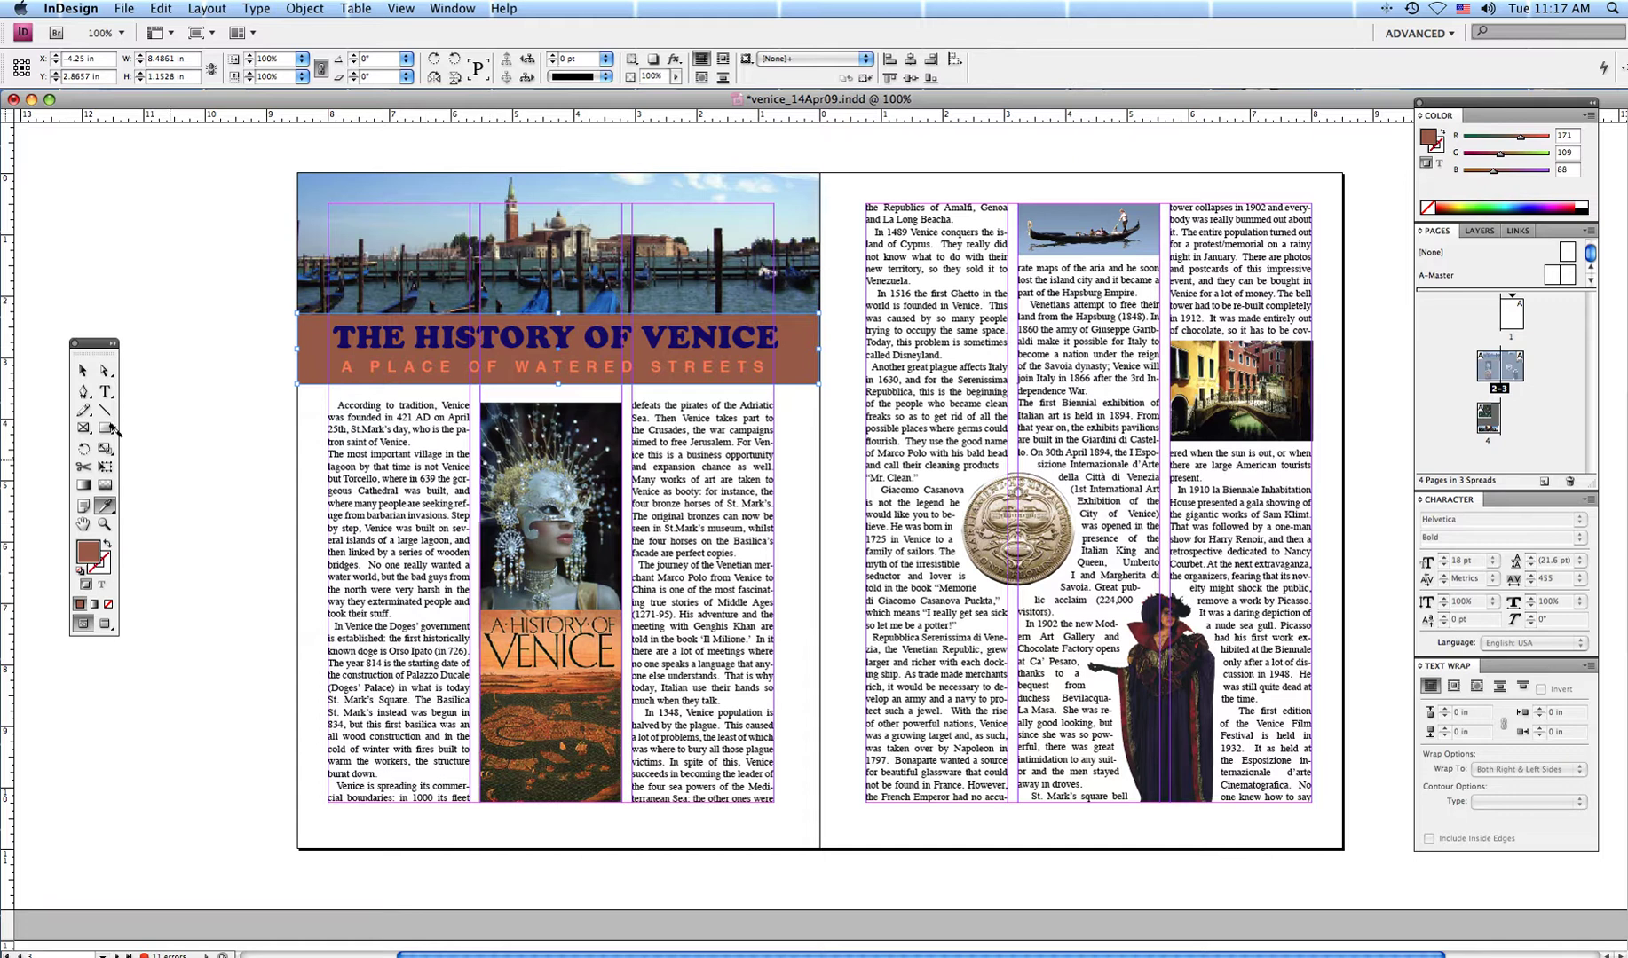
Inspect the first column's text frame and the book cover frame on page 2, and the coin image's frame and wrap settings on page 3.
{"action": "left_click", "coordinate": [82, 370]}
{"action": "left_click", "coordinate": [395, 420]}
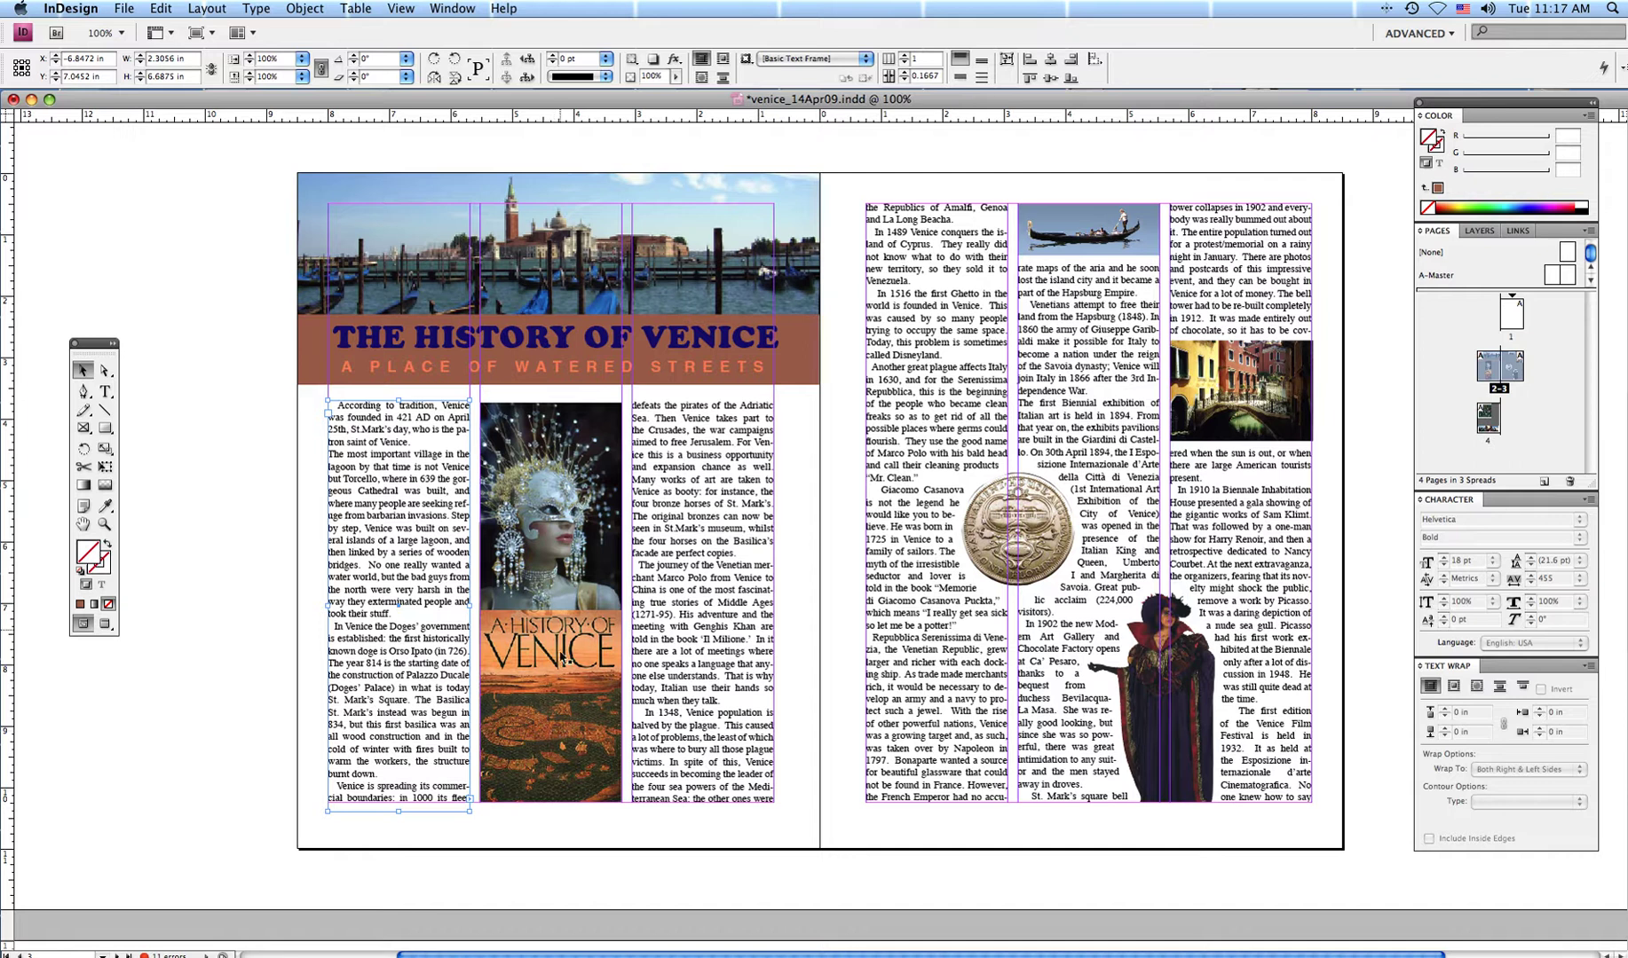
{"action": "left_click", "coordinate": [556, 621]}
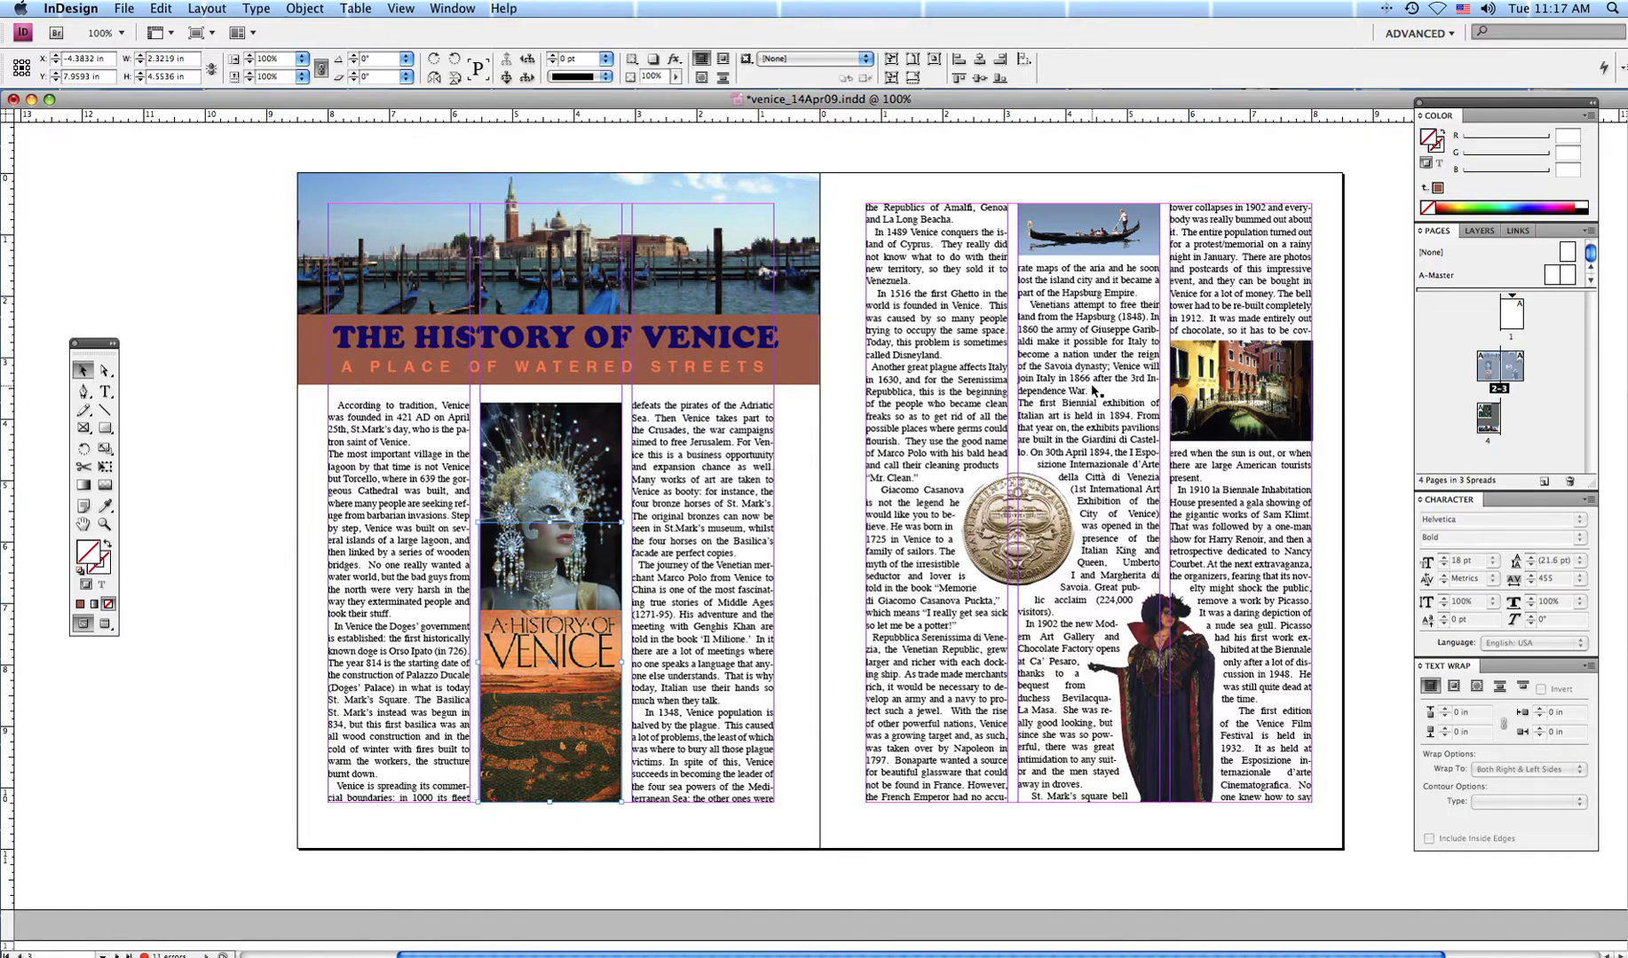
{"action": "left_click", "coordinate": [1023, 525]}
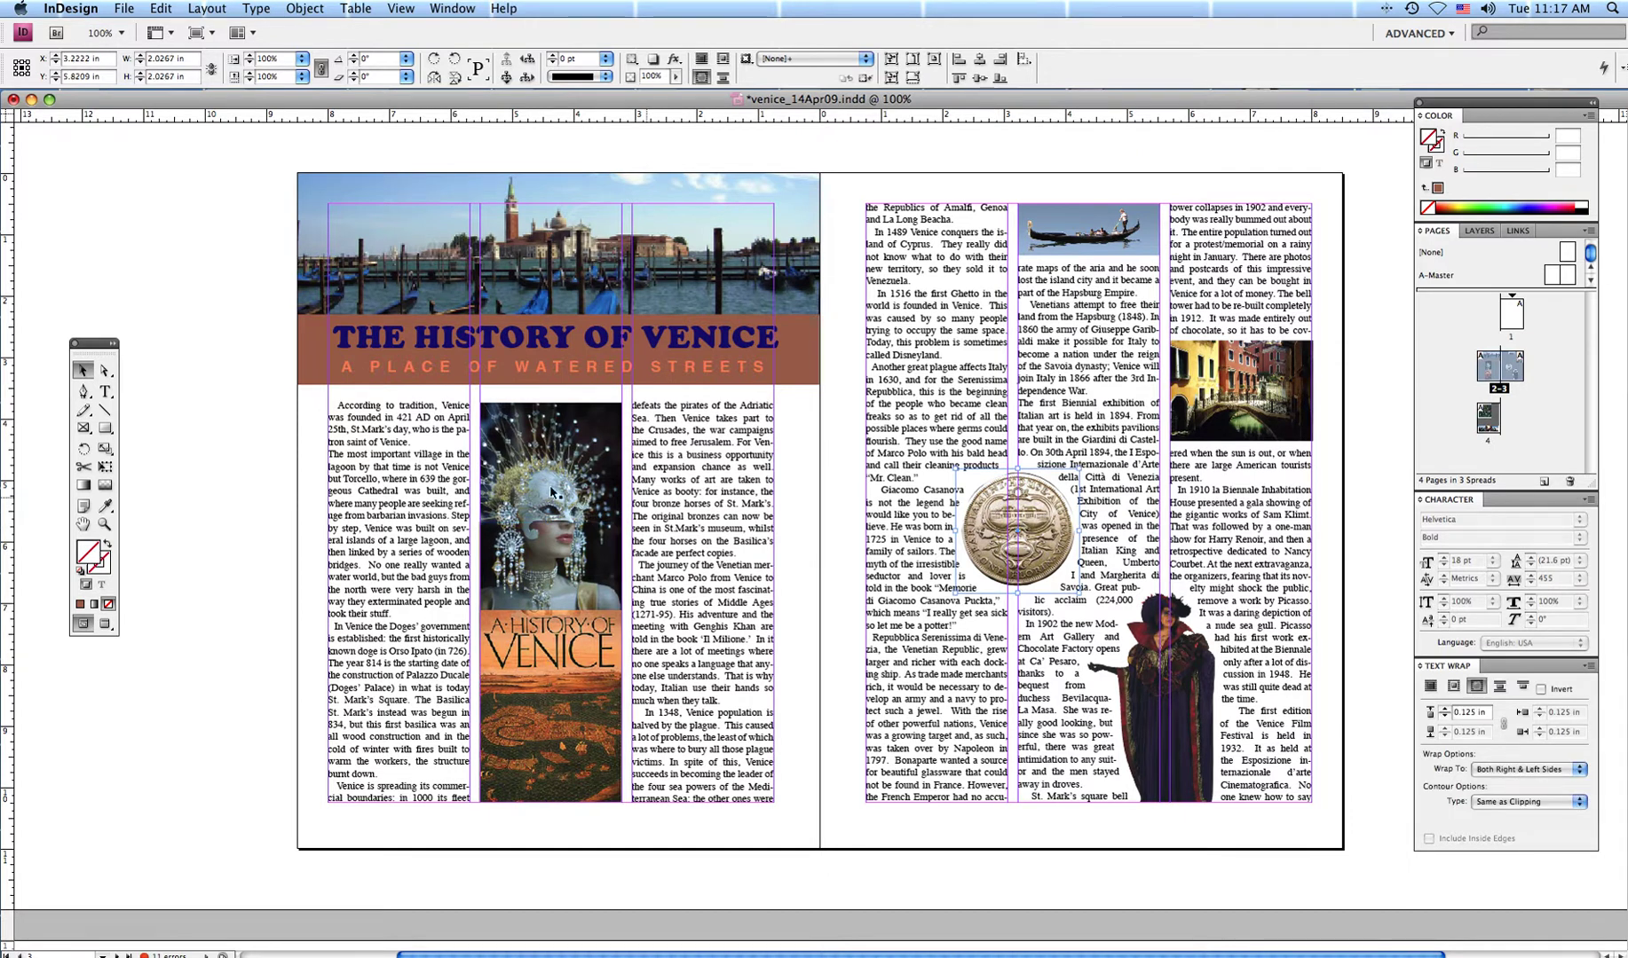
Try shifting the coin picture sideways with the Direct Selection tool, and undo the move.
{"action": "left_click", "coordinate": [105, 370]}
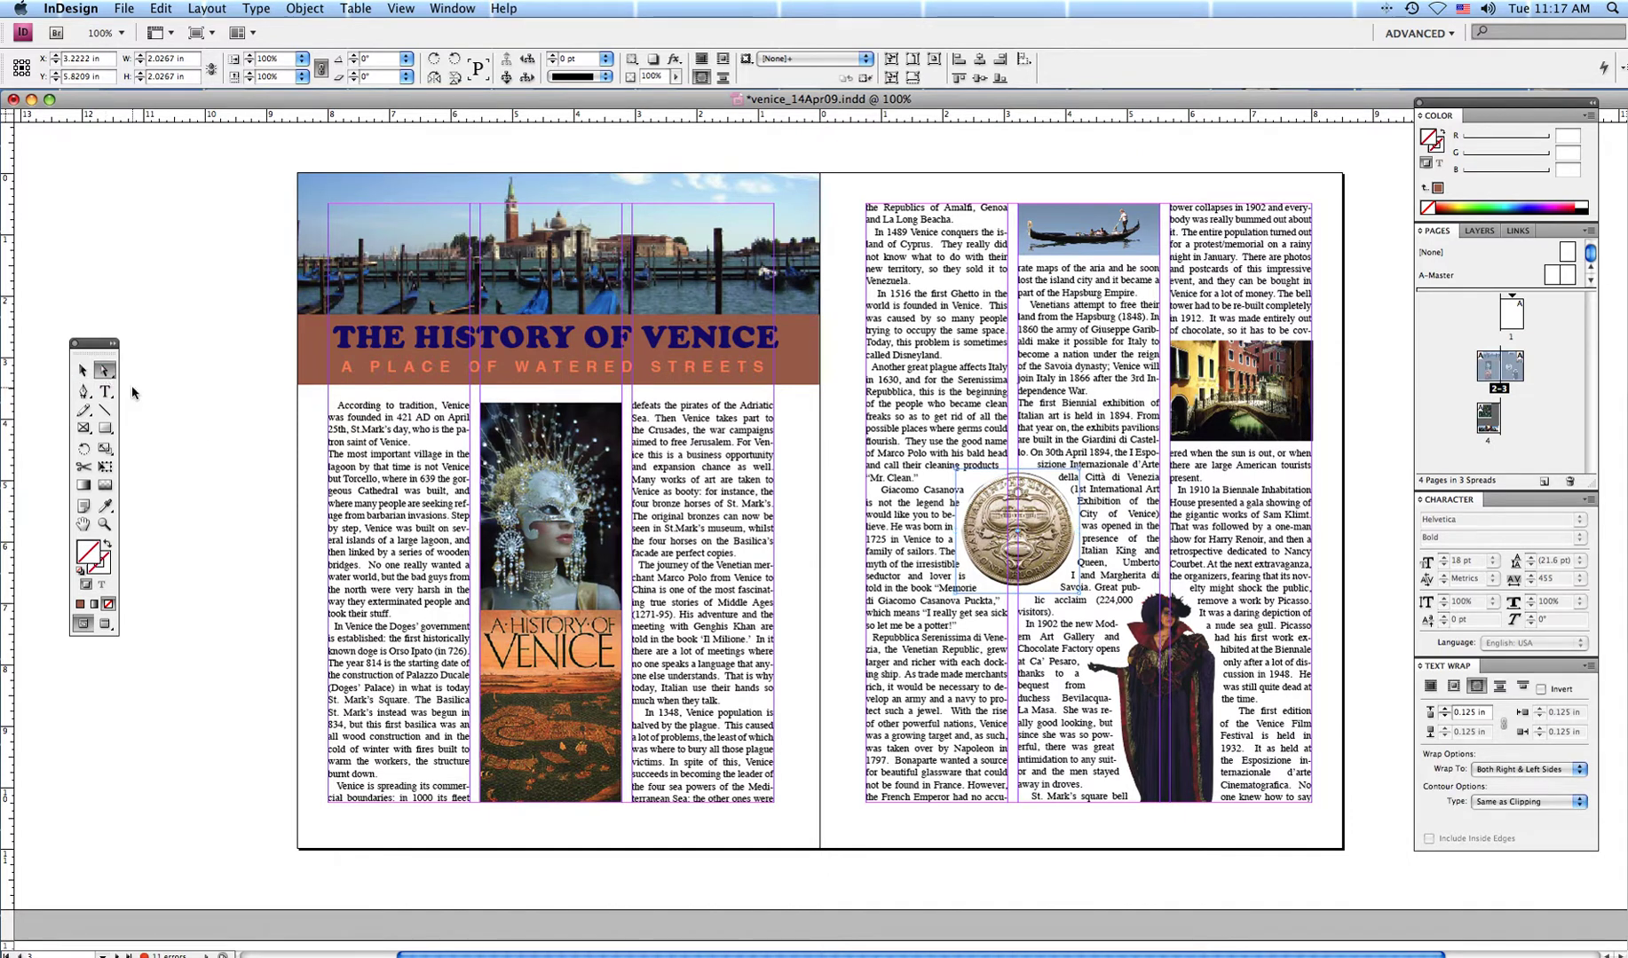
{"action": "left_click", "coordinate": [1009, 559]}
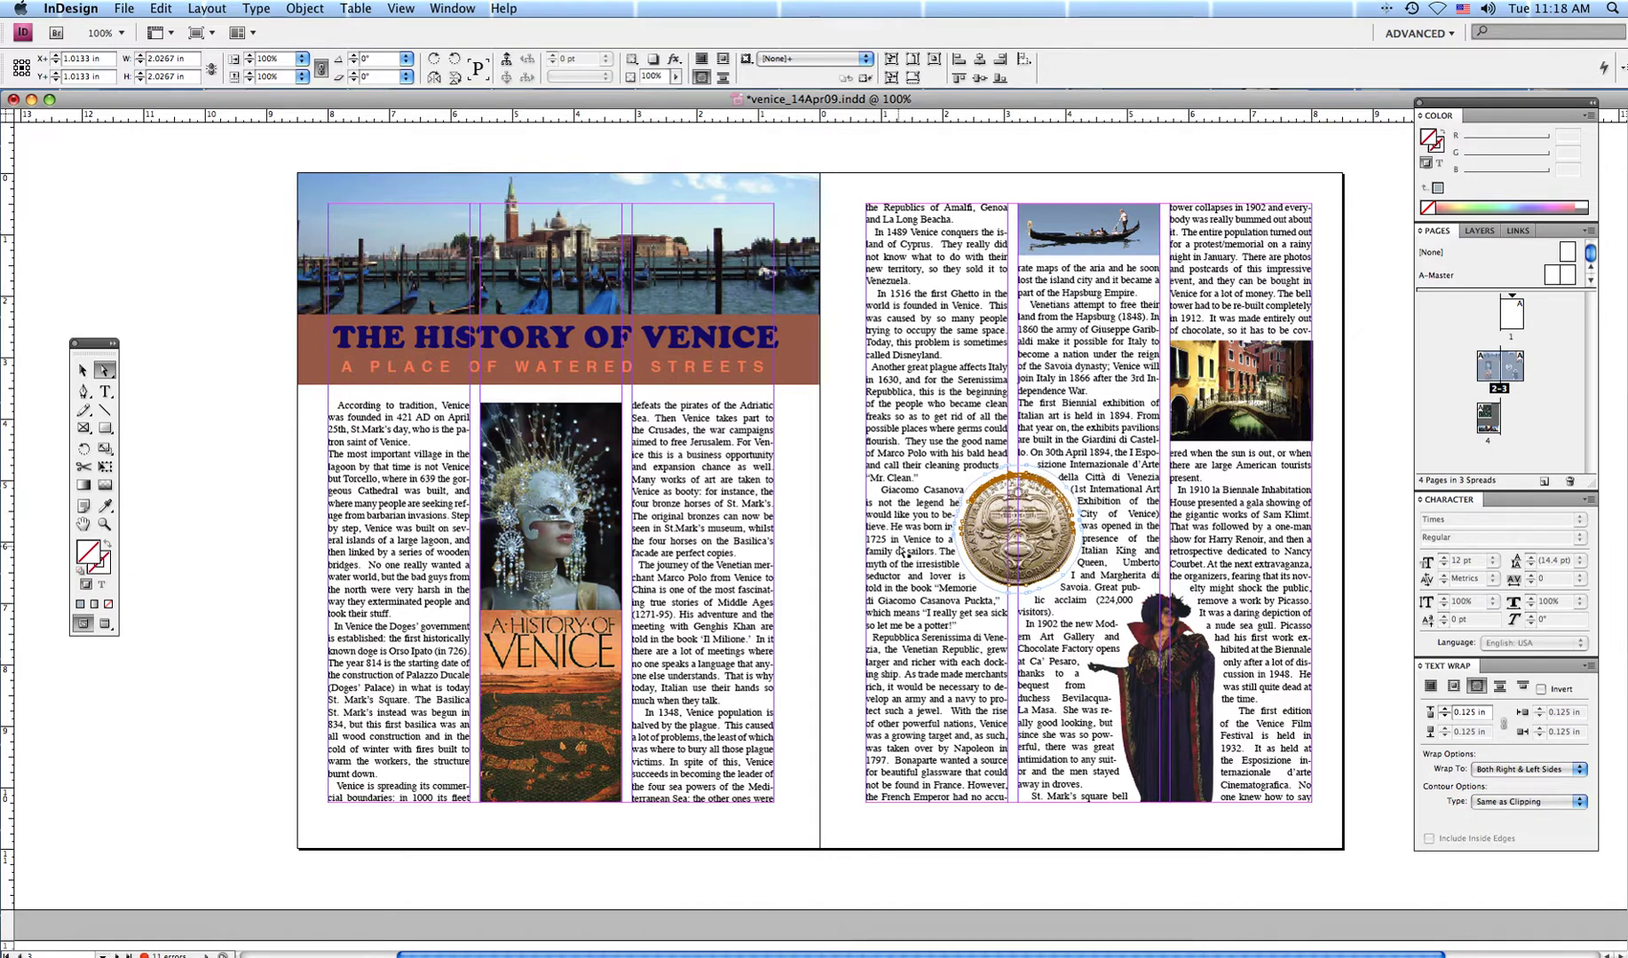
{"action": "left_click_drag", "start_coordinate": [1034, 535], "coordinate": [967, 541]}
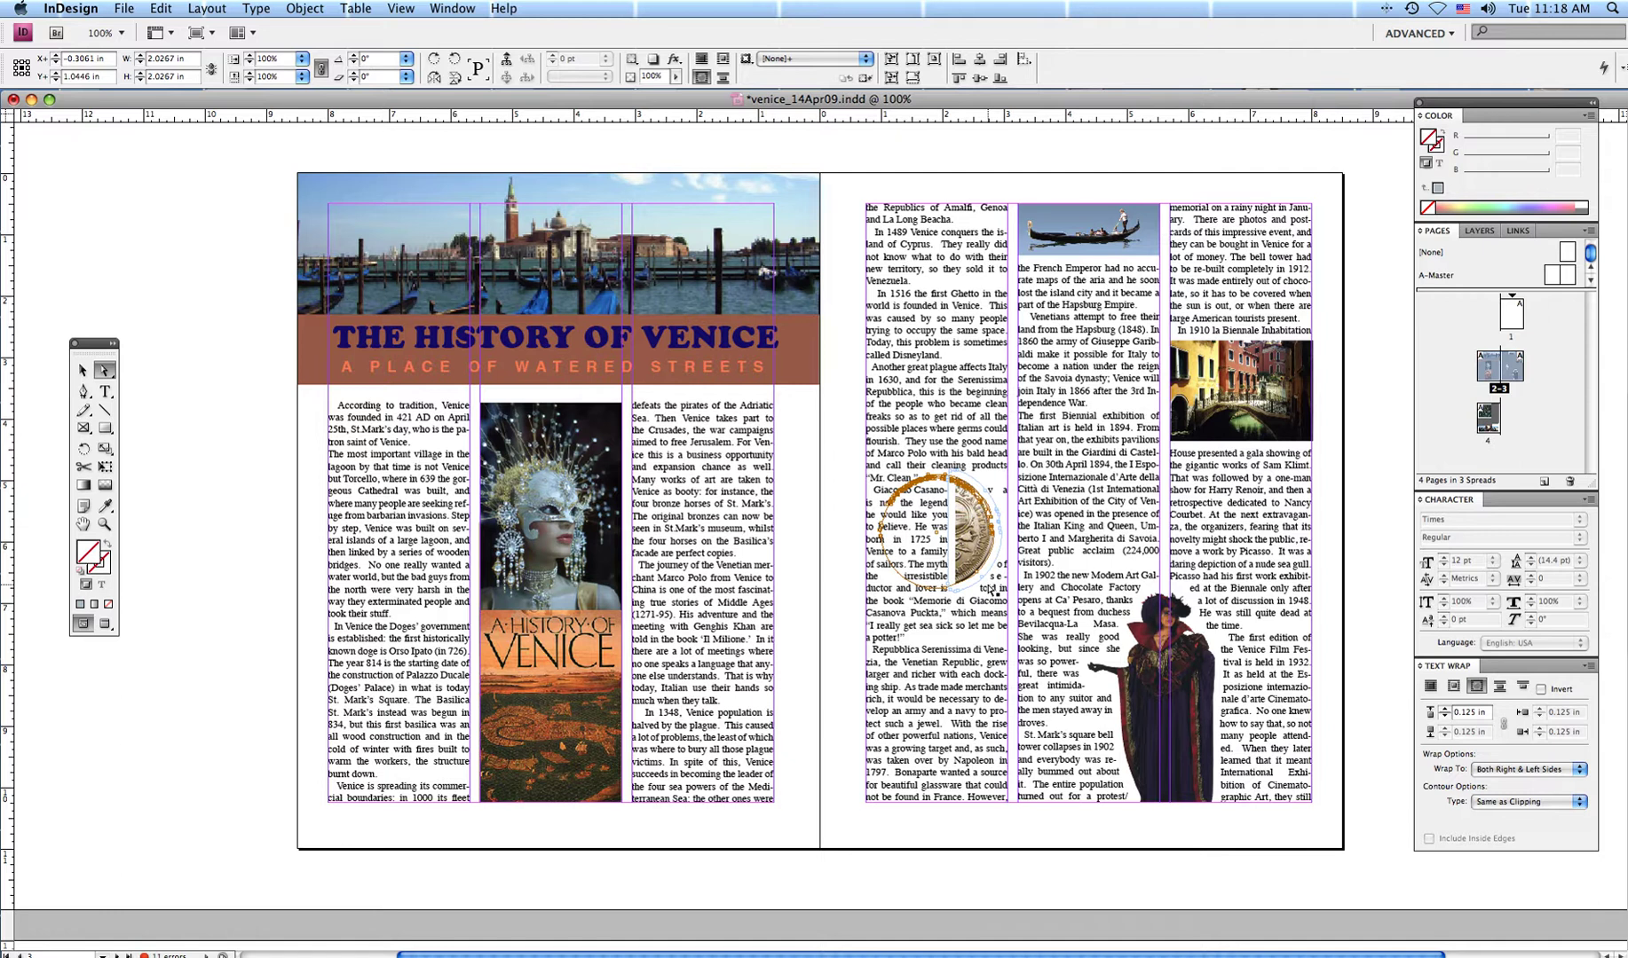
{"action": "key", "text": "super+z"}
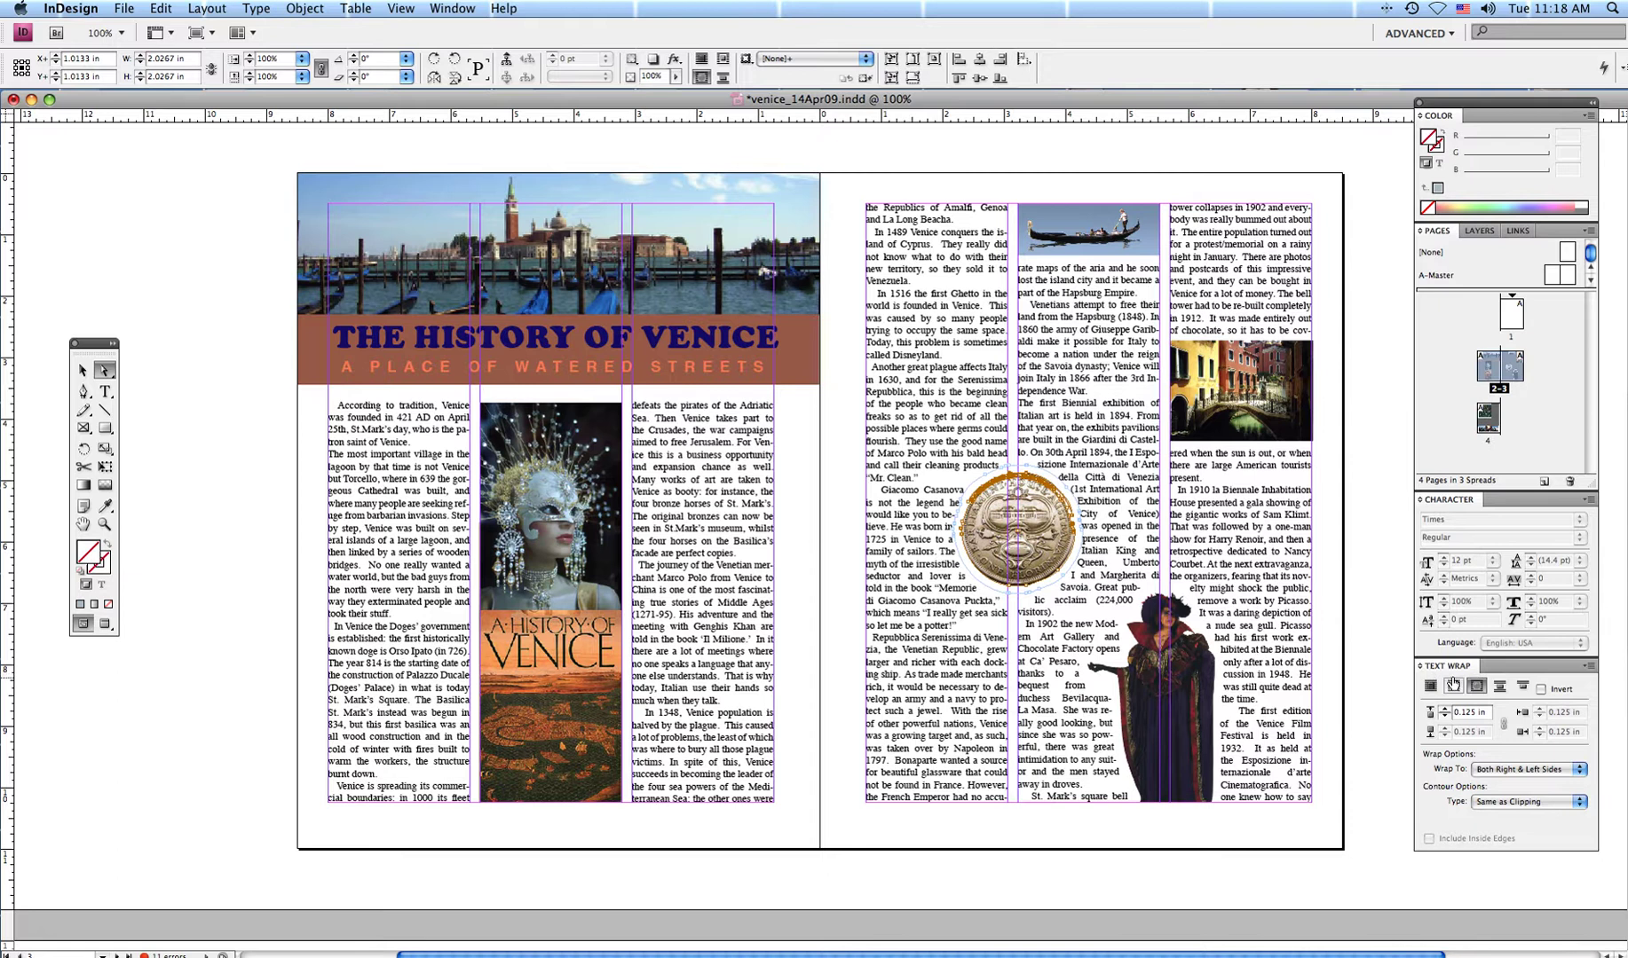
Check where Text Wrap is listed among the available panels, and examine the caped figure's clipping outline and wrap settings.
{"action": "left_click", "coordinate": [438, 8]}
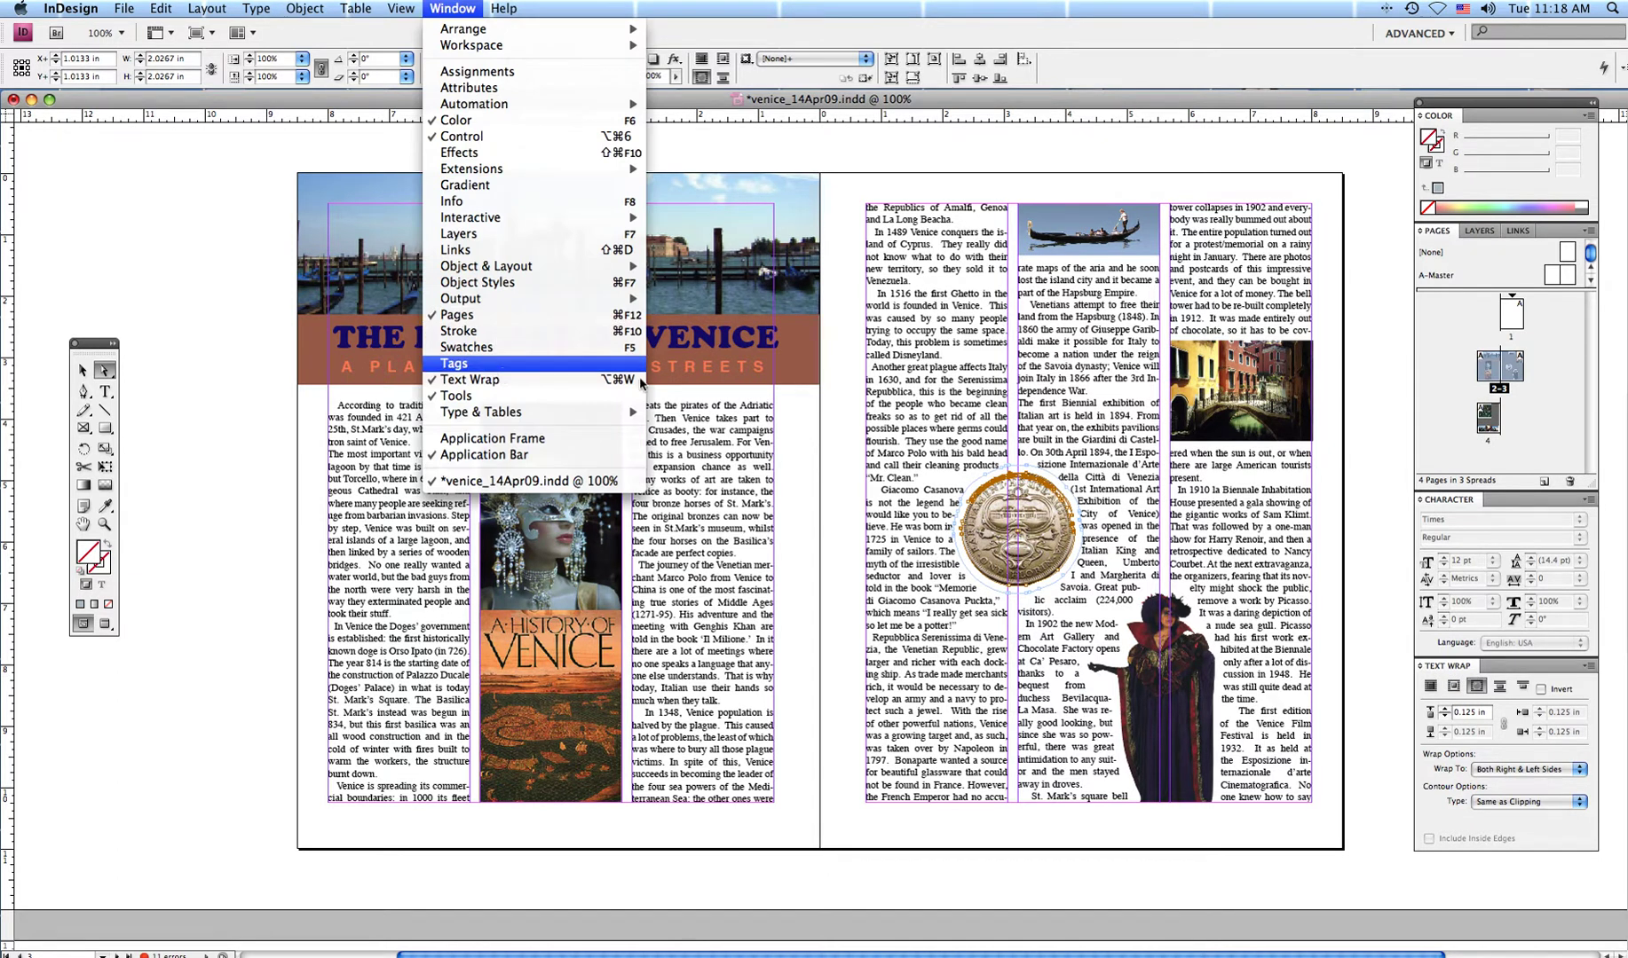
{"action": "left_click", "coordinate": [1064, 178]}
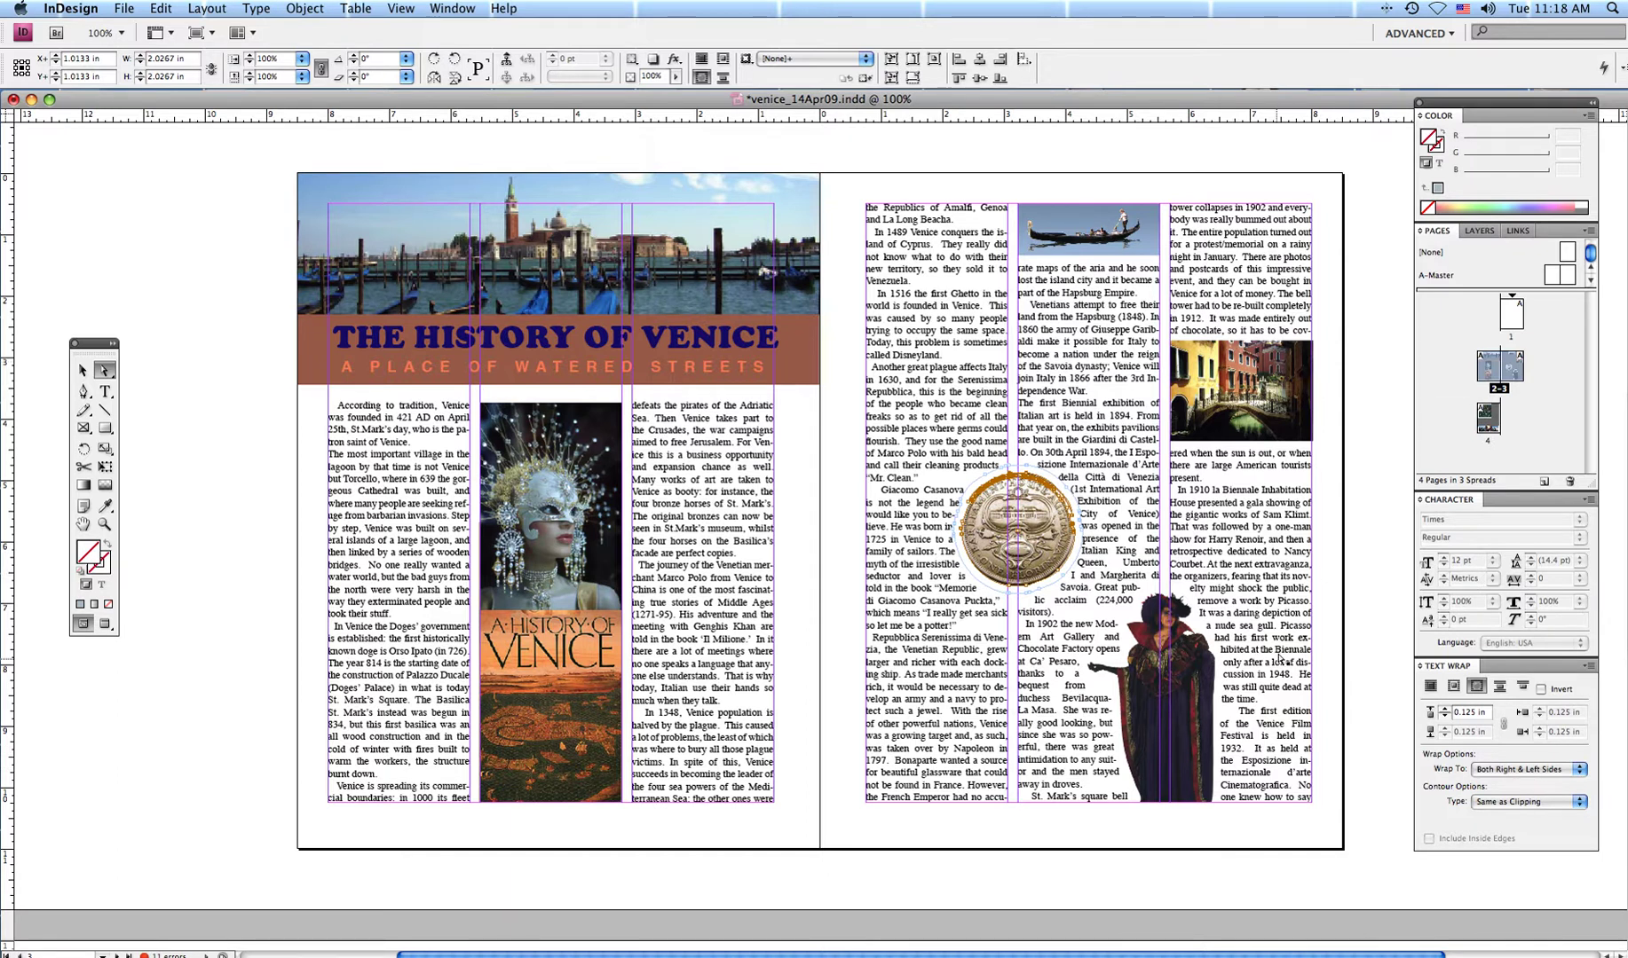
{"action": "left_click", "coordinate": [1144, 715]}
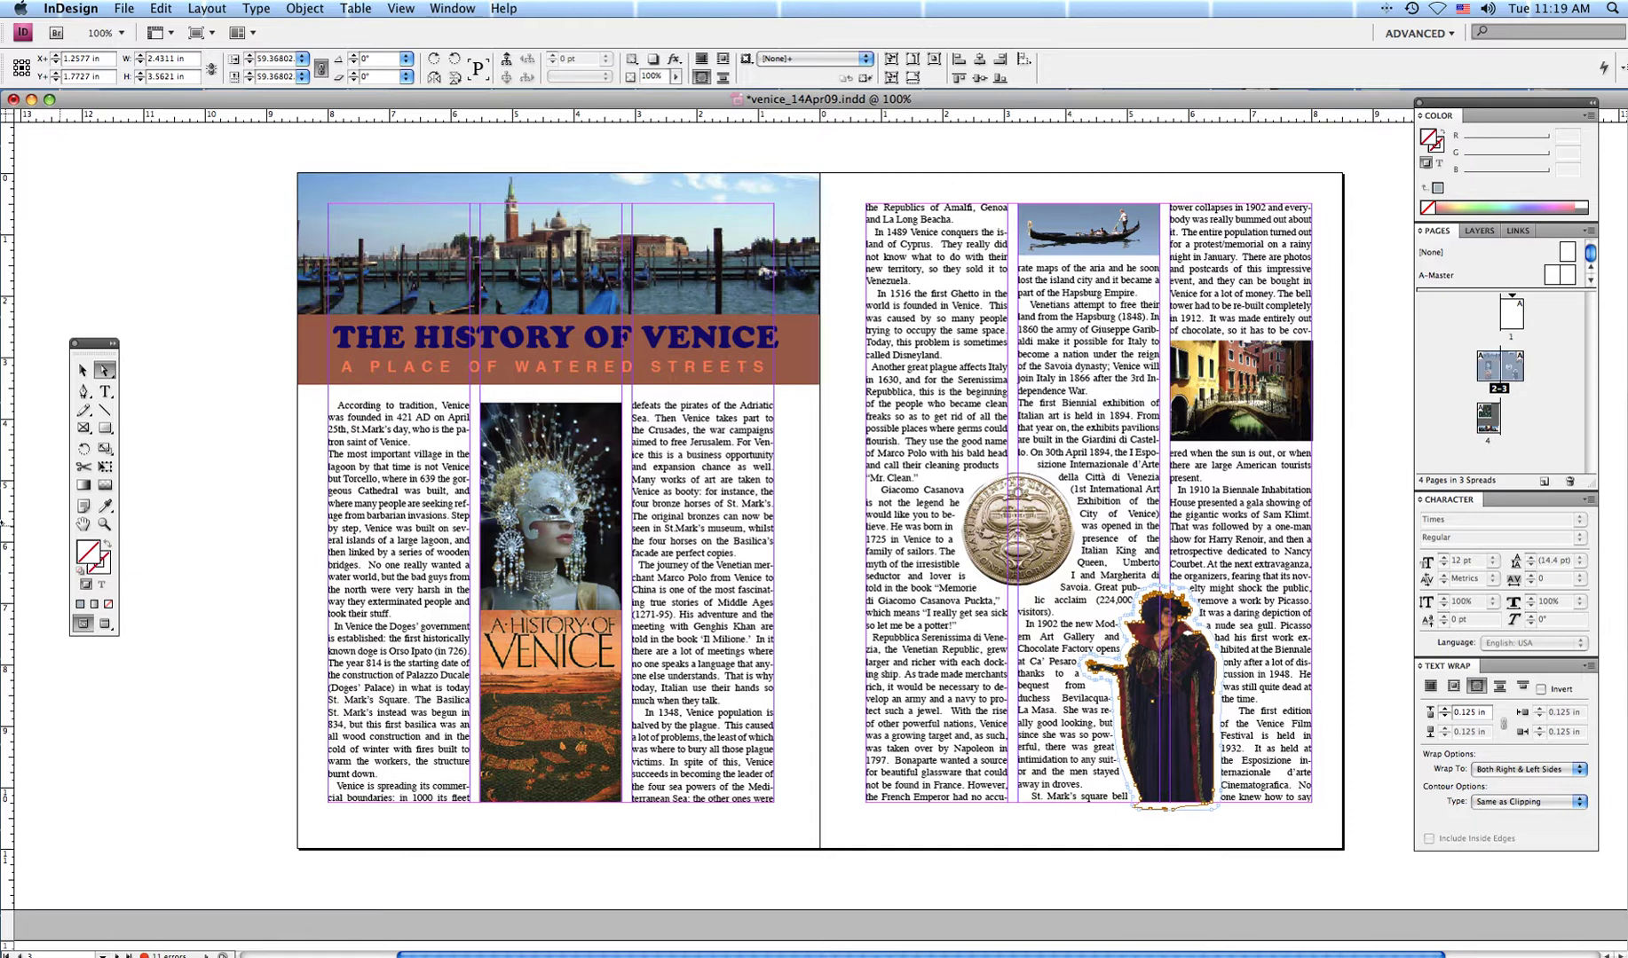
Try the whole coin frame over page 3's first text column to test its text wrap, and return it to its original place.
{"action": "left_click", "coordinate": [83, 370]}
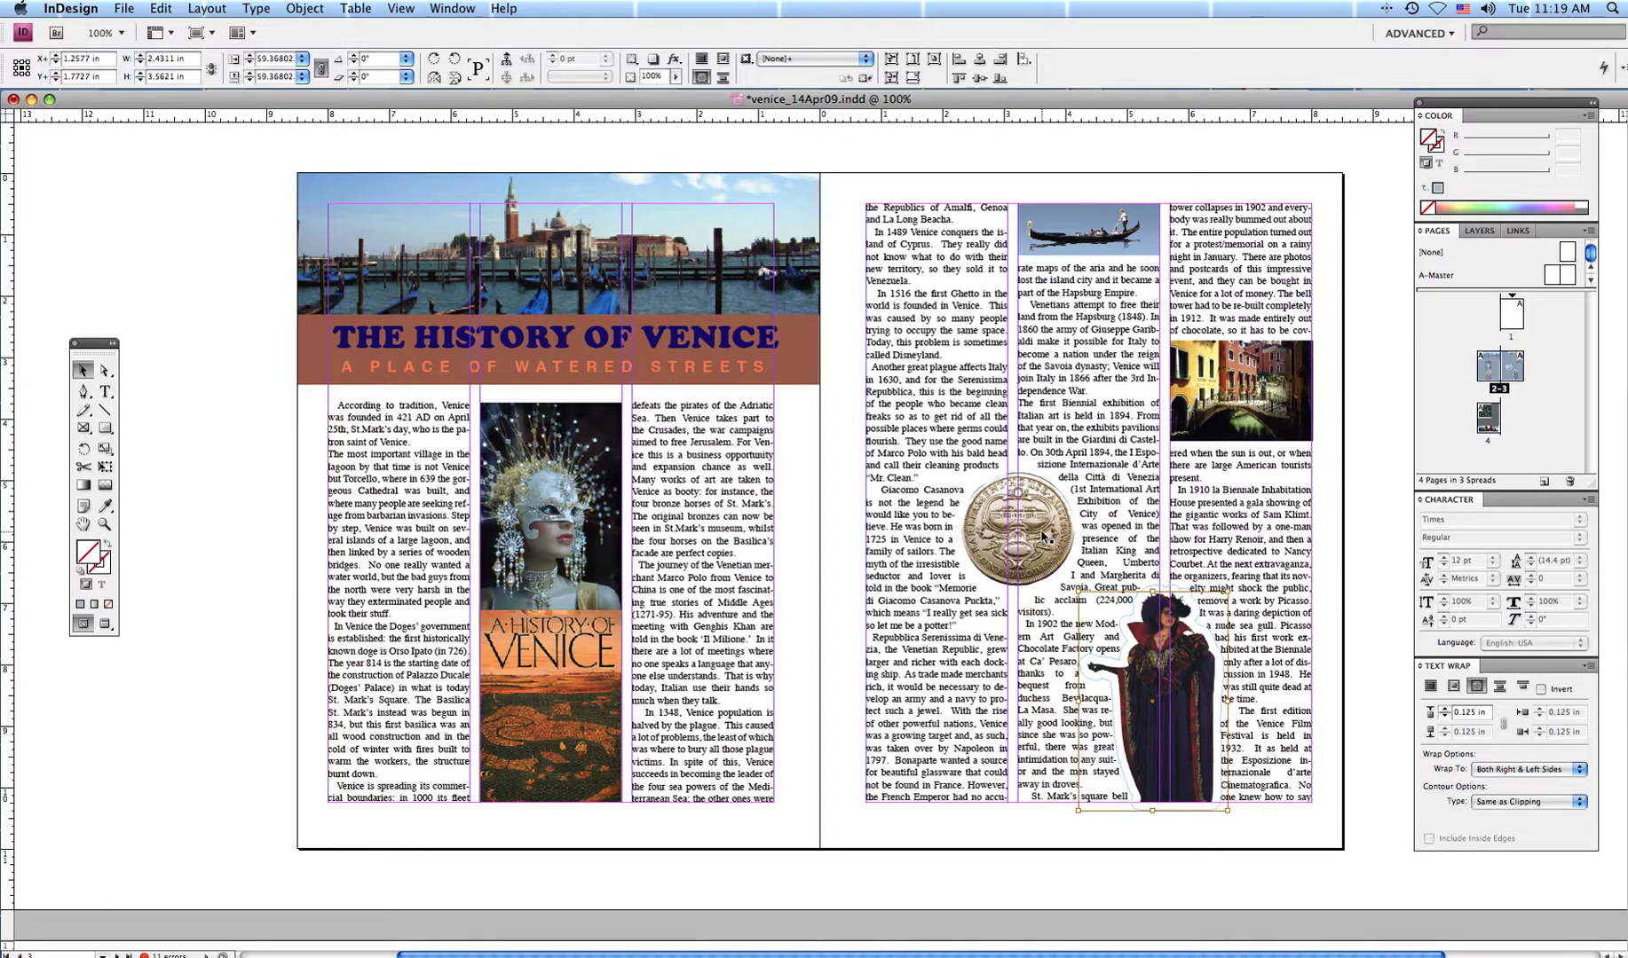
{"action": "left_click_drag", "start_coordinate": [1044, 537], "coordinate": [951, 538]}
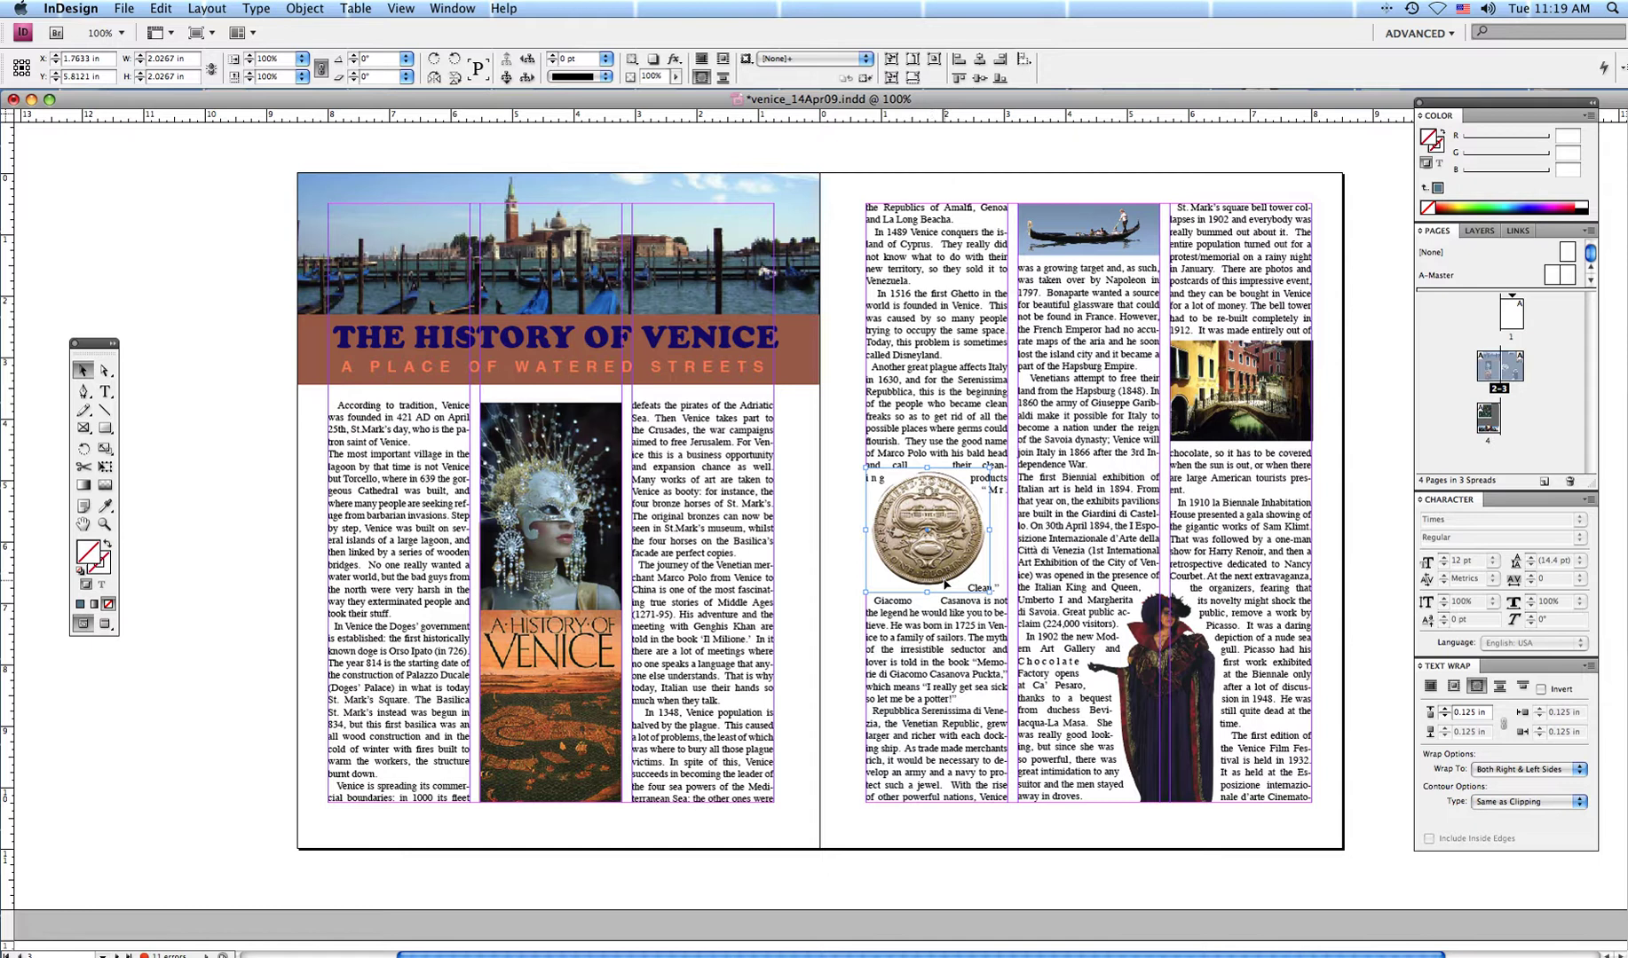
{"action": "left_click_drag", "start_coordinate": [911, 570], "coordinate": [1001, 570]}
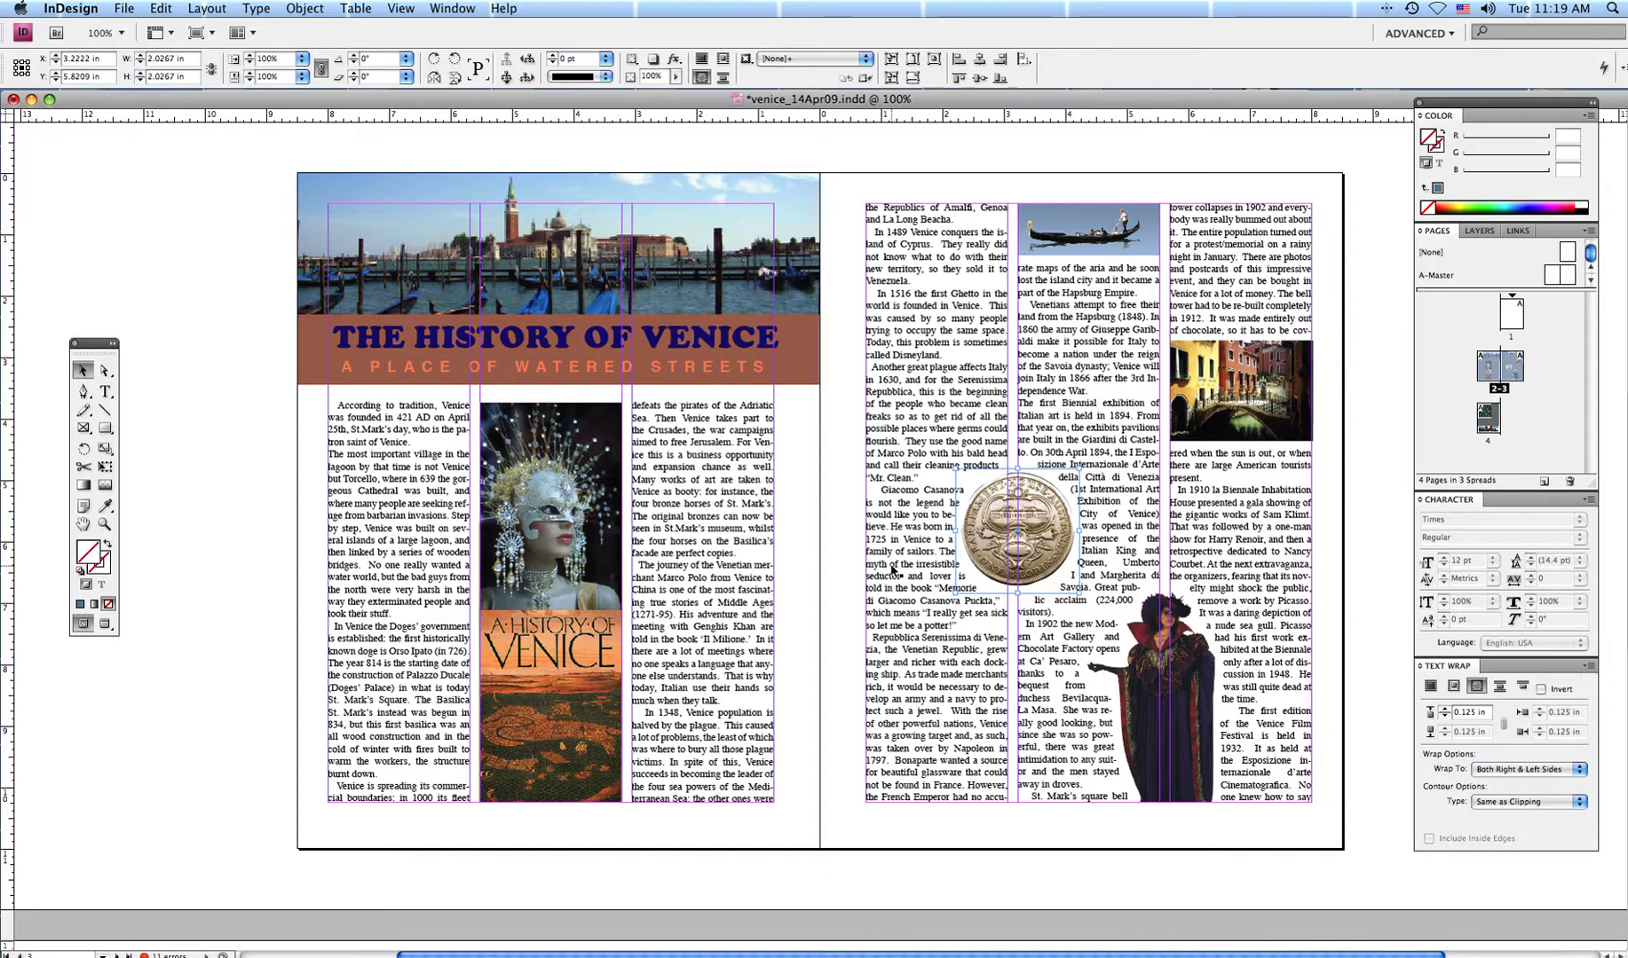
Inspect the third and first columns' text frames and the gondola photo frame on page 4.
{"action": "scroll", "coordinate": [892, 570], "scroll_direction": "down", "scroll_amount": 10}
{"action": "scroll", "coordinate": [891, 570], "scroll_direction": "down", "scroll_amount": 4}
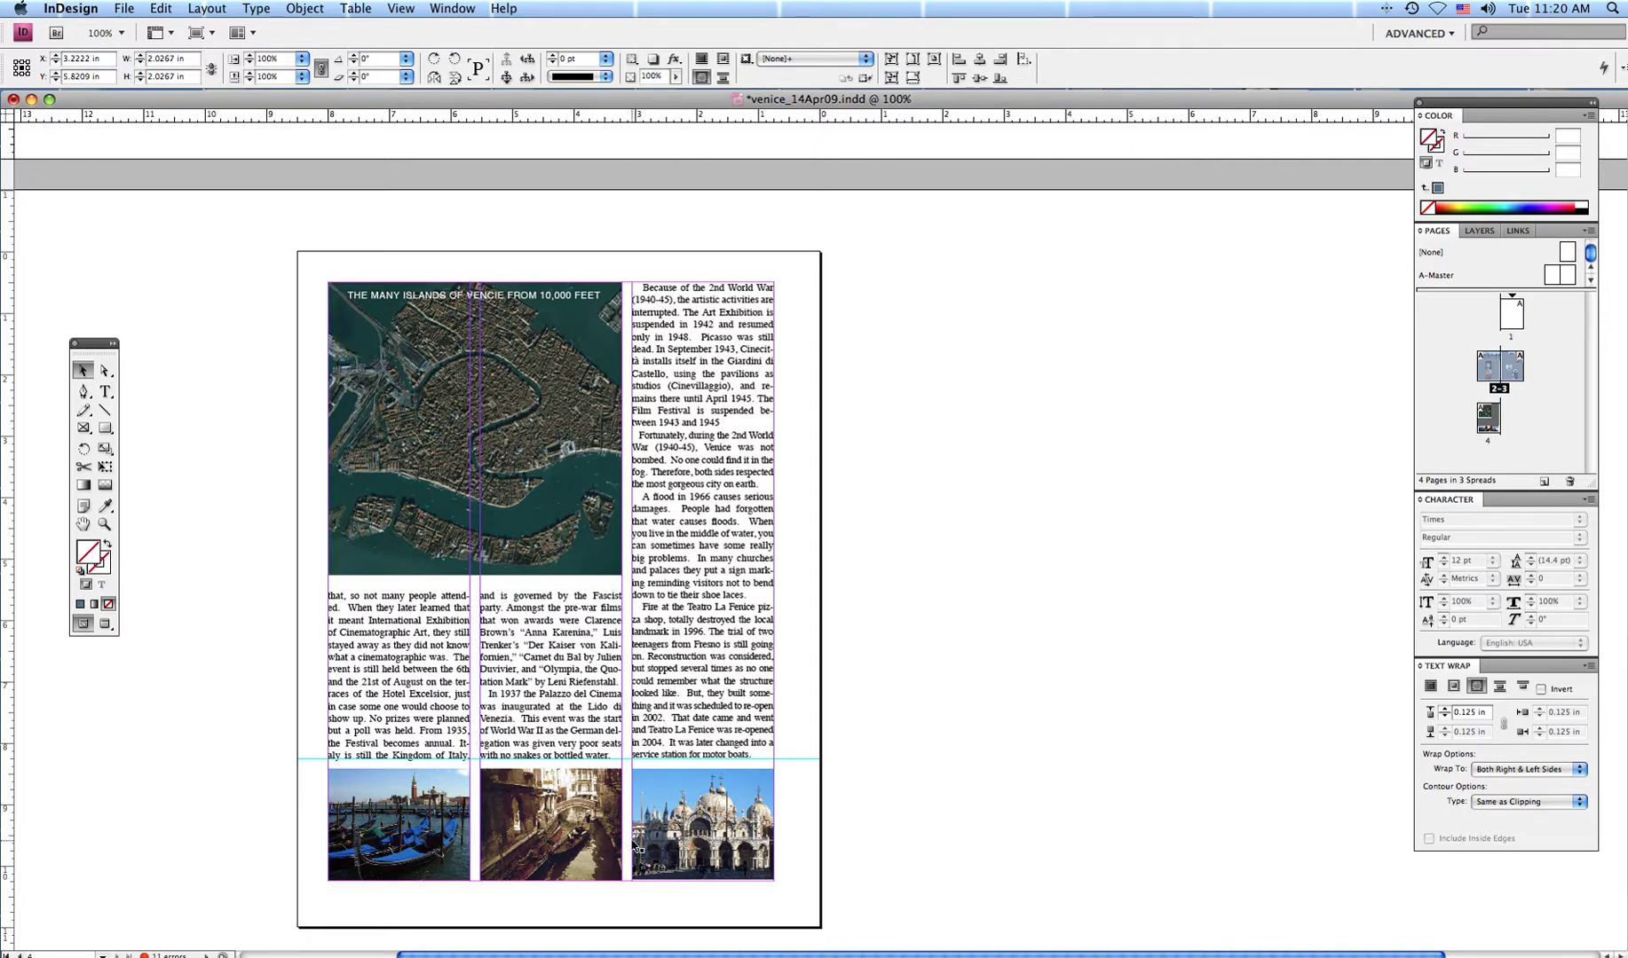
{"action": "left_click", "coordinate": [691, 755]}
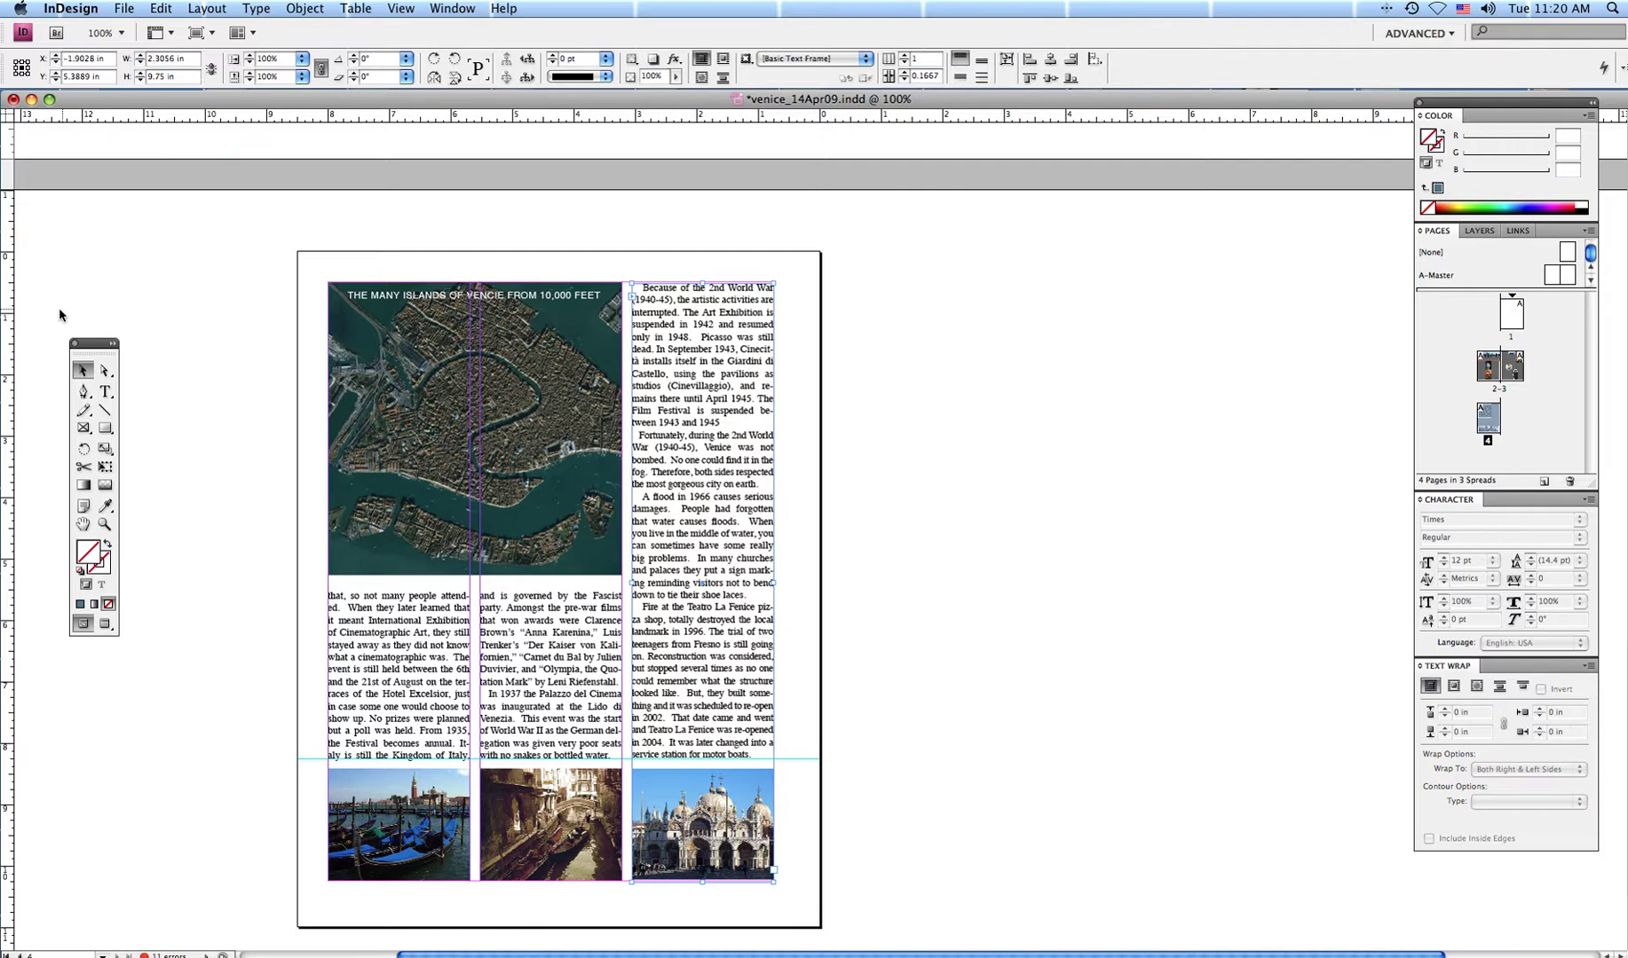
{"action": "left_click", "coordinate": [386, 665]}
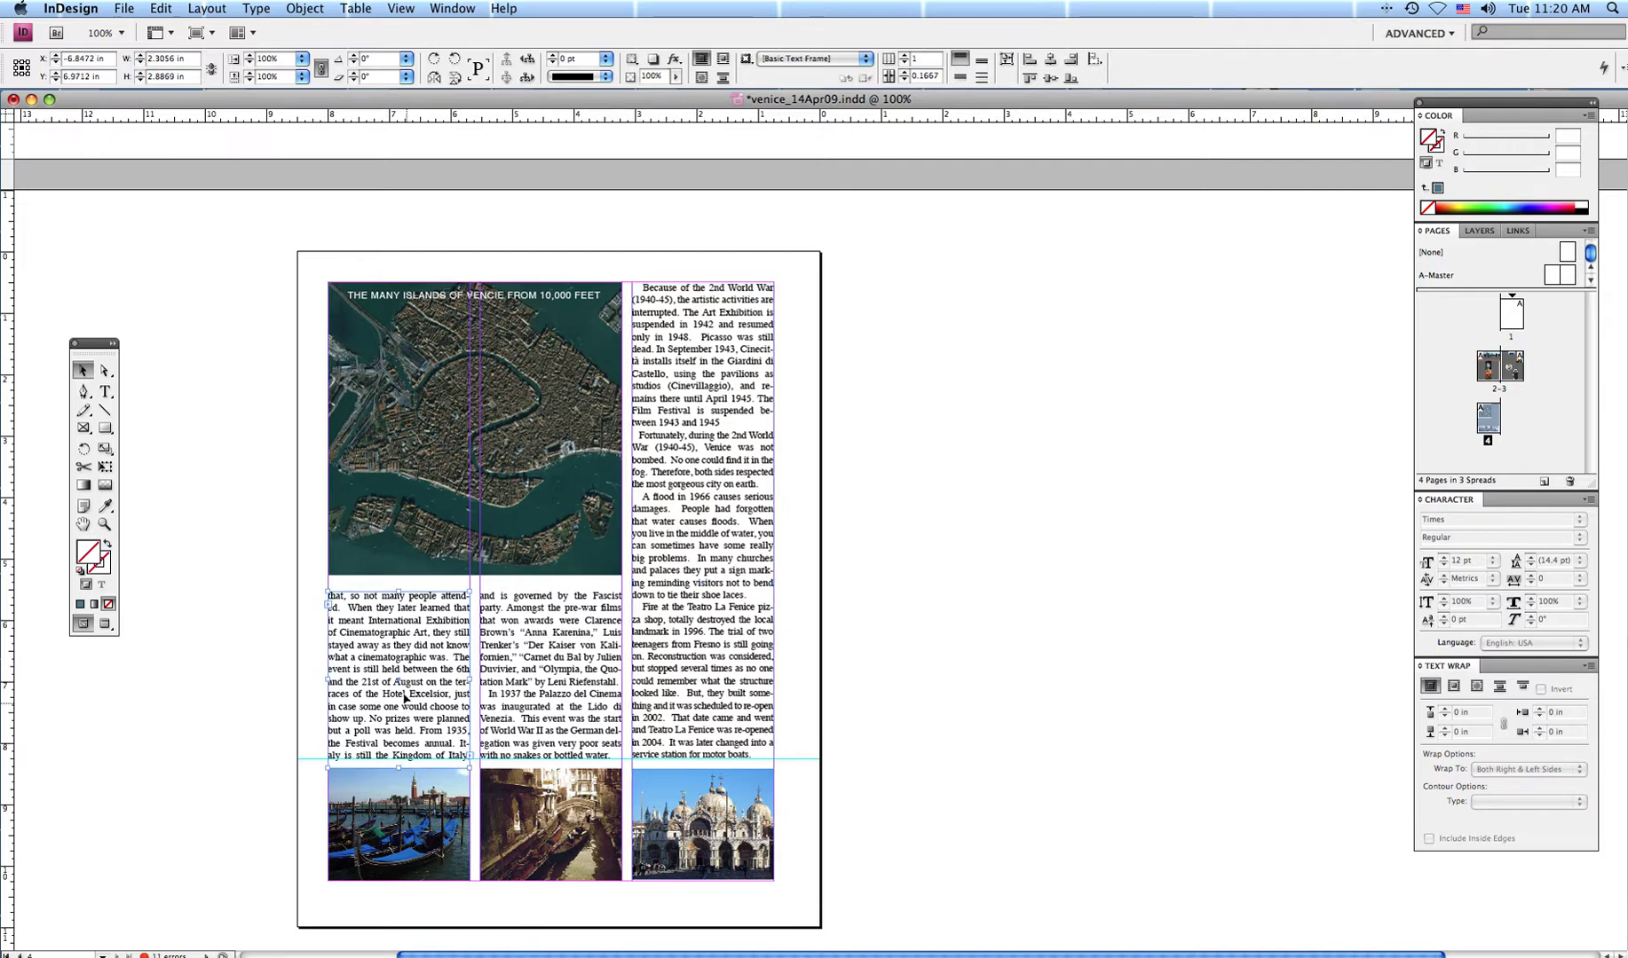
{"action": "left_click", "coordinate": [406, 808]}
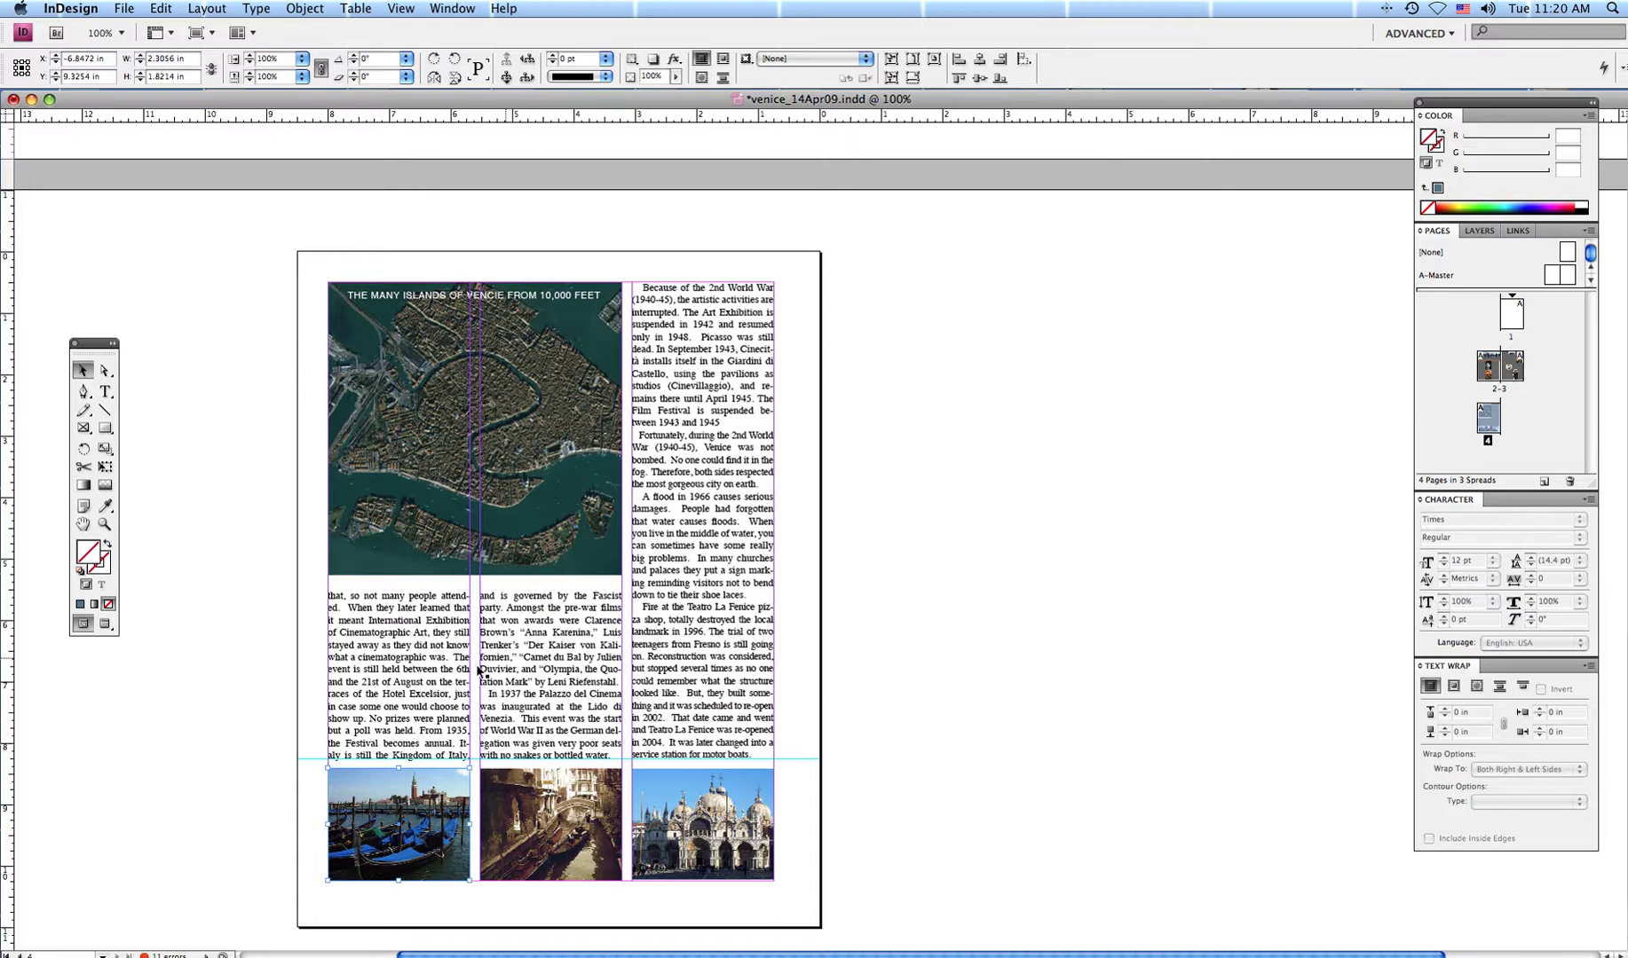
{"action": "scroll", "coordinate": [850, 701], "scroll_direction": "up", "scroll_amount": 15}
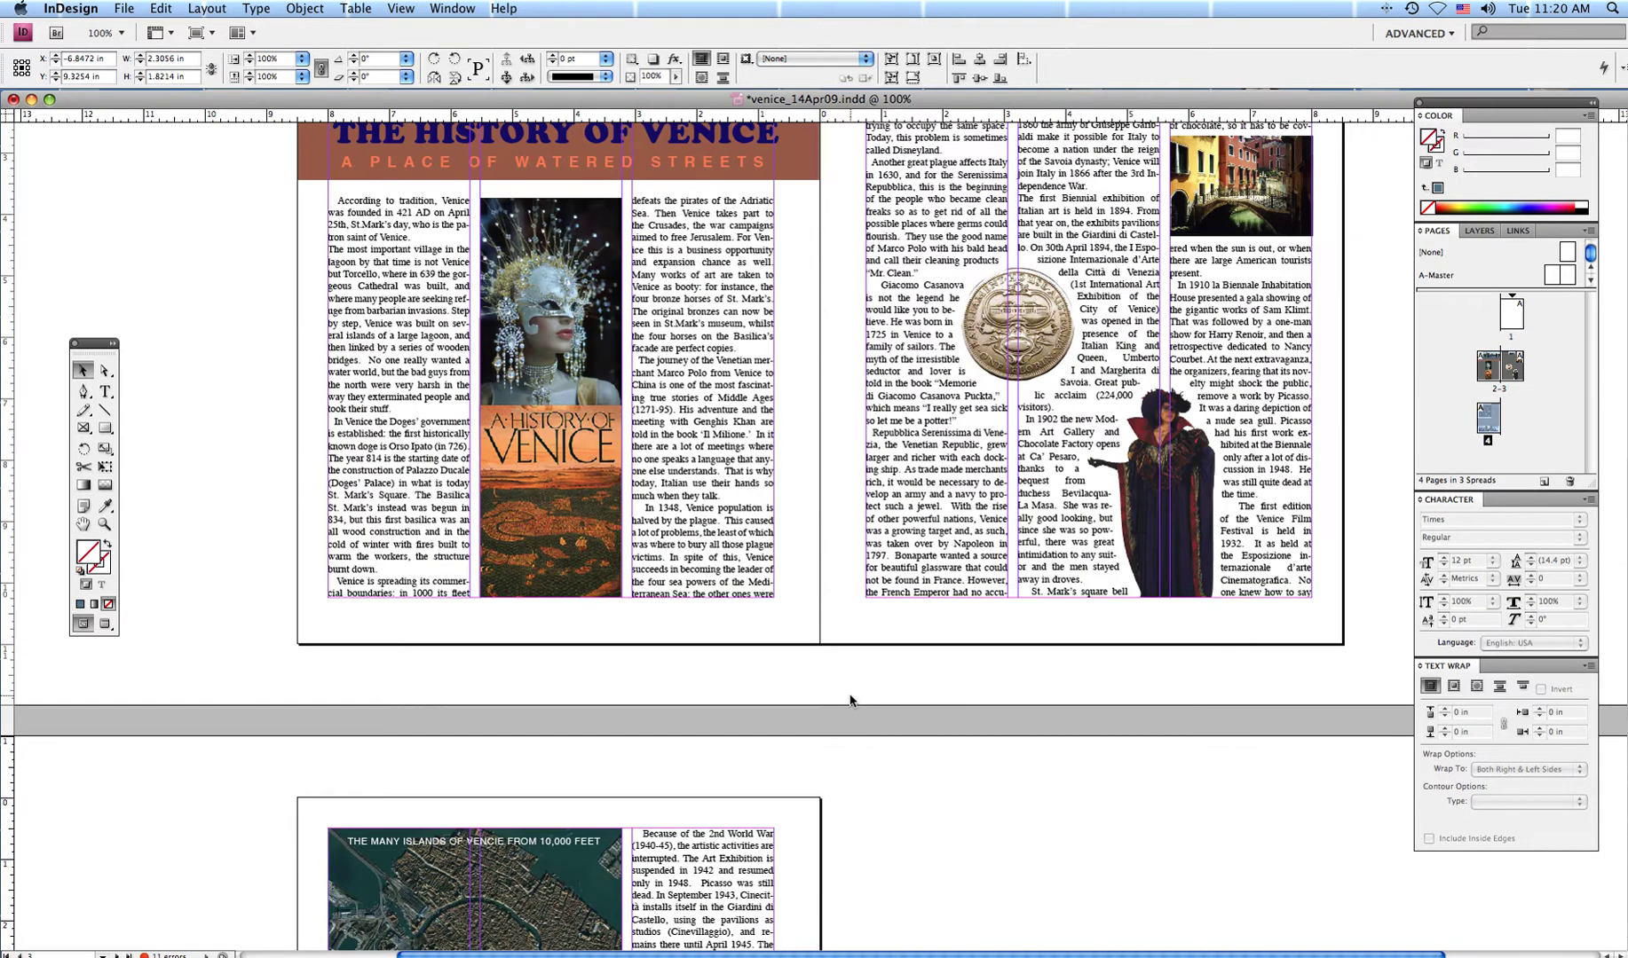
{"action": "scroll", "coordinate": [850, 701], "scroll_direction": "up", "scroll_amount": 10}
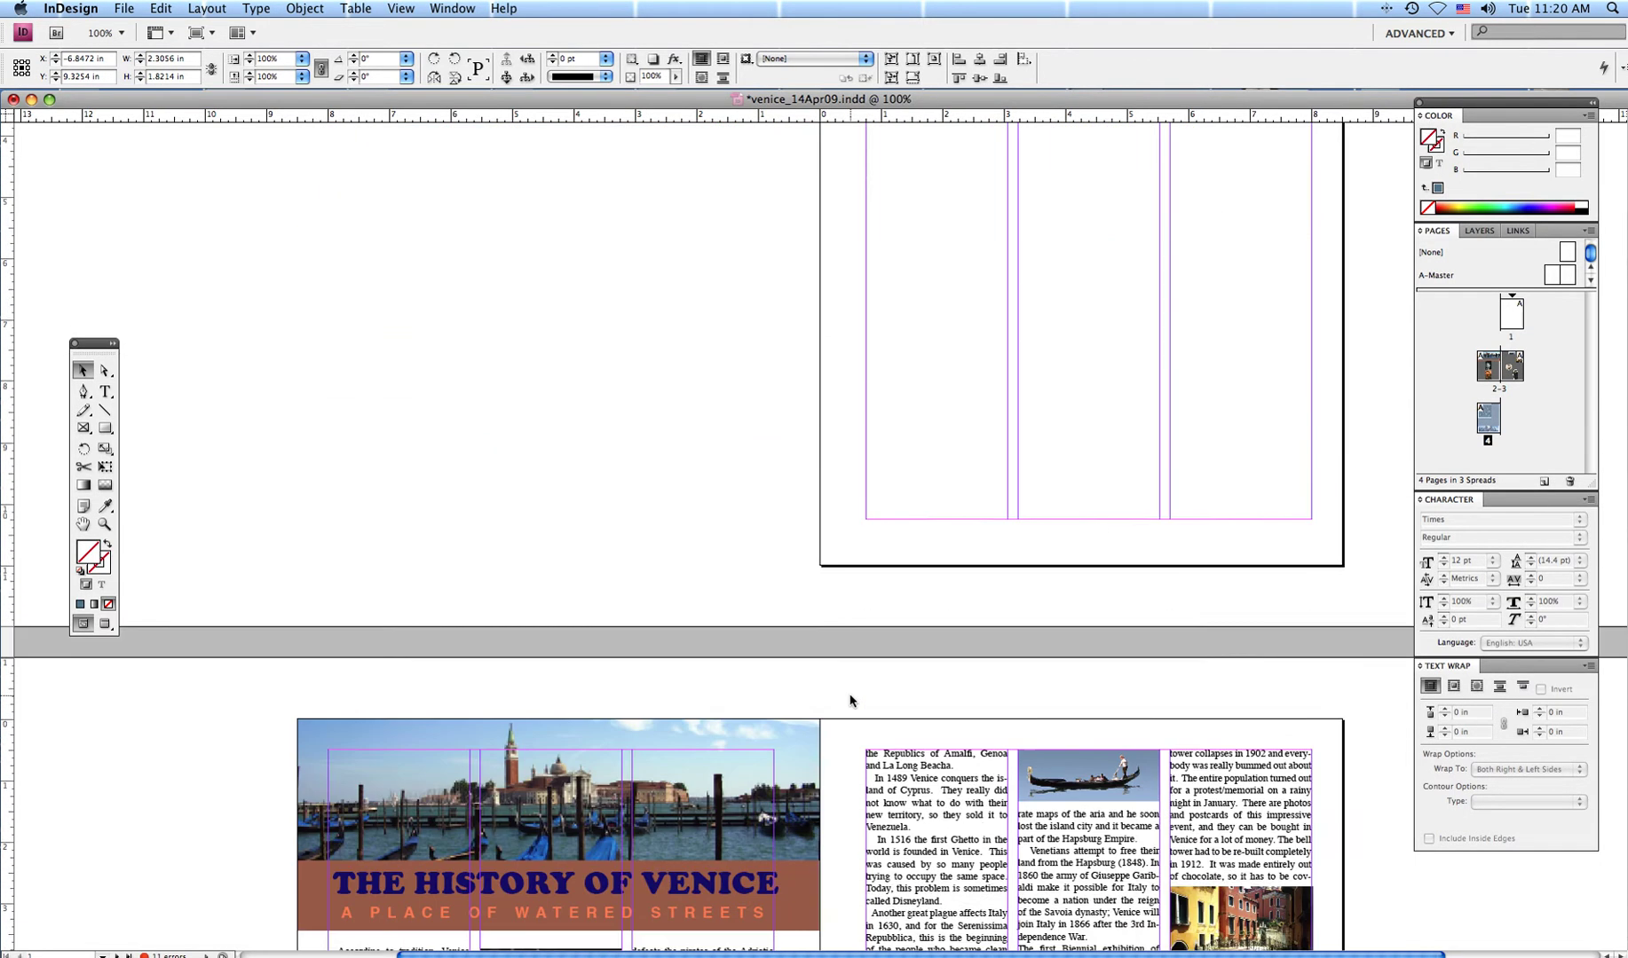
{"action": "scroll", "coordinate": [851, 701], "scroll_direction": "up", "scroll_amount": 2}
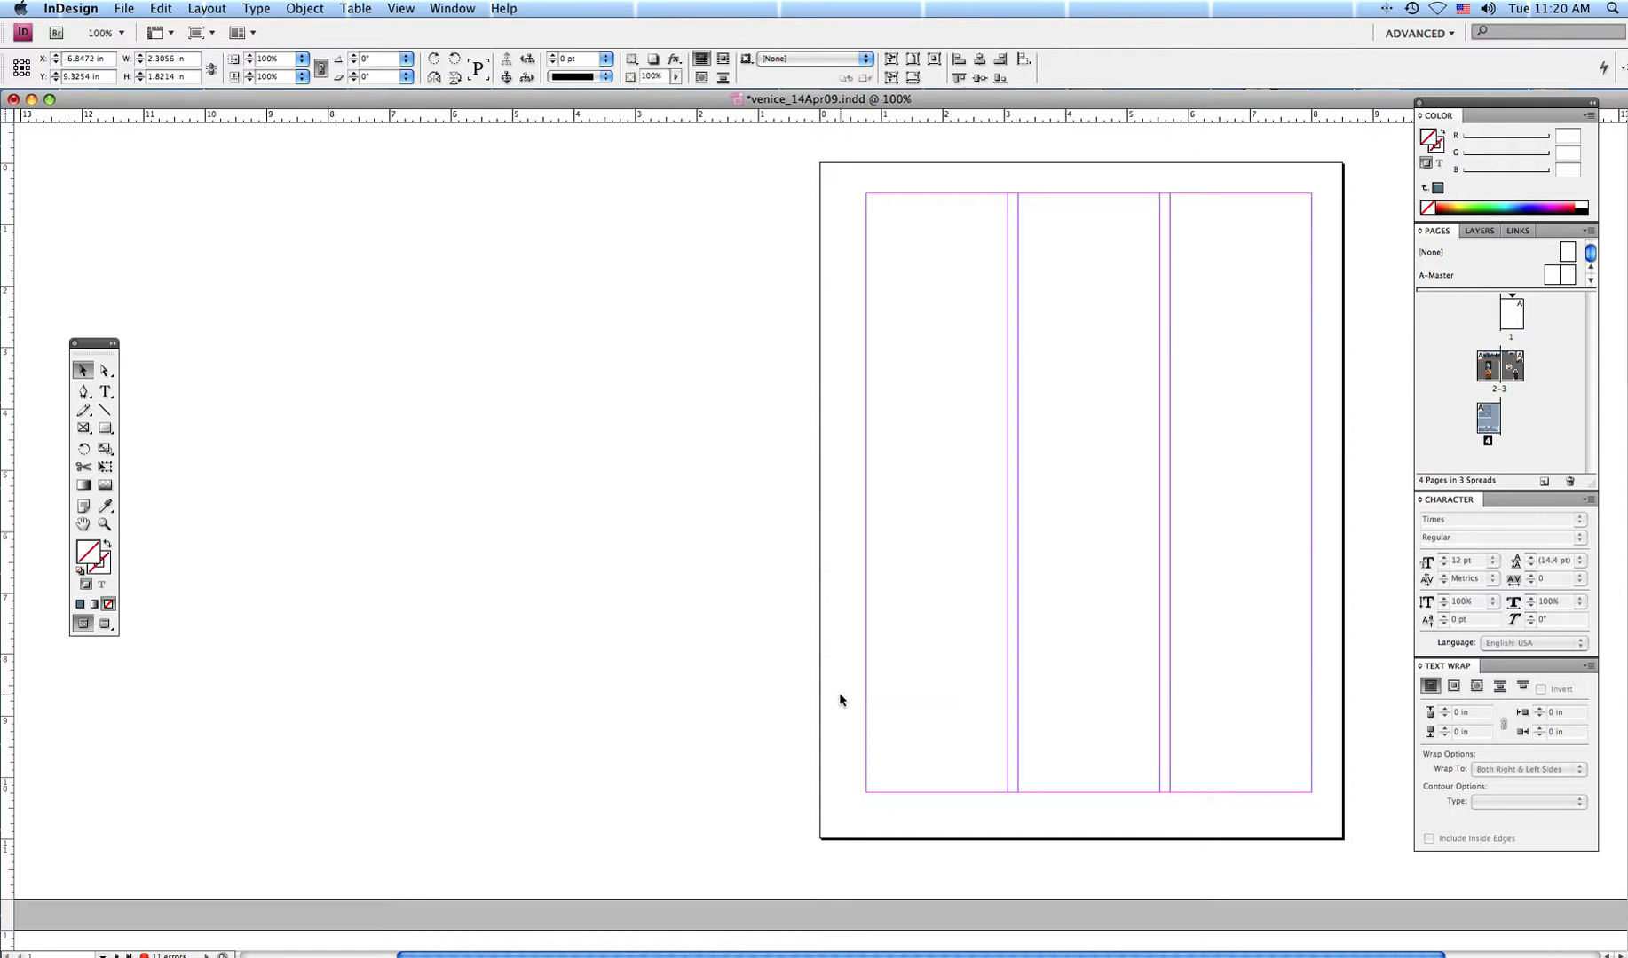
{"action": "left_click", "coordinate": [122, 9]}
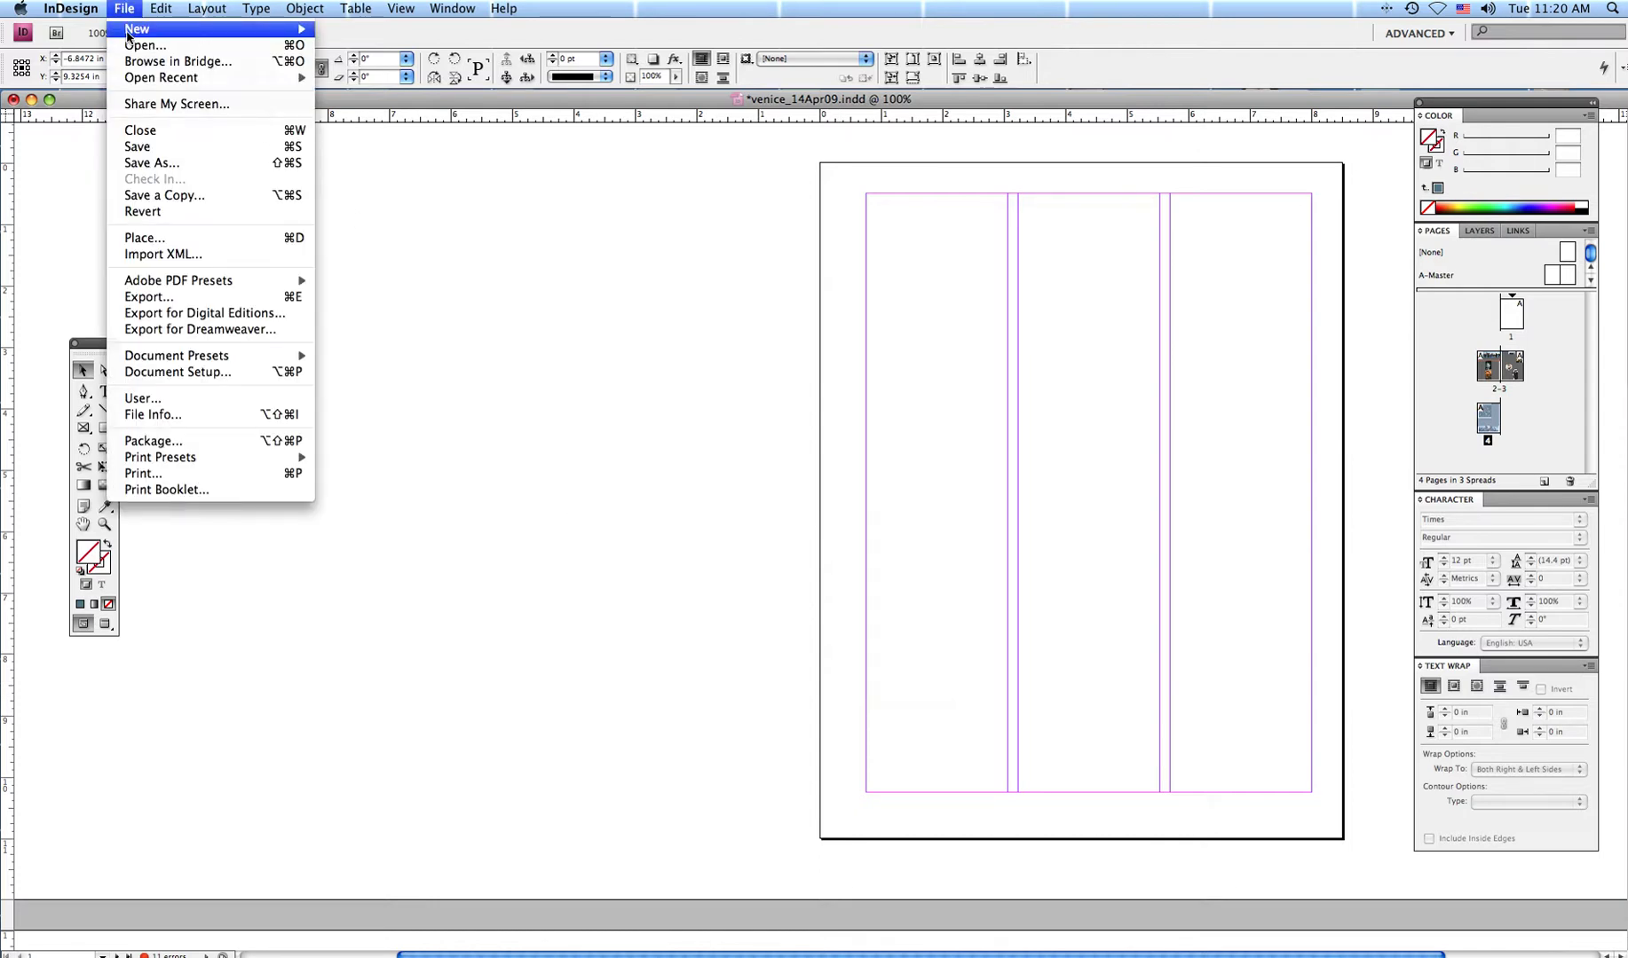
{"action": "mouse_move", "coordinate": [128, 34]}
{"action": "left_click", "coordinate": [355, 35]}
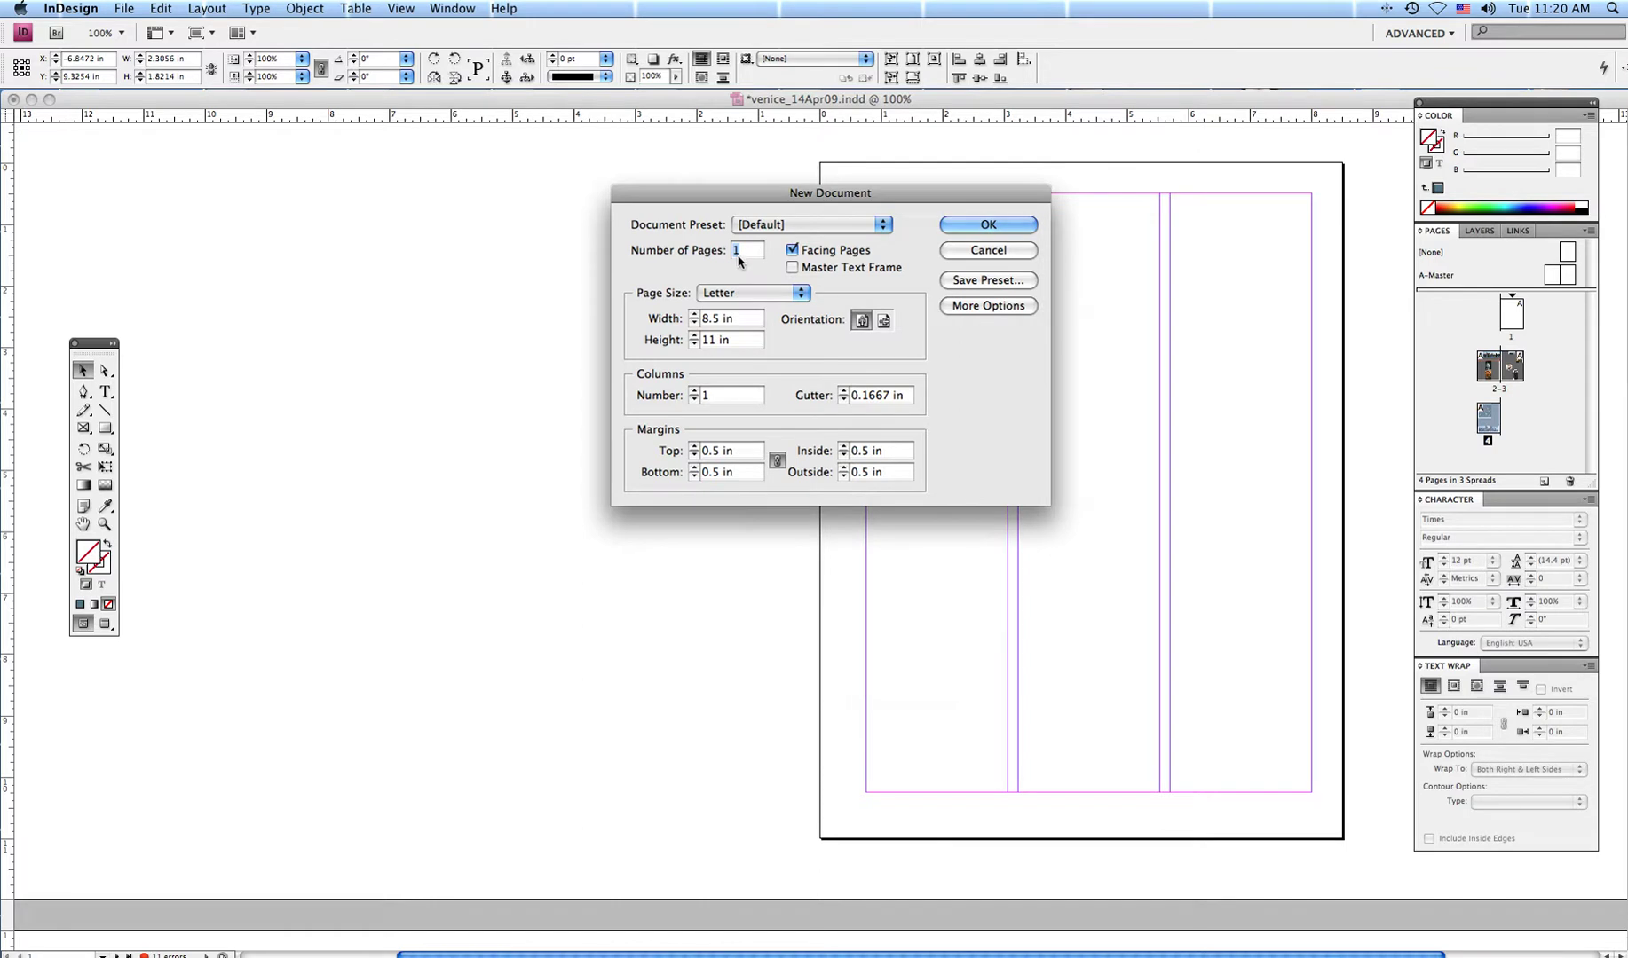
{"action": "type", "text": "4"}
{"action": "left_click", "coordinate": [694, 391]}
{"action": "left_click", "coordinate": [694, 392]}
{"action": "left_click", "coordinate": [694, 392]}
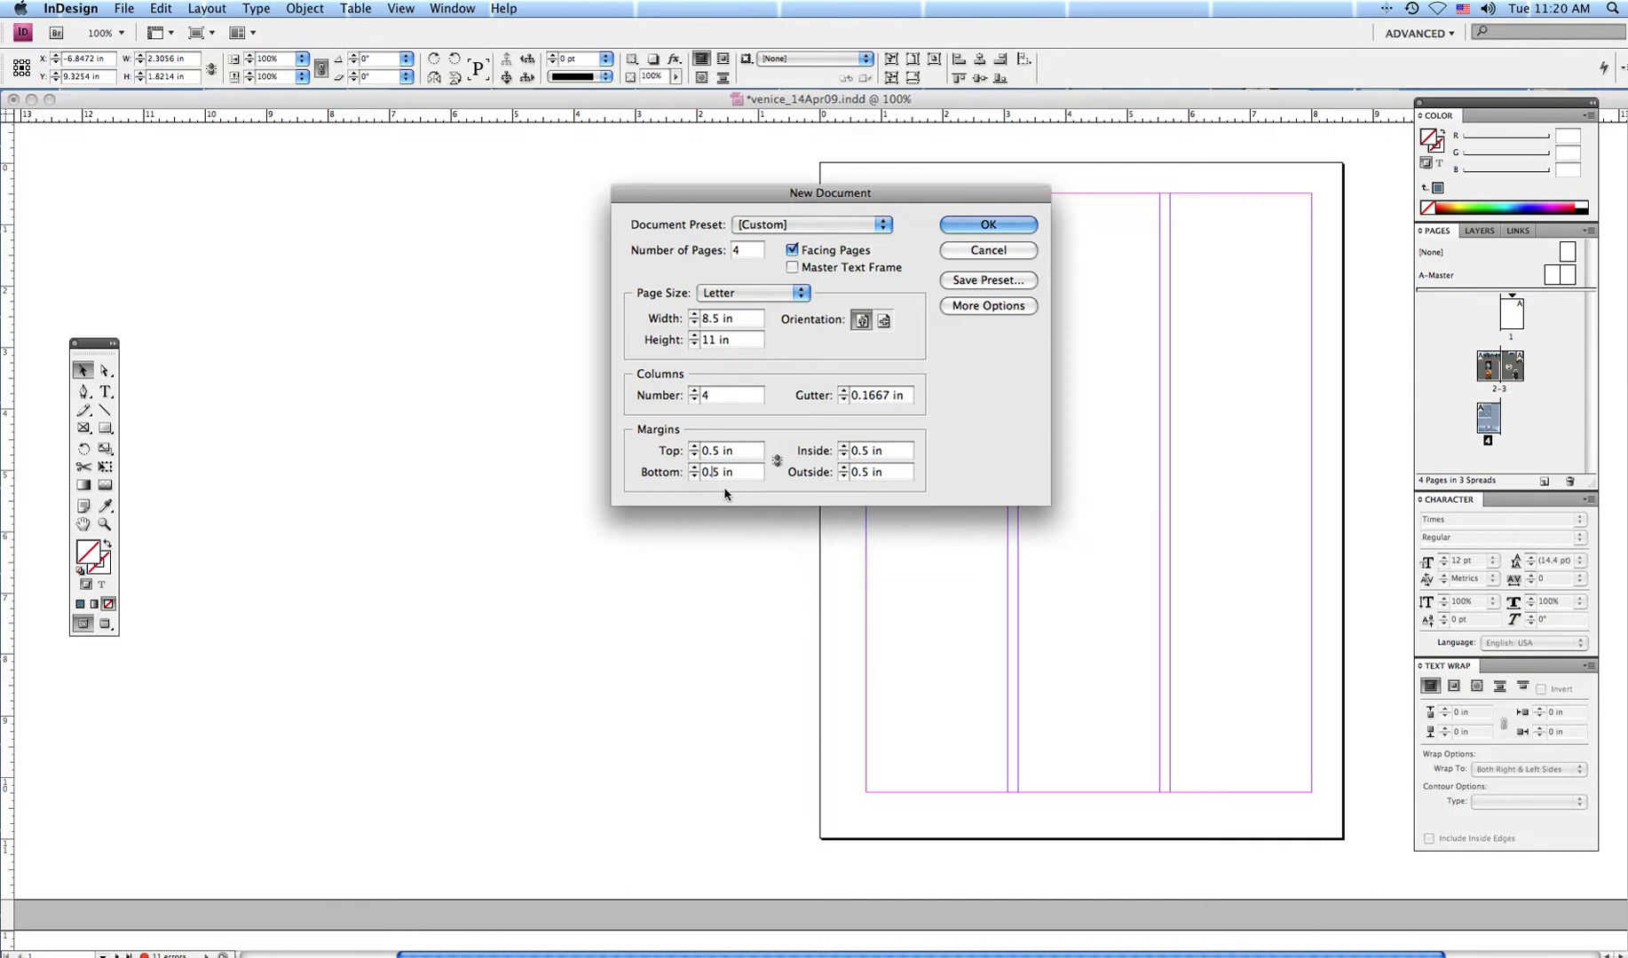
{"action": "type", "text": "7"}
{"action": "type", "text": "7"}
{"action": "left_click", "coordinate": [969, 227]}
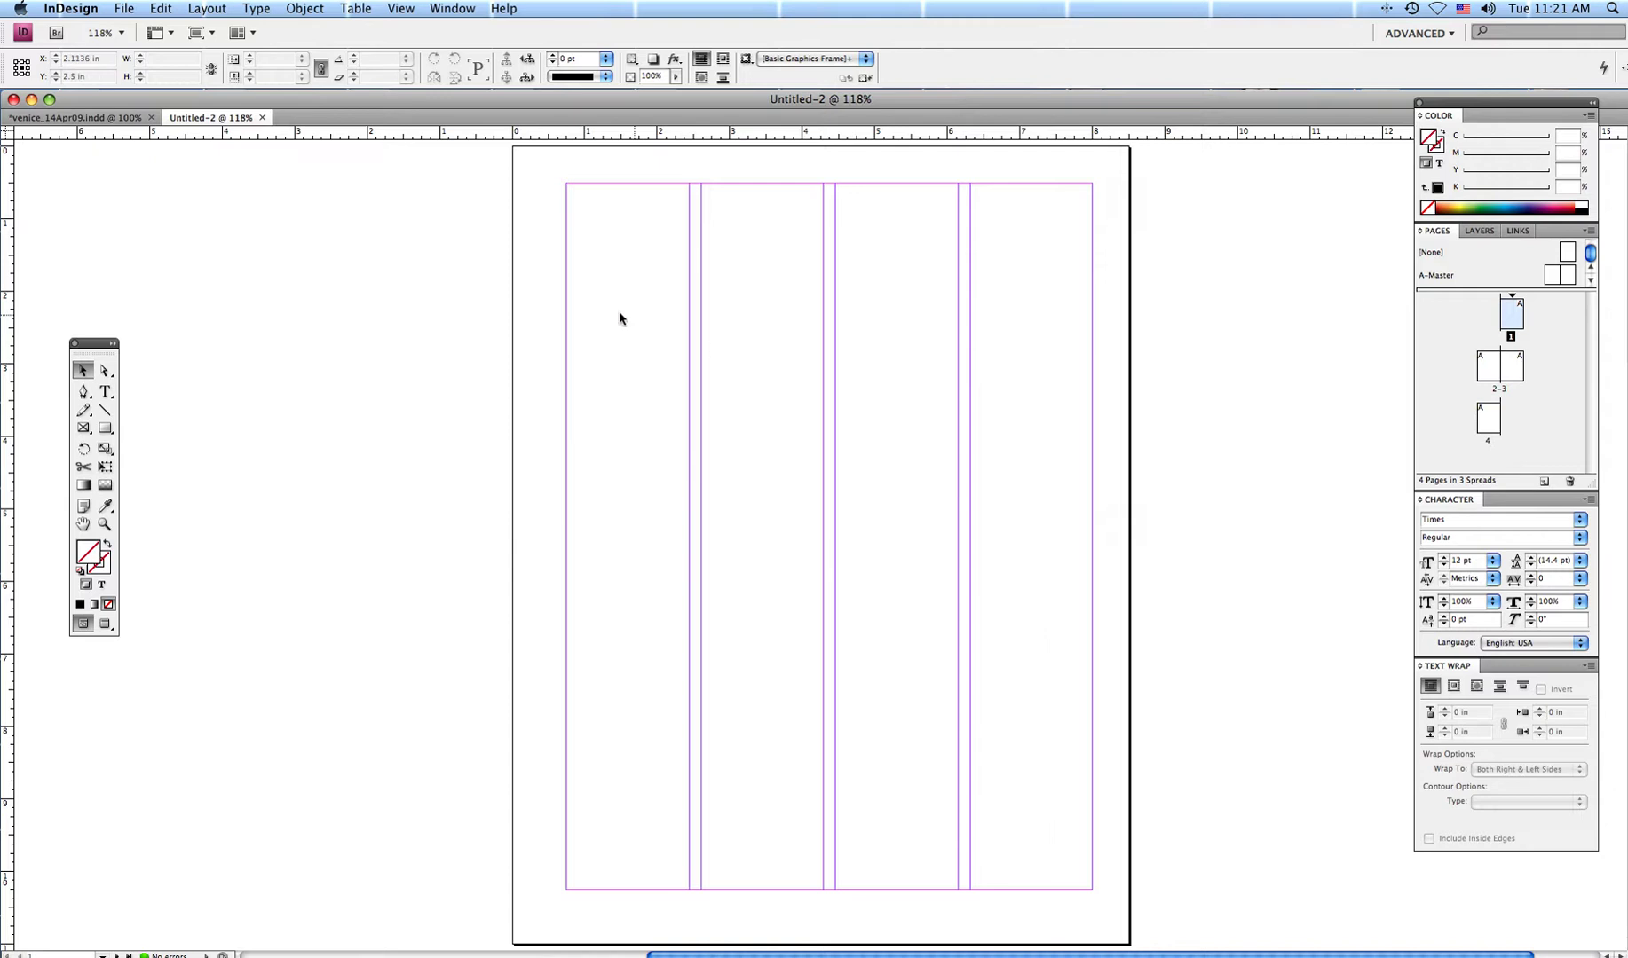
{"action": "left_click", "coordinate": [262, 118]}
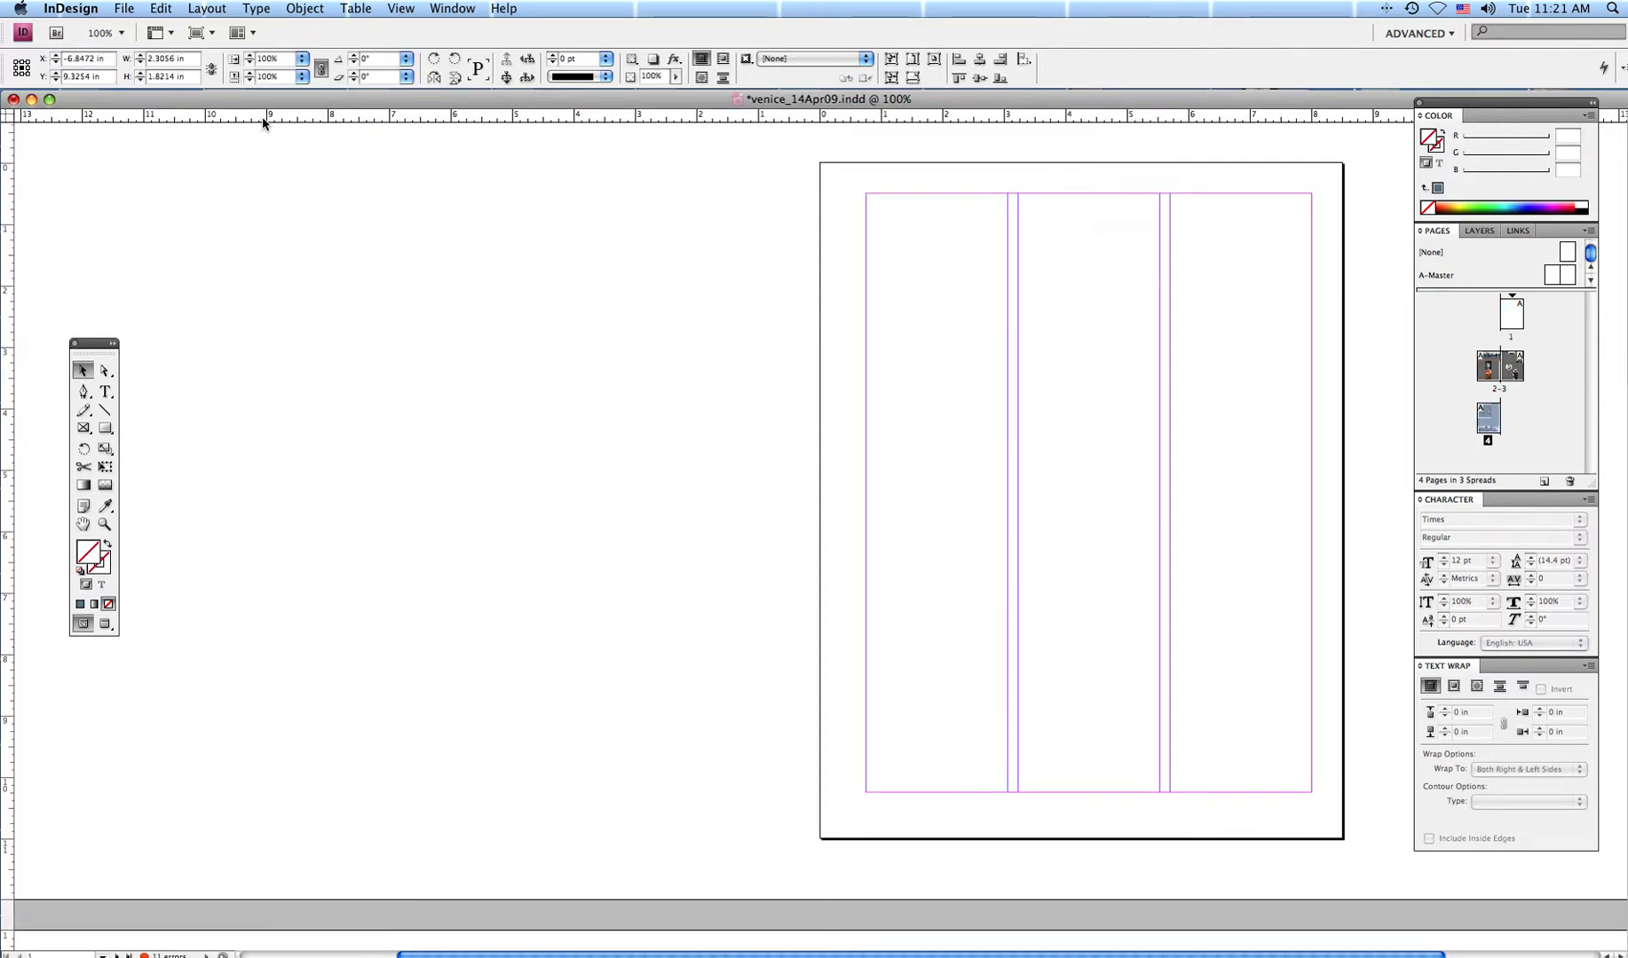
Create a 4-page Letter document with facing pages, 3 columns, and 0.75 in bottom and inside margins.
{"action": "left_click", "coordinate": [124, 10]}
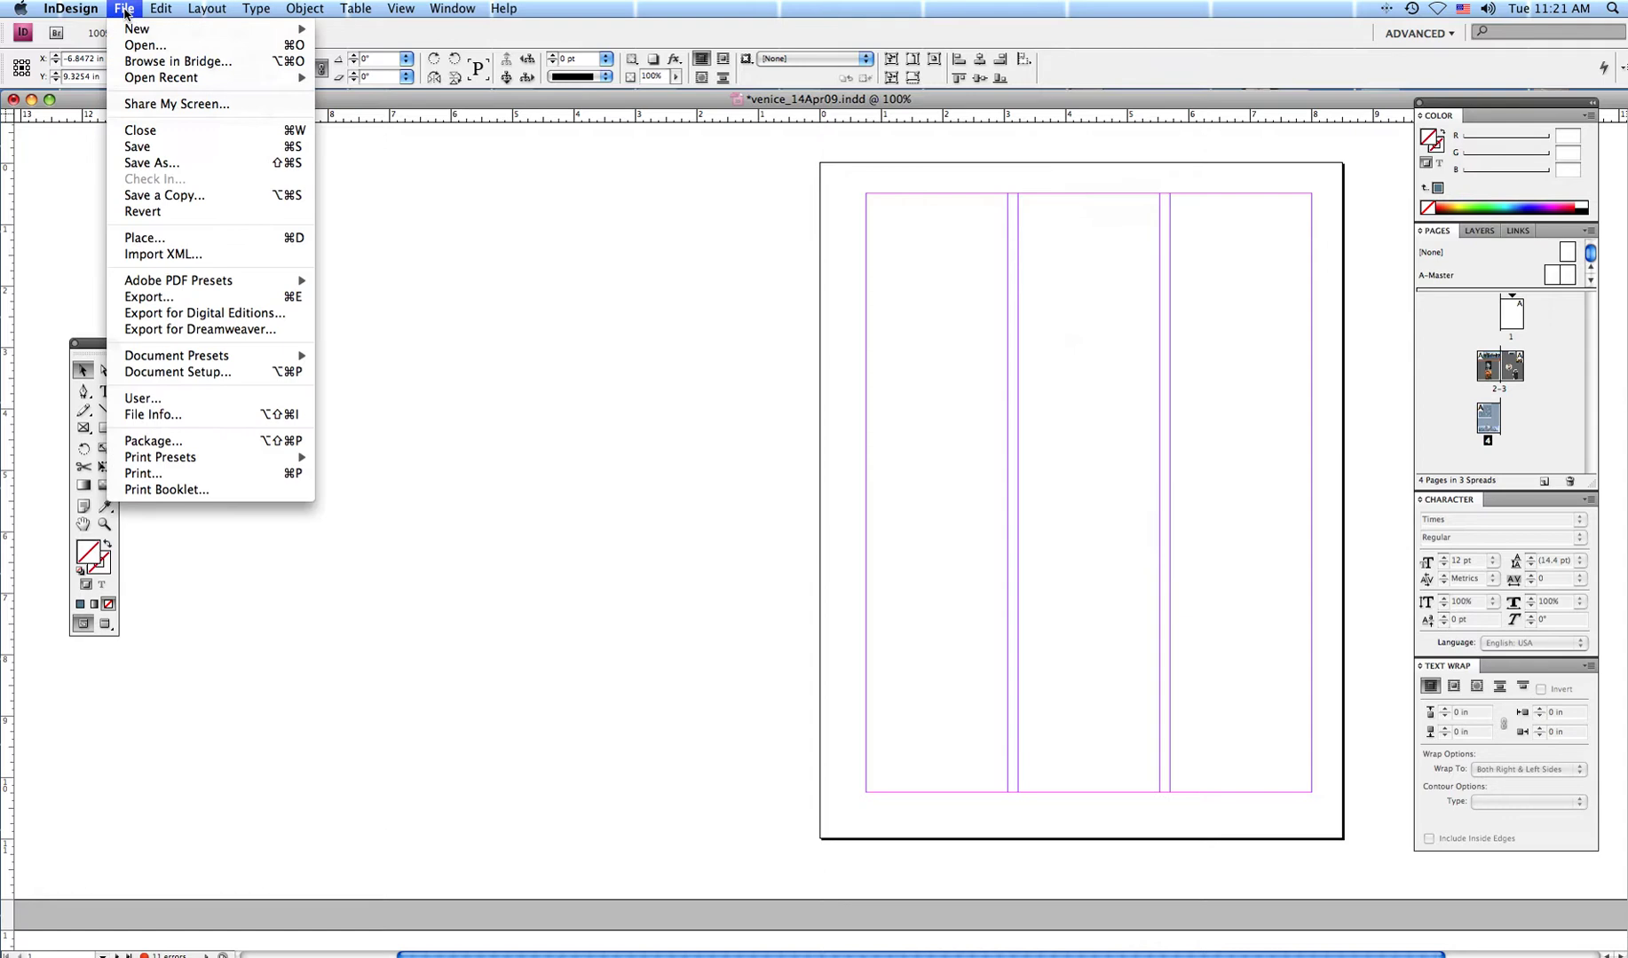
{"action": "mouse_move", "coordinate": [227, 34]}
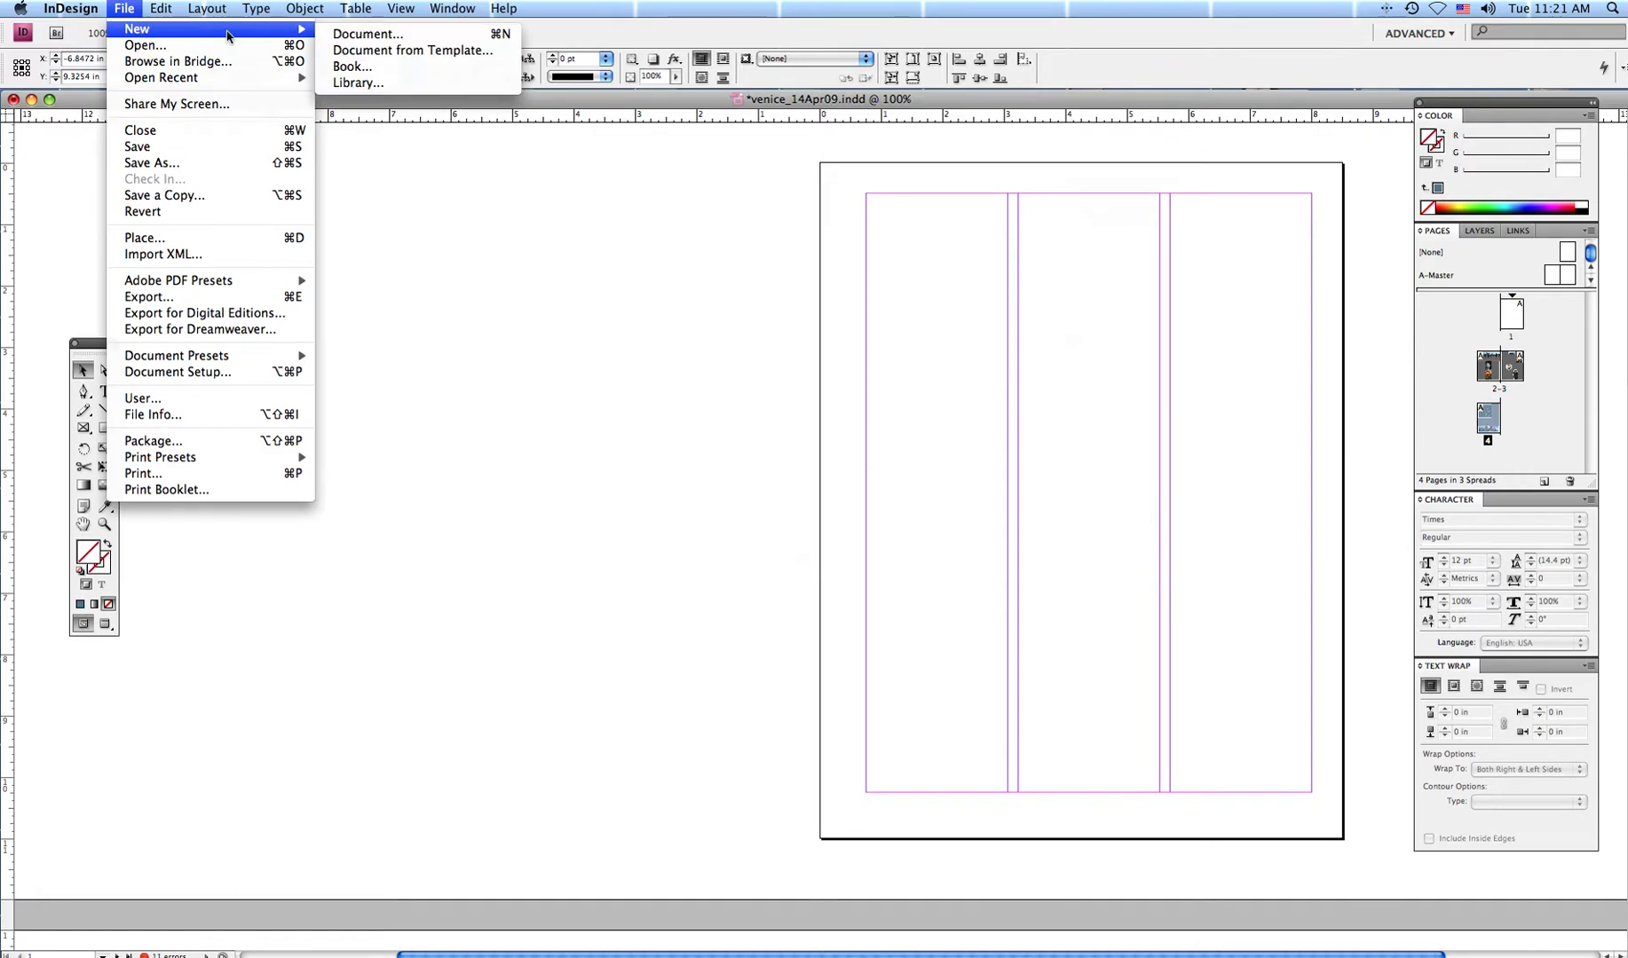
{"action": "left_click", "coordinate": [340, 42]}
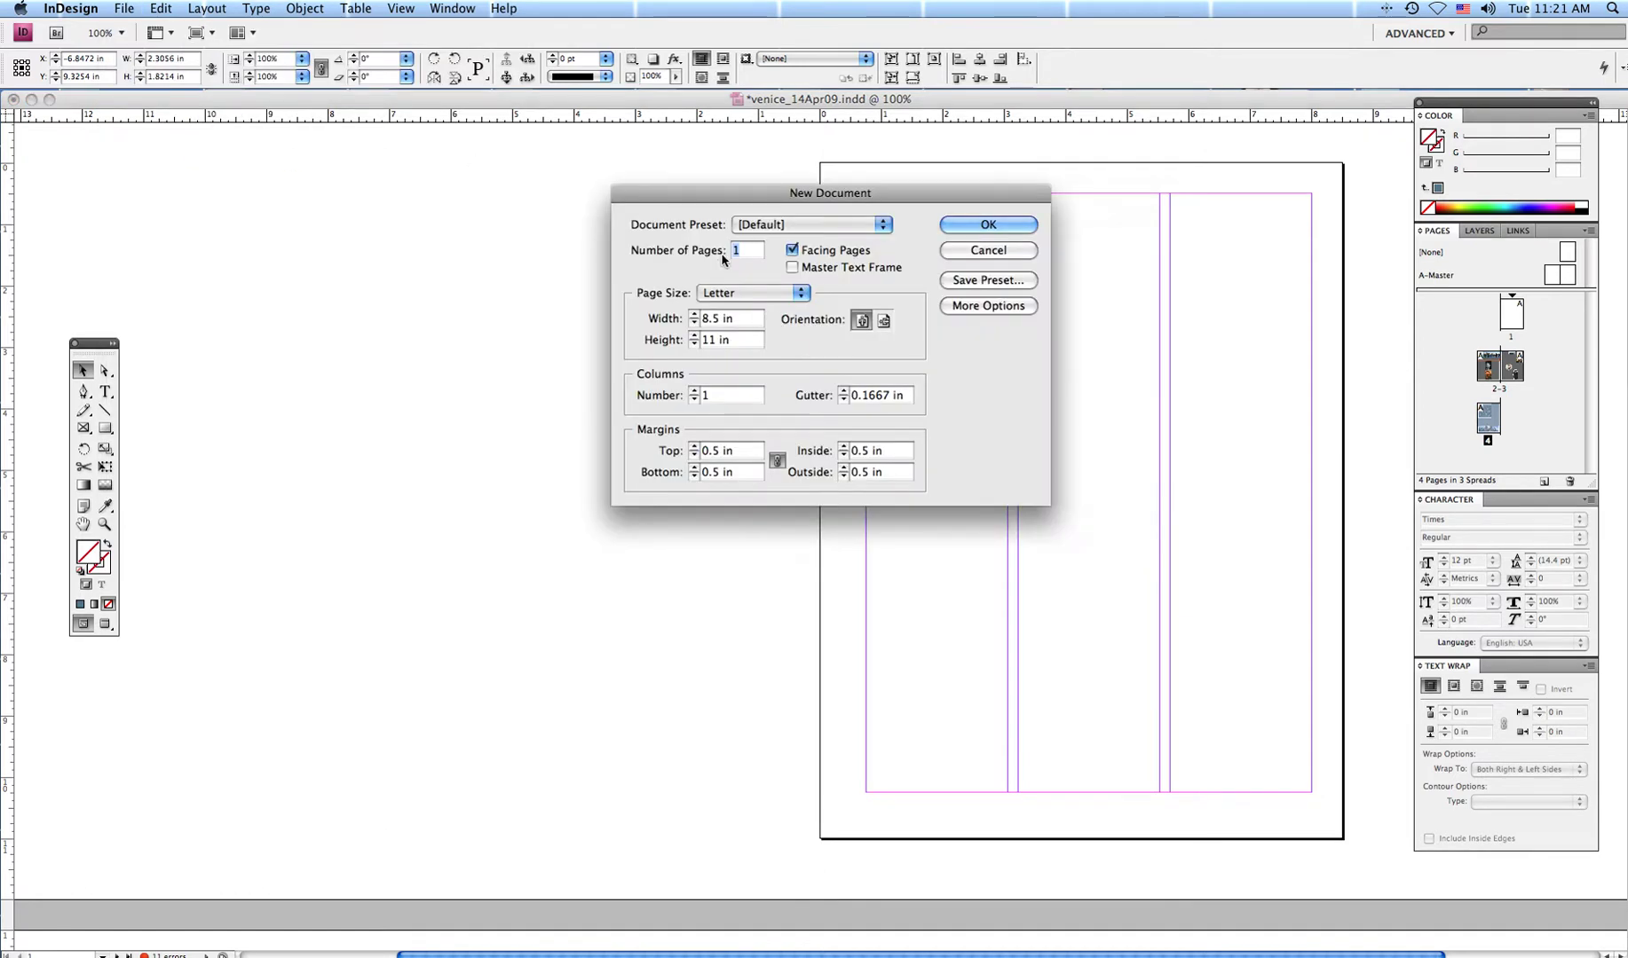
{"action": "type", "text": "4"}
{"action": "left_click", "coordinate": [693, 392]}
{"action": "left_click", "coordinate": [693, 391]}
{"action": "left_click", "coordinate": [775, 461]}
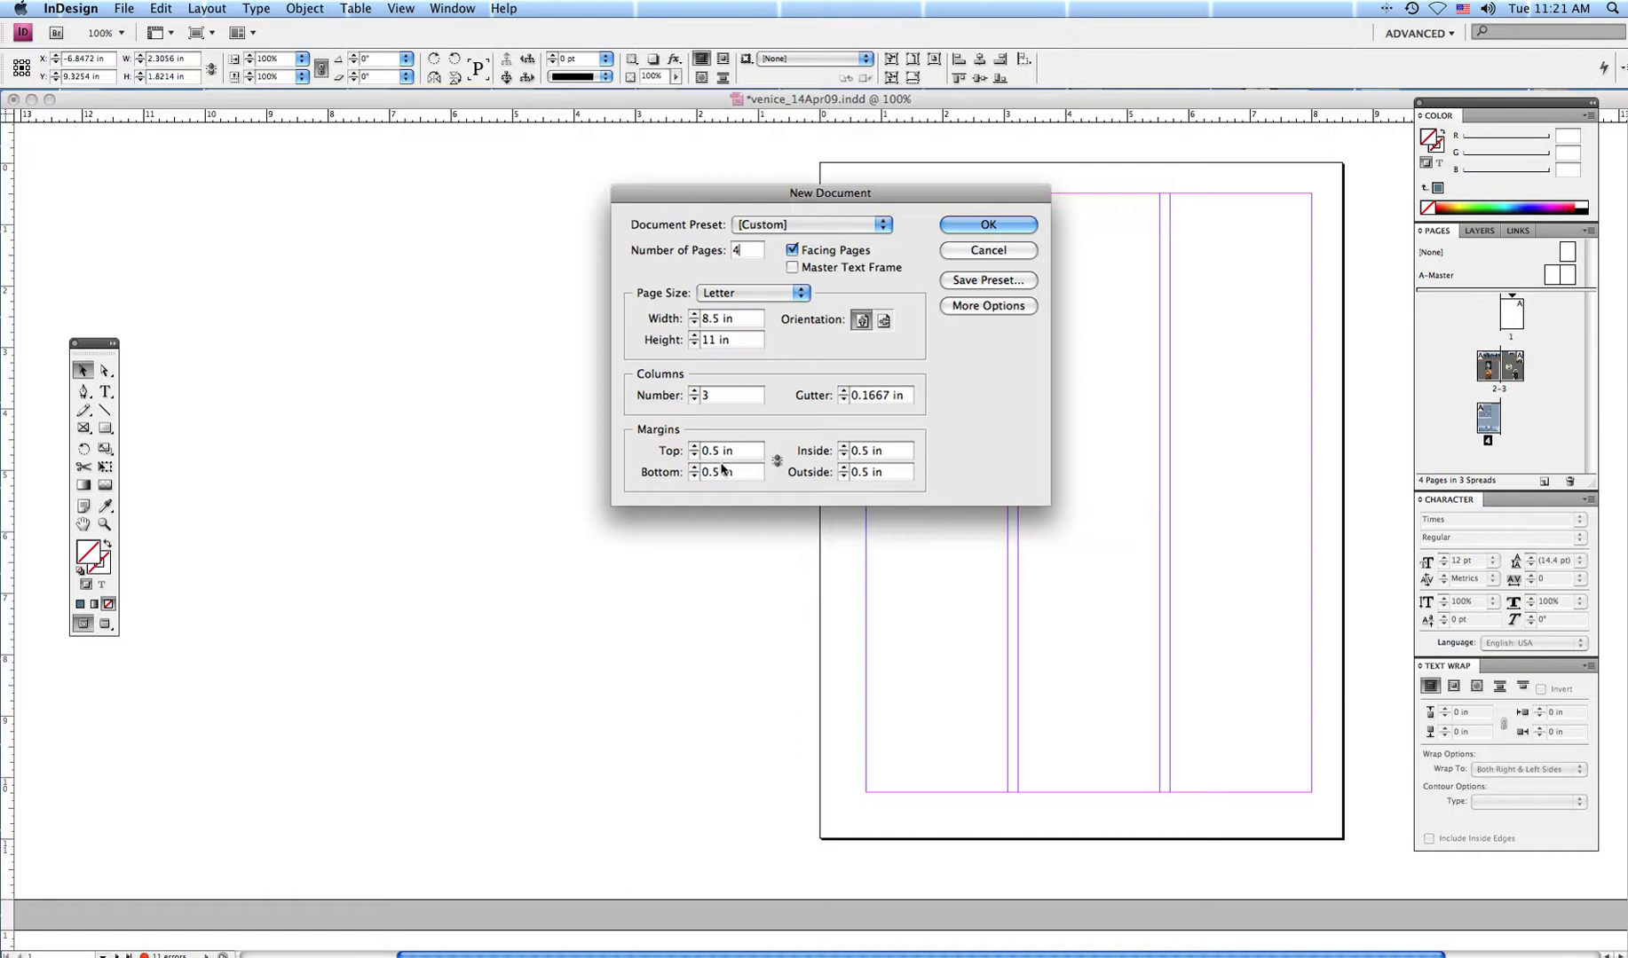
{"action": "left_click", "coordinate": [713, 475]}
{"action": "type", "text": "7"}
{"action": "left_click", "coordinate": [857, 453]}
{"action": "type", "text": "7"}
{"action": "left_click", "coordinate": [947, 227]}
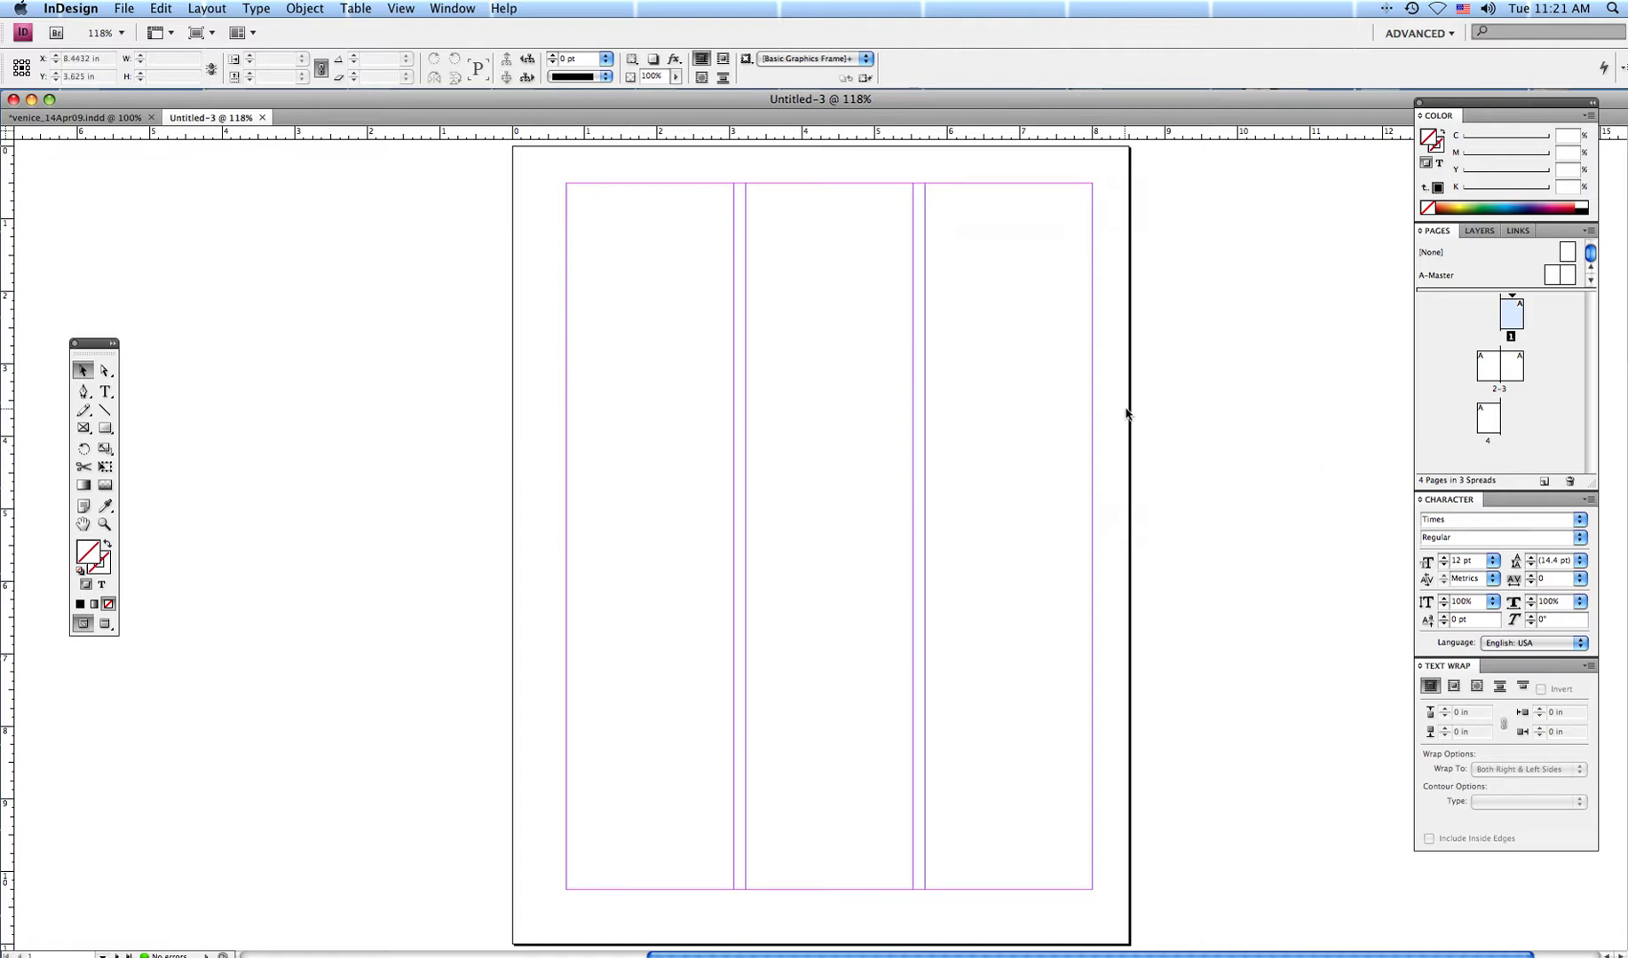
Draw a text frame filling the first column of page 2 and select it as an object.
{"action": "scroll", "coordinate": [1096, 431], "scroll_direction": "down", "scroll_amount": 15}
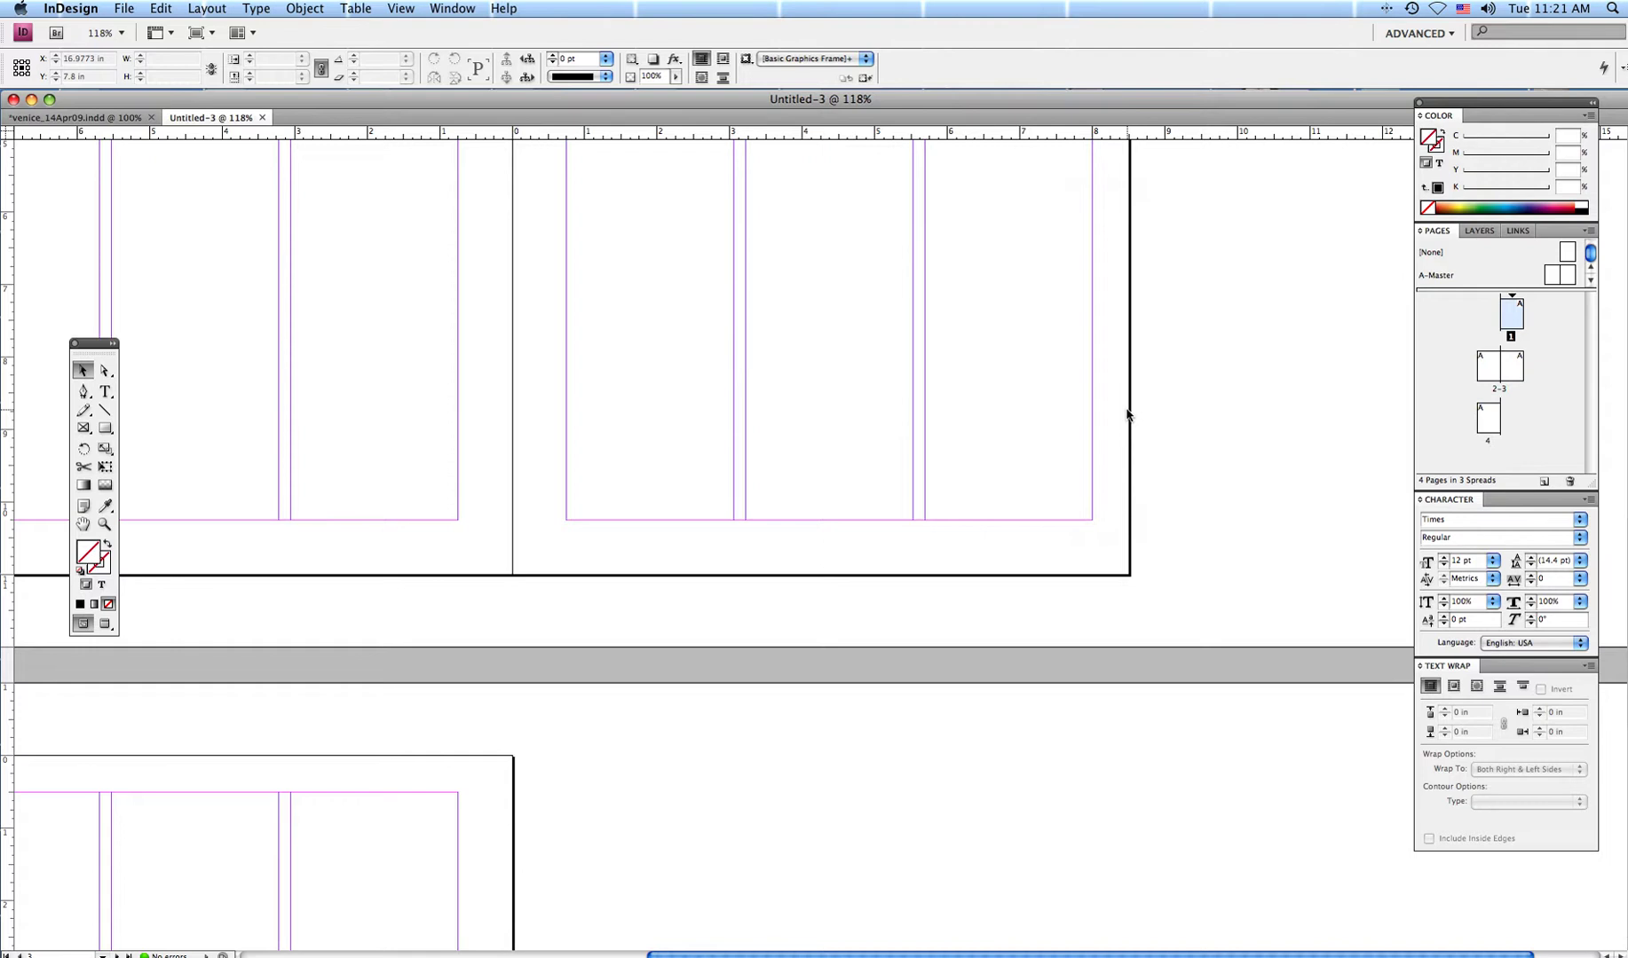
{"action": "scroll", "coordinate": [1127, 415], "scroll_direction": "down", "scroll_amount": 5}
{"action": "scroll", "coordinate": [1128, 415], "scroll_direction": "up", "scroll_amount": 12}
{"action": "scroll", "coordinate": [1127, 416], "scroll_direction": "down", "scroll_amount": 2}
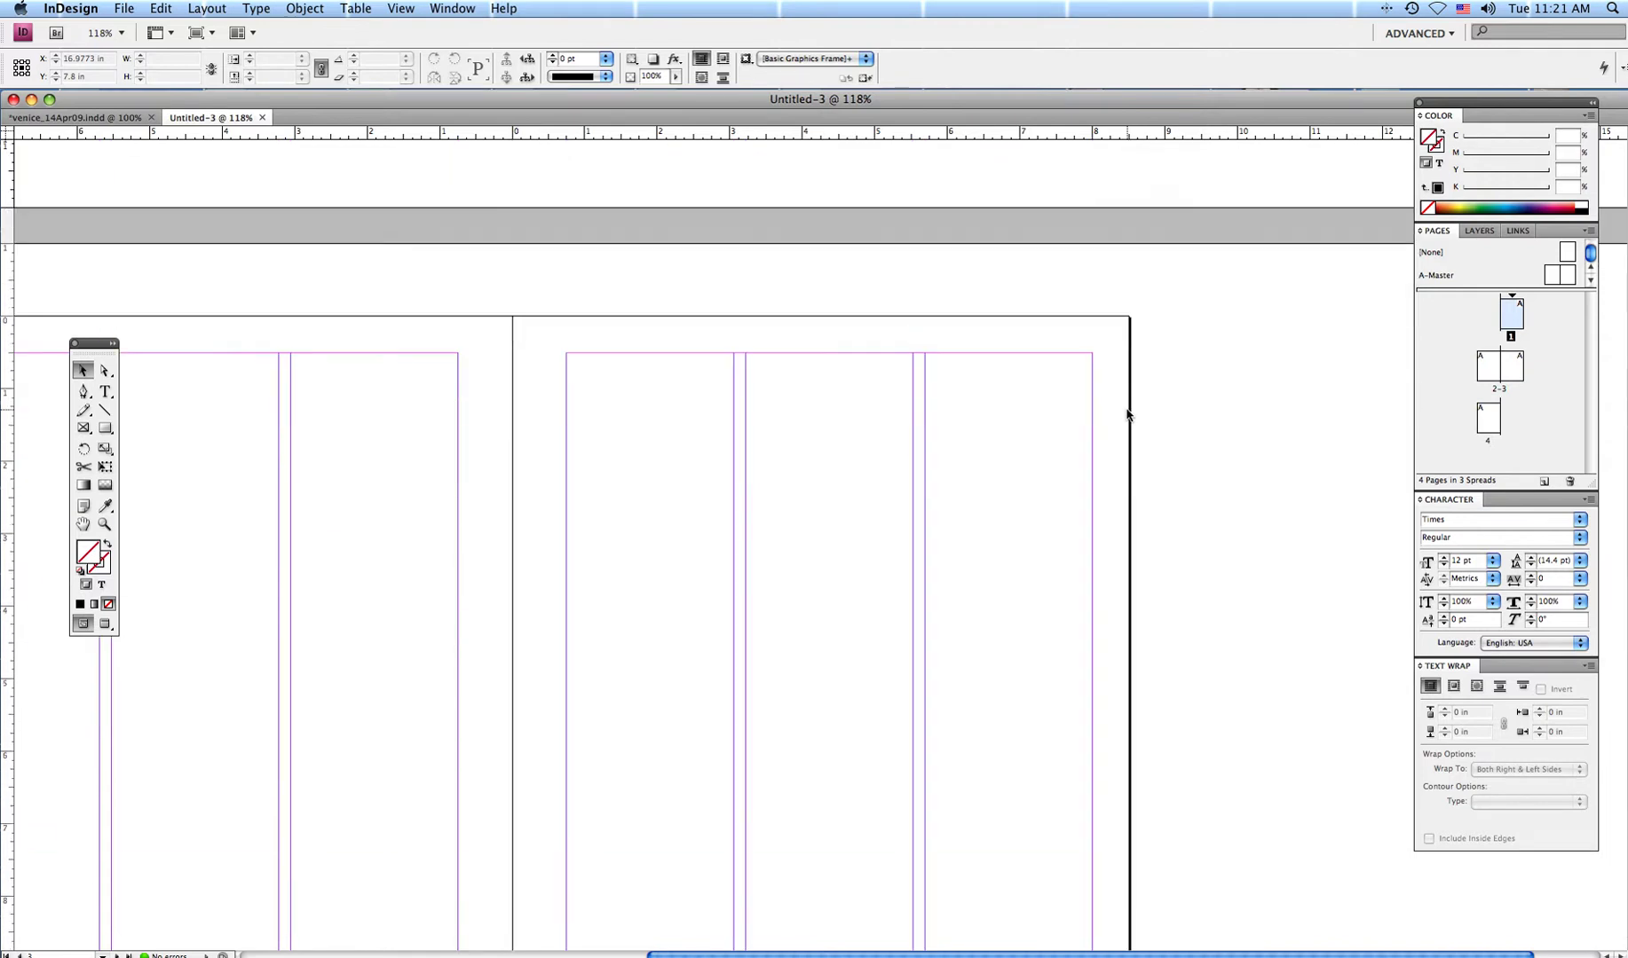
{"action": "left_click_drag", "start_coordinate": [824, 432], "coordinate": [1050, 396]}
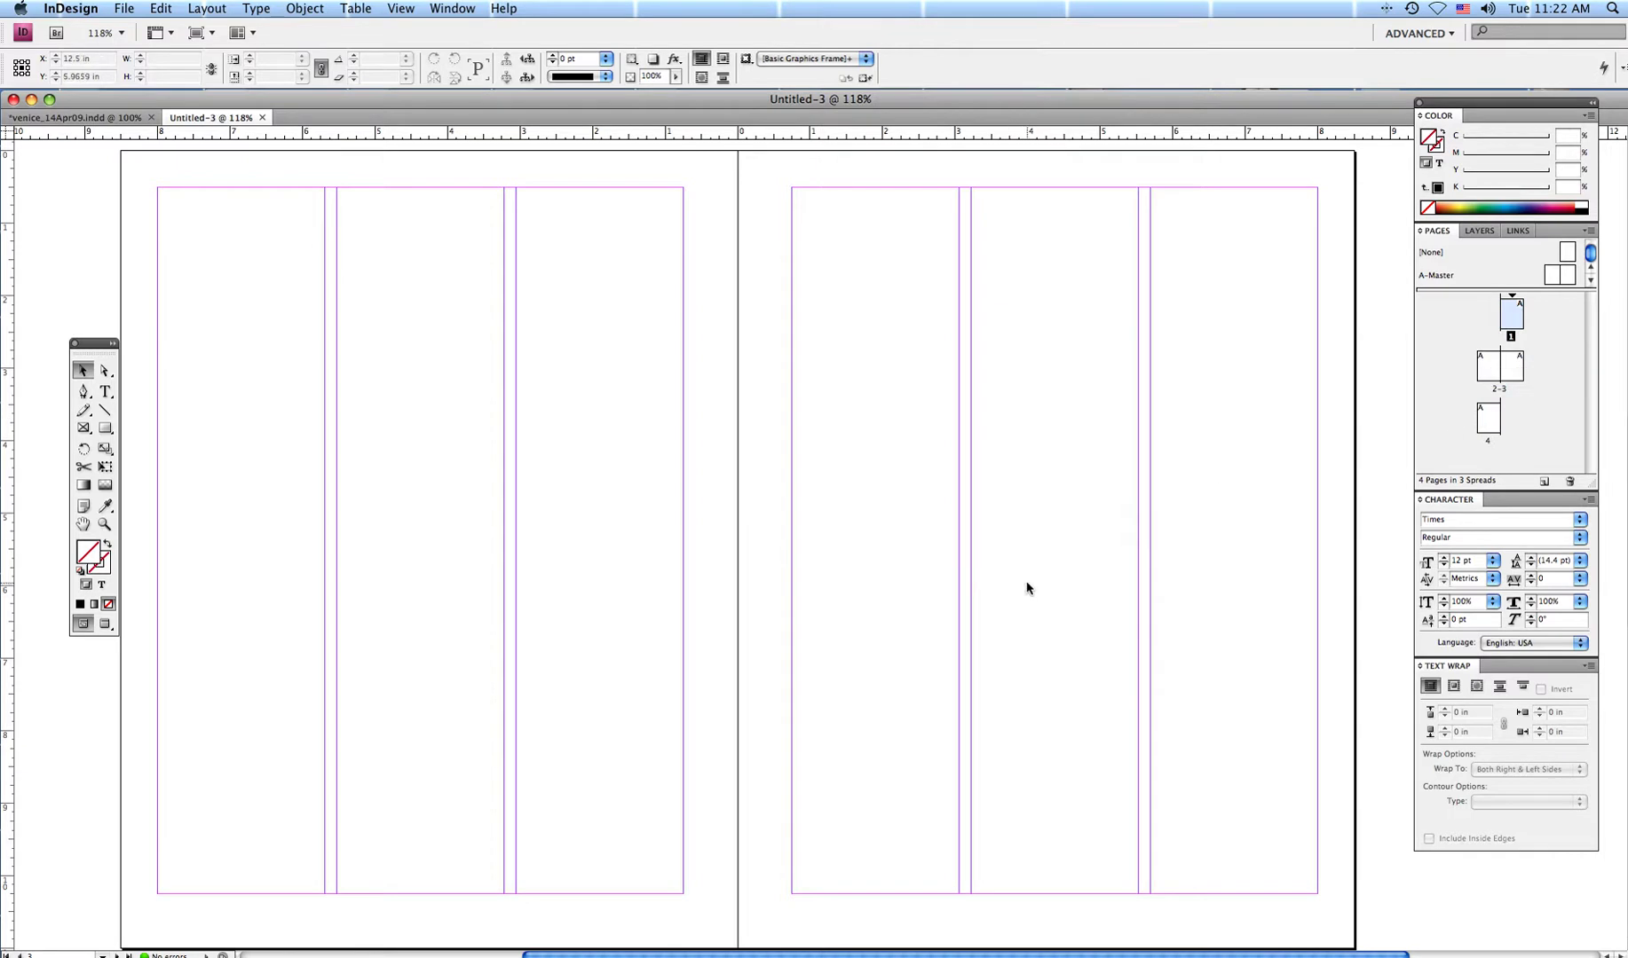
{"action": "left_click", "coordinate": [104, 392]}
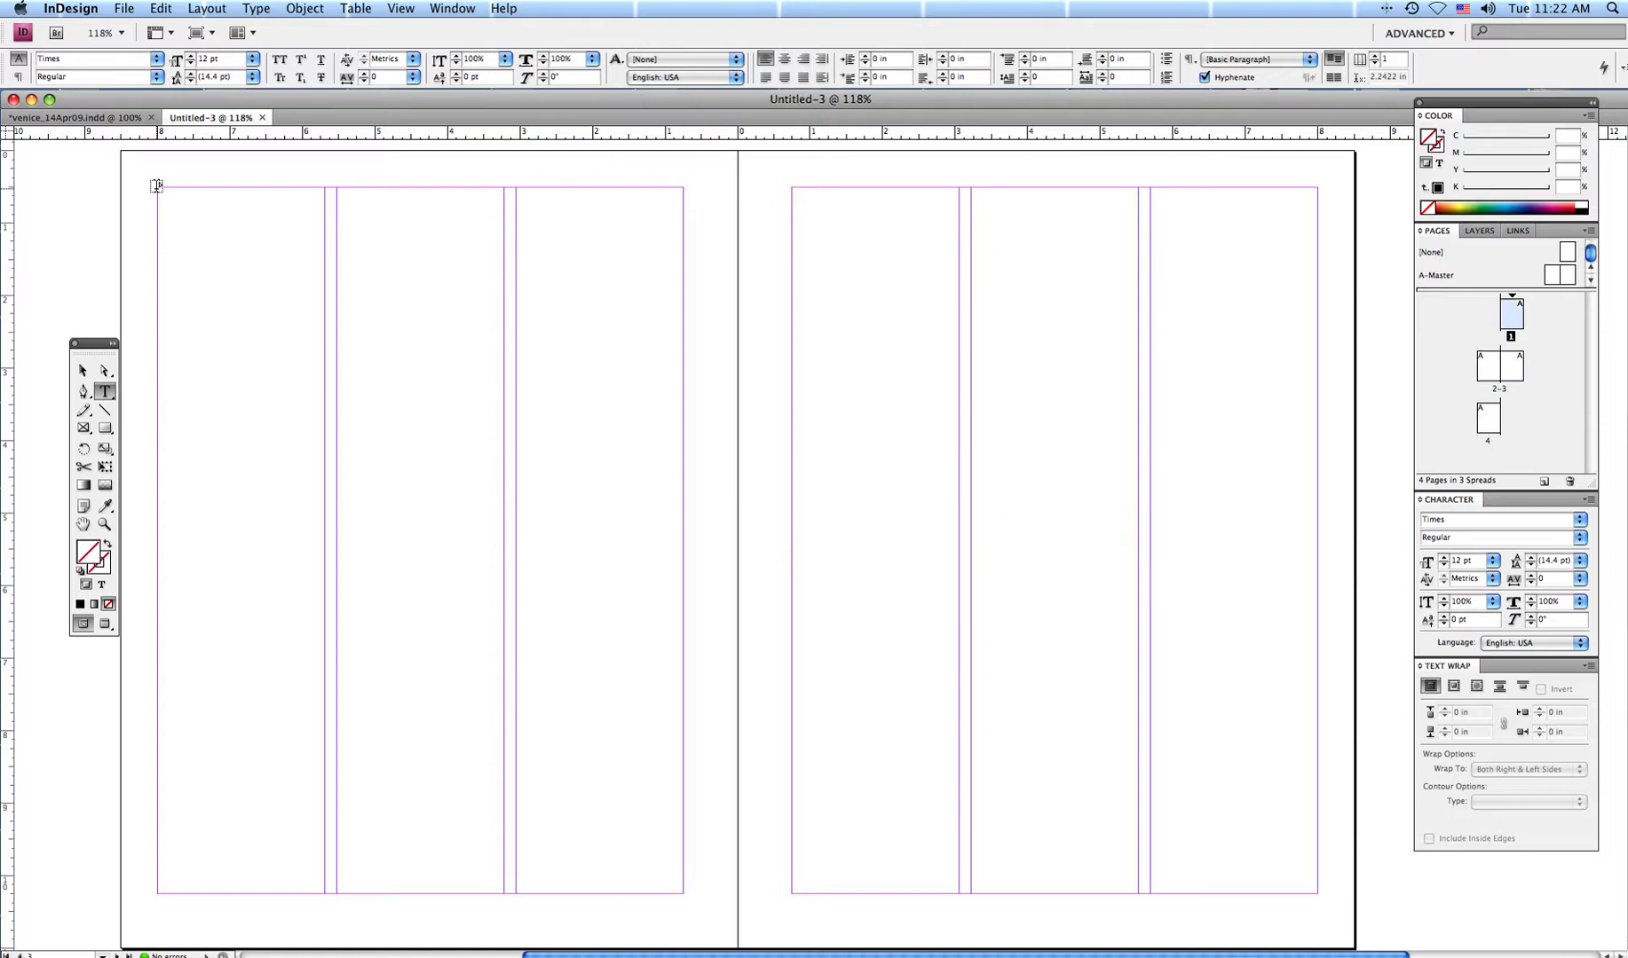
{"action": "left_click_drag", "start_coordinate": [157, 186], "coordinate": [325, 899]}
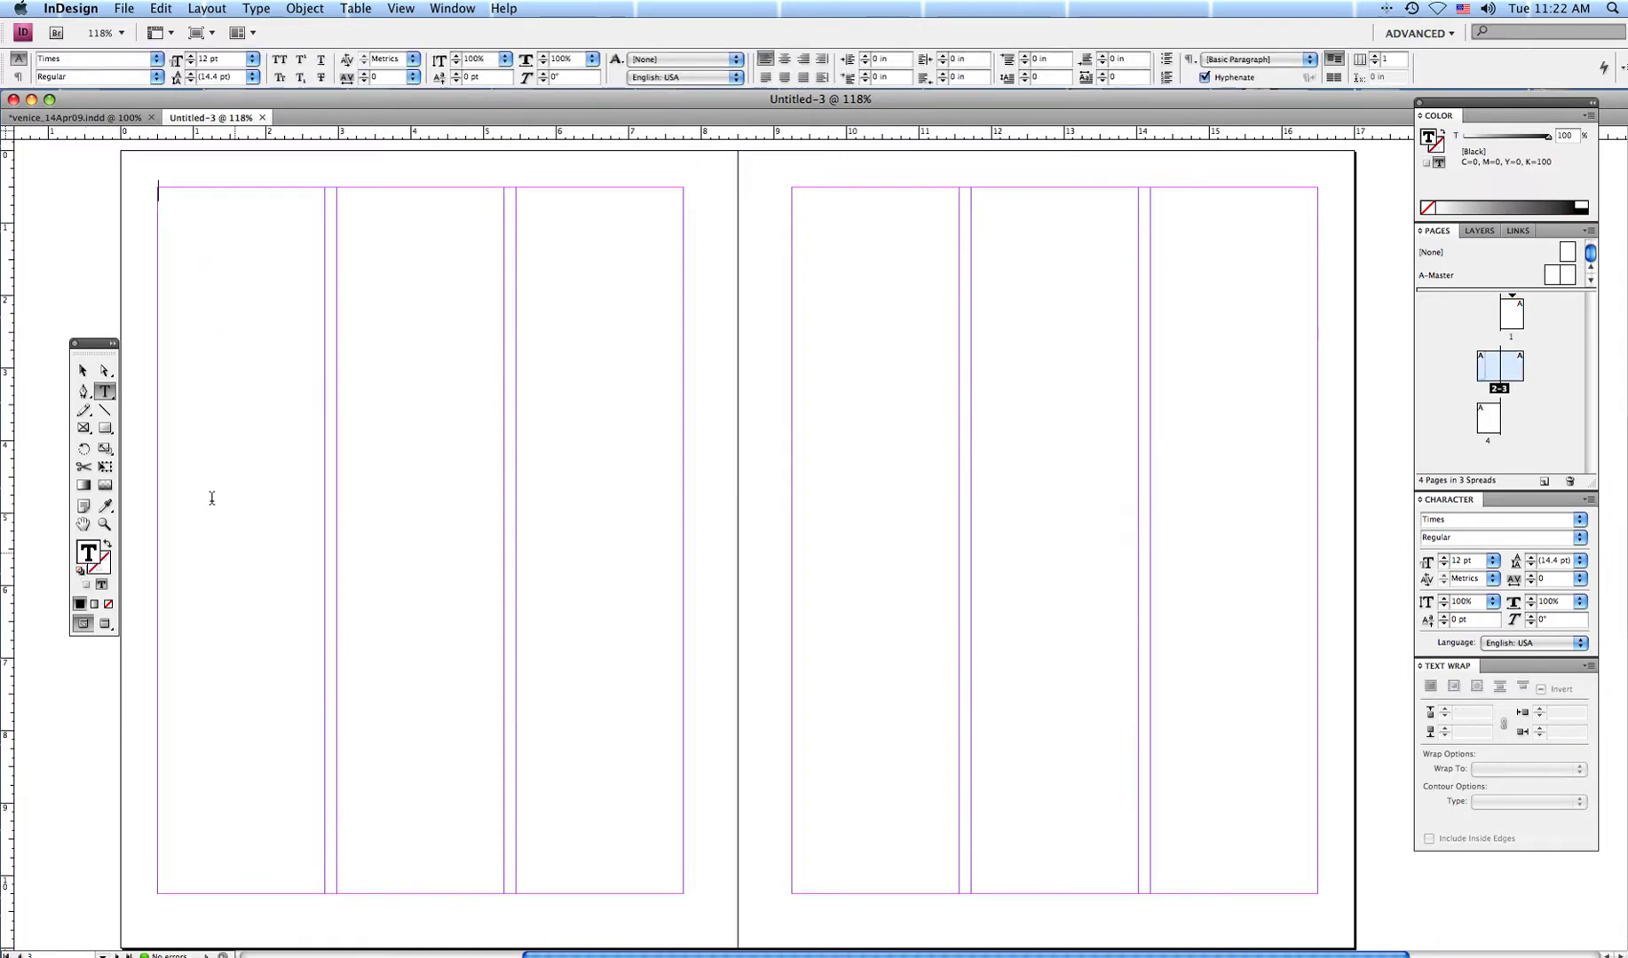
{"action": "left_click", "coordinate": [83, 373]}
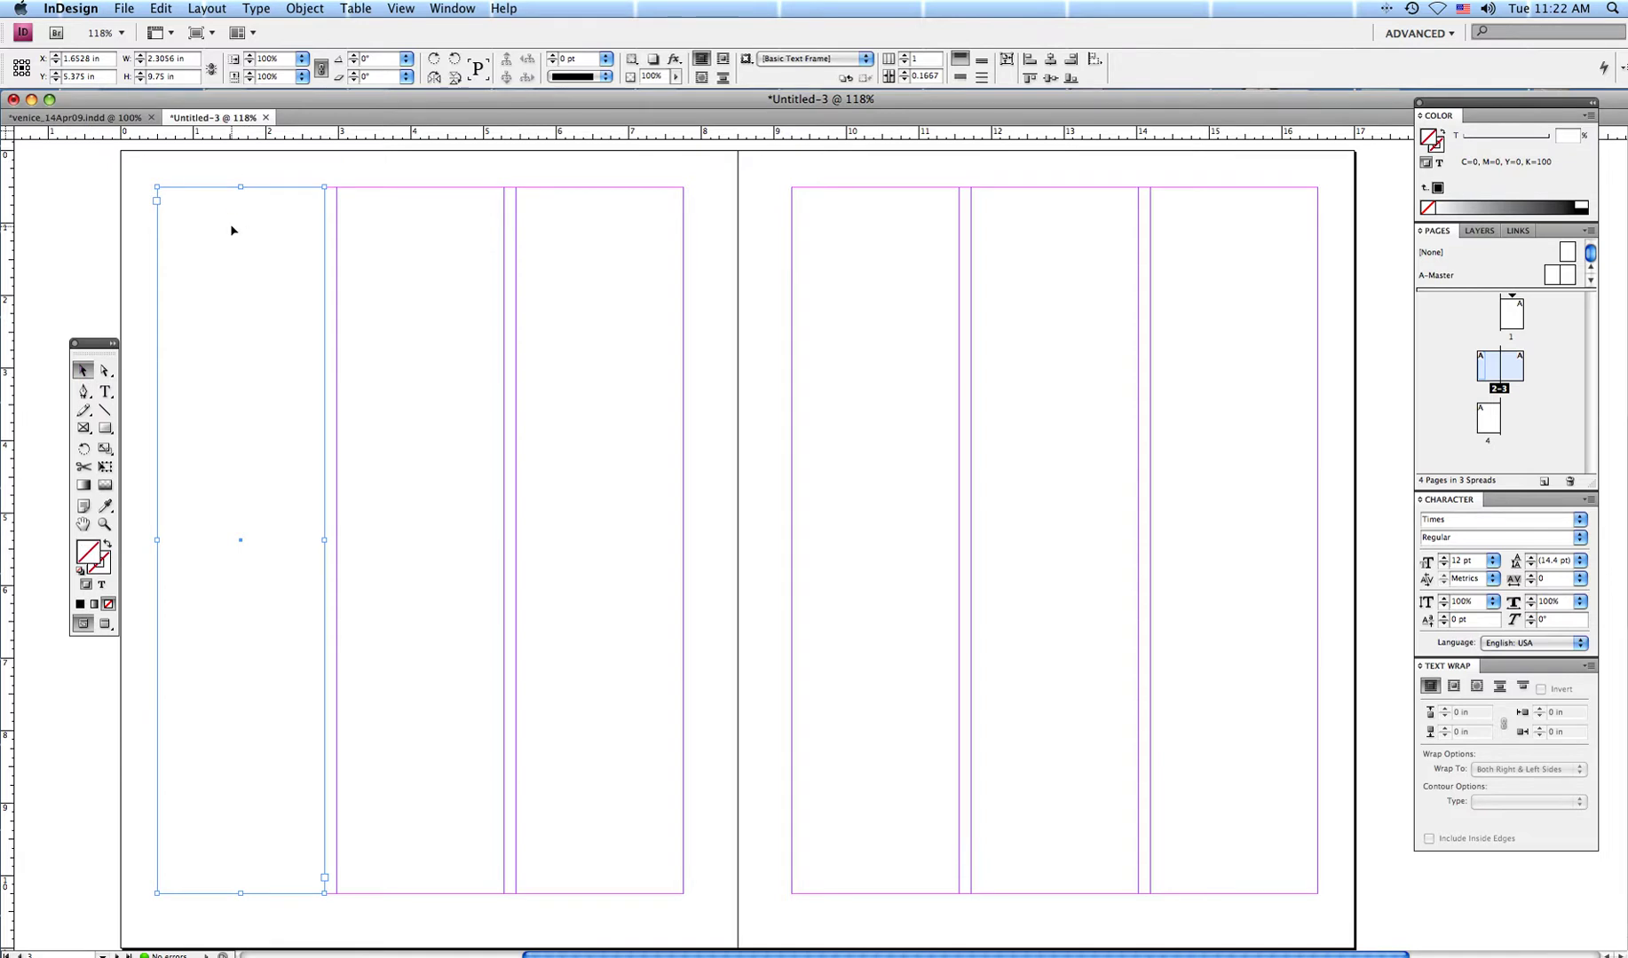
Duplicate the text frame into page 2's second and third columns, and copy all three frames onto page 3's columns.
{"action": "left_click_drag", "start_coordinate": [235, 233], "coordinate": [576, 253]}
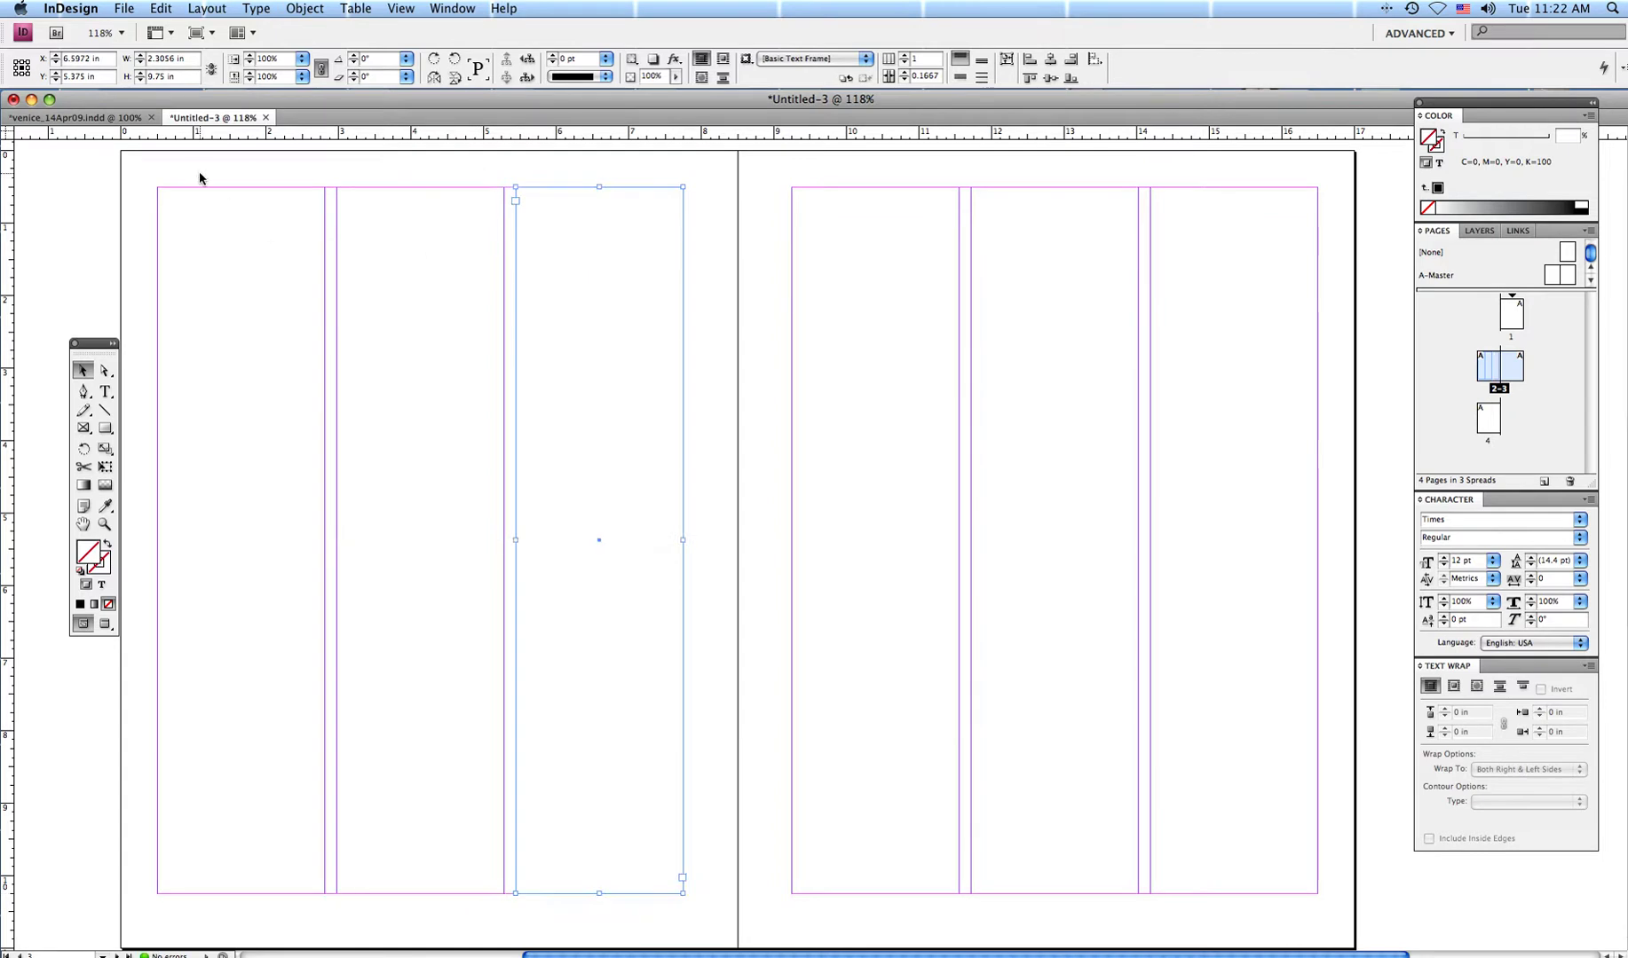
{"action": "left_click_drag", "start_coordinate": [200, 178], "coordinate": [586, 256]}
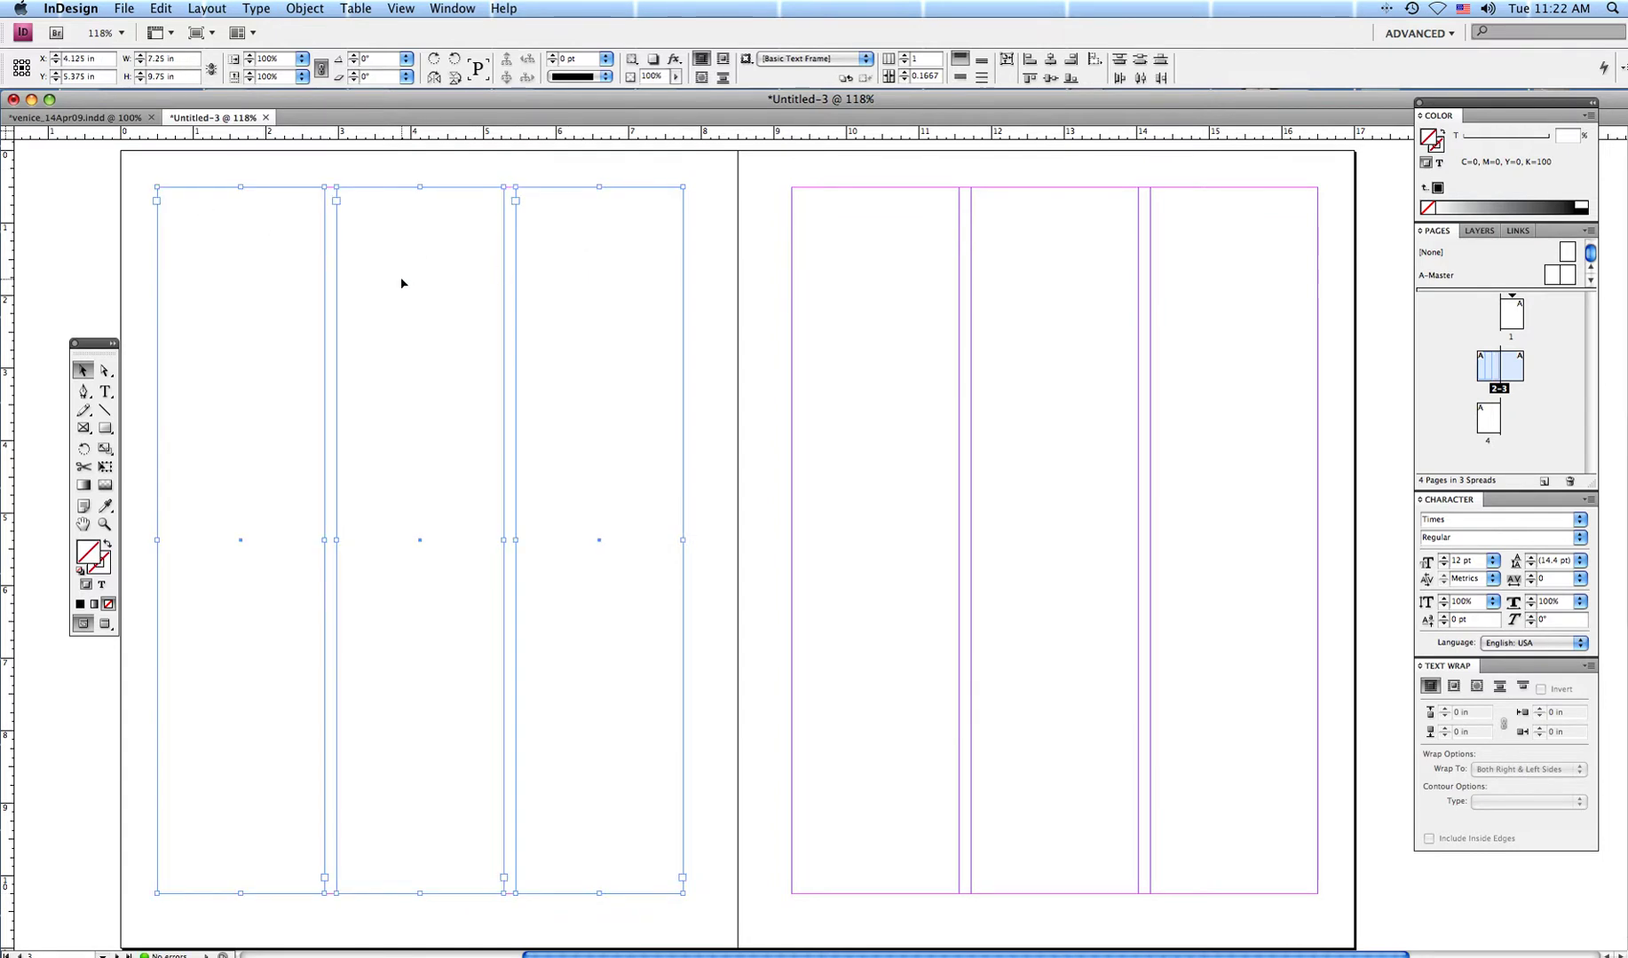
{"action": "left_click_drag", "start_coordinate": [391, 282], "coordinate": [1028, 291]}
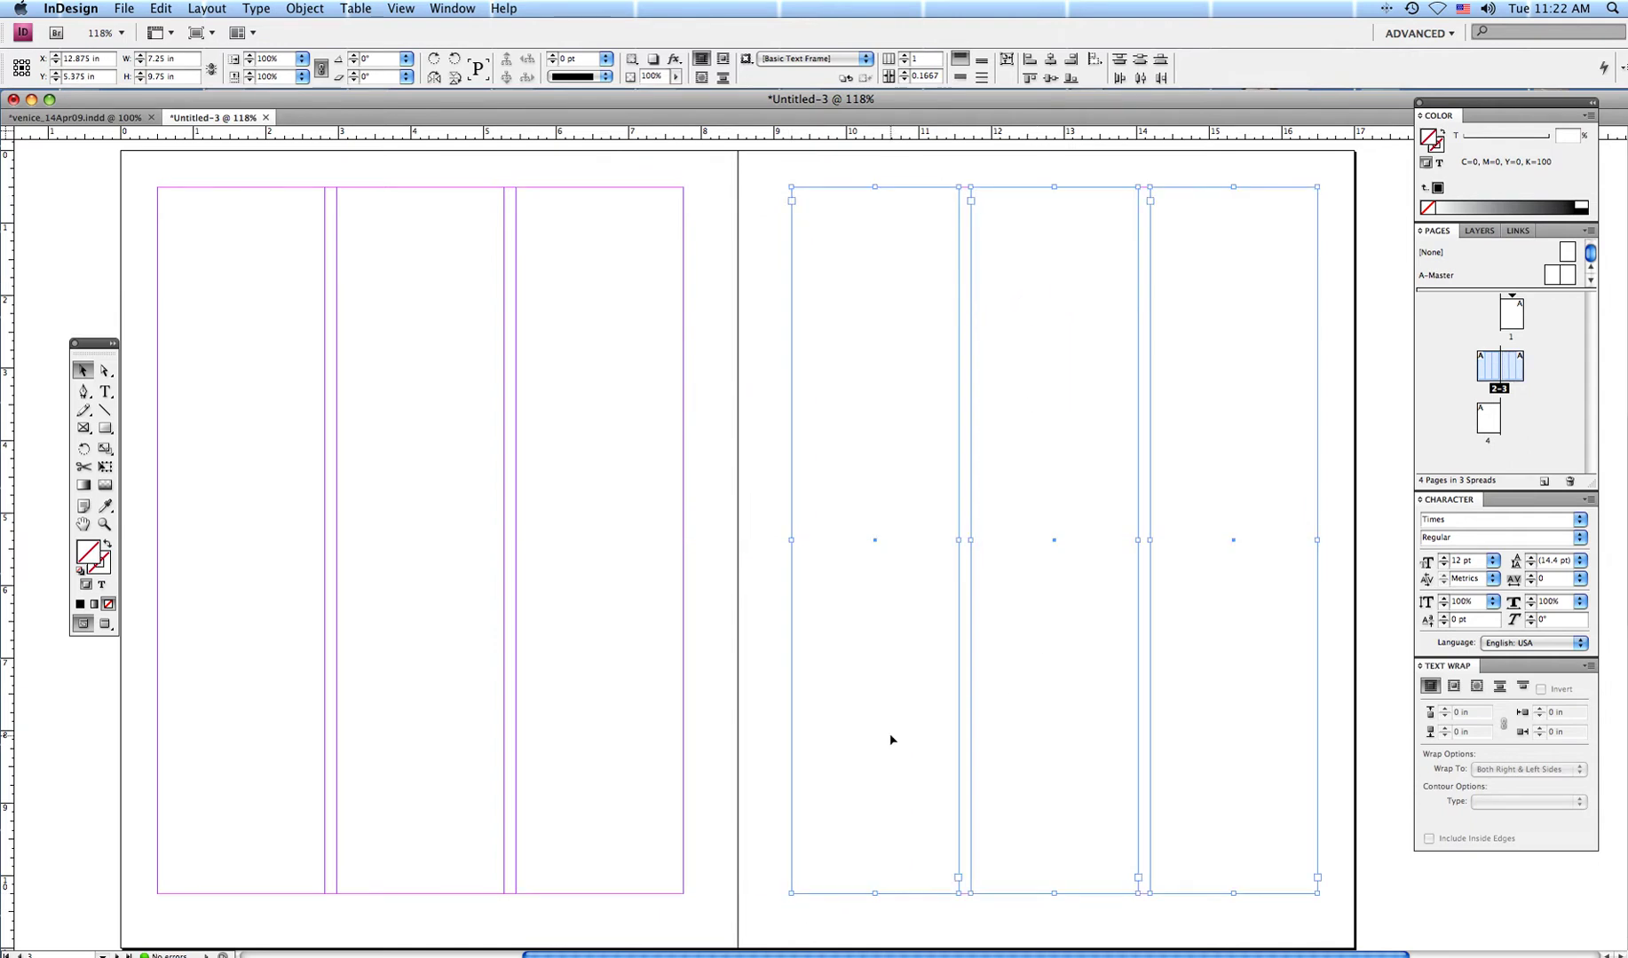
Copy page 3's three text frames to page 4 and align them with its column and margin guides.
{"action": "left_click_drag", "start_coordinate": [887, 739], "coordinate": [968, 184]}
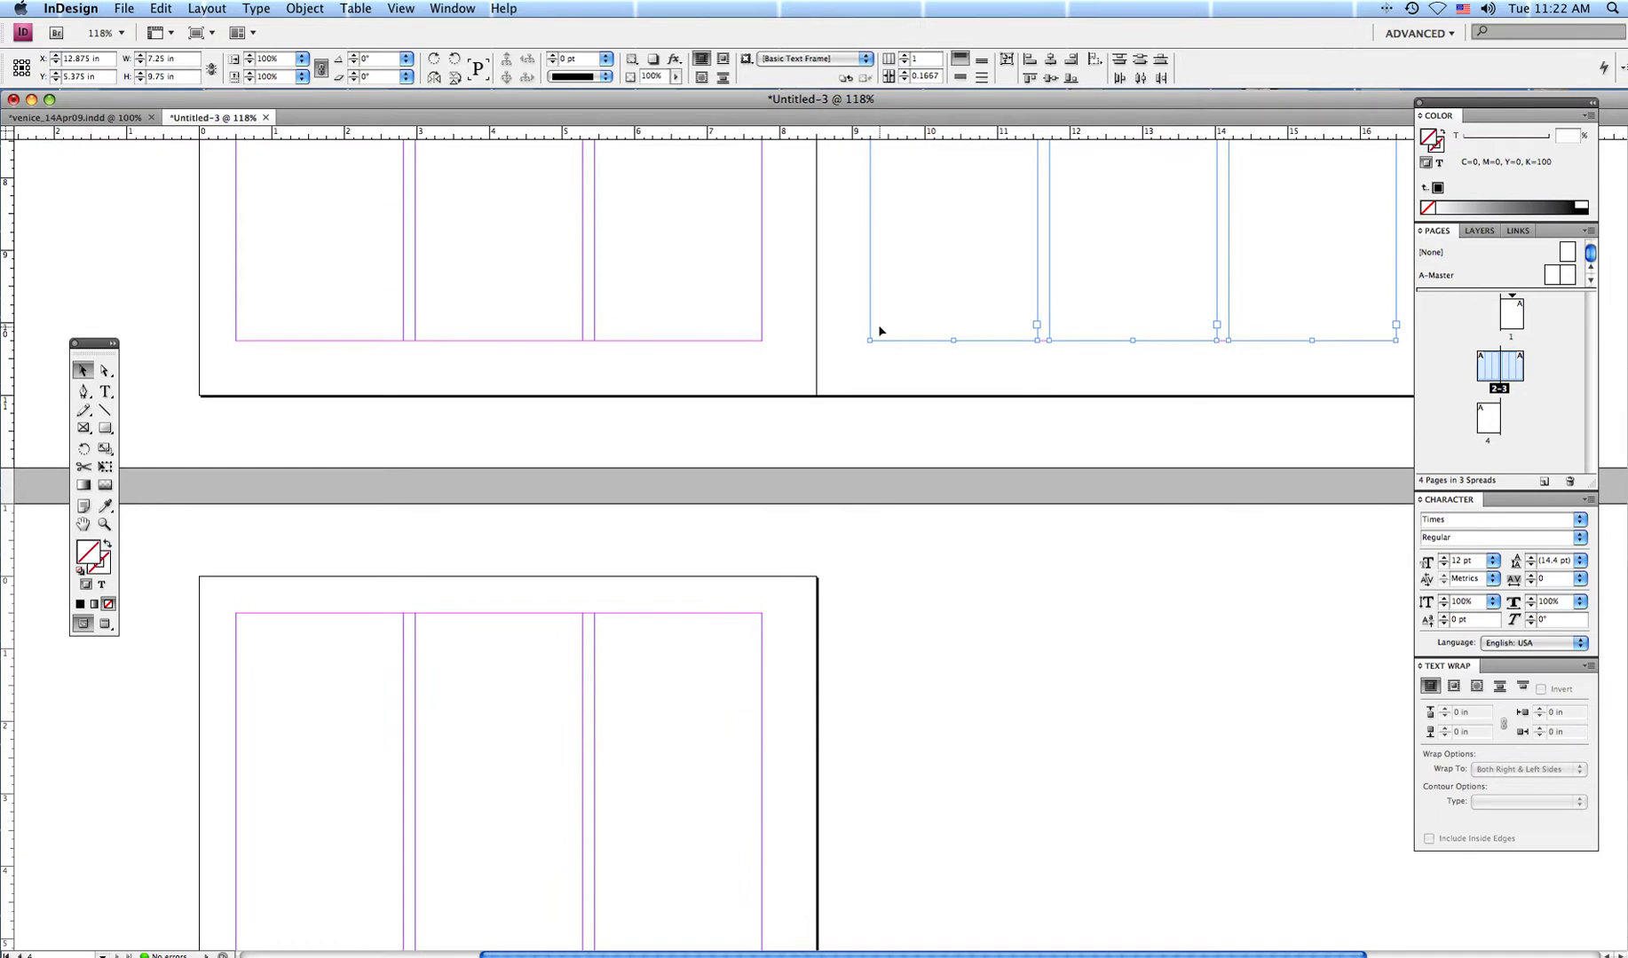
{"action": "left_click_drag", "start_coordinate": [844, 300], "coordinate": [1400, 350]}
{"action": "left_click_drag", "start_coordinate": [1112, 203], "coordinate": [501, 808]}
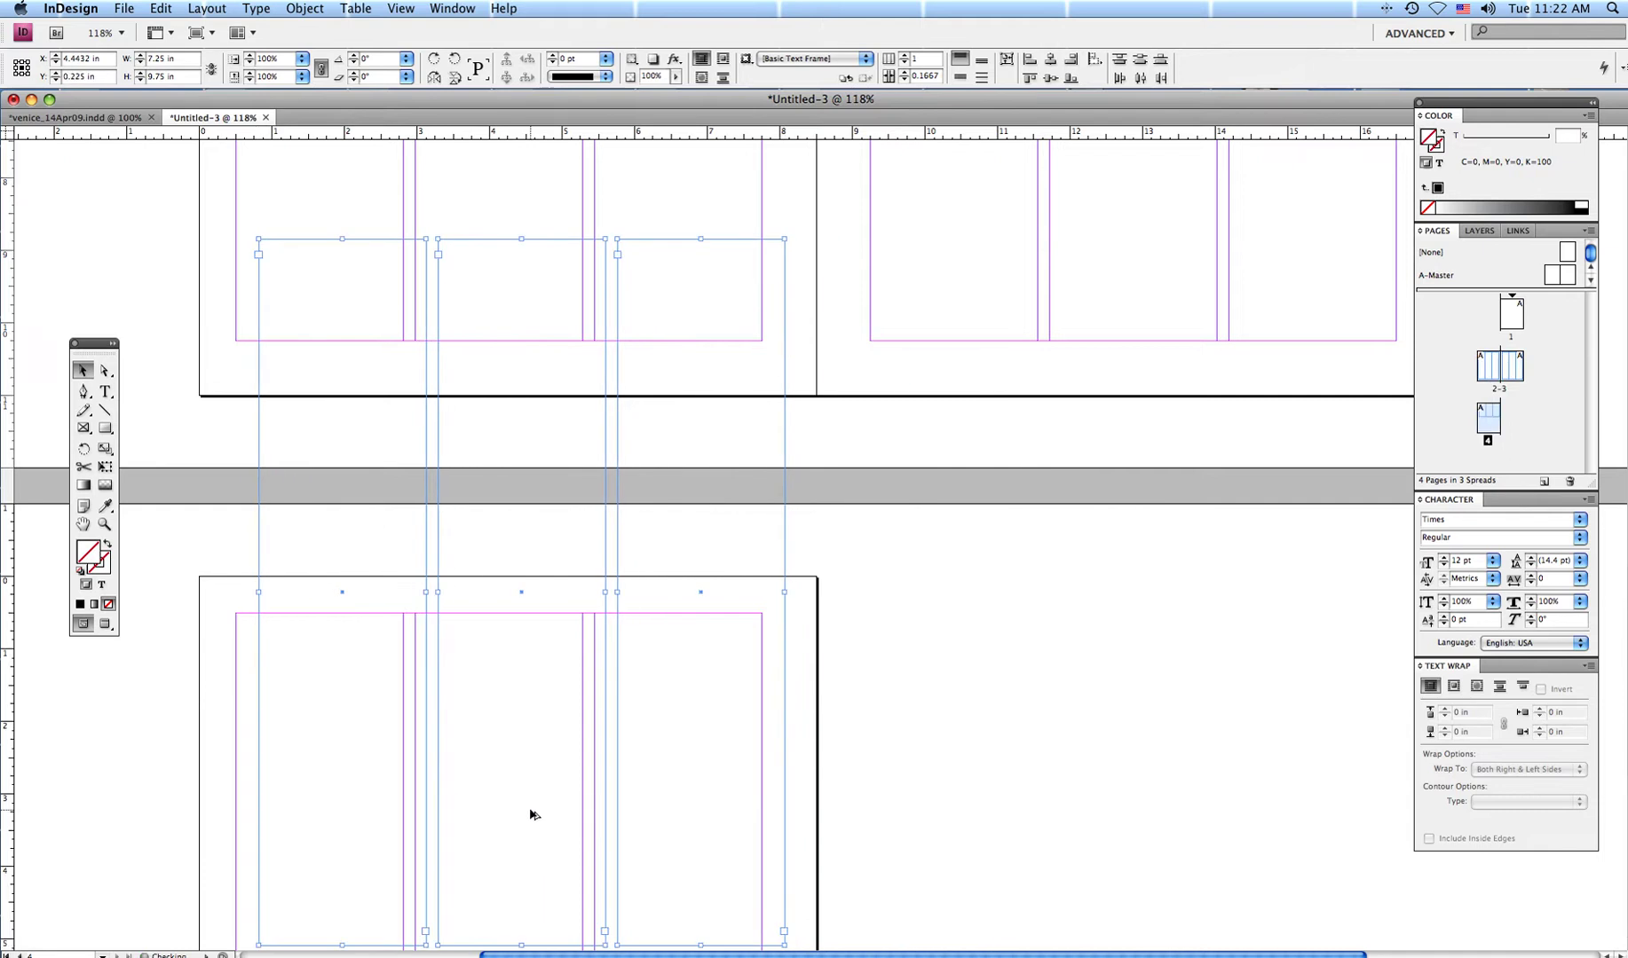
{"action": "left_click_drag", "start_coordinate": [970, 774], "coordinate": [992, 478]}
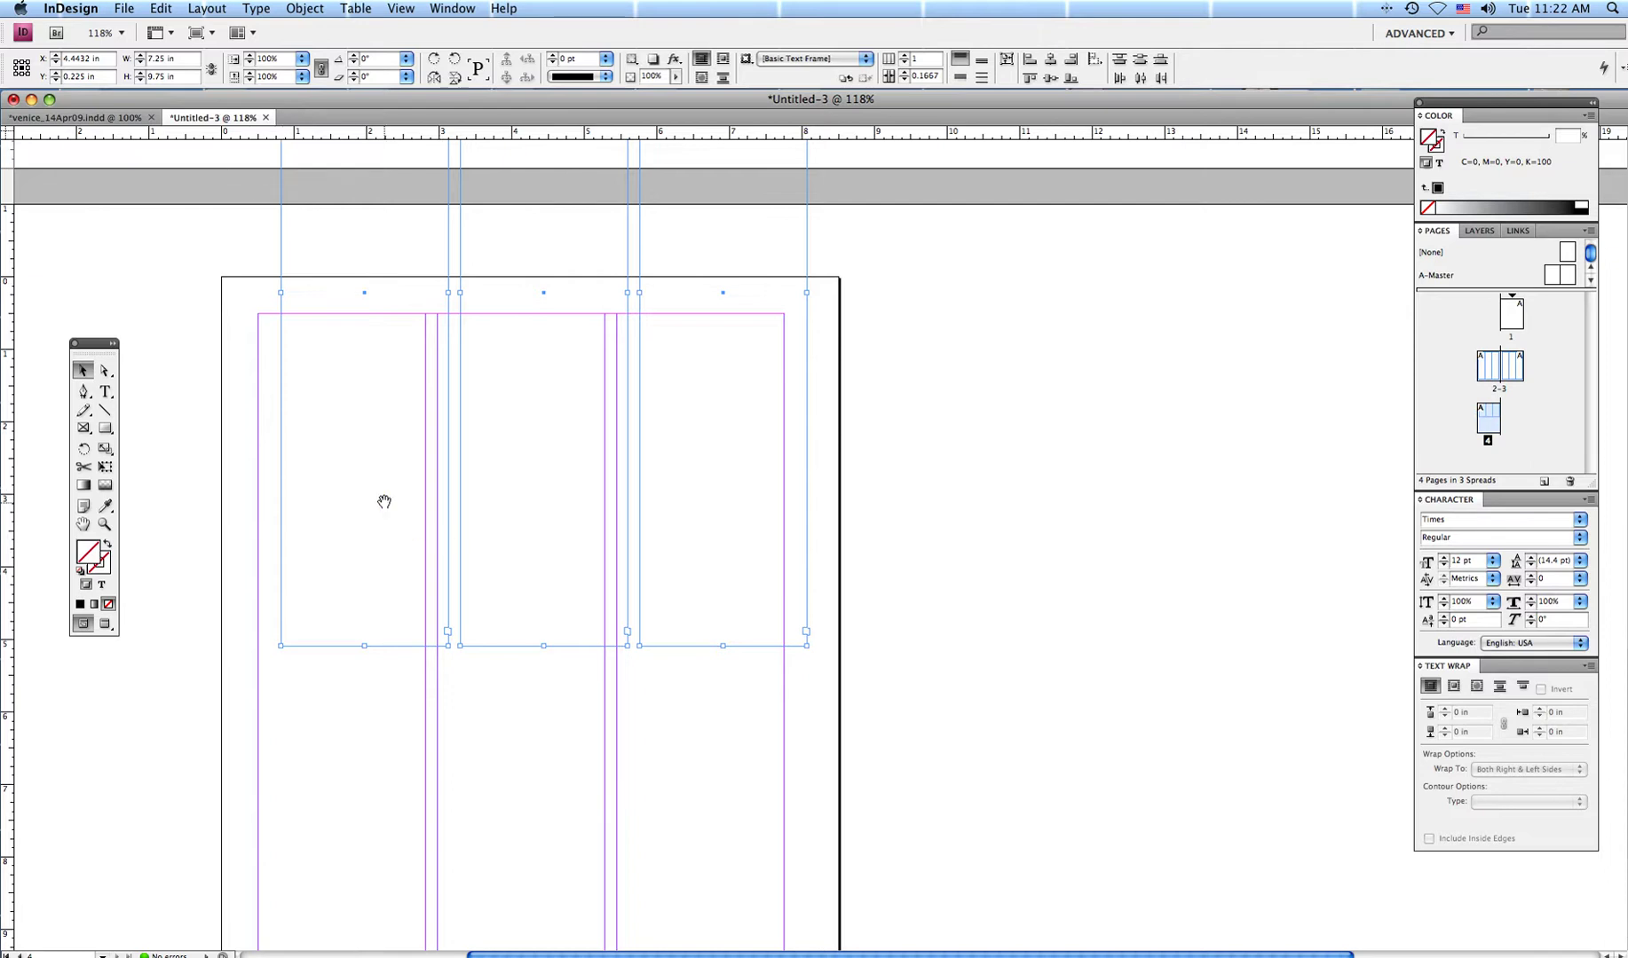
{"action": "left_click_drag", "start_coordinate": [381, 501], "coordinate": [371, 417]}
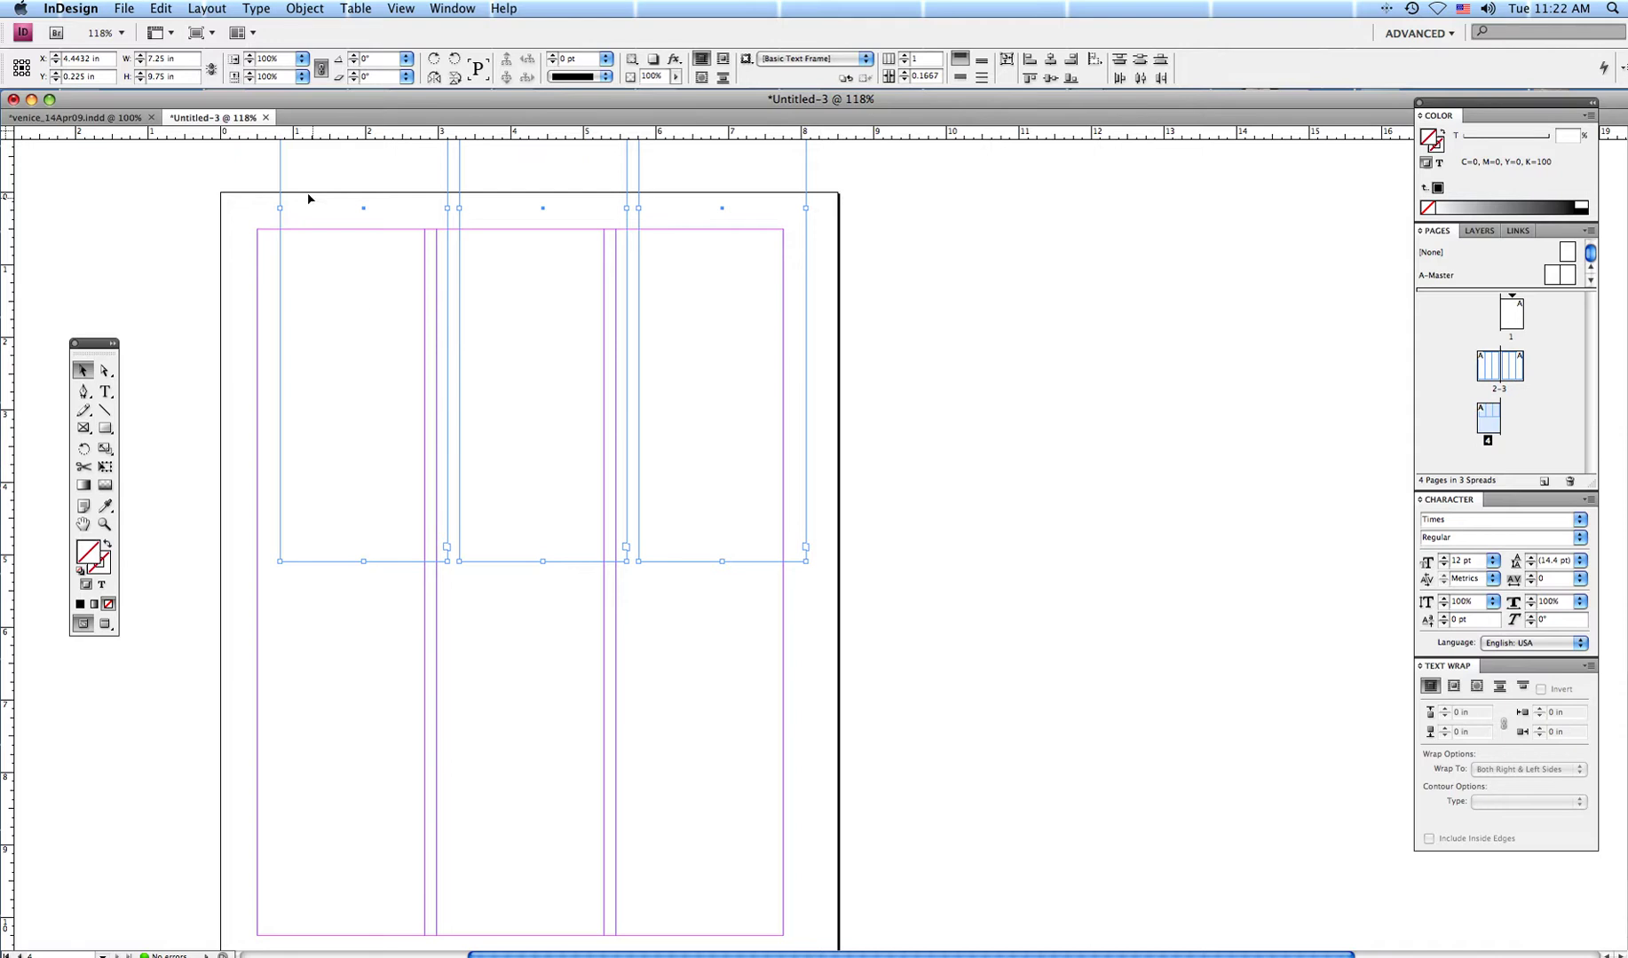
{"action": "left_click_drag", "start_coordinate": [283, 172], "coordinate": [261, 548]}
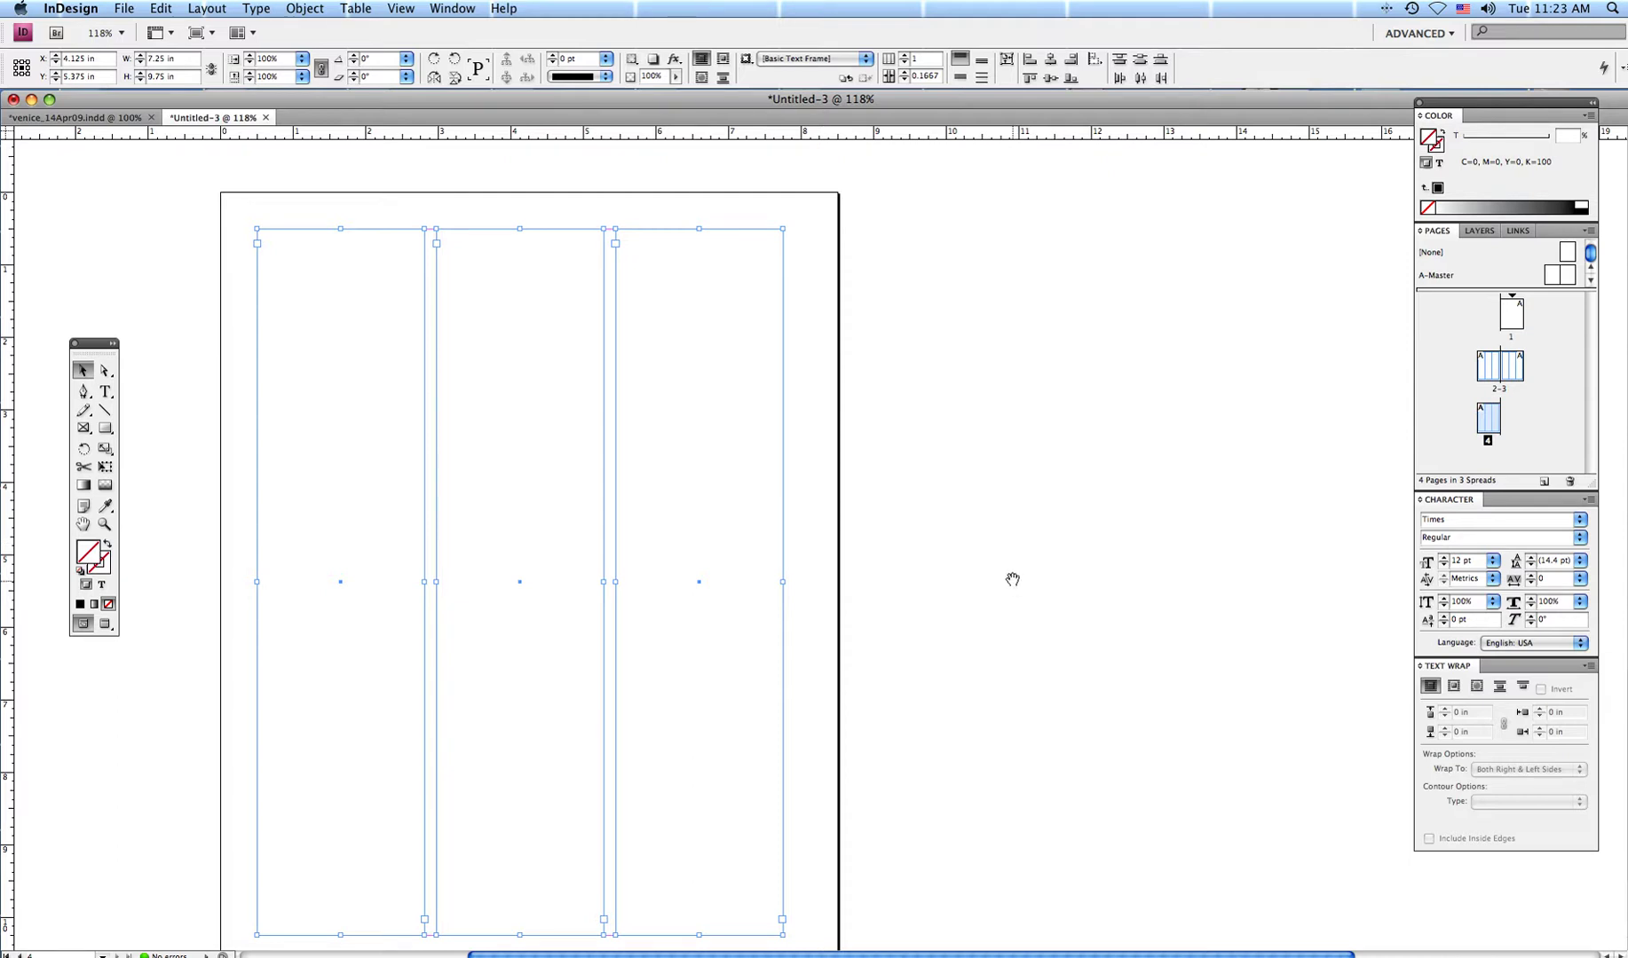
Thread the three text frames on page 2 in order from the first to the third column.
{"action": "scroll", "coordinate": [980, 466], "scroll_direction": "up", "scroll_amount": 10}
{"action": "scroll", "coordinate": [980, 466], "scroll_direction": "up", "scroll_amount": 8}
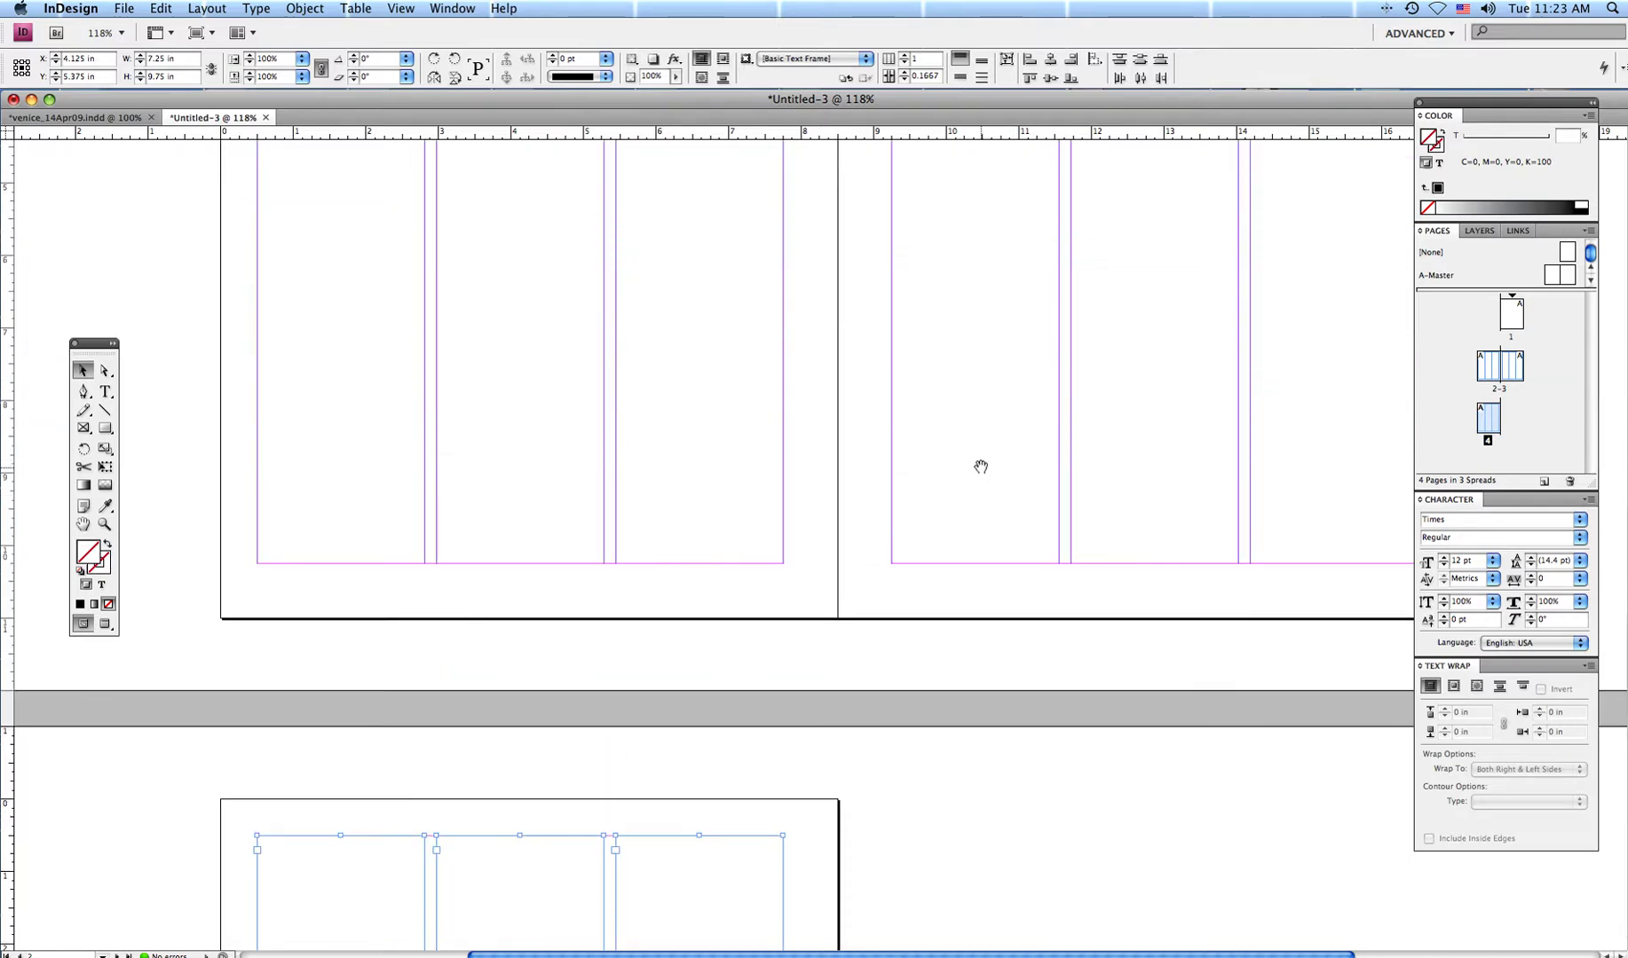
{"action": "scroll", "coordinate": [981, 466], "scroll_direction": "up", "scroll_amount": 2}
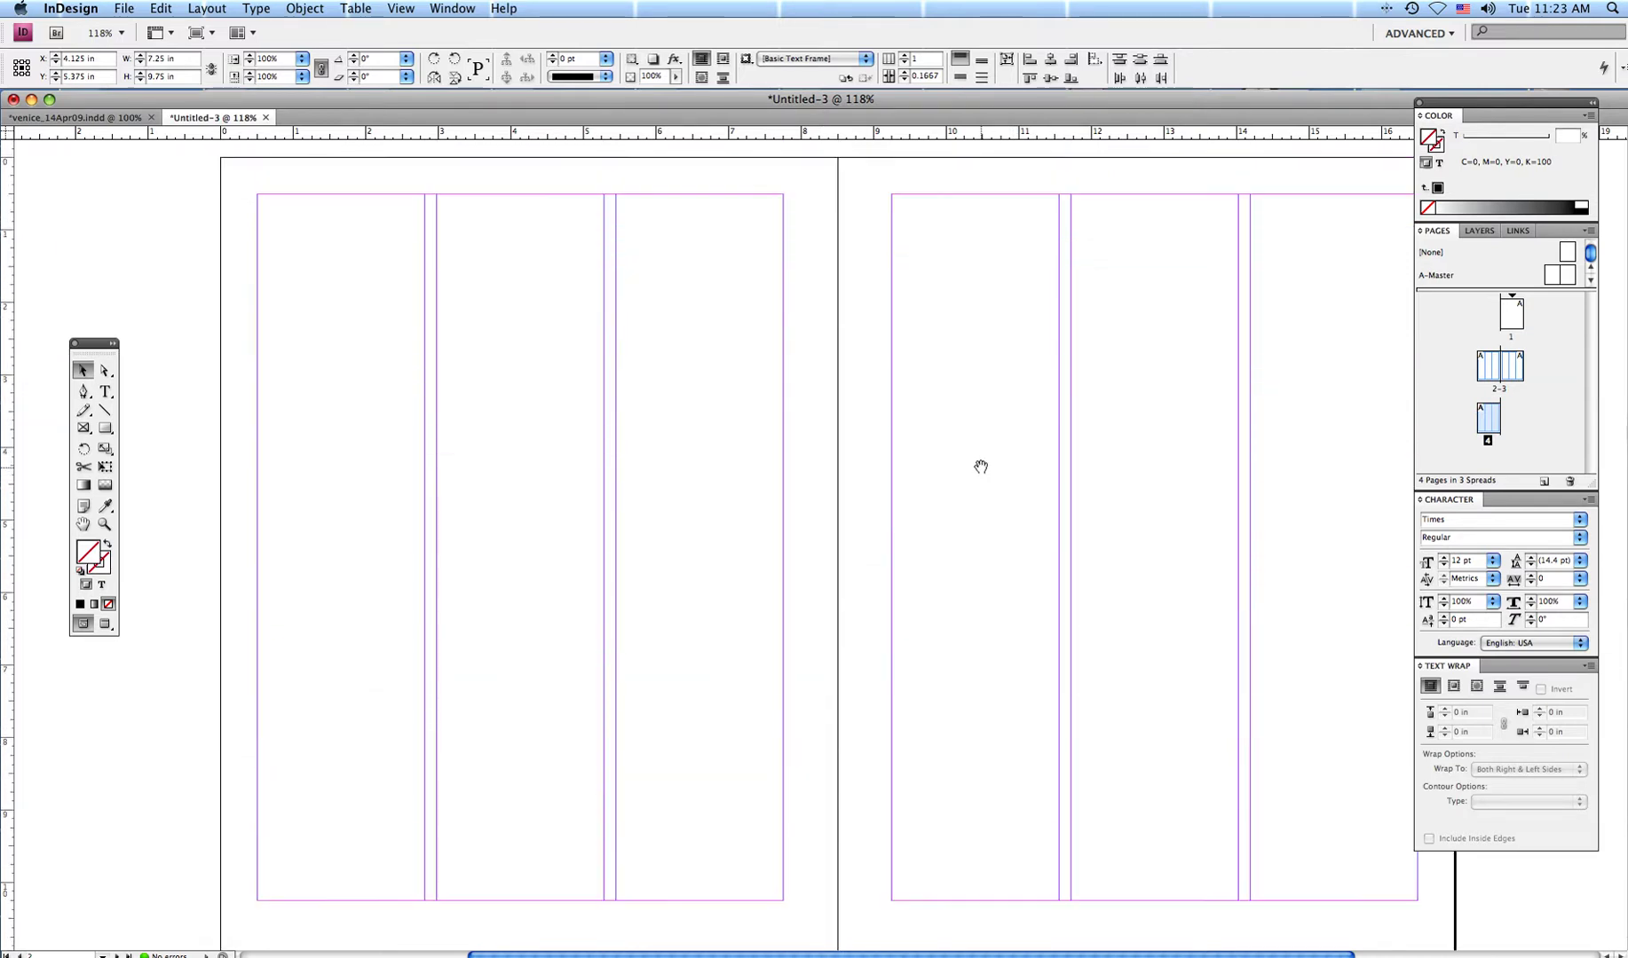
{"action": "left_click_drag", "start_coordinate": [969, 537], "coordinate": [867, 533]}
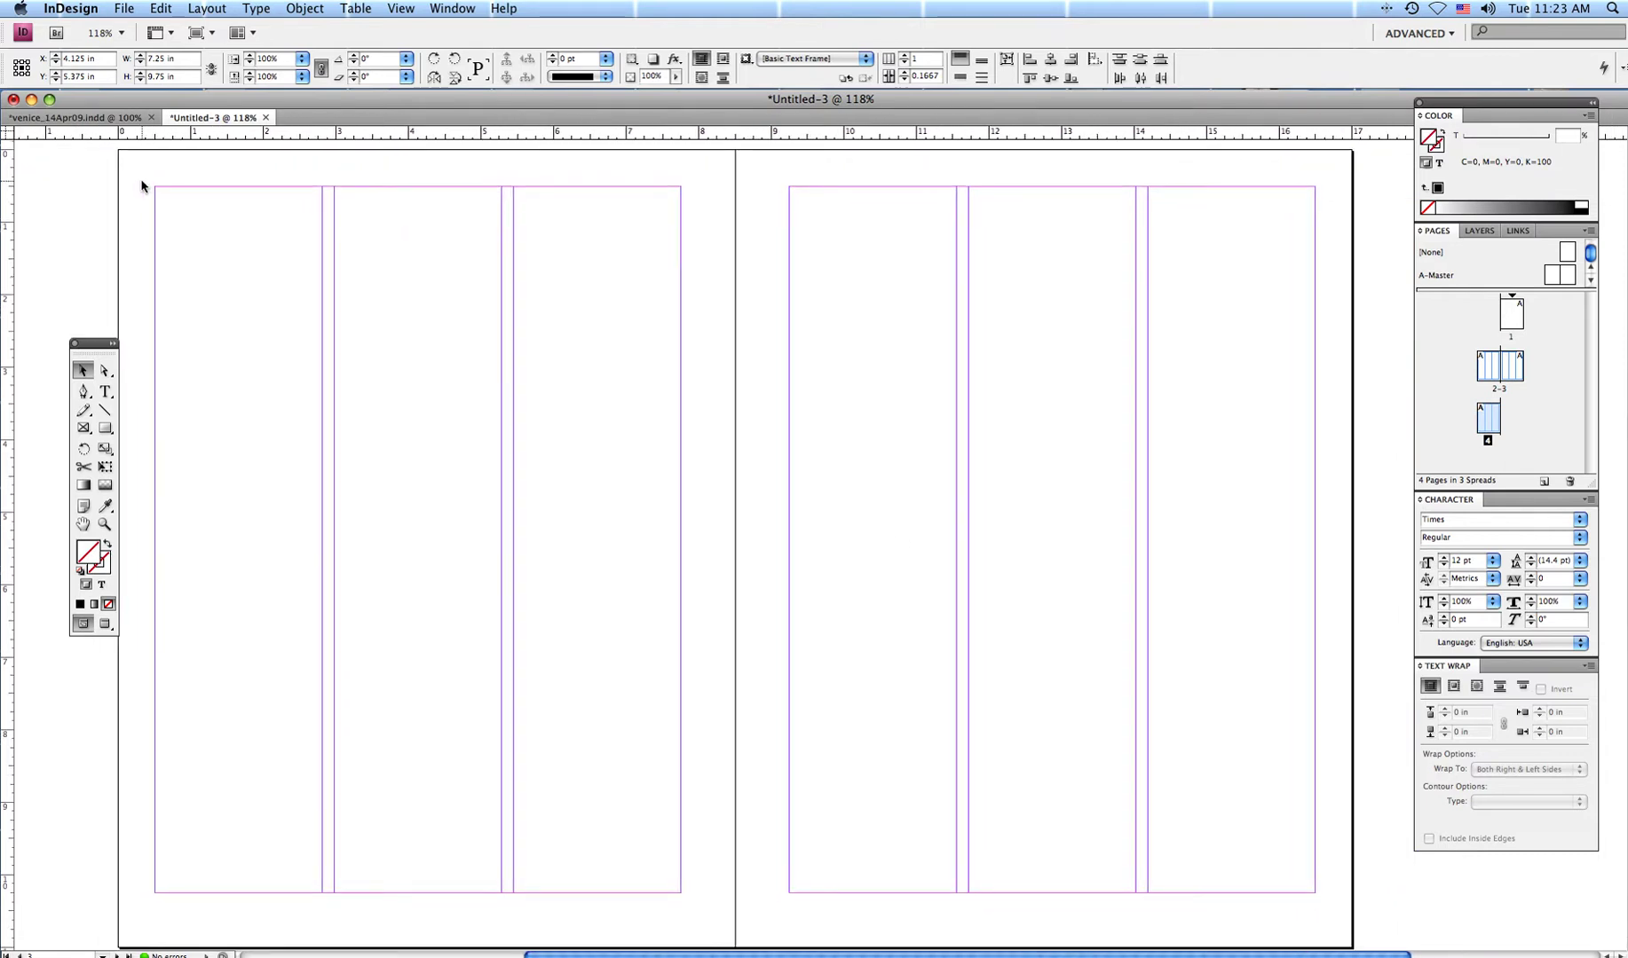
{"action": "left_click_drag", "start_coordinate": [140, 178], "coordinate": [1337, 225]}
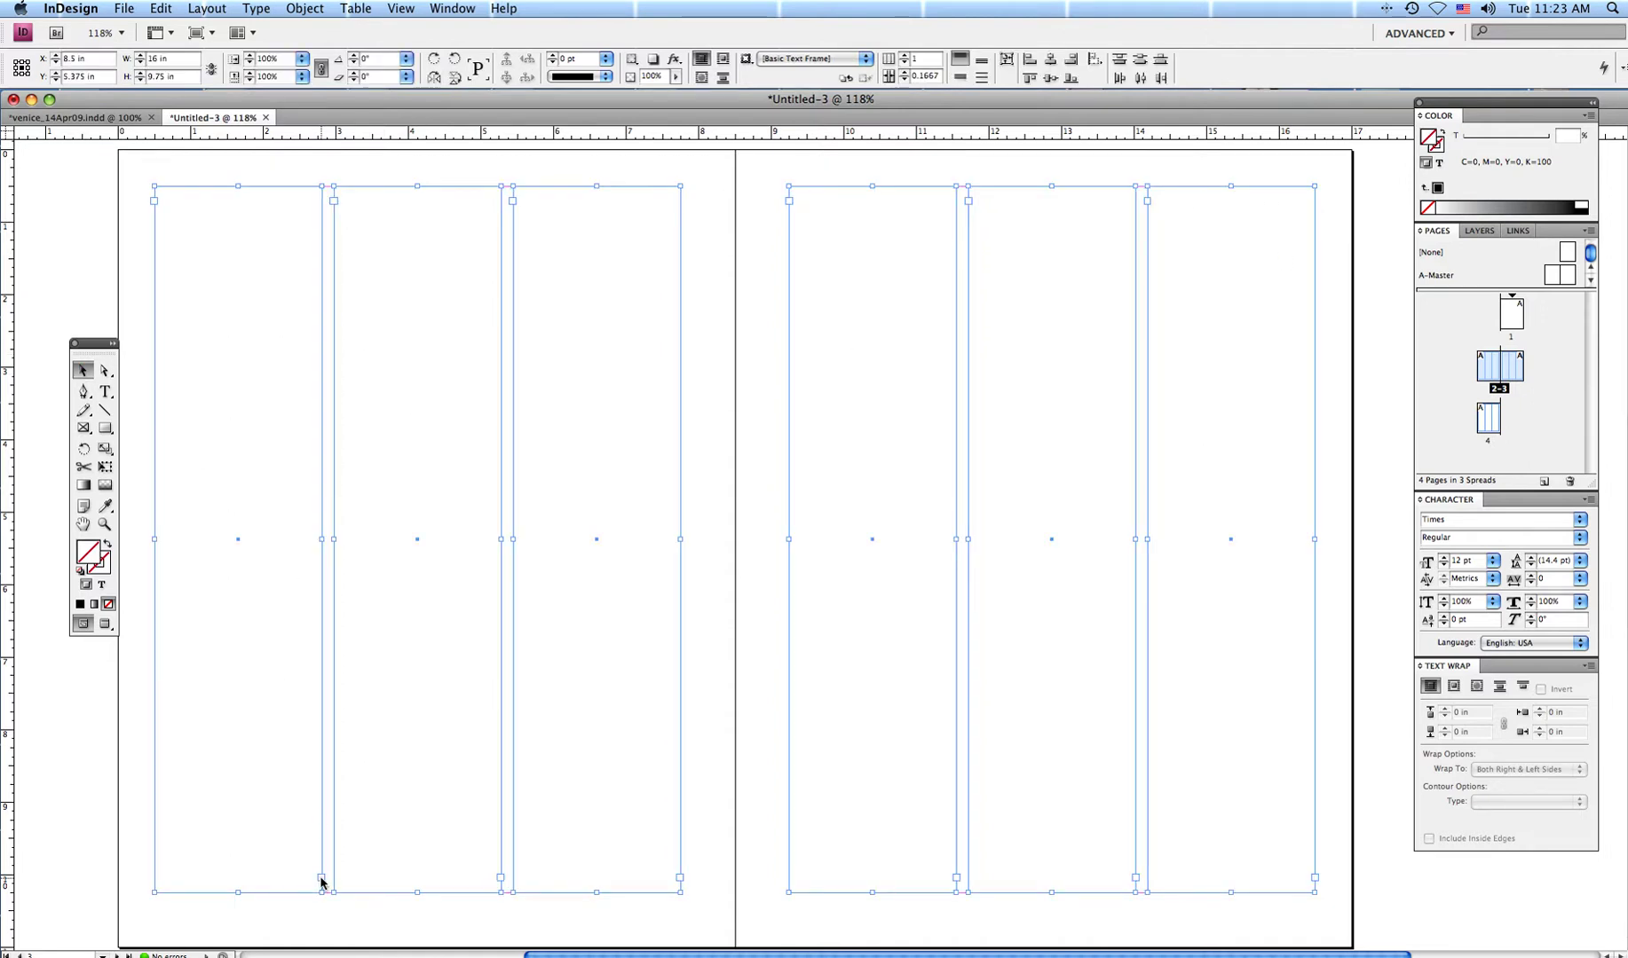
{"action": "left_click", "coordinate": [364, 837]}
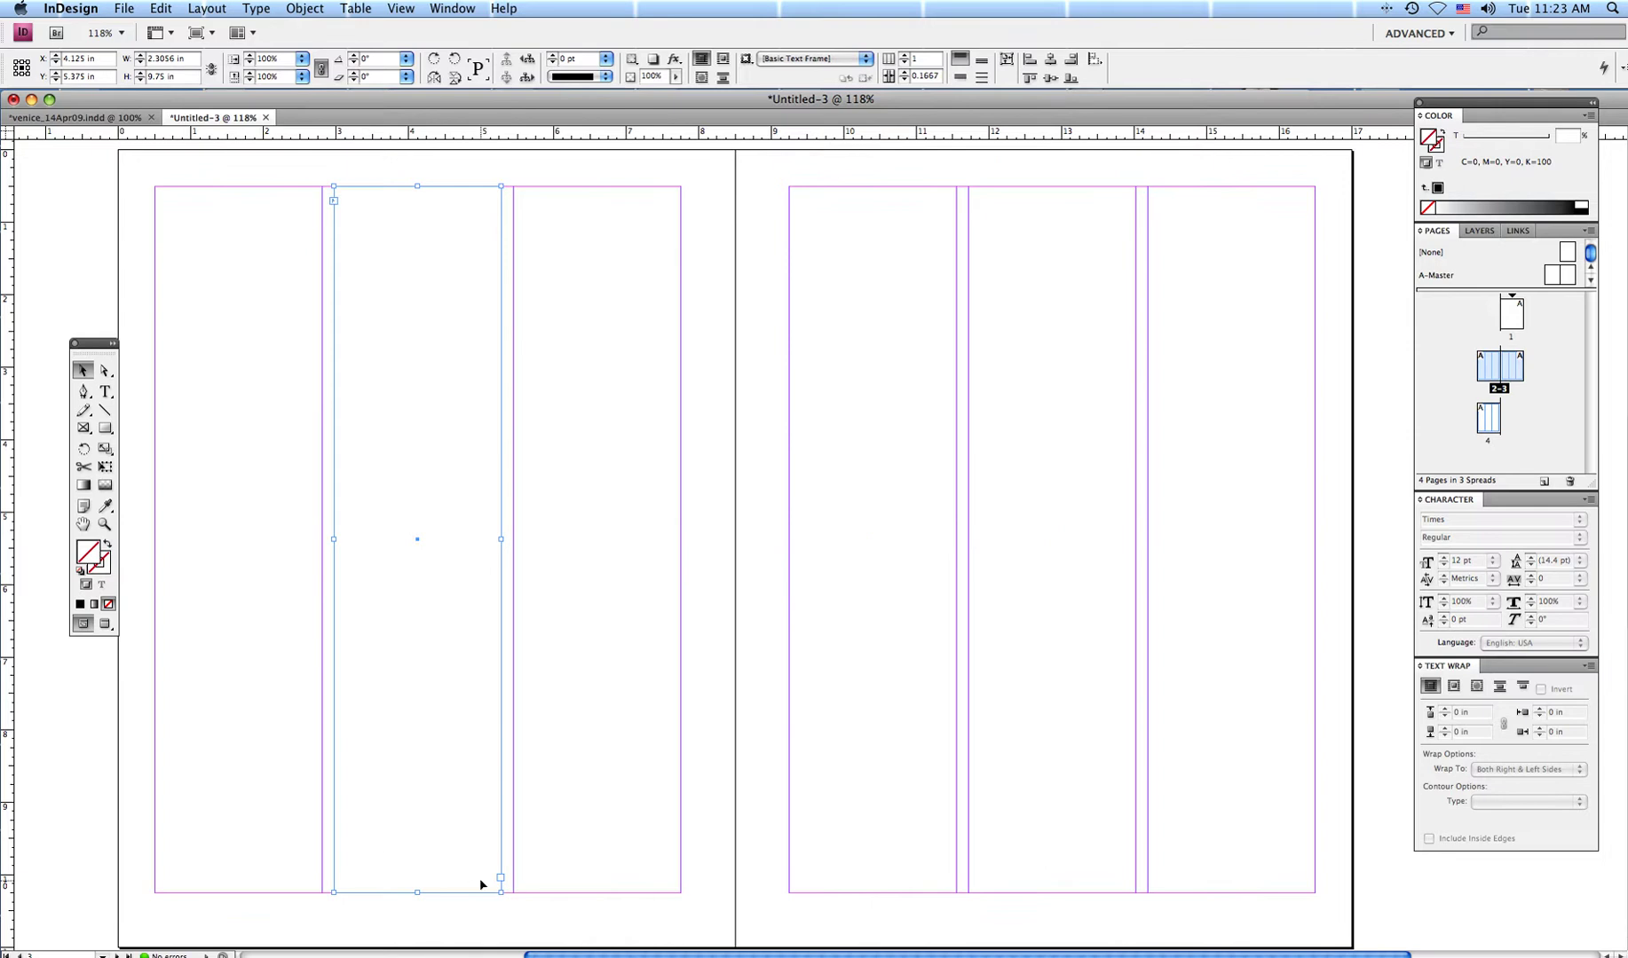
{"action": "key", "text": "u"}
{"action": "key", "text": "v"}
{"action": "left_click", "coordinate": [556, 847]}
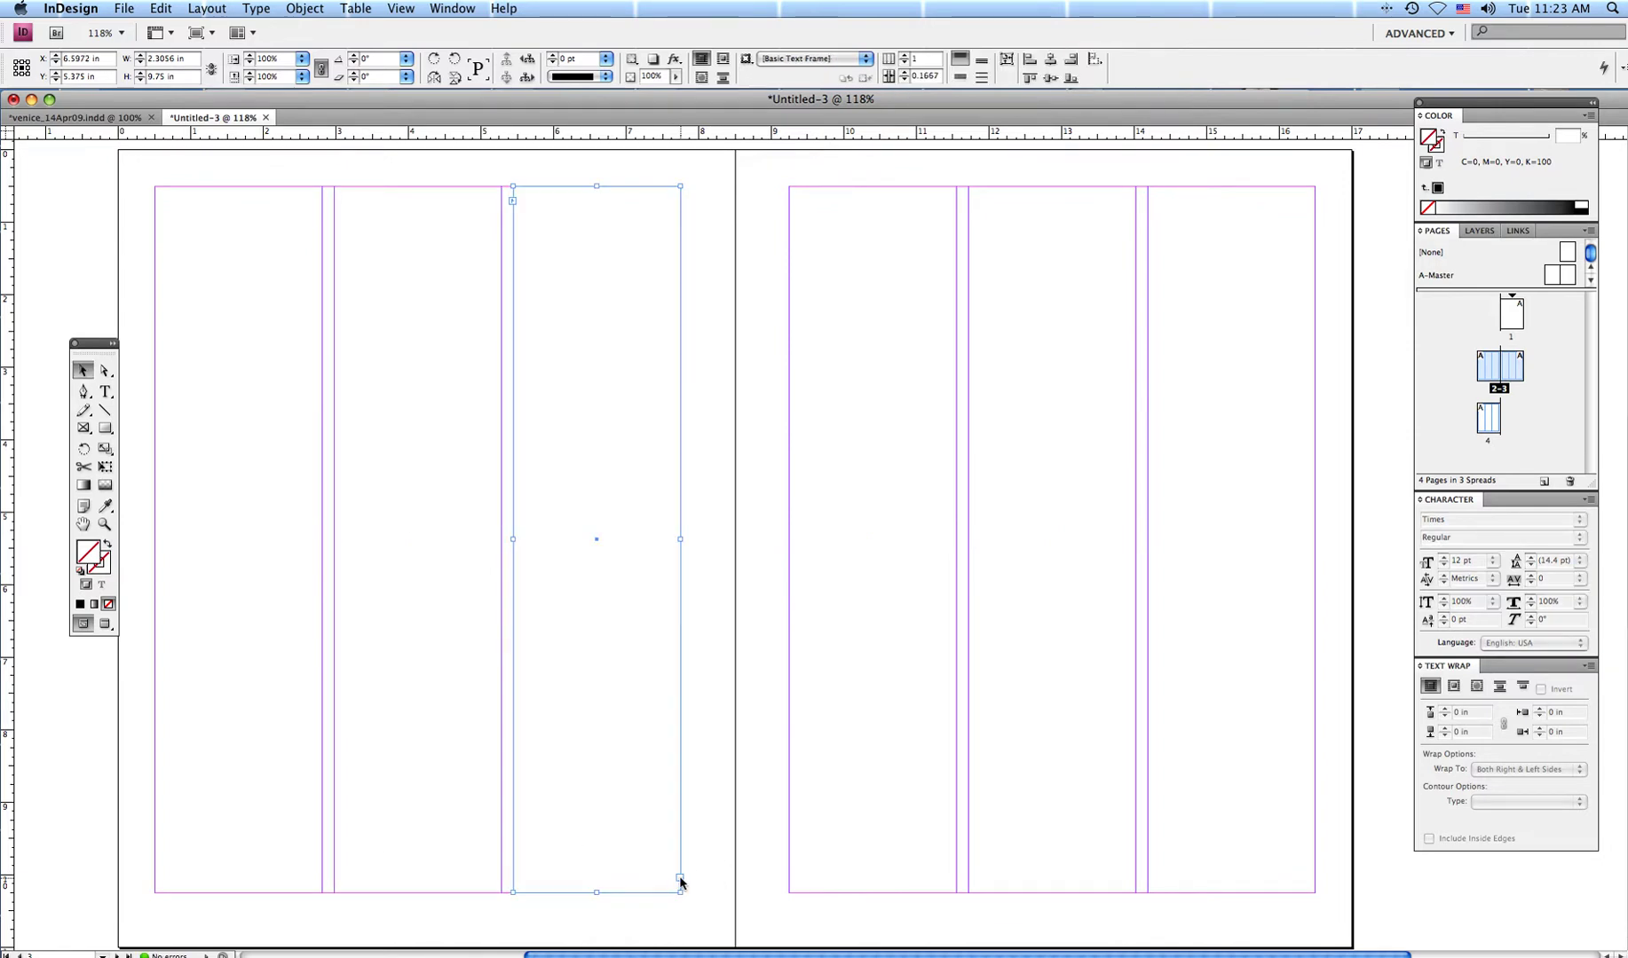
Thread page 2's third text frame to page 3's first frame and continue the thread through page 3's second and third frames.
{"action": "left_click", "coordinate": [821, 850]}
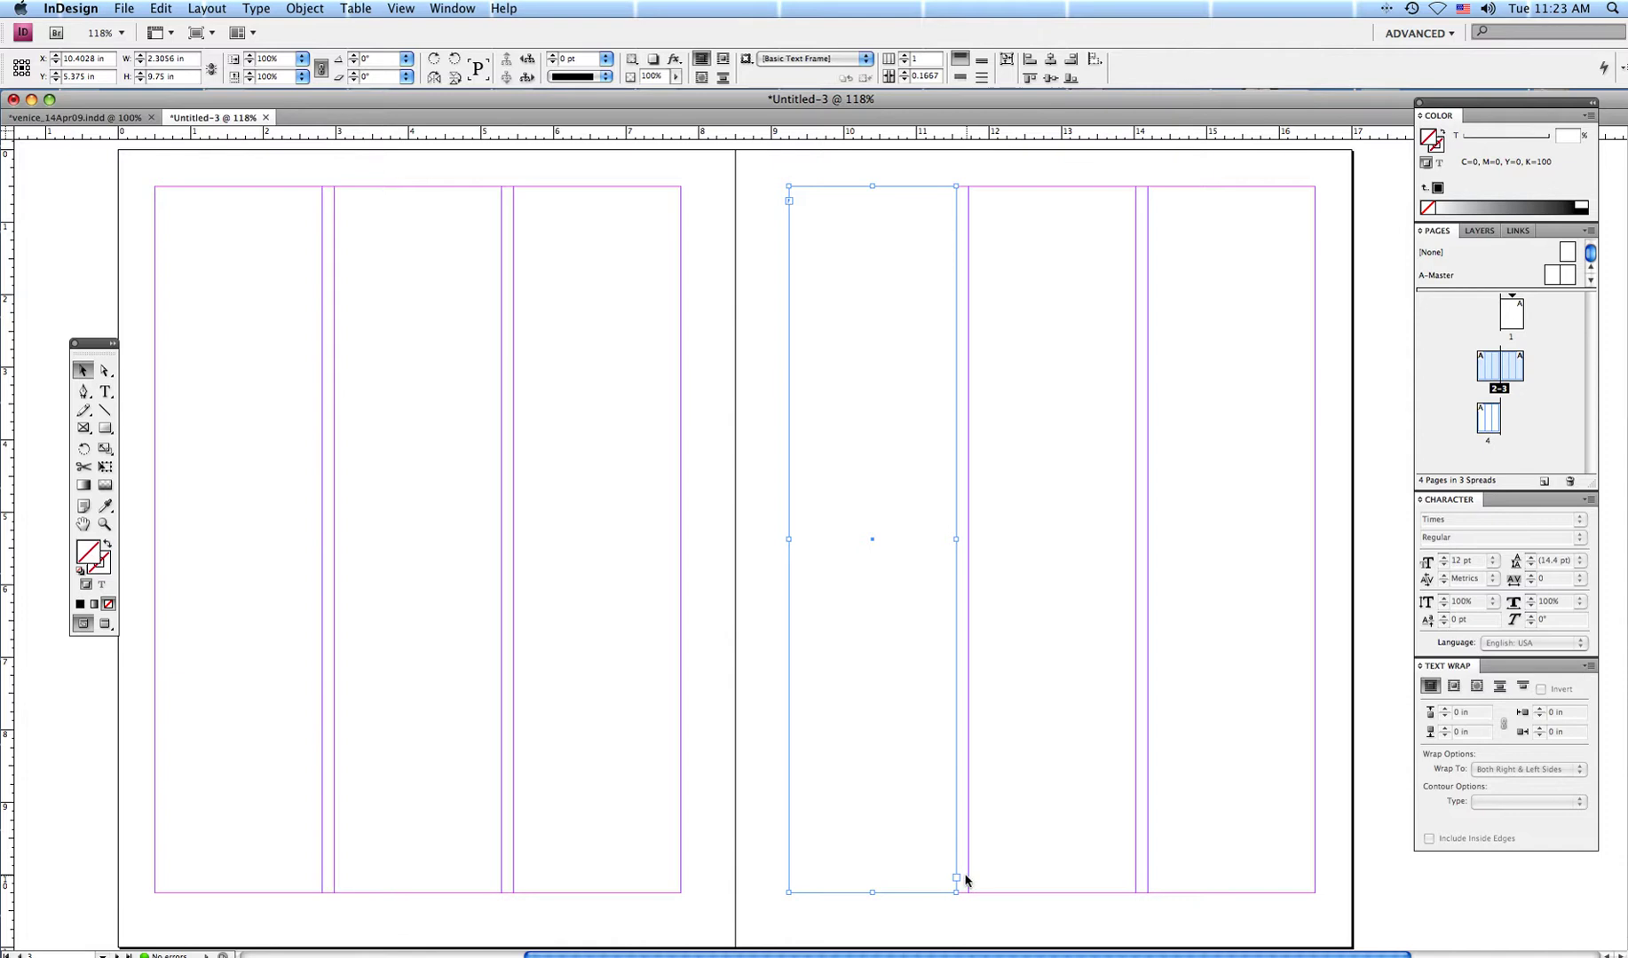
{"action": "key", "text": "u"}
{"action": "key", "text": "v"}
{"action": "left_click", "coordinate": [1051, 864]}
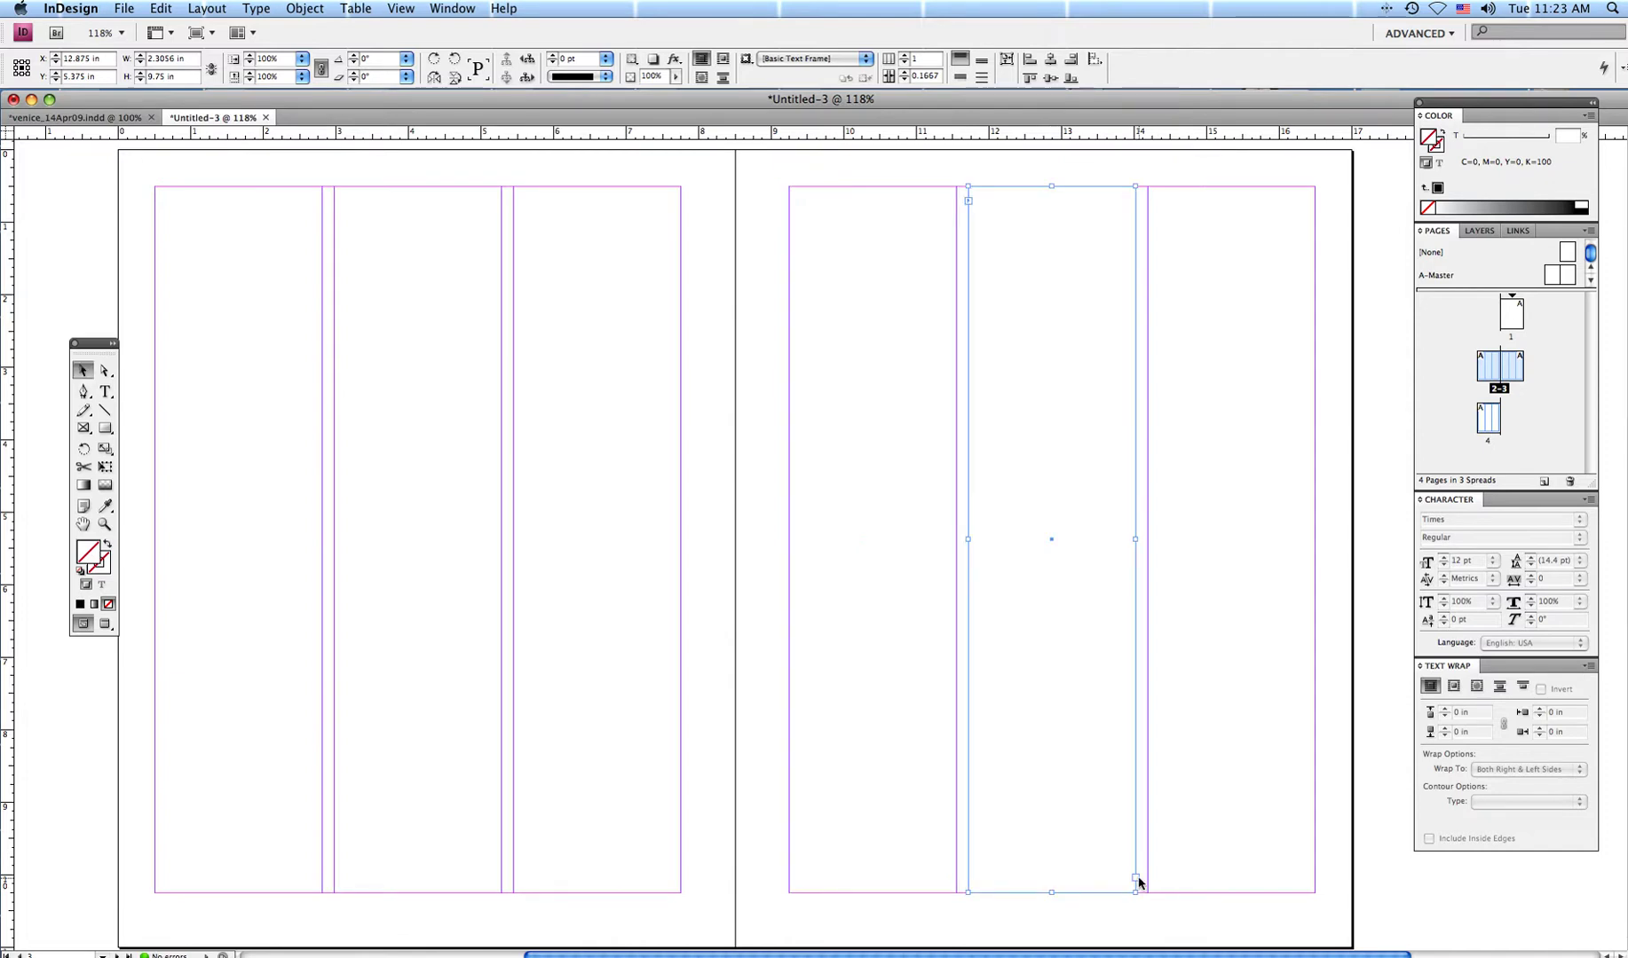
{"action": "key", "text": "u"}
{"action": "key", "text": "v"}
{"action": "left_click", "coordinate": [1216, 872]}
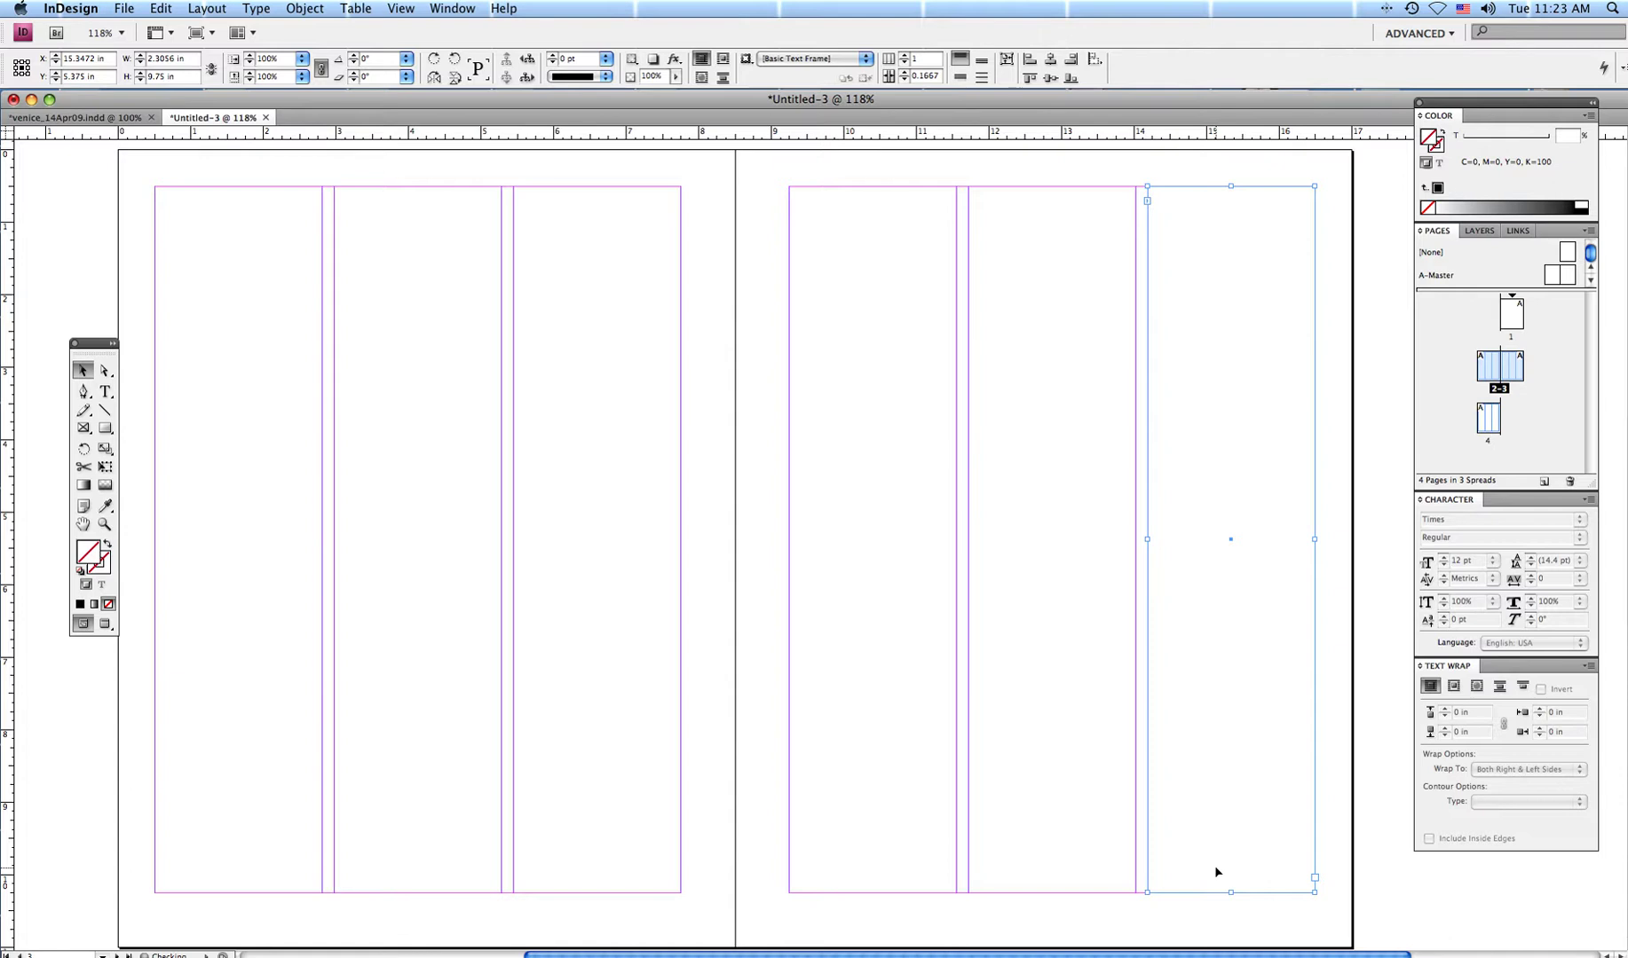
Thread page 3's last text frame to page 4's first column and continue through page 4's second and third frames.
{"action": "left_click_drag", "start_coordinate": [1052, 854], "coordinate": [1083, 261]}
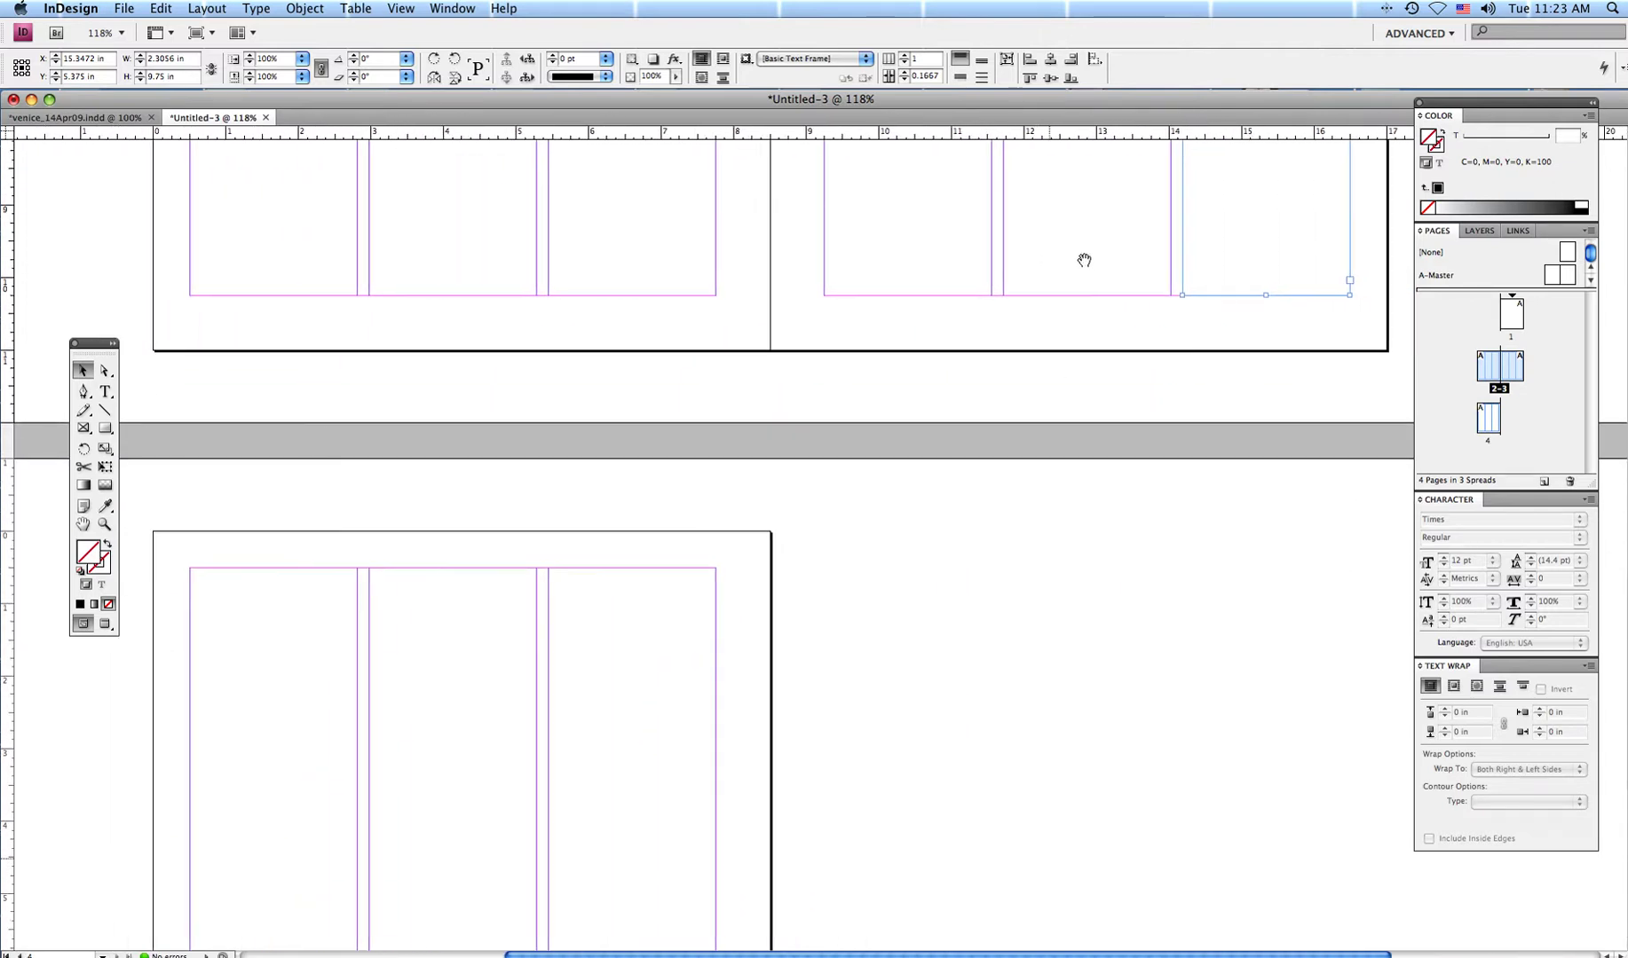
{"action": "left_click", "coordinate": [1350, 282]}
{"action": "left_click", "coordinate": [248, 645]}
{"action": "left_click_drag", "start_coordinate": [432, 744], "coordinate": [489, 378]}
{"action": "left_click", "coordinate": [405, 859]}
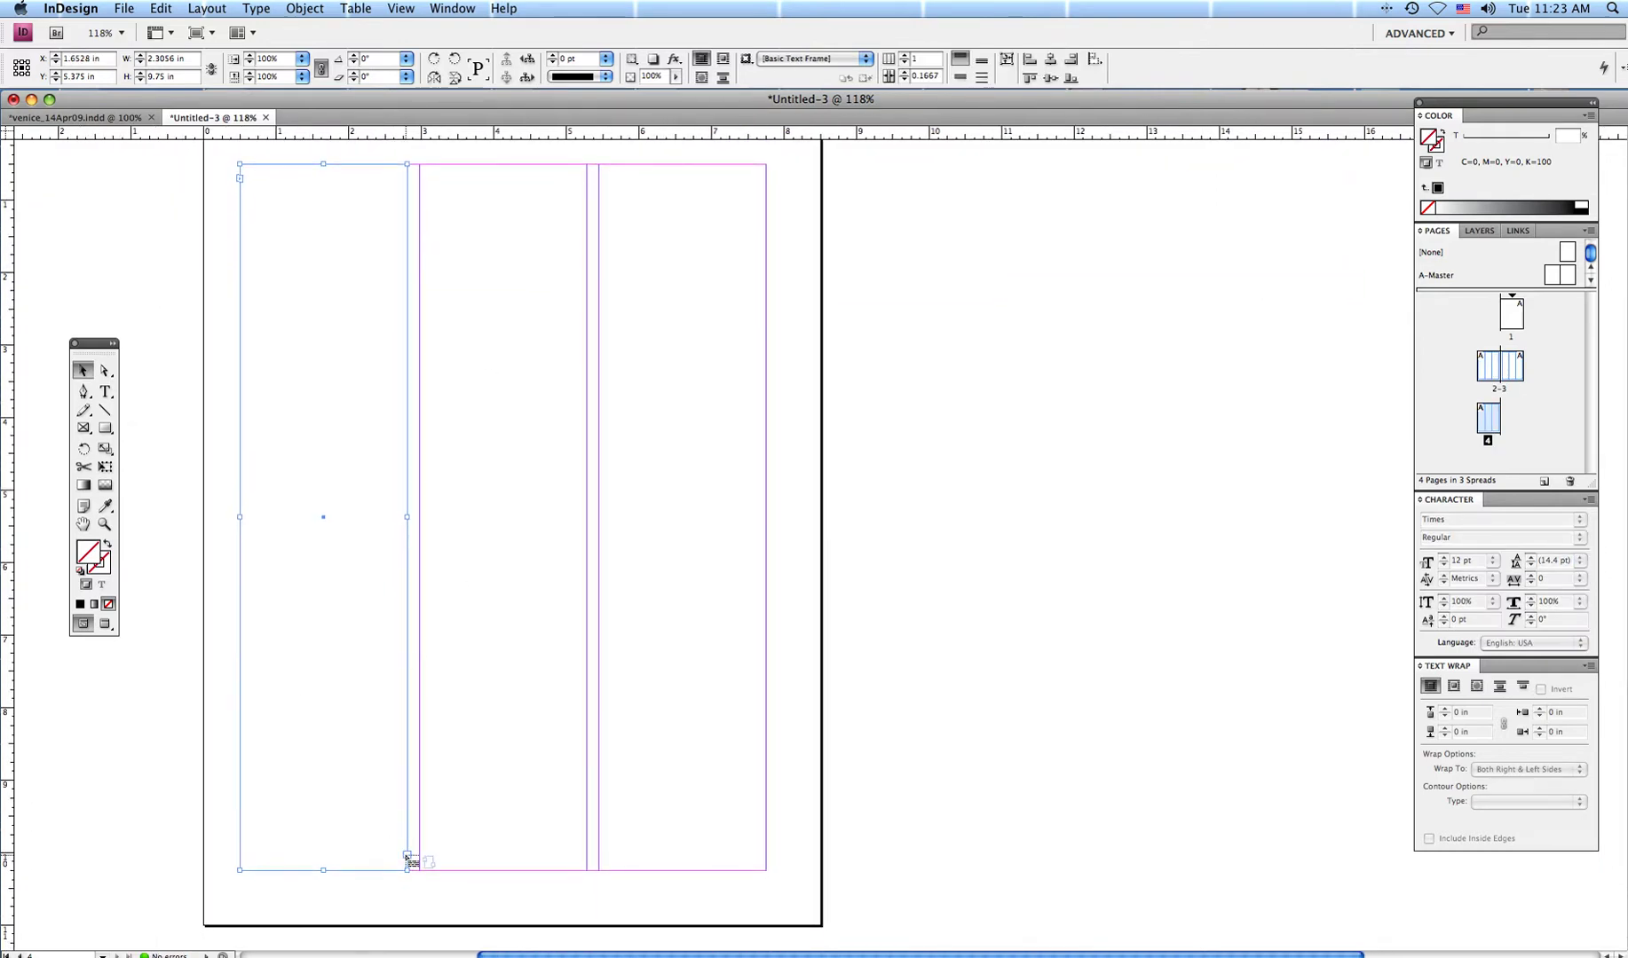
{"action": "left_click", "coordinate": [467, 822]}
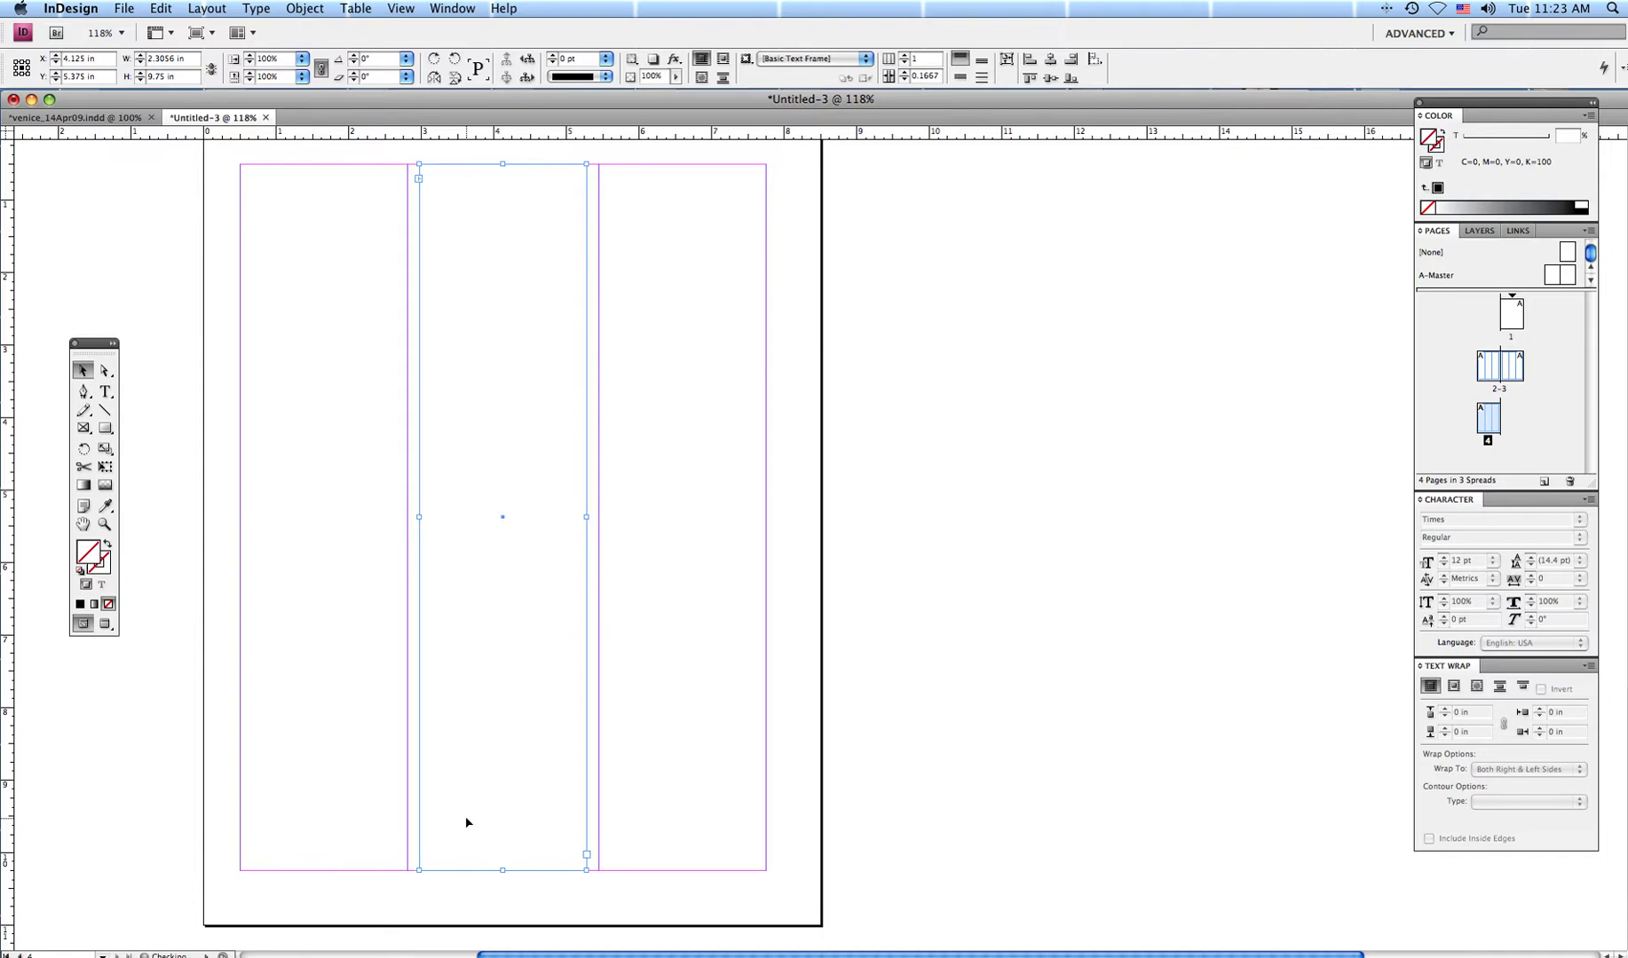
{"action": "left_click", "coordinate": [586, 859]}
{"action": "left_click", "coordinate": [645, 824]}
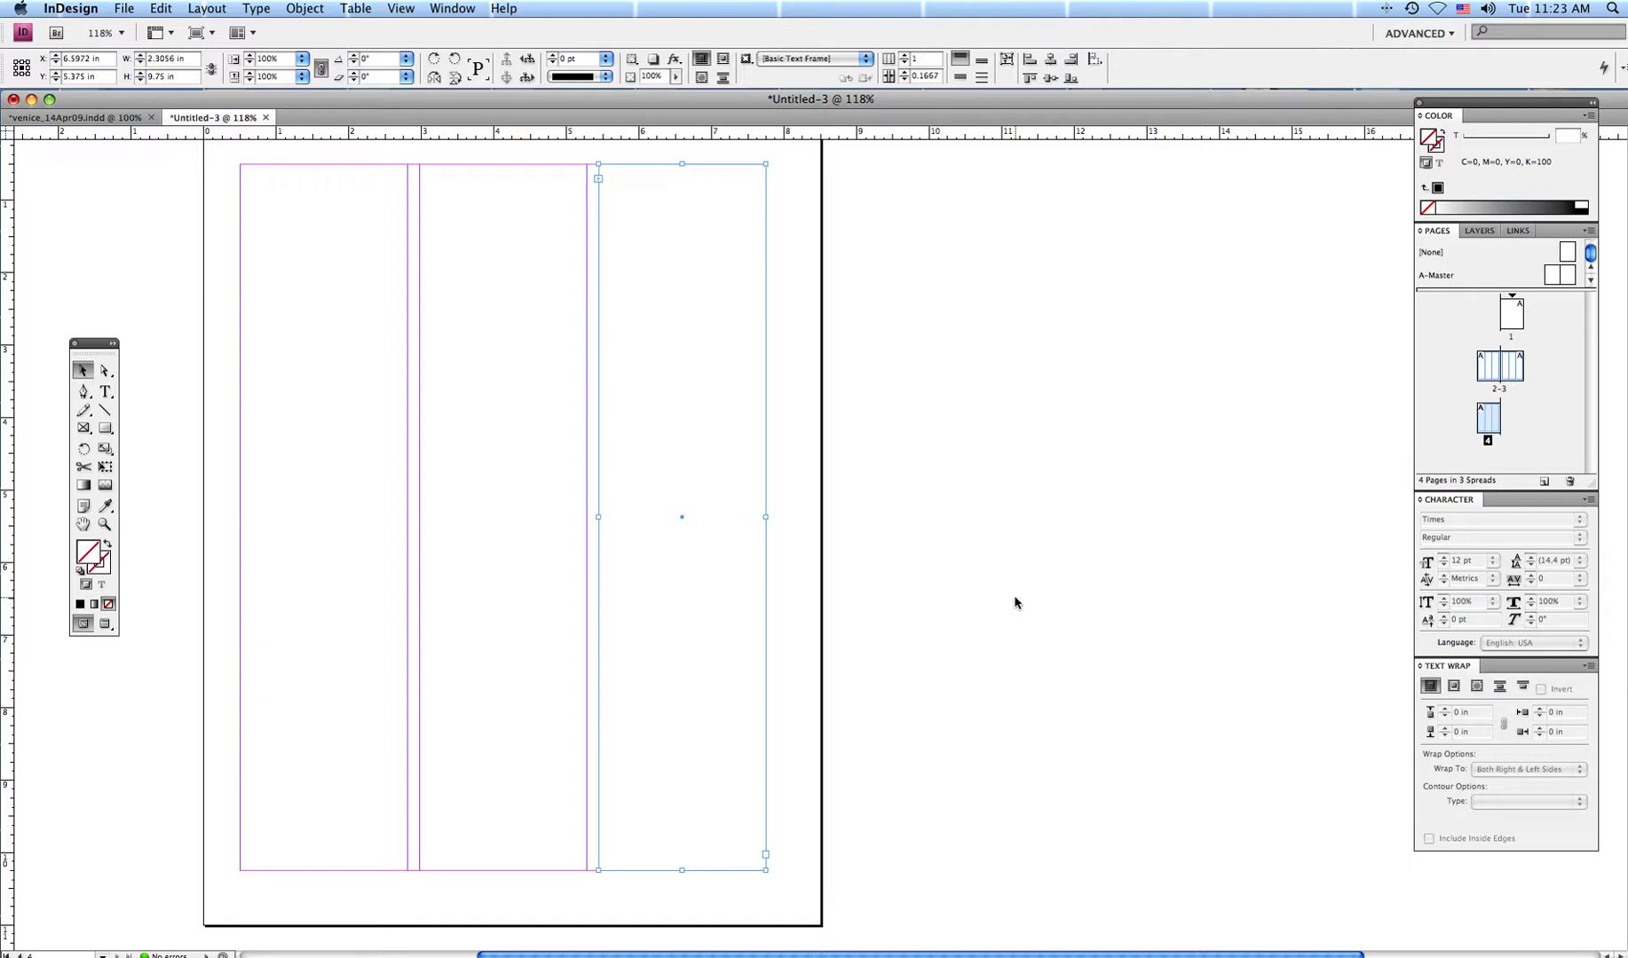
Place a text insertion point at the start of the first-column frame on page 2.
{"action": "scroll", "coordinate": [955, 507], "scroll_direction": "up", "scroll_amount": 10}
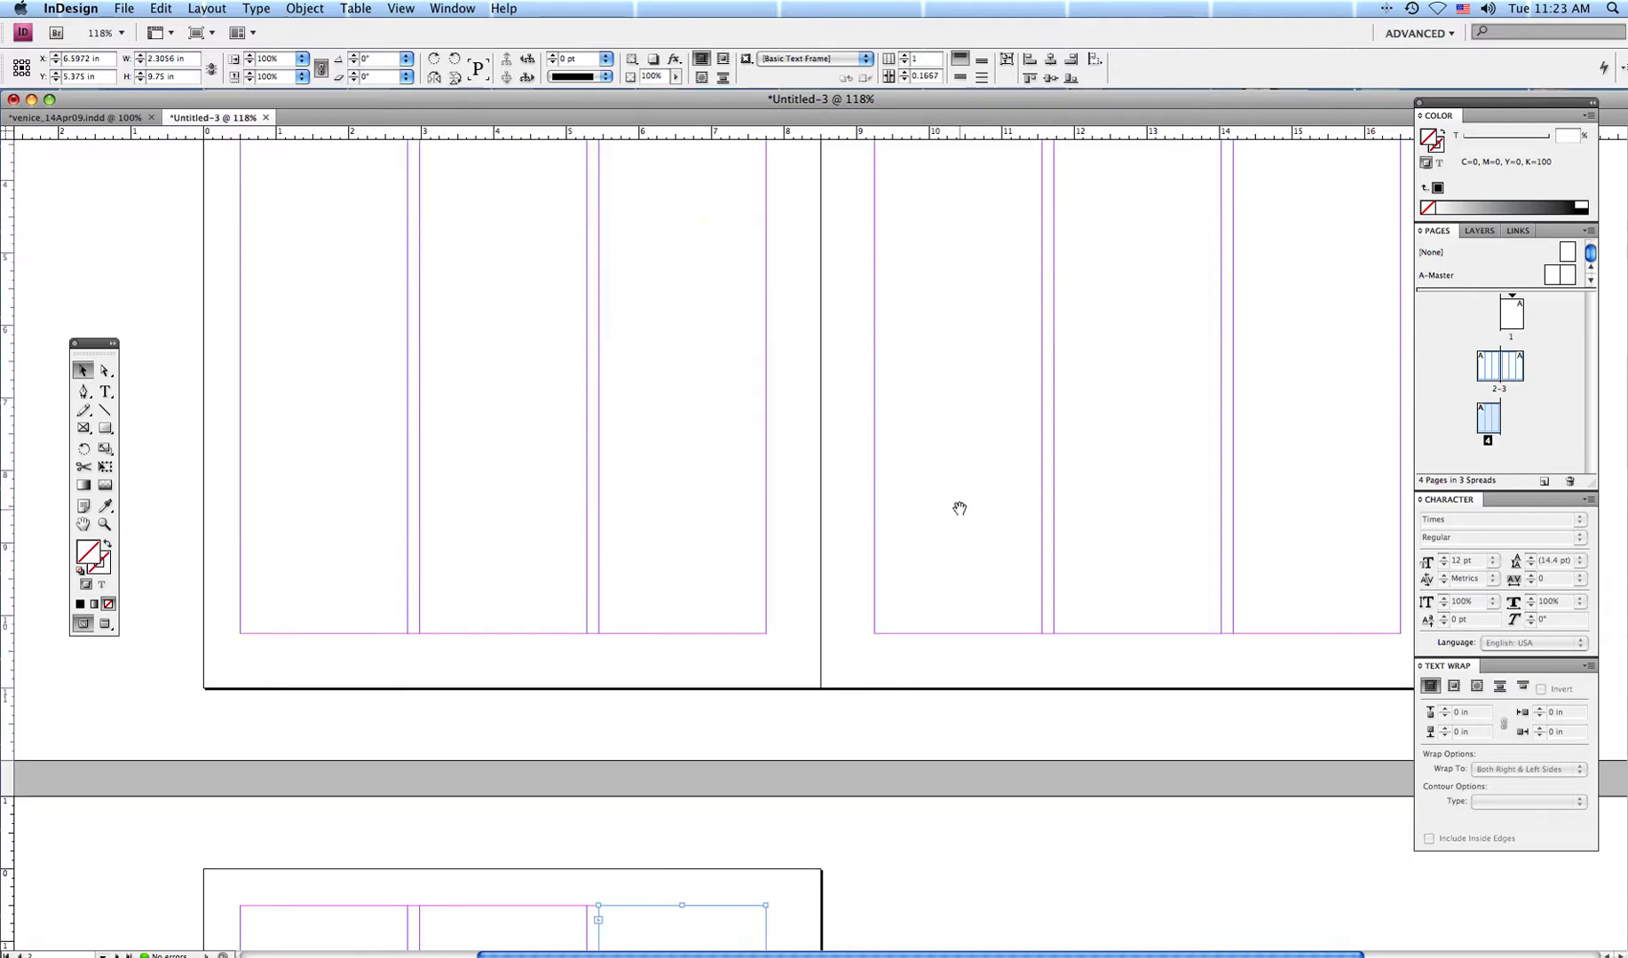
{"action": "scroll", "coordinate": [959, 508], "scroll_direction": "down", "scroll_amount": 2}
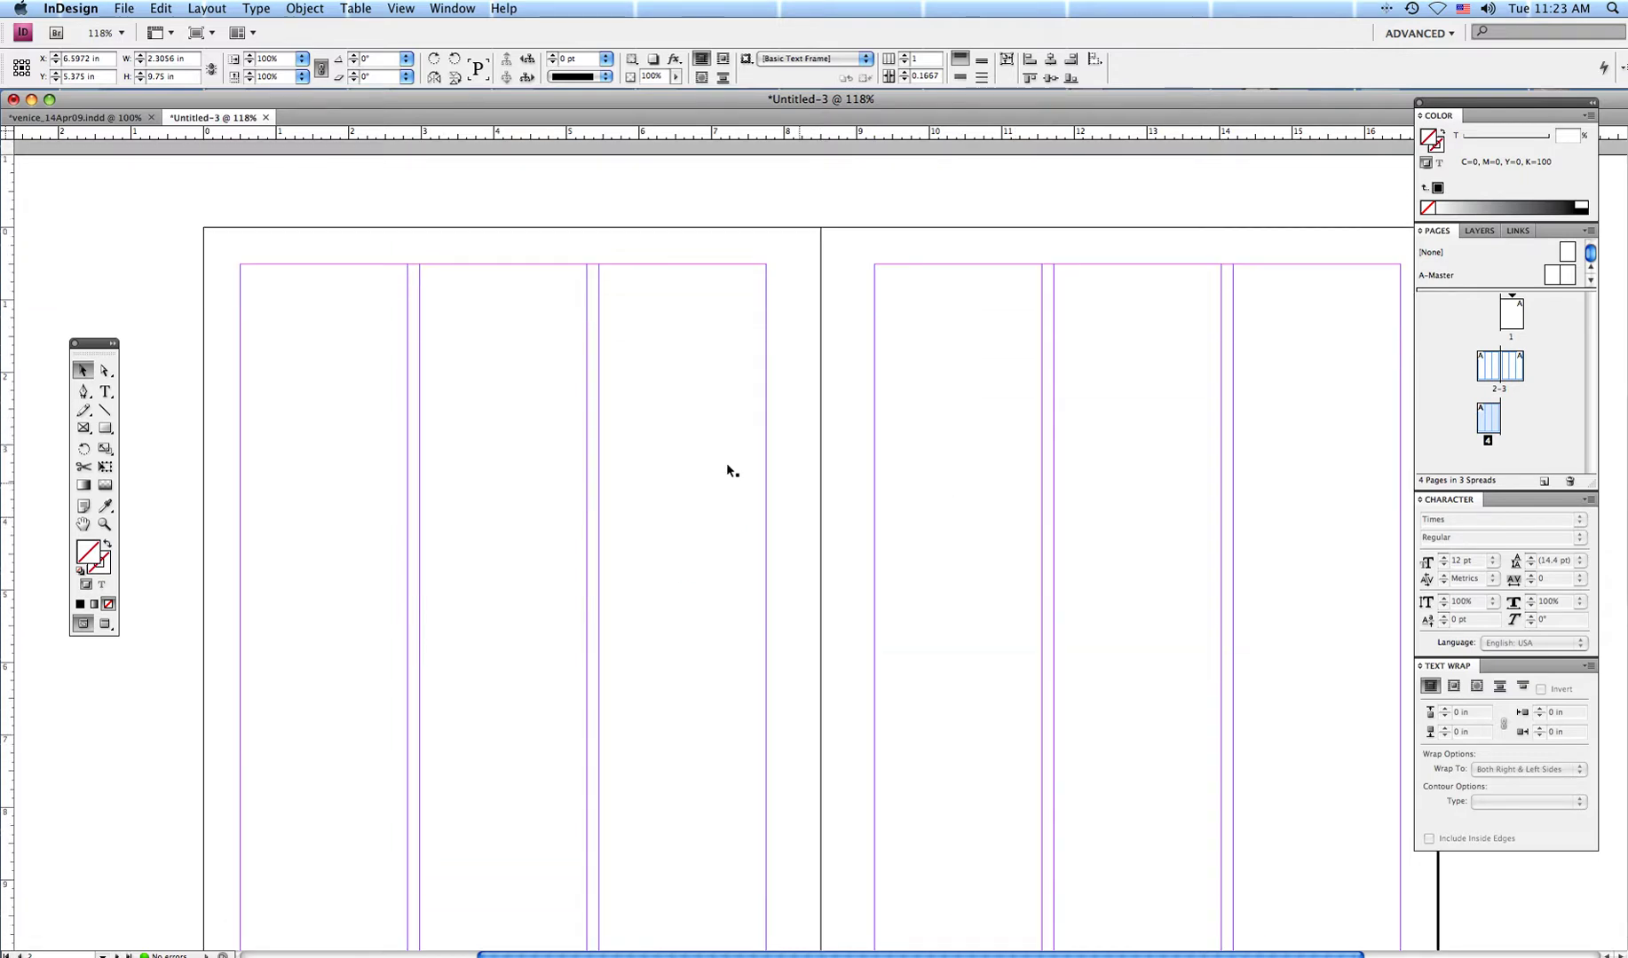
{"action": "left_click", "coordinate": [112, 393]}
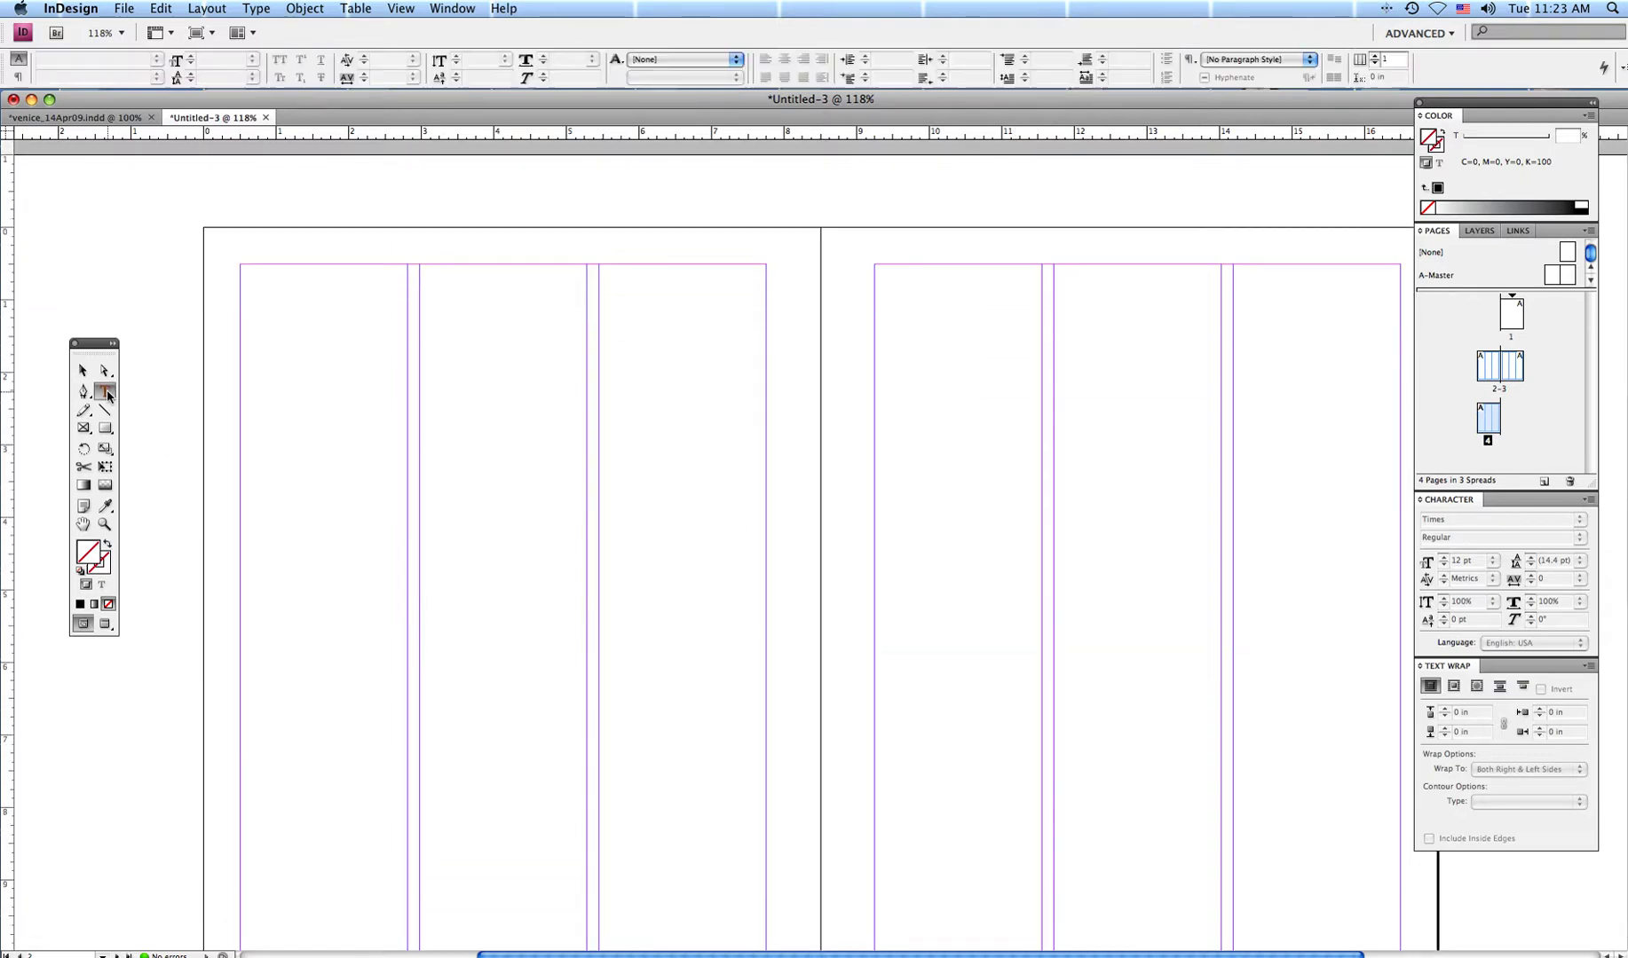
{"action": "left_click", "coordinate": [240, 268]}
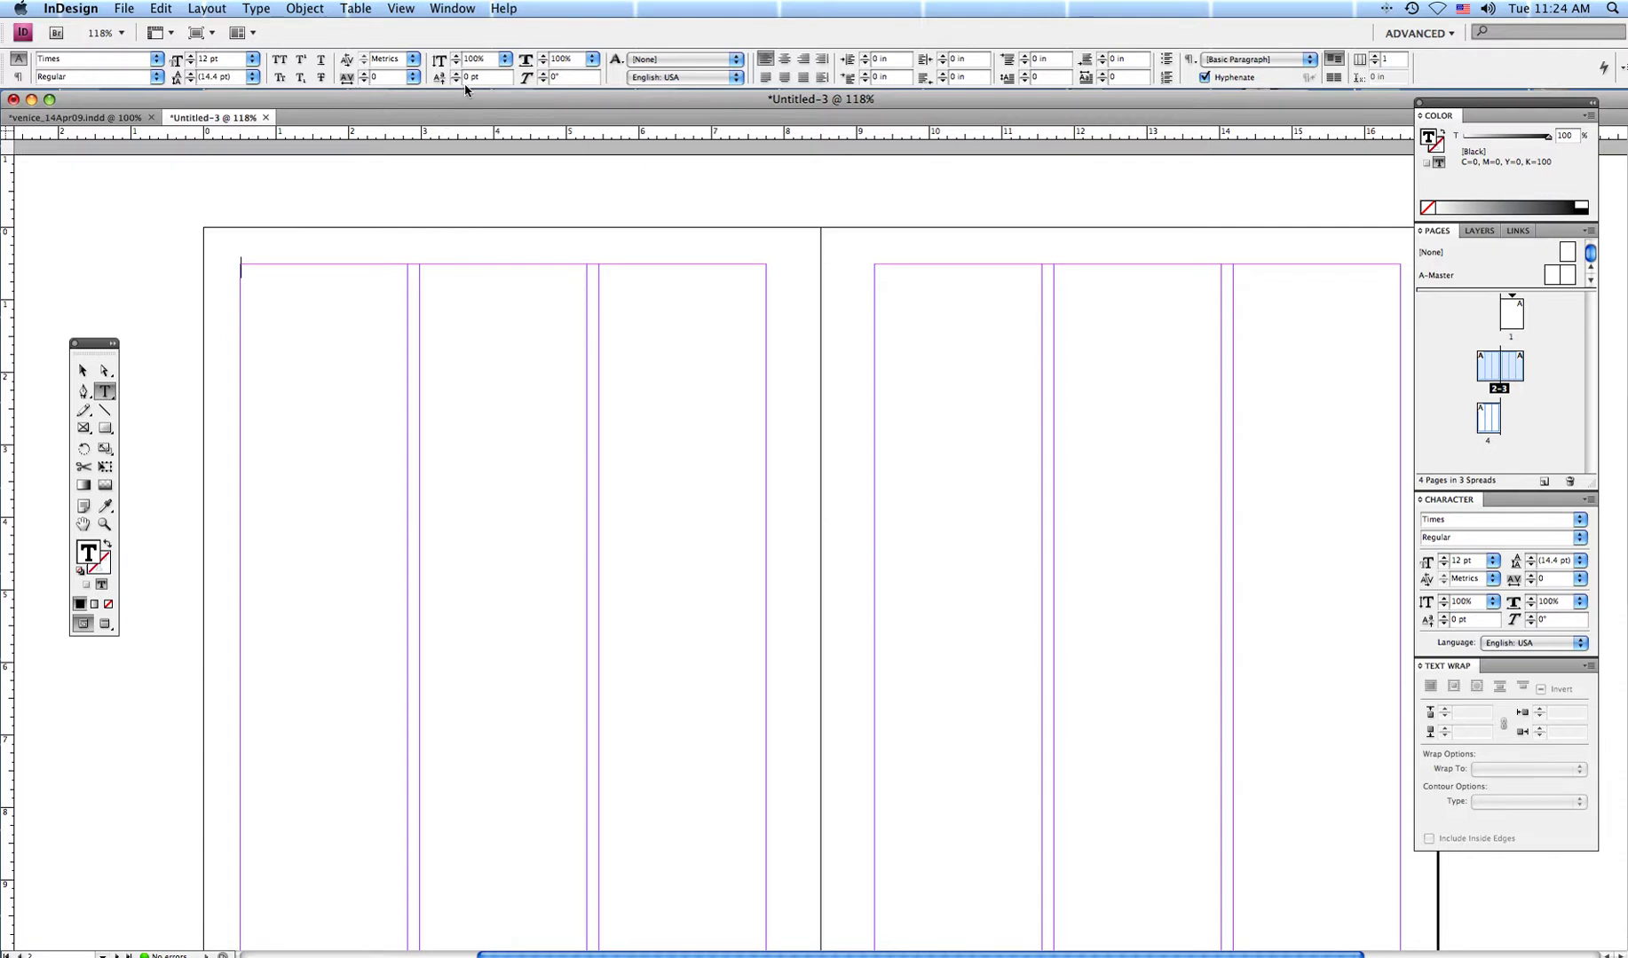
Open venice history.doc from the 3_Venice parts folder in Word, copy its entire text and close the document.
{"action": "left_click_drag", "start_coordinate": [463, 95], "coordinate": [472, 501]}
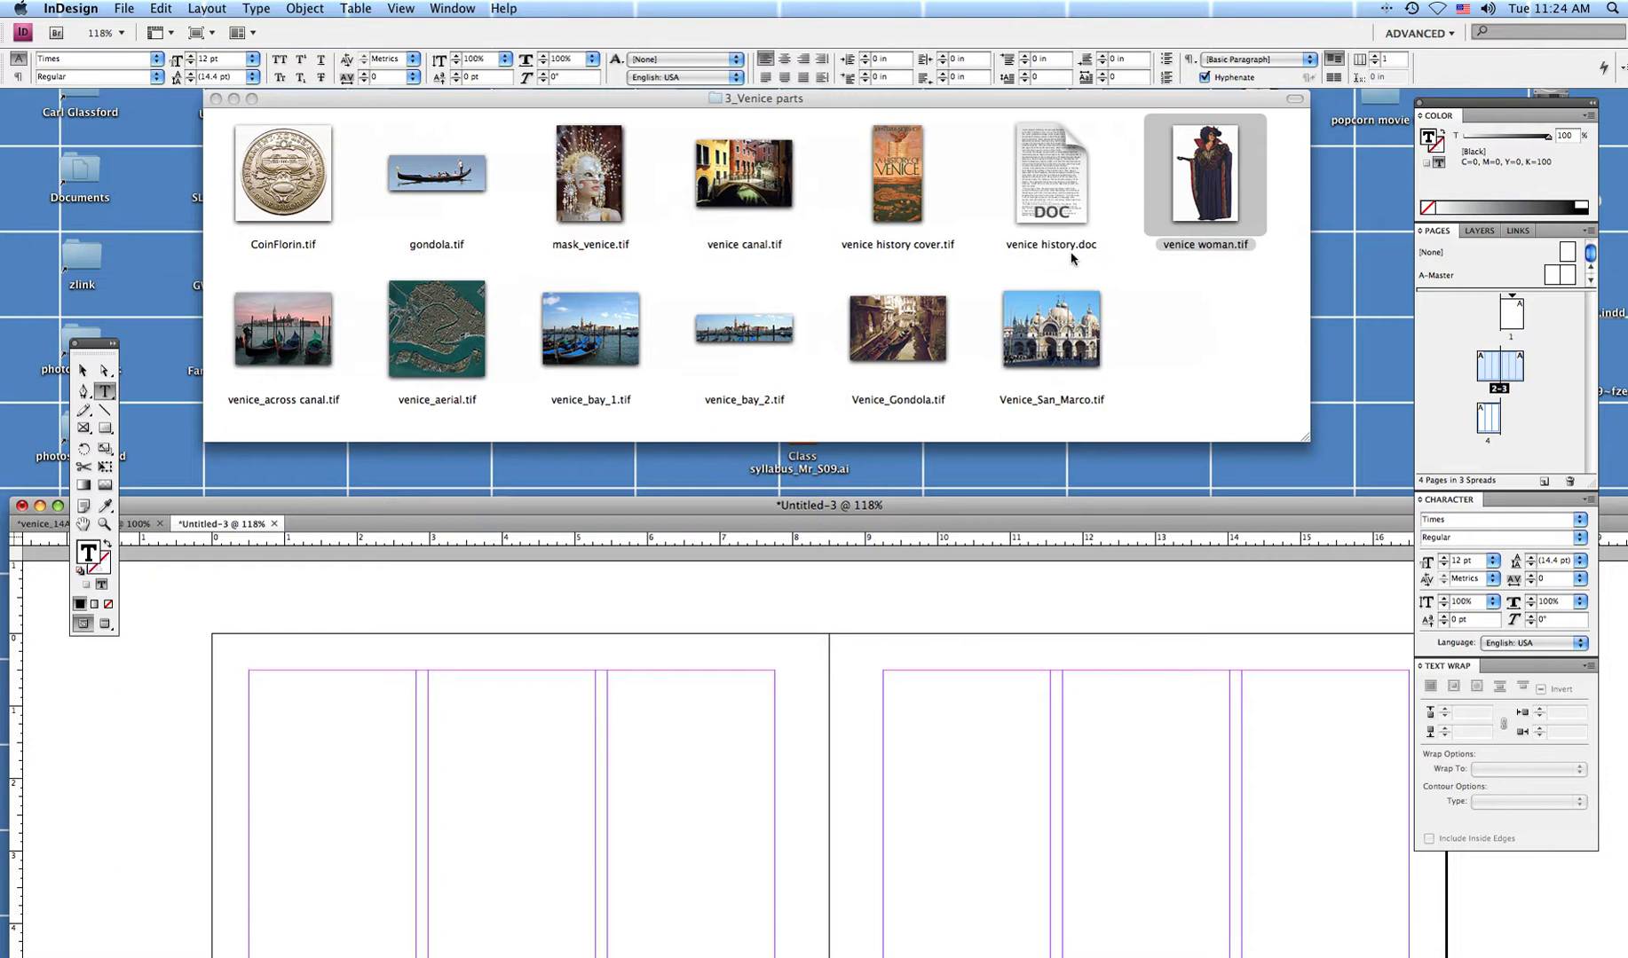
{"action": "double_click", "coordinate": [1043, 211]}
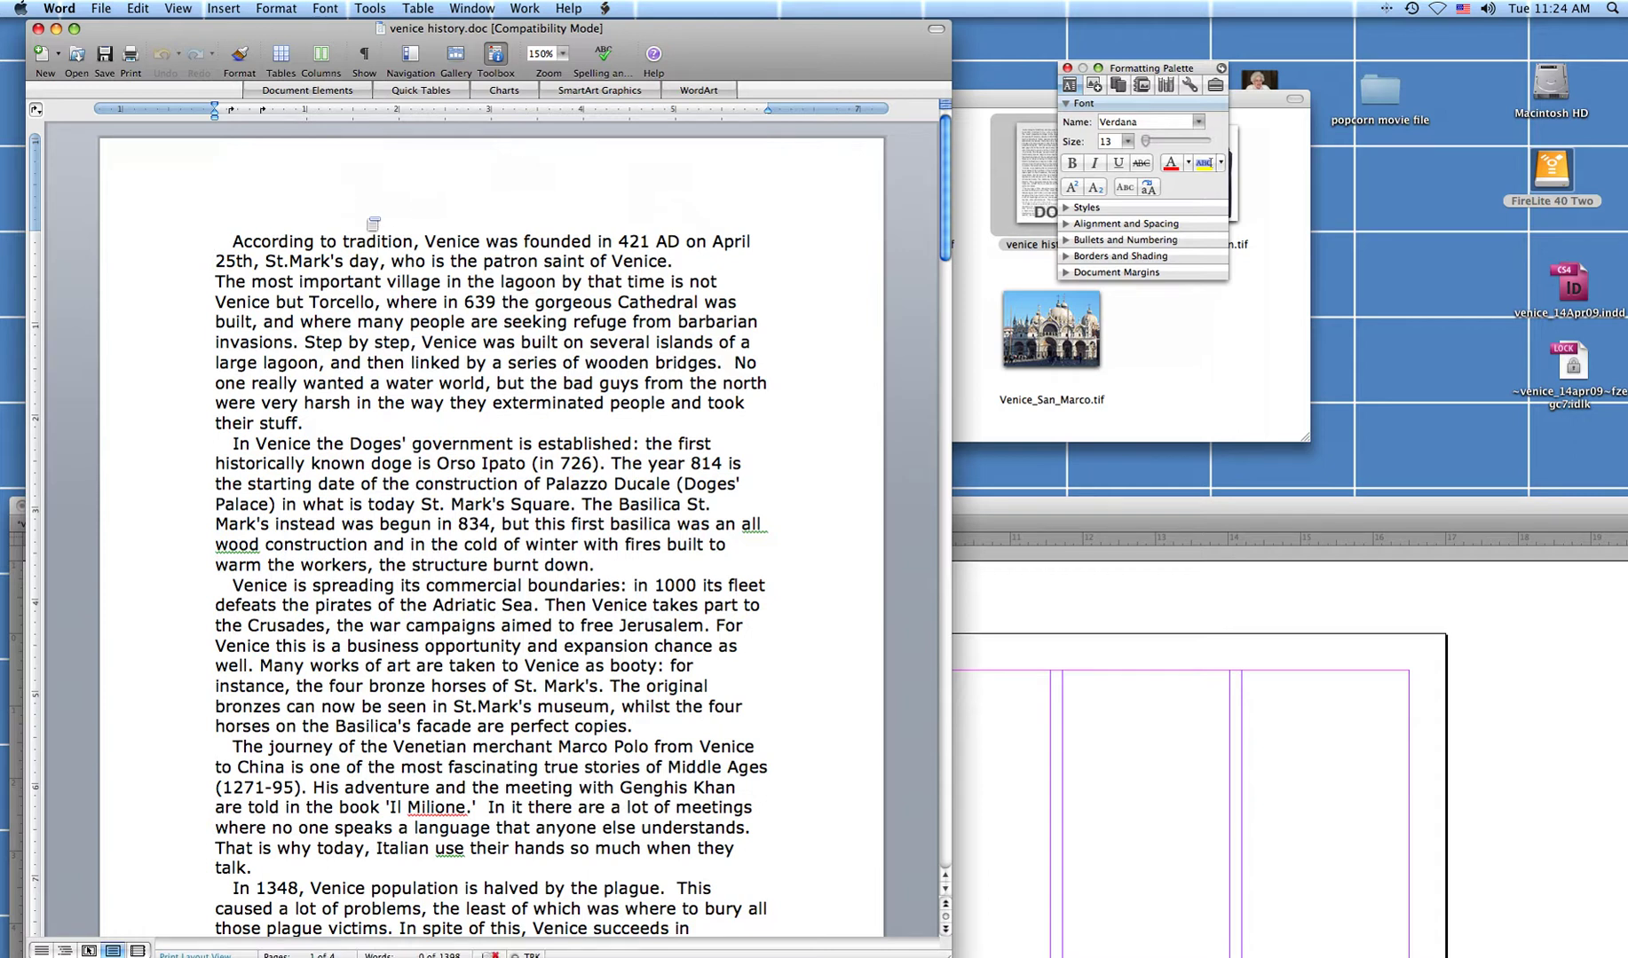
{"action": "key", "text": "super+a"}
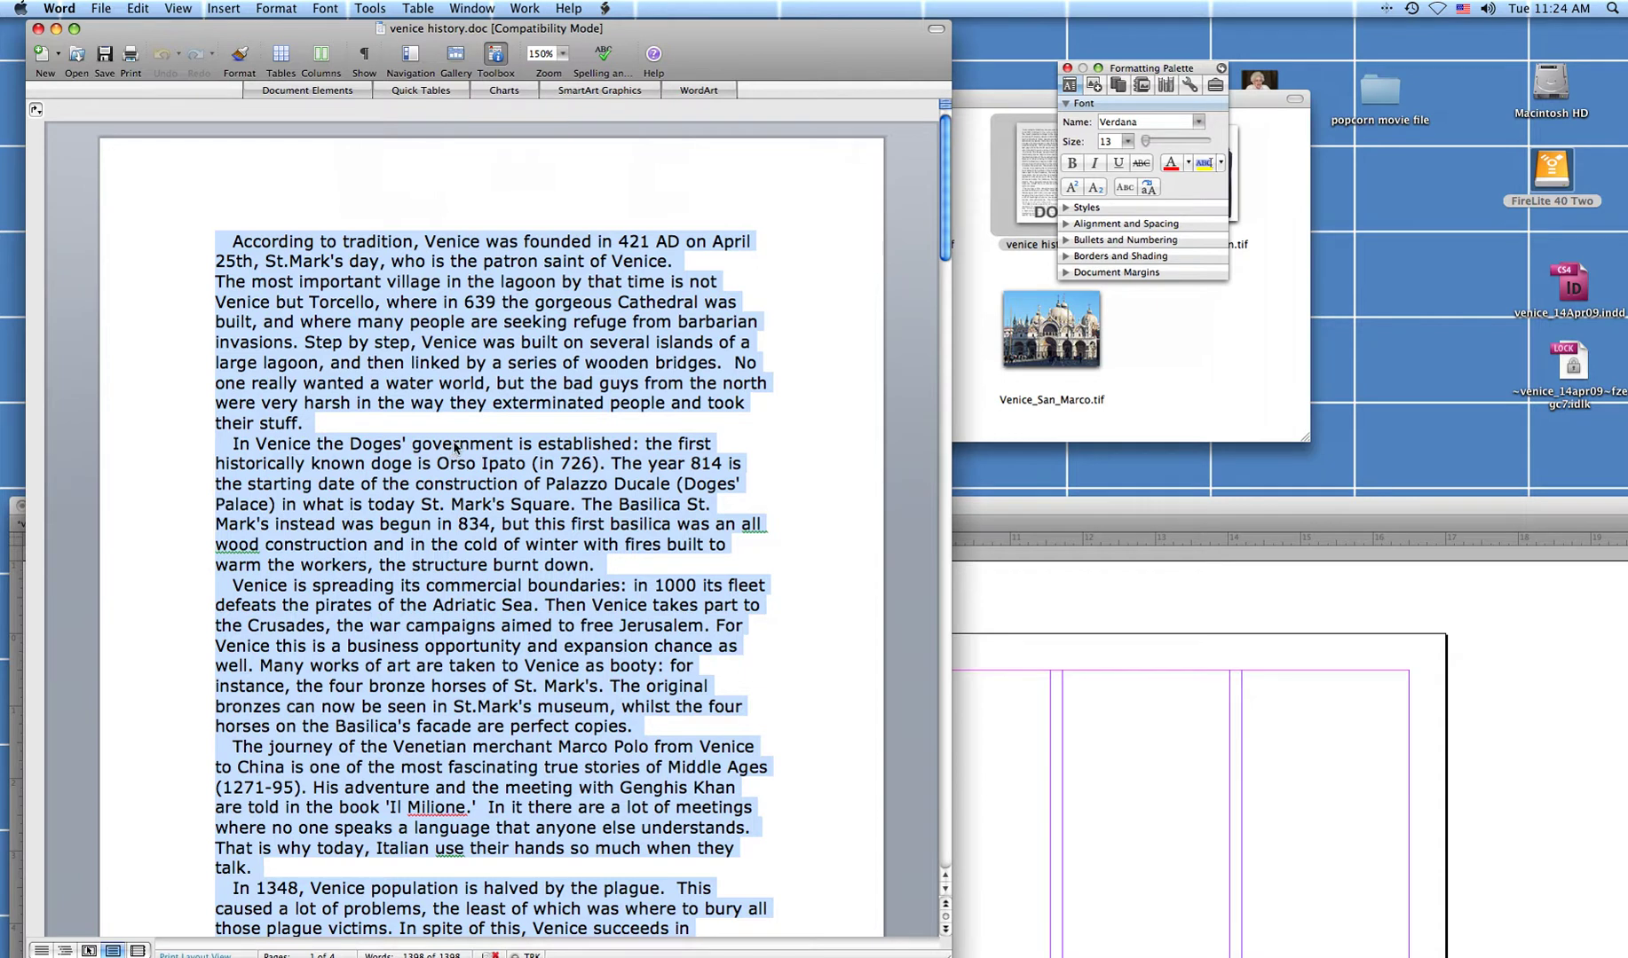
{"action": "left_click", "coordinate": [38, 29]}
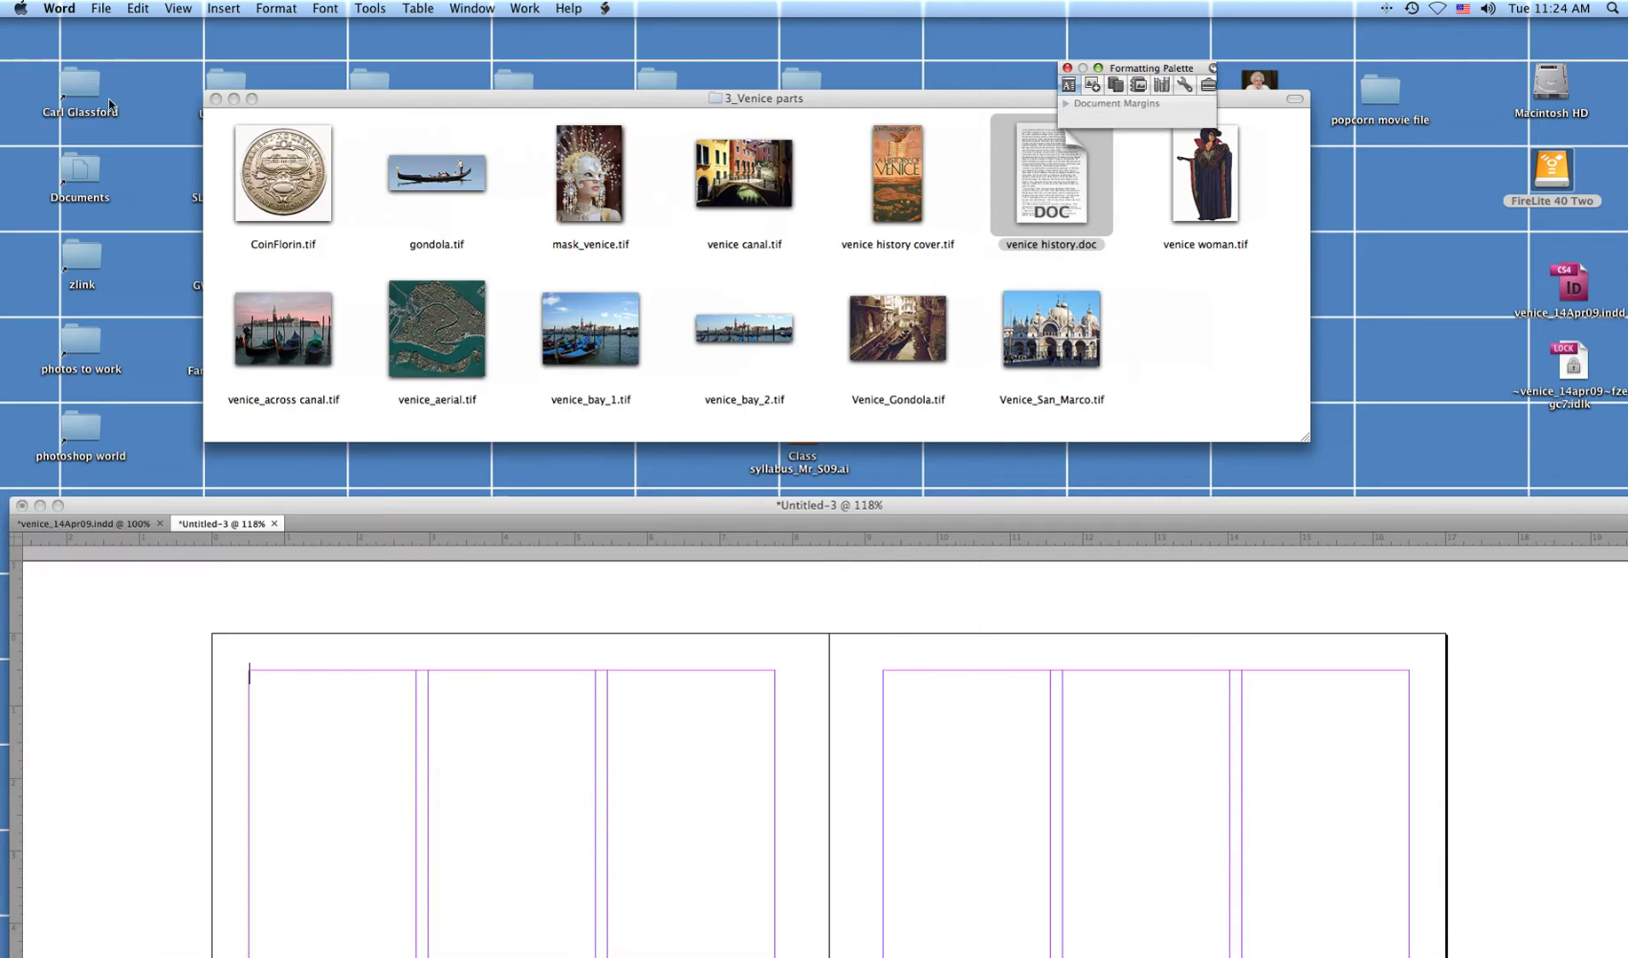
Back in InDesign, set the paragraph alignment to justify with last line aligned left and paste the text into the threaded frames.
{"action": "left_click", "coordinate": [746, 513]}
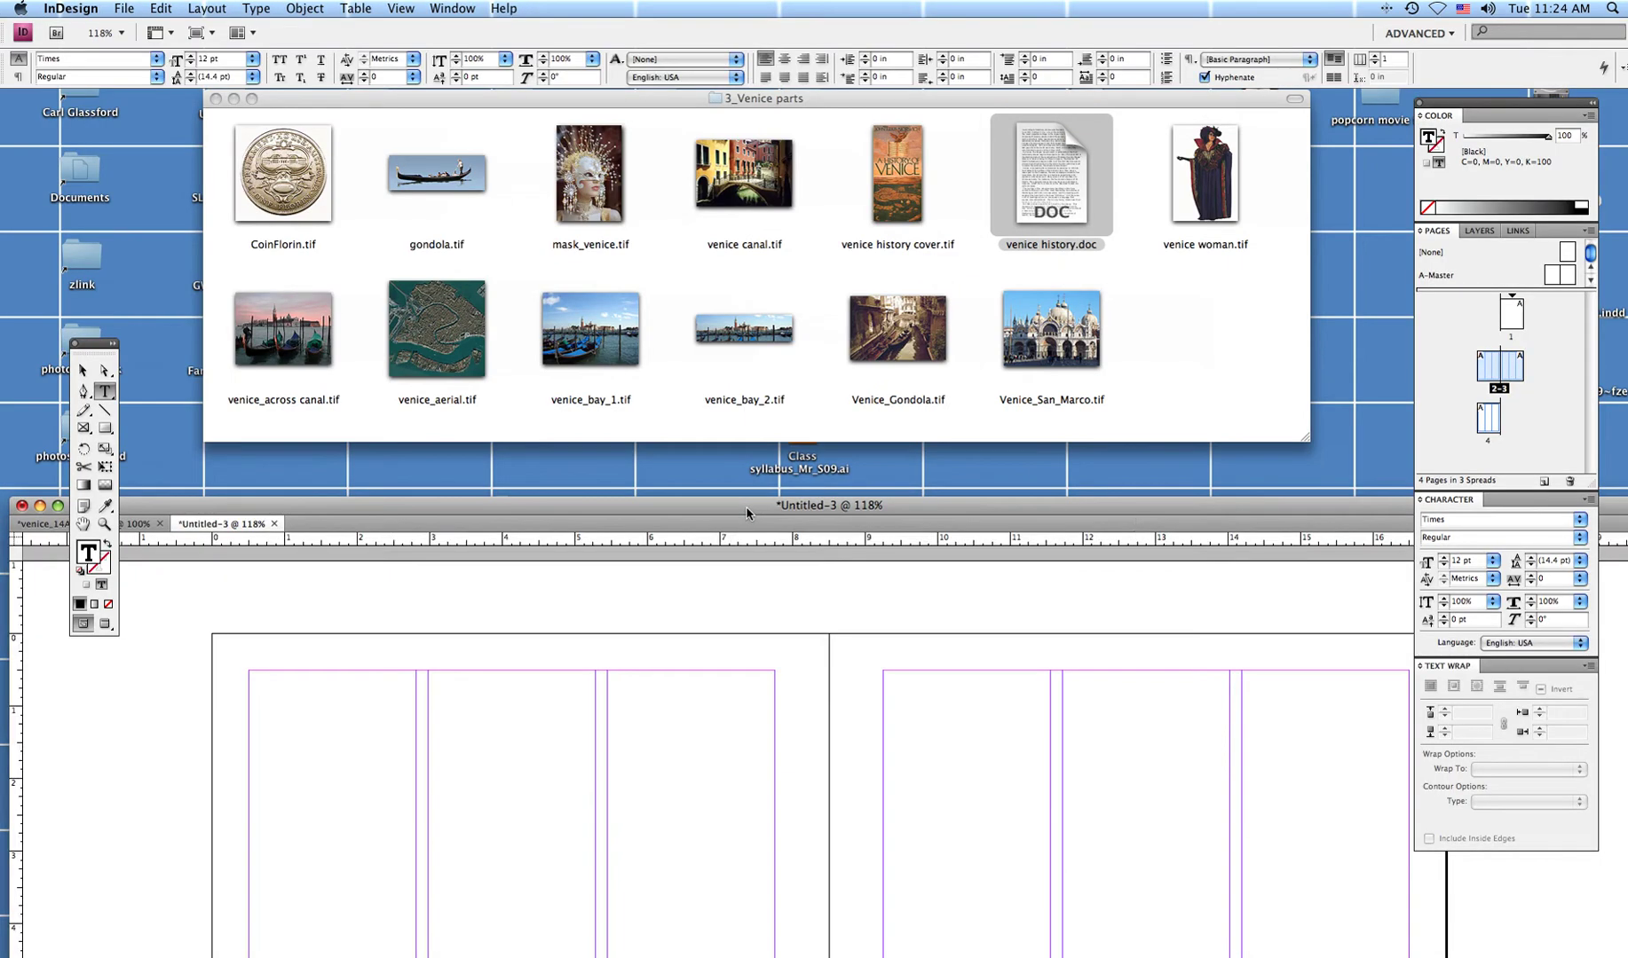
{"action": "left_click_drag", "start_coordinate": [745, 513], "coordinate": [739, 114]}
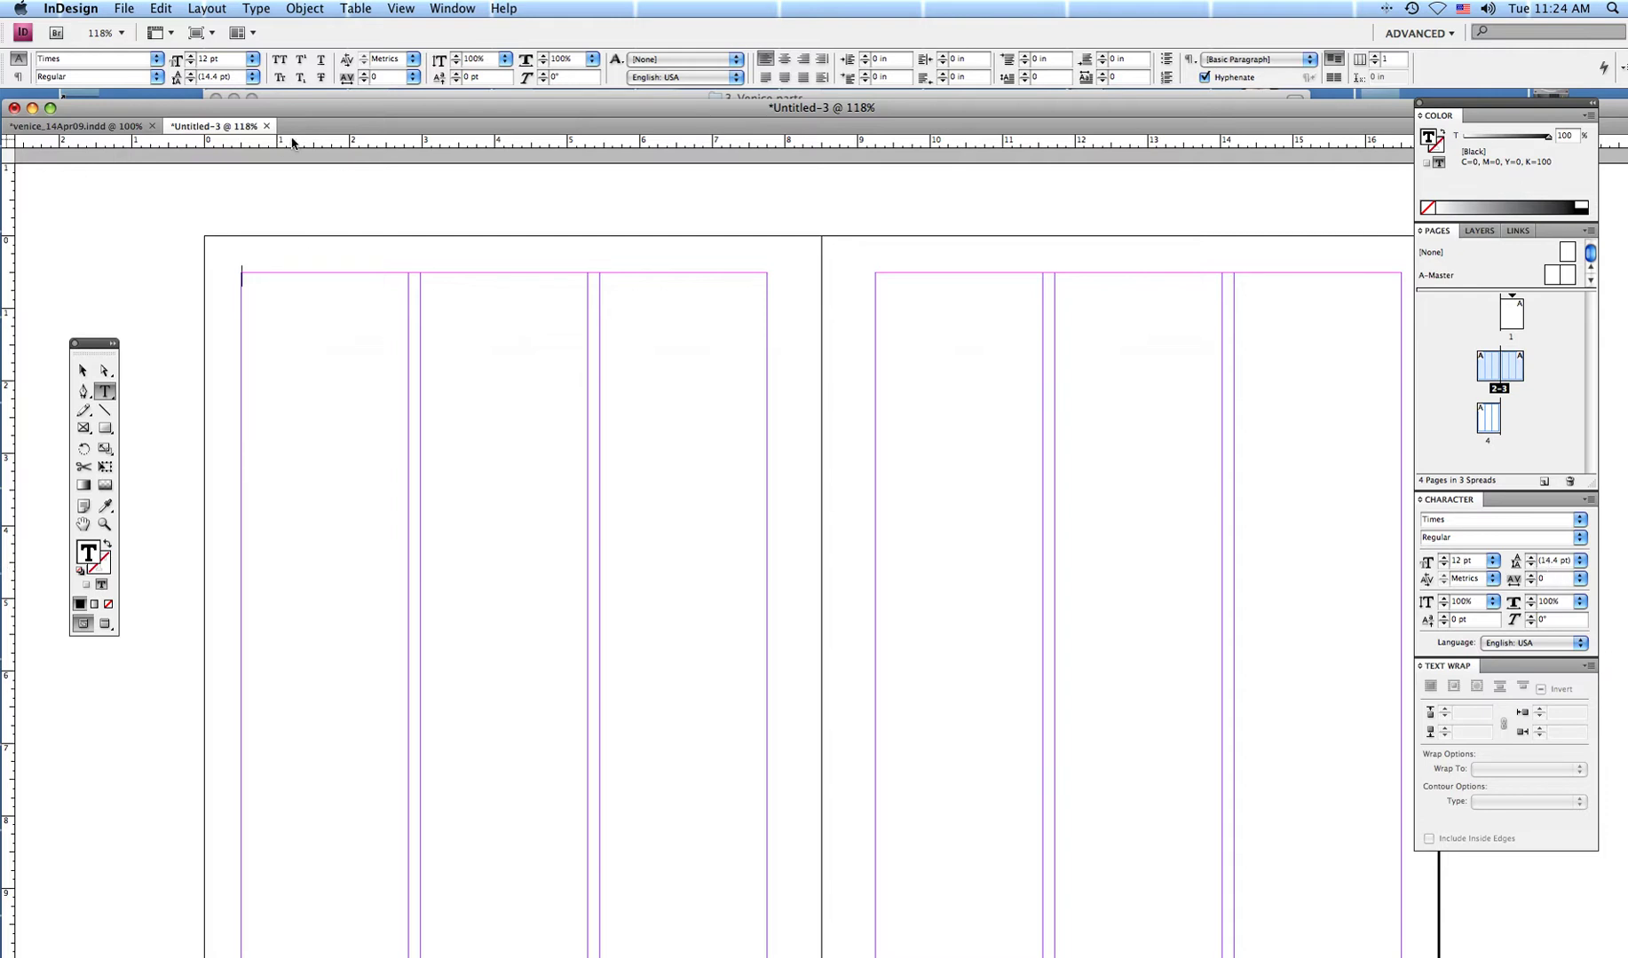
{"action": "left_click", "coordinate": [767, 78]}
{"action": "left_click", "coordinate": [763, 78]}
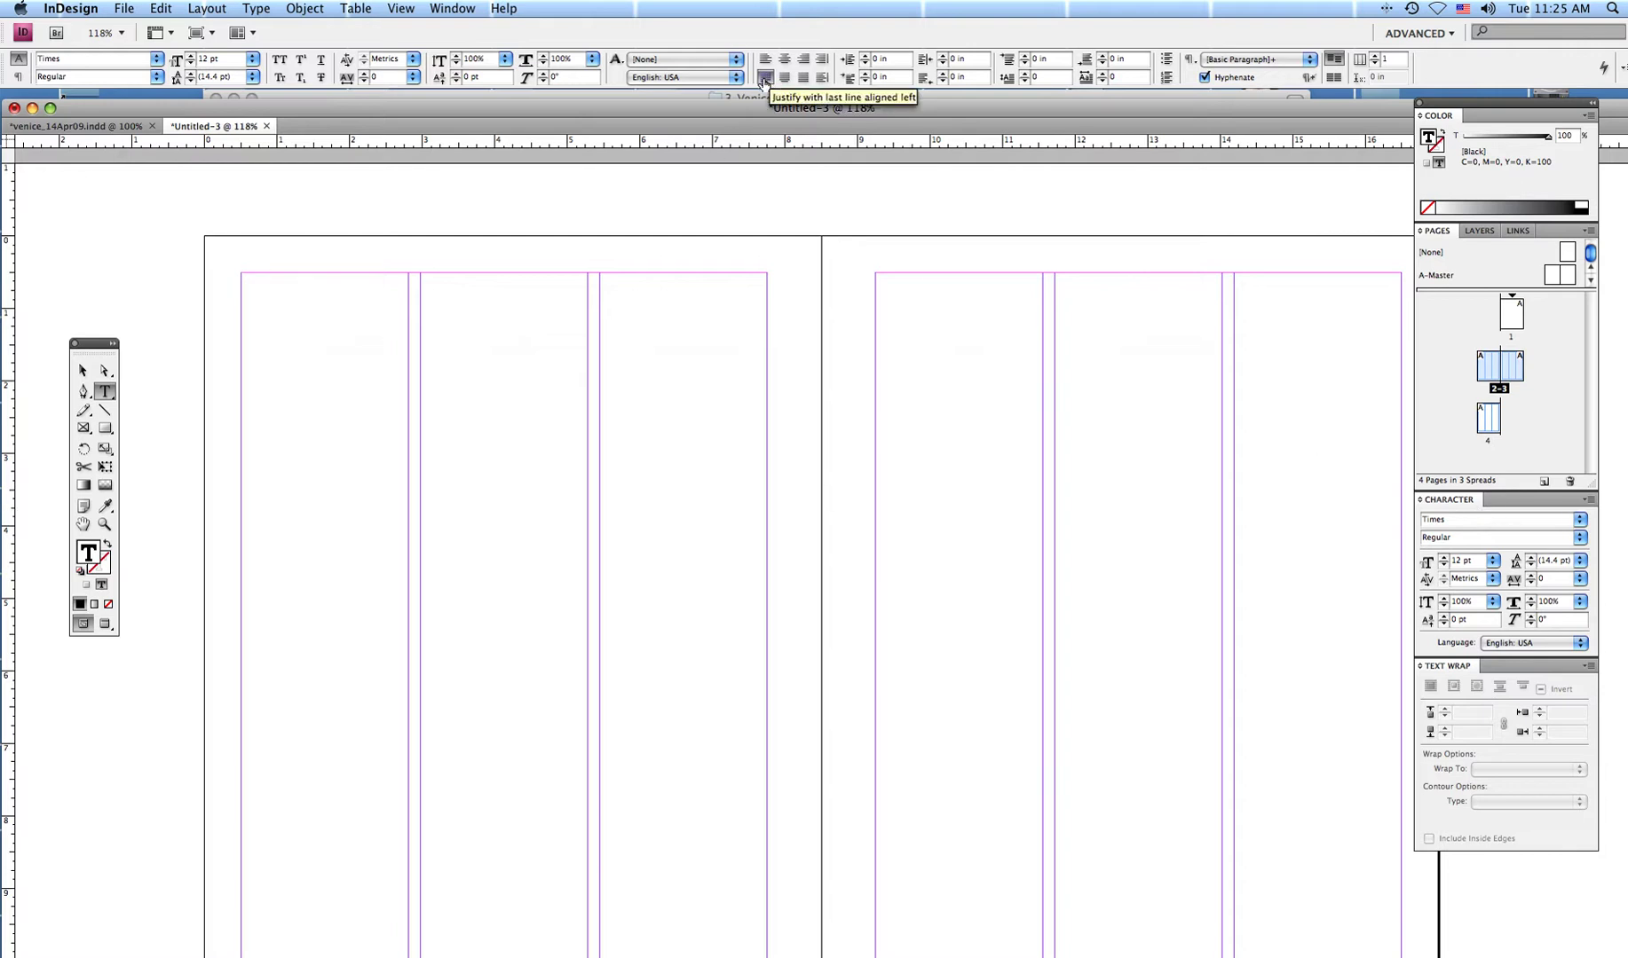
{"action": "left_click", "coordinate": [434, 331], "text": "super"}
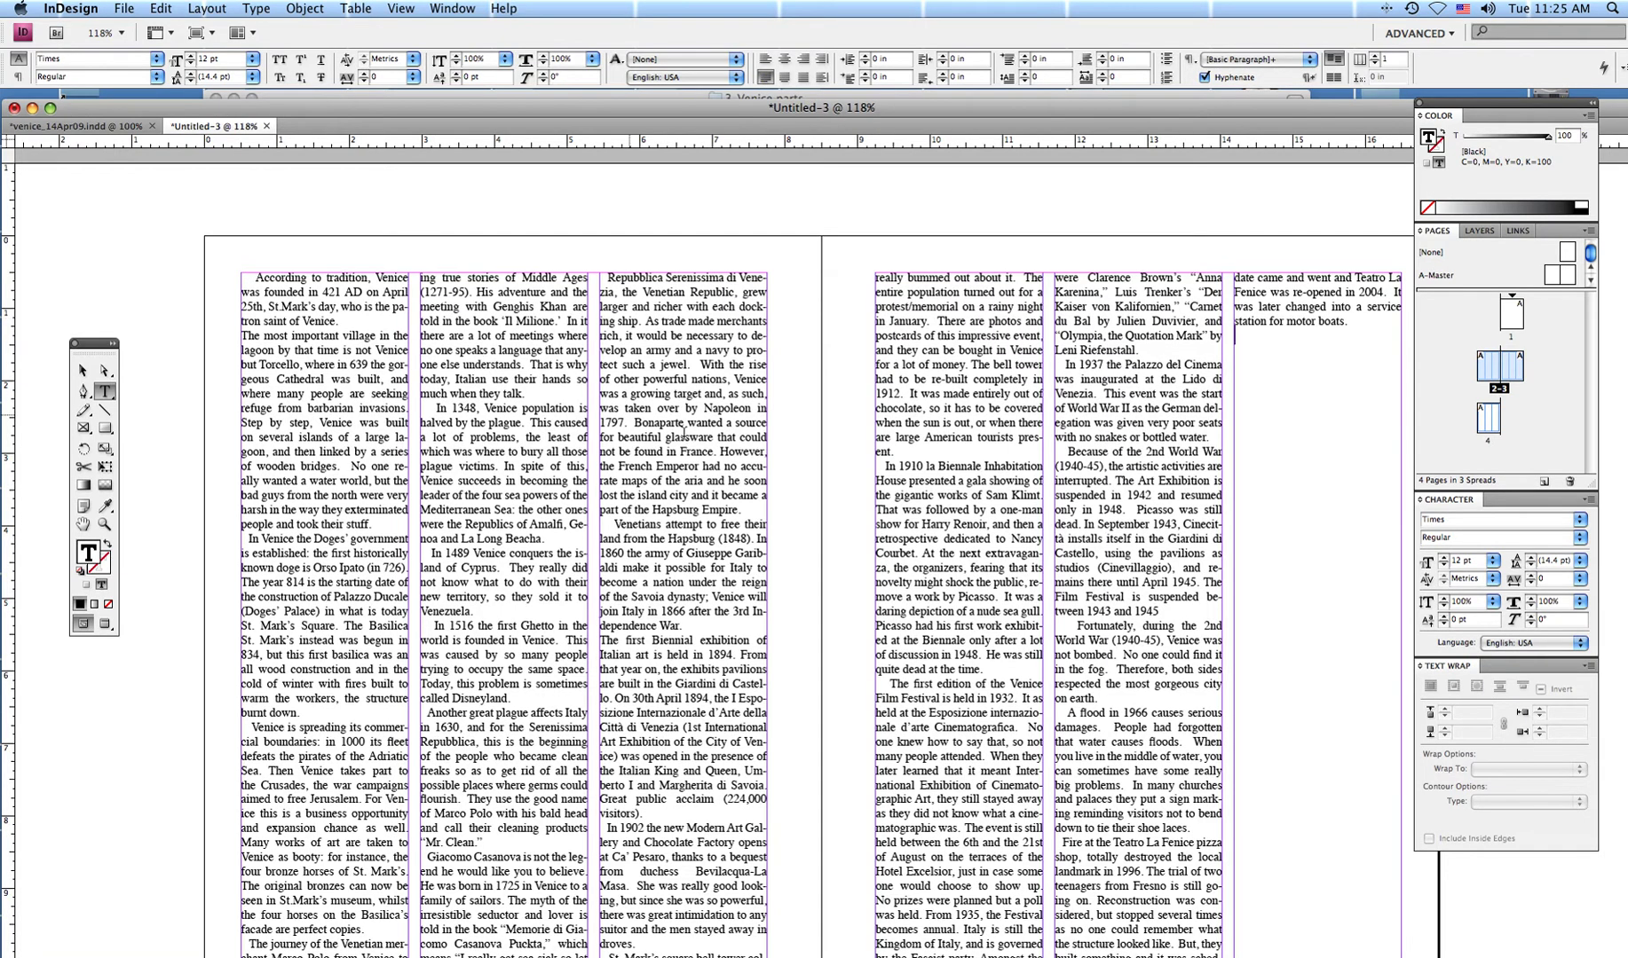
Check how the text flows across the threaded pages and examine page 2's first text column in the finished venice_14Apr09.indd layout.
{"action": "scroll", "coordinate": [840, 489], "scroll_direction": "down", "scroll_amount": 3}
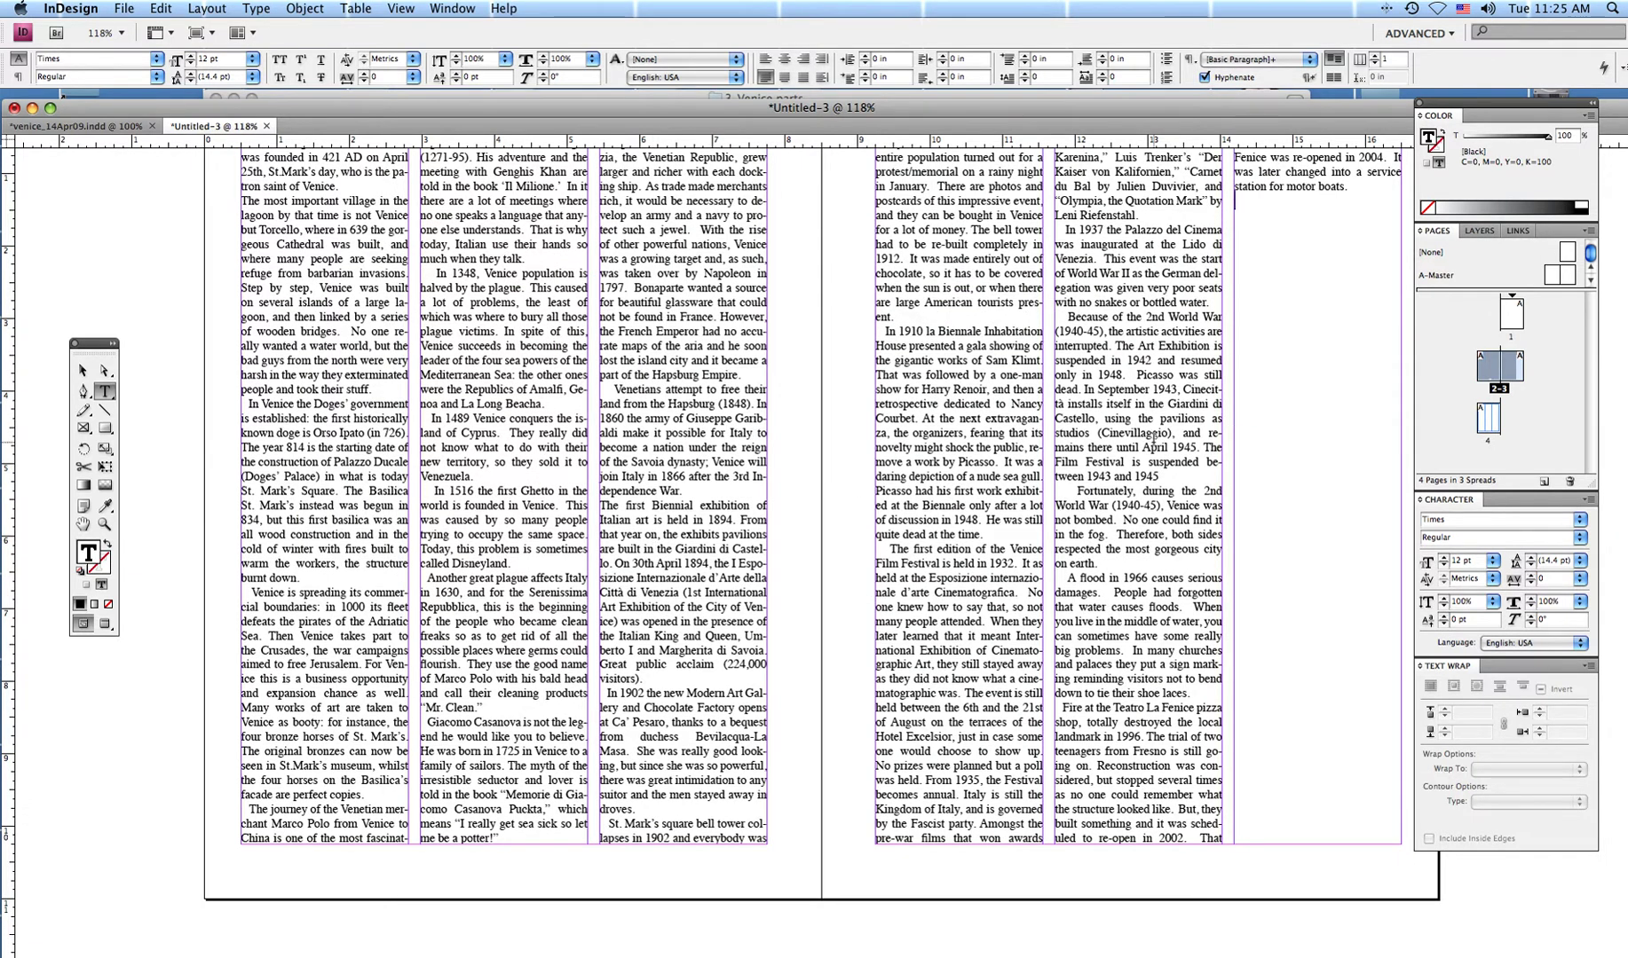
{"action": "scroll", "coordinate": [1154, 439], "scroll_direction": "down", "scroll_amount": 10}
{"action": "scroll", "coordinate": [1154, 439], "scroll_direction": "up", "scroll_amount": 11}
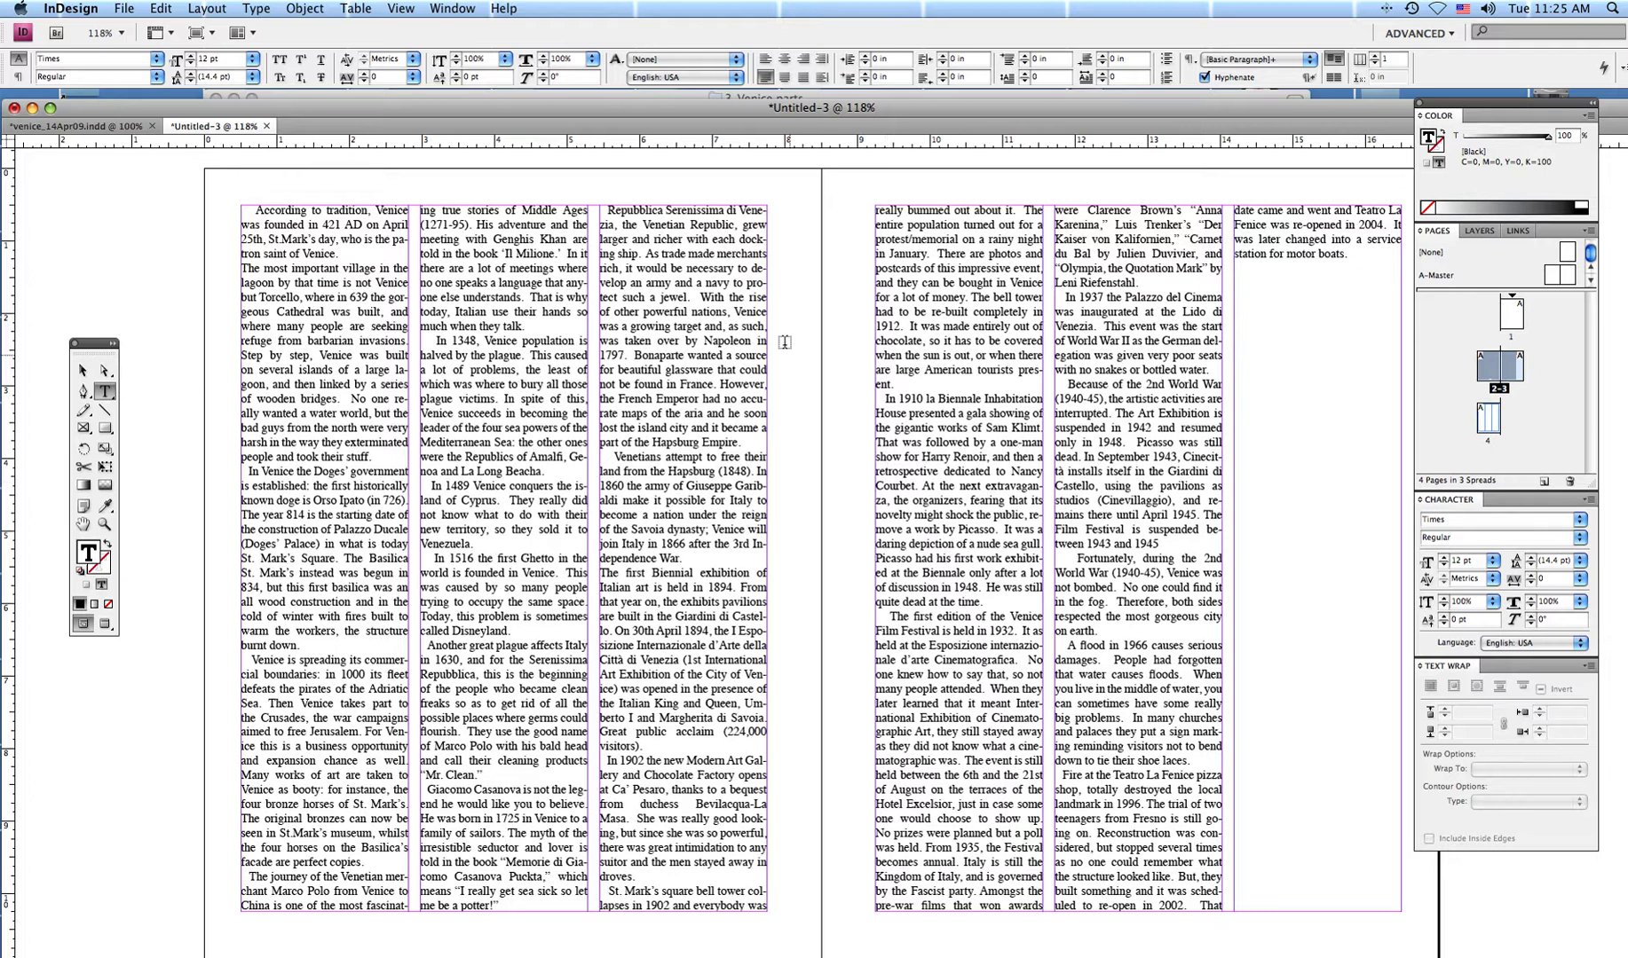
{"action": "left_click", "coordinate": [109, 129]}
{"action": "scroll", "coordinate": [356, 393], "scroll_direction": "down", "scroll_amount": 15}
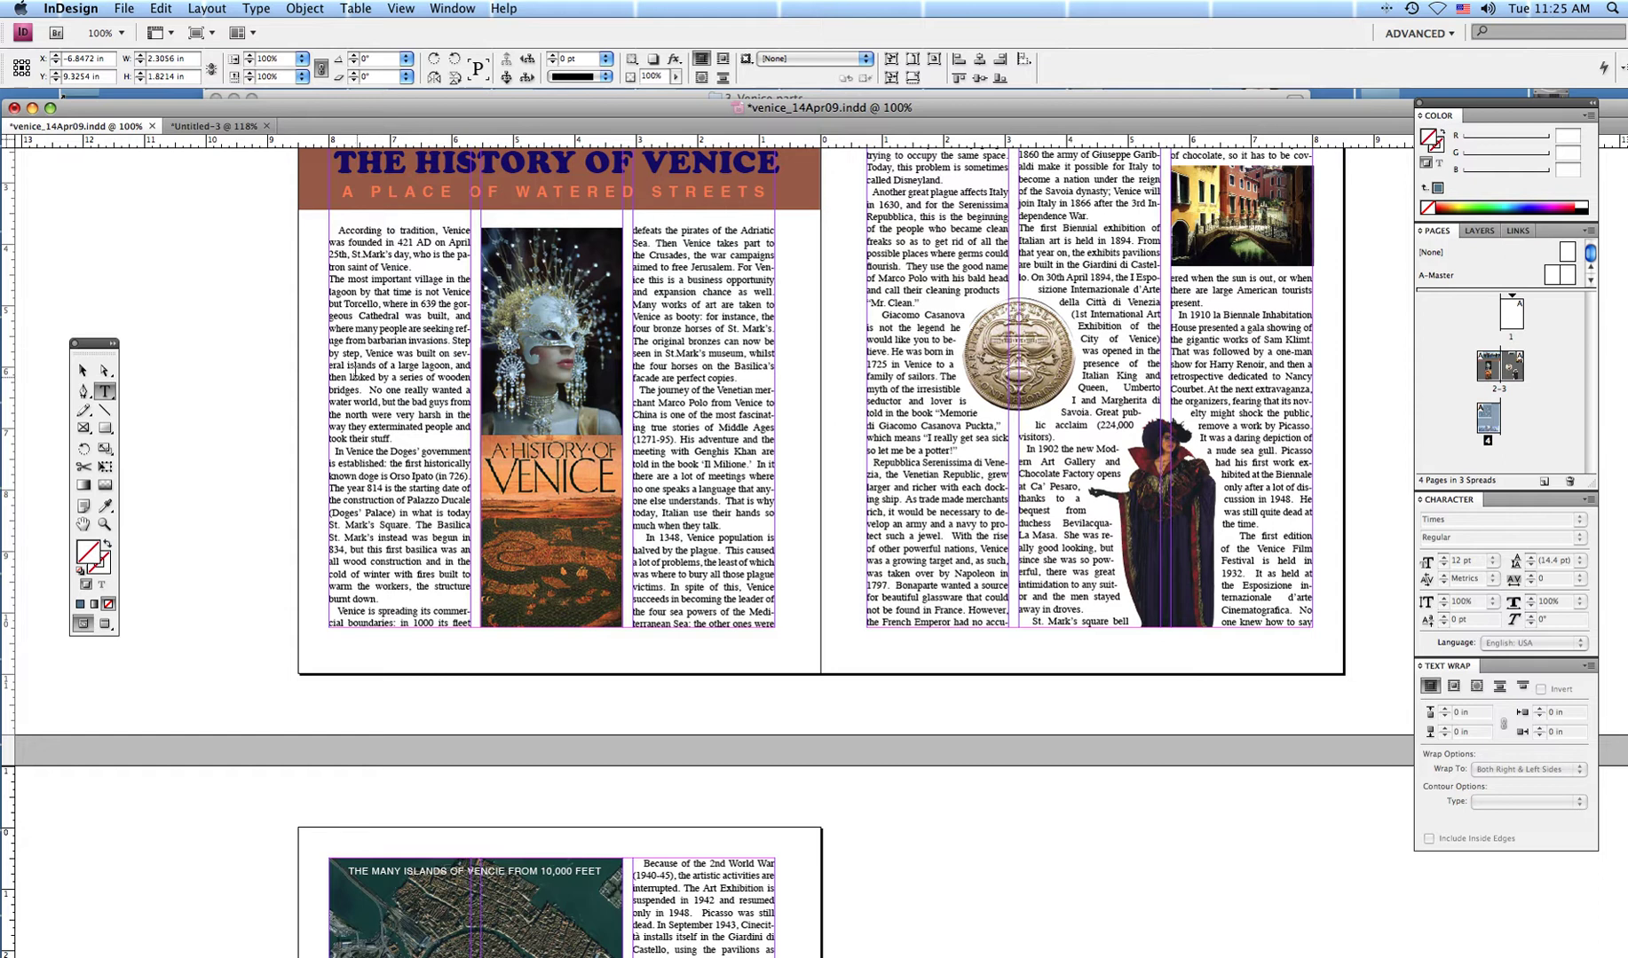
{"action": "left_click", "coordinate": [336, 232]}
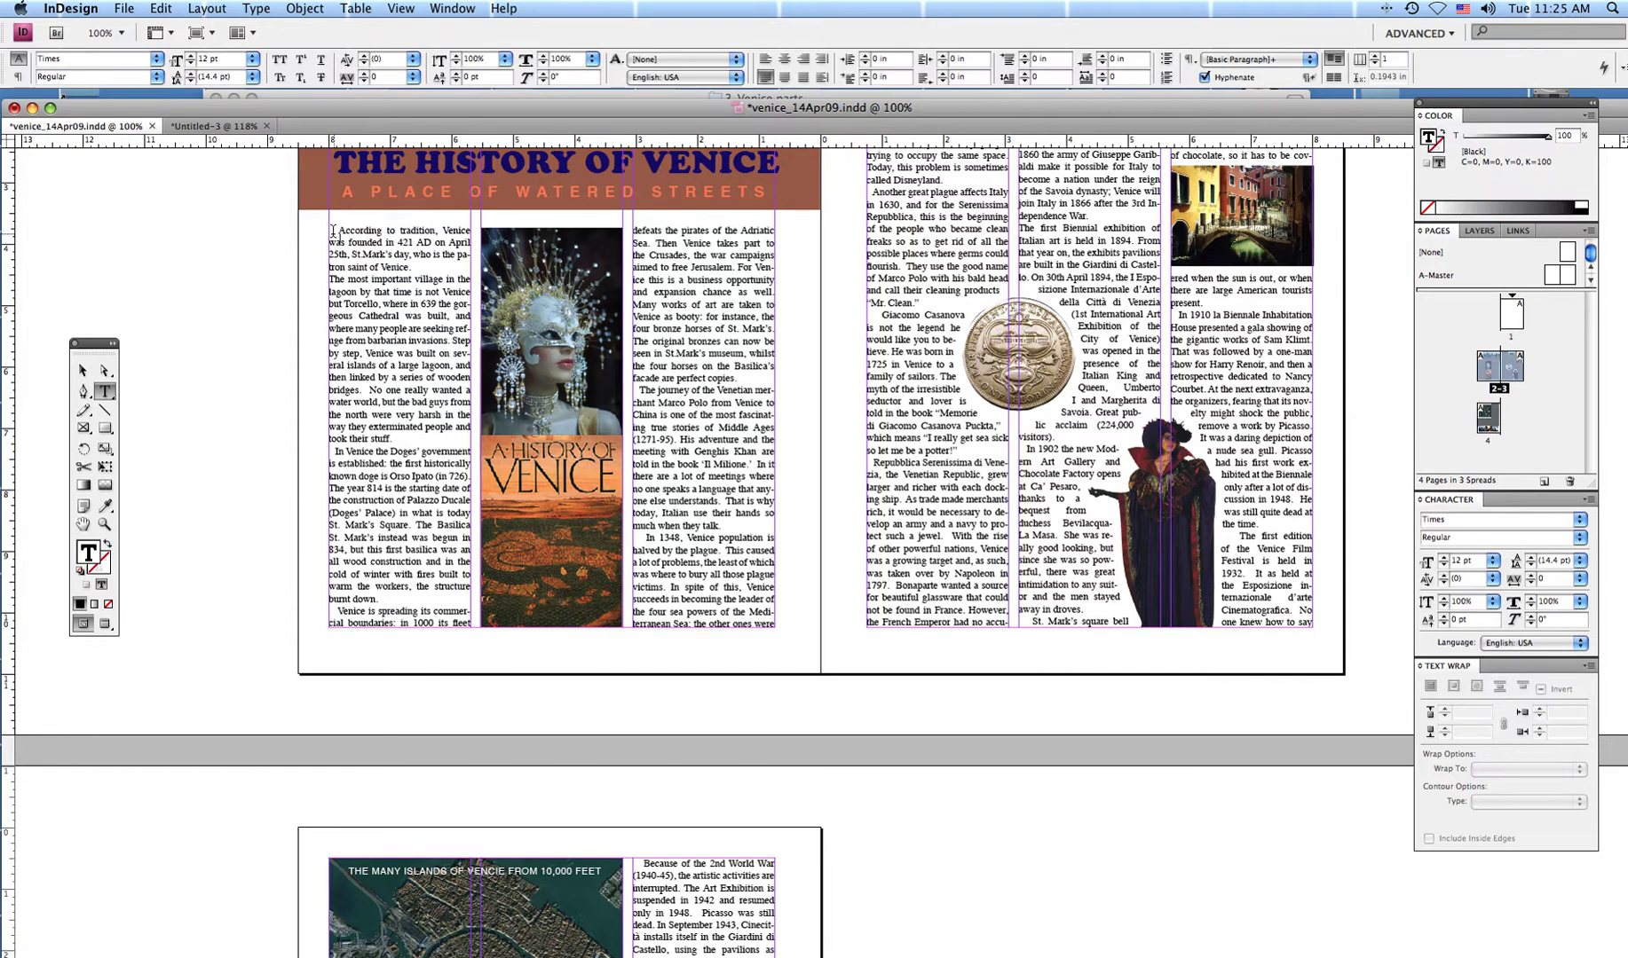
{"action": "left_click_drag", "start_coordinate": [331, 231], "coordinate": [468, 628]}
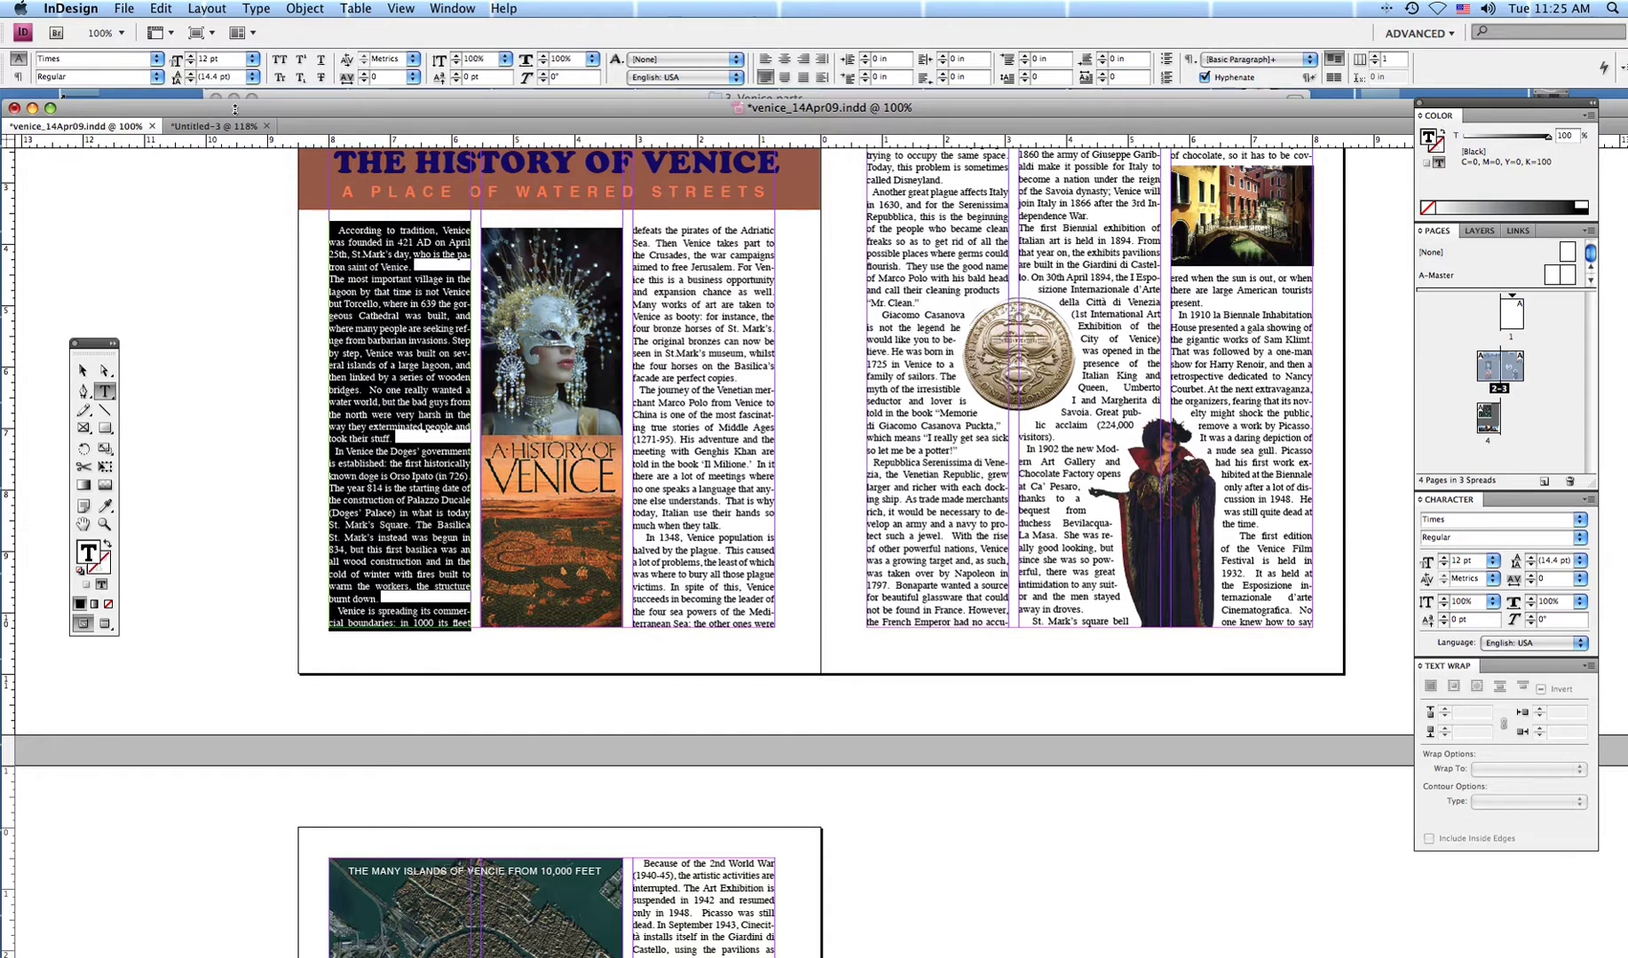
{"action": "left_click", "coordinate": [84, 370]}
{"action": "left_click", "coordinate": [254, 345]}
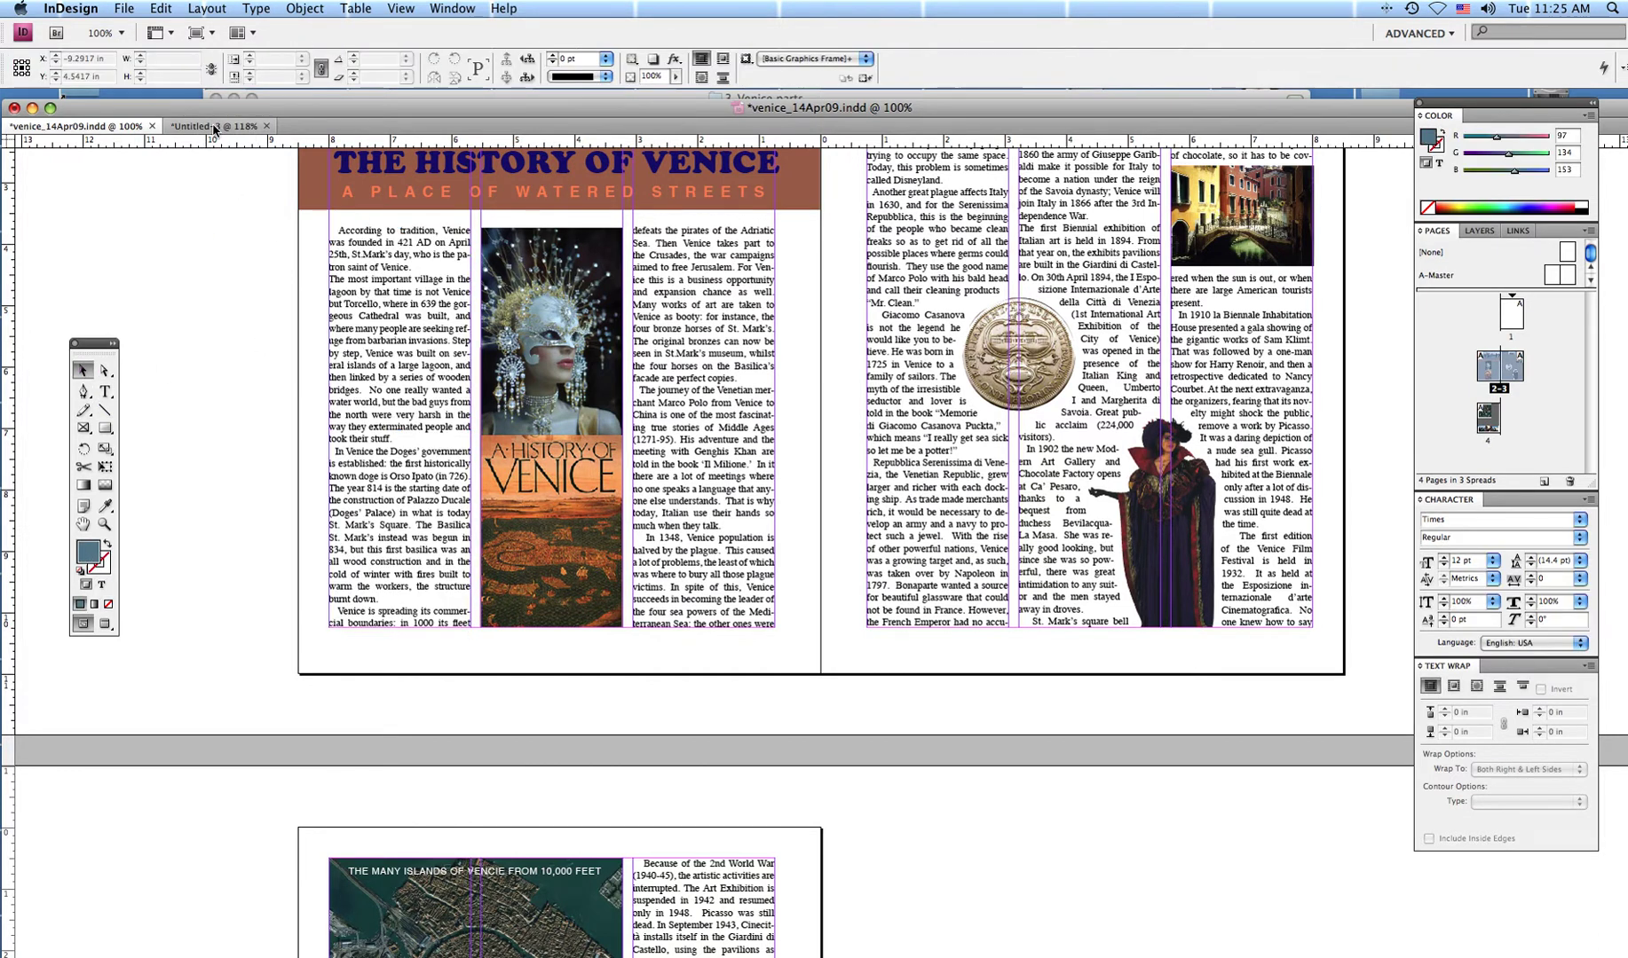
{"action": "left_click", "coordinate": [214, 130]}
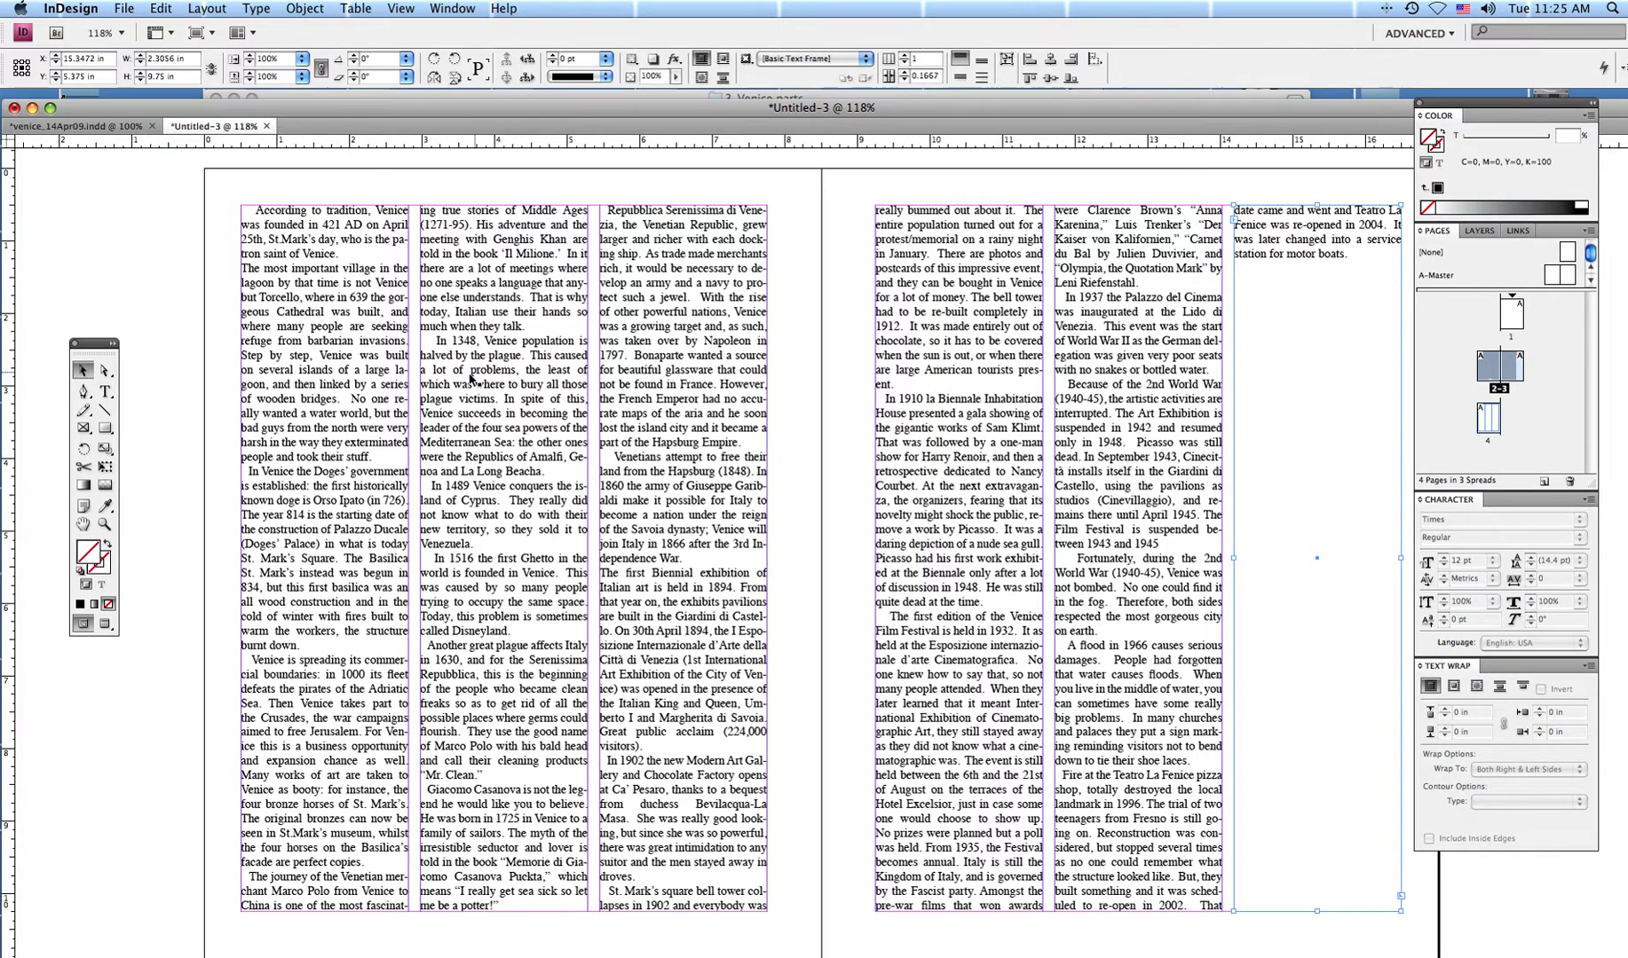
Shorten page 2's three text frames from the top to about 5.39 in high, leaving the upper part of the page empty.
{"action": "left_click", "coordinate": [340, 347]}
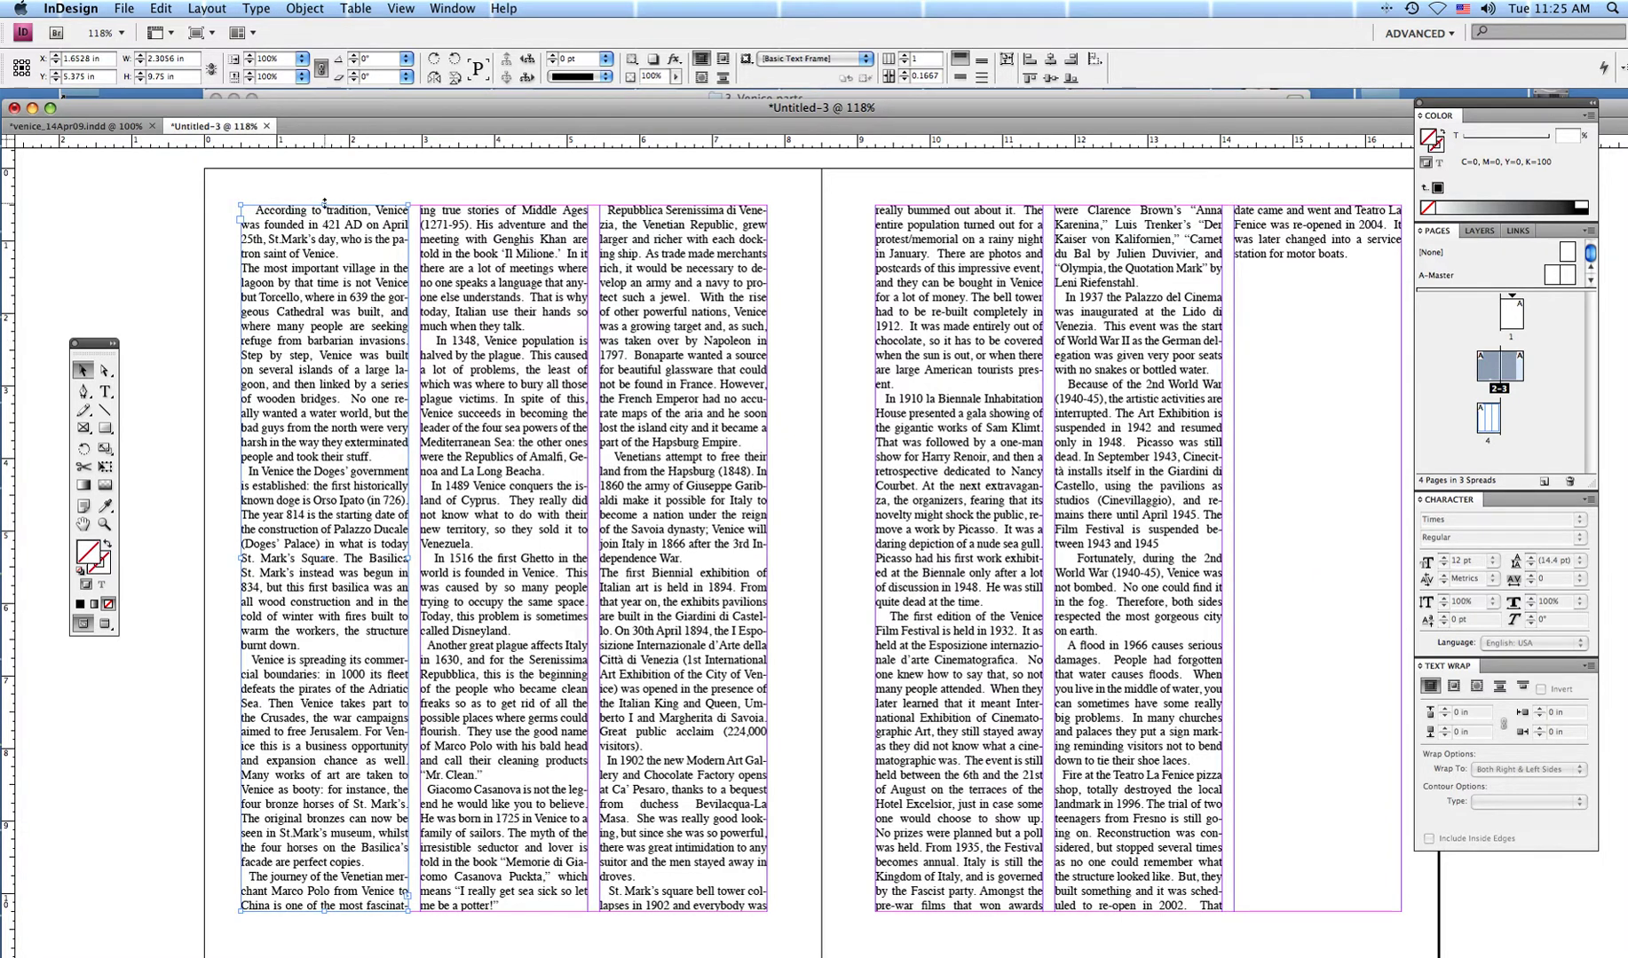
{"action": "left_click_drag", "start_coordinate": [324, 204], "coordinate": [340, 521]}
{"action": "left_click", "coordinate": [508, 210]}
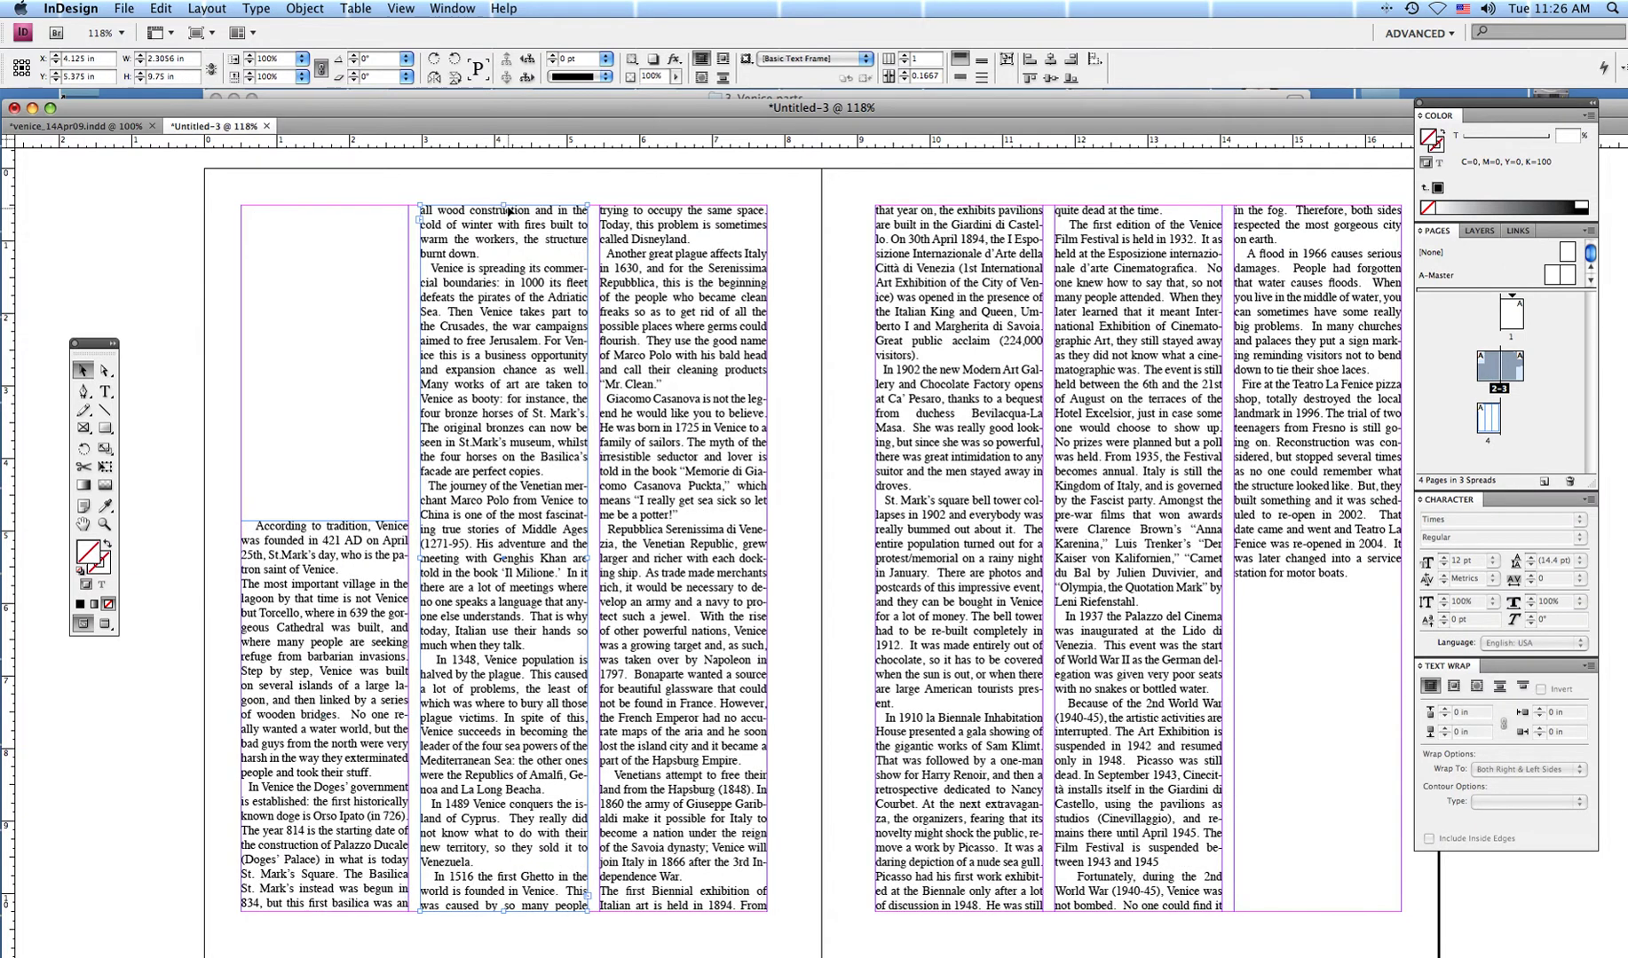
{"action": "left_click_drag", "start_coordinate": [508, 211], "coordinate": [510, 518]}
{"action": "left_click", "coordinate": [679, 227]}
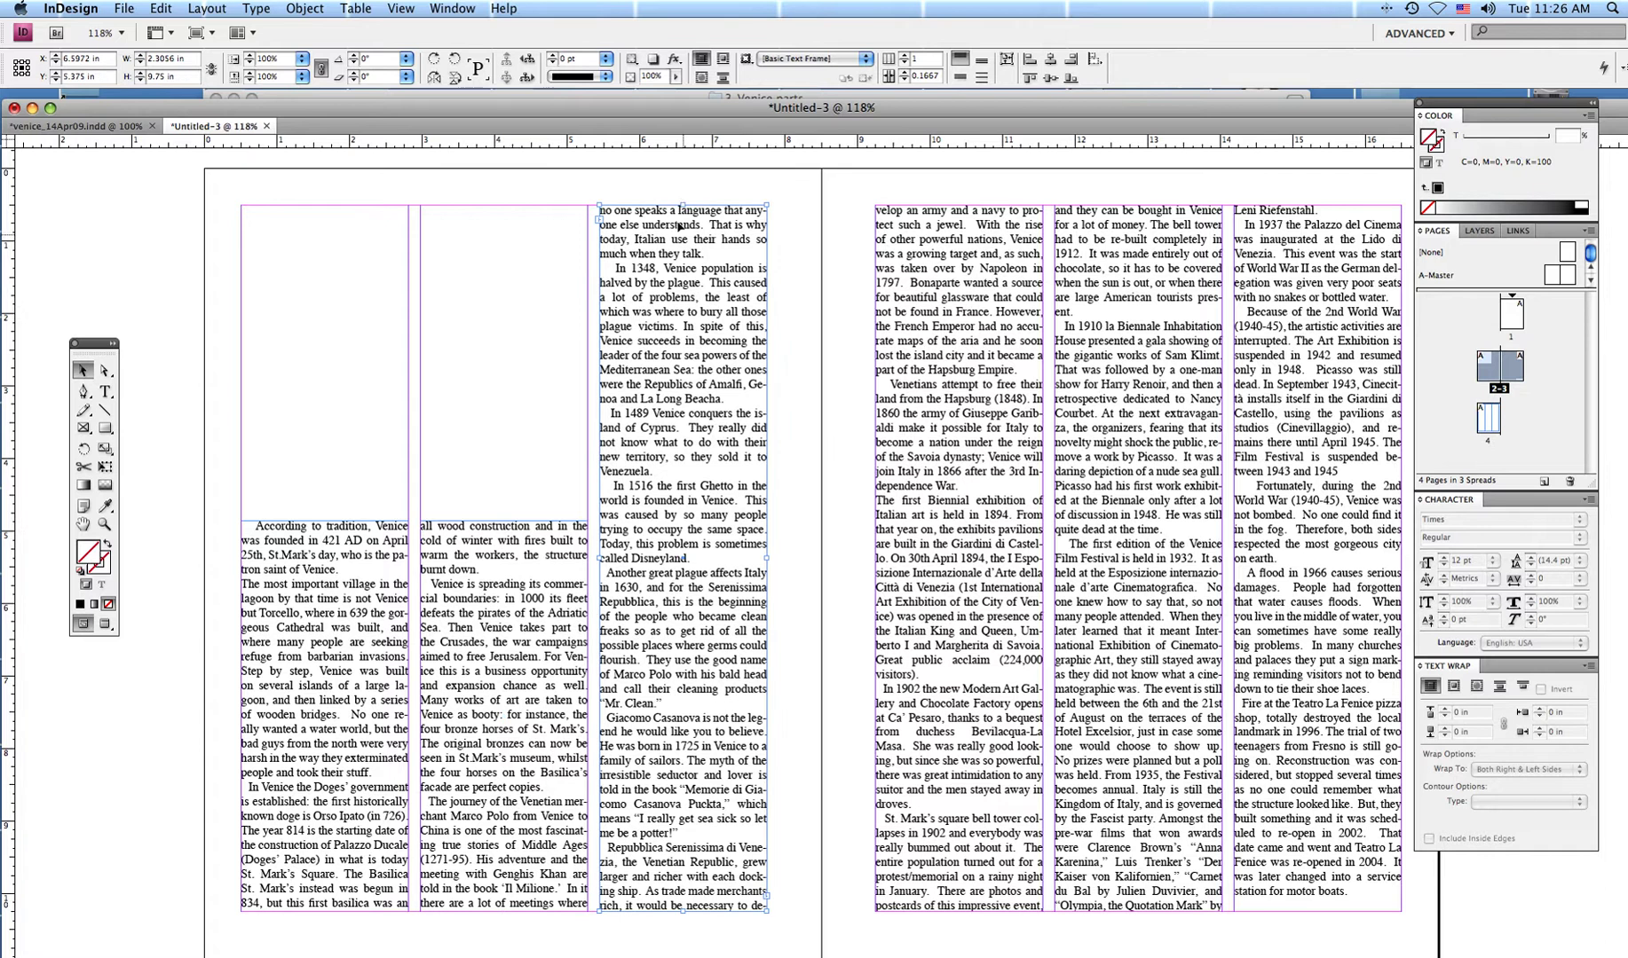
{"action": "left_click_drag", "start_coordinate": [682, 205], "coordinate": [685, 521]}
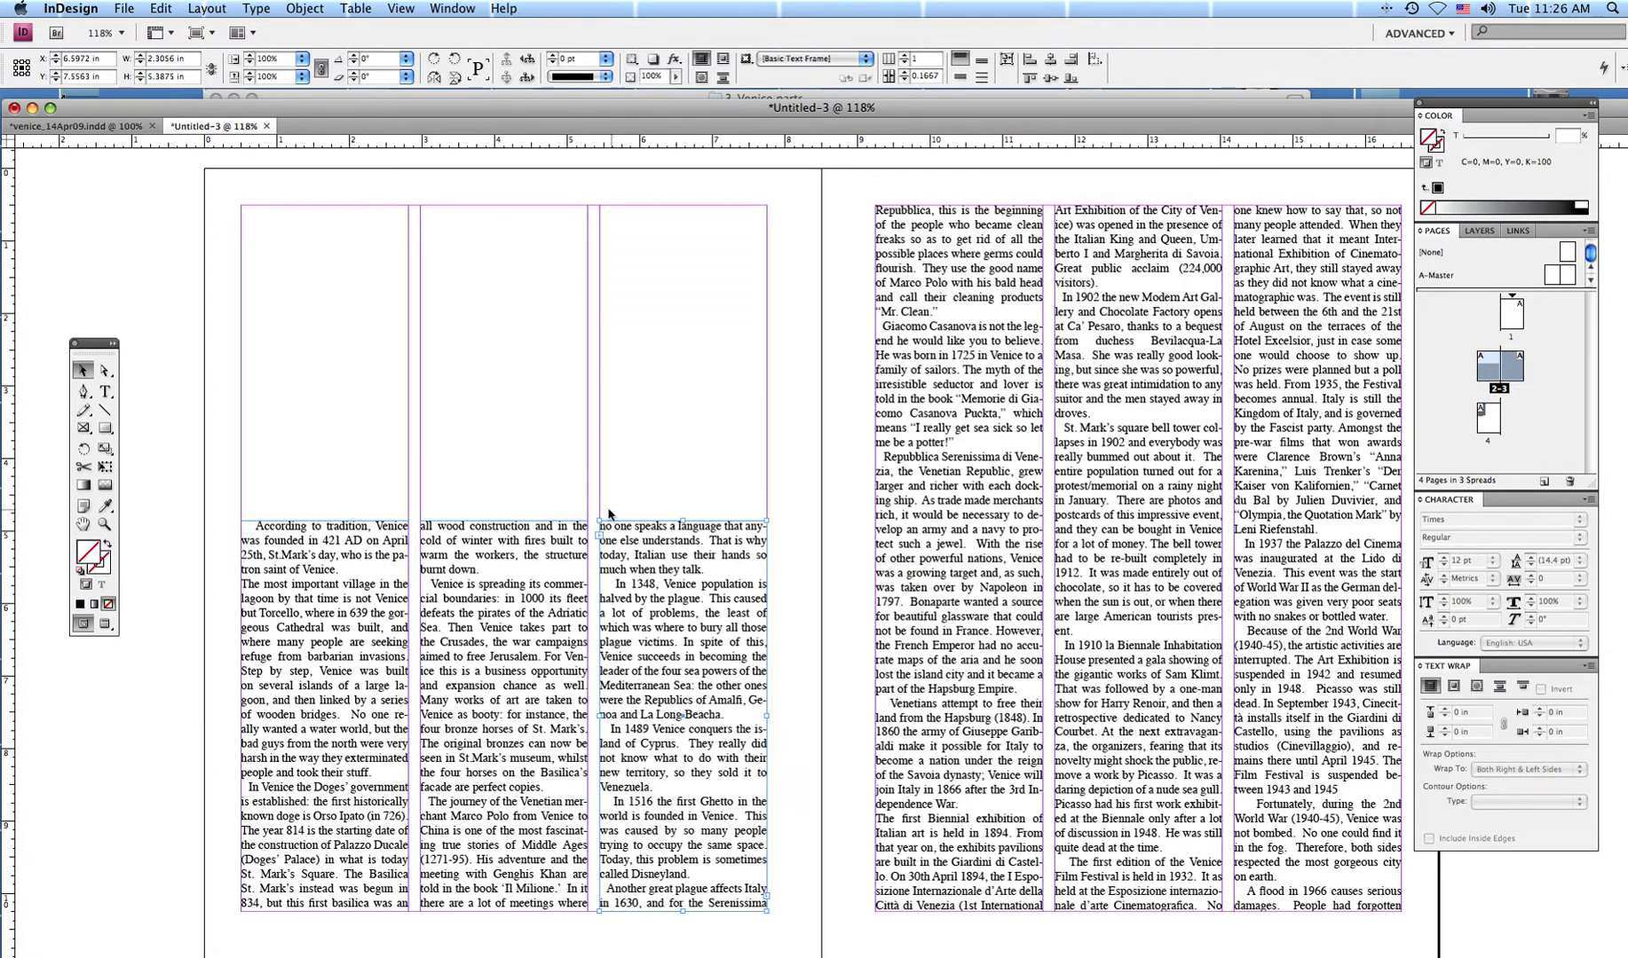
Draw a graphic frame about 7.25 by 3.44 in across all three columns above page 2's text and place venice_bay_2.tif in it.
{"action": "left_click", "coordinate": [85, 429]}
{"action": "left_click_drag", "start_coordinate": [242, 207], "coordinate": [765, 455]}
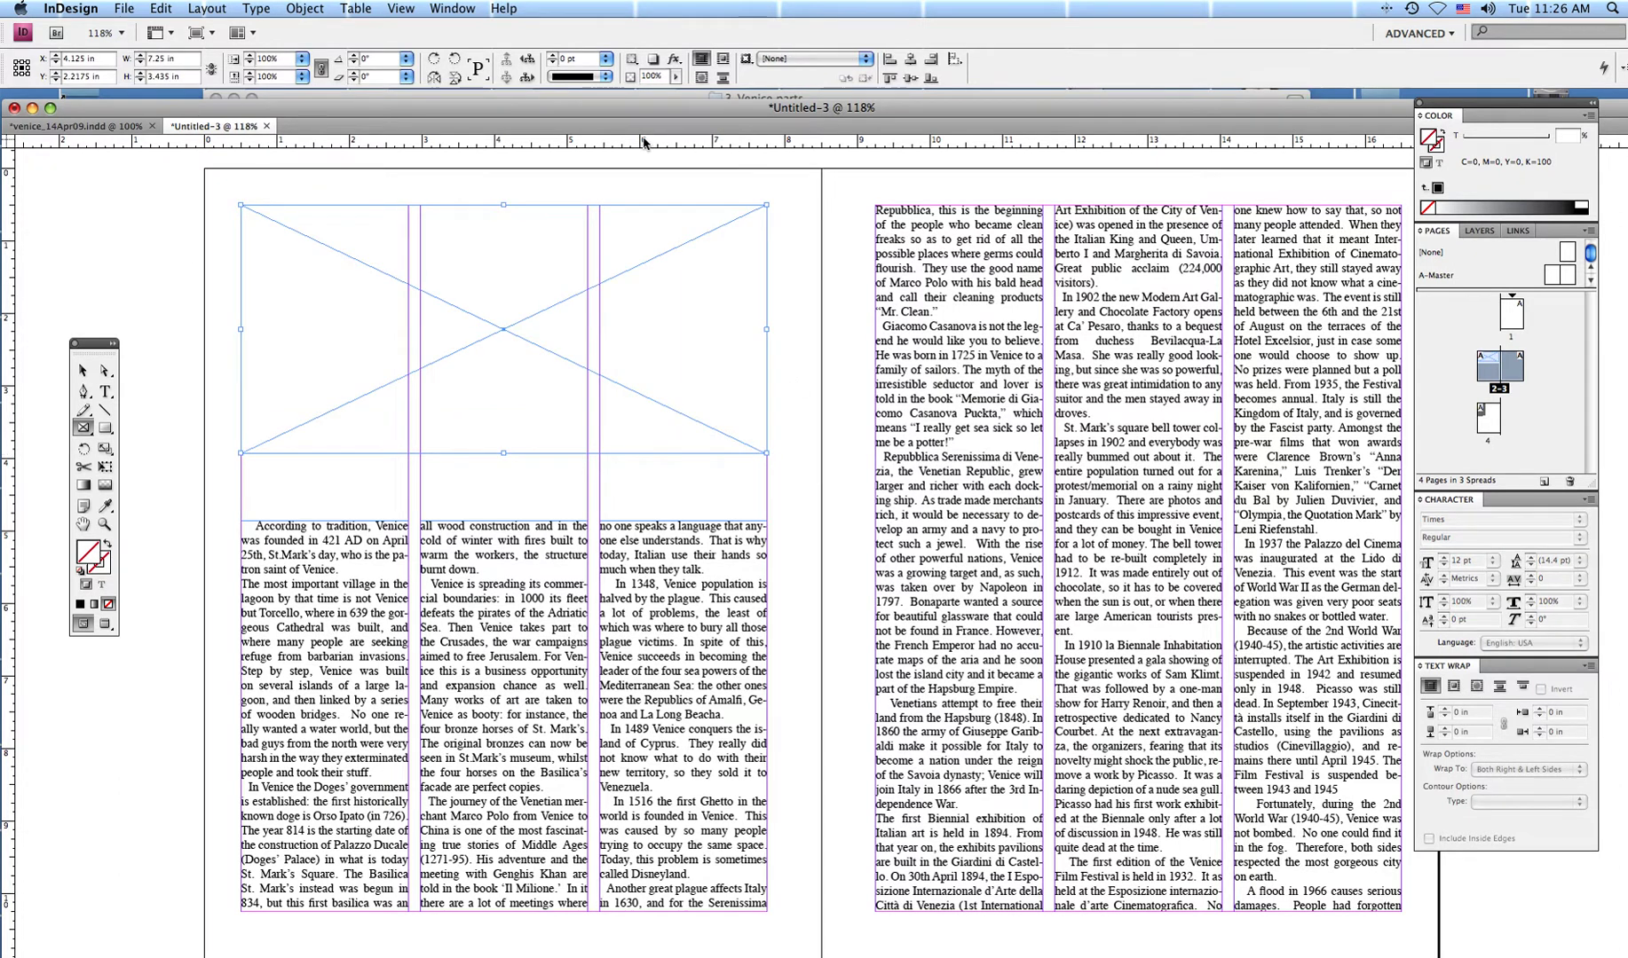
{"action": "key", "text": "F11"}
{"action": "key", "text": "F11"}
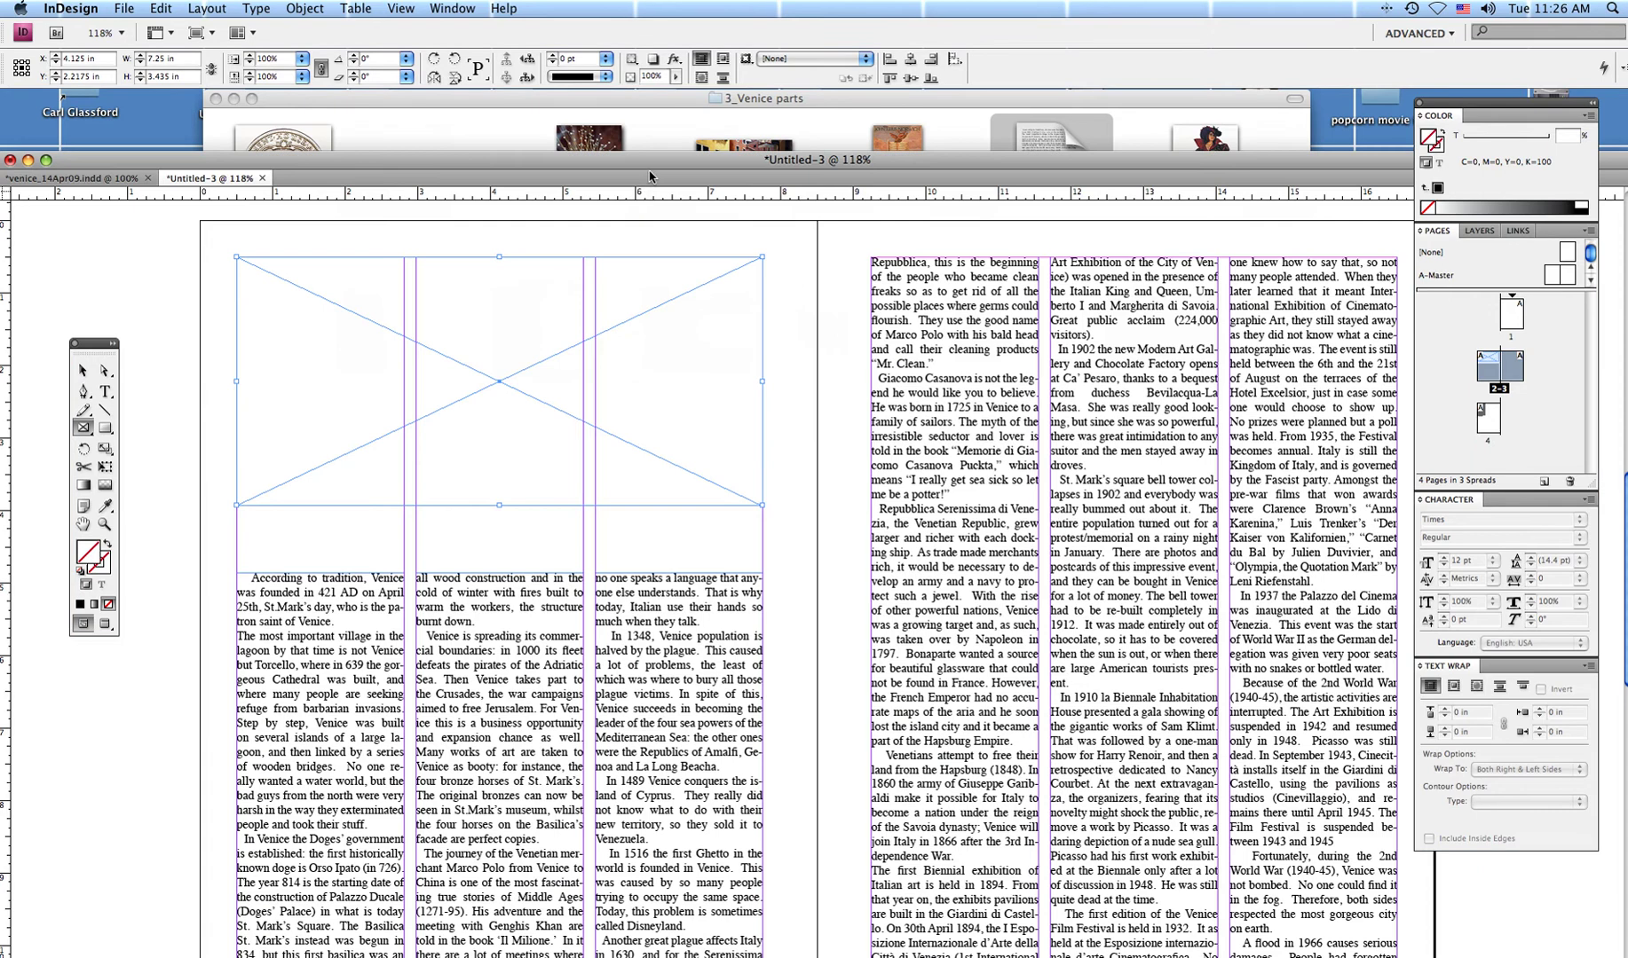
{"action": "left_click_drag", "start_coordinate": [649, 176], "coordinate": [691, 426]}
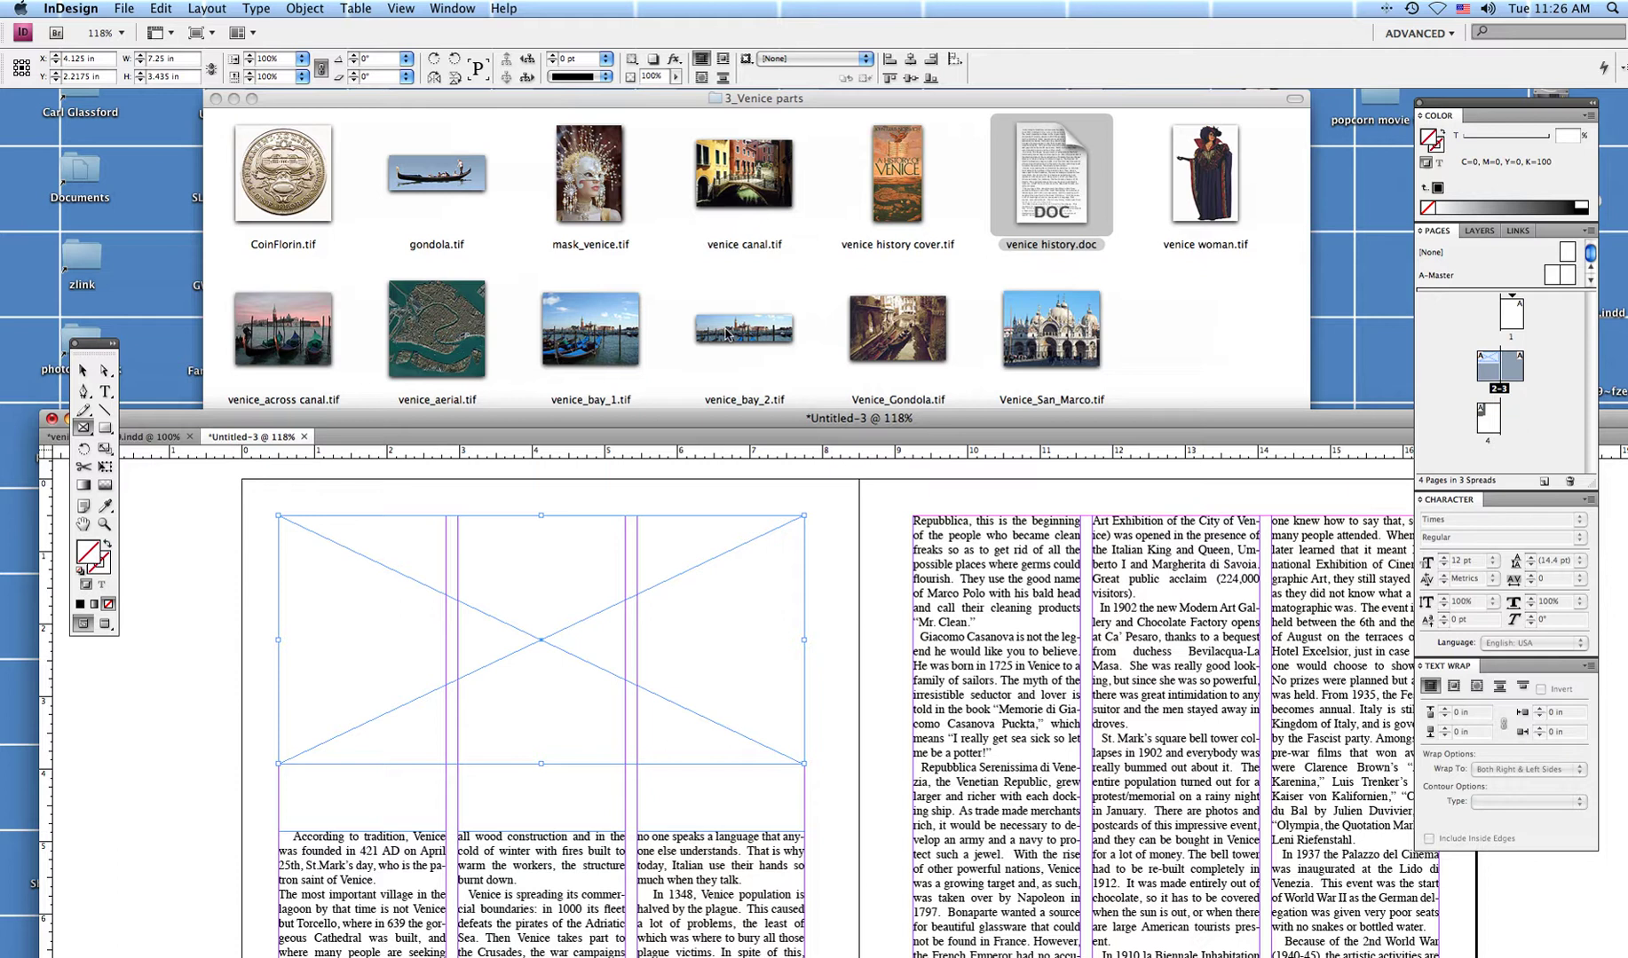
{"action": "left_click_drag", "start_coordinate": [759, 333], "coordinate": [646, 665]}
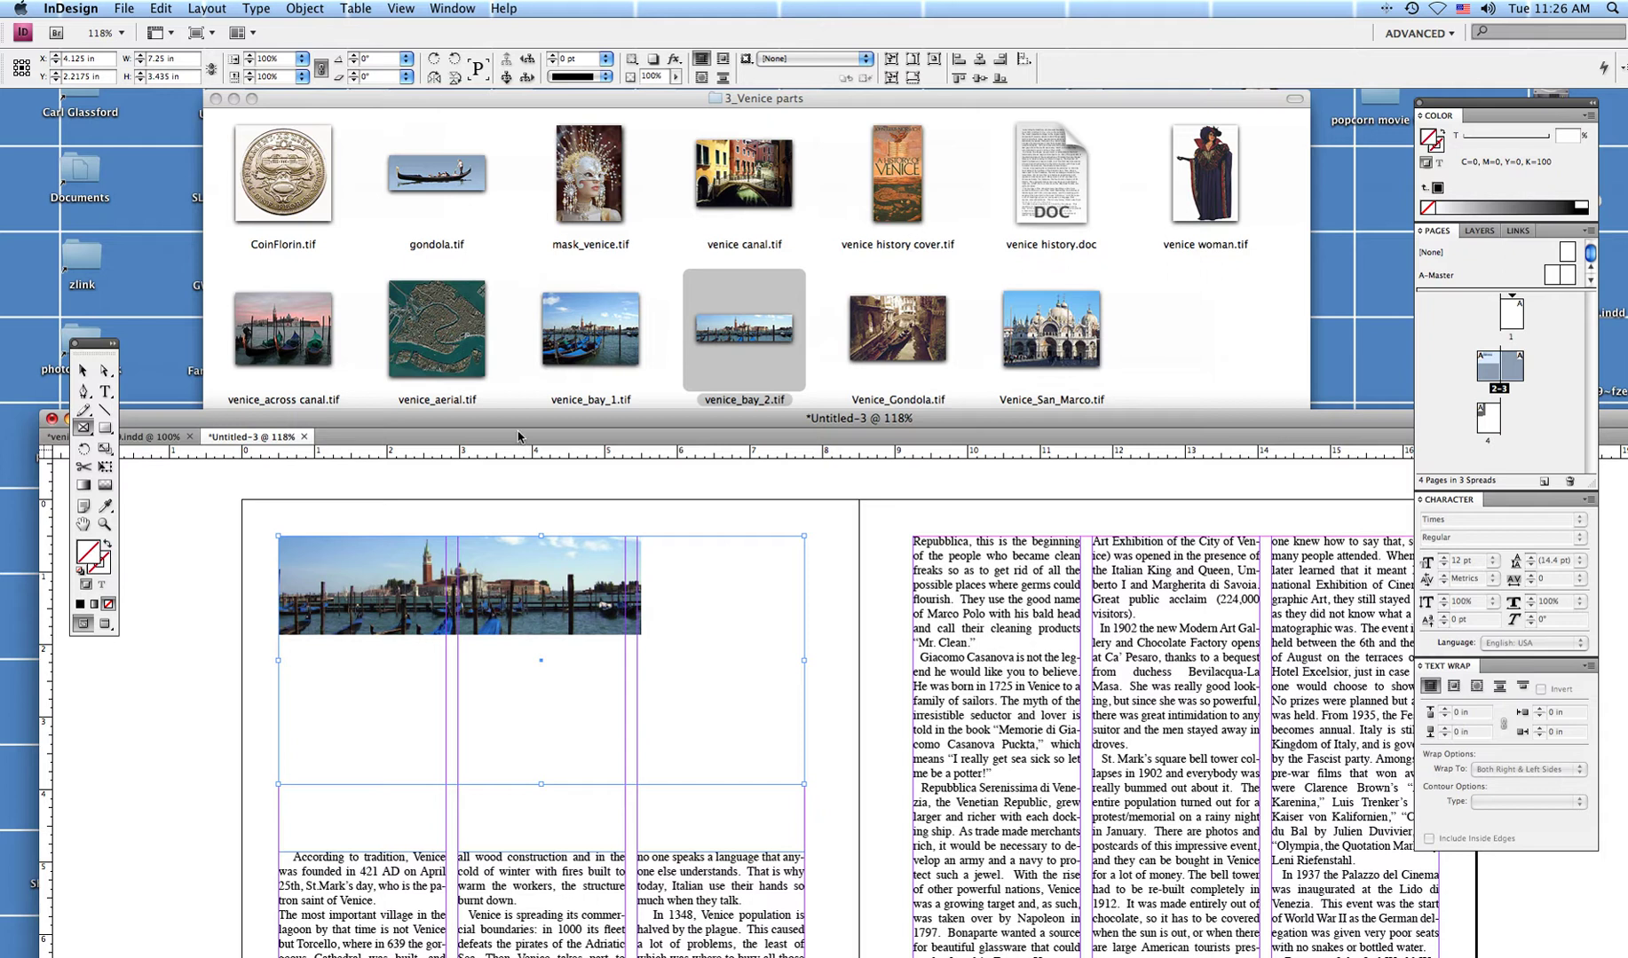
{"action": "left_click_drag", "start_coordinate": [514, 427], "coordinate": [501, 122]}
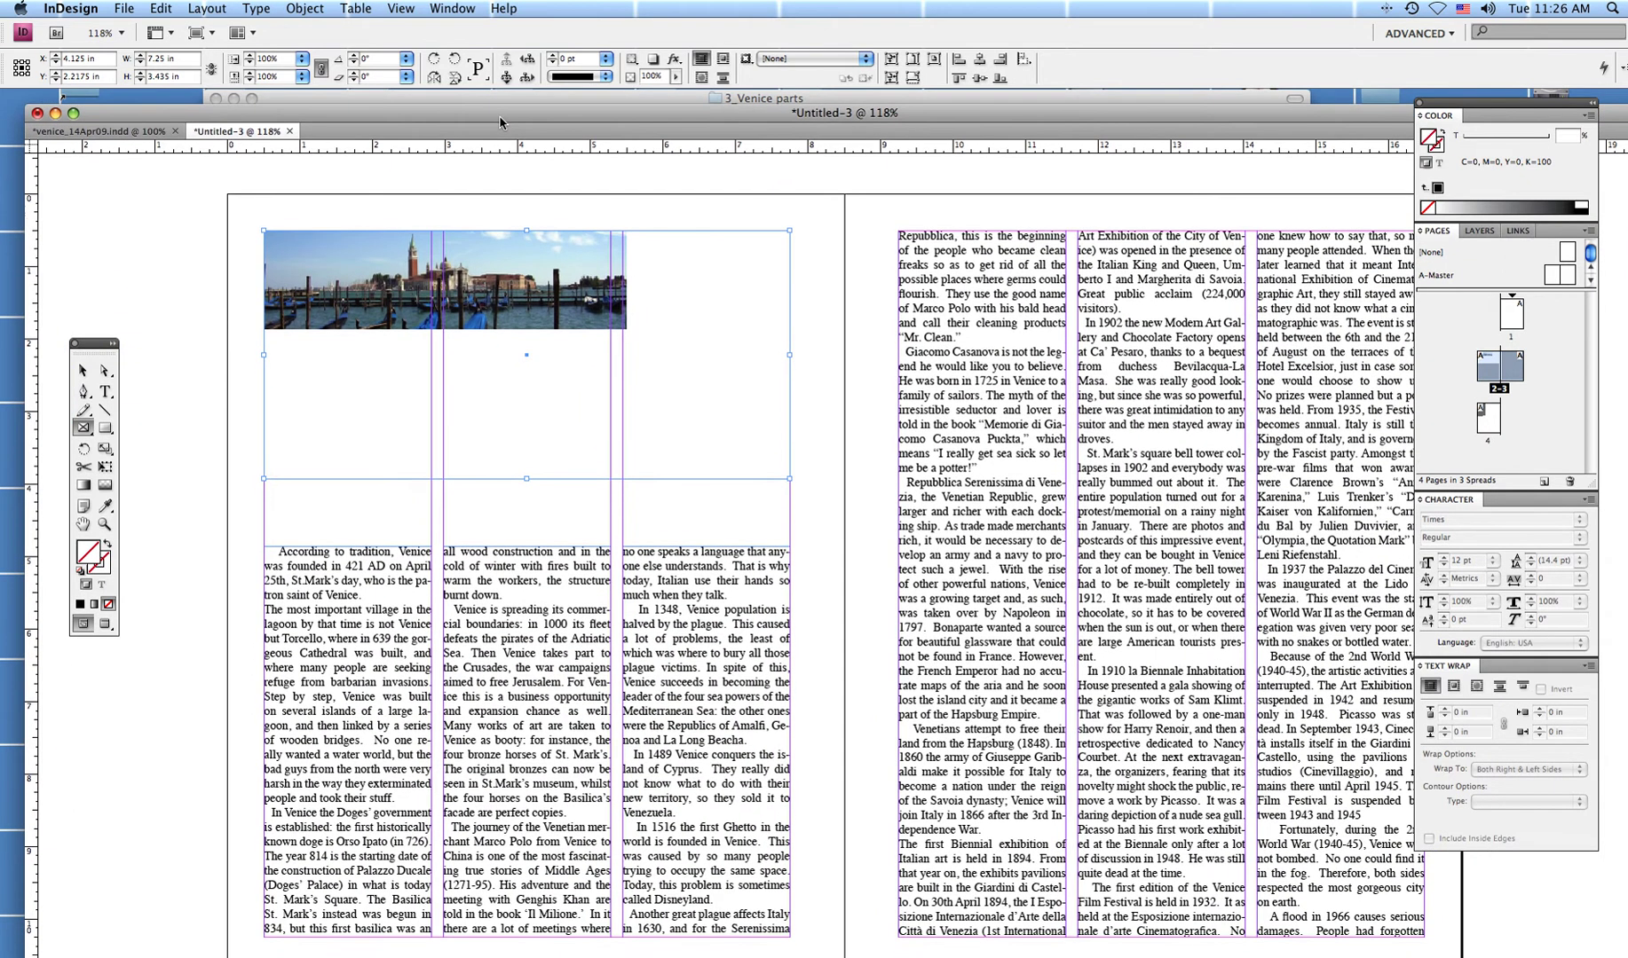
Enlarge the bay picture inside its frame to about 7.25 by 1.97 in so it spans all three columns.
{"action": "left_click", "coordinate": [105, 371]}
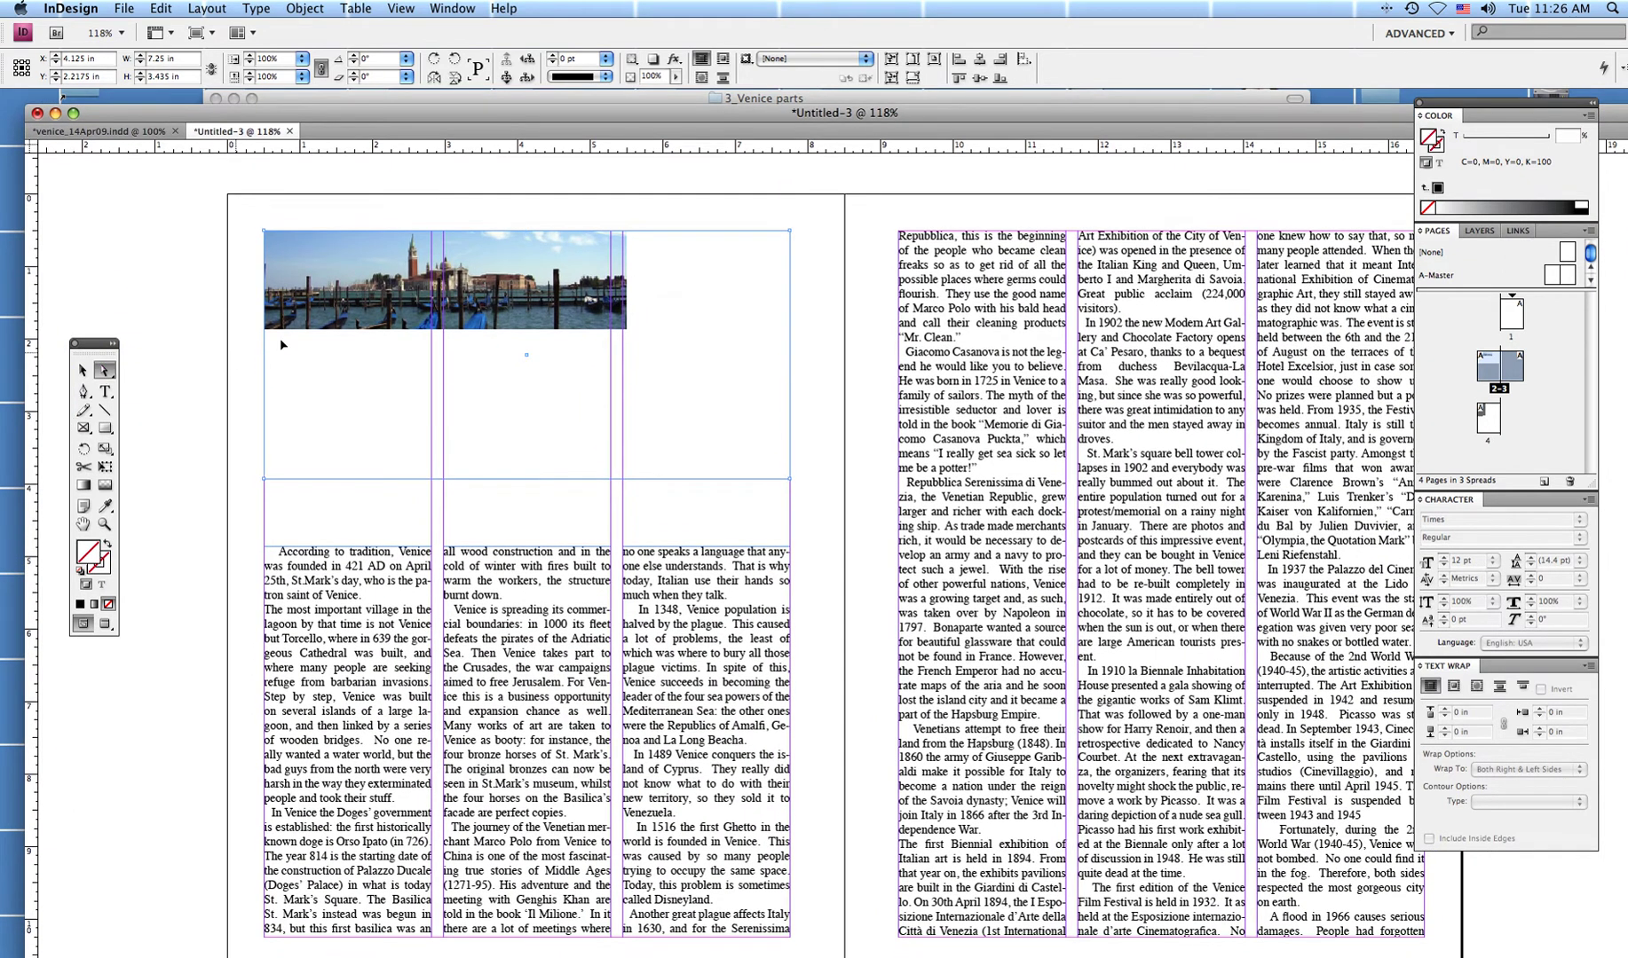
{"action": "left_click", "coordinate": [355, 315]}
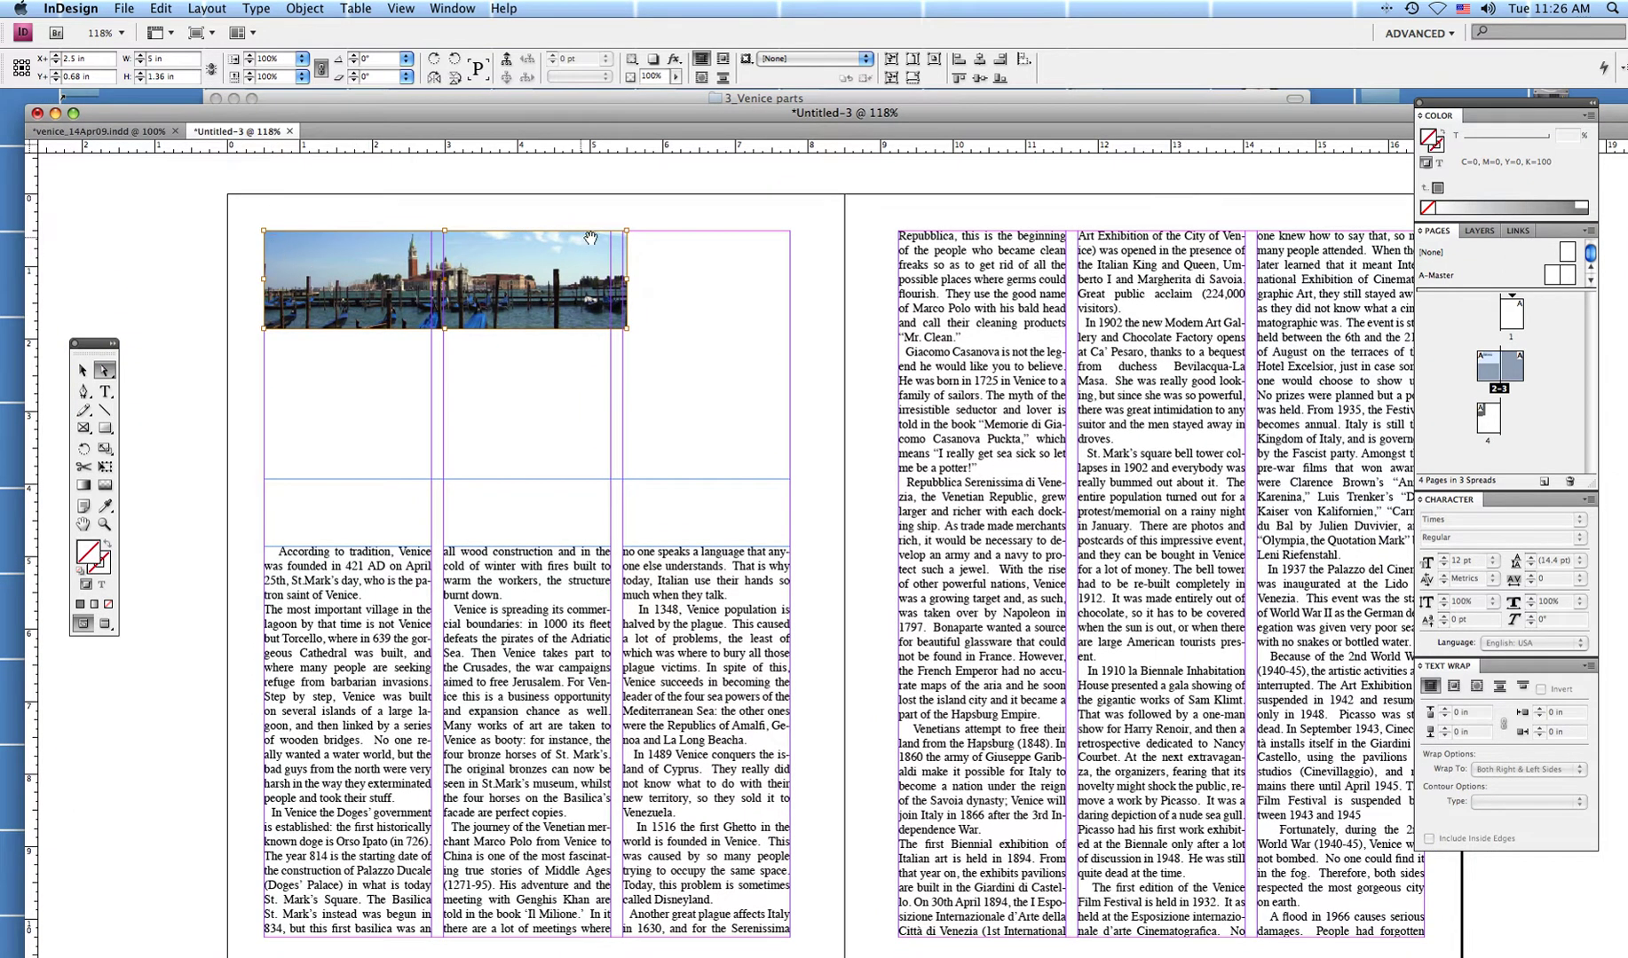
{"action": "left_click_drag", "start_coordinate": [628, 329], "coordinate": [699, 377]}
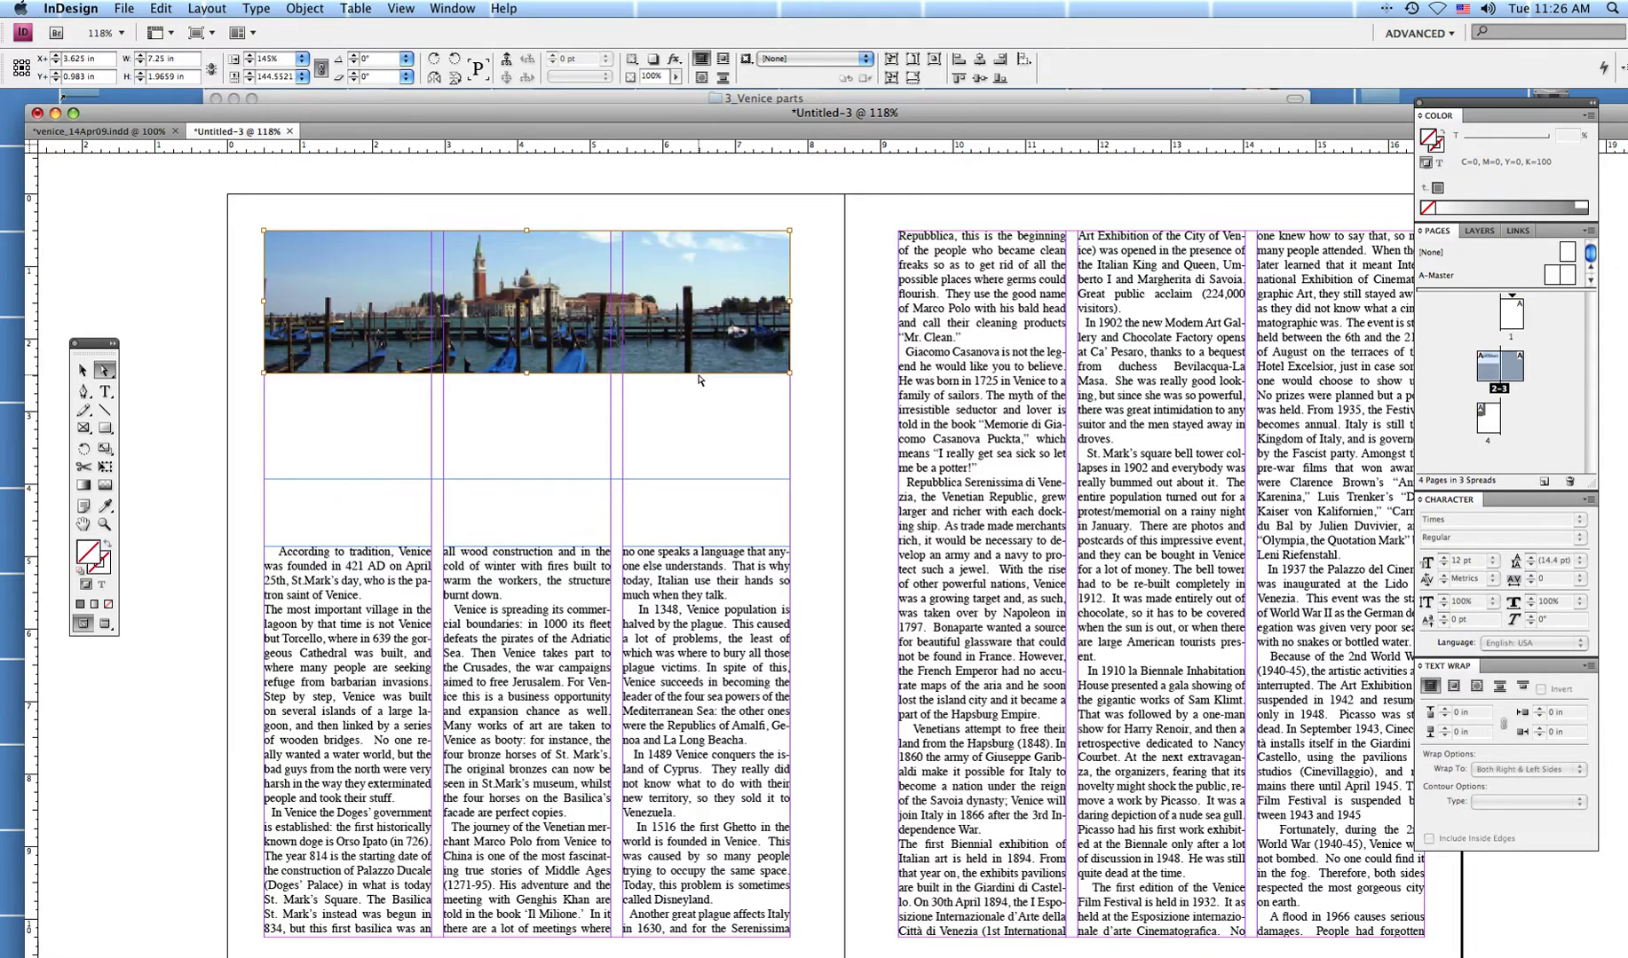
Move the picture frame past page 2's upper-left corner and extend it to the spine, about 8.67 by 4.11 in, following the finished layout.
{"action": "left_click", "coordinate": [82, 371]}
{"action": "left_click", "coordinate": [83, 373]}
{"action": "left_click", "coordinate": [98, 132]}
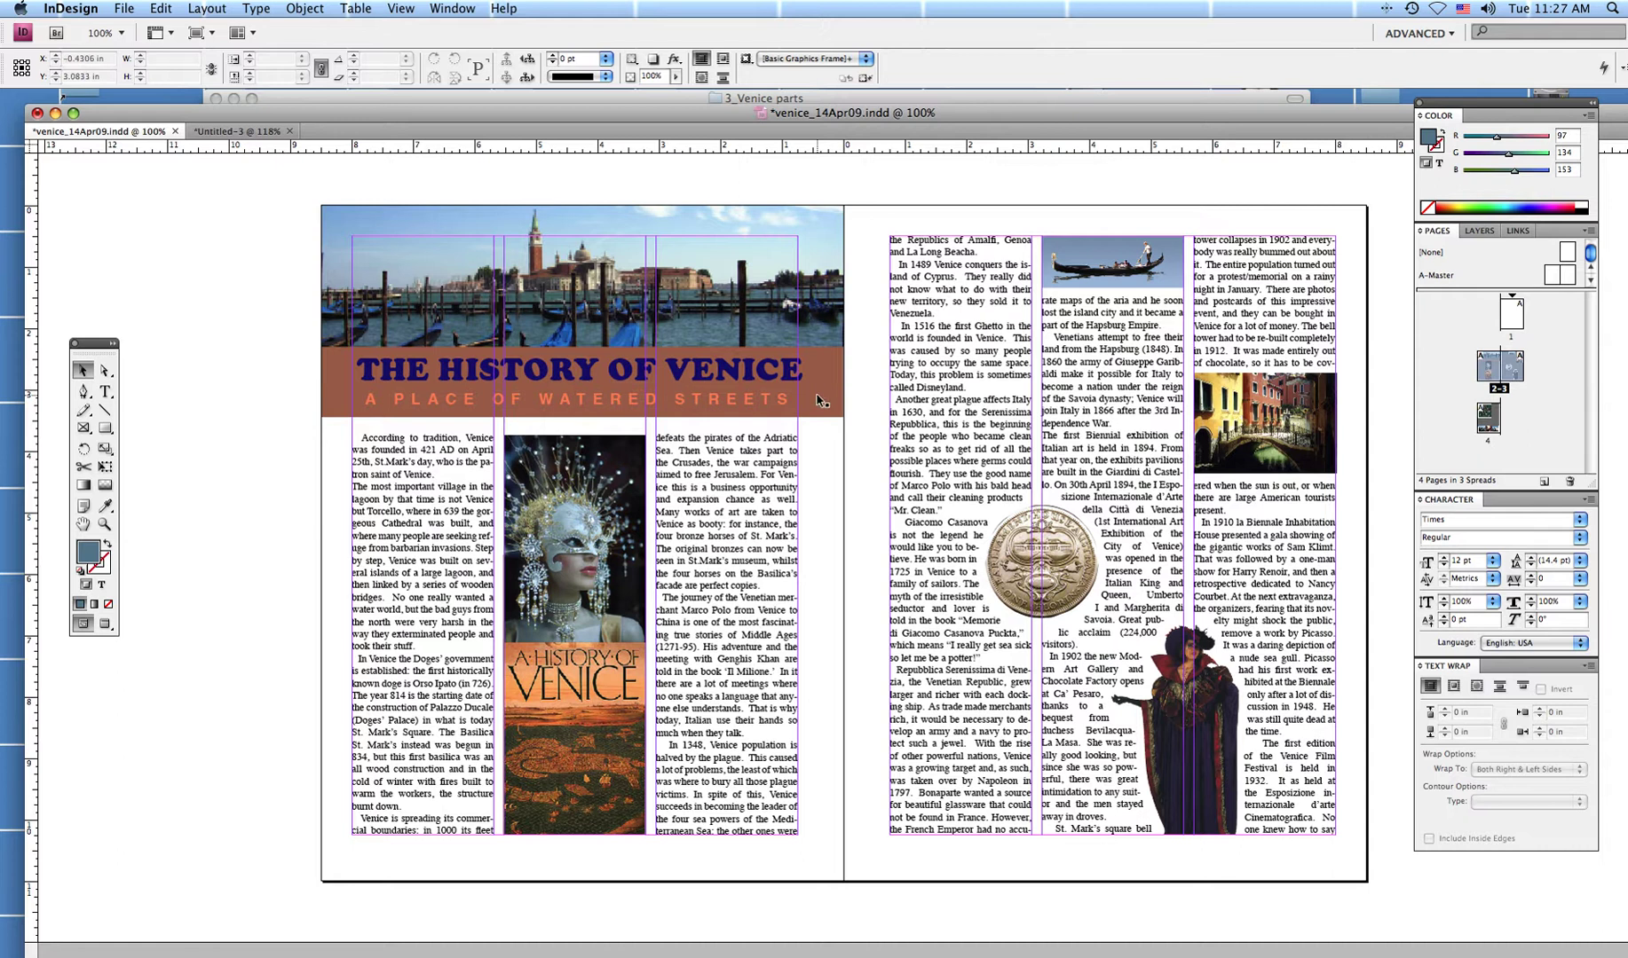
{"action": "left_click", "coordinate": [237, 131]}
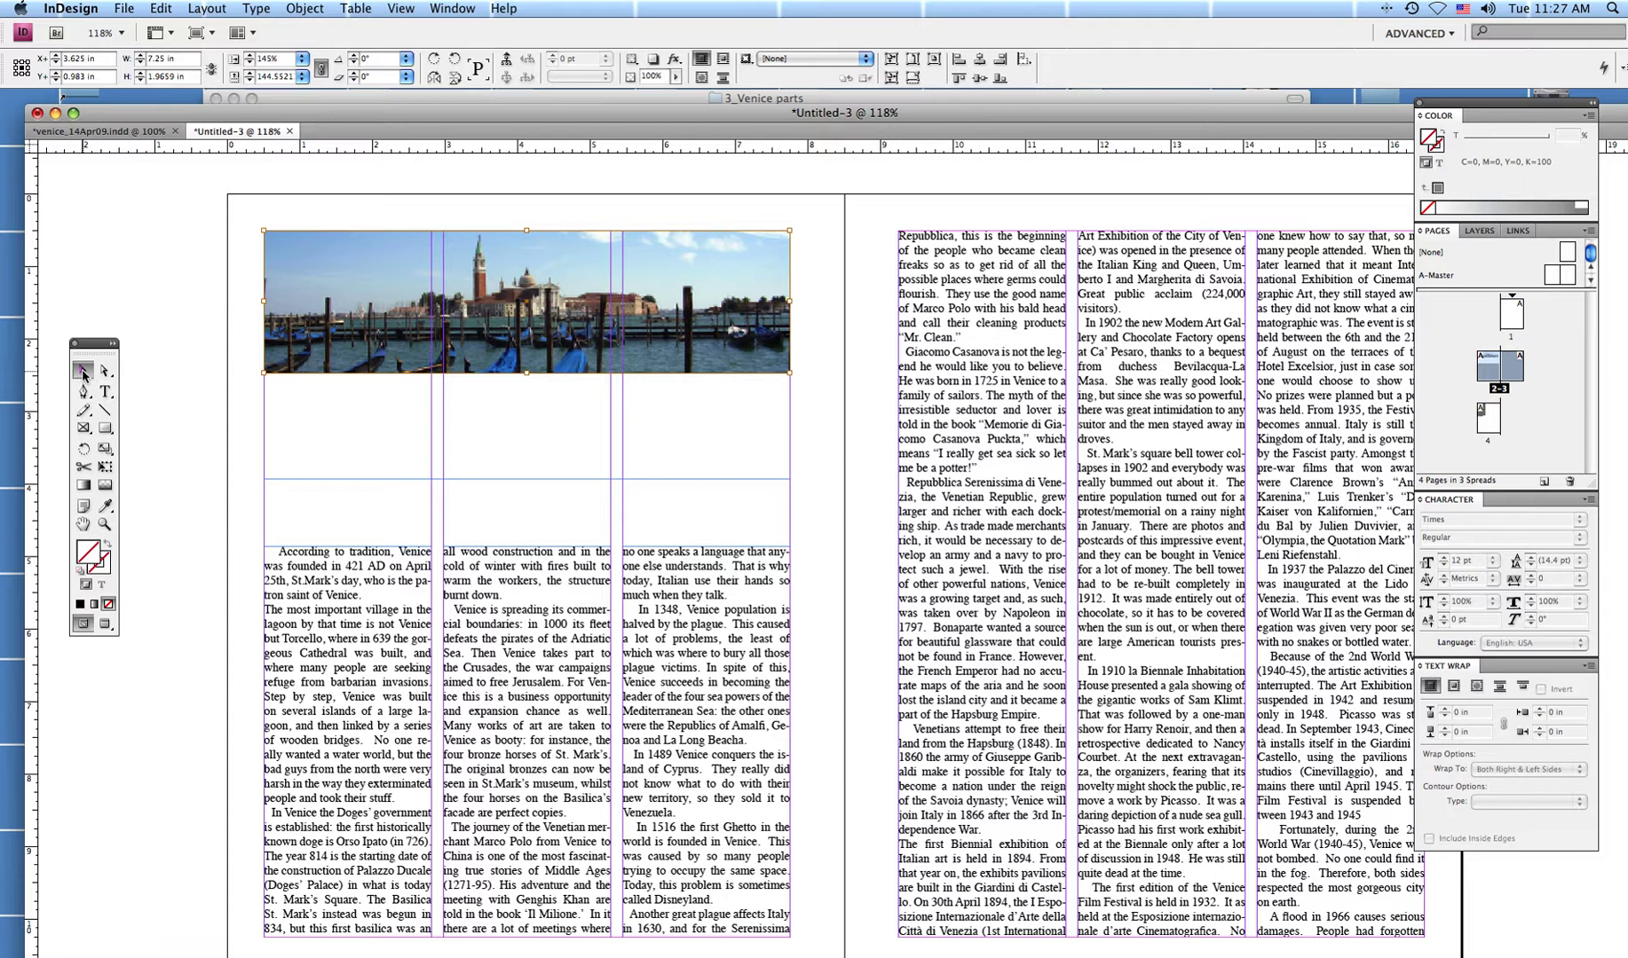
{"action": "left_click_drag", "start_coordinate": [332, 409], "coordinate": [285, 367]}
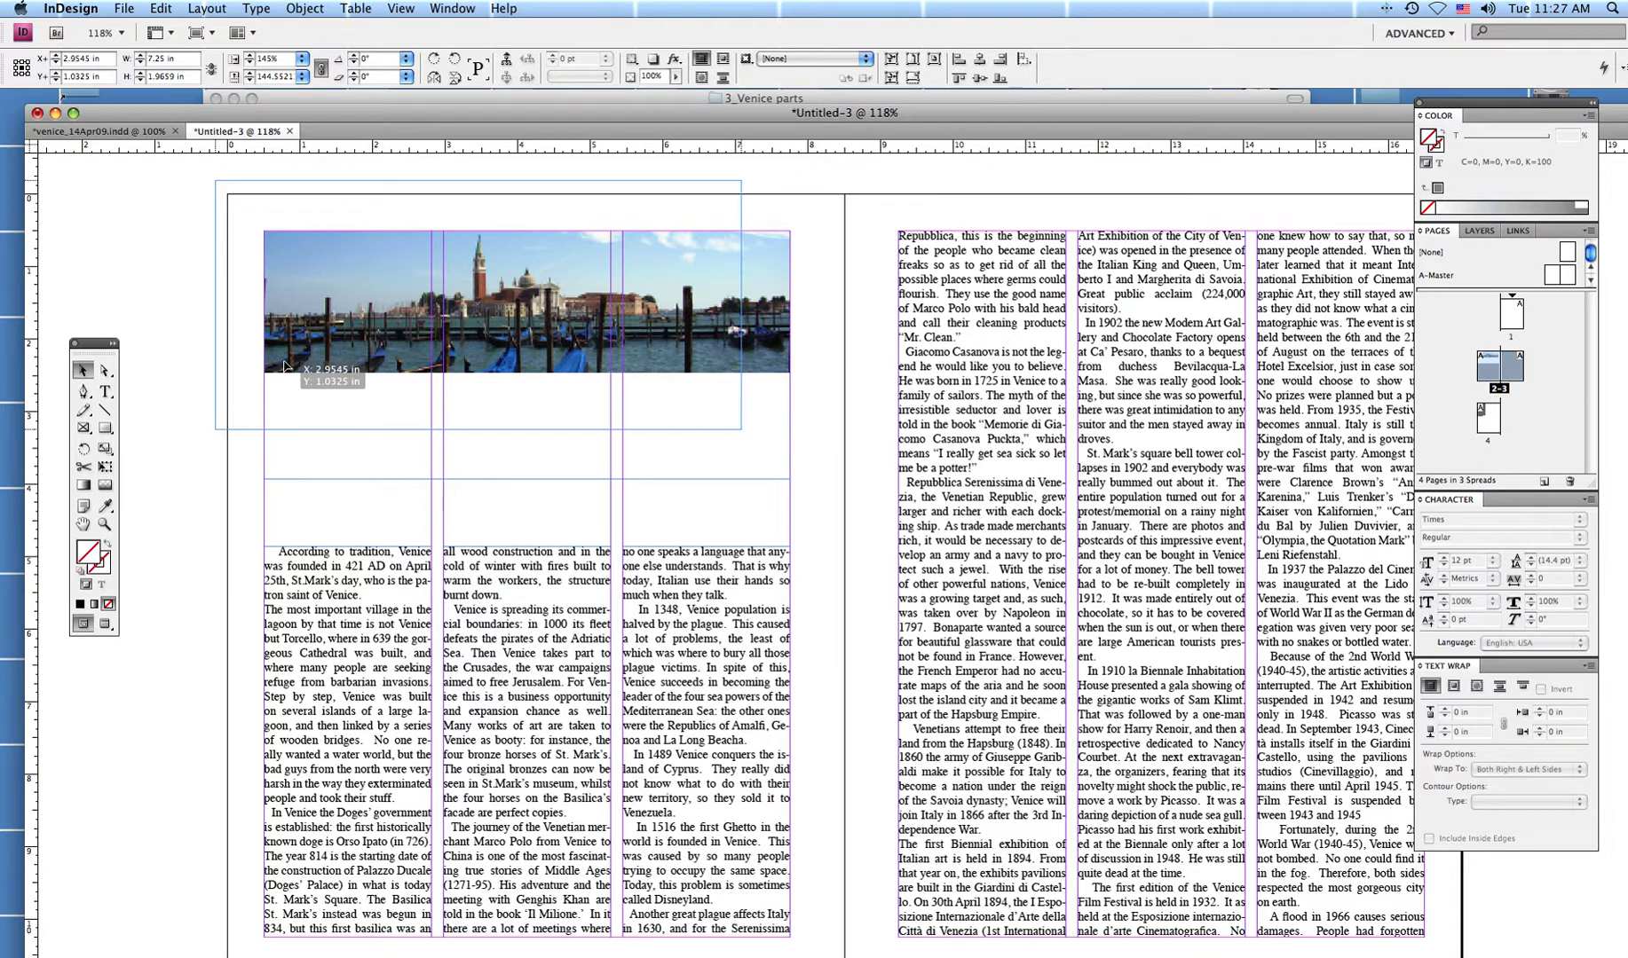
{"action": "left_click_drag", "start_coordinate": [285, 365], "coordinate": [285, 361]}
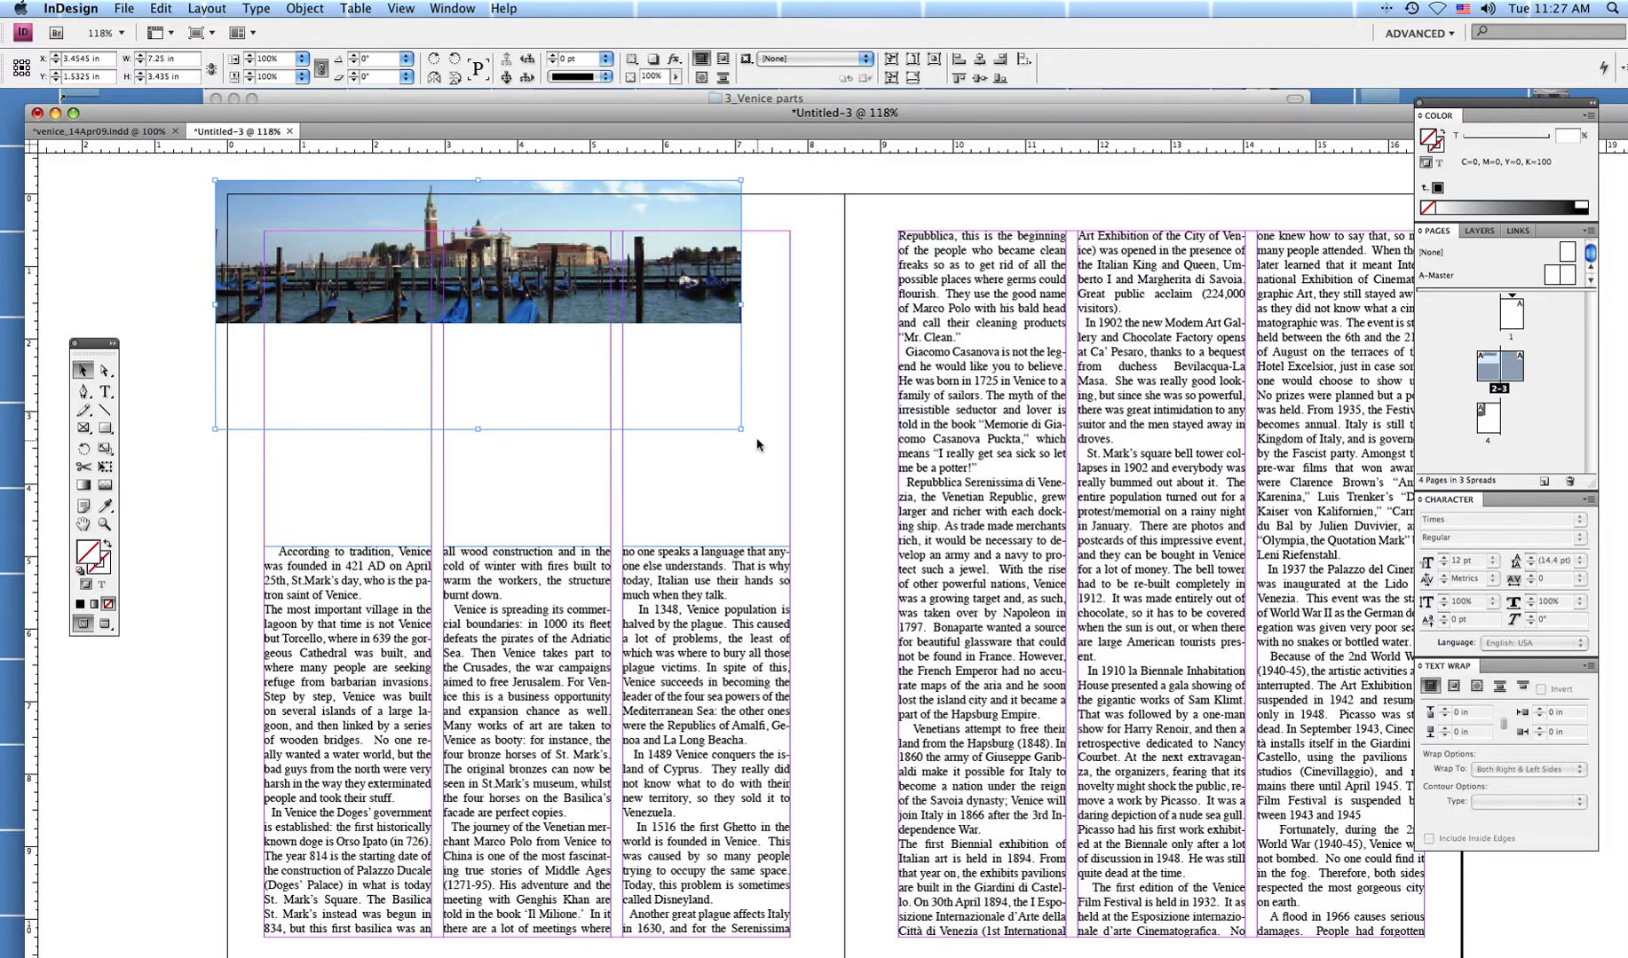
{"action": "left_click_drag", "start_coordinate": [740, 427], "coordinate": [794, 478]}
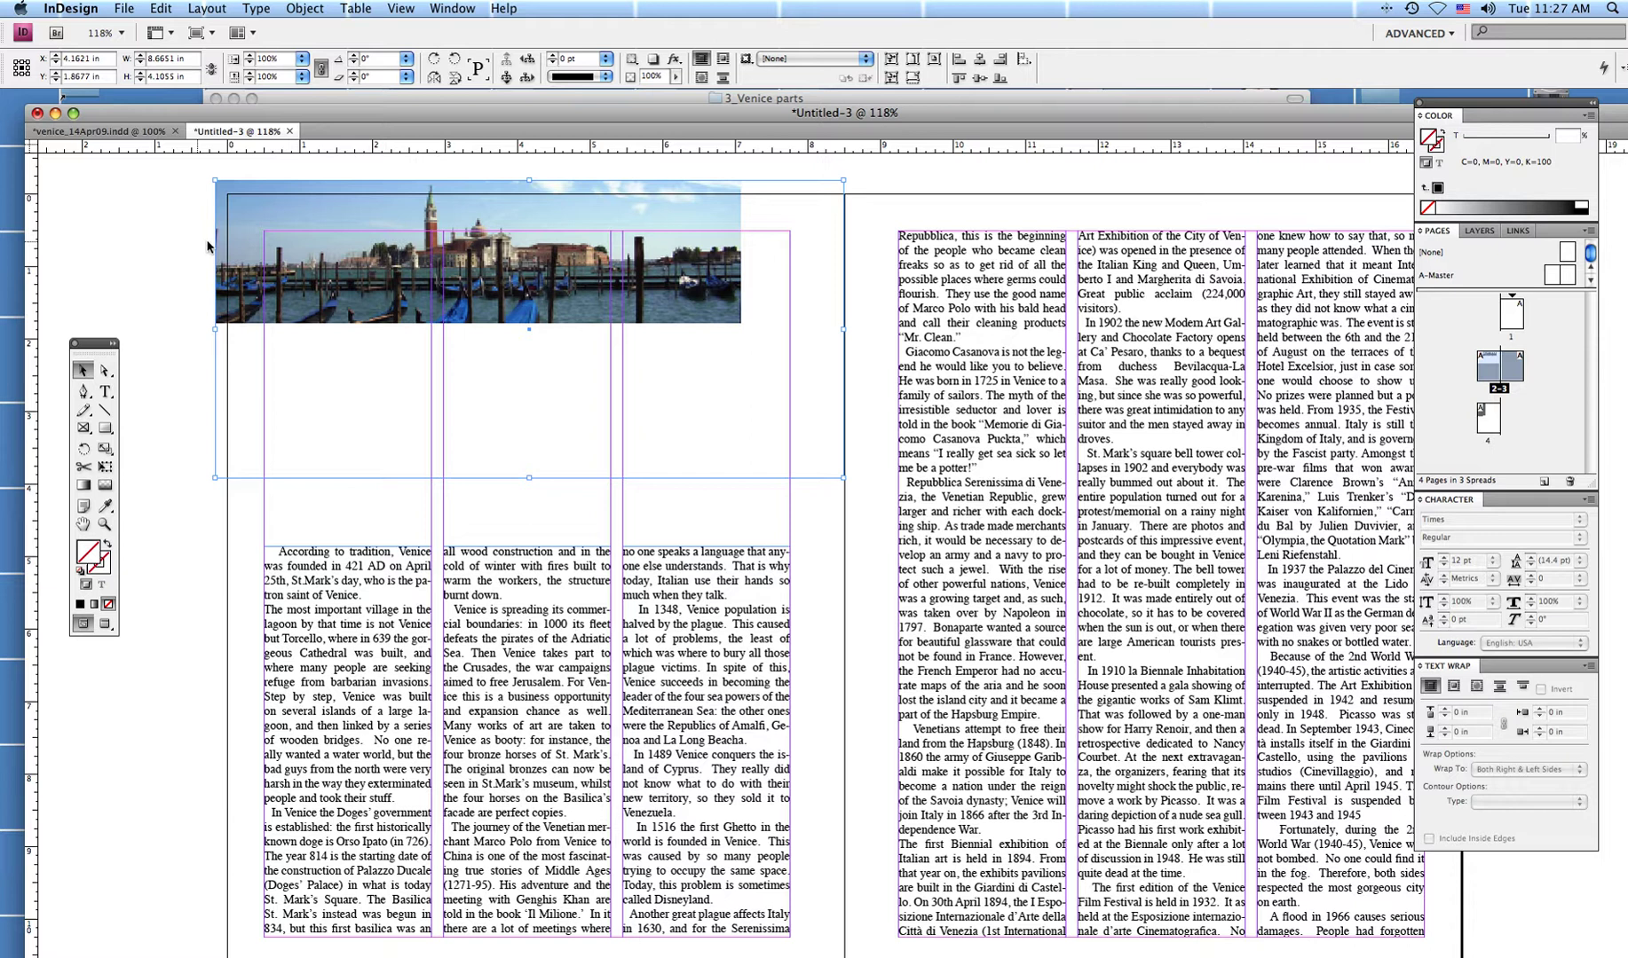
Enlarge the bay picture inside the frame to about 8.70 by 2.36 in so it reaches the spine.
{"action": "left_click", "coordinate": [104, 372]}
{"action": "left_click", "coordinate": [489, 276]}
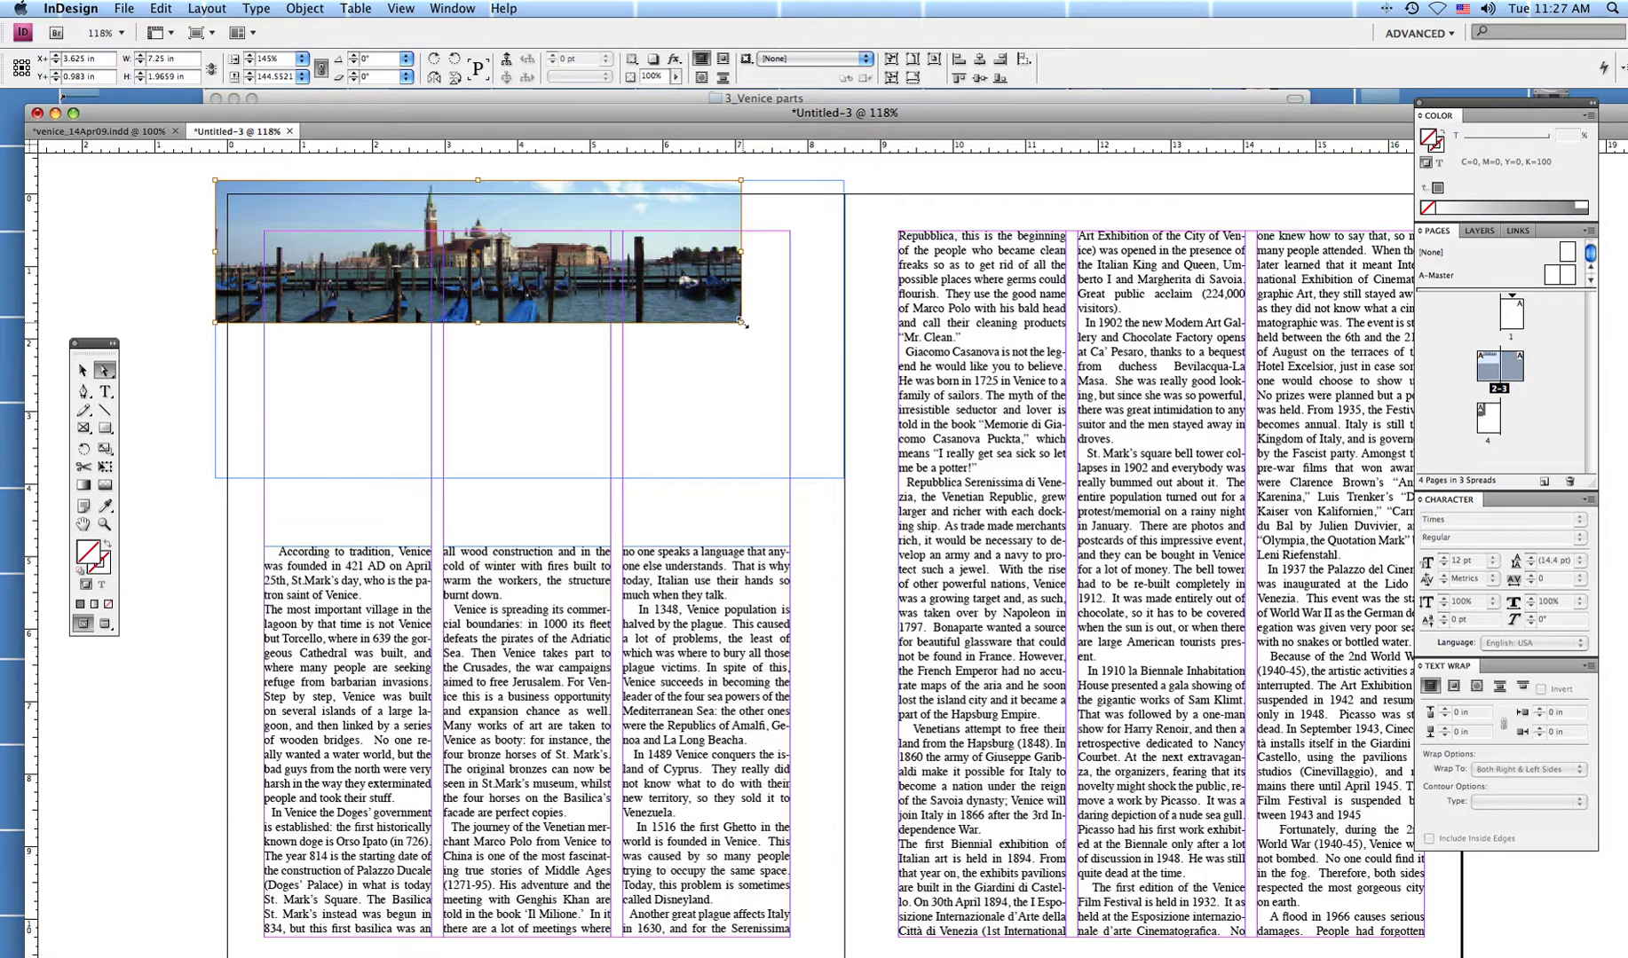
{"action": "left_click_drag", "start_coordinate": [741, 323], "coordinate": [784, 351]}
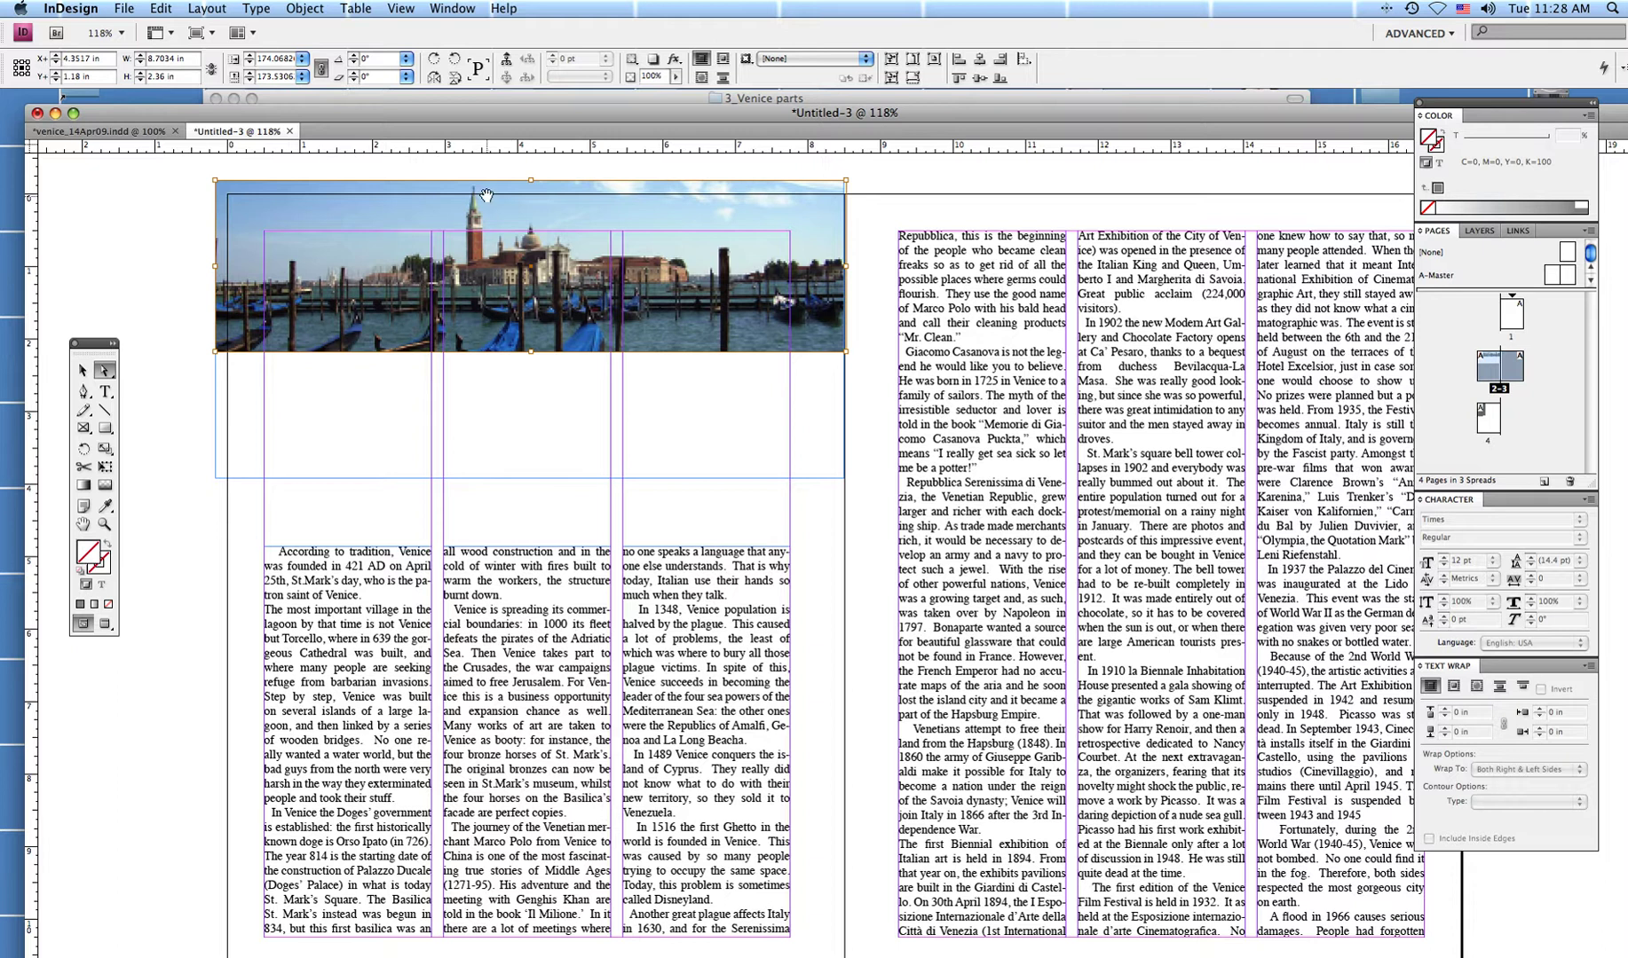
Nudge the picture down to page 2's top edge and scale it to about 8.54 by 2.32 in, starting at the page's left edge.
{"action": "key", "text": "Down"}
{"action": "key", "text": "Down"}
{"action": "key", "text": "Down"}
{"action": "key", "text": "Down"}
{"action": "key", "text": "Down"}
{"action": "key", "text": "Down"}
{"action": "key", "text": "Down"}
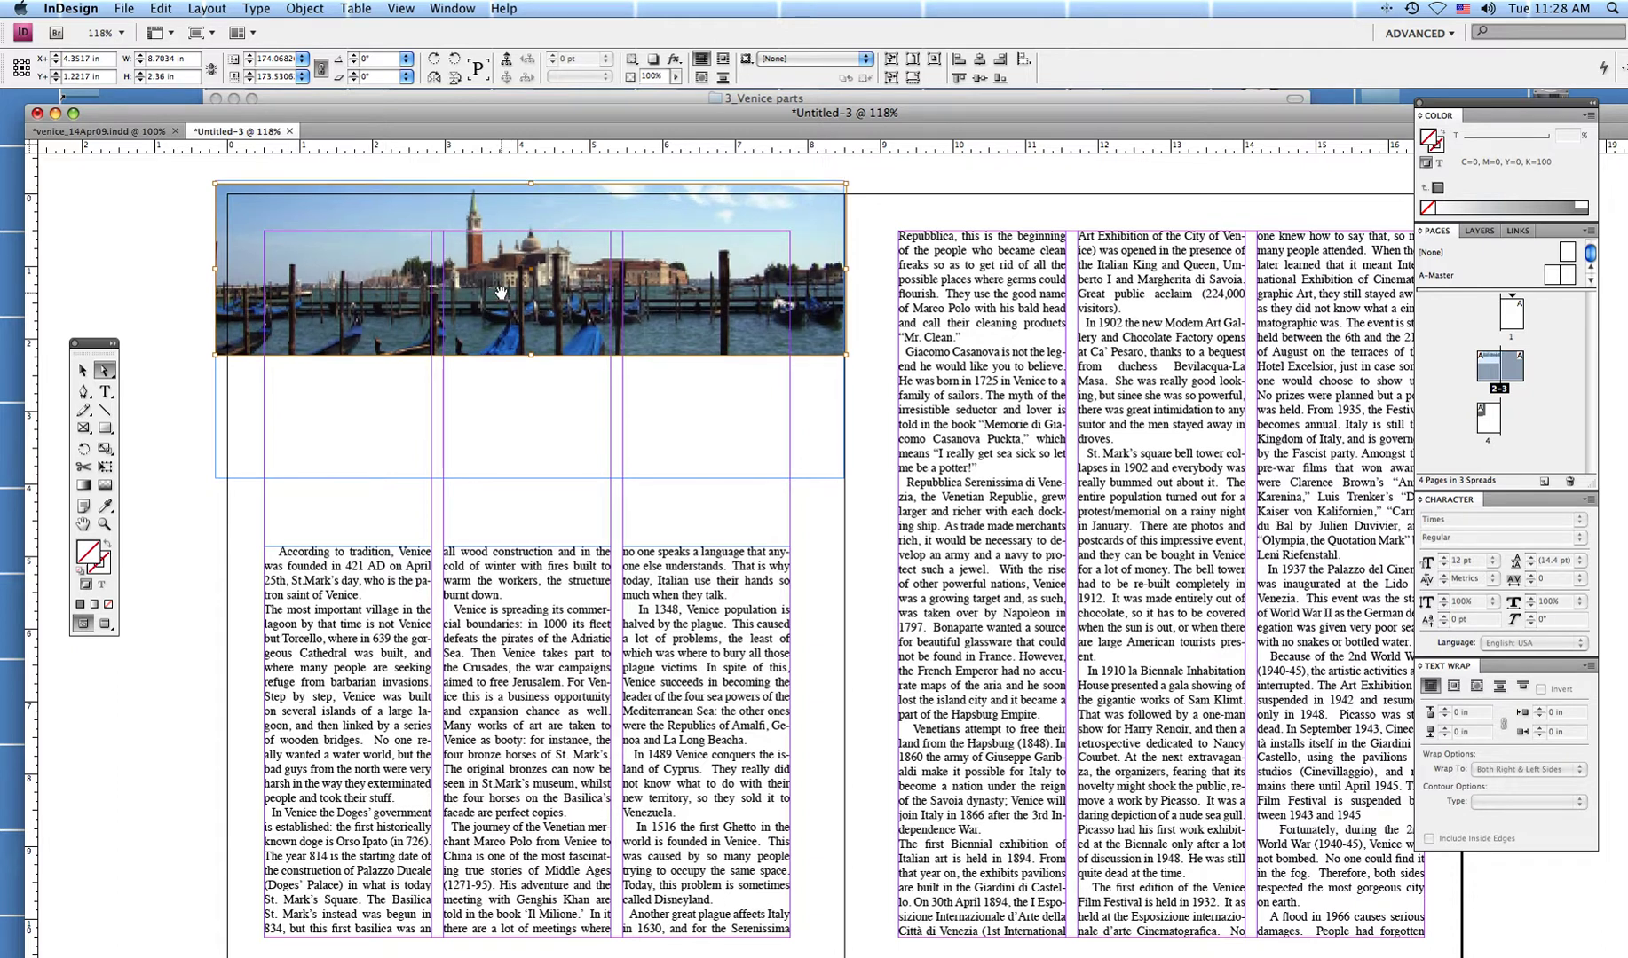
{"action": "key", "text": "Down"}
{"action": "key", "text": "Down"}
{"action": "key", "text": "Down"}
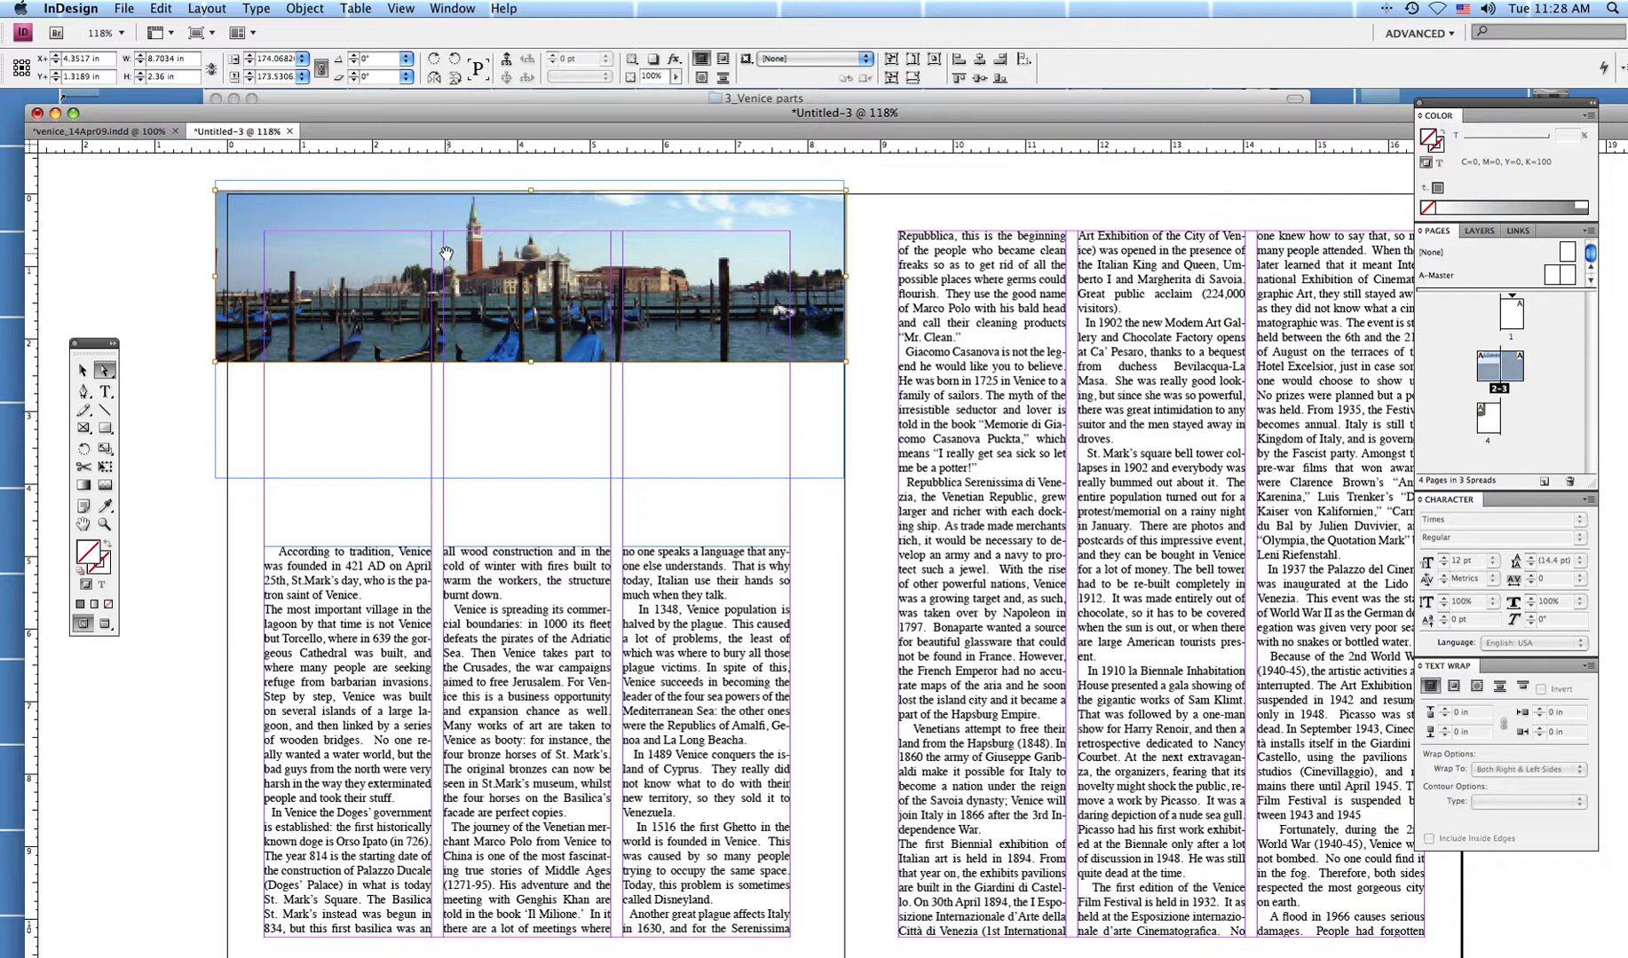
{"action": "key", "text": "Down"}
{"action": "key", "text": "Down"}
{"action": "key", "text": "Down"}
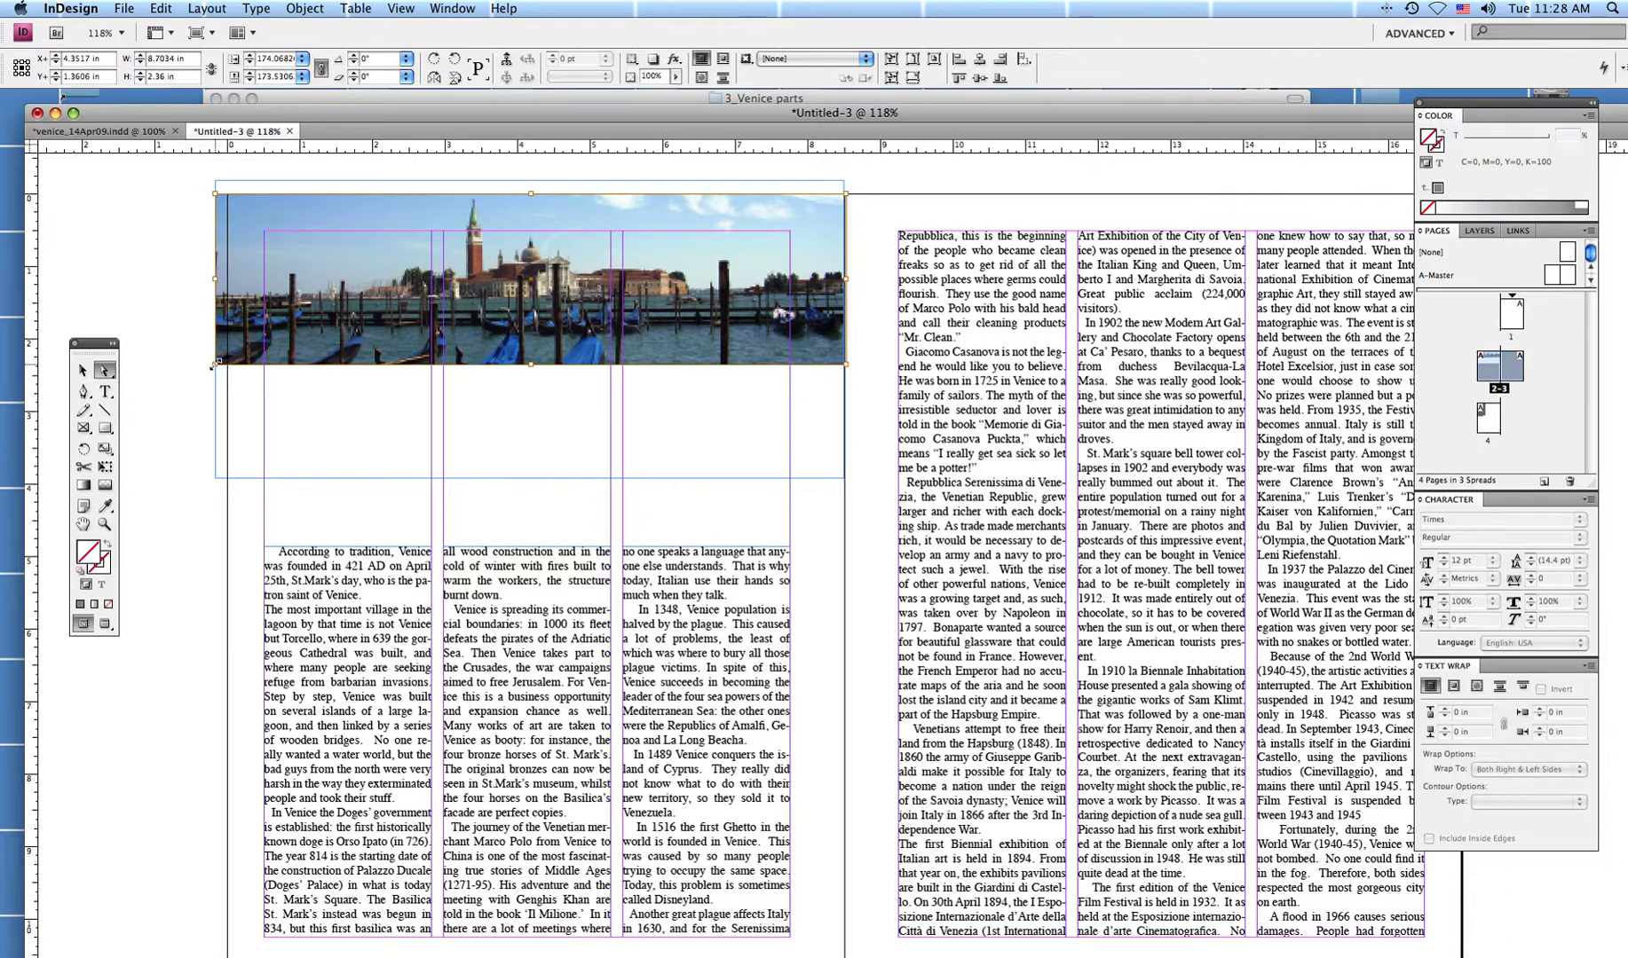
{"action": "left_click_drag", "start_coordinate": [215, 363], "coordinate": [227, 360]}
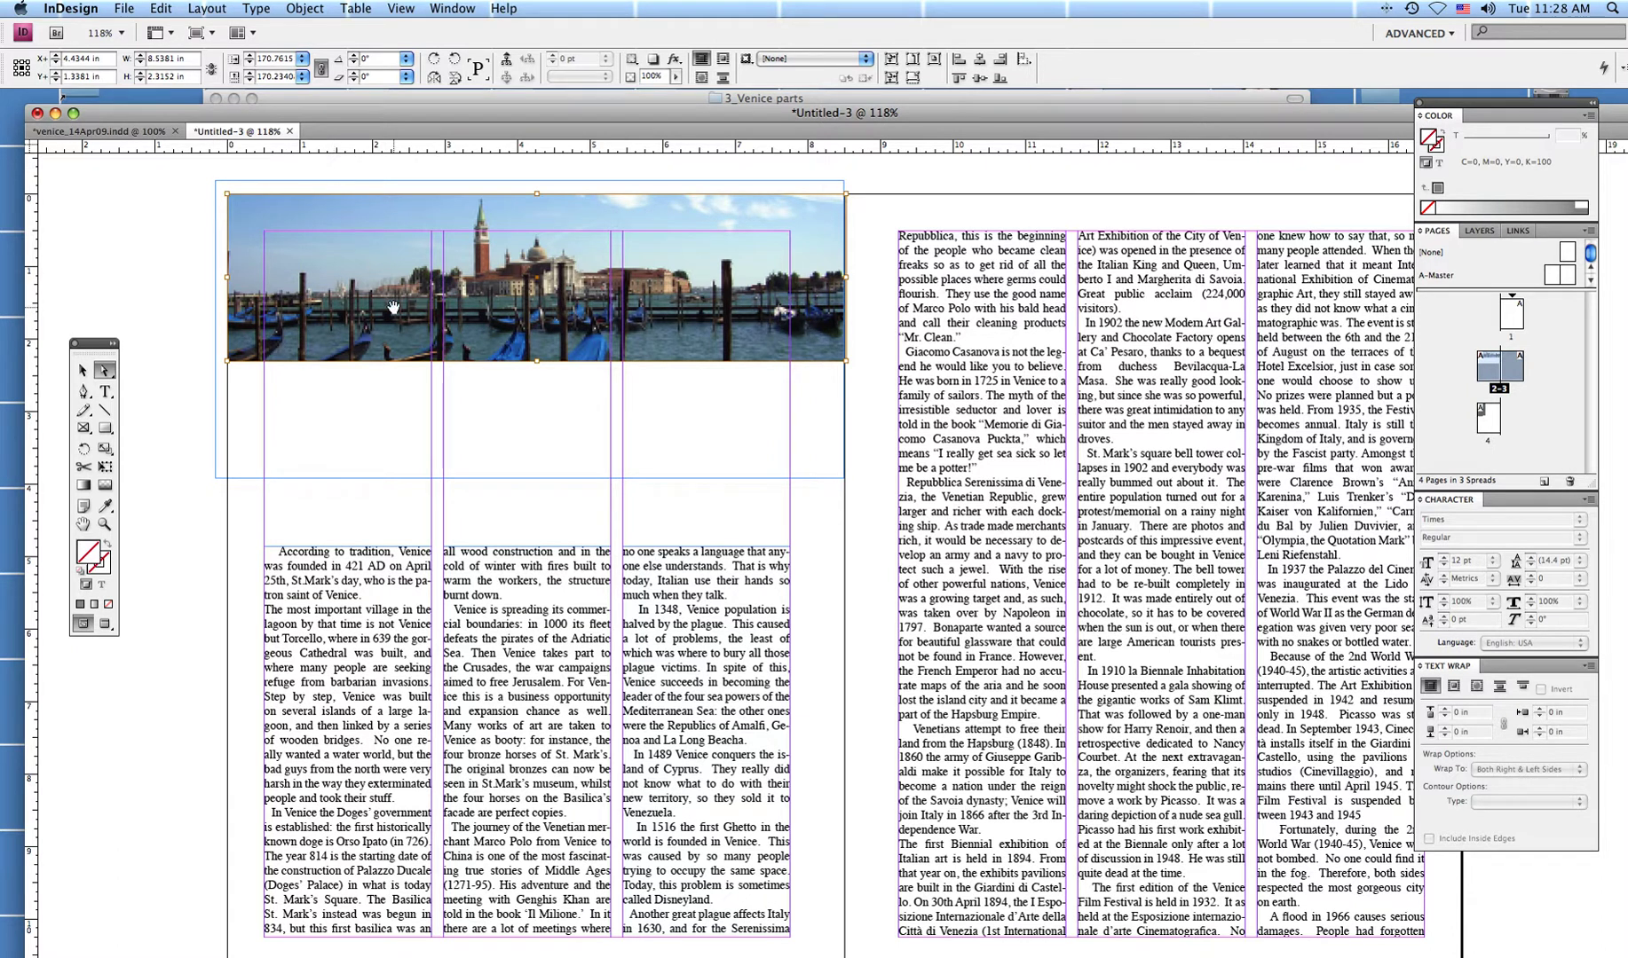
{"action": "left_click", "coordinate": [165, 304]}
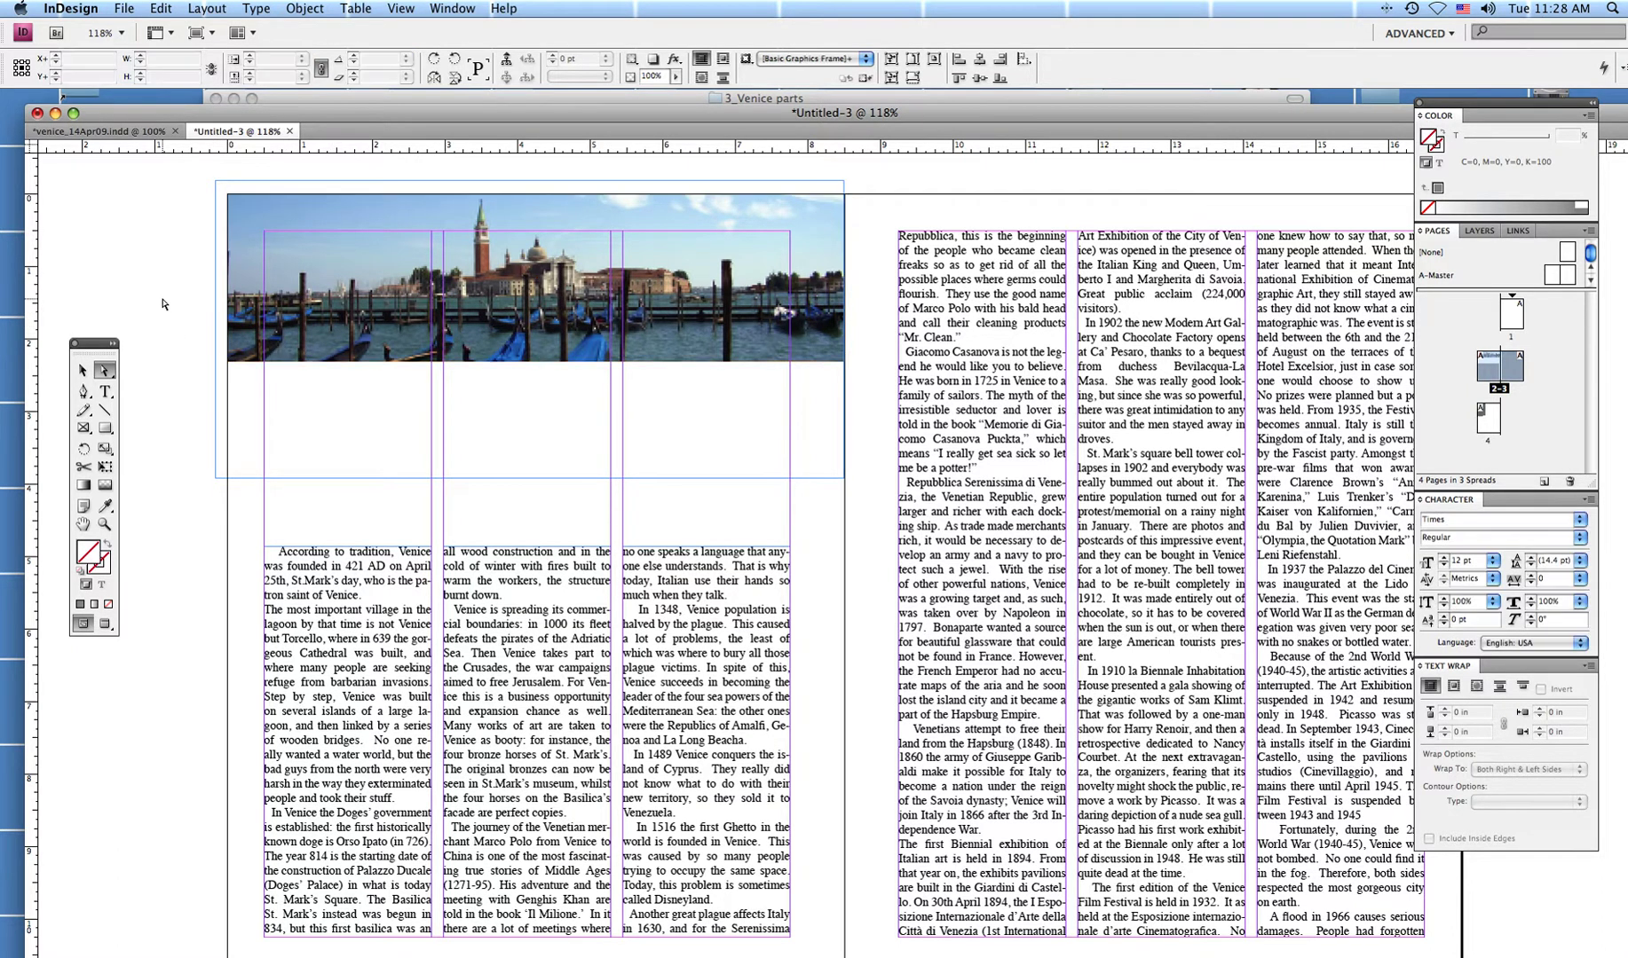
Turn on Overprint Preview and compare the page header with the finished venice_14Apr09.indd layout.
{"action": "left_click", "coordinate": [402, 9]}
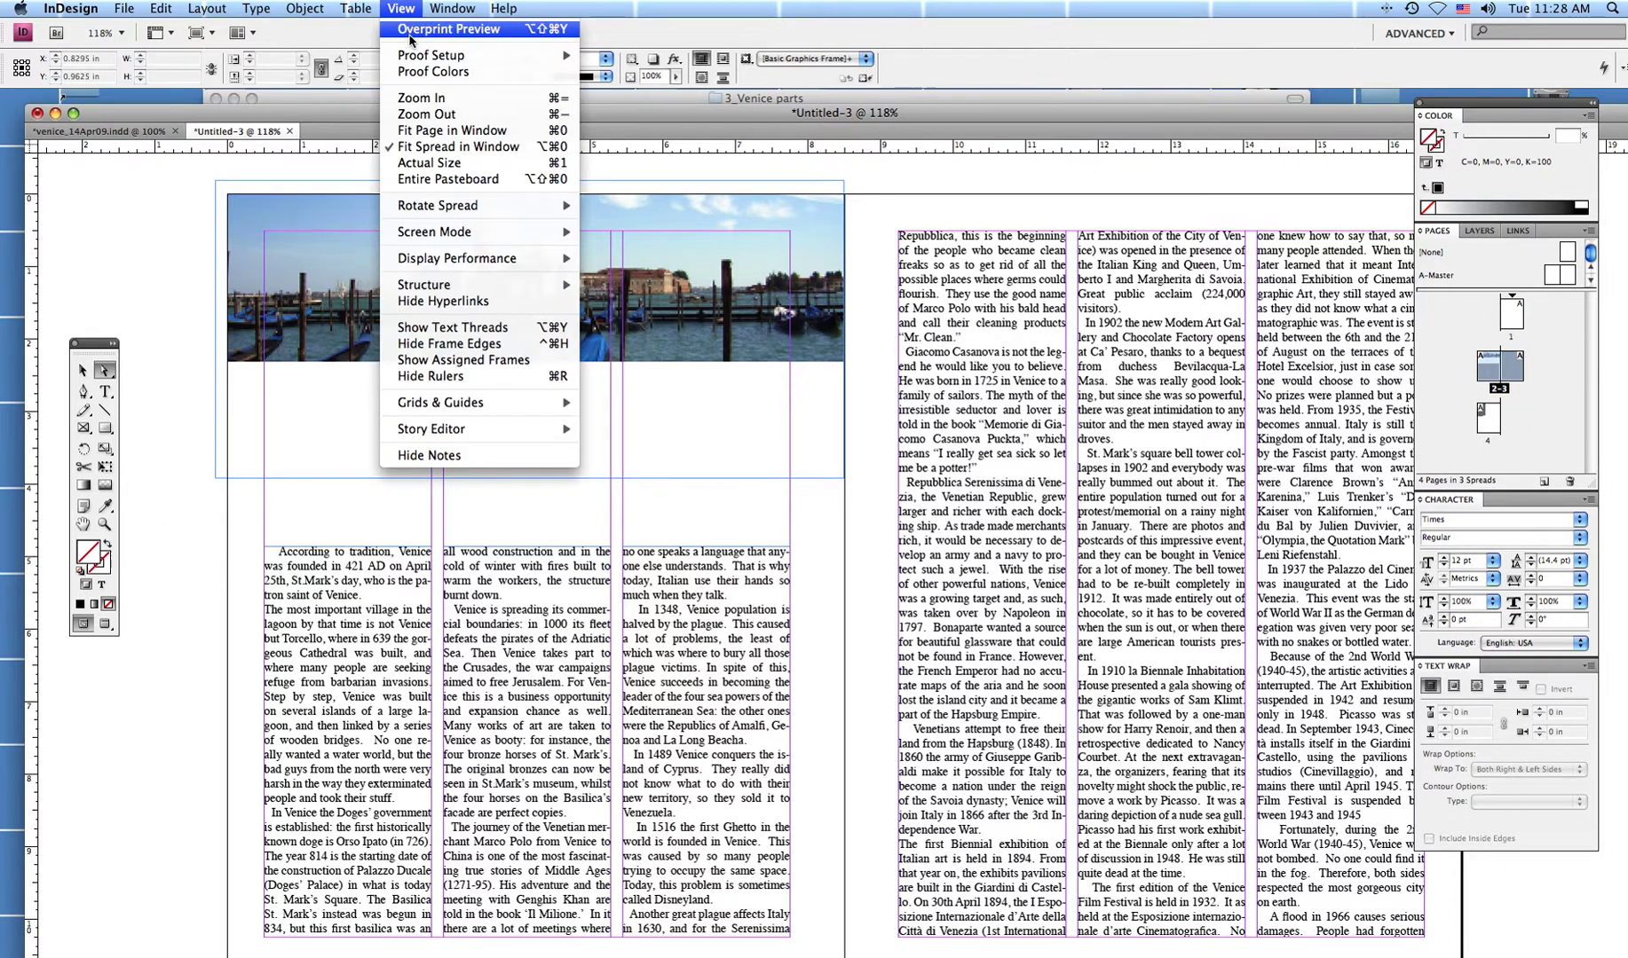
{"action": "left_click", "coordinate": [410, 33]}
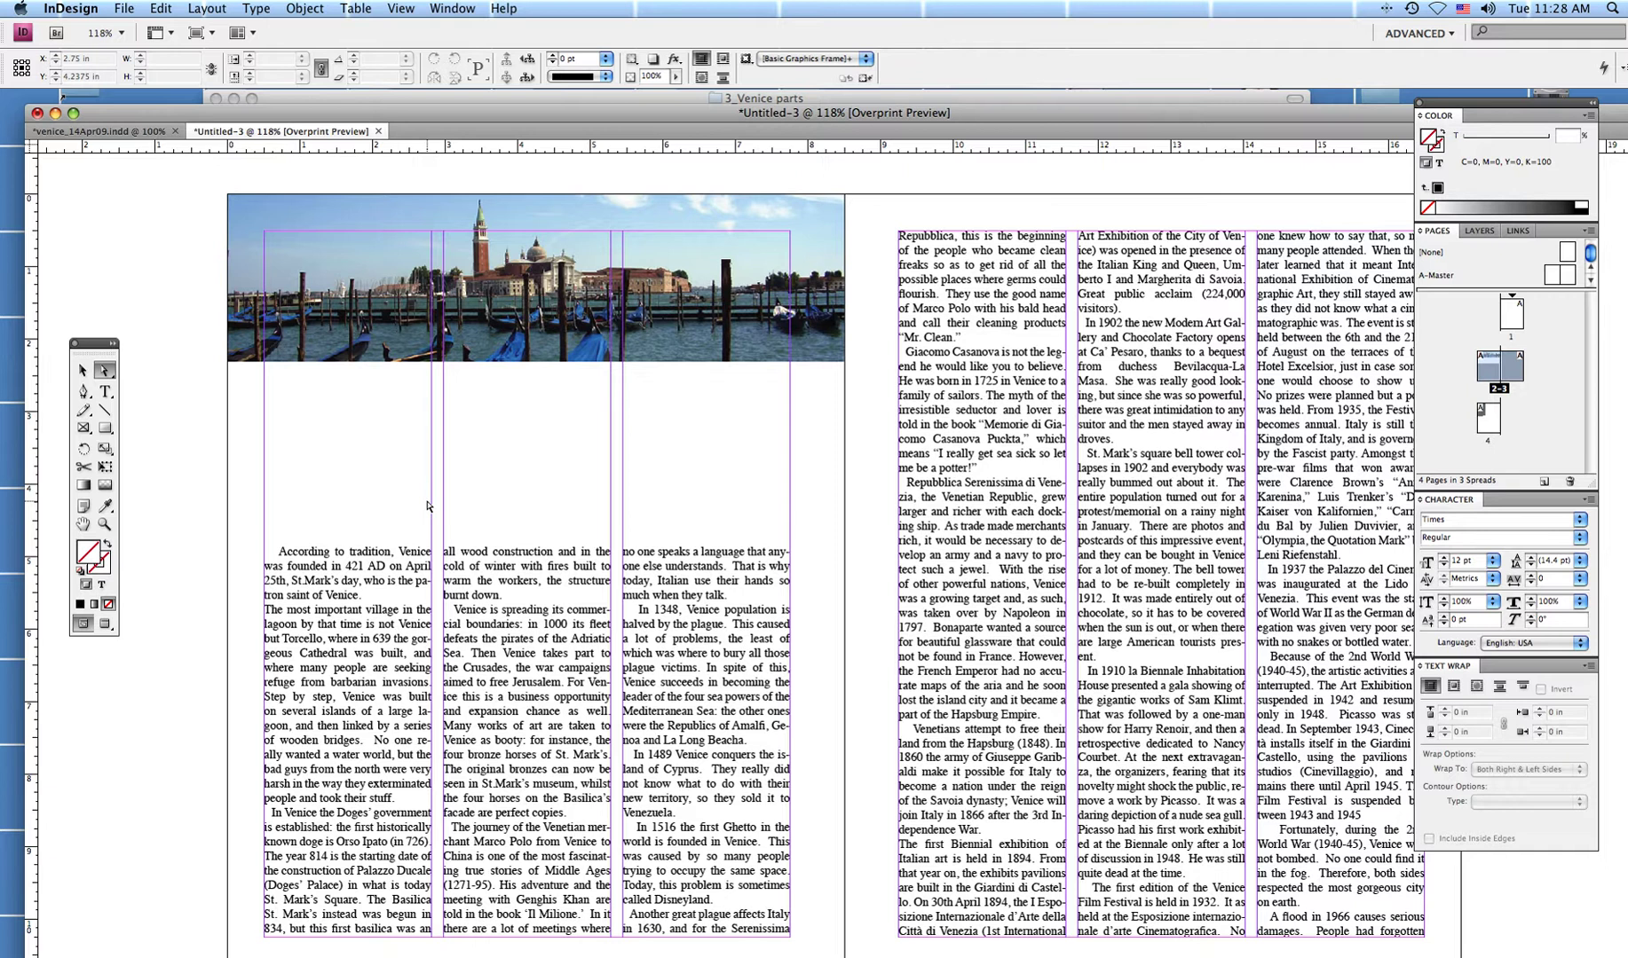
{"action": "left_click", "coordinate": [53, 132]}
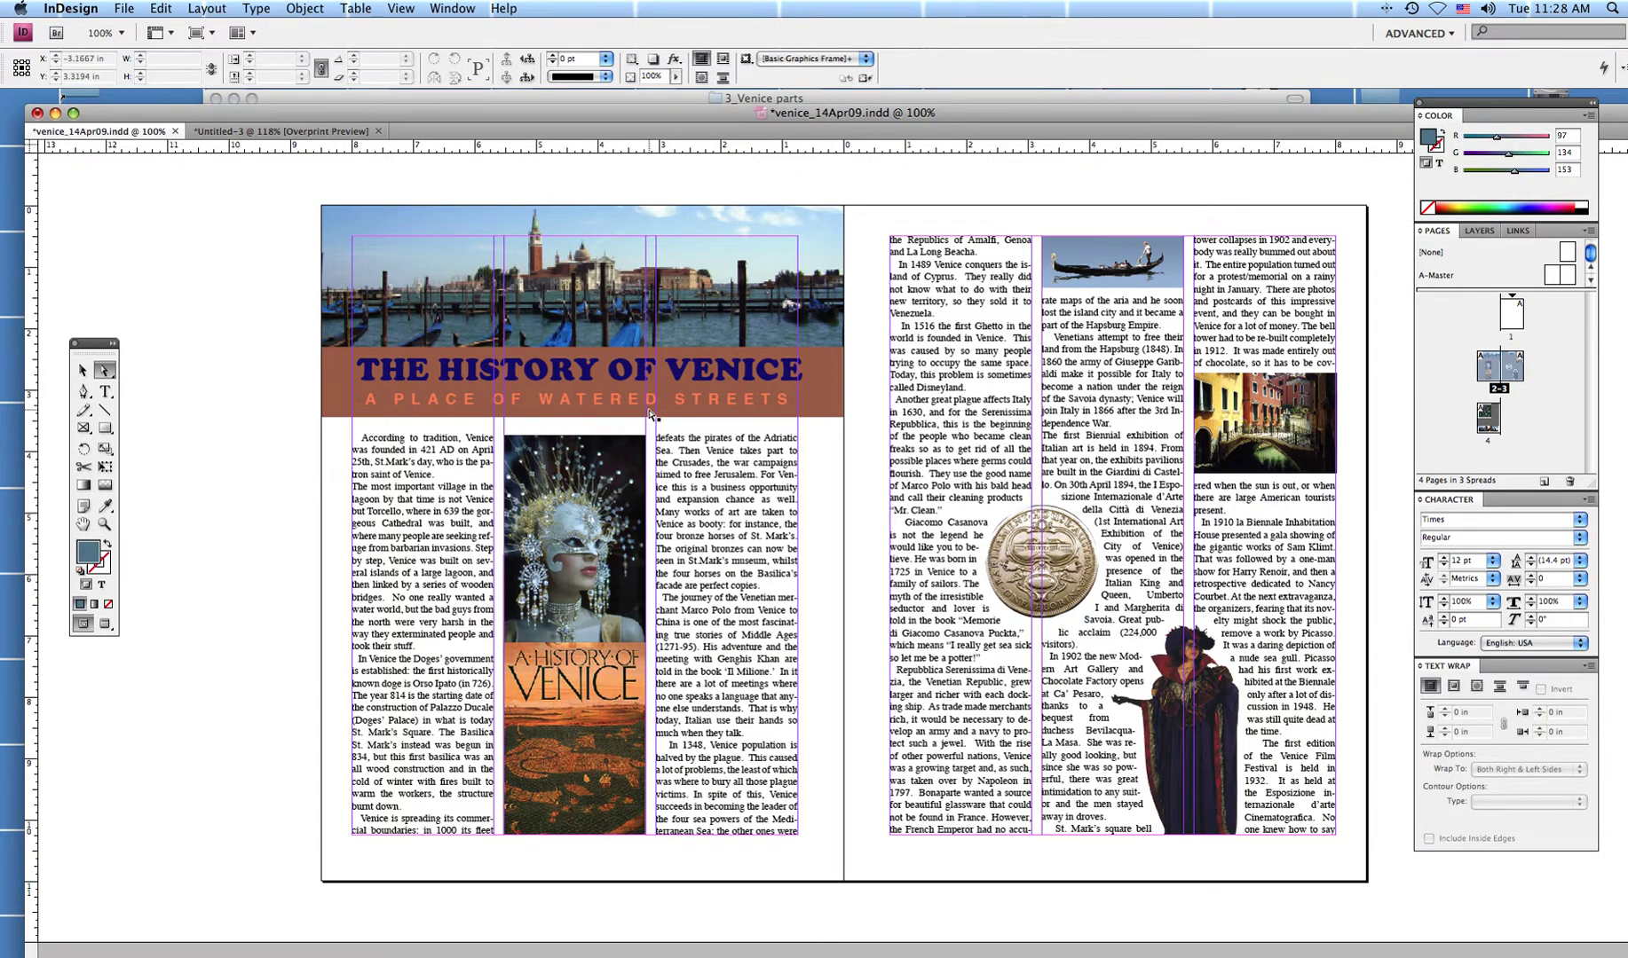
{"action": "left_click", "coordinate": [272, 133]}
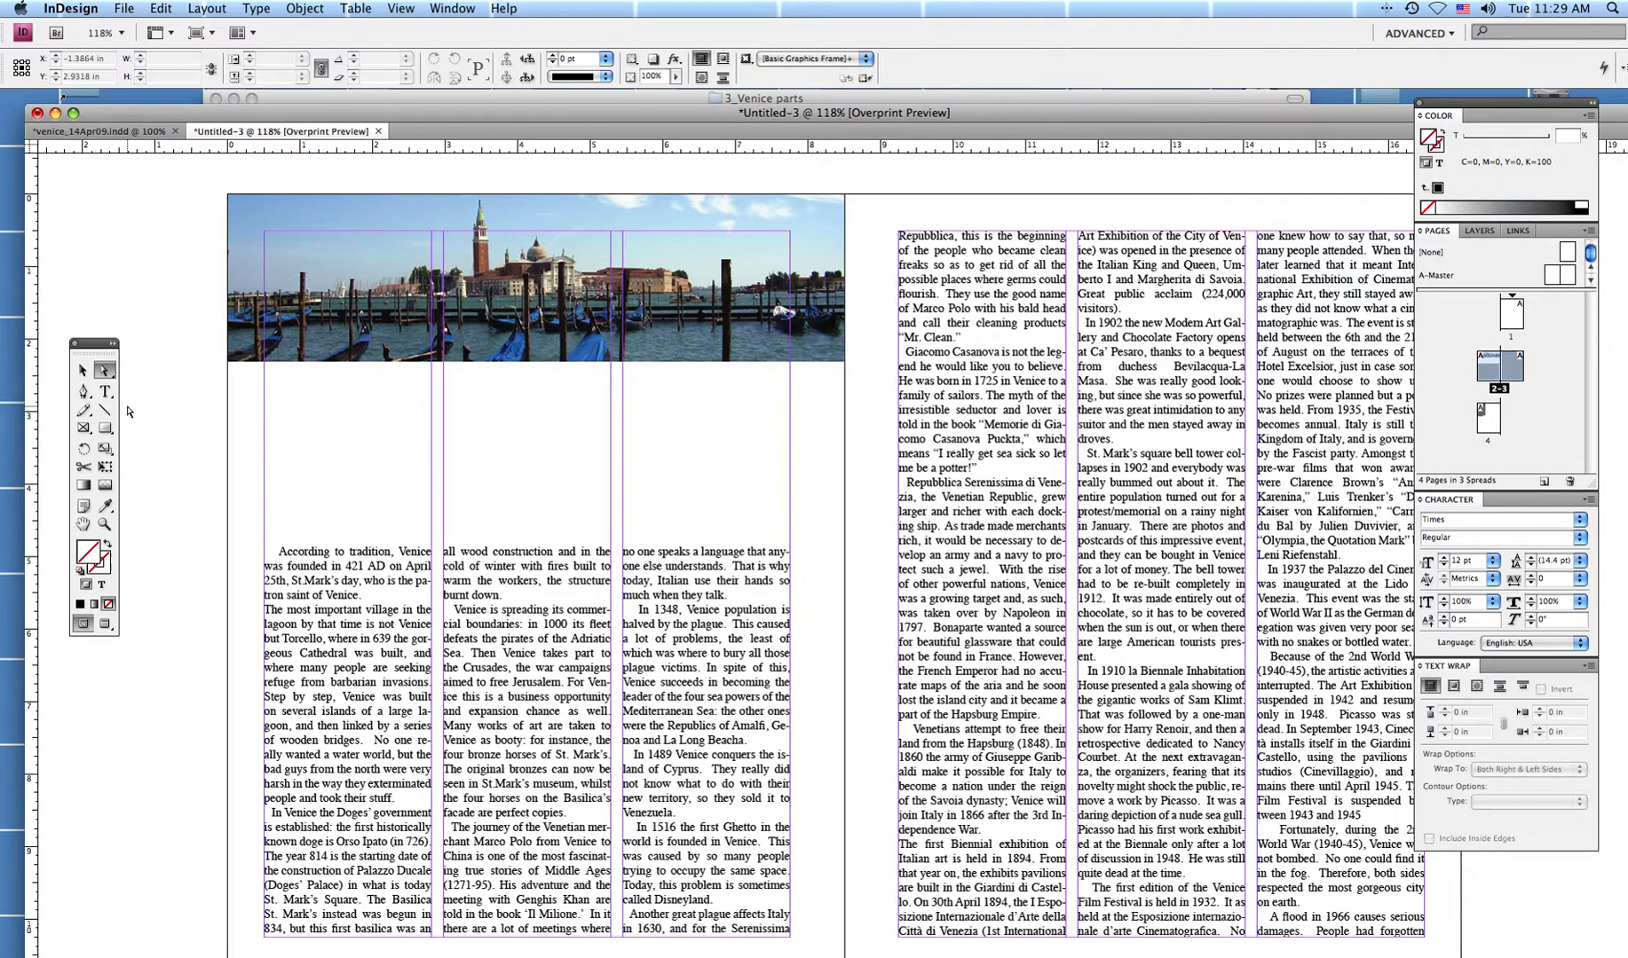
{"action": "left_click", "coordinate": [106, 392]}
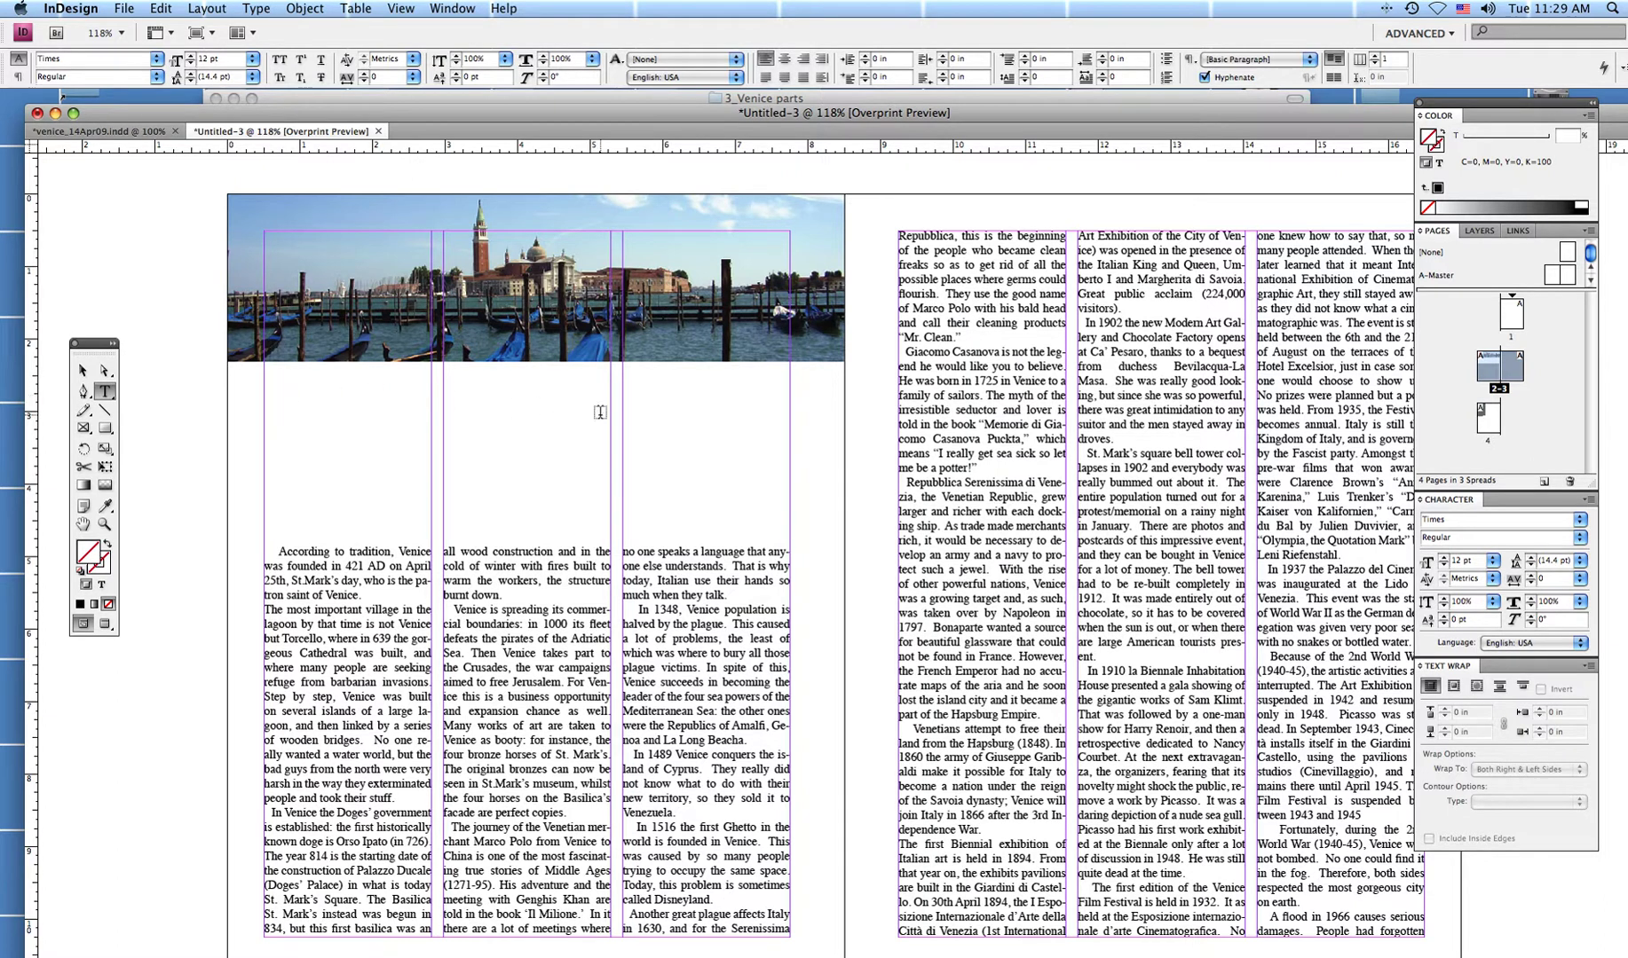
Copy the brown band with its "THE HISTORY OF VENICE" title and subtitle from venice_14Apr09.indd into the new document.
{"action": "left_click", "coordinate": [133, 131]}
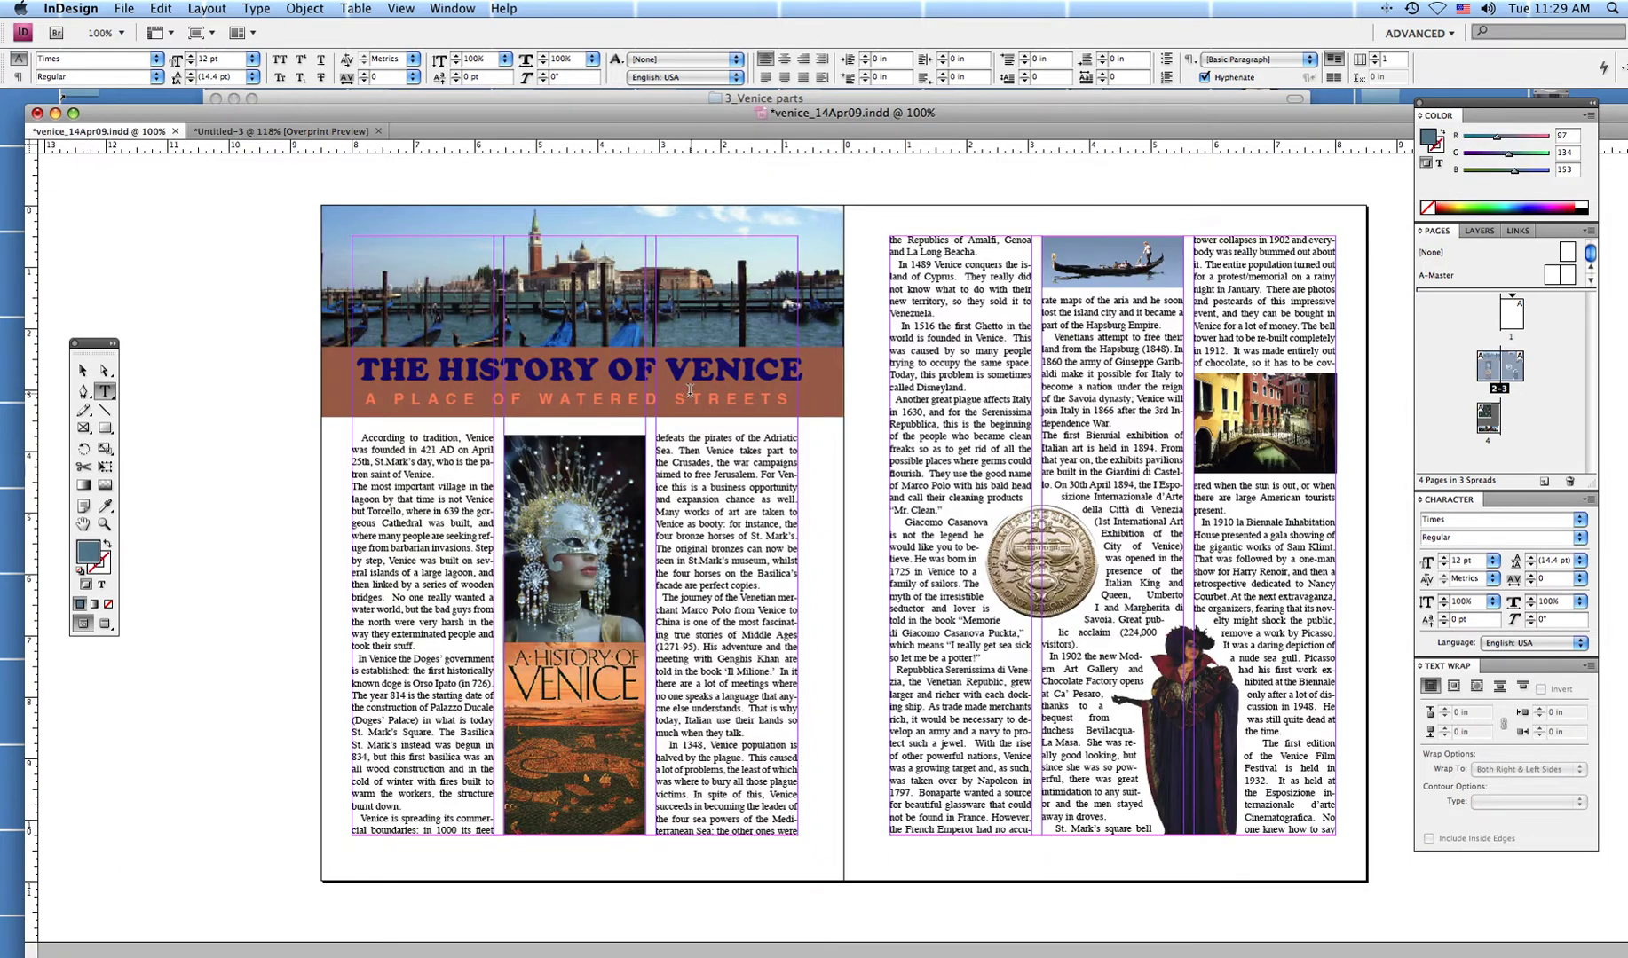
{"action": "left_click", "coordinate": [81, 372]}
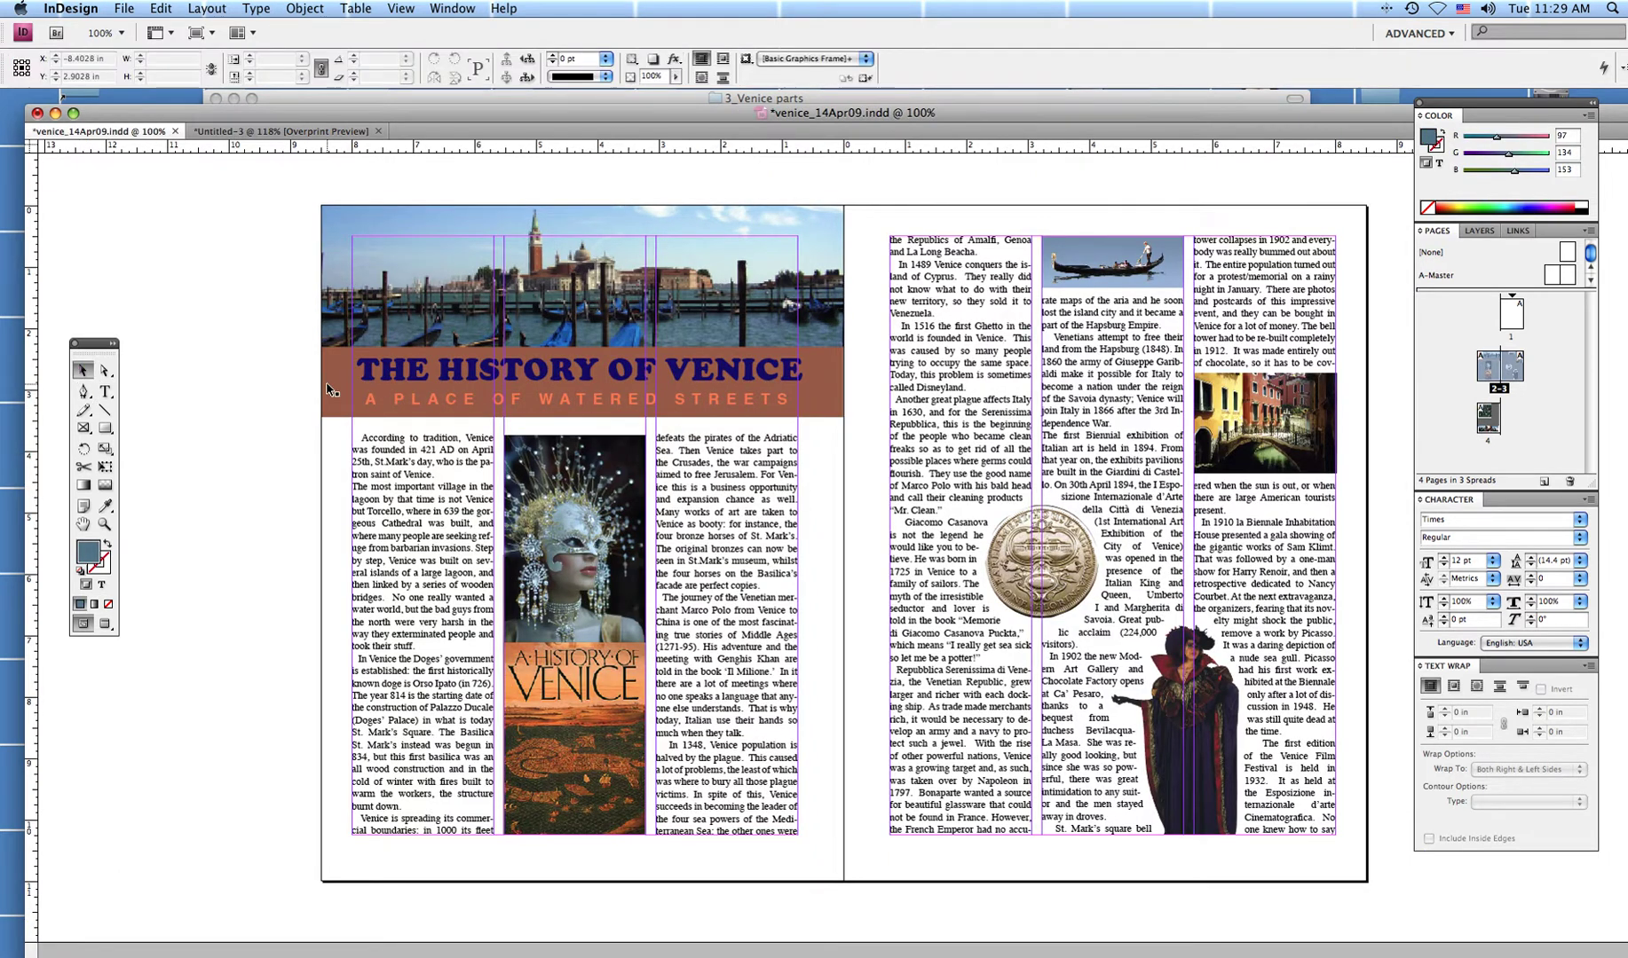
{"action": "left_click_drag", "start_coordinate": [287, 364], "coordinate": [409, 406]}
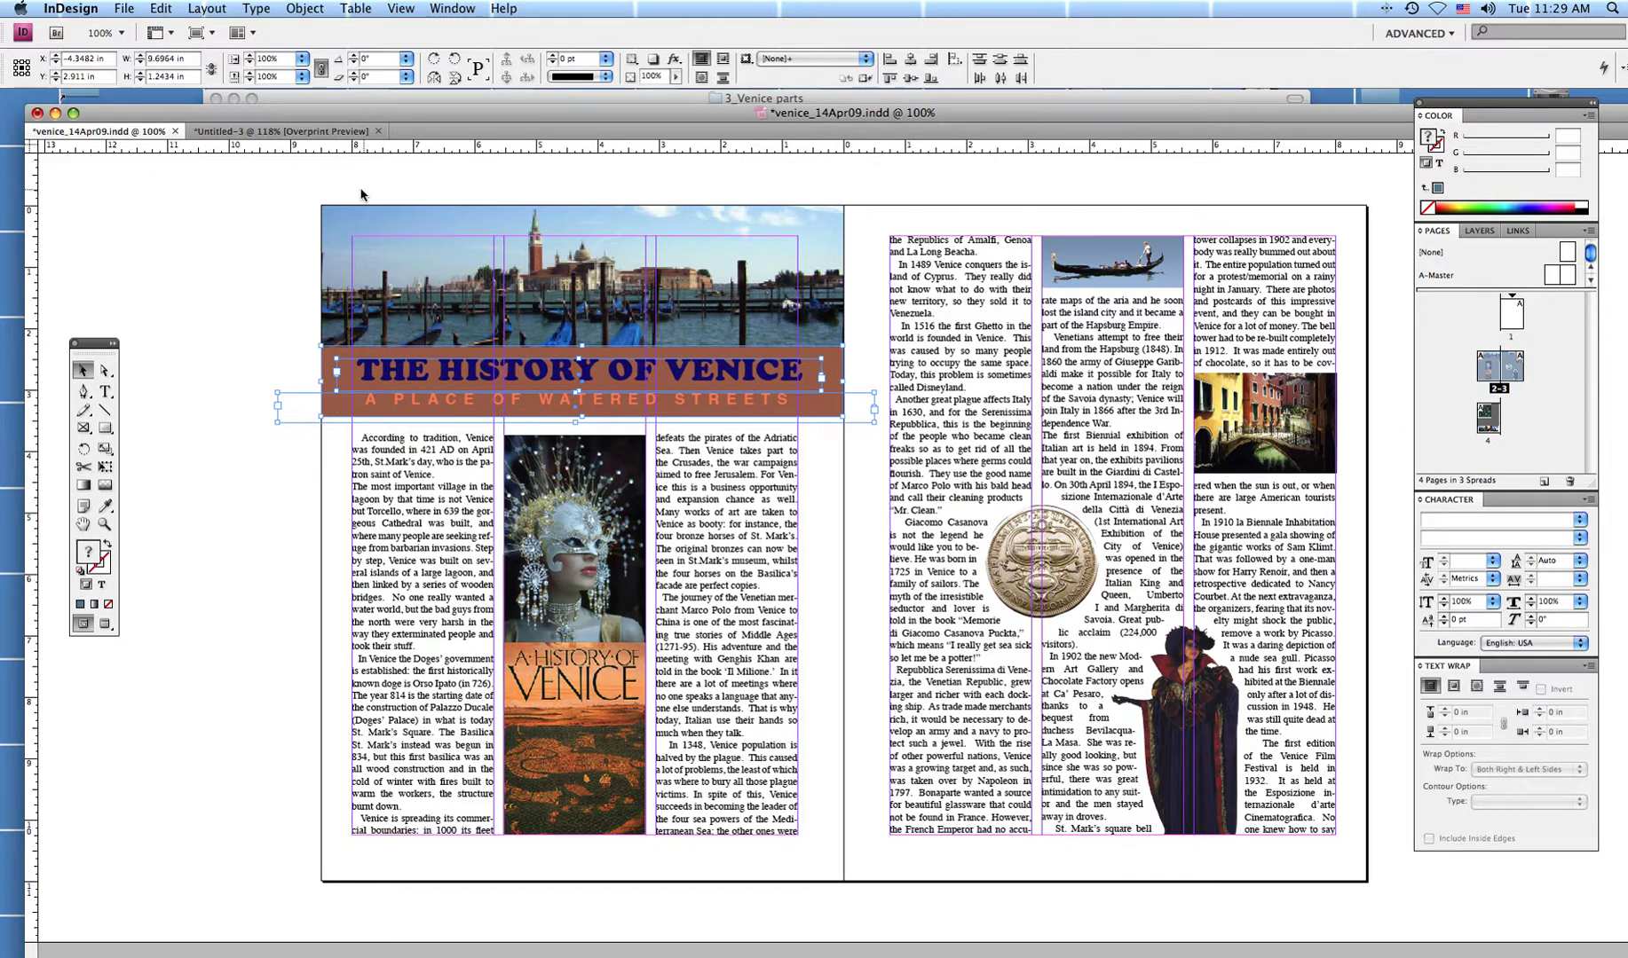
{"action": "left_click", "coordinate": [311, 133]}
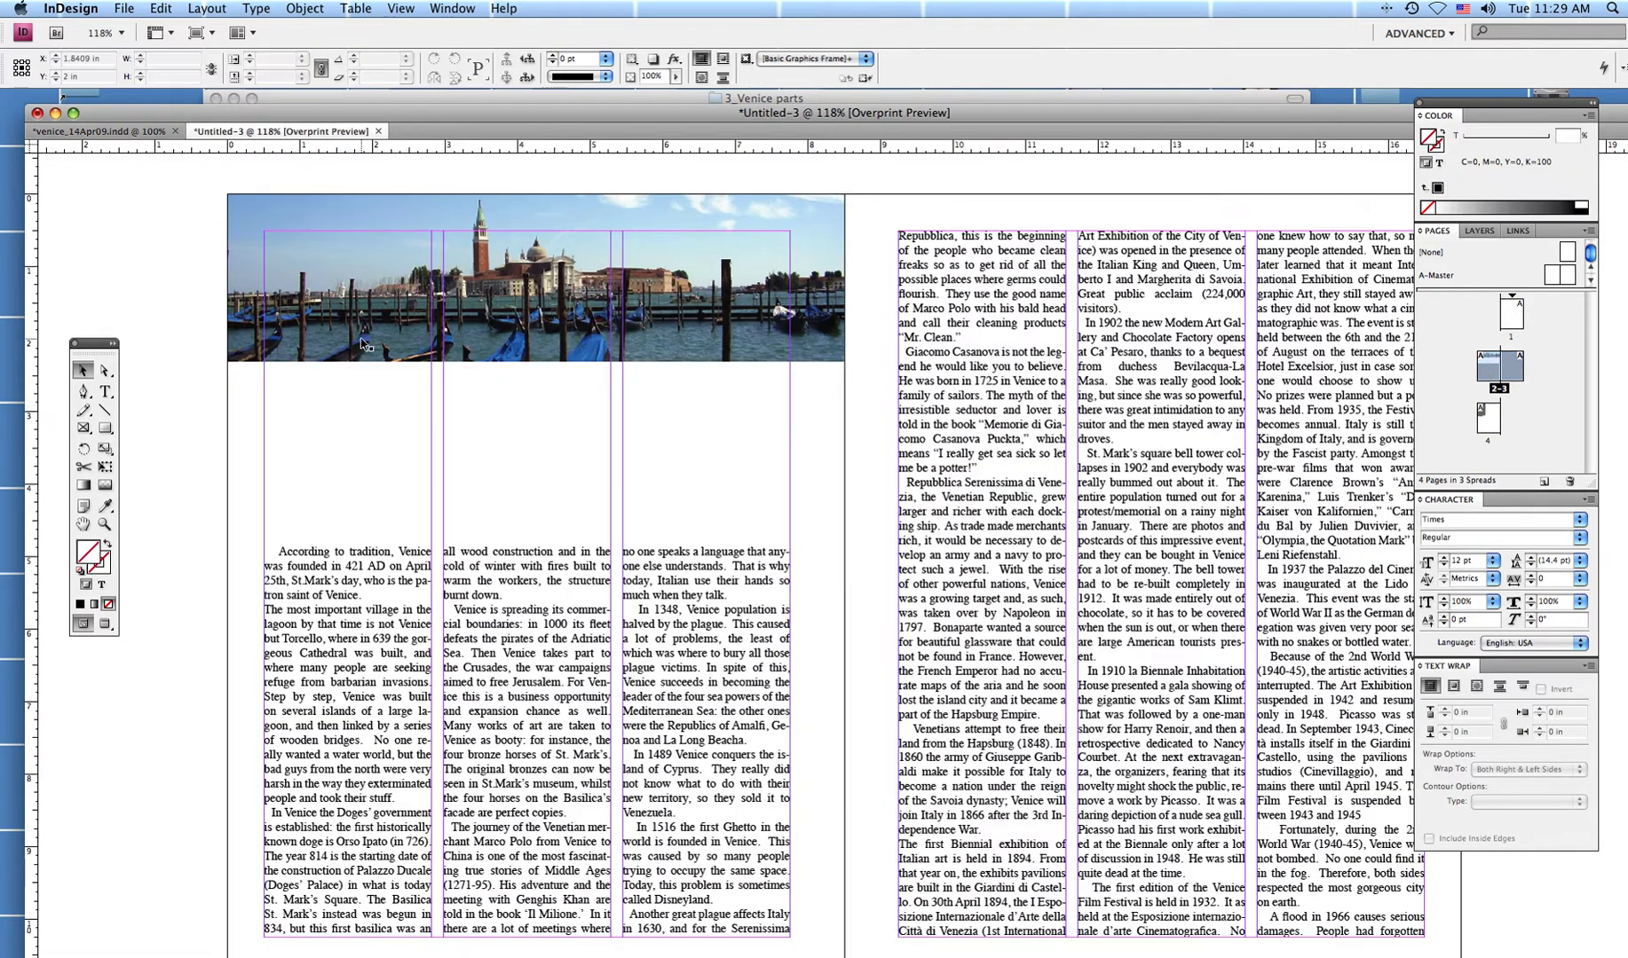
{"action": "key", "text": "super+v"}
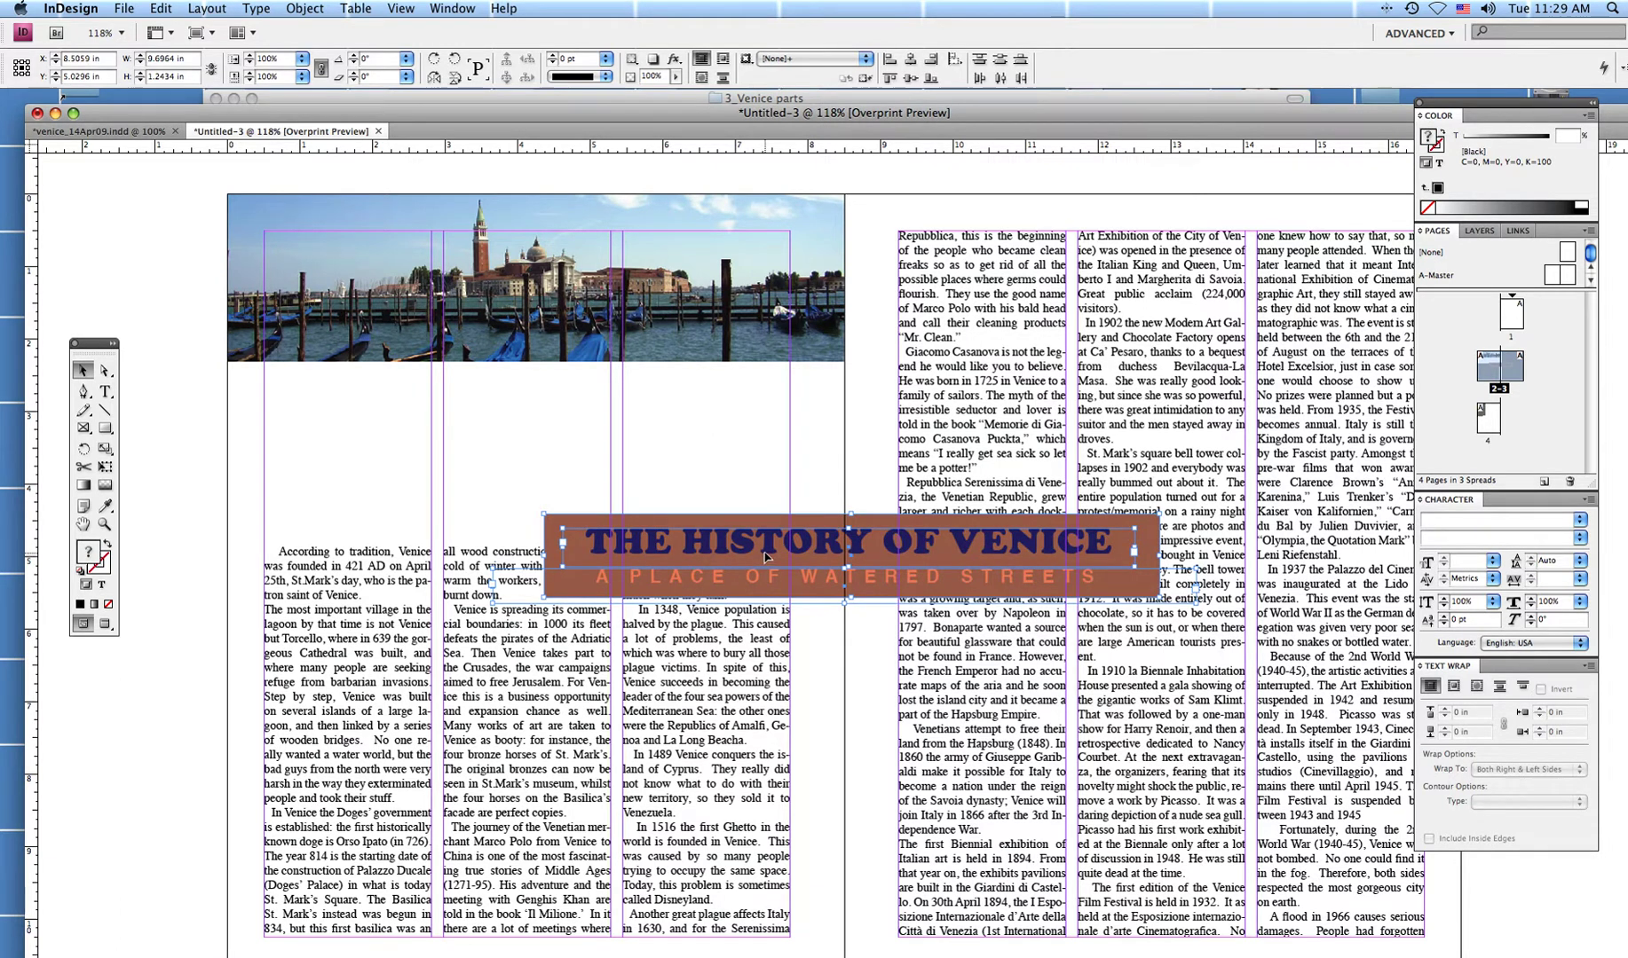
Move the pasted title band directly beneath the bay picture, aligned with page 2's left edge.
{"action": "left_click_drag", "start_coordinate": [579, 565], "coordinate": [263, 409]}
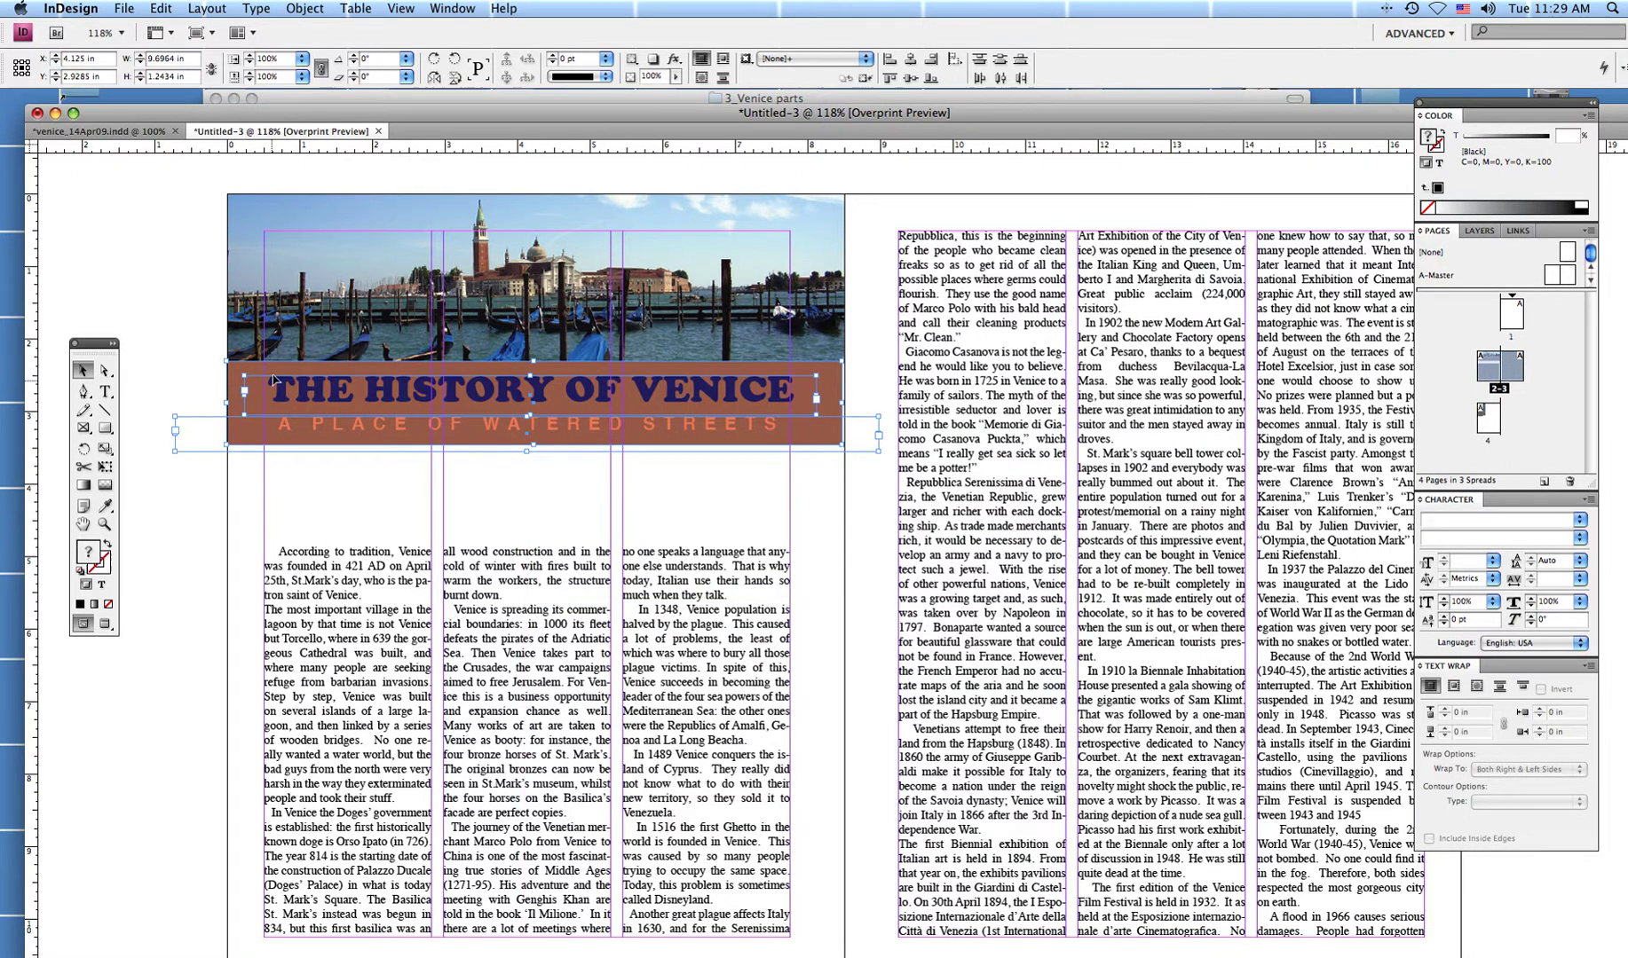
{"action": "left_click", "coordinate": [89, 189]}
{"action": "left_click", "coordinate": [118, 133]}
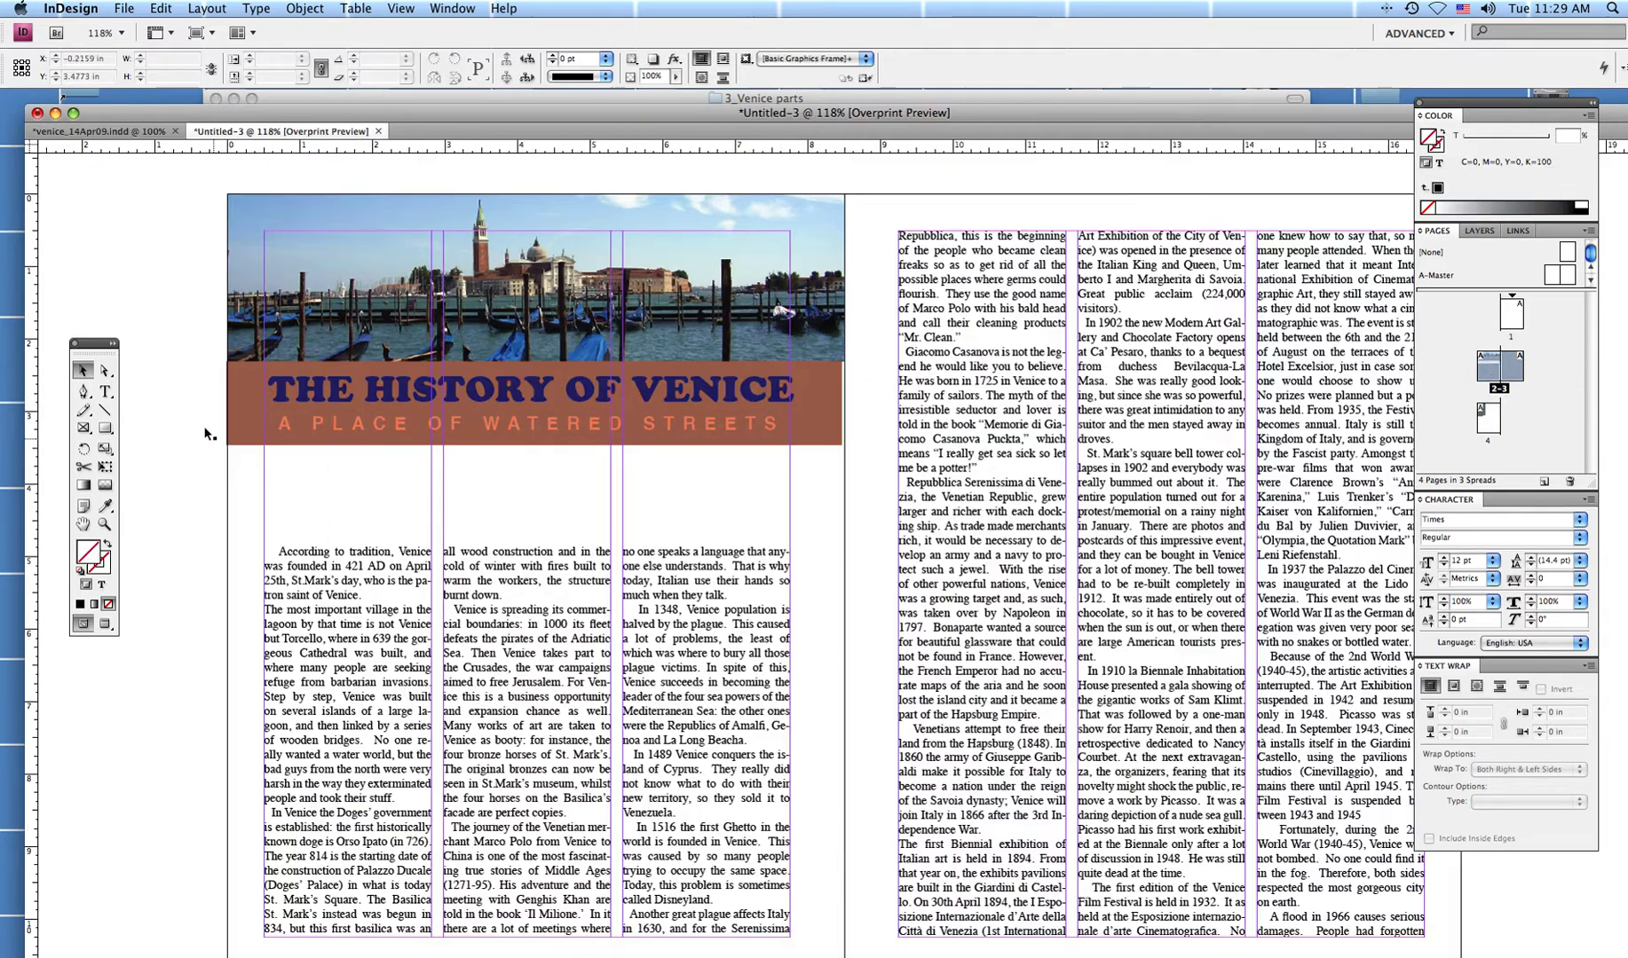
Examine the character formatting and colours of the title and subtitle, and the fill of the band behind them.
{"action": "left_click", "coordinate": [523, 397]}
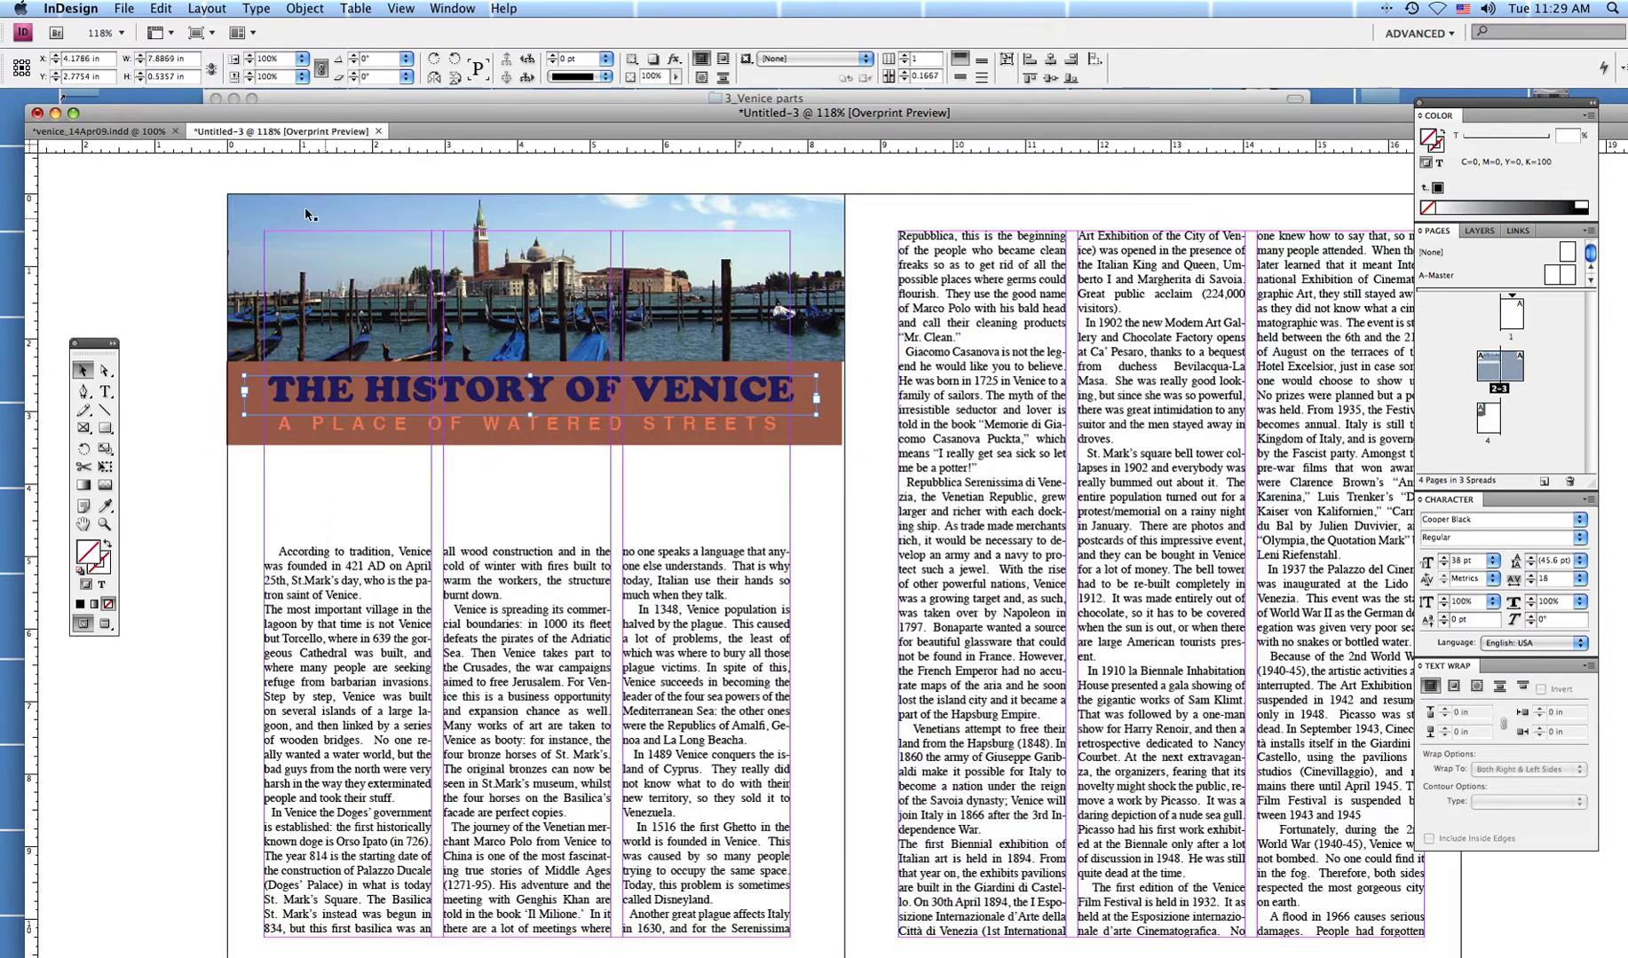
{"action": "left_click", "coordinate": [104, 392]}
{"action": "triple_click", "coordinate": [315, 388]}
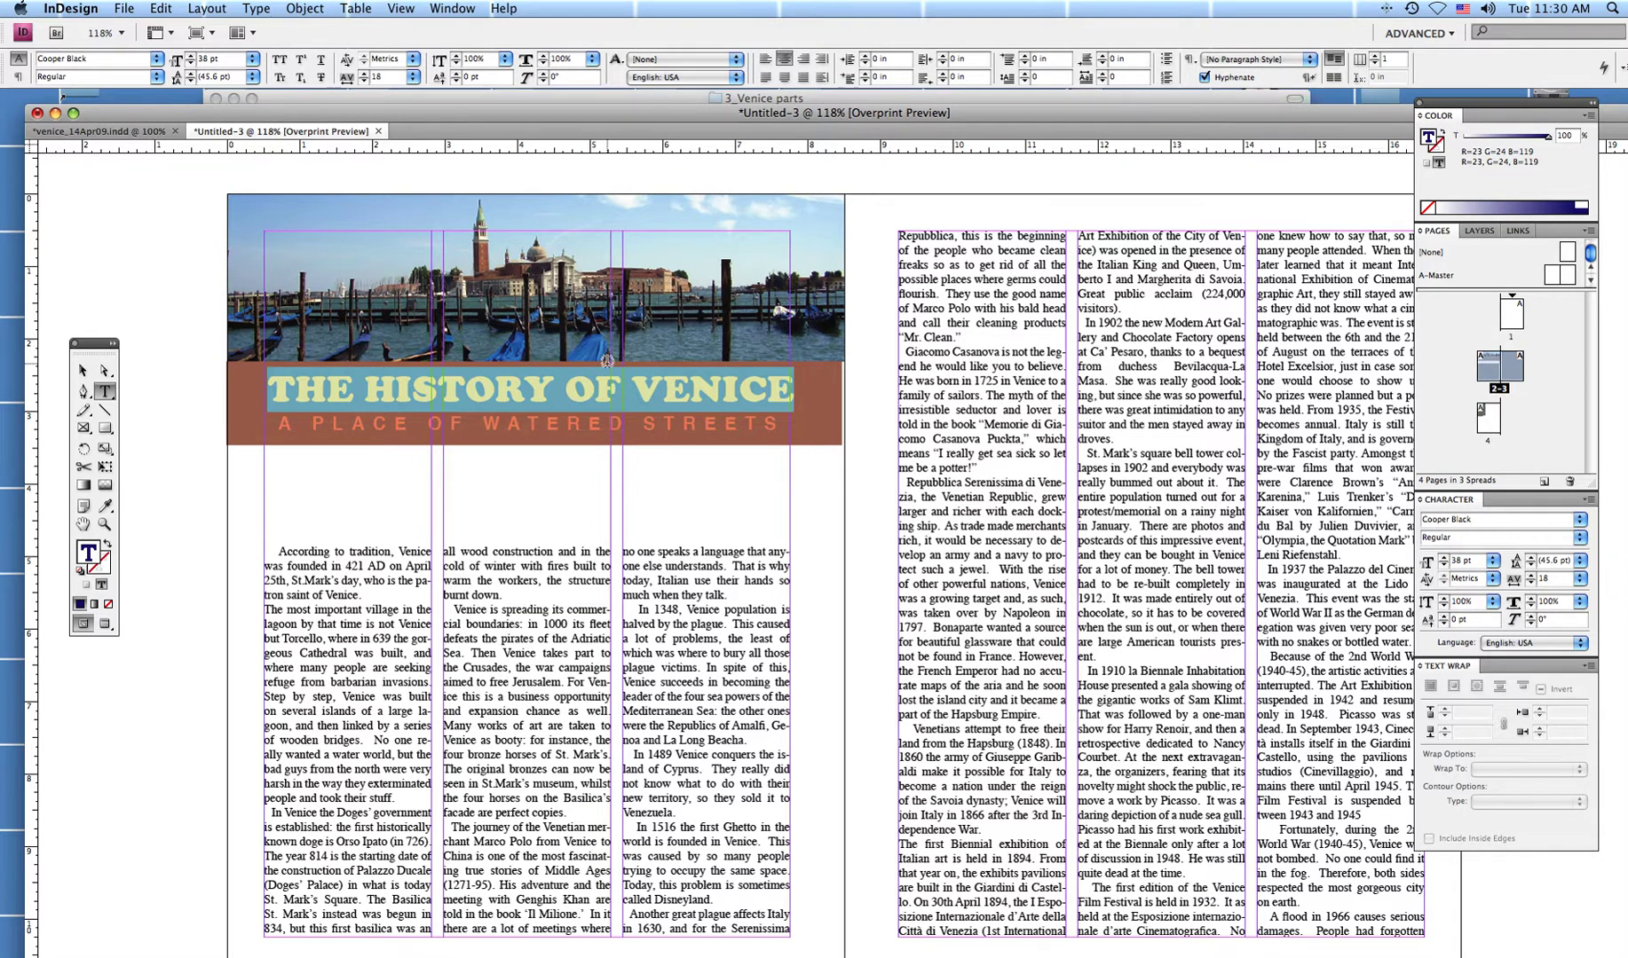
{"action": "triple_click", "coordinate": [359, 424]}
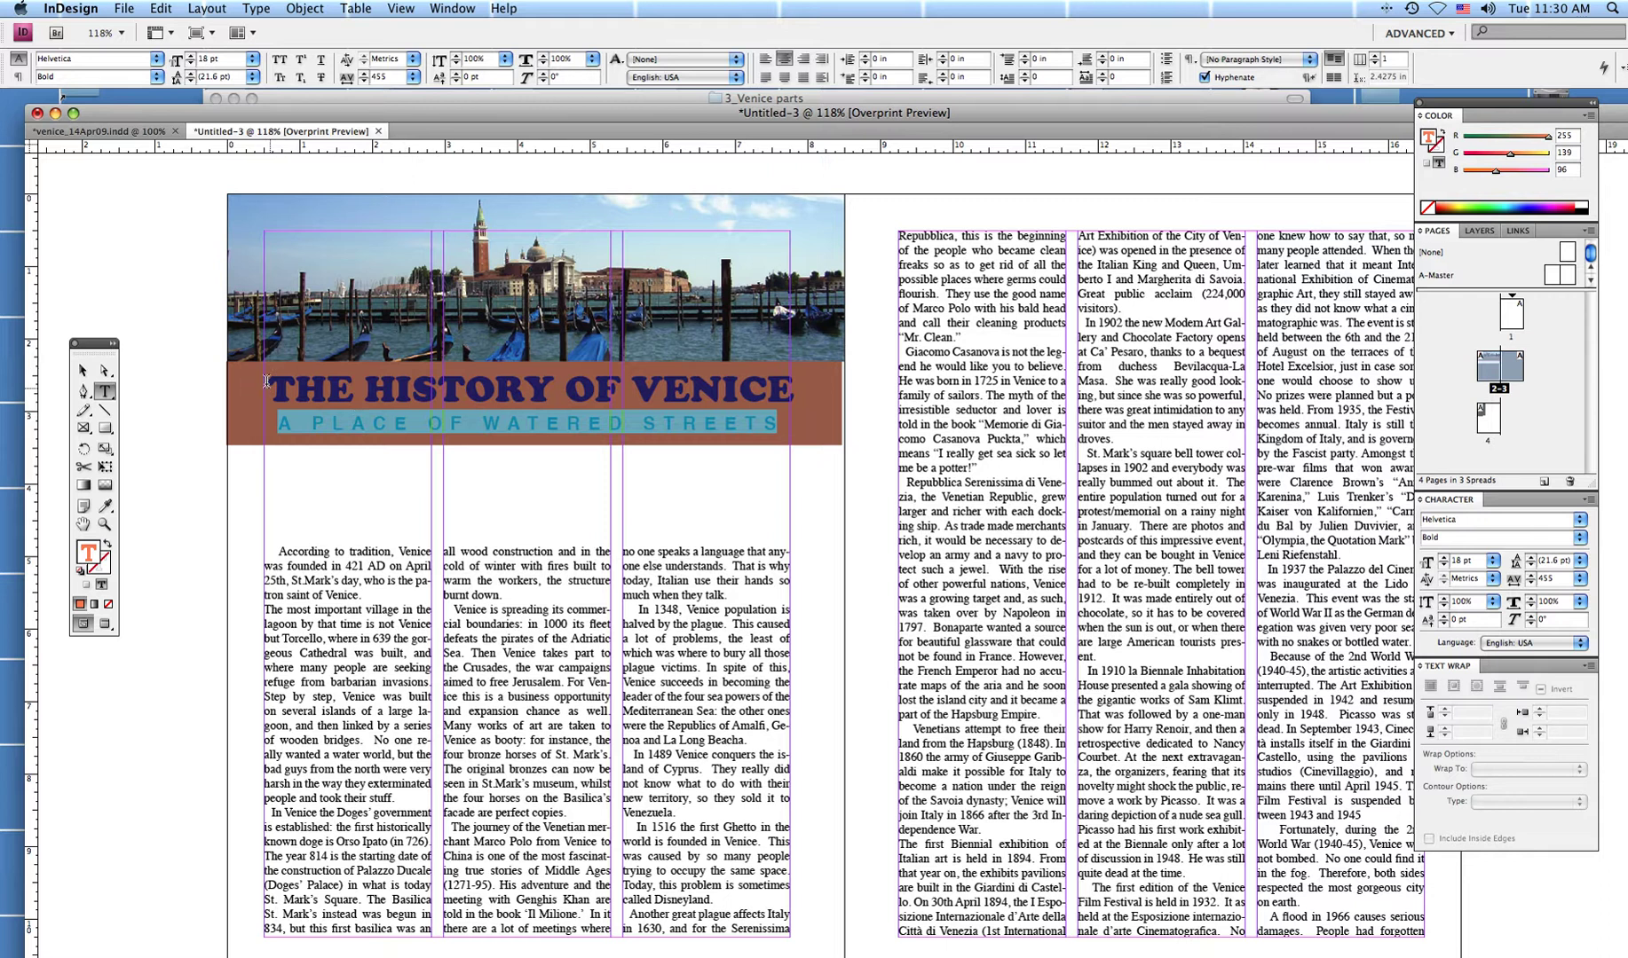
{"action": "left_click", "coordinate": [82, 370]}
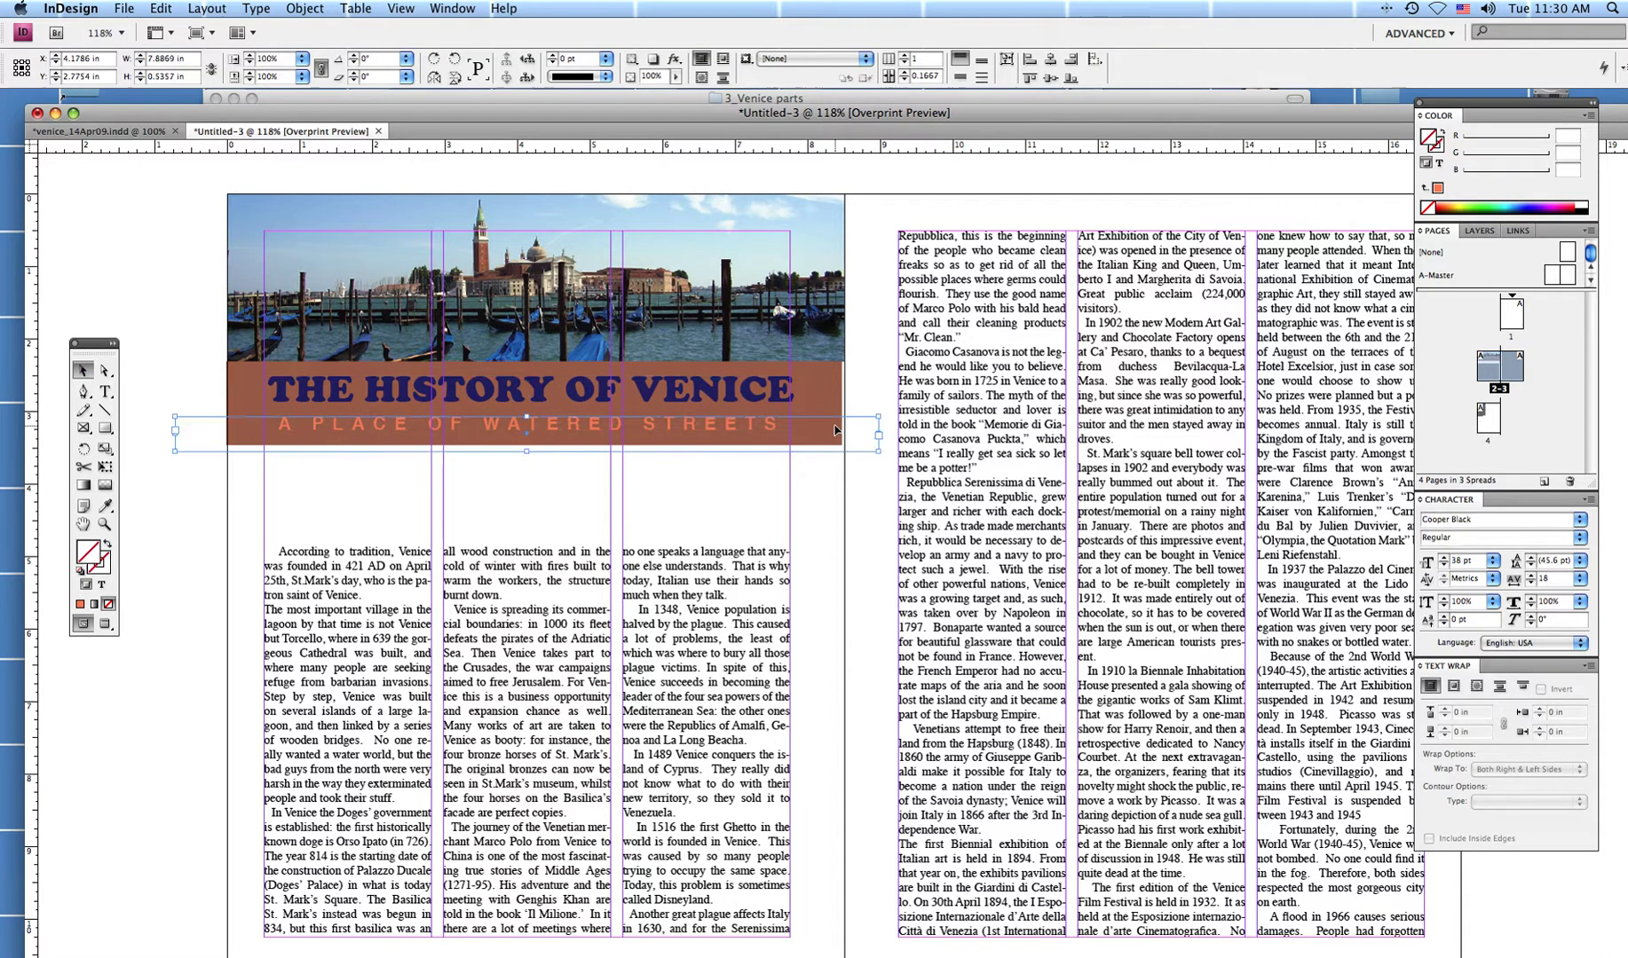
{"action": "left_click", "coordinate": [843, 401]}
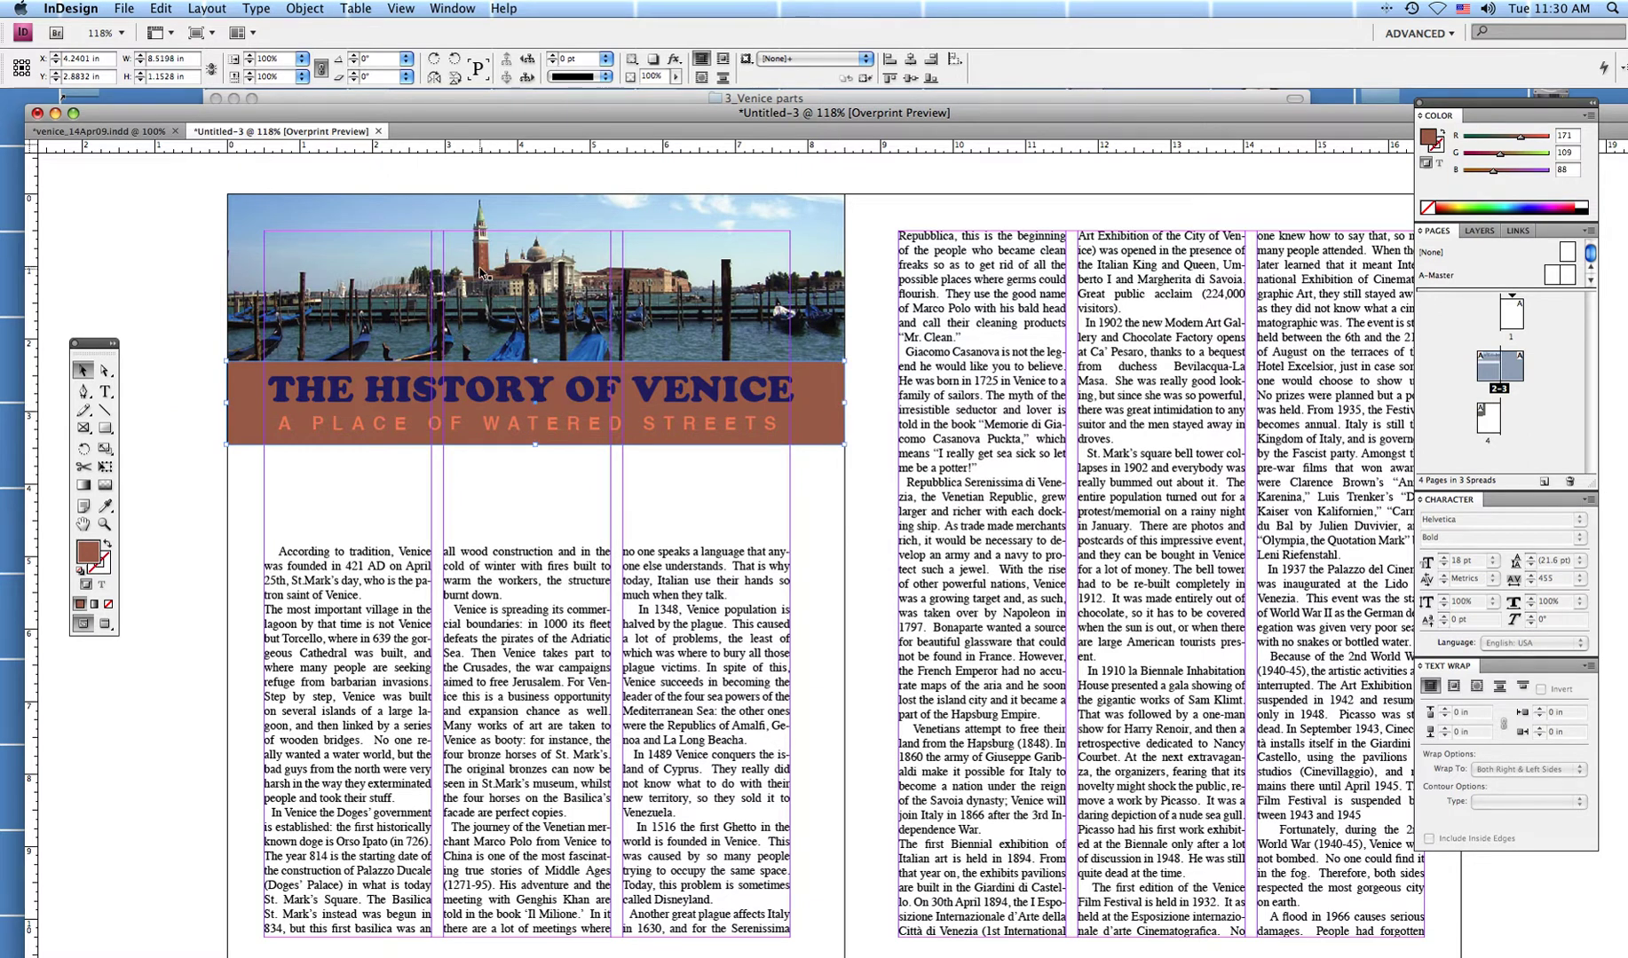
{"action": "left_click", "coordinate": [104, 391]}
{"action": "triple_click", "coordinate": [327, 425]}
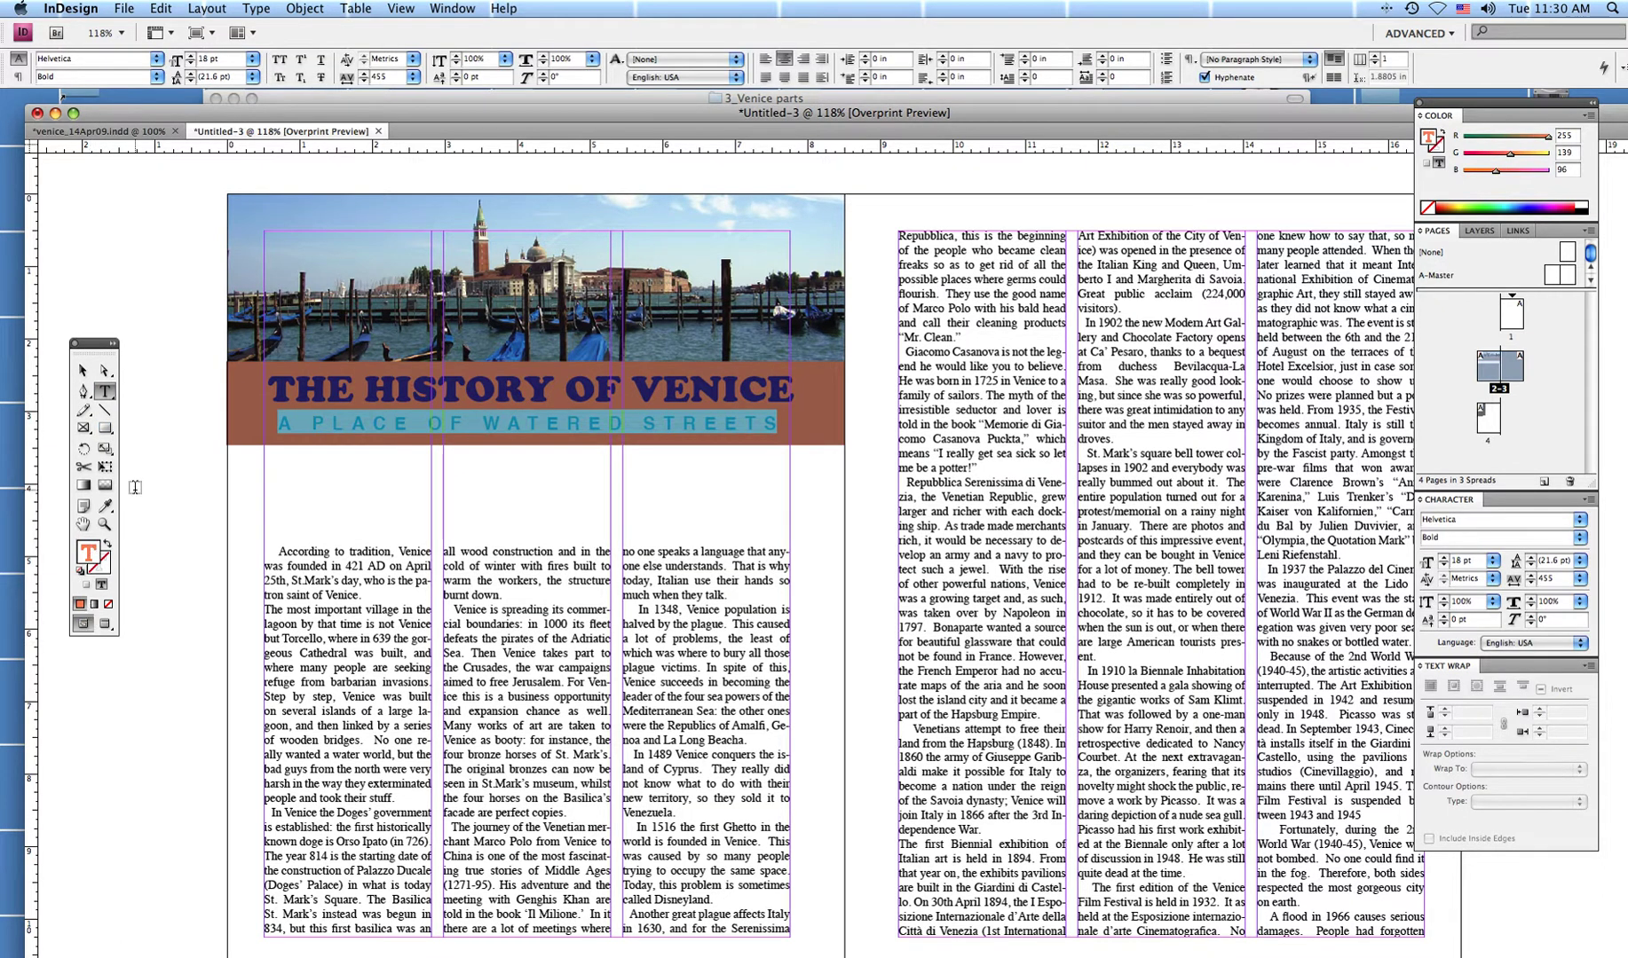
{"action": "left_click", "coordinate": [82, 370]}
{"action": "left_click", "coordinate": [164, 391]}
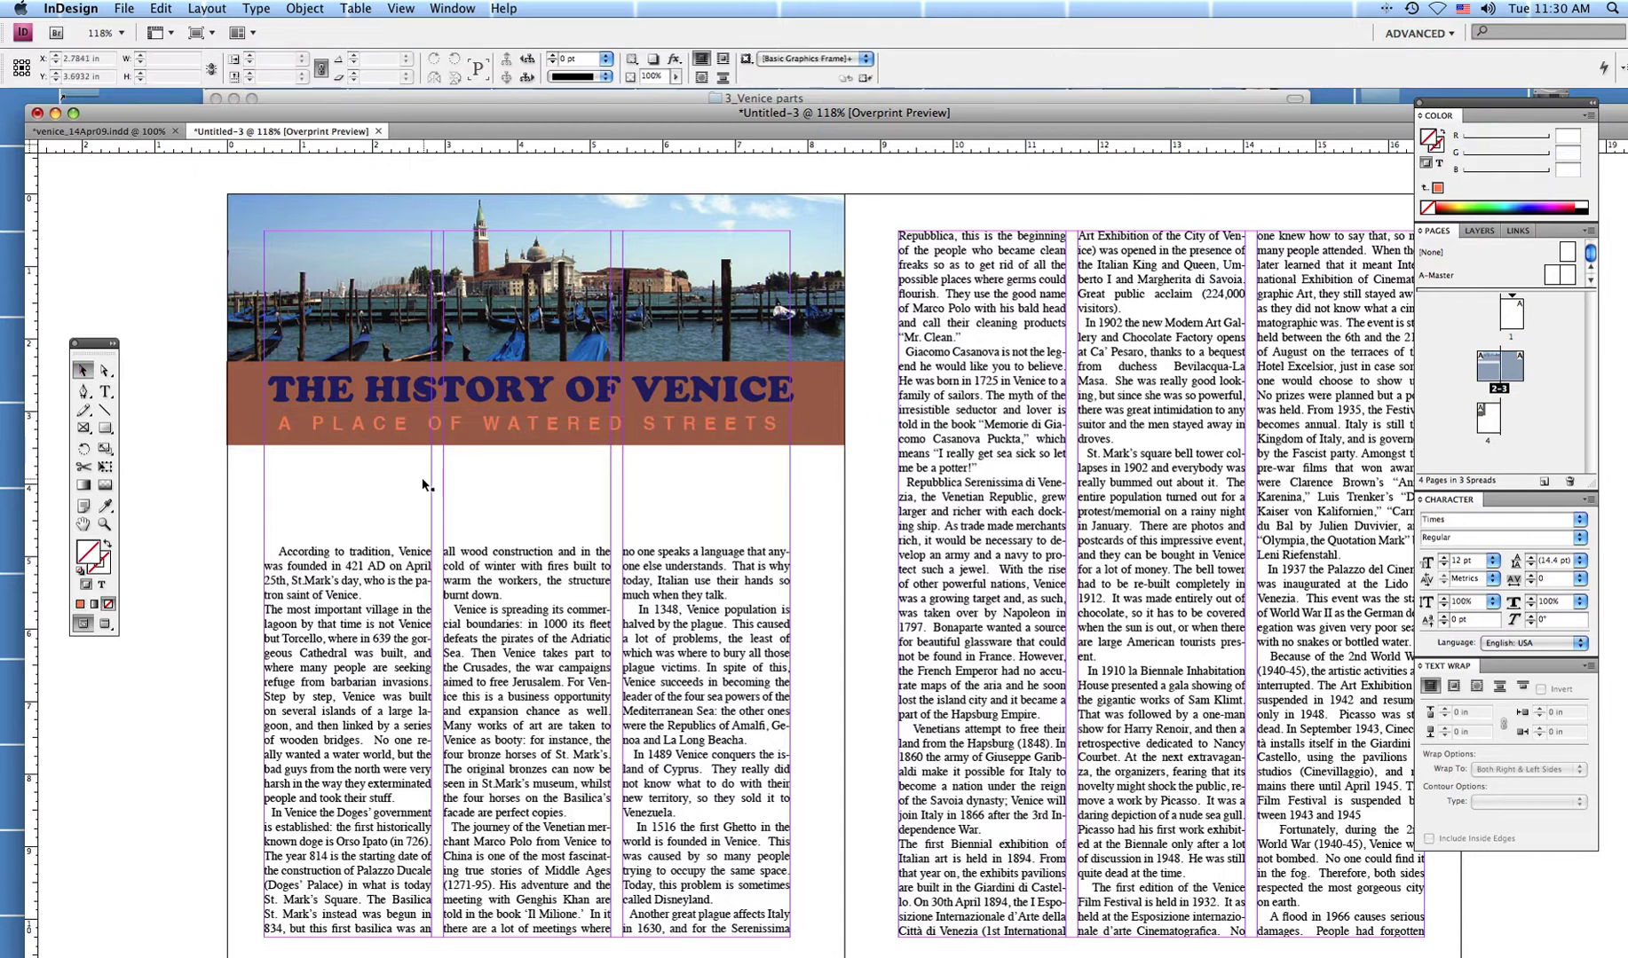
Extend page 2's first and third column text frames upward to just beneath the title band, each about 6.52 in tall.
{"action": "left_click", "coordinate": [372, 593]}
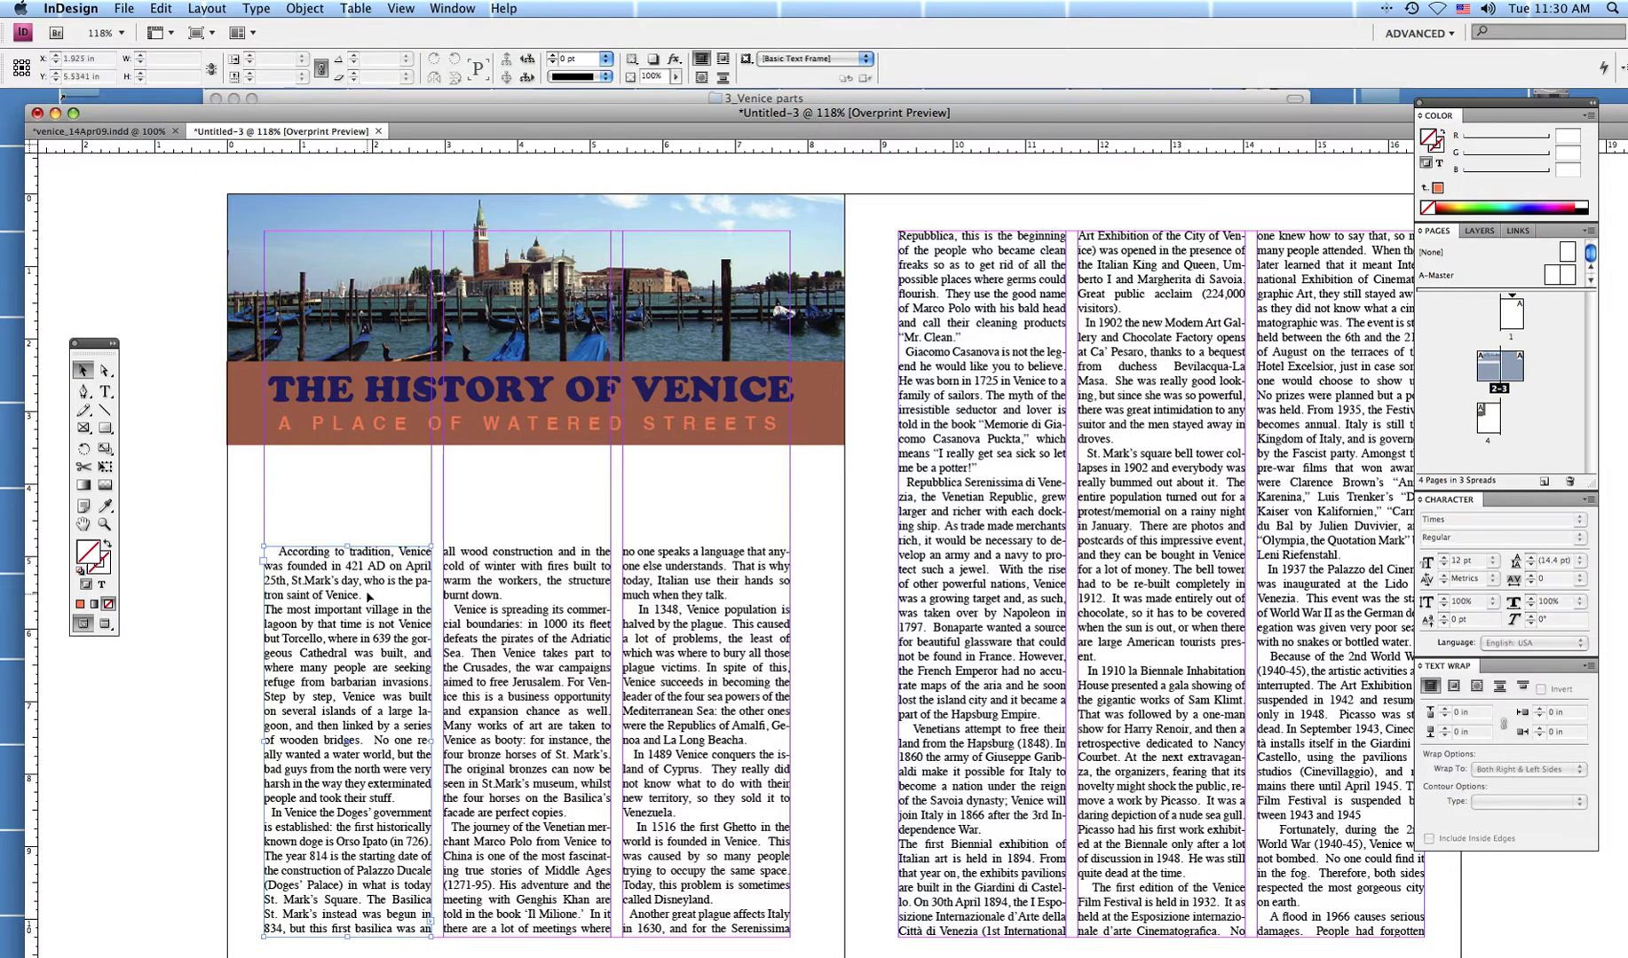
{"action": "left_click_drag", "start_coordinate": [347, 545], "coordinate": [348, 463]}
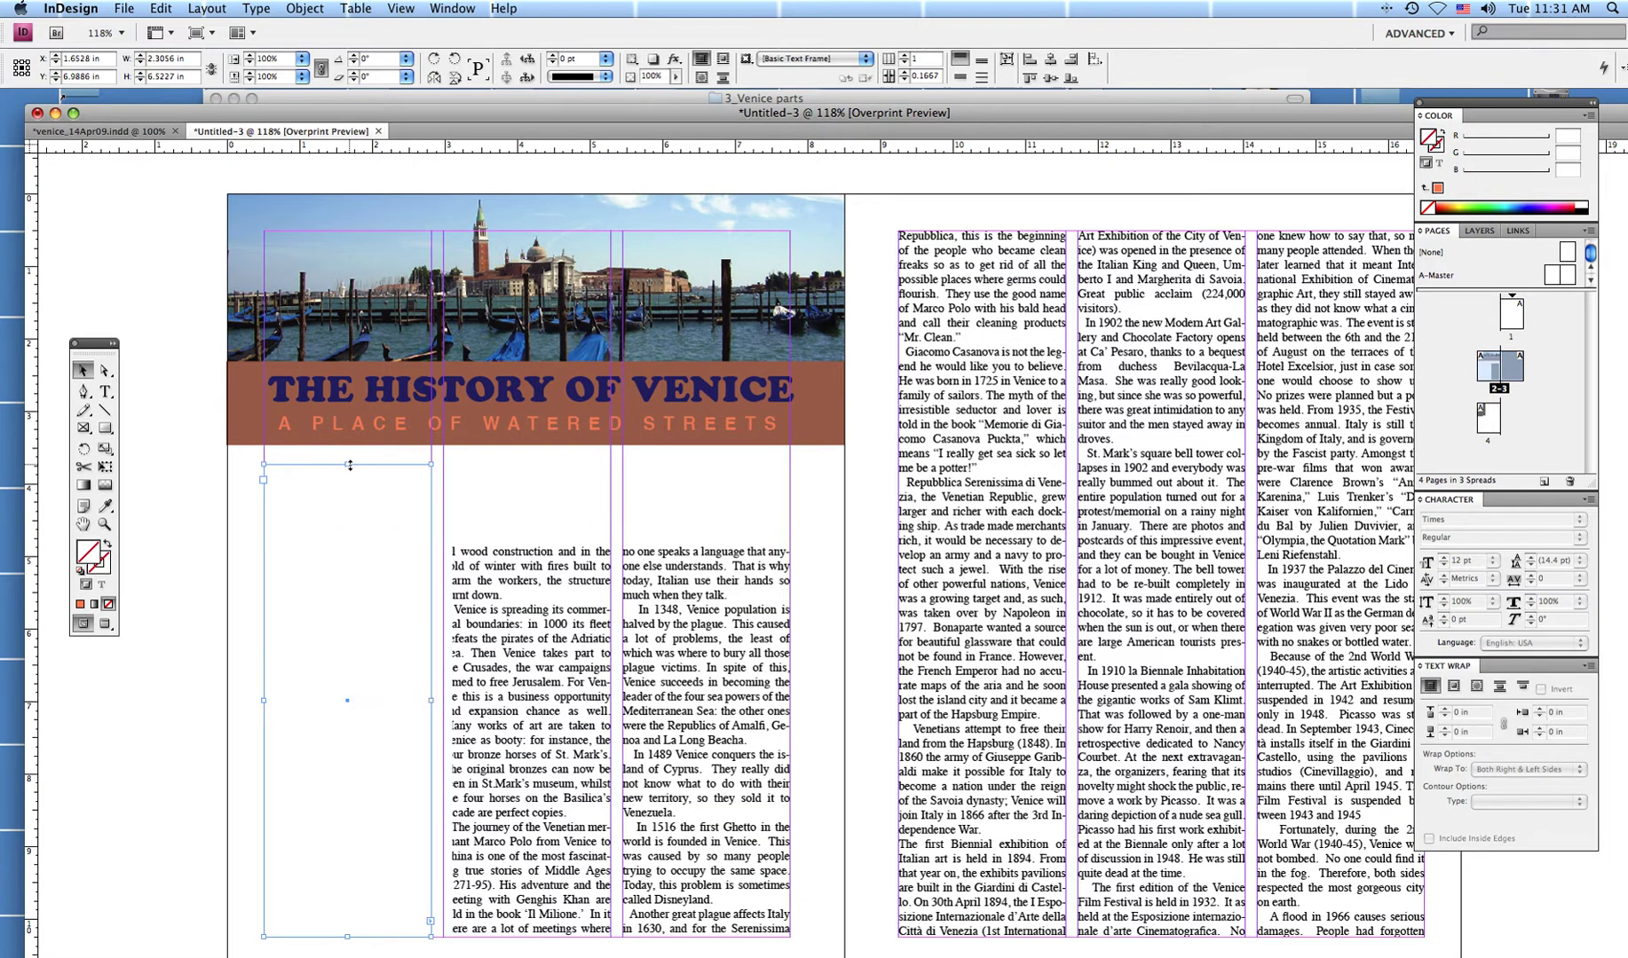
{"action": "left_click", "coordinate": [668, 590]}
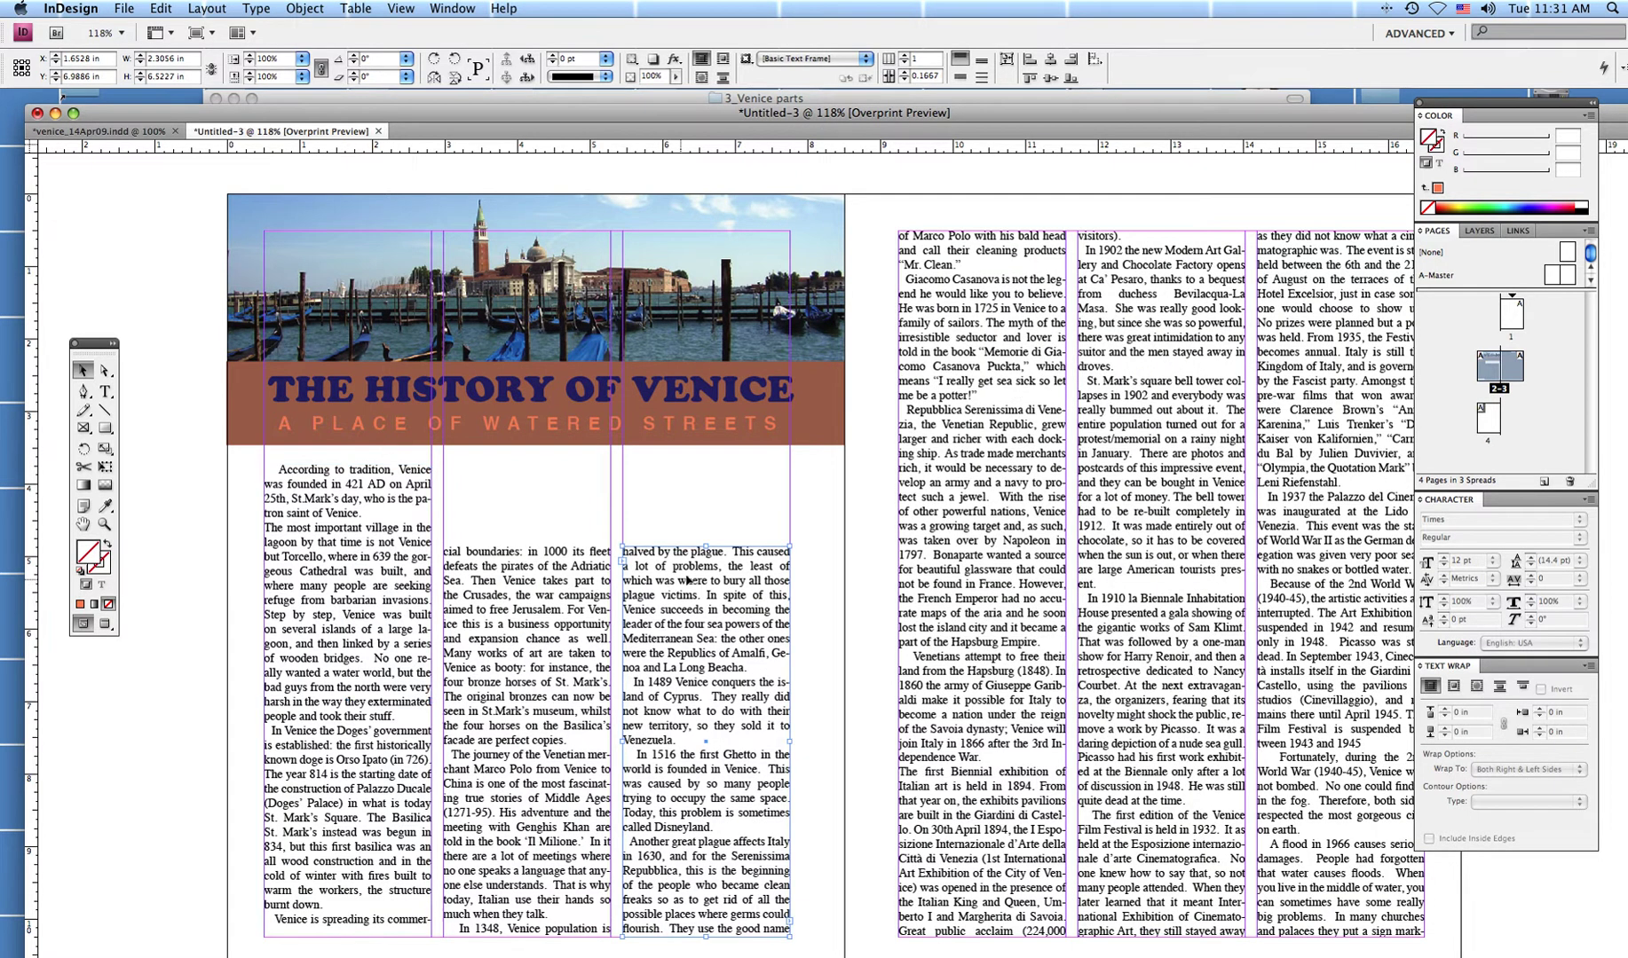
{"action": "left_click_drag", "start_coordinate": [705, 546], "coordinate": [713, 464]}
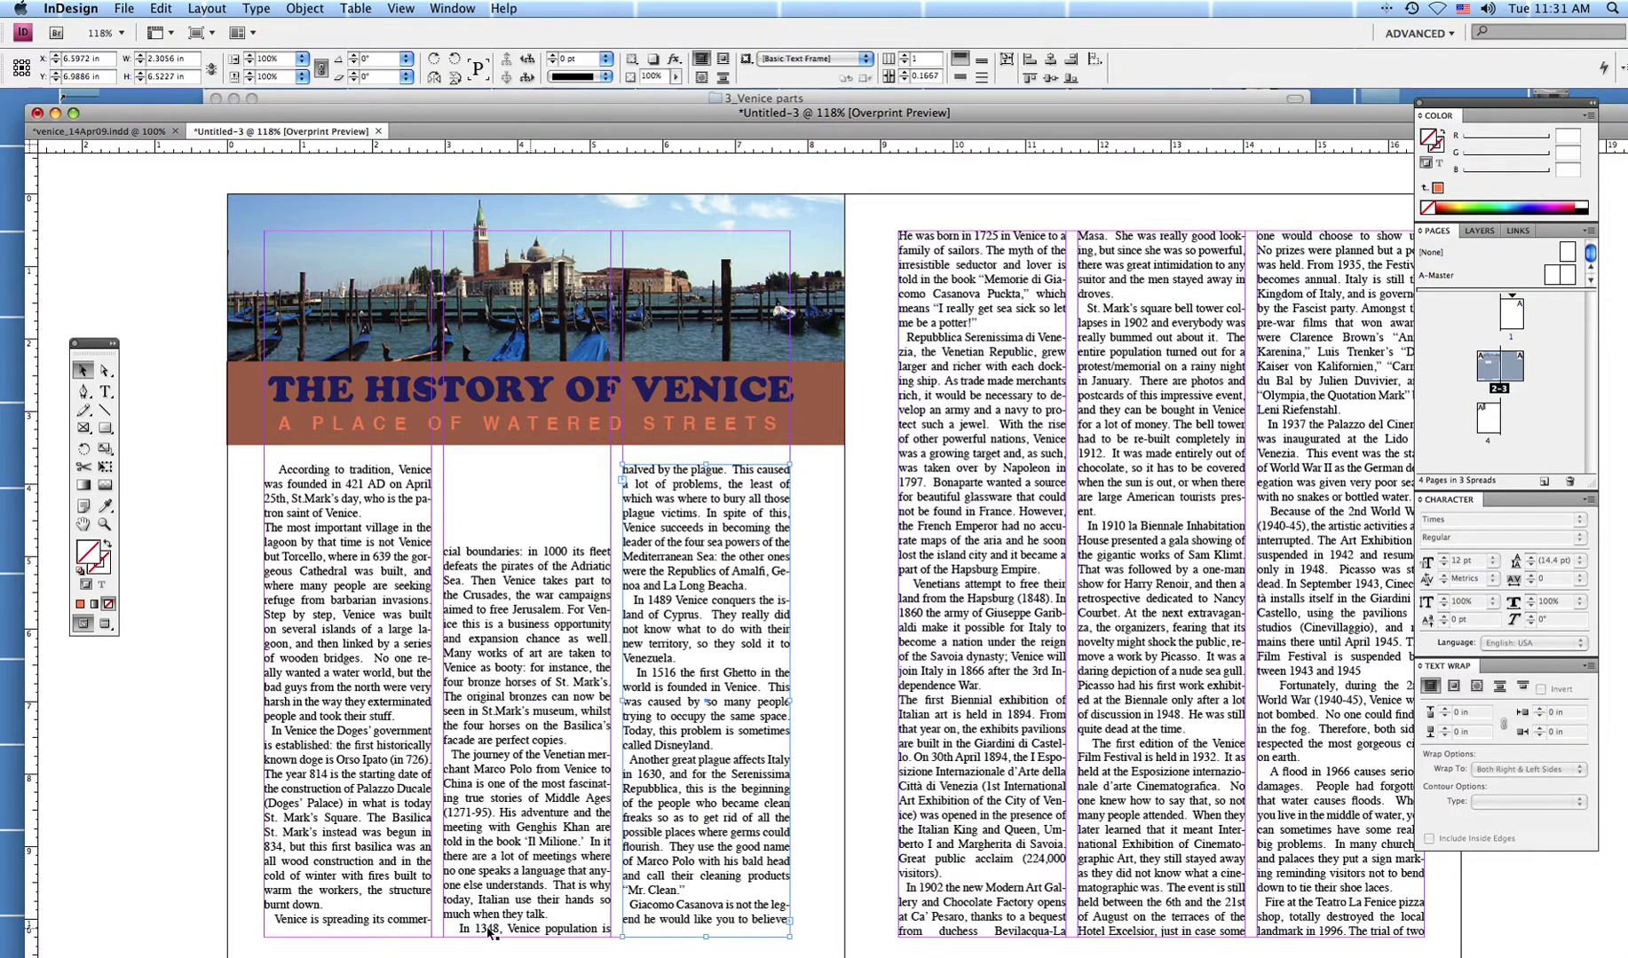
Delete the middle column's text frame on page 2, leaving that column free for pictures.
{"action": "left_click", "coordinate": [340, 821]}
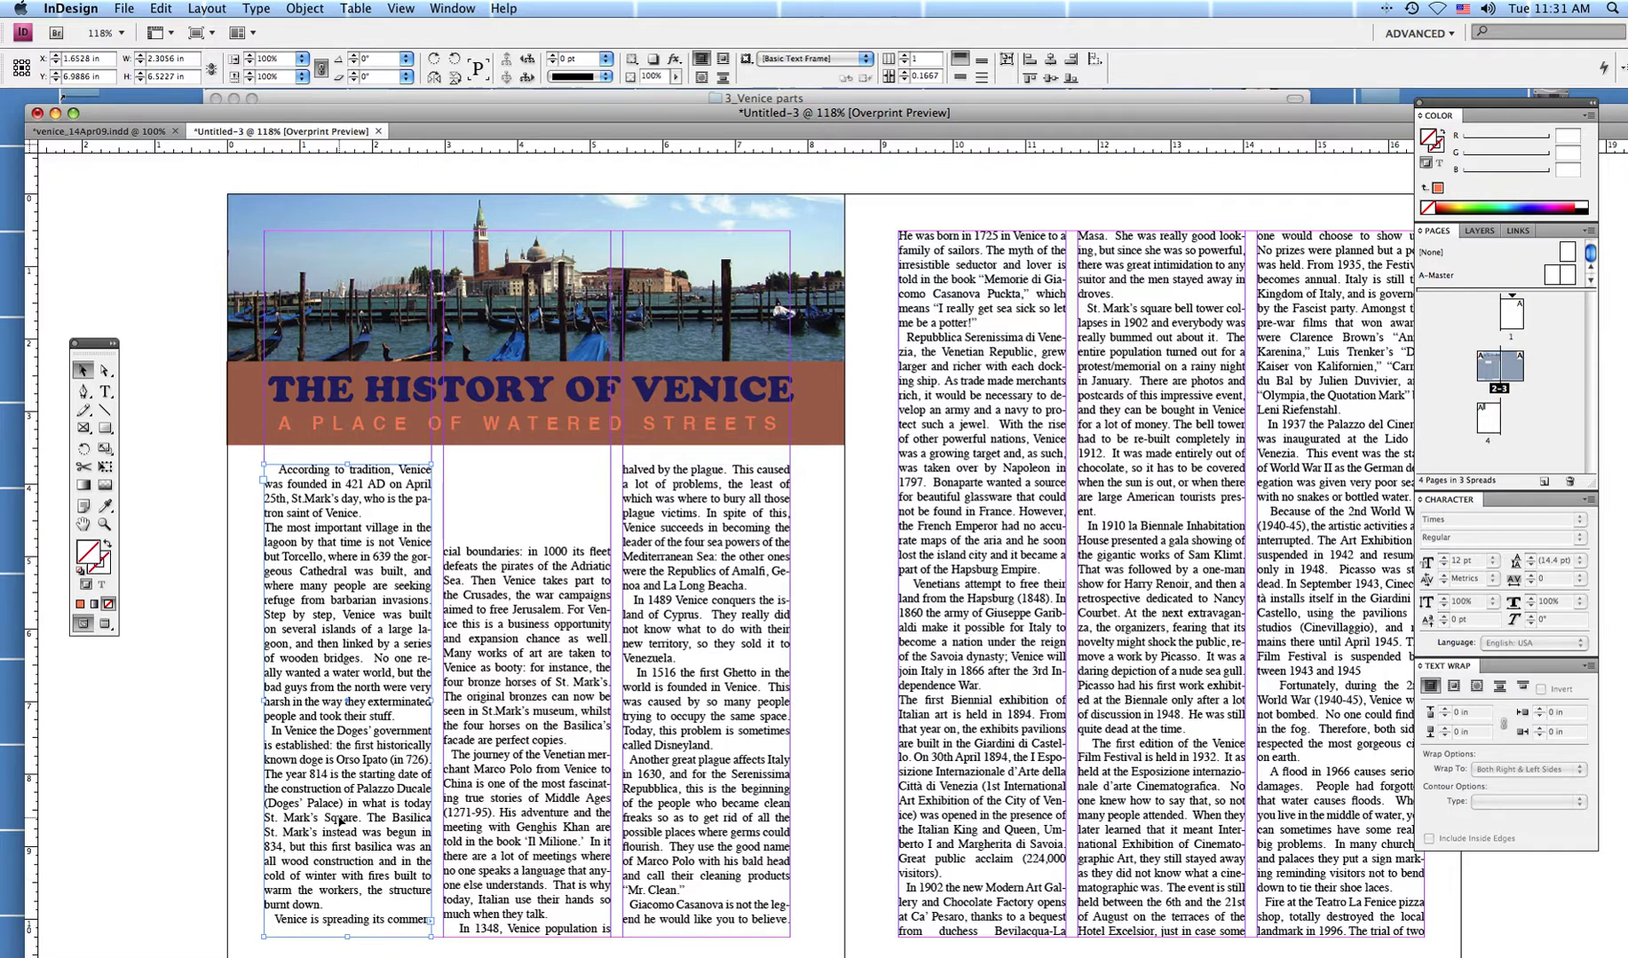
{"action": "left_click", "coordinate": [525, 597]}
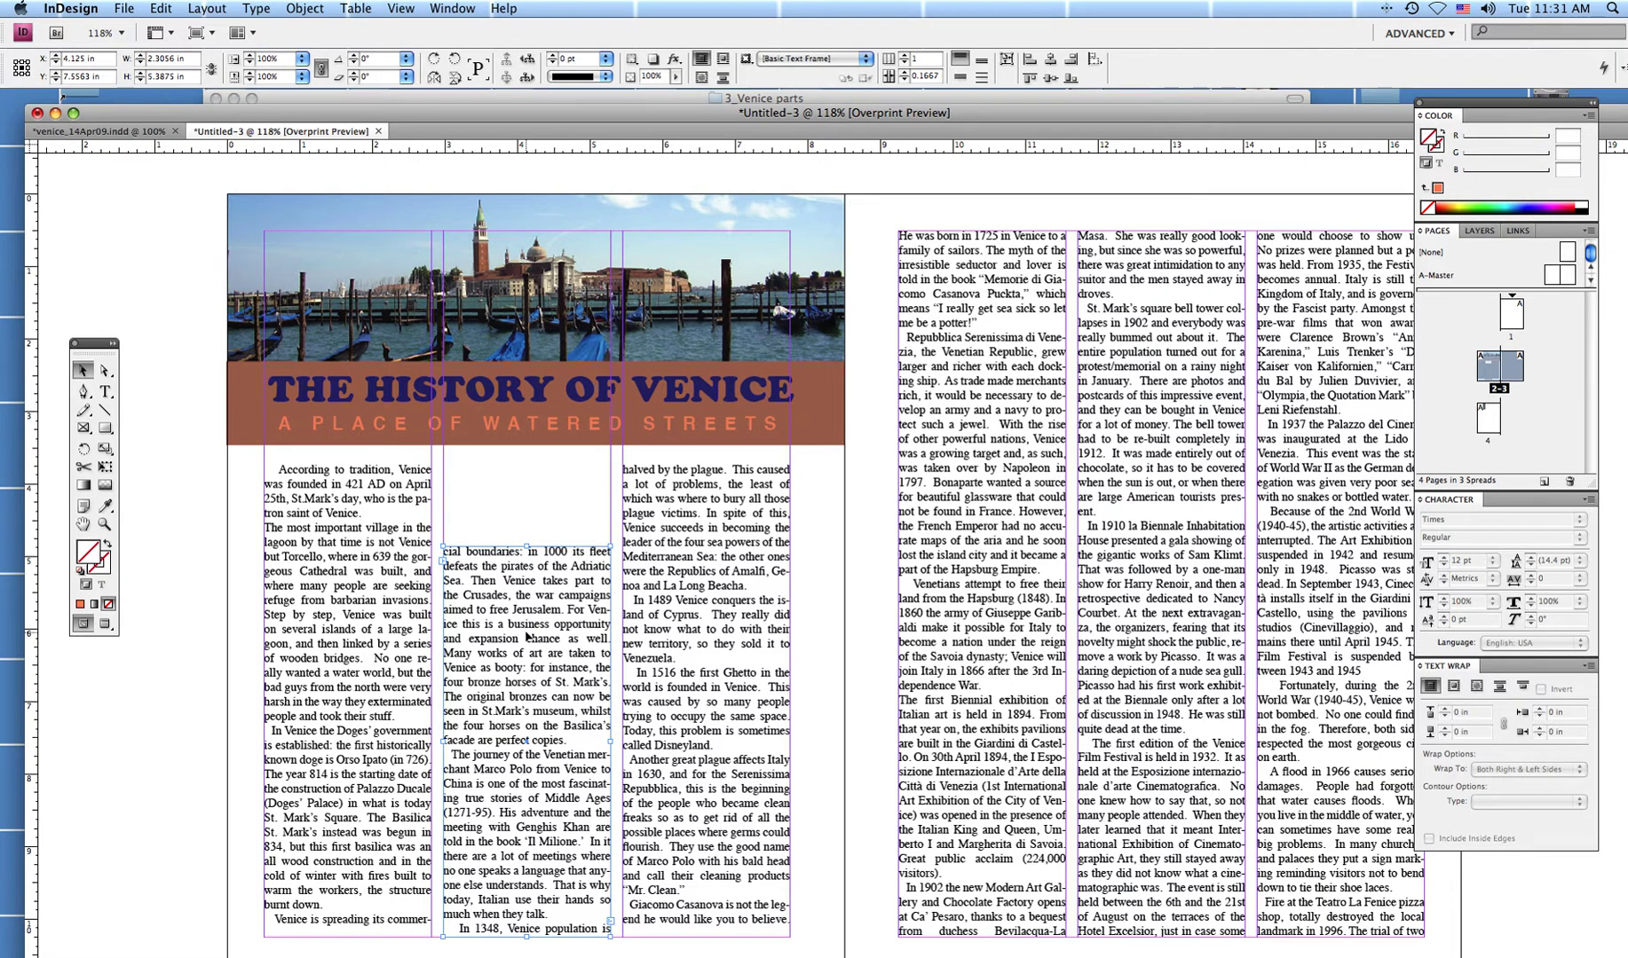
{"action": "key", "text": "Delete"}
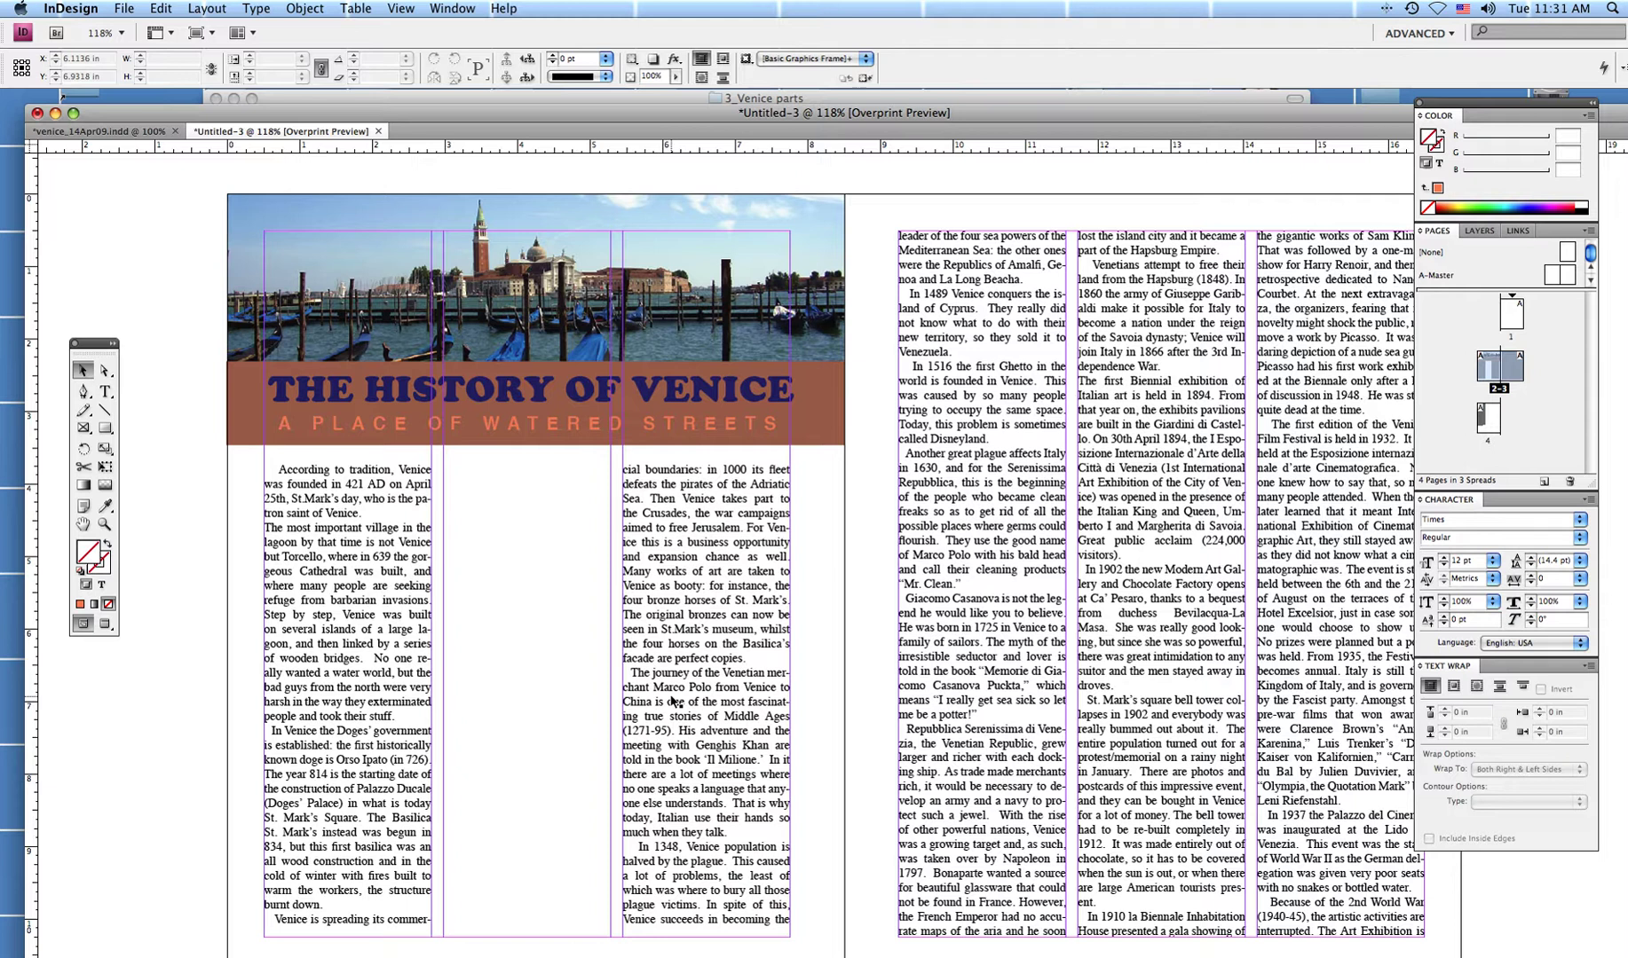
Nudge the first-column text frame down to Y 7.1692 in, and stretch its upper edge to a height of about 6.79 in.
{"action": "left_click", "coordinate": [354, 923]}
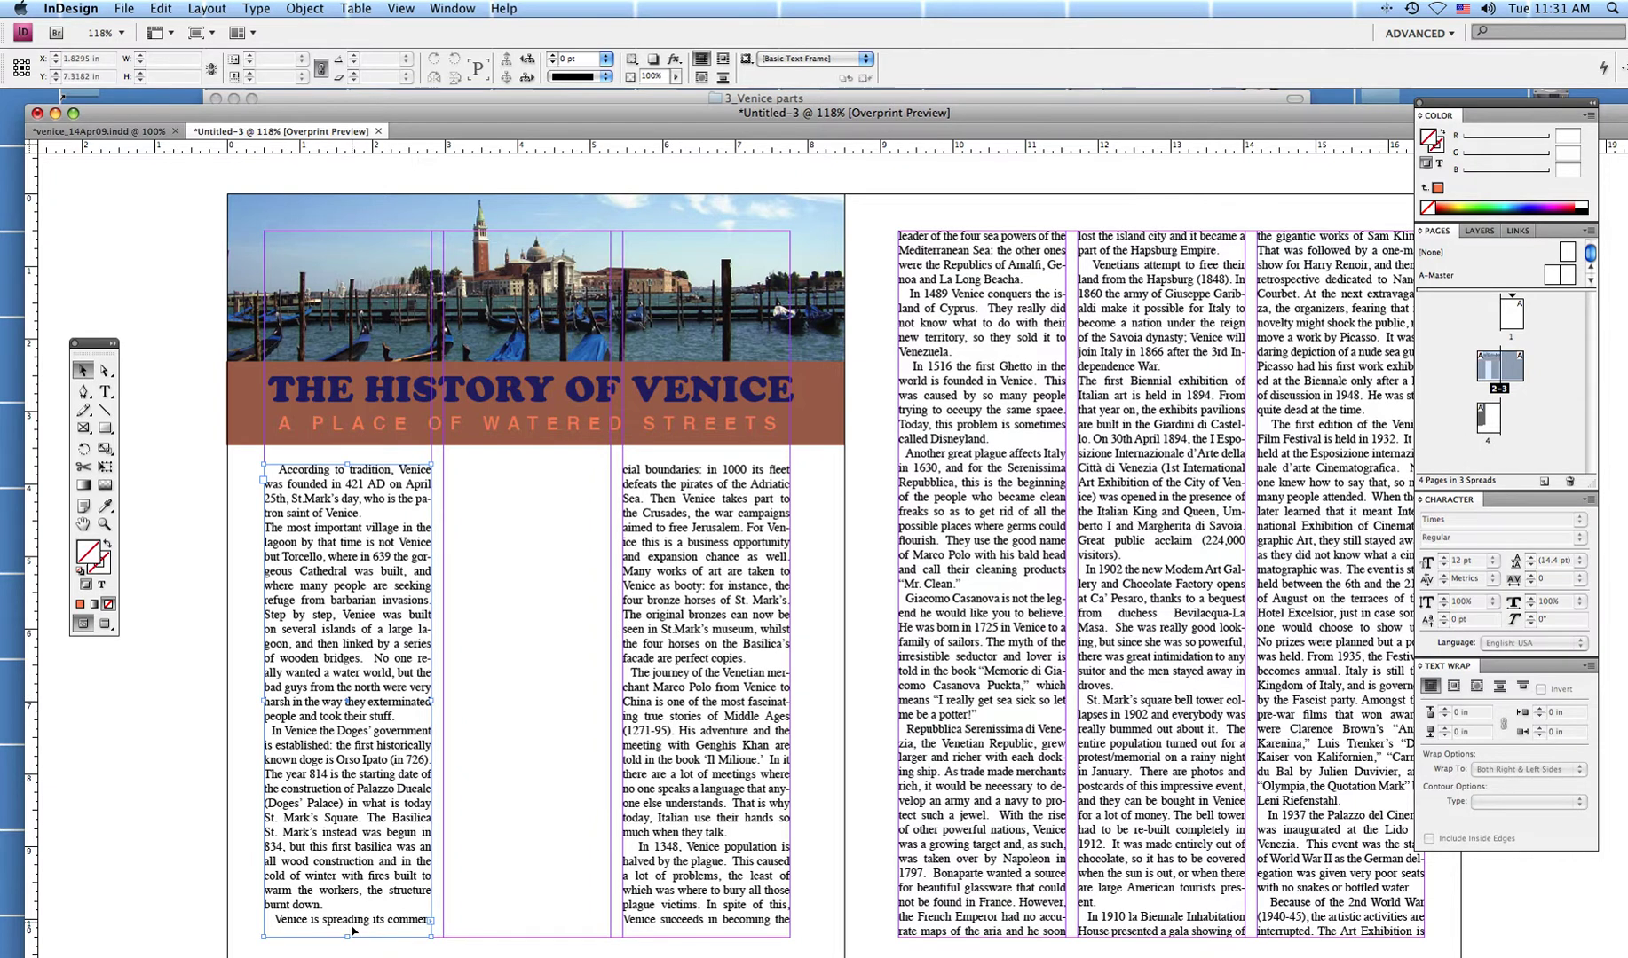
{"action": "left_click_drag", "start_coordinate": [385, 938], "coordinate": [387, 948]}
{"action": "key", "text": "Down"}
{"action": "key", "text": "Down"}
{"action": "key", "text": "Down"}
{"action": "key", "text": "Down"}
{"action": "key", "text": "Down"}
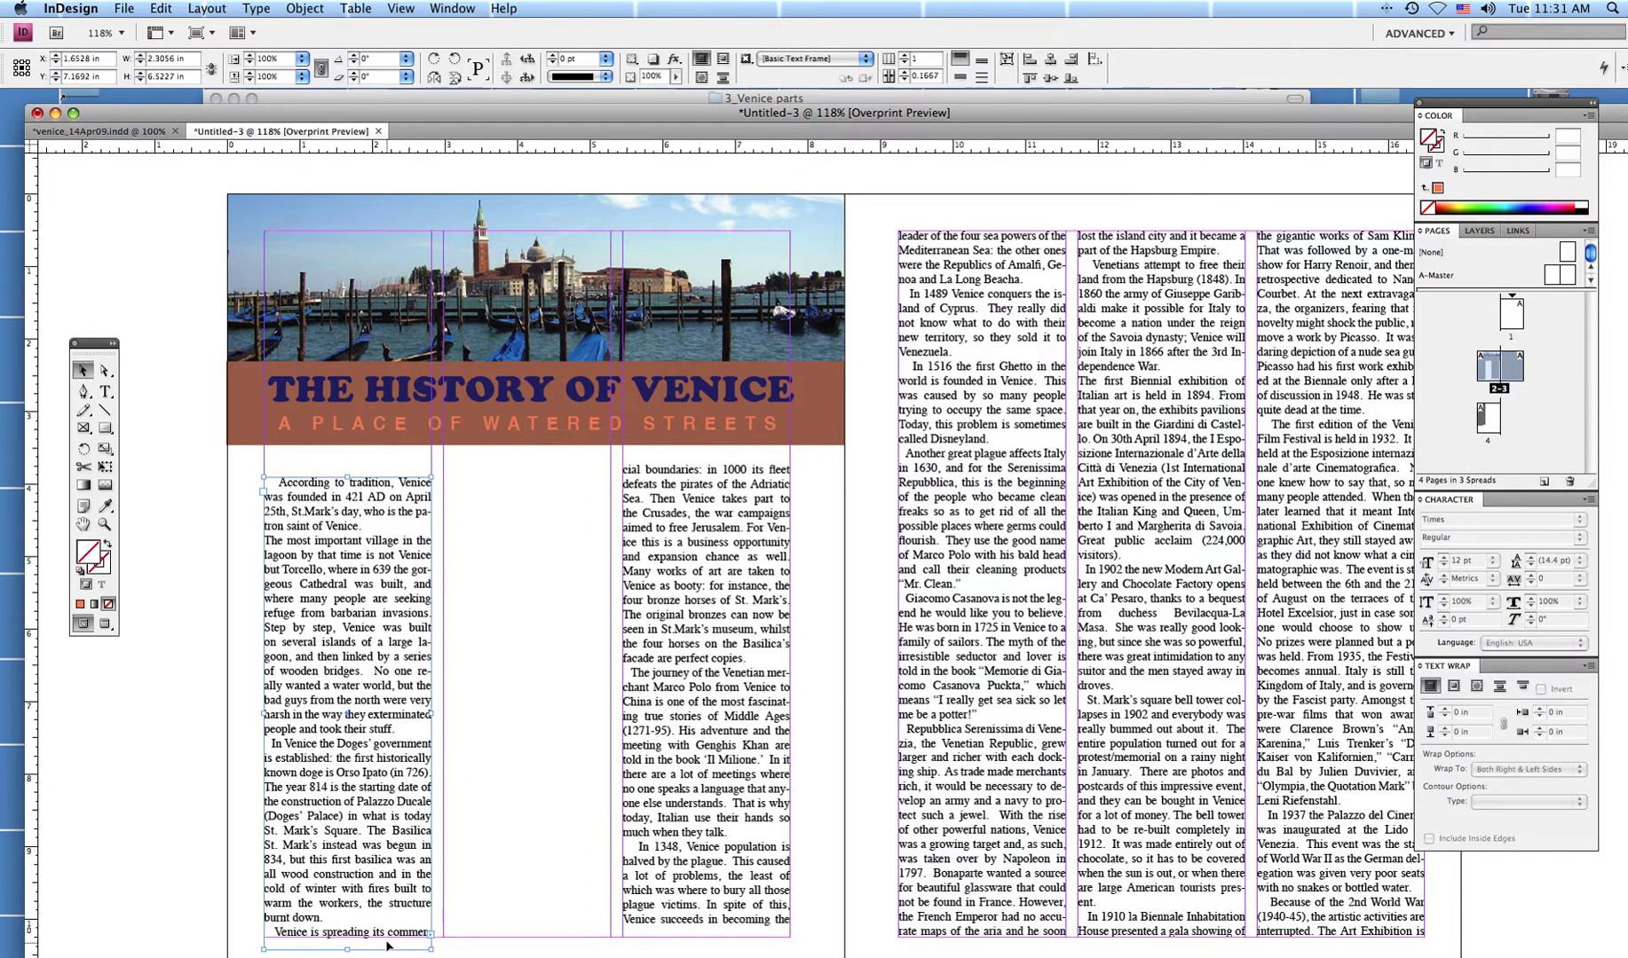
{"action": "left_click_drag", "start_coordinate": [346, 474], "coordinate": [352, 460]}
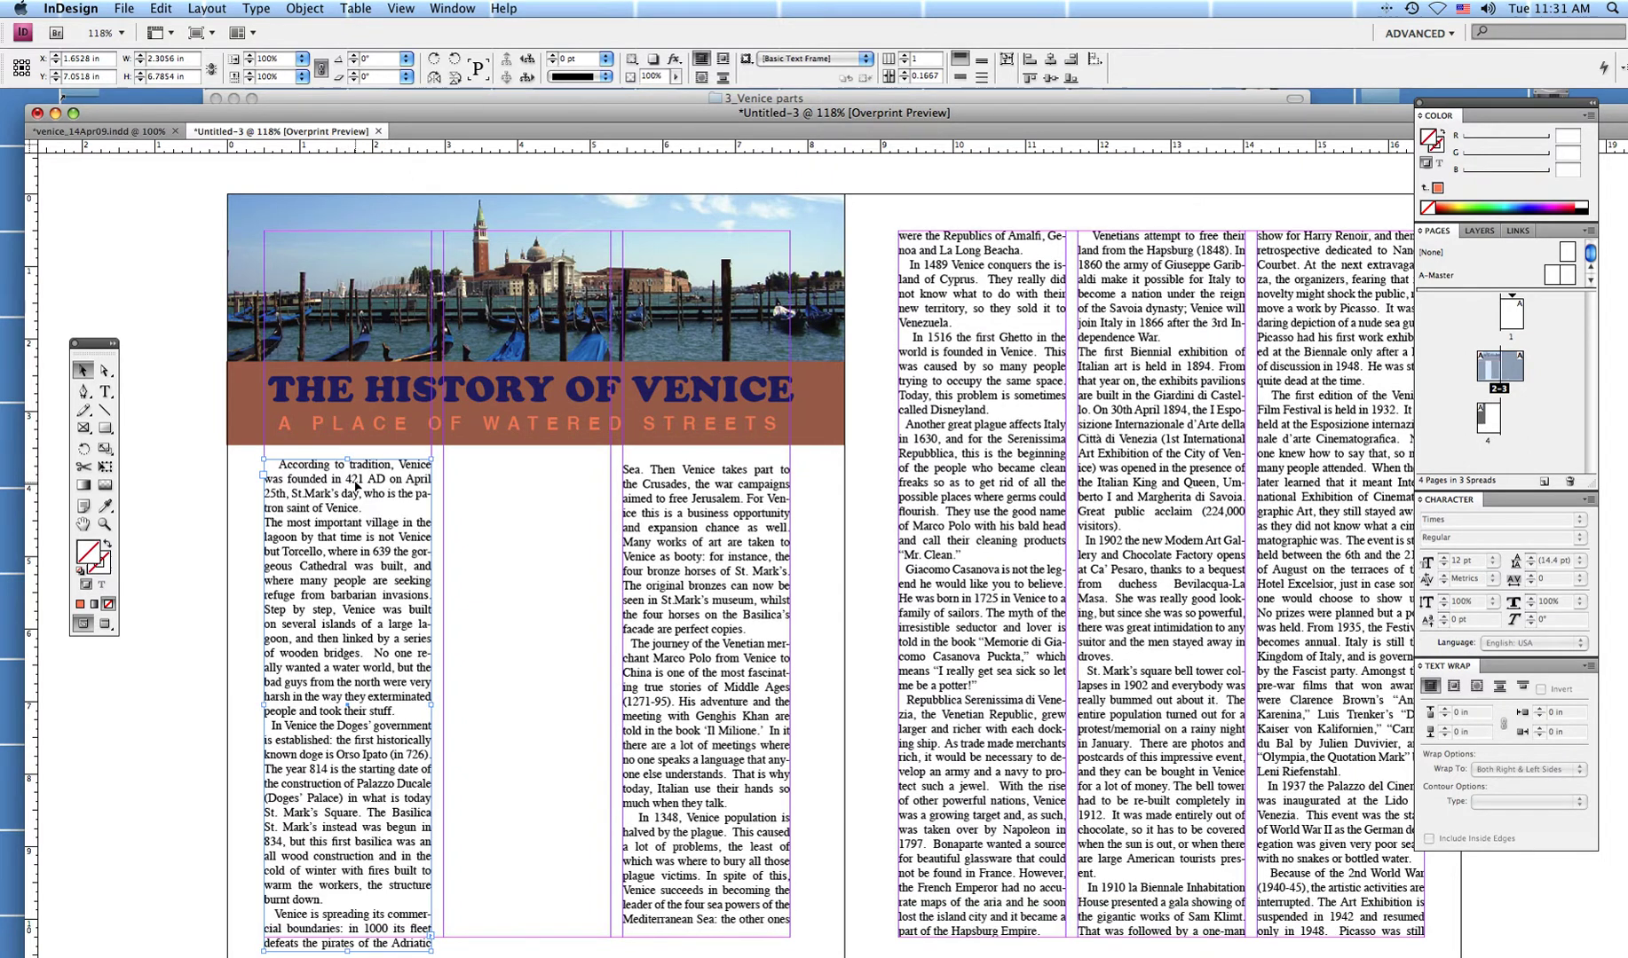
Nudge the first-column text frame up and trim its upper edge, giving a height of 6.5783 in and Y 7.0025 in.
{"action": "key", "text": "Up"}
{"action": "key", "text": "Up"}
{"action": "key", "text": "Up"}
{"action": "key", "text": "Up"}
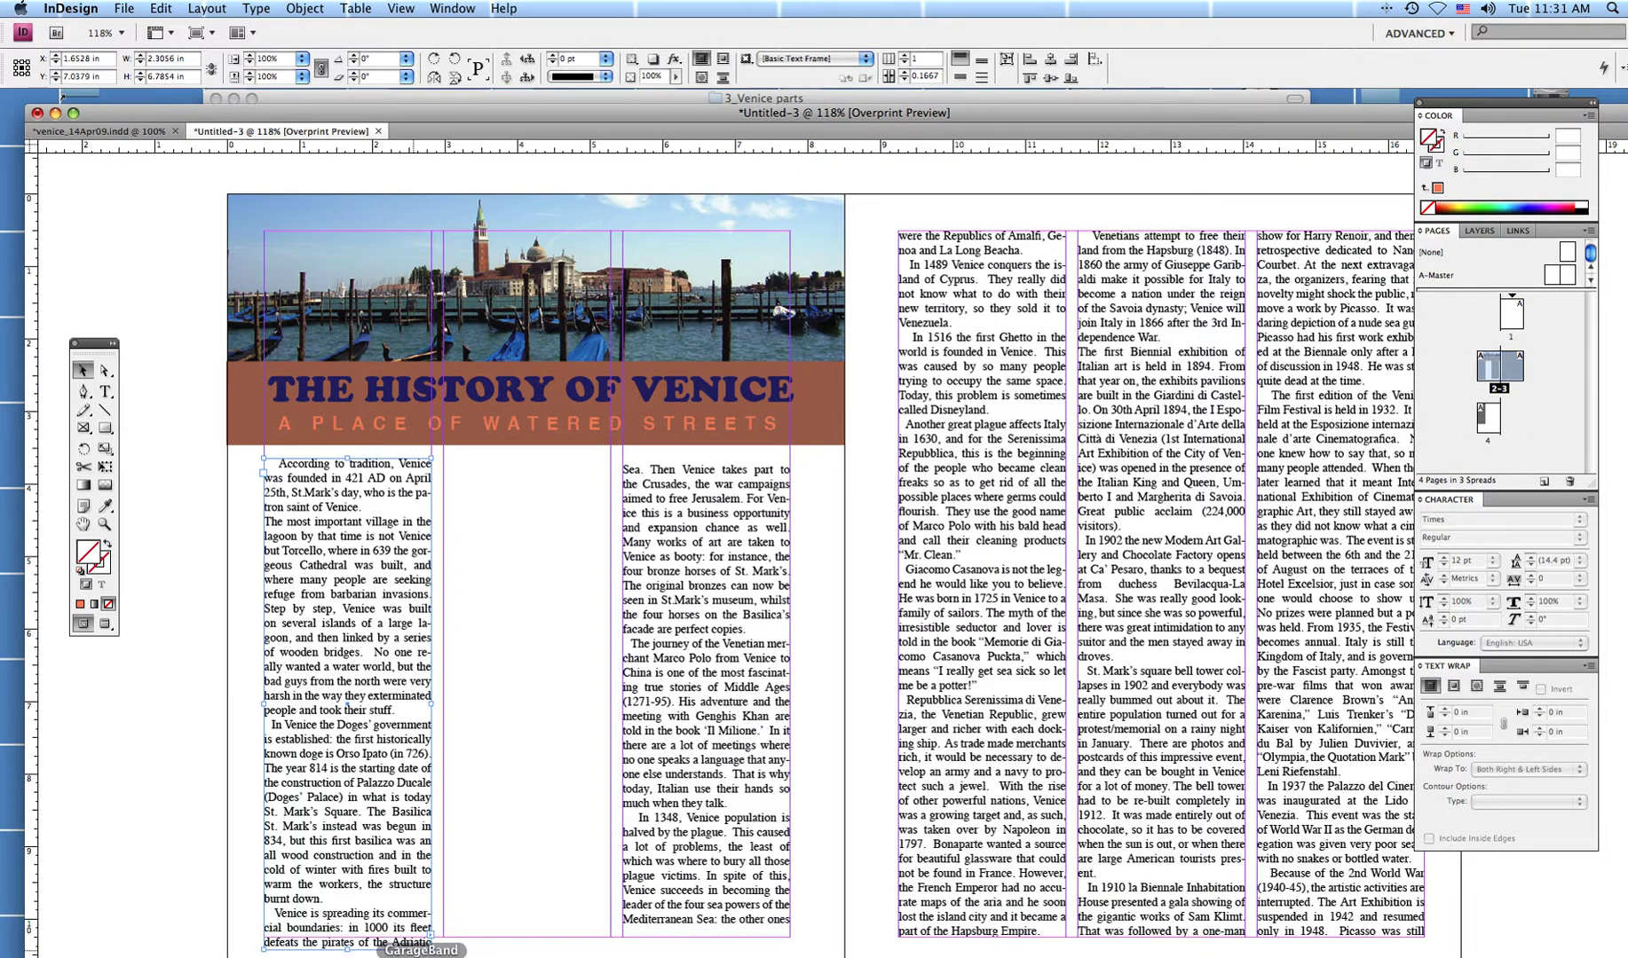
{"action": "key", "text": "Up"}
{"action": "key", "text": "Up"}
{"action": "key", "text": "Up"}
{"action": "key", "text": "Up"}
{"action": "key", "text": "Up"}
{"action": "key", "text": "Up"}
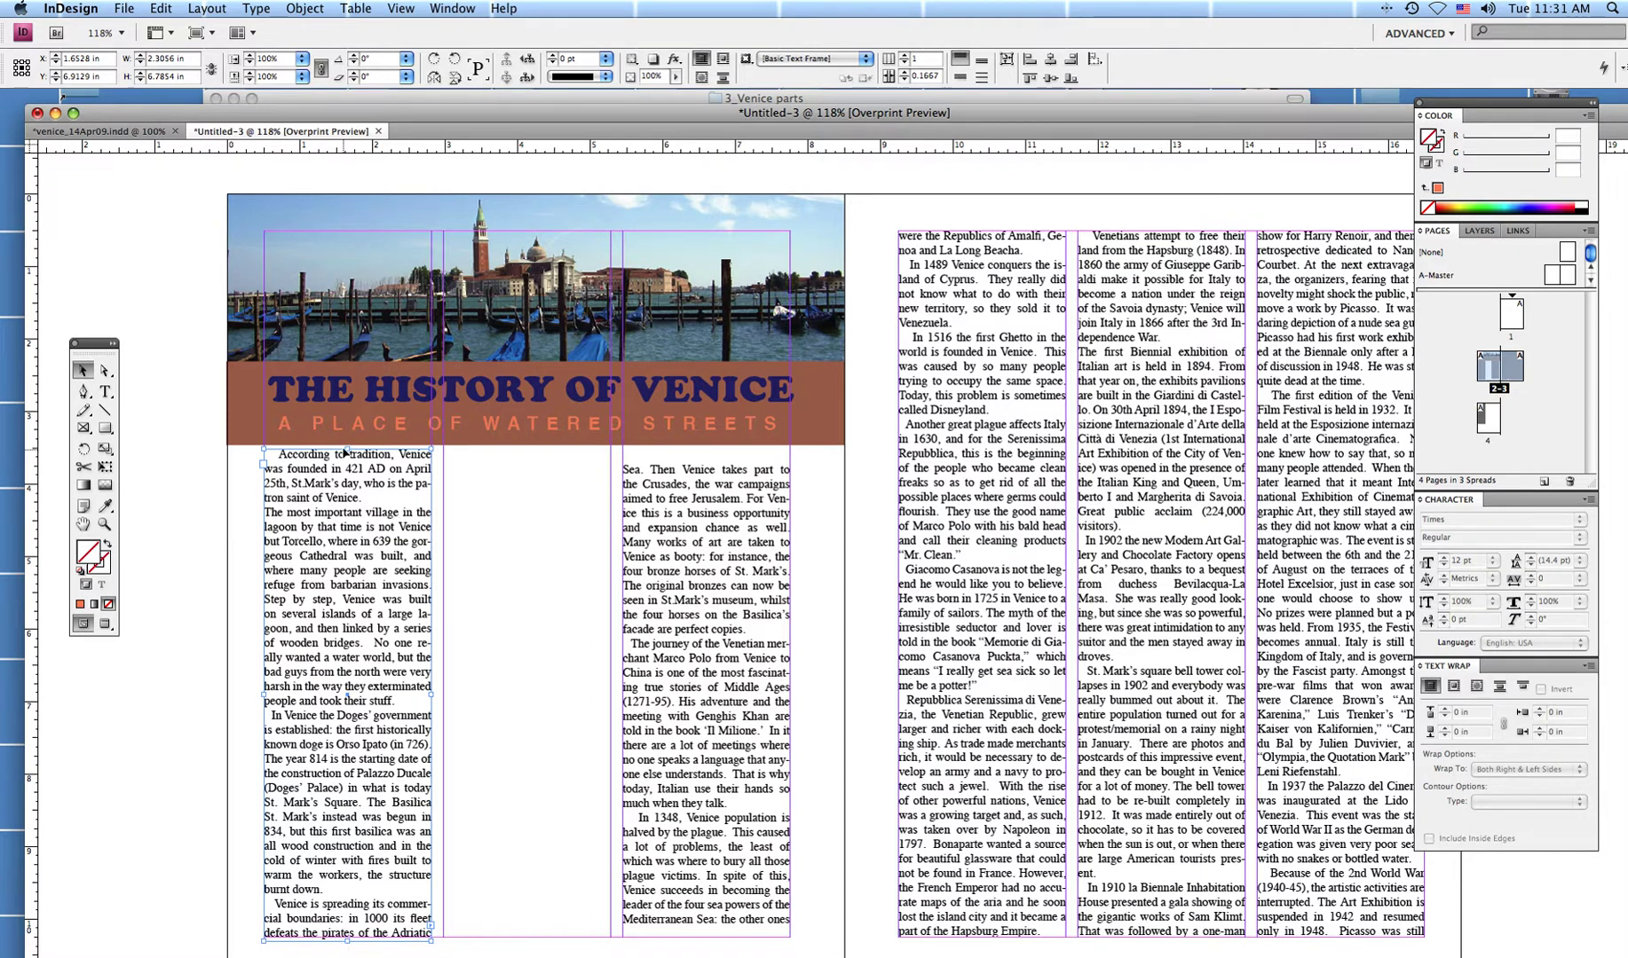
{"action": "left_click_drag", "start_coordinate": [347, 449], "coordinate": [347, 463]}
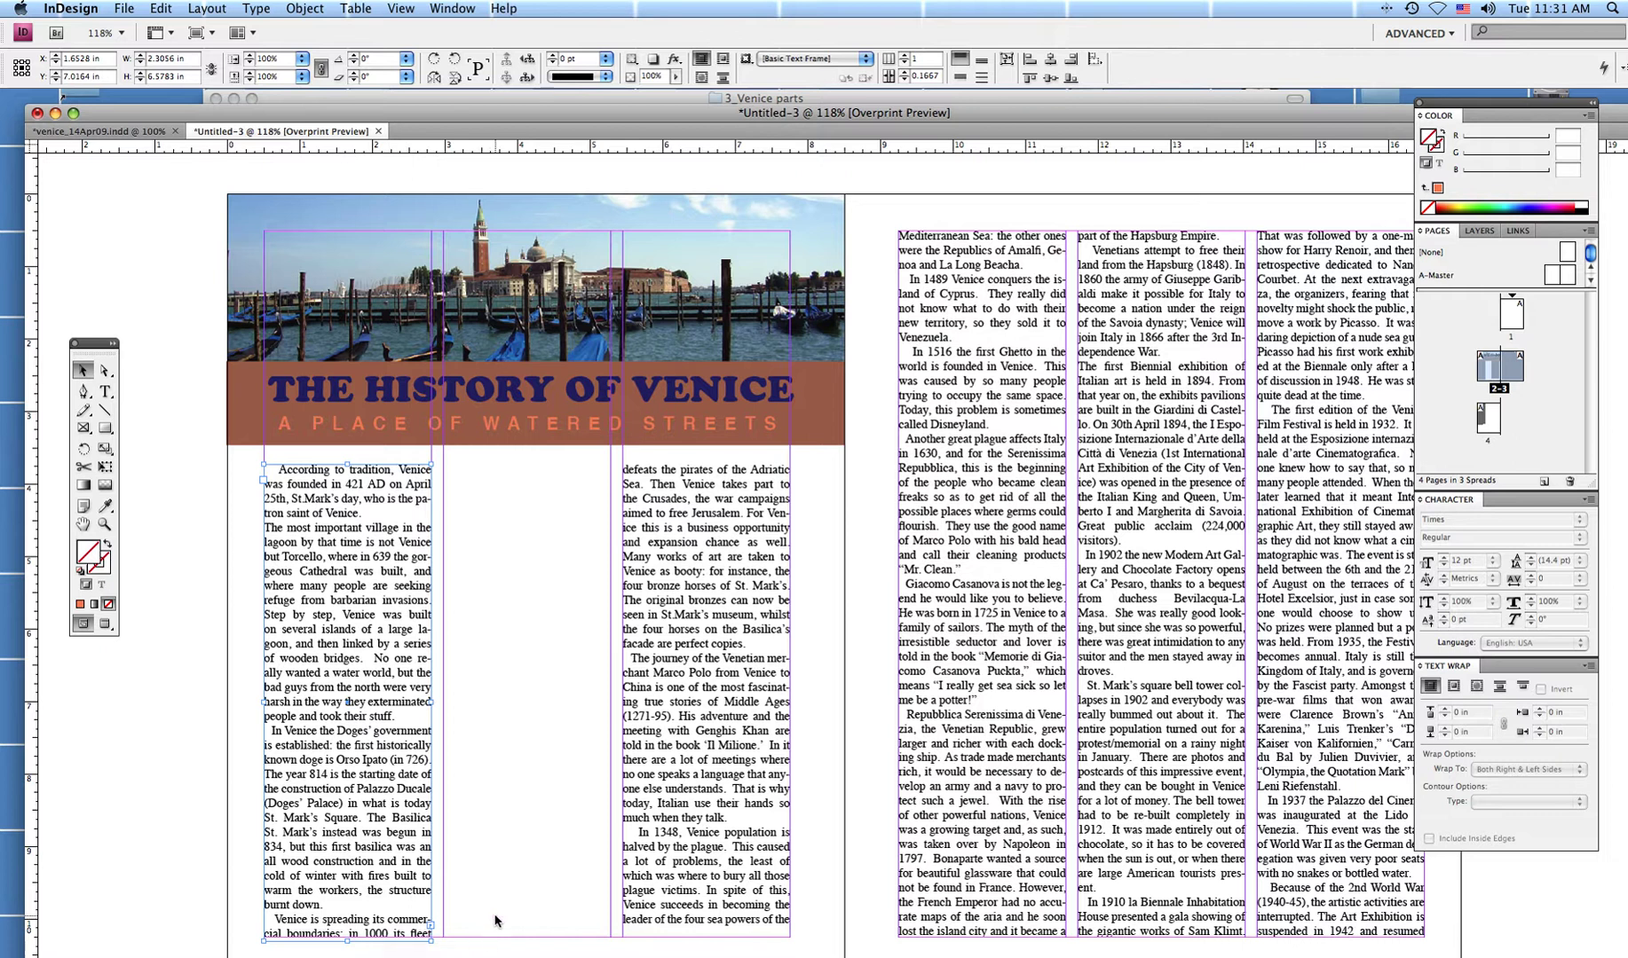
{"action": "key", "text": "Up"}
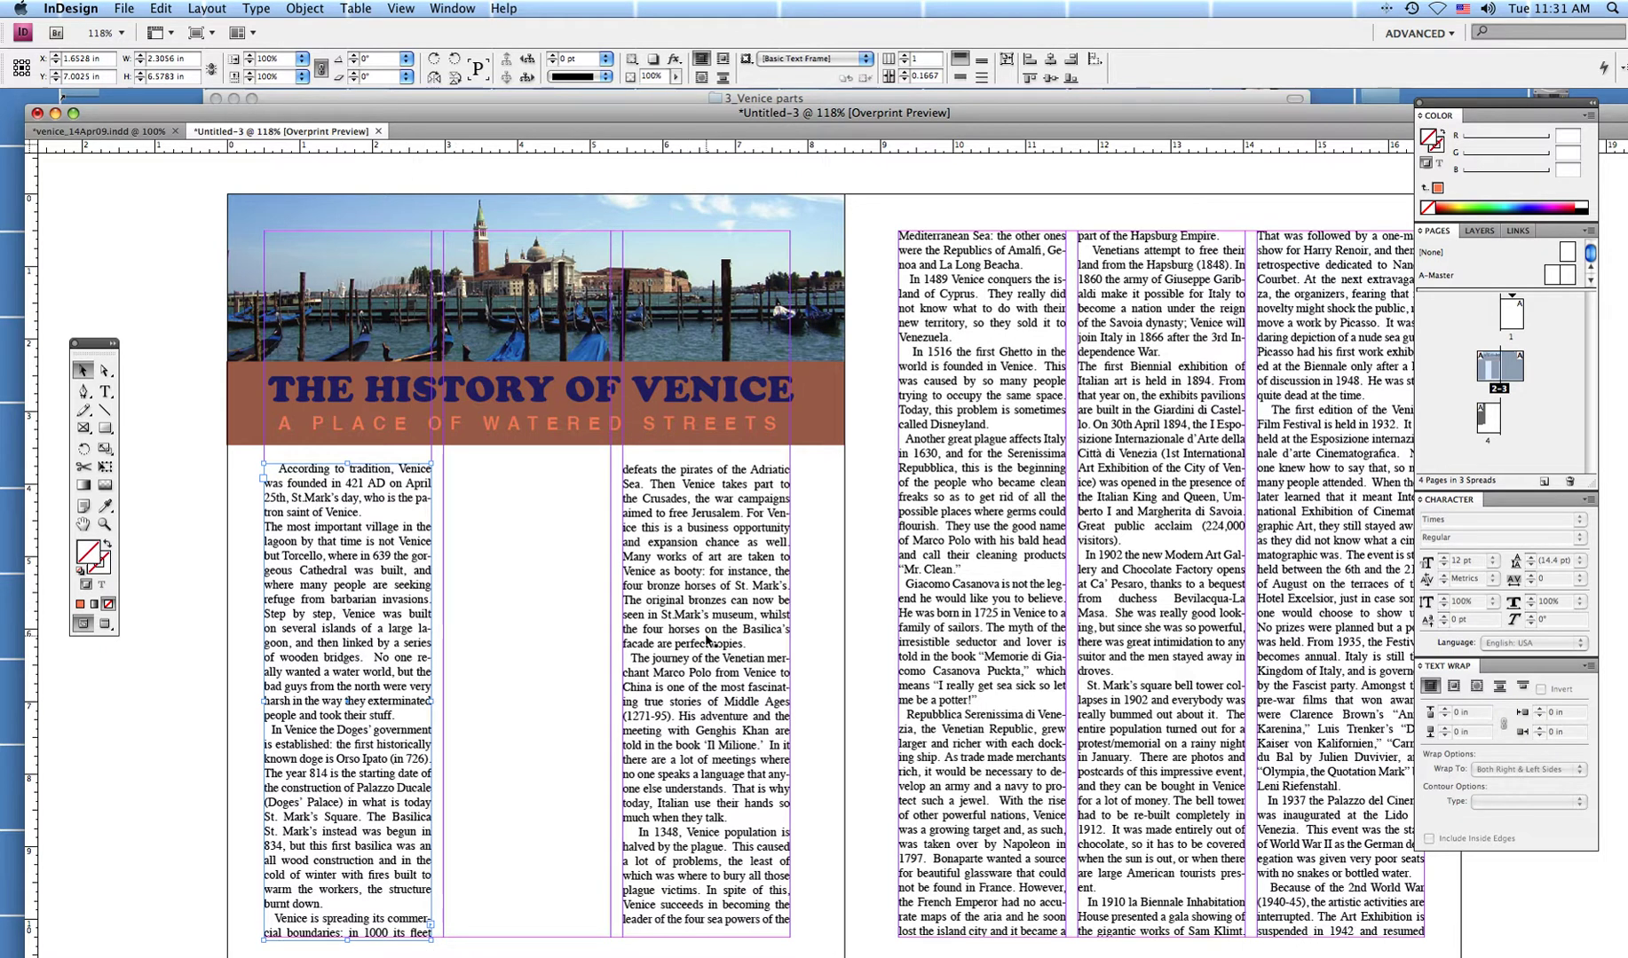
Nudge the third-column text frame down to Y 7.1692 in, and extend its upper edge to a height of 6.5783 in.
{"action": "left_click", "coordinate": [704, 899]}
{"action": "key", "text": "Down"}
{"action": "key", "text": "Down"}
{"action": "key", "text": "Down"}
{"action": "key", "text": "Down"}
{"action": "key", "text": "Down"}
{"action": "key", "text": "Down"}
{"action": "key", "text": "Down"}
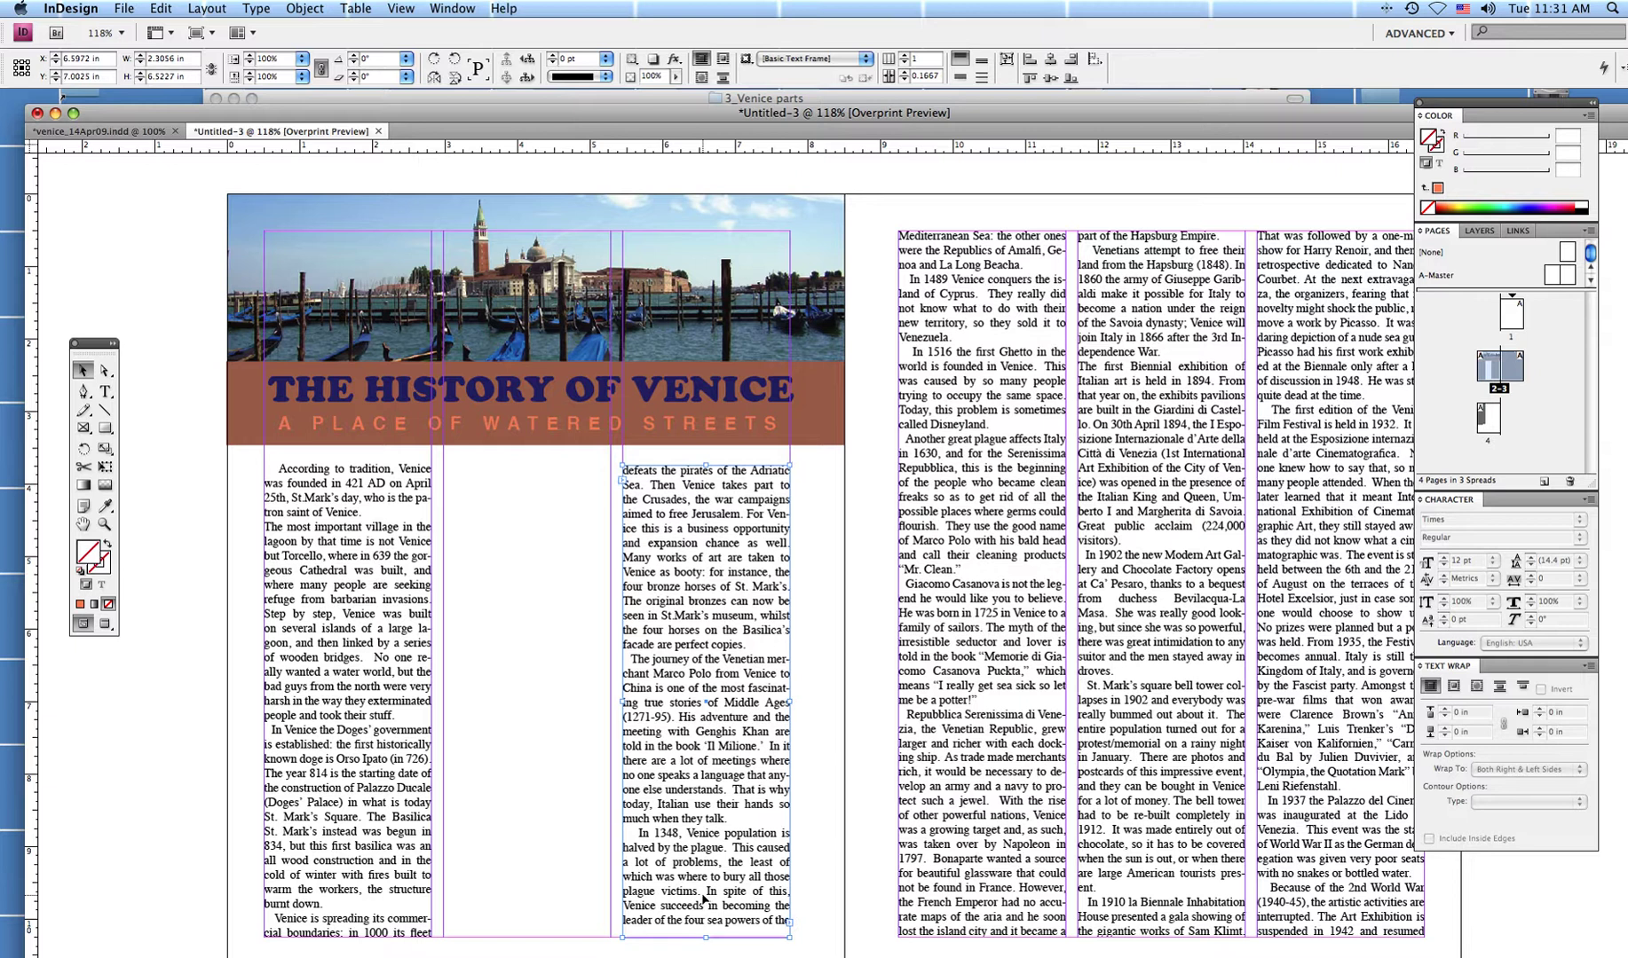
{"action": "key", "text": "Down"}
{"action": "key", "text": "Down"}
{"action": "key", "text": "Down"}
{"action": "key", "text": "Down"}
{"action": "key", "text": "Down"}
{"action": "key", "text": "Down"}
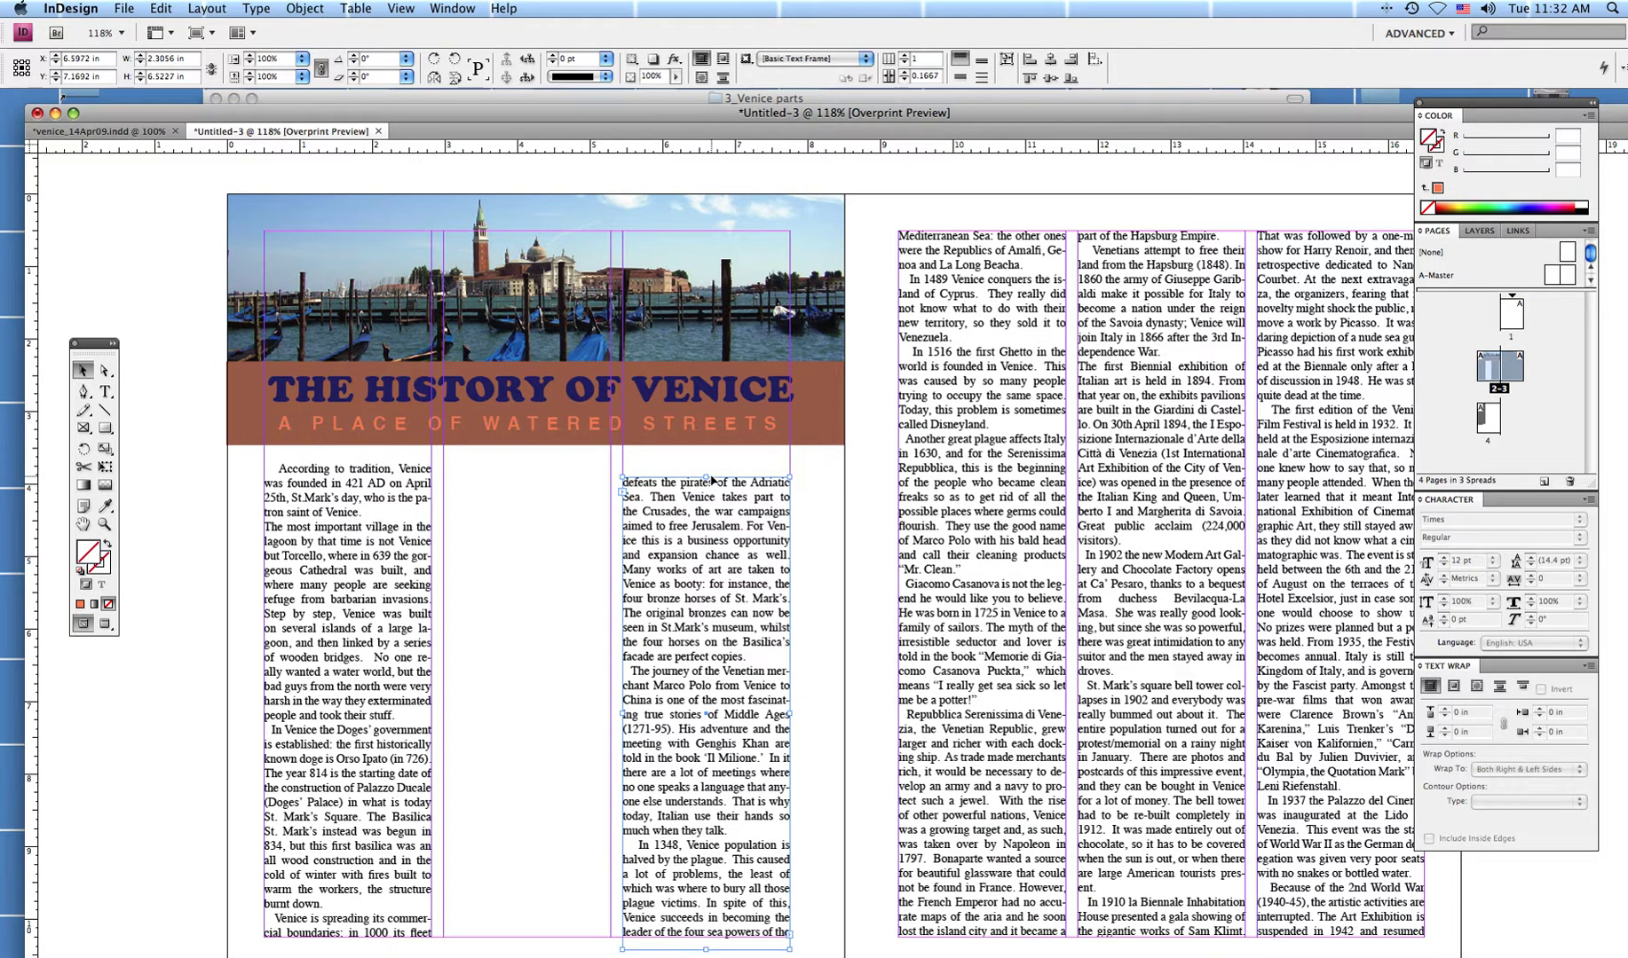
{"action": "left_click_drag", "start_coordinate": [706, 475], "coordinate": [707, 470]}
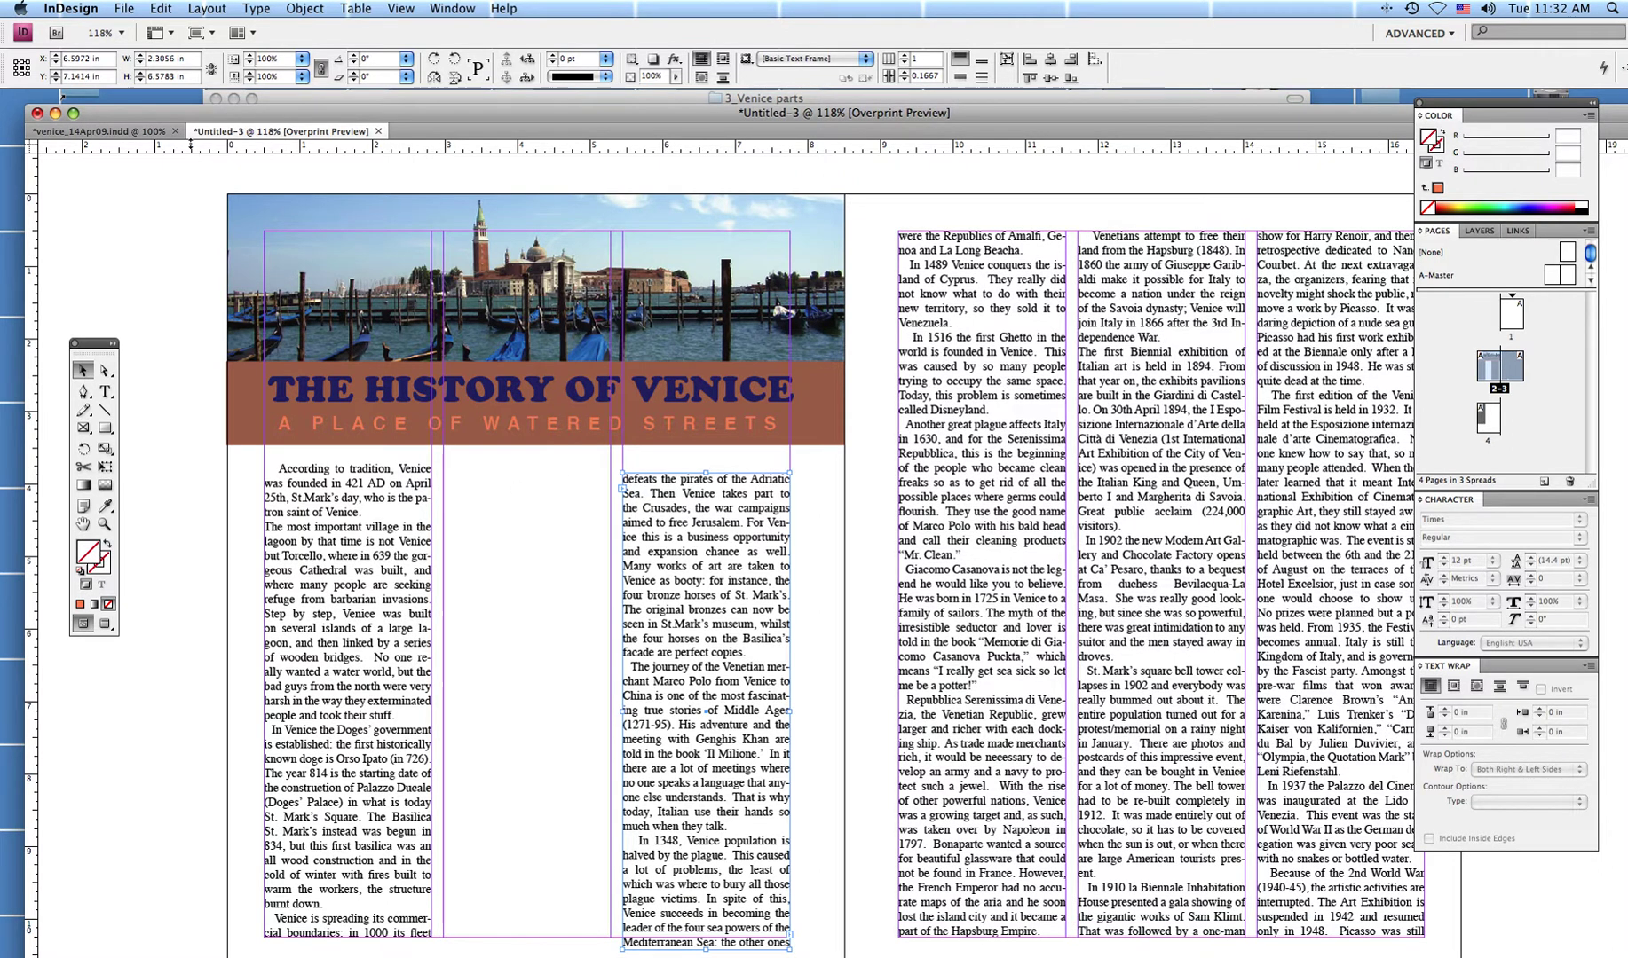
Add a horizontal ruler guide at about 7.2 in and nudge the third-column frame up to Y 7.0025 in, aligned with the first column.
{"action": "left_click_drag", "start_coordinate": [196, 148], "coordinate": [134, 719]}
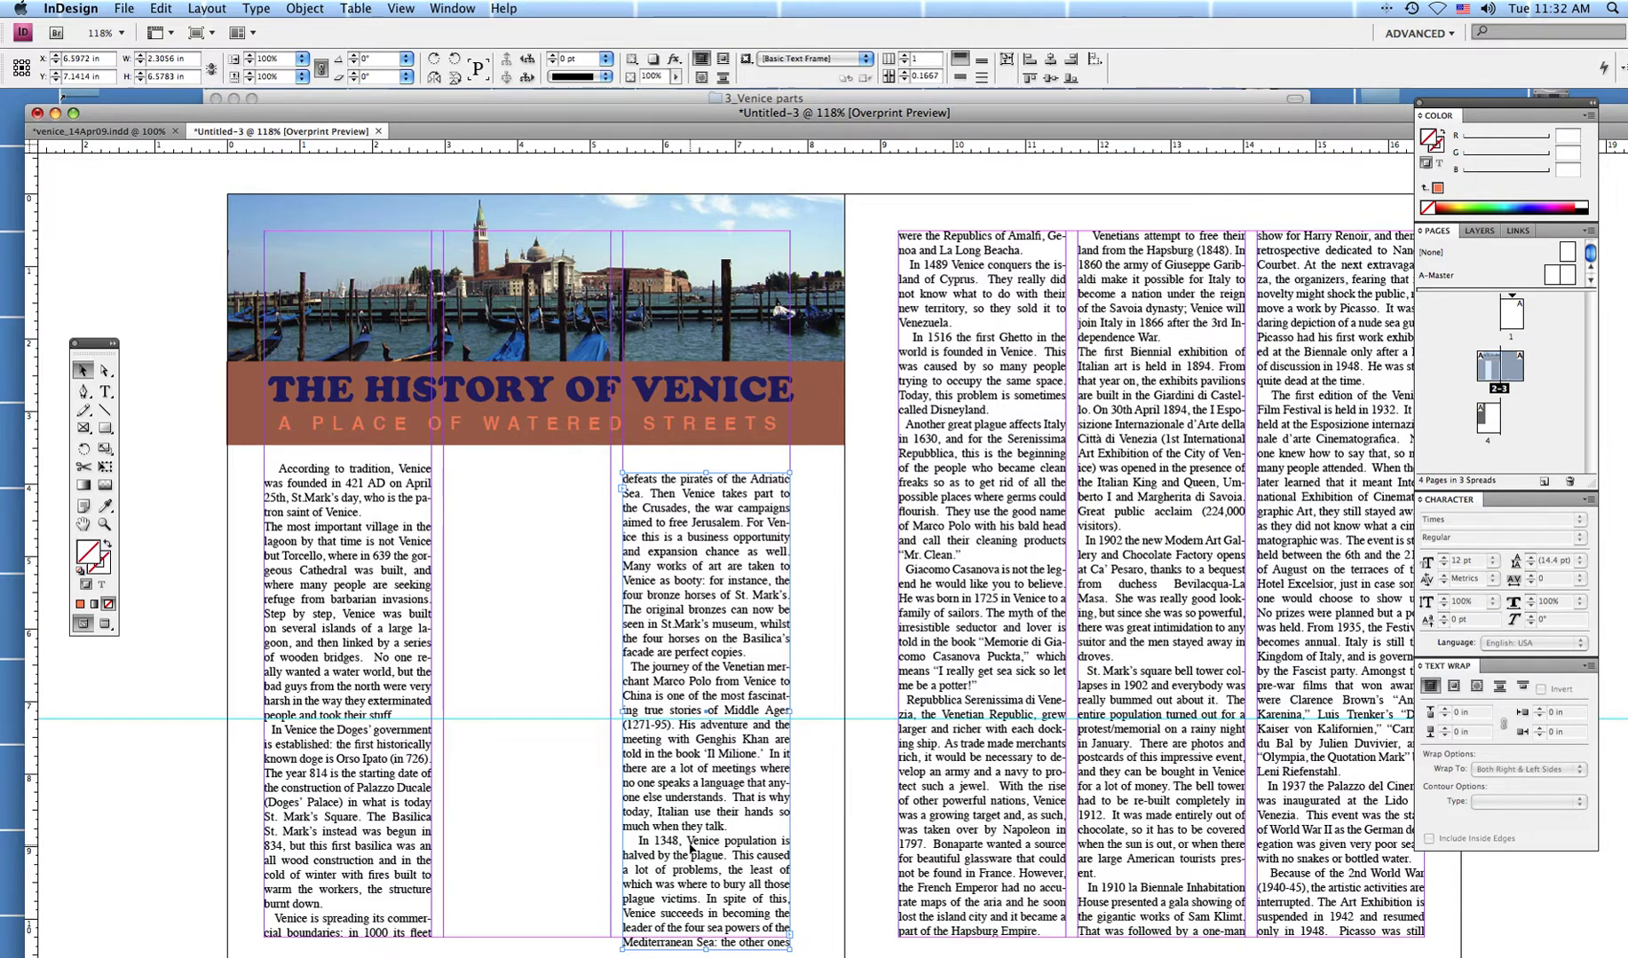
{"action": "key", "text": "Up"}
{"action": "key", "text": "Up"}
{"action": "key", "text": "Up"}
{"action": "key", "text": "Up"}
{"action": "key", "text": "Up"}
{"action": "key", "text": "Up"}
{"action": "key", "text": "Up"}
{"action": "key", "text": "Up"}
{"action": "key", "text": "Up"}
{"action": "key", "text": "Up"}
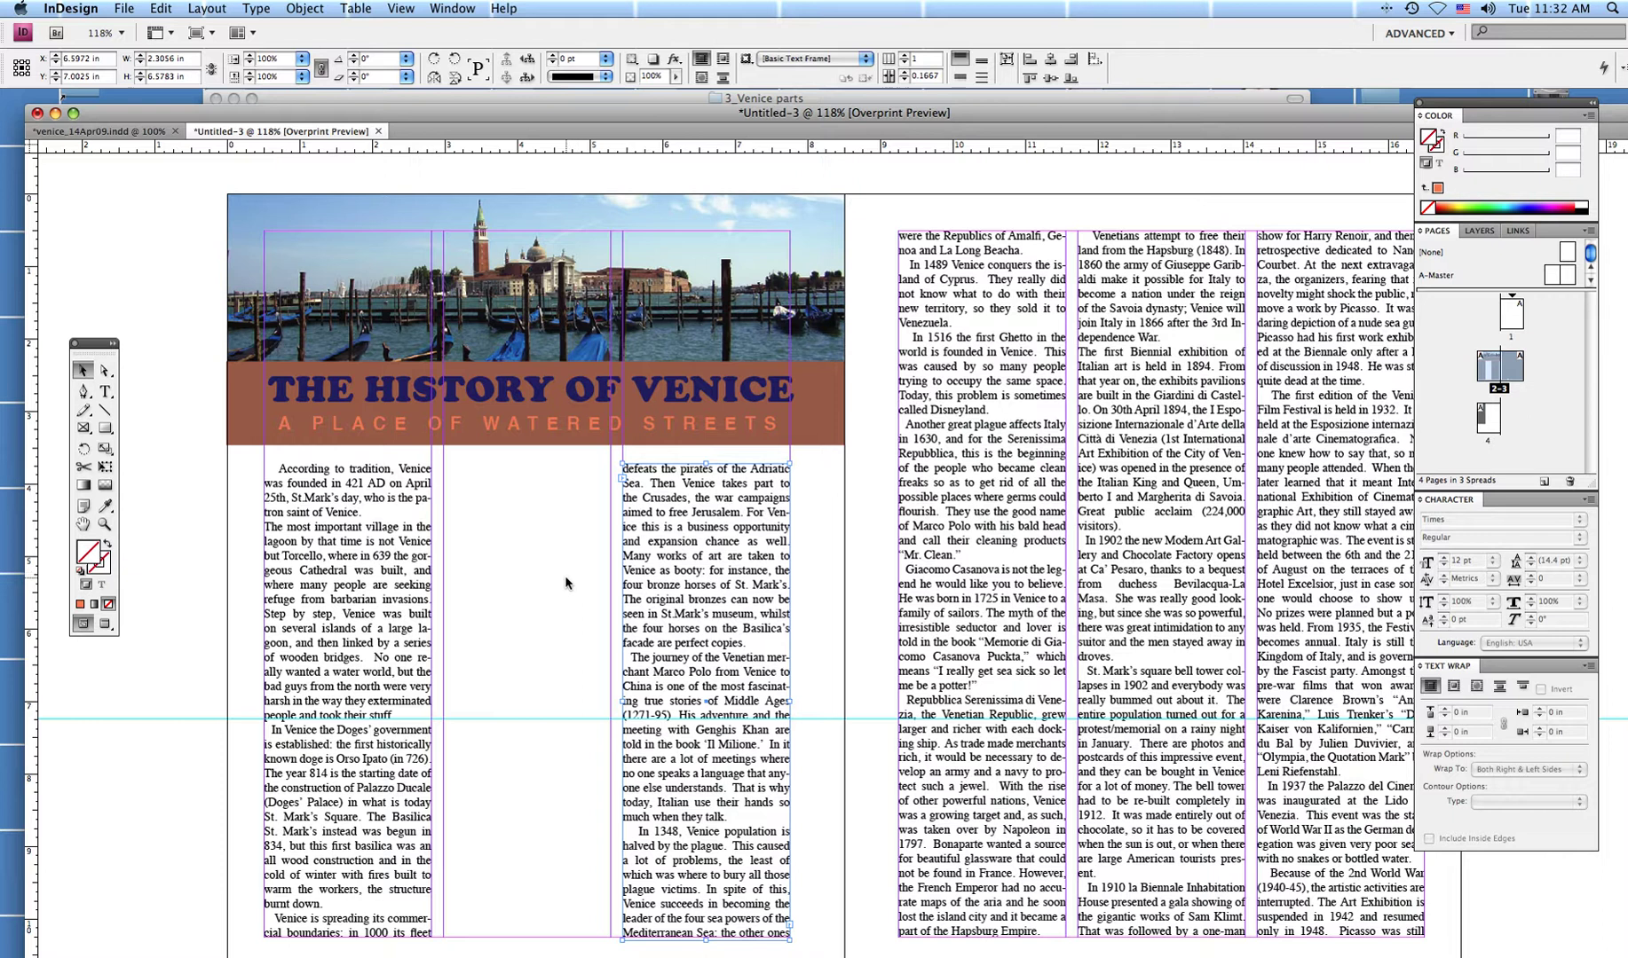
Check venice_14Apr09.indd and draw a picture frame about 2.31 × 3.25 in in the lower part of page 2's middle column.
{"action": "left_click", "coordinate": [103, 130]}
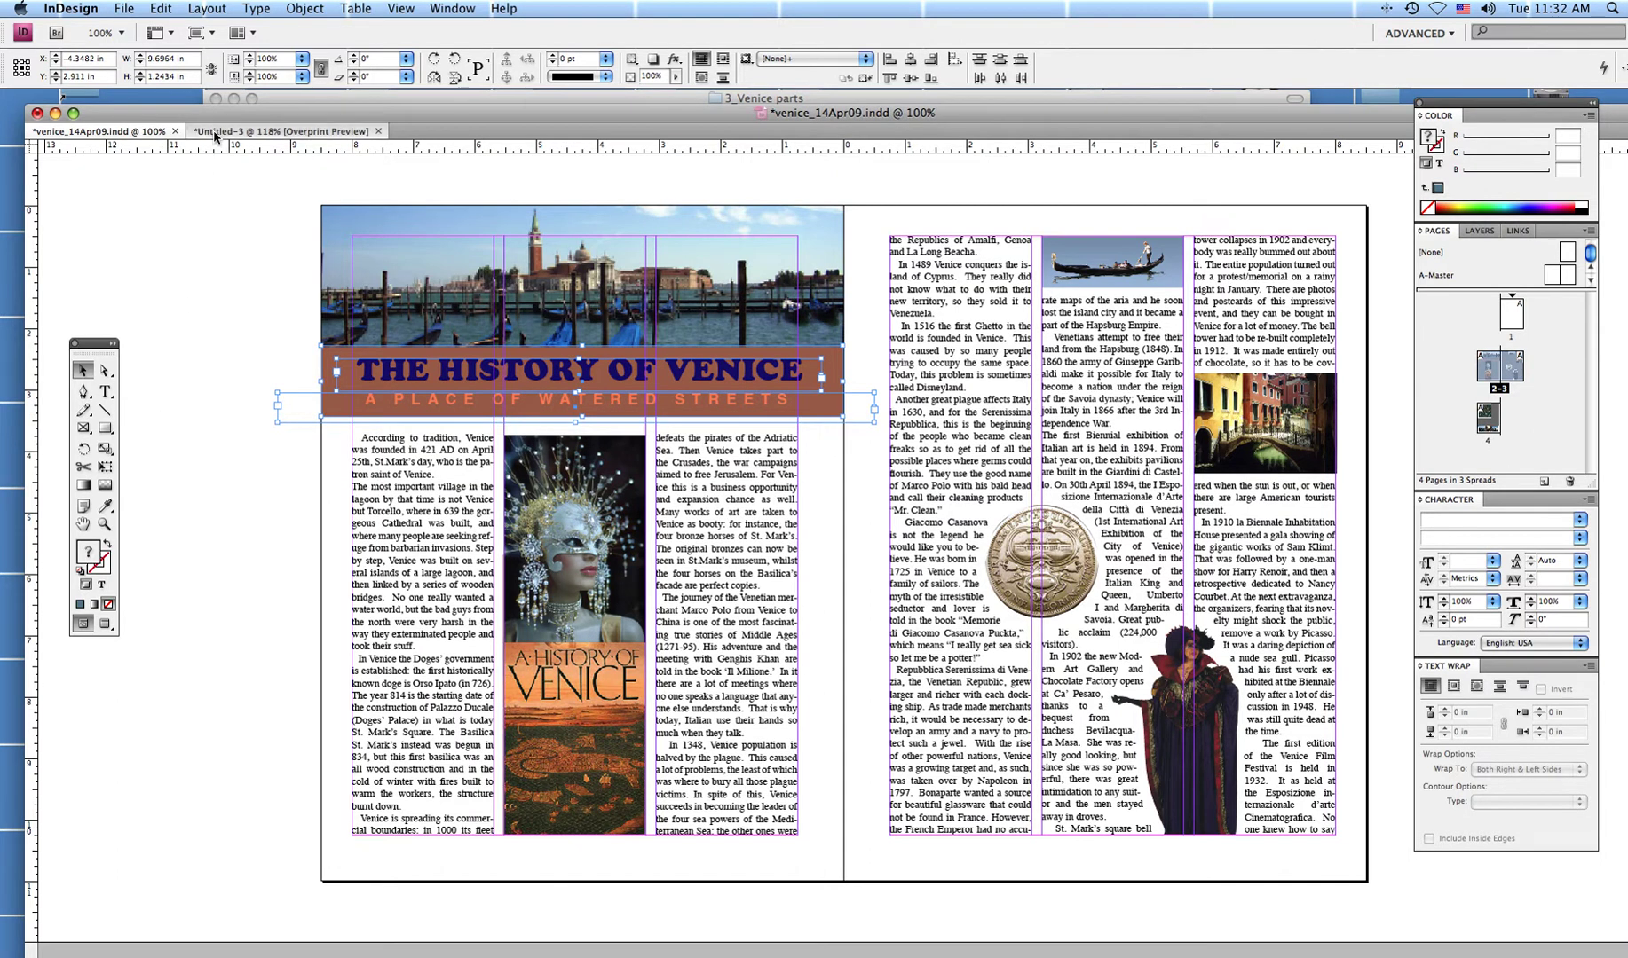
{"action": "left_click", "coordinate": [266, 130]}
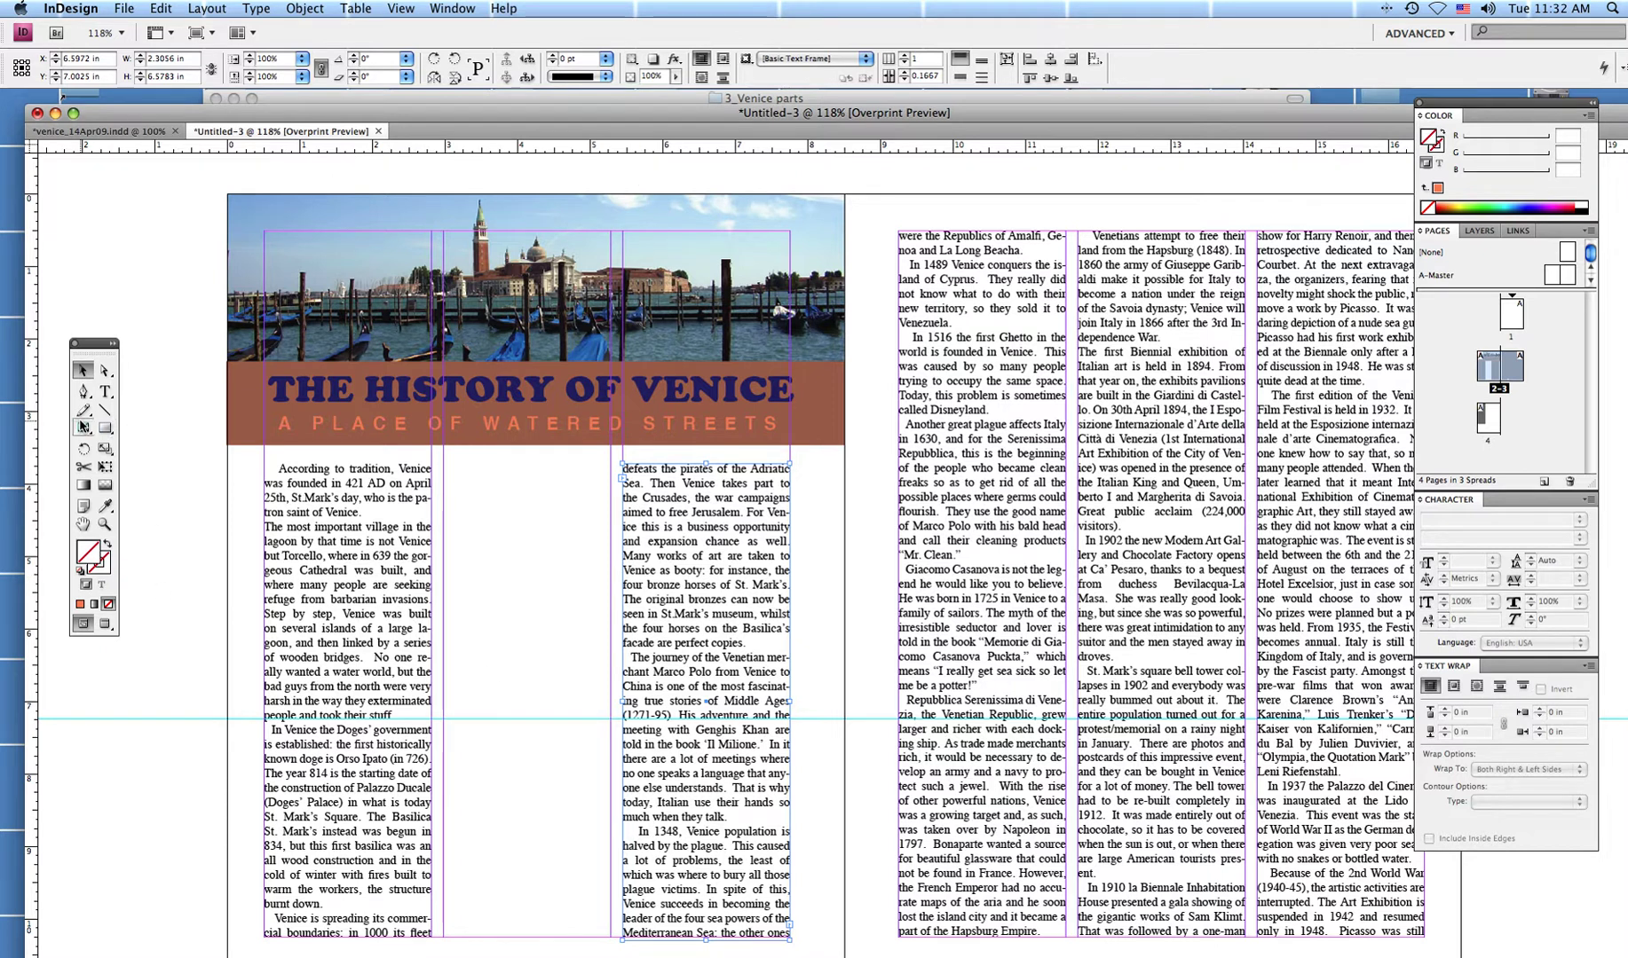
{"action": "left_click", "coordinate": [83, 427]}
{"action": "left_click_drag", "start_coordinate": [445, 703], "coordinate": [610, 938]}
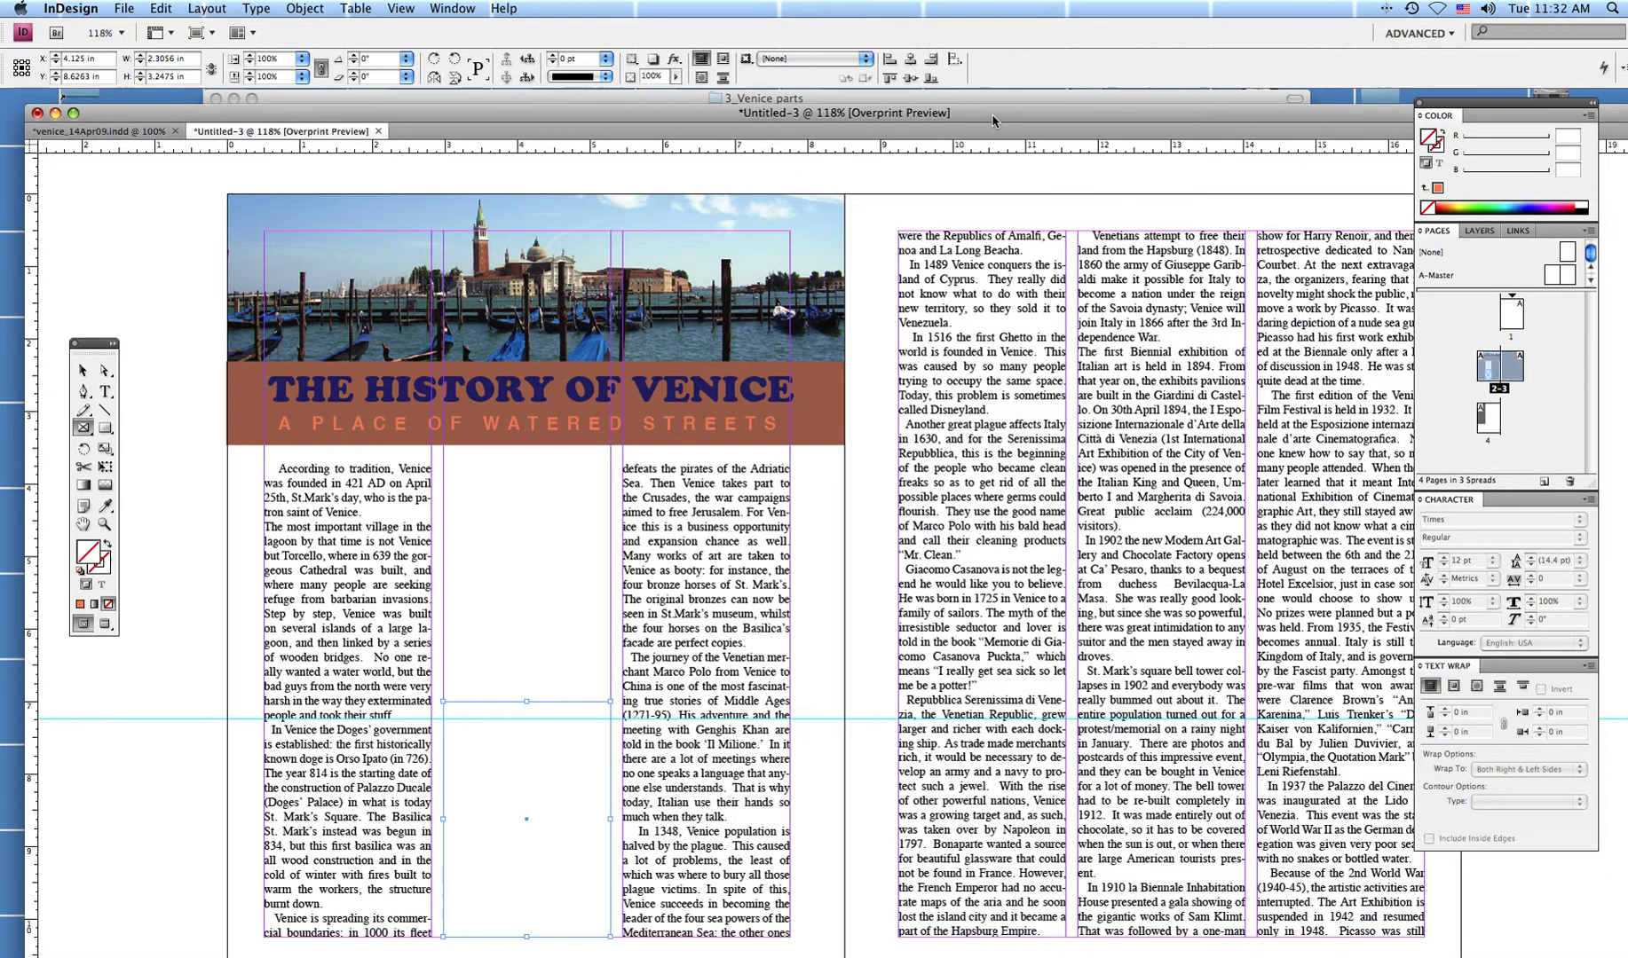
Place venice history cover.tif from the 3_Venice parts folder into the middle column's empty picture frame.
{"action": "left_click_drag", "start_coordinate": [992, 116], "coordinate": [1007, 291]}
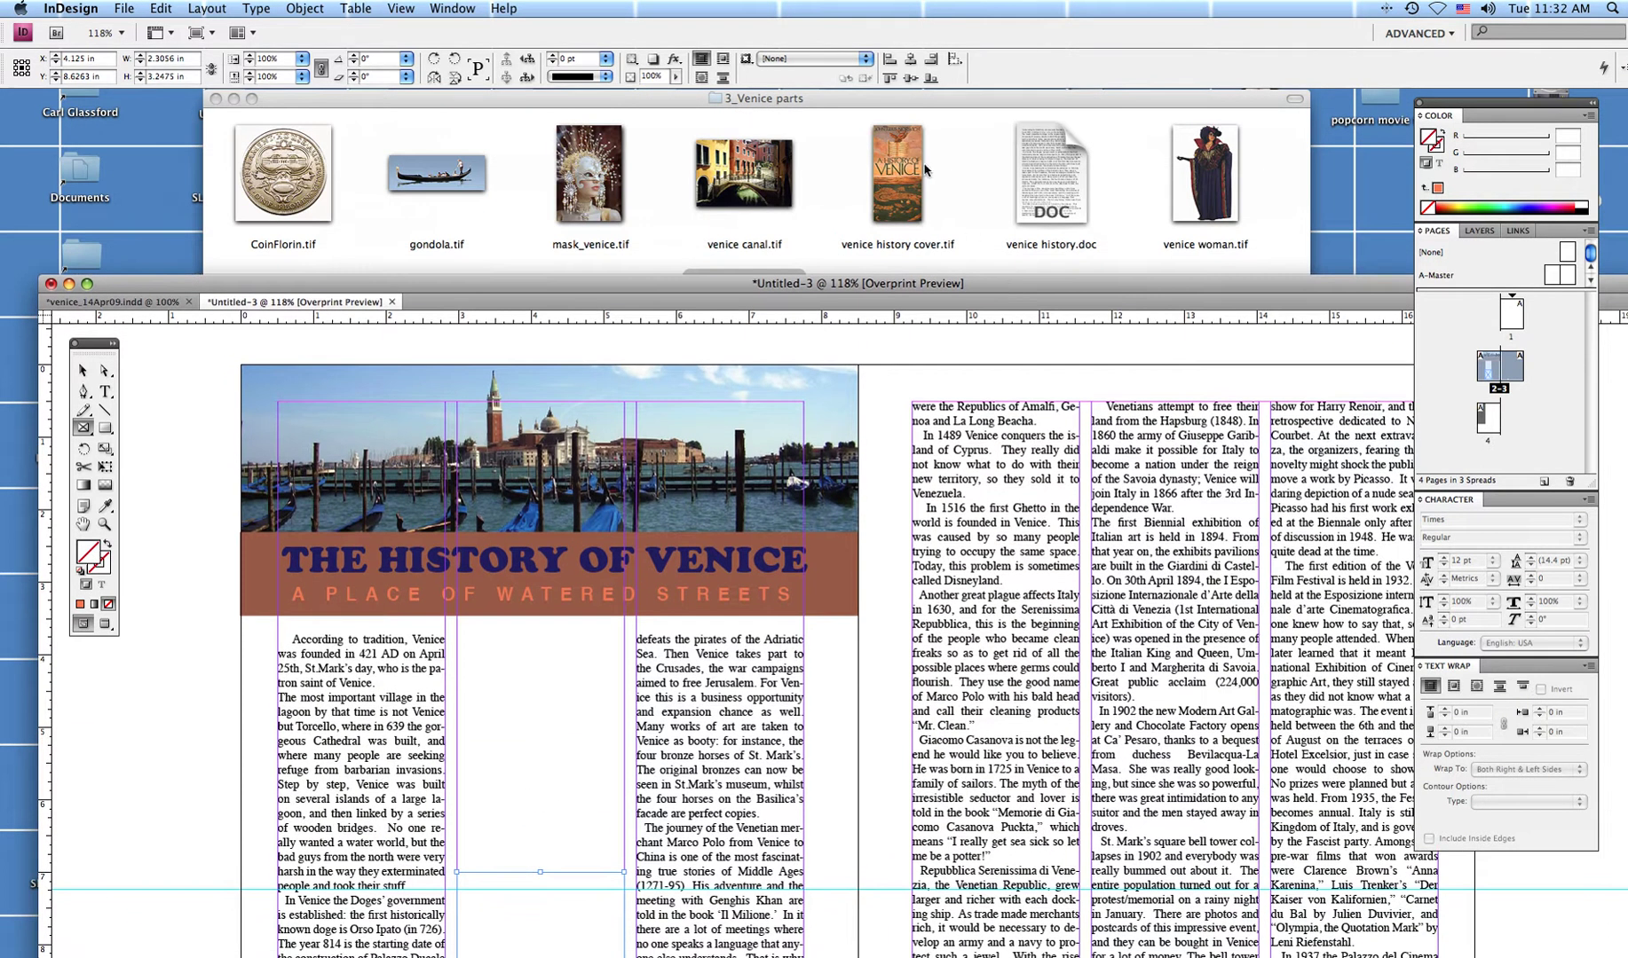
{"action": "left_click_drag", "start_coordinate": [894, 175], "coordinate": [588, 927]}
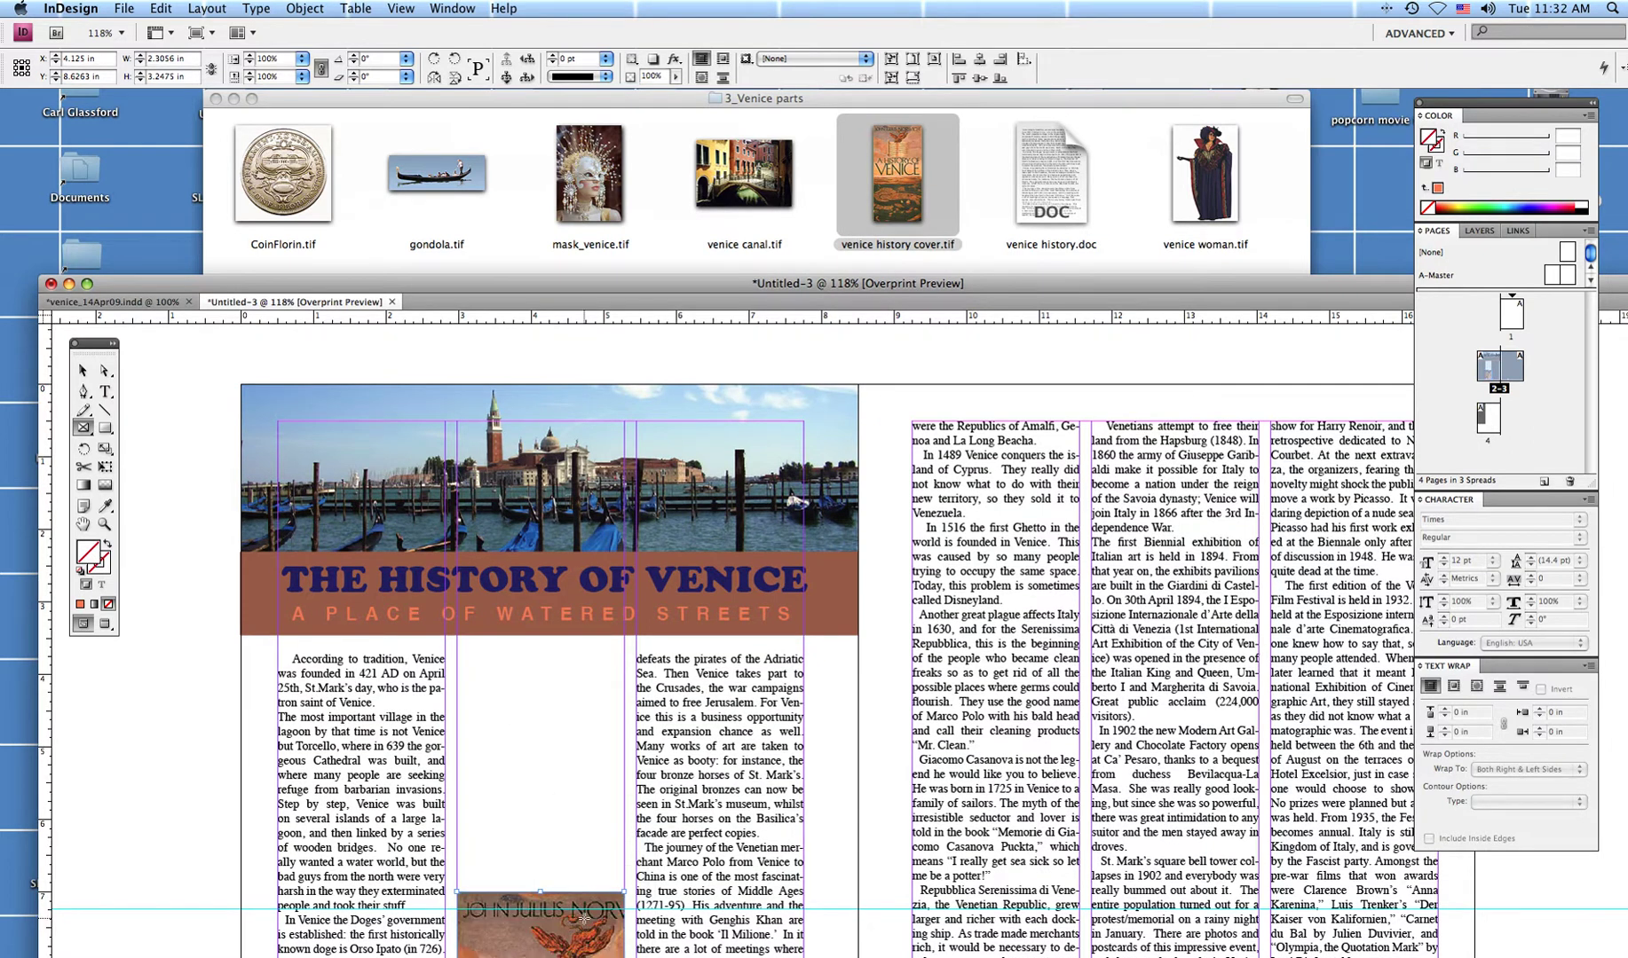
{"action": "left_click_drag", "start_coordinate": [426, 291], "coordinate": [397, 99]}
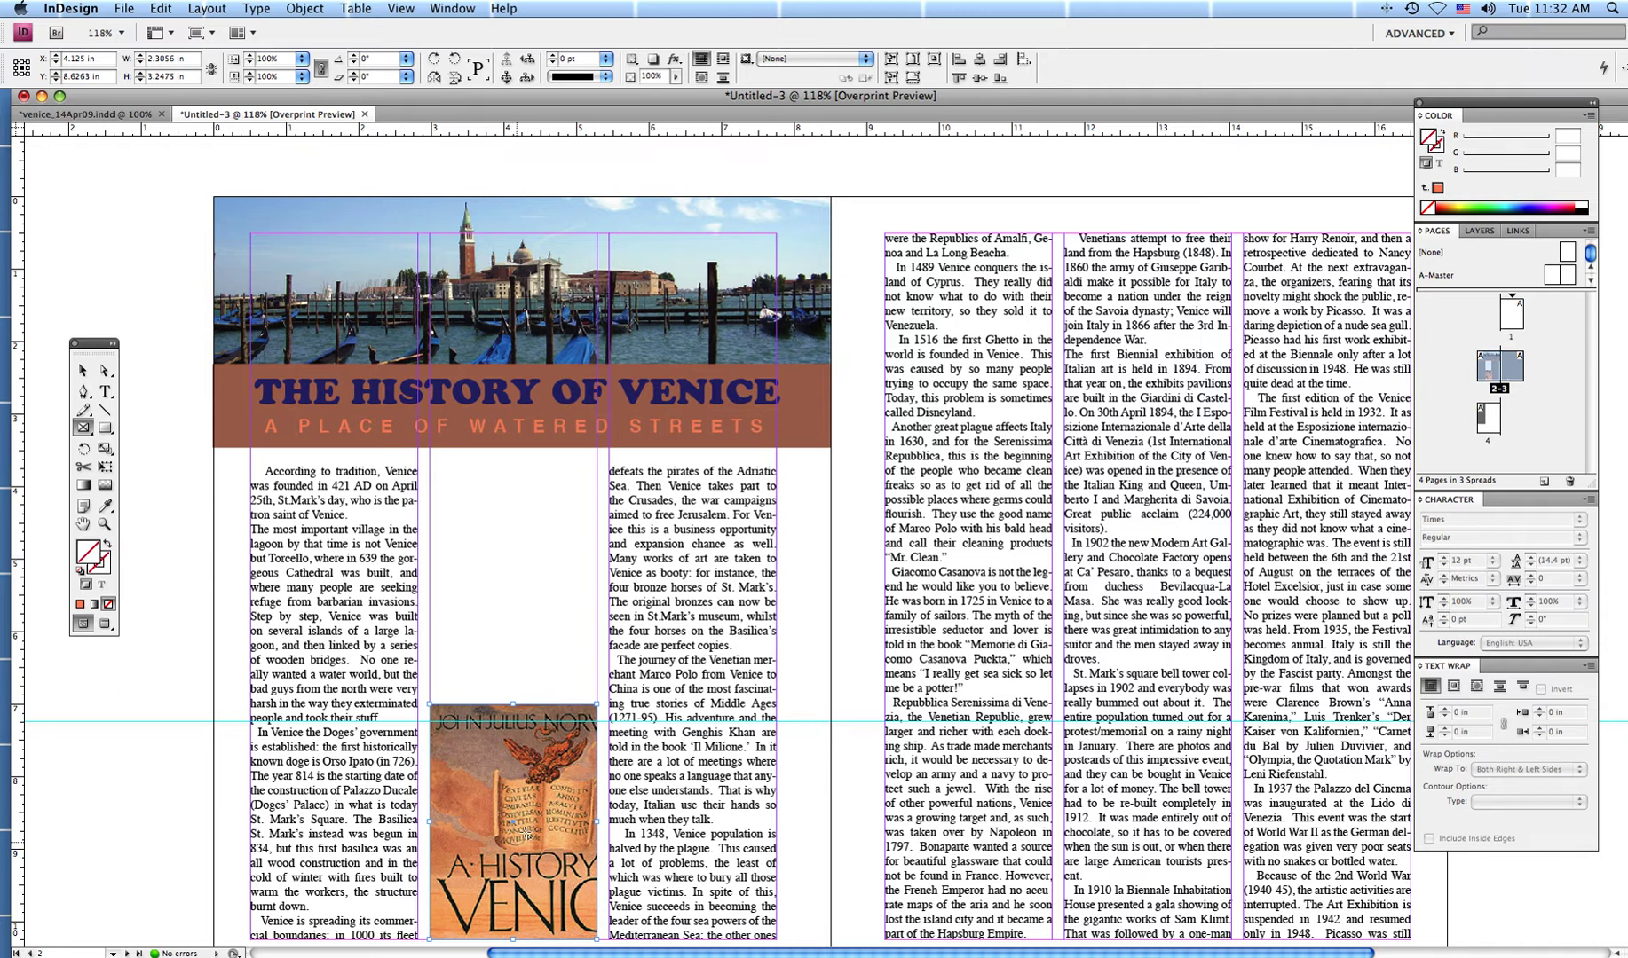
Scale the book cover image inside its frame to the frame's width, 2.3056 in wide and 4.5117 in tall.
{"action": "scroll", "coordinate": [501, 556], "scroll_direction": "down", "scroll_amount": 2}
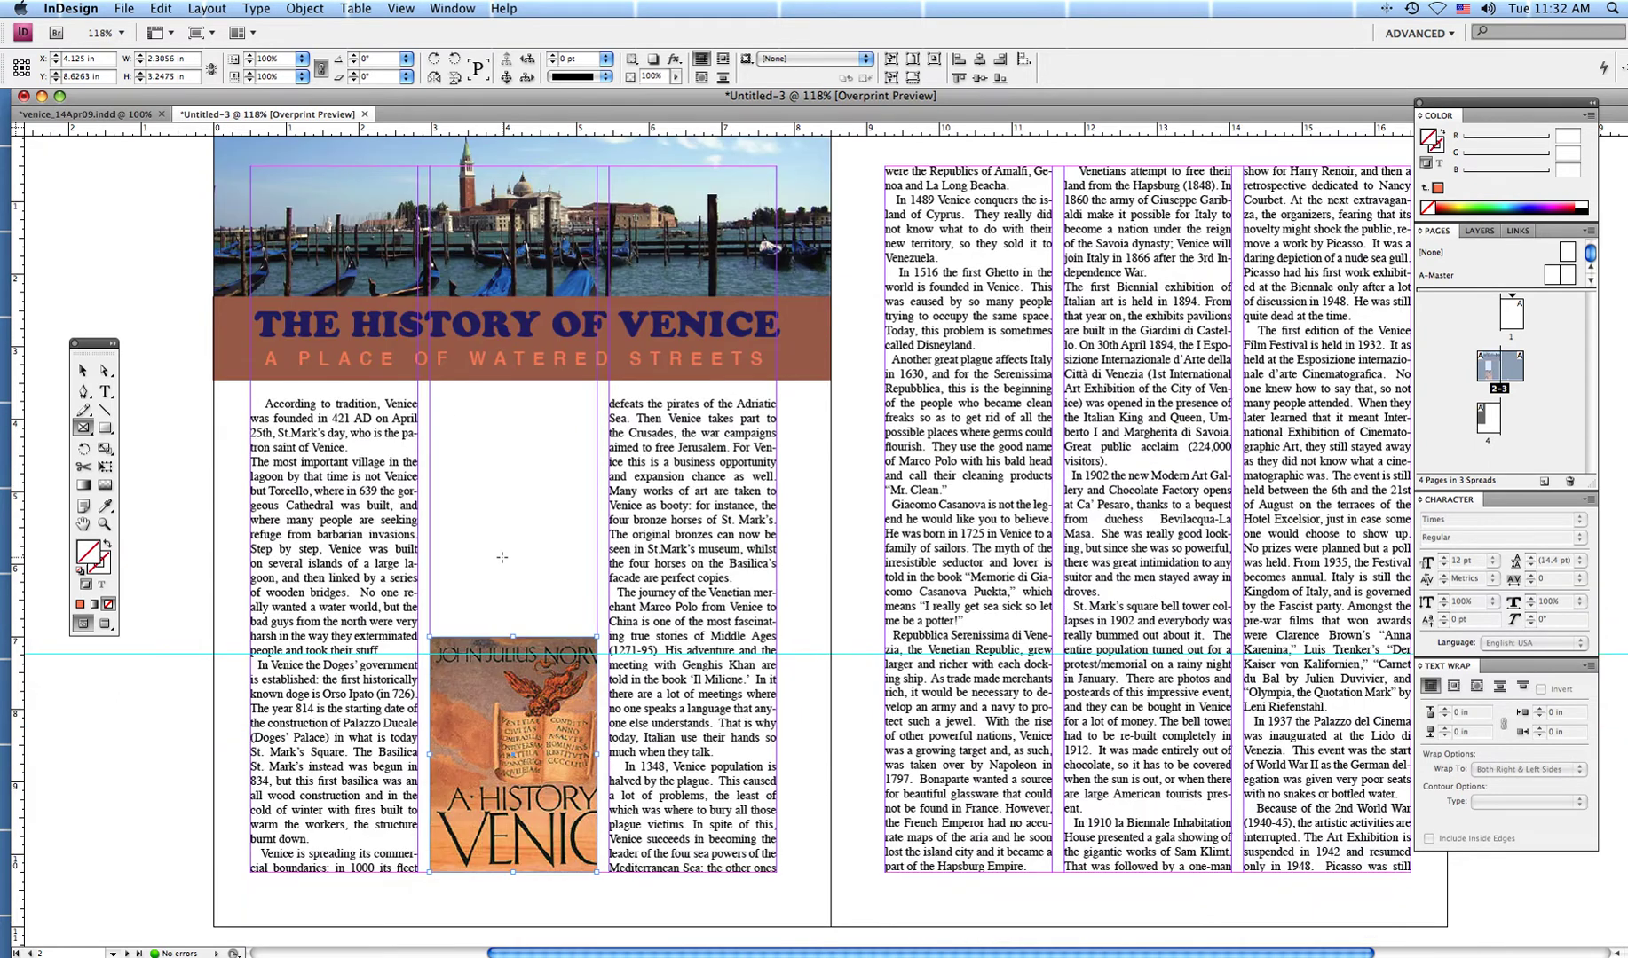
{"action": "scroll", "coordinate": [502, 556], "scroll_direction": "down", "scroll_amount": 2}
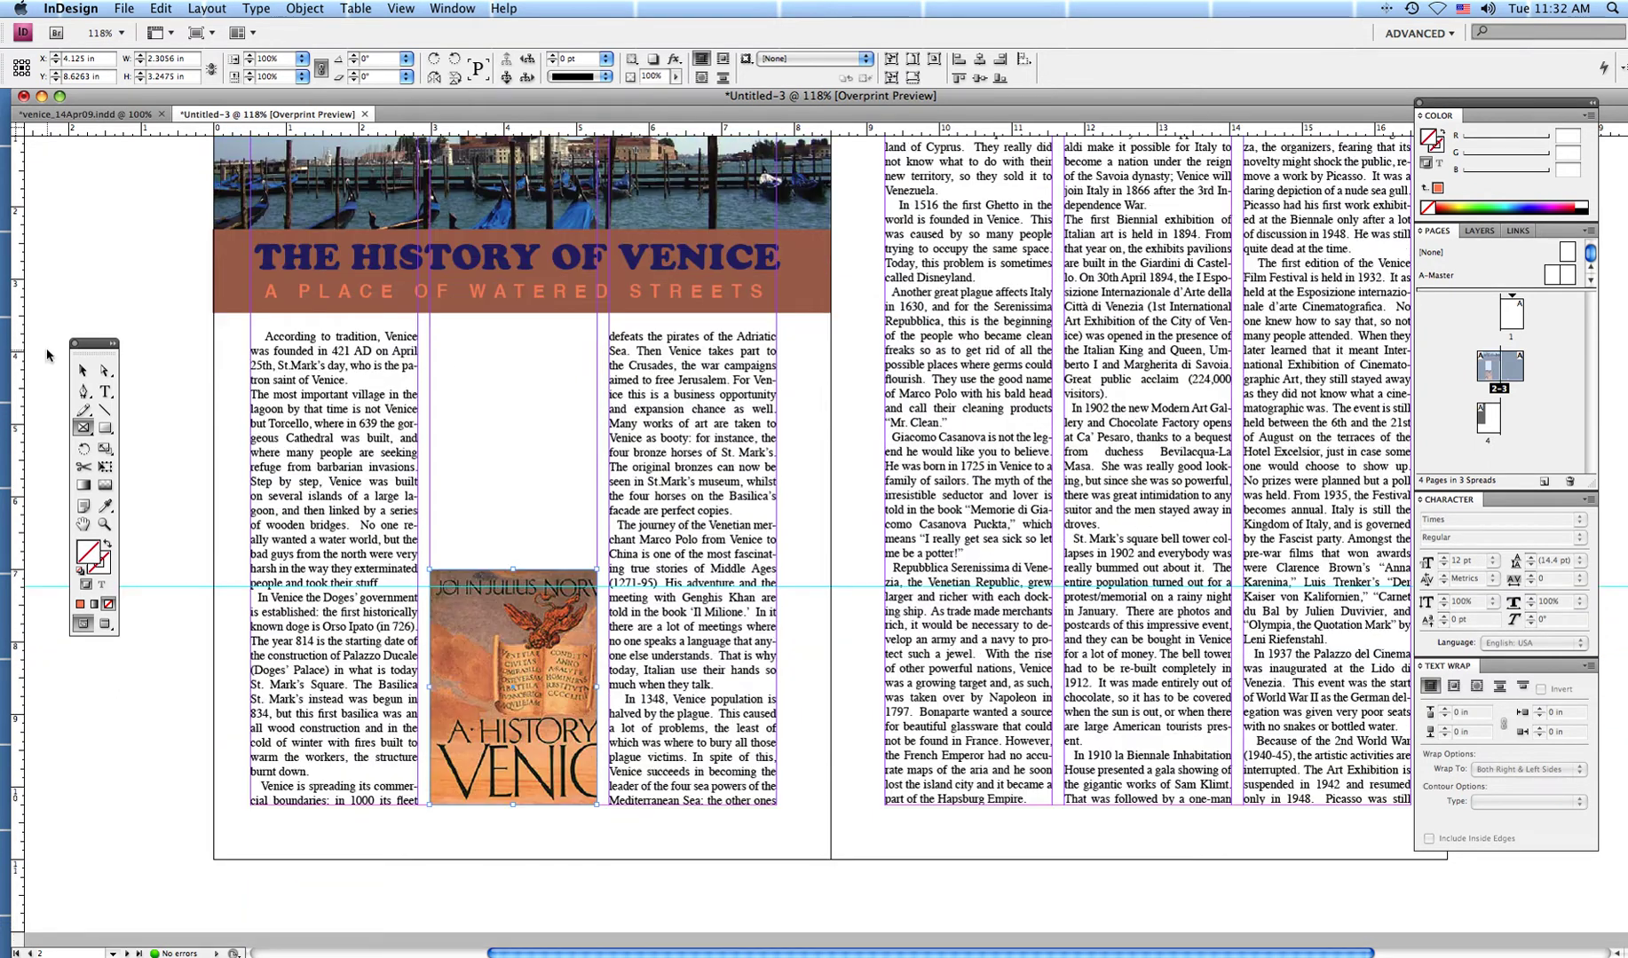
{"action": "left_click", "coordinate": [105, 370]}
{"action": "left_click", "coordinate": [511, 655]}
{"action": "scroll", "coordinate": [588, 764], "scroll_direction": "down", "scroll_amount": 4}
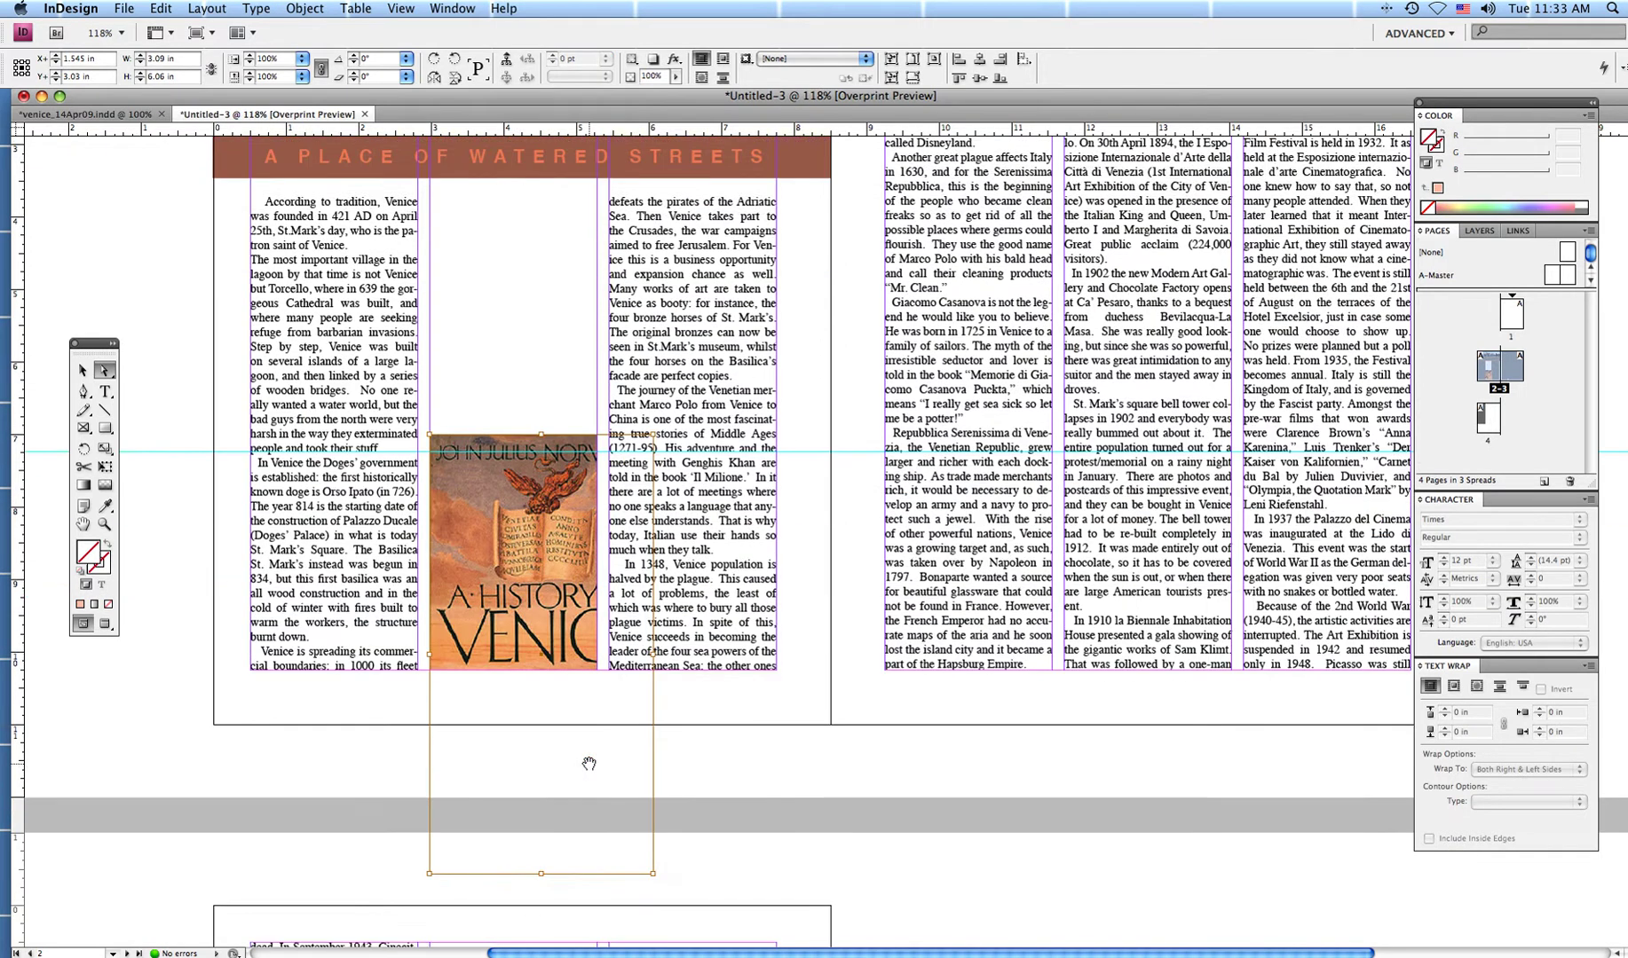
{"action": "scroll", "coordinate": [588, 763], "scroll_direction": "down", "scroll_amount": 2}
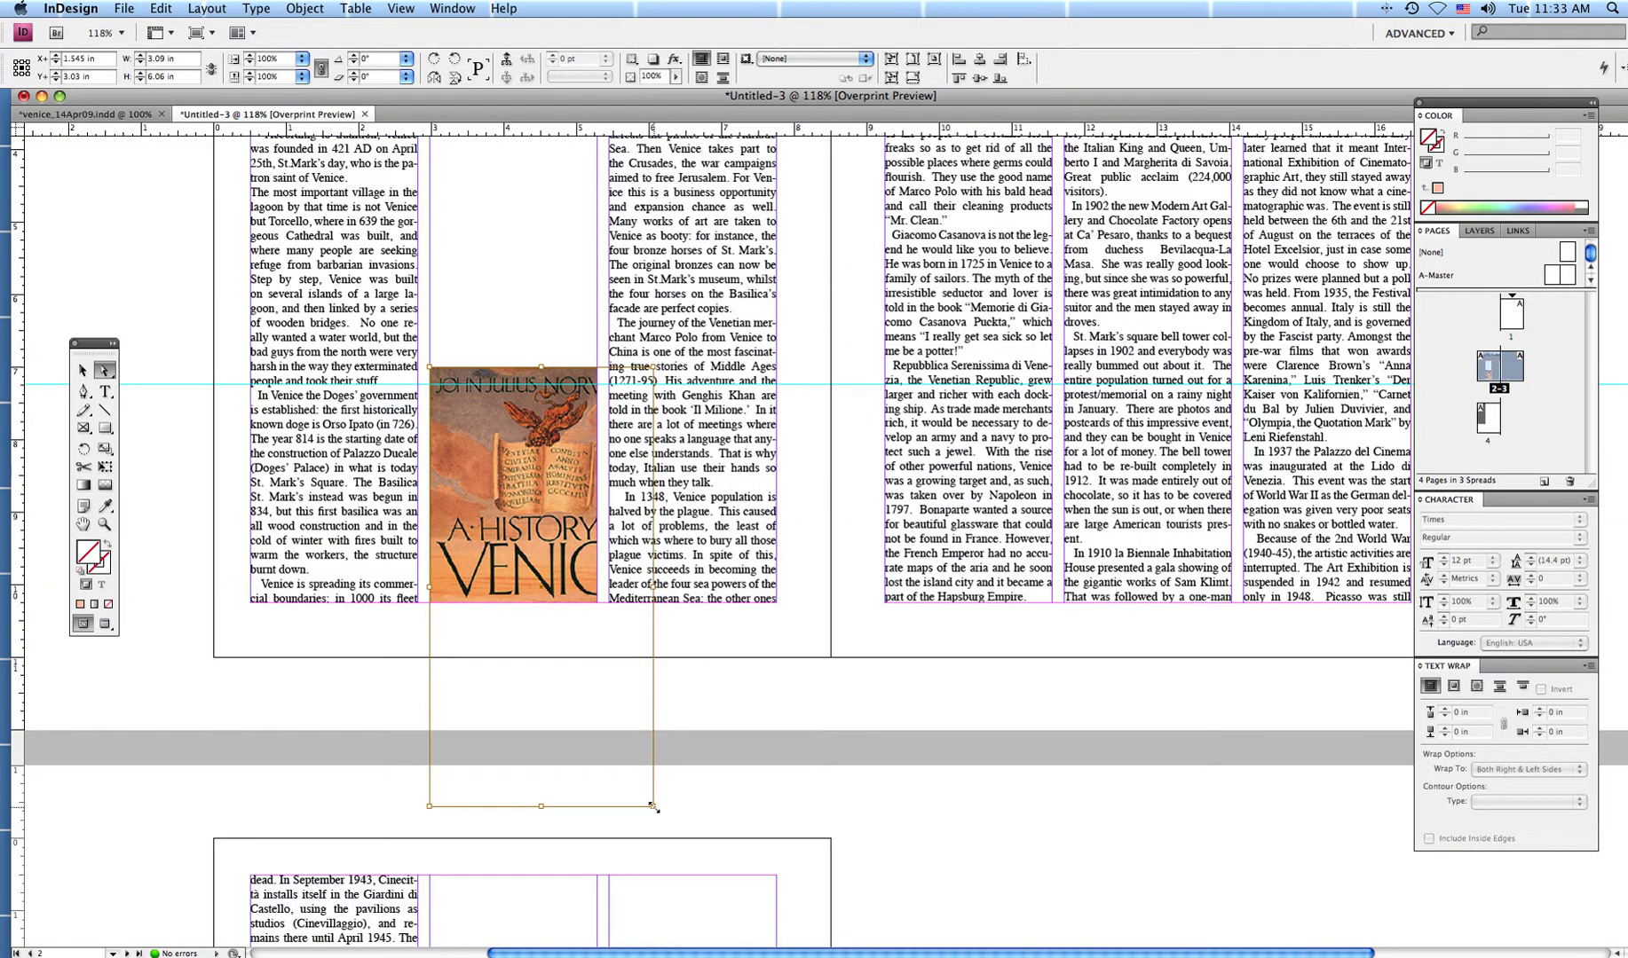
{"action": "left_click_drag", "start_coordinate": [653, 806], "coordinate": [597, 694]}
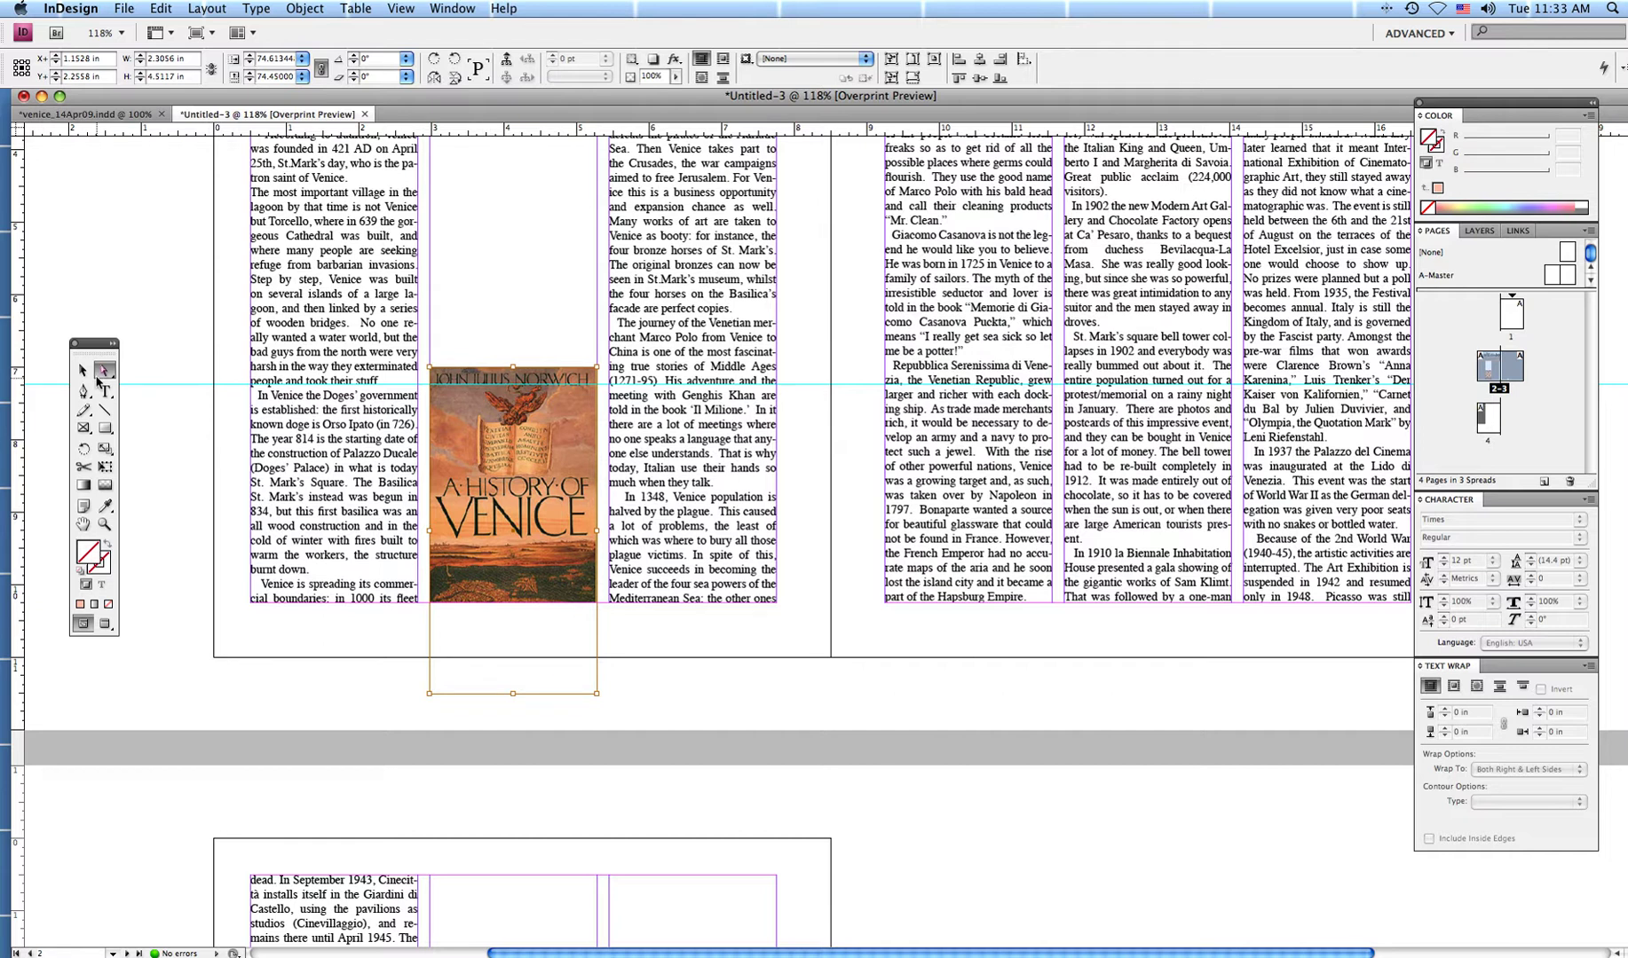
Shift the cover image up inside its frame so its lower edge meets the frame's bottom, and deselect it.
{"action": "left_click_drag", "start_coordinate": [470, 569], "coordinate": [471, 485]}
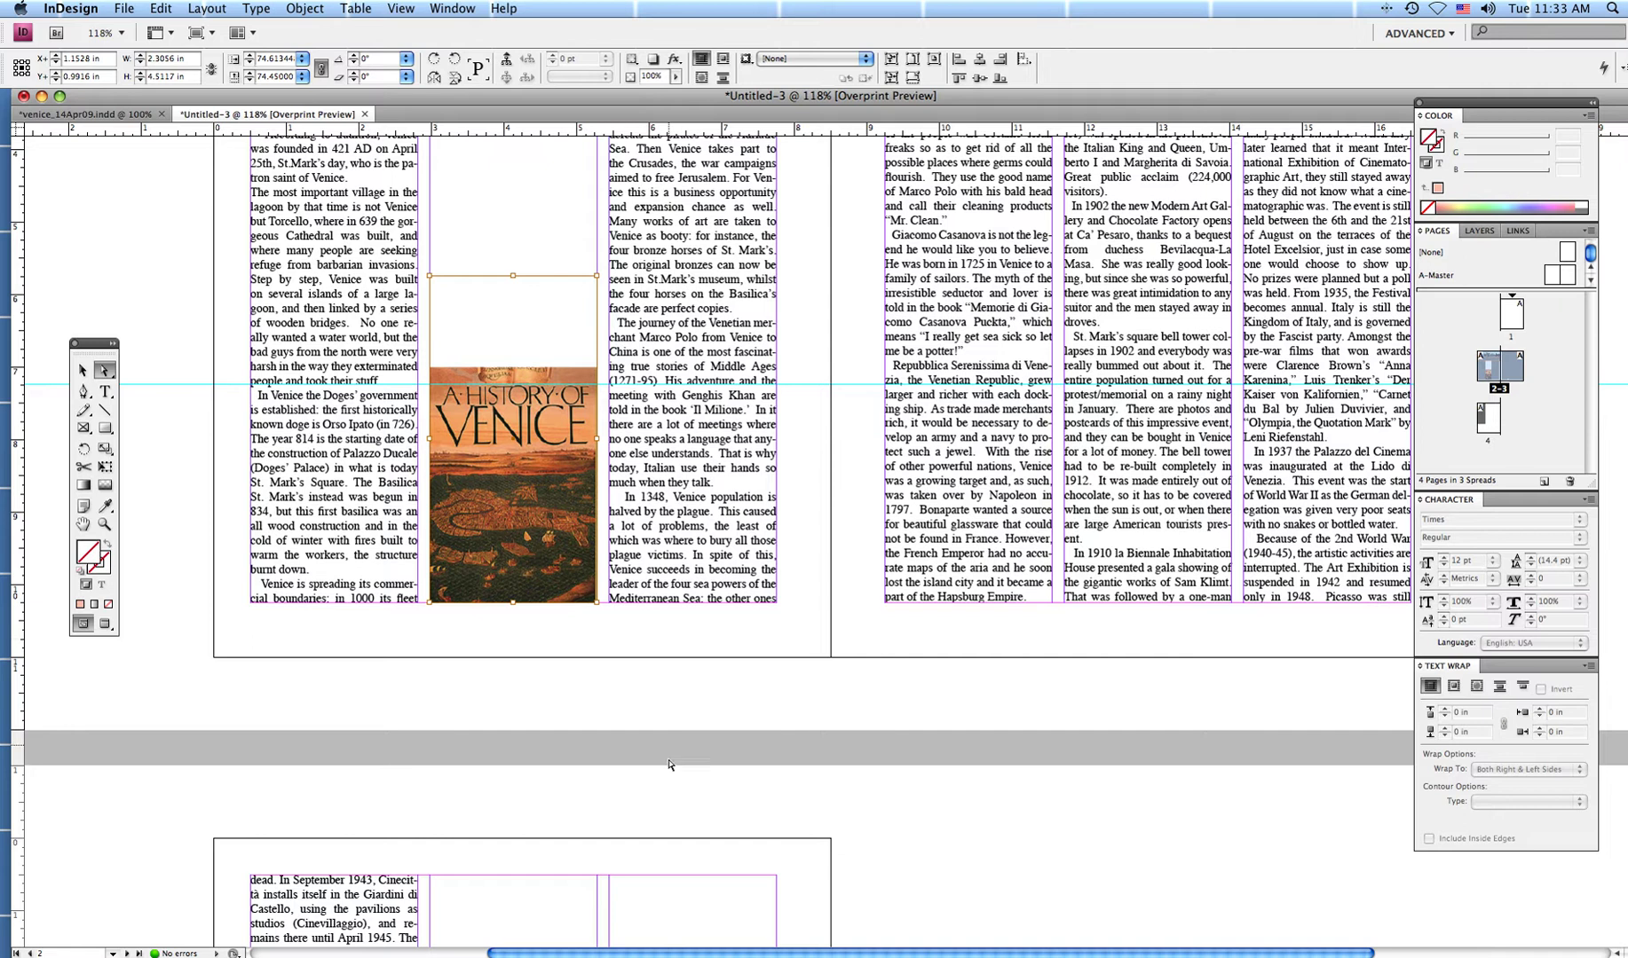
{"action": "scroll", "coordinate": [688, 723], "scroll_direction": "up", "scroll_amount": 3}
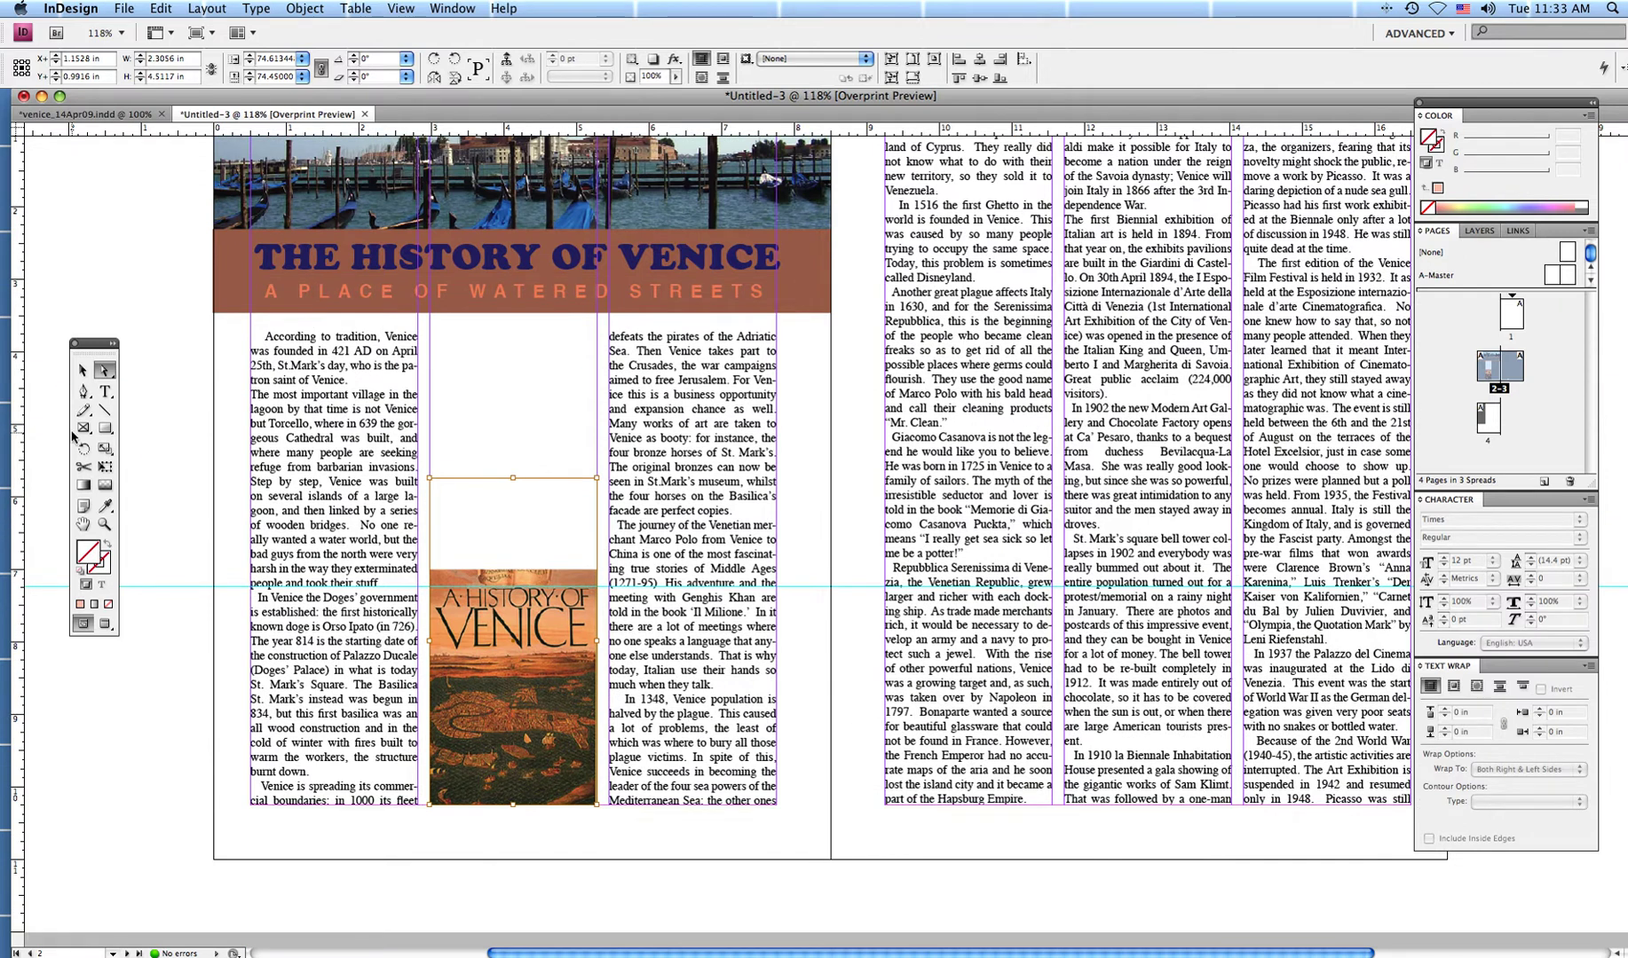
{"action": "left_click", "coordinate": [83, 372]}
{"action": "left_click", "coordinate": [155, 381]}
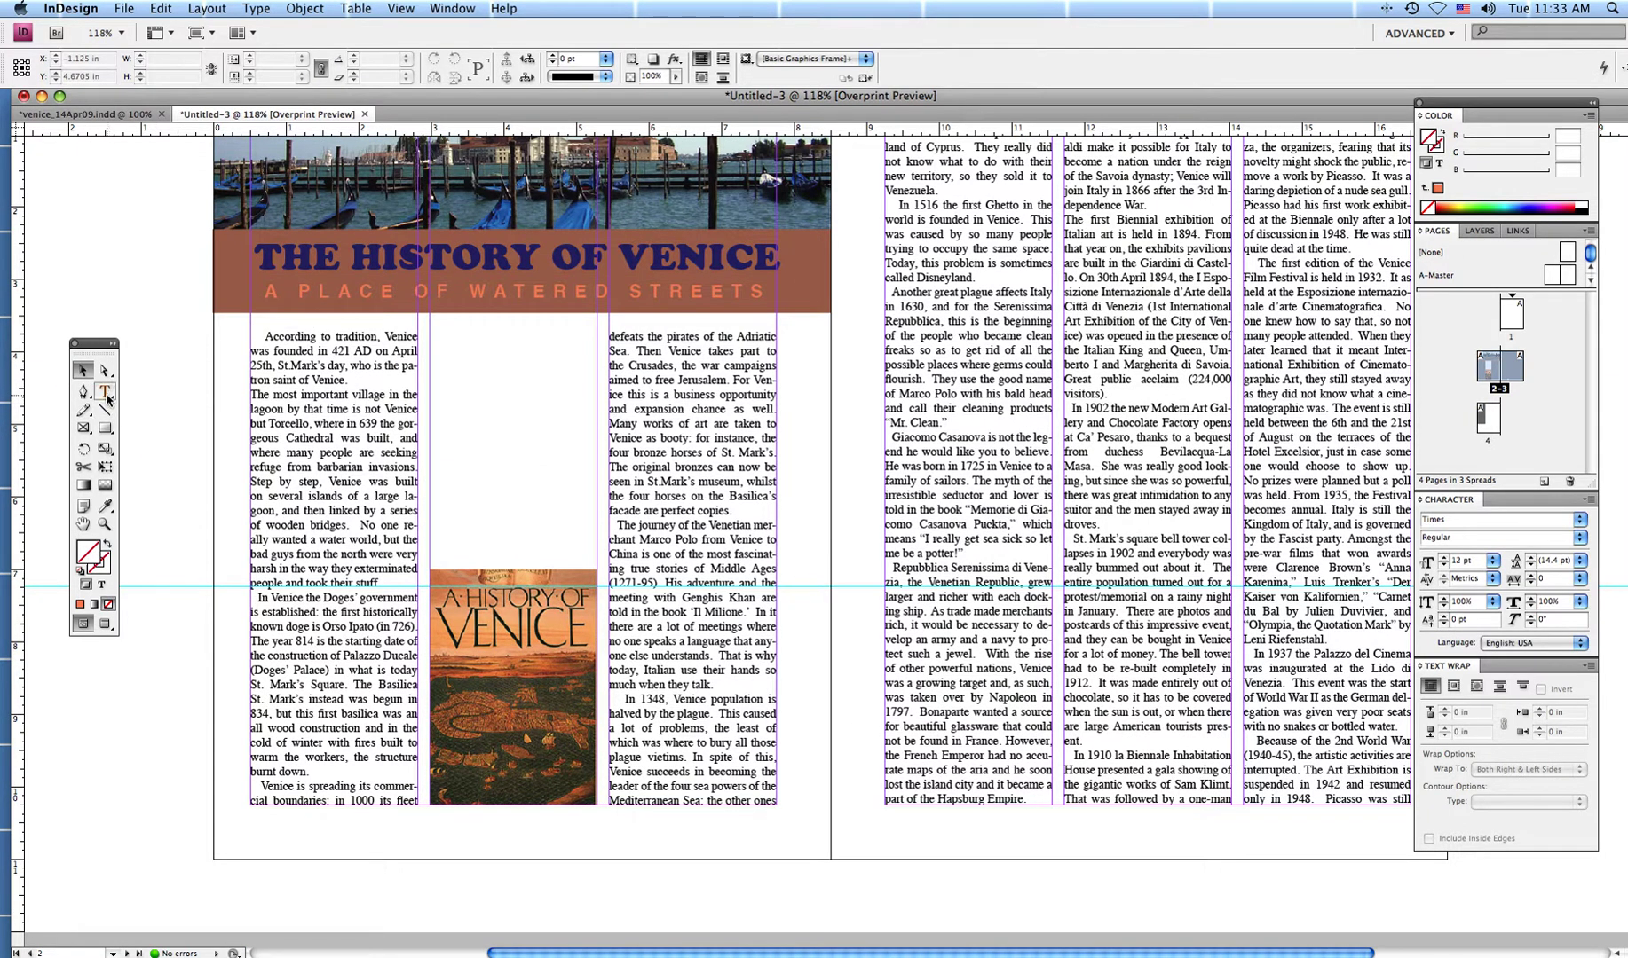
Draw a picture frame about 2.31 × 3.42 in above the book cover in the middle column, and reveal the 3_Venice parts folder.
{"action": "left_click", "coordinate": [83, 427]}
{"action": "left_click_drag", "start_coordinate": [429, 335], "coordinate": [596, 580]}
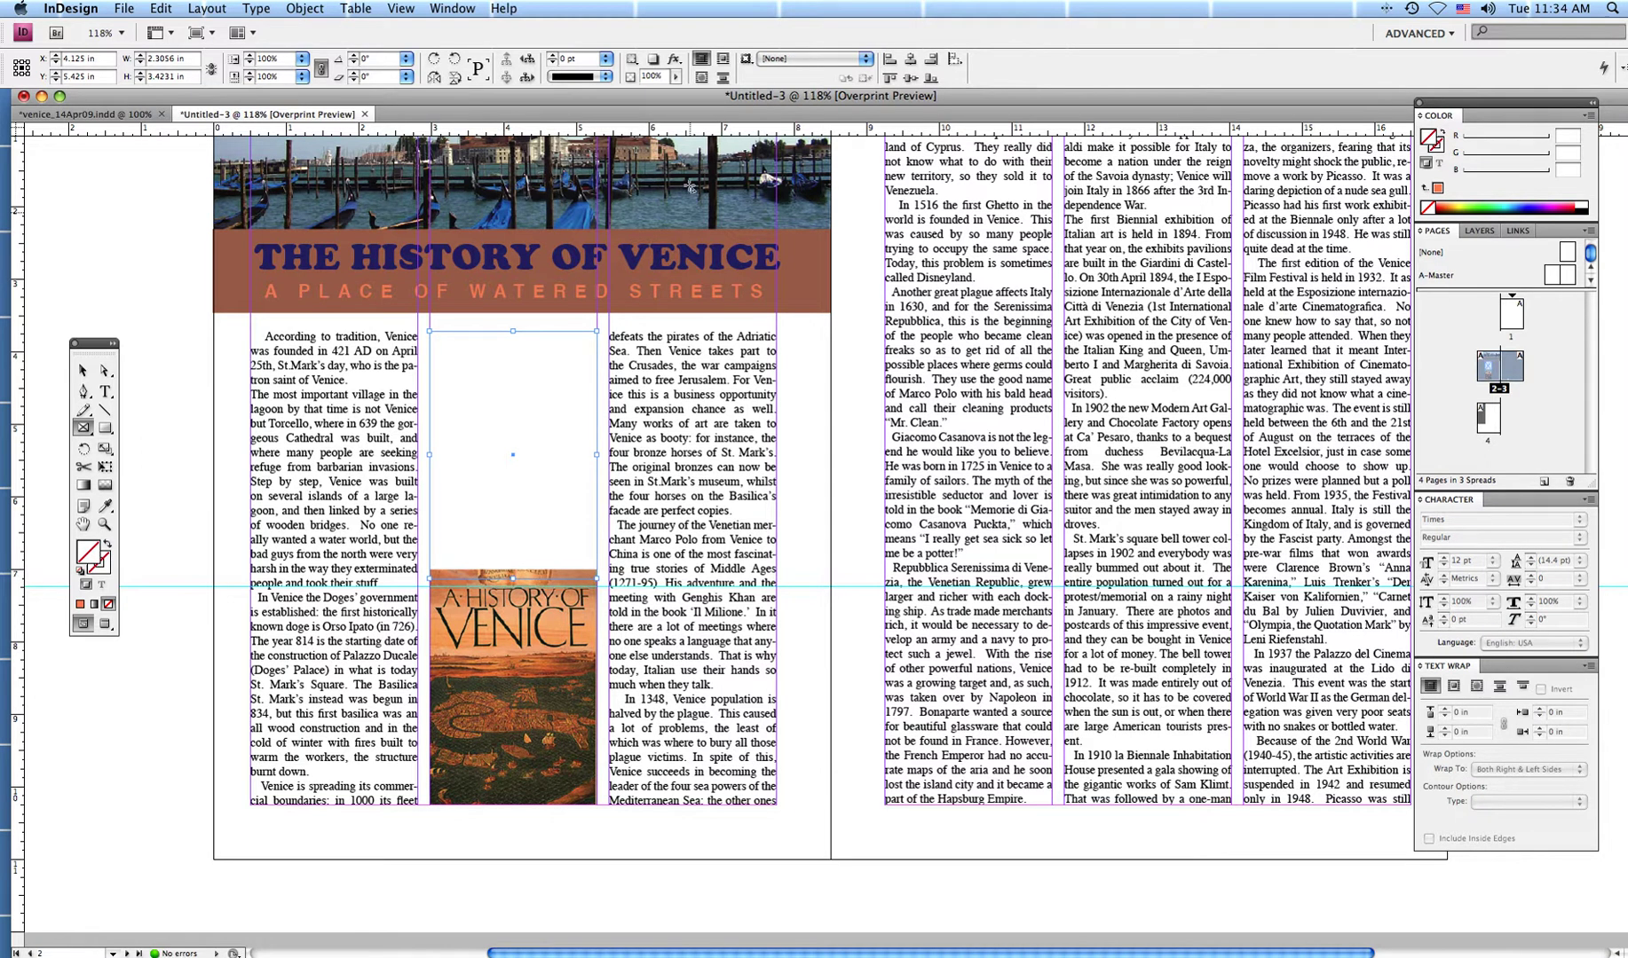
{"action": "left_click_drag", "start_coordinate": [659, 102], "coordinate": [657, 281]}
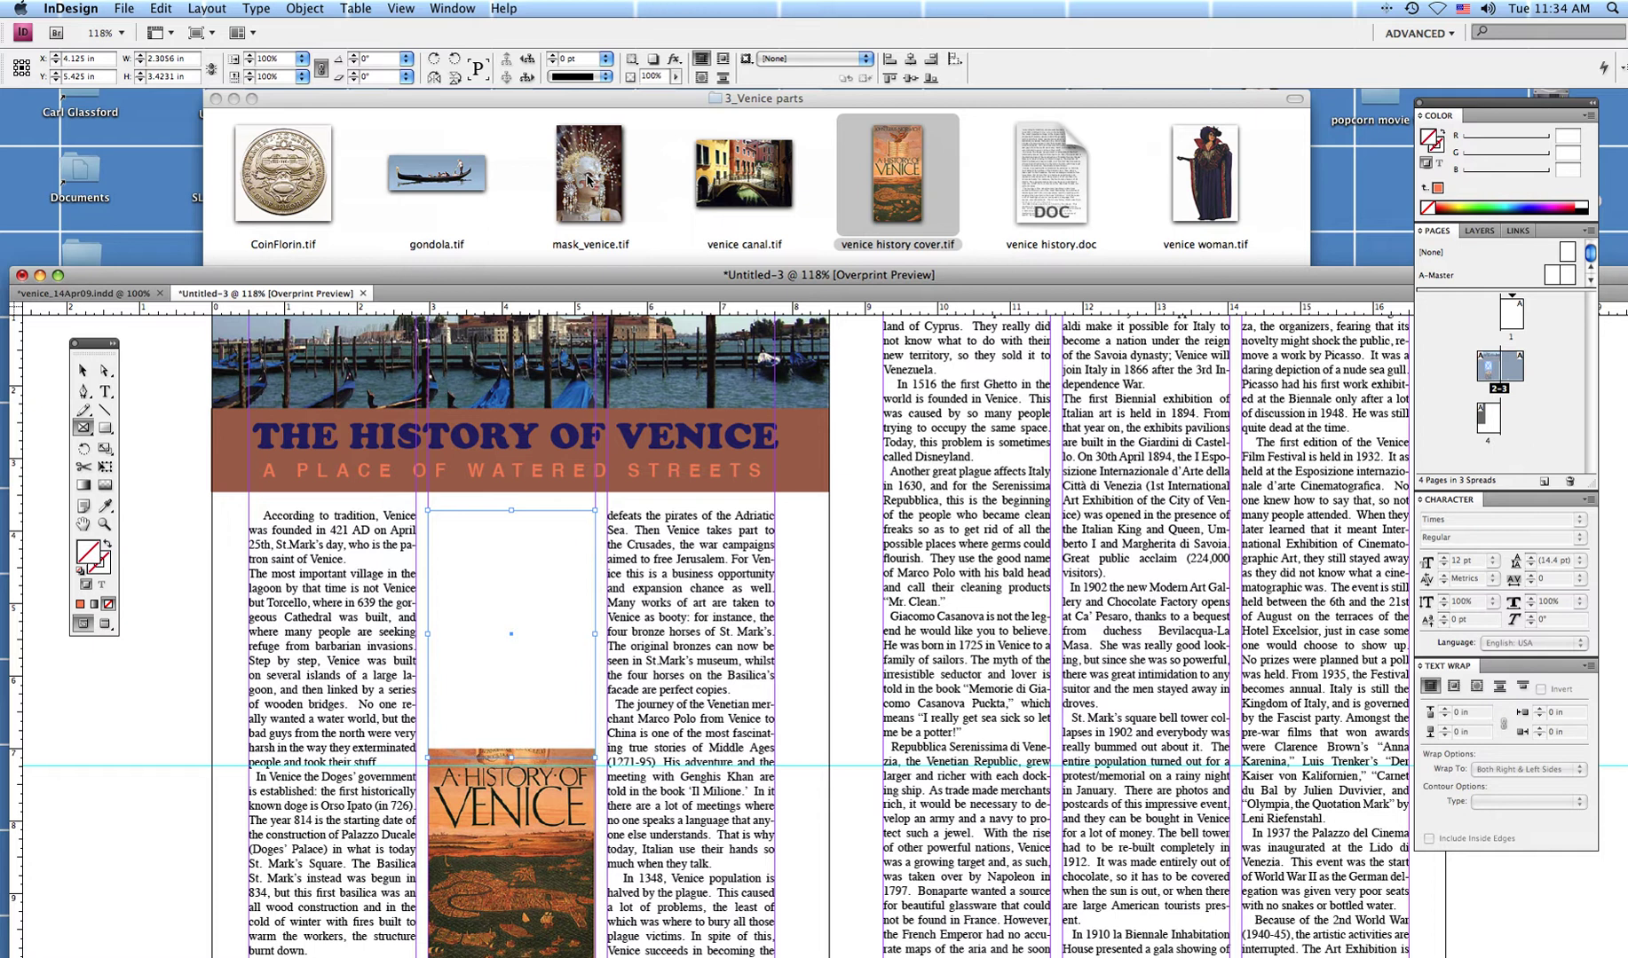
Place mask_venice.tif in the empty frame above the book cover and scale the image to the frame's width, 2.3056 × 3.3806 in.
{"action": "left_click_drag", "start_coordinate": [587, 179], "coordinate": [524, 632]}
{"action": "left_click_drag", "start_coordinate": [465, 282], "coordinate": [459, 102]}
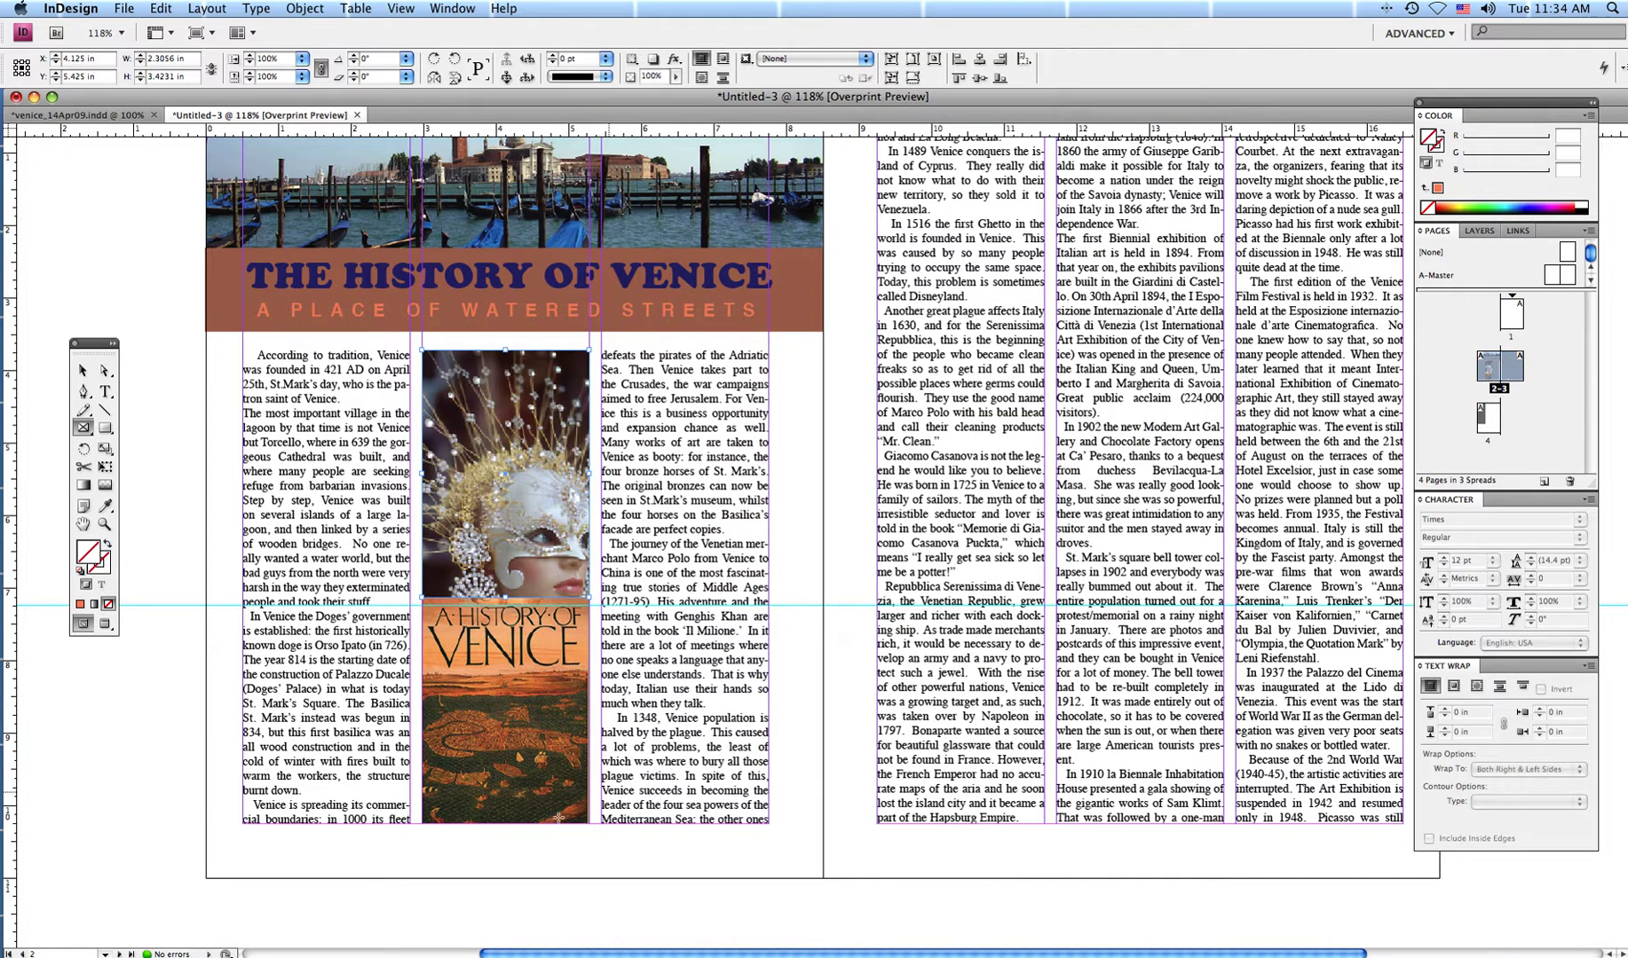
{"action": "left_click", "coordinate": [105, 391]}
{"action": "left_click", "coordinate": [501, 555]}
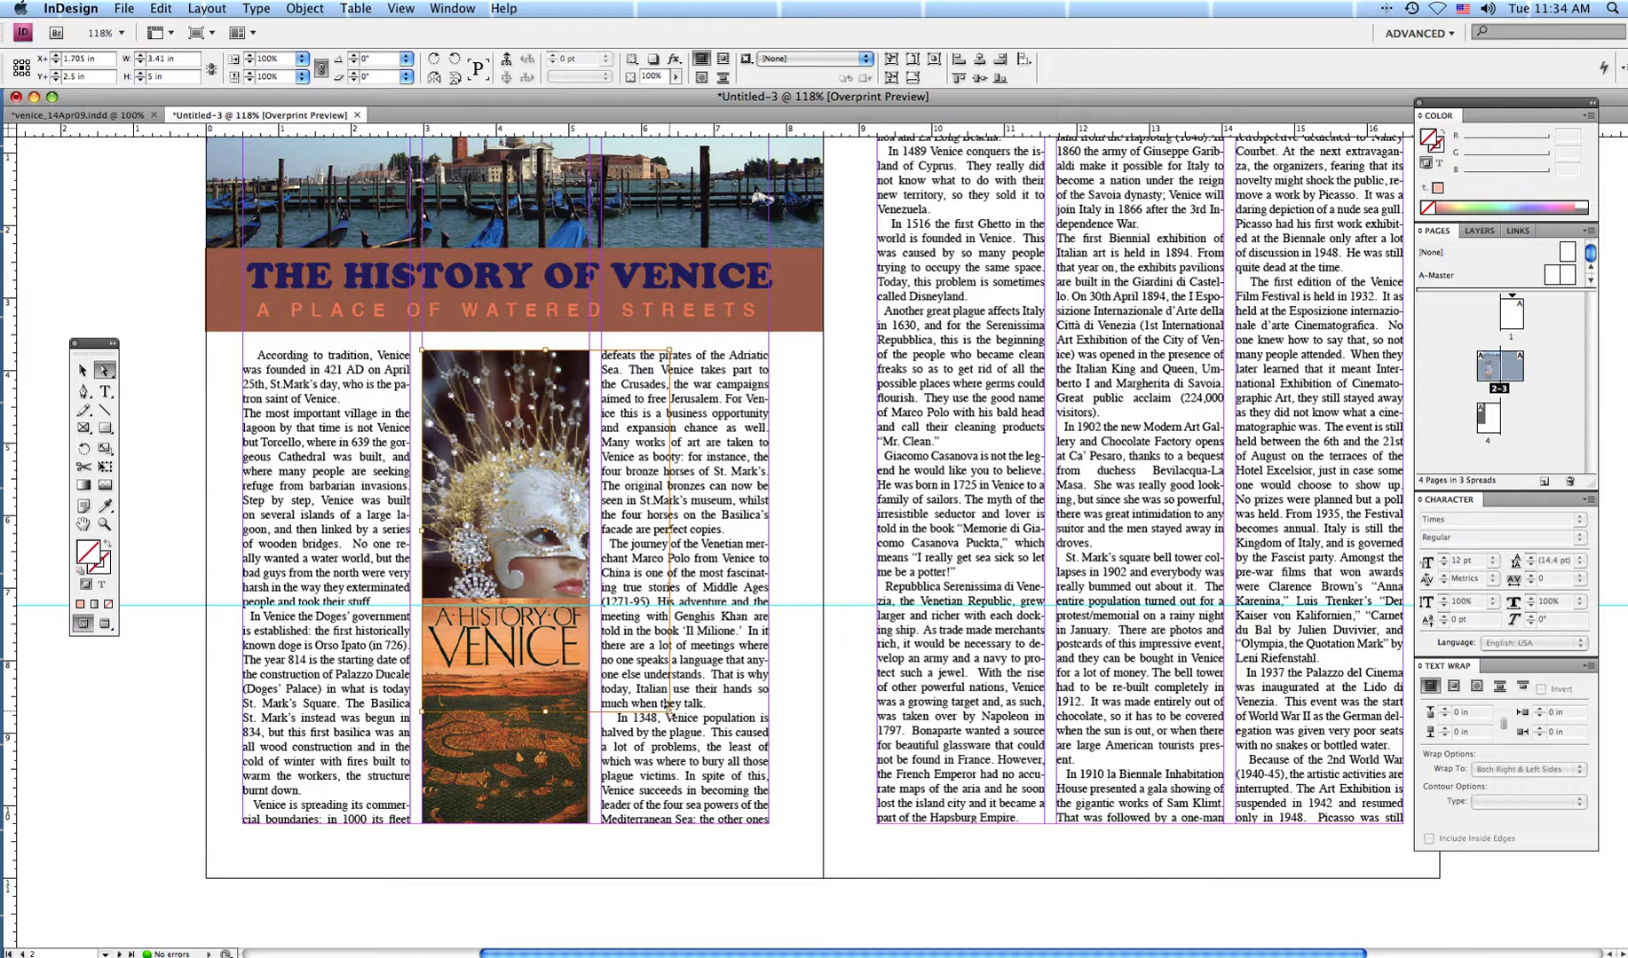
{"action": "left_click_drag", "start_coordinate": [668, 708], "coordinate": [586, 595]}
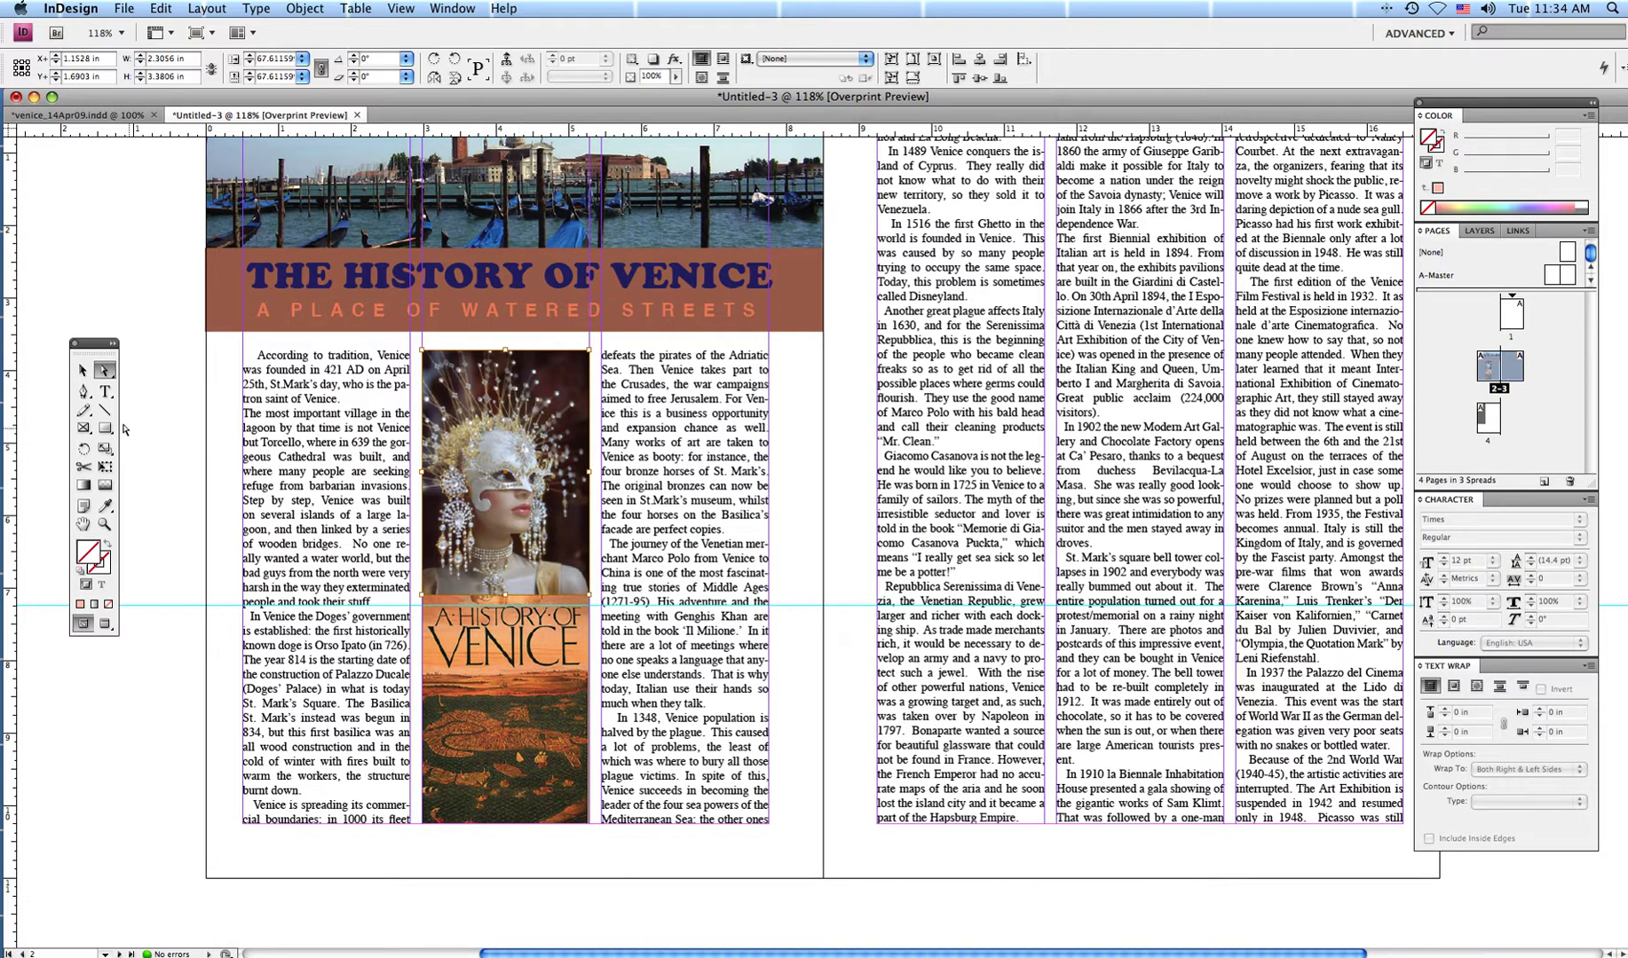
Adjust the lower edge of the mask picture's frame and lower the book cover frame's upper edge to a height of about 3.17 in.
{"action": "left_click", "coordinate": [83, 372]}
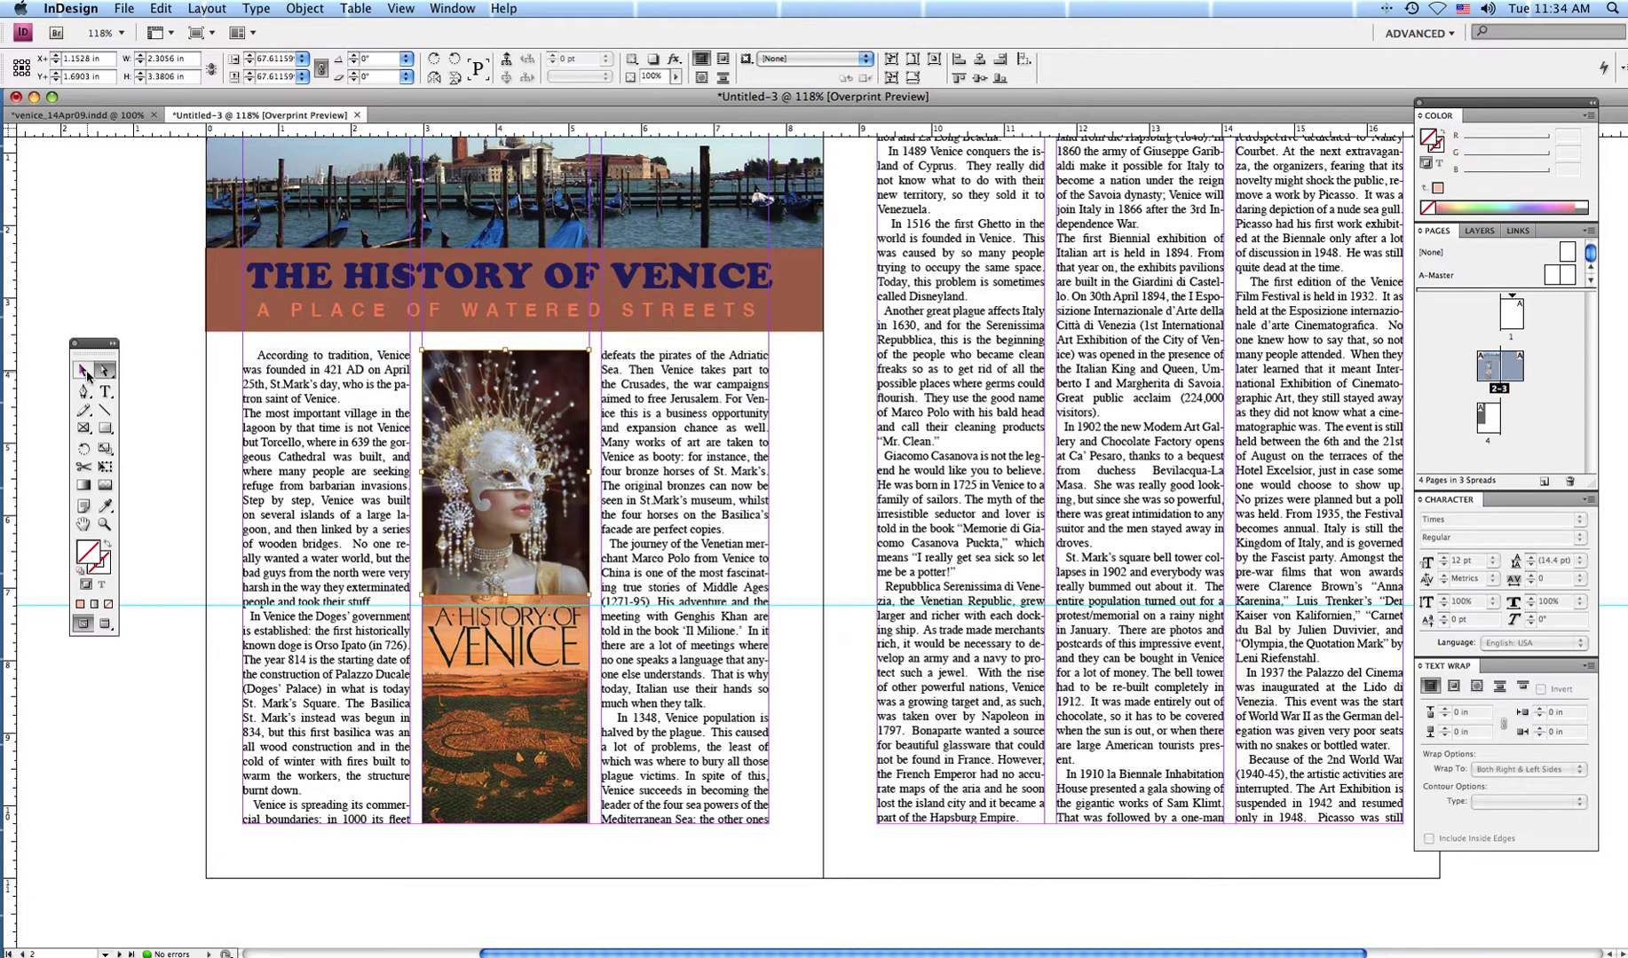
{"action": "left_click", "coordinate": [550, 559]}
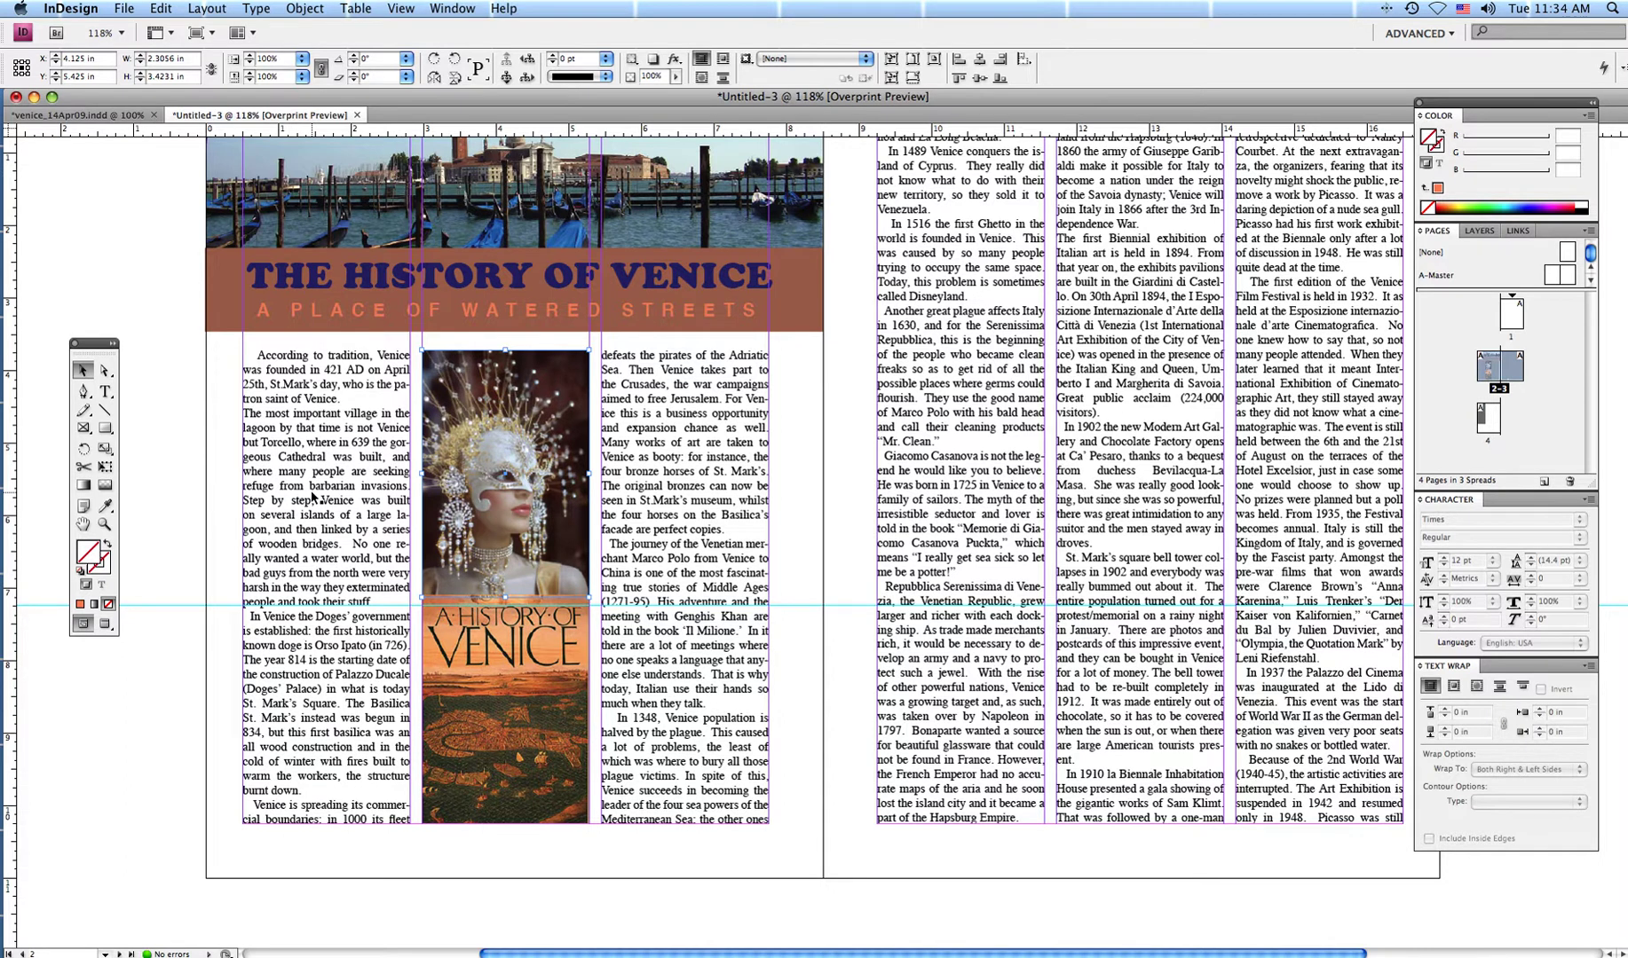
{"action": "left_click", "coordinate": [491, 658]}
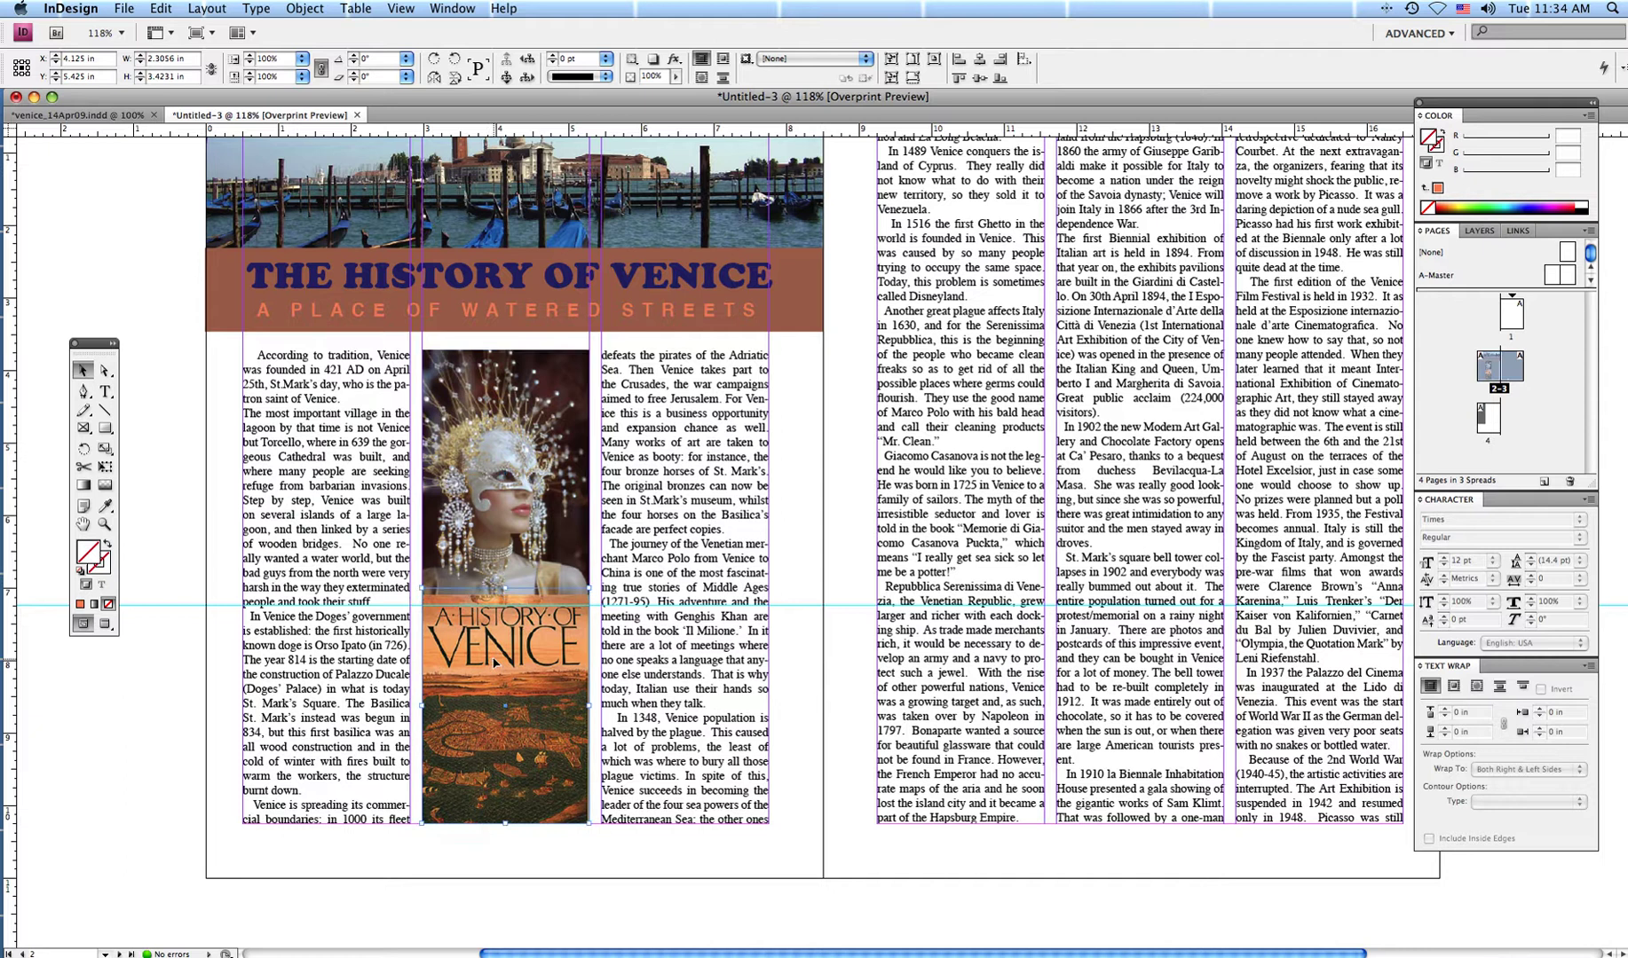
{"action": "left_click", "coordinate": [518, 555]}
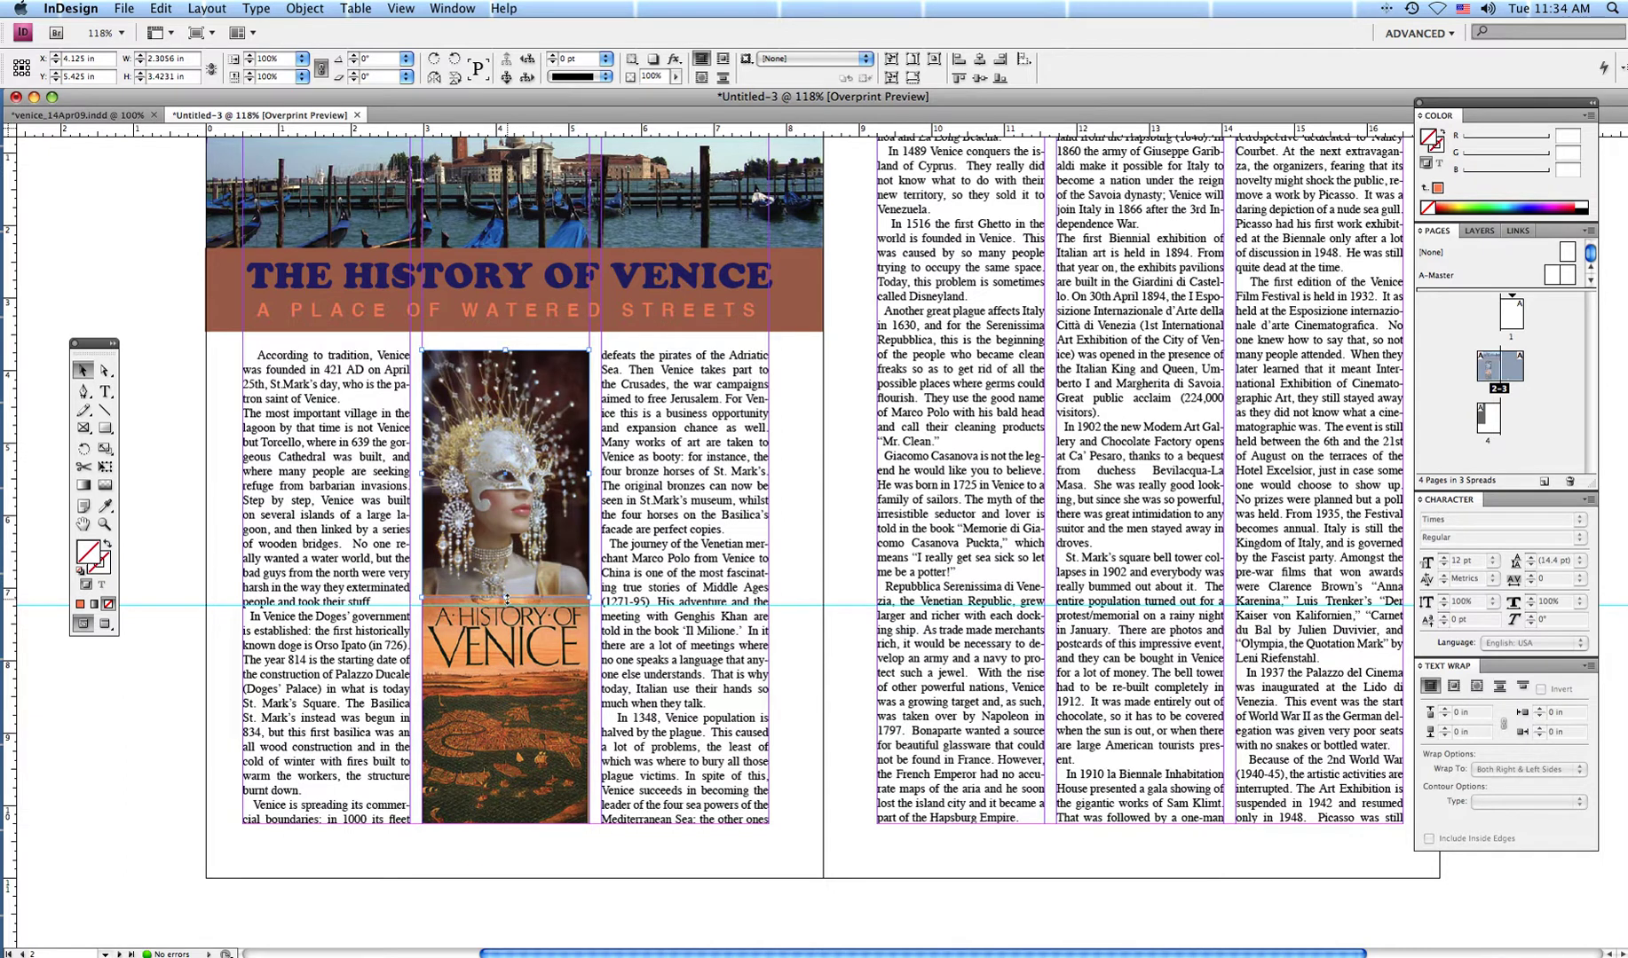
{"action": "left_click_drag", "start_coordinate": [505, 599], "coordinate": [506, 605]}
{"action": "left_click", "coordinate": [544, 658]}
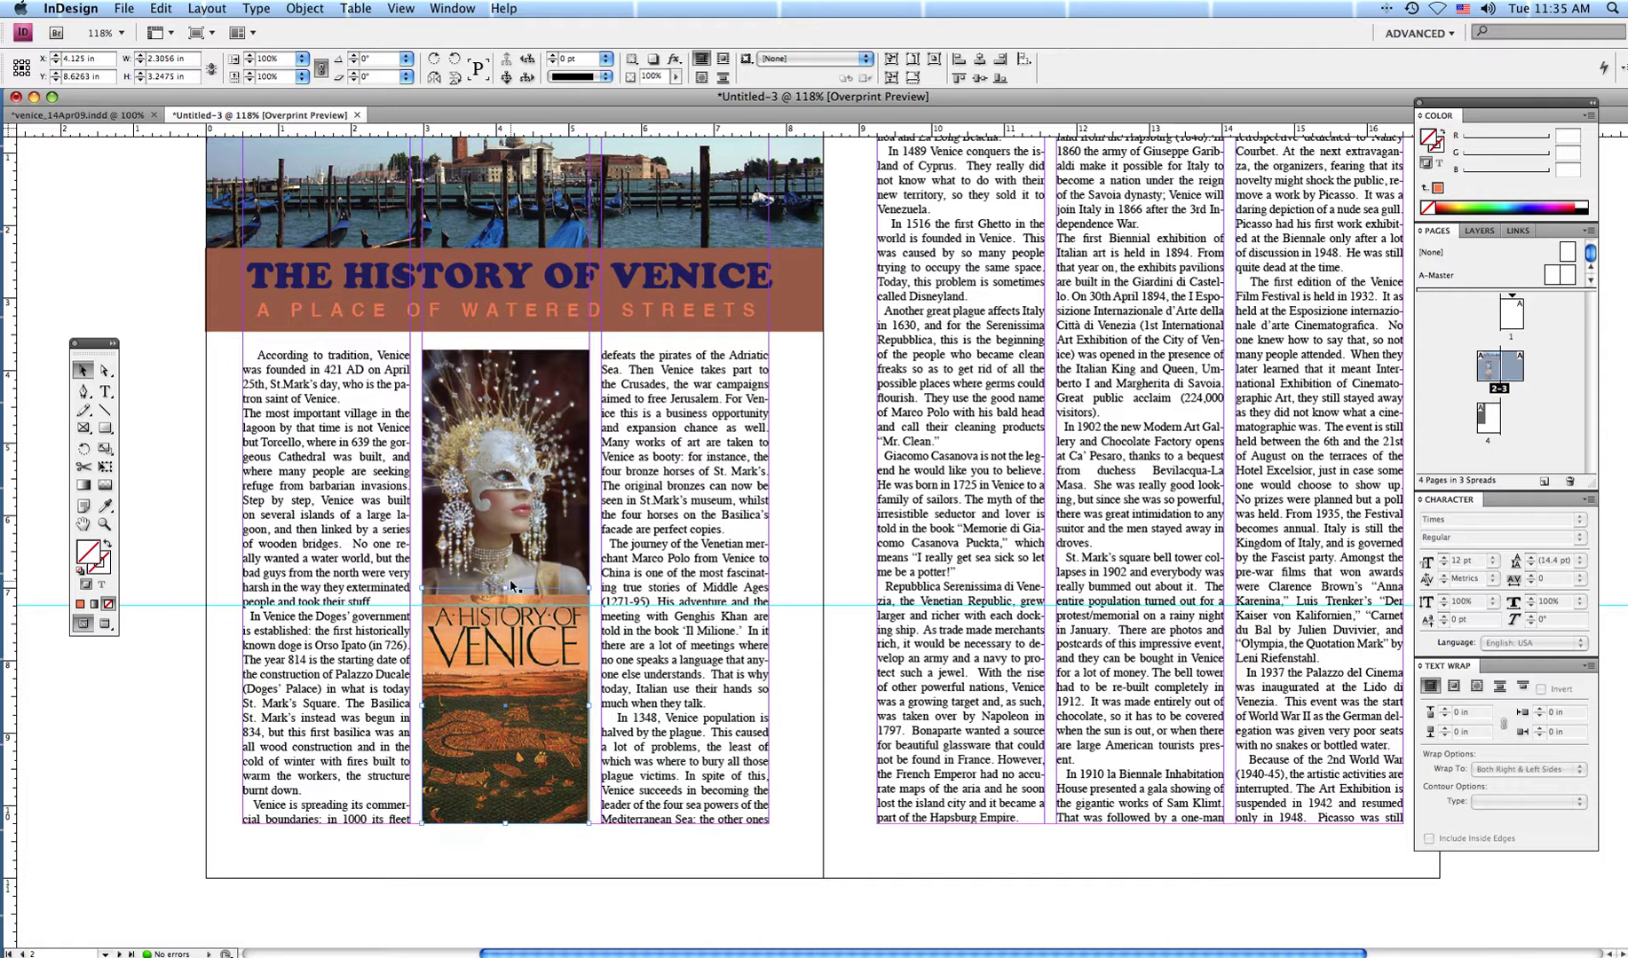
{"action": "left_click_drag", "start_coordinate": [504, 587], "coordinate": [504, 594]}
{"action": "left_click", "coordinate": [223, 674]}
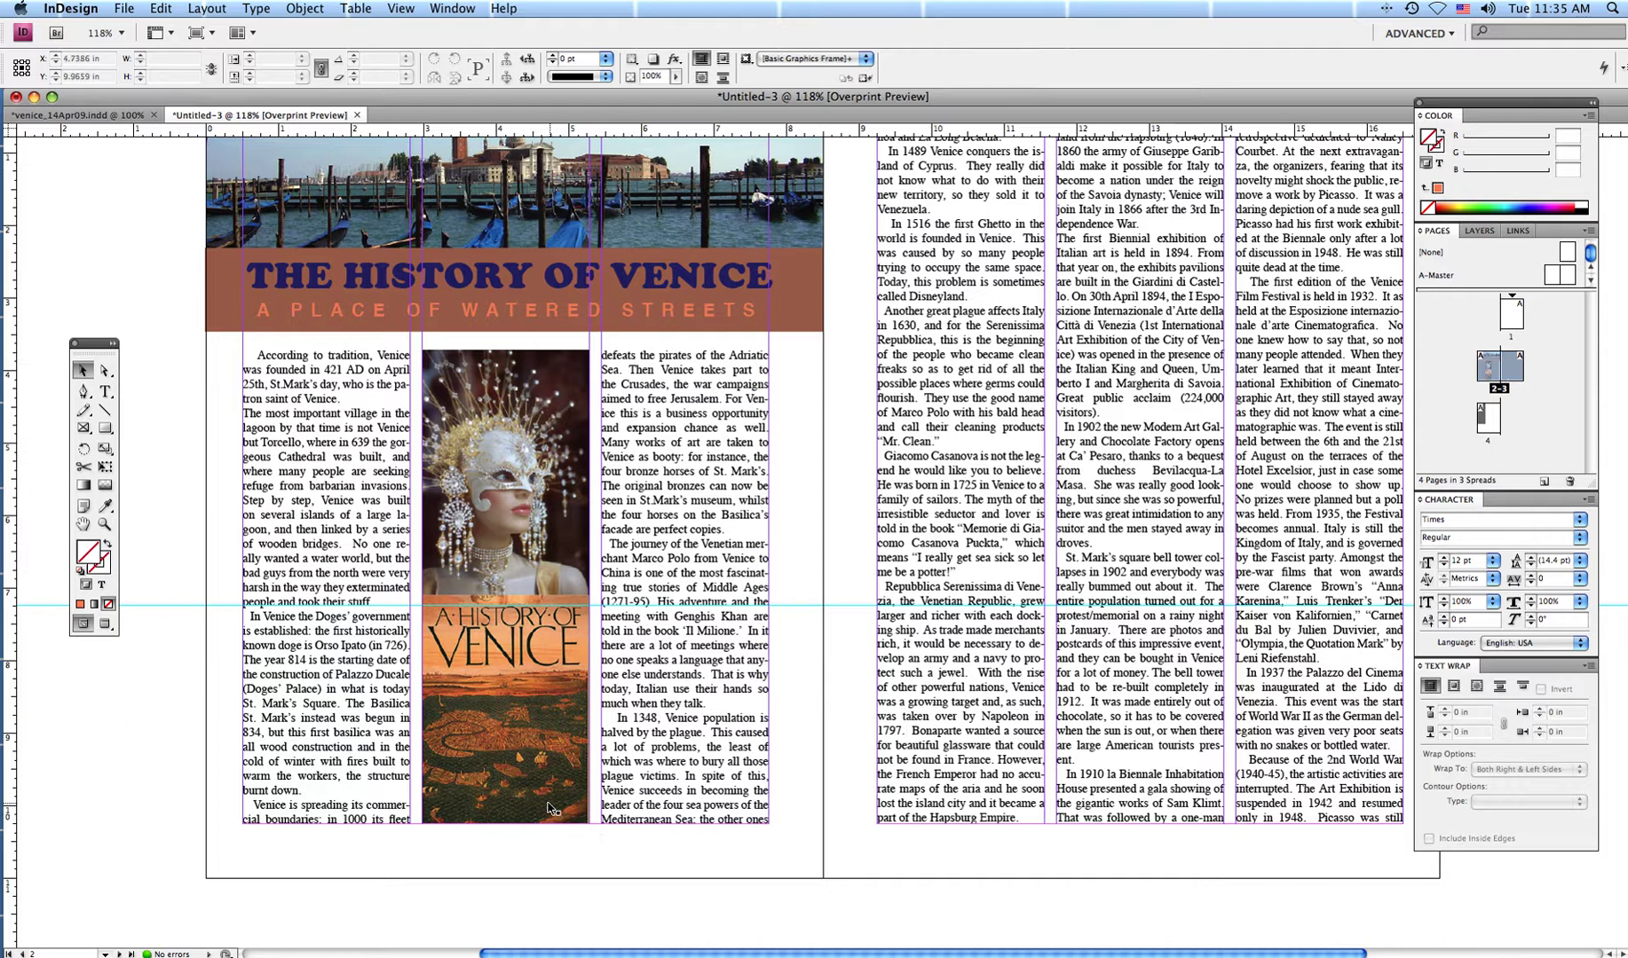
Check the cover image's extent inside its frame, and lower the frame's upper edge to a height of 3.075 in.
{"action": "left_click", "coordinate": [521, 763]}
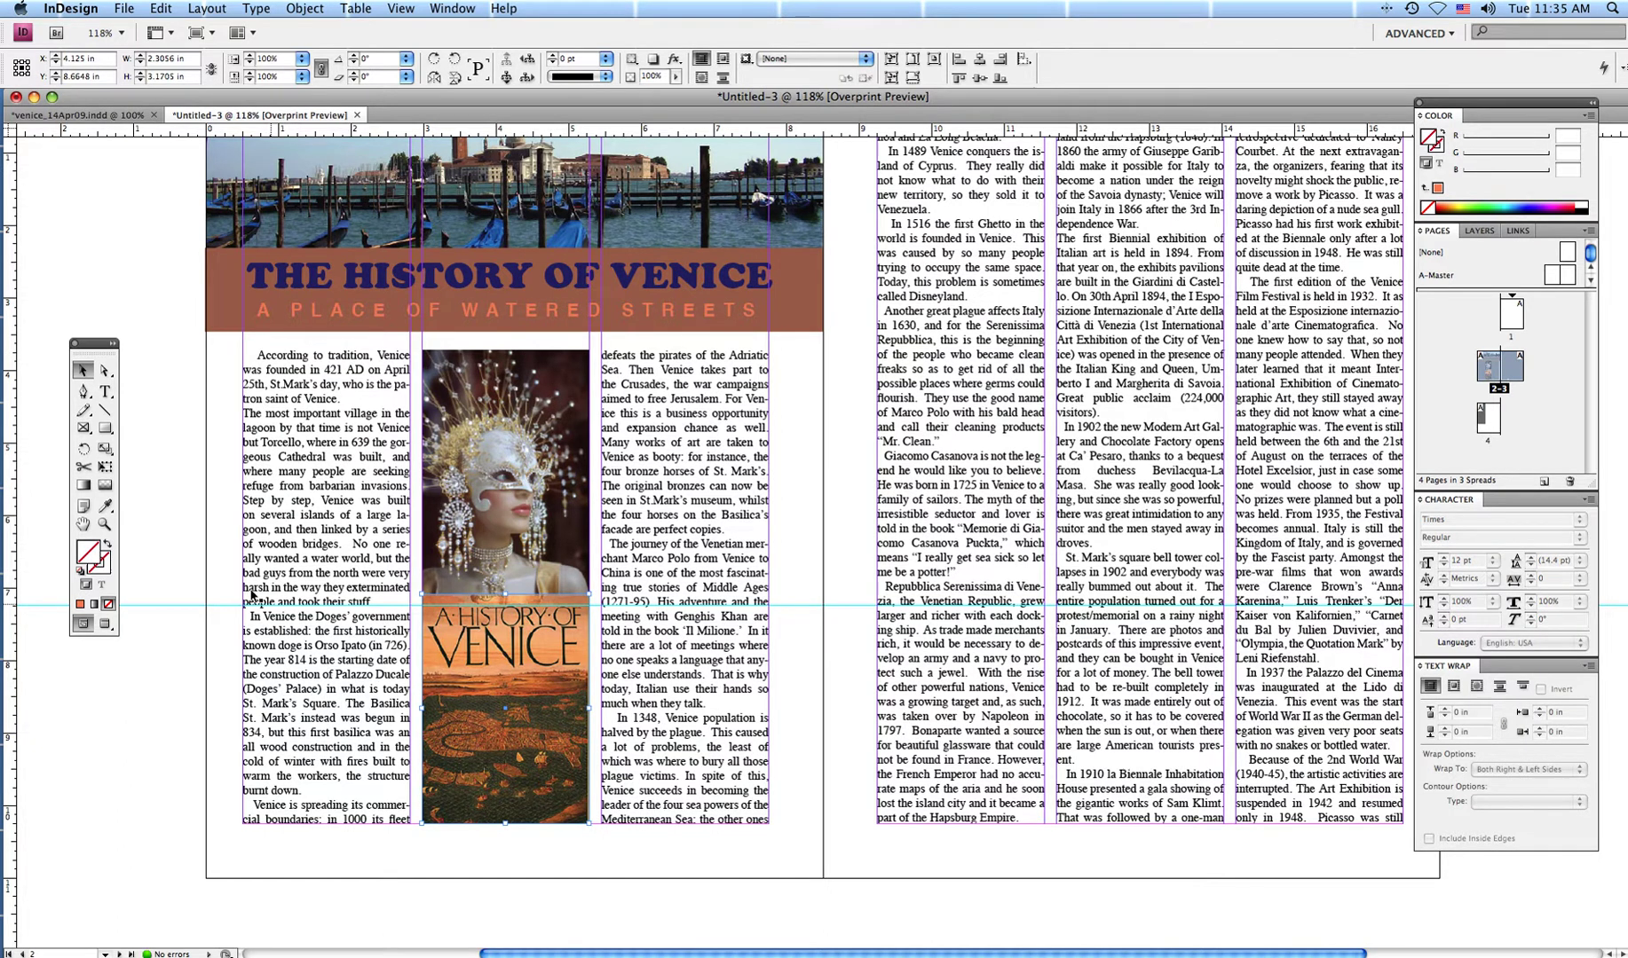
{"action": "left_click", "coordinate": [103, 371]}
{"action": "left_click", "coordinate": [519, 752]}
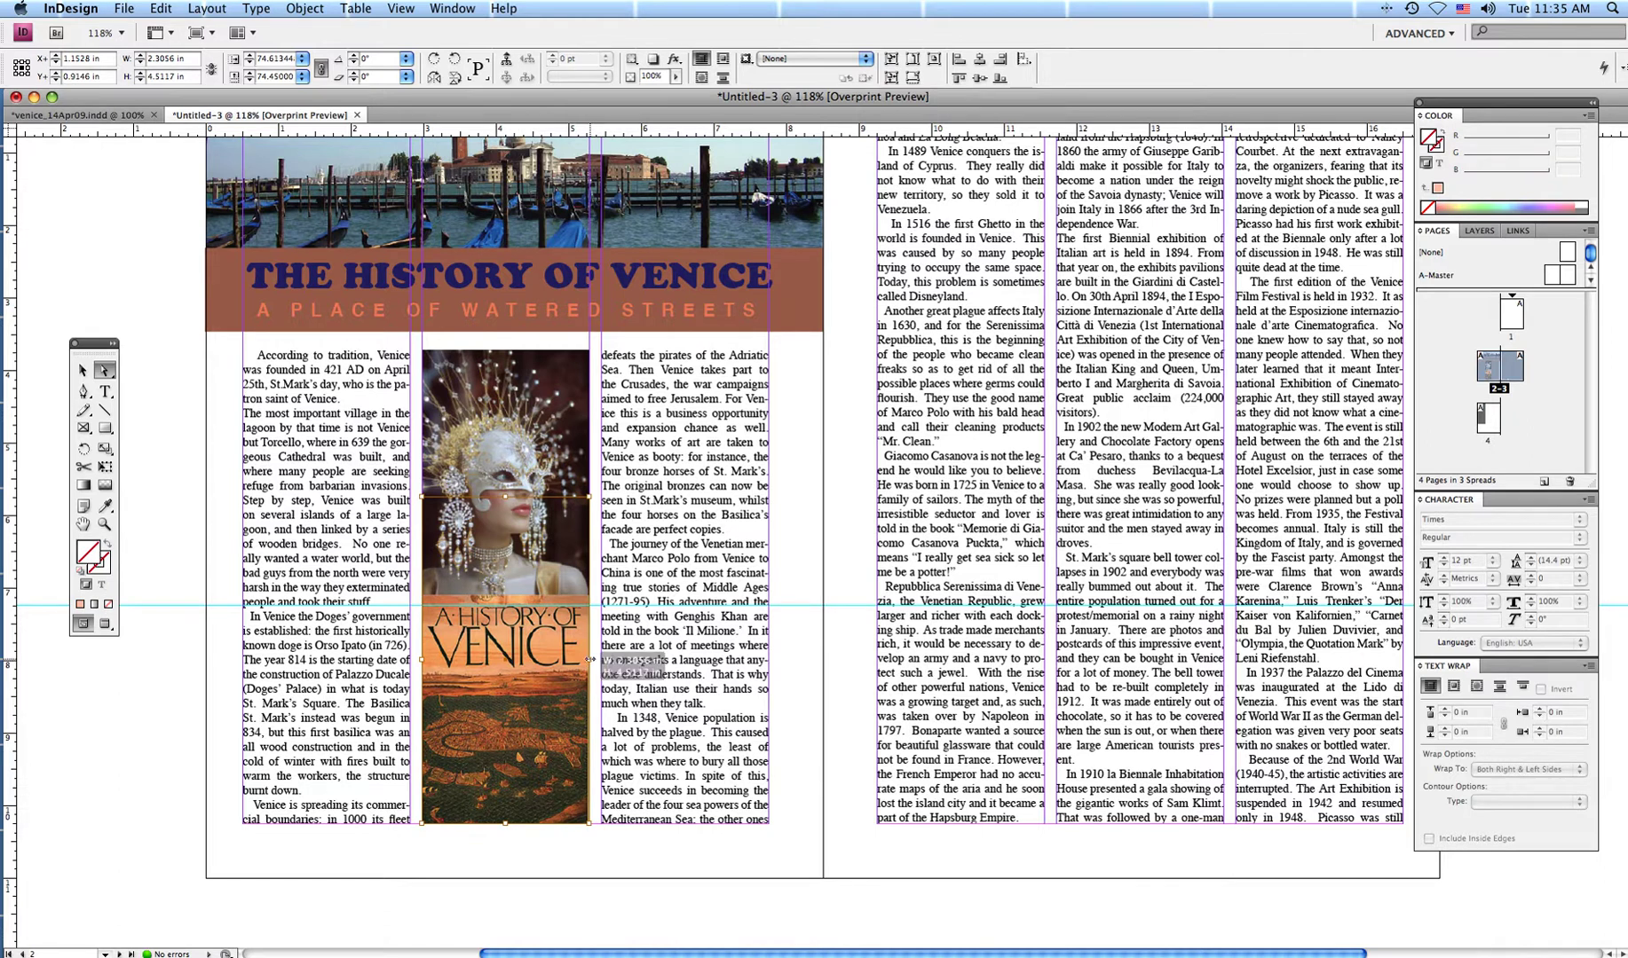
{"action": "left_click_drag", "start_coordinate": [591, 659], "coordinate": [591, 660]}
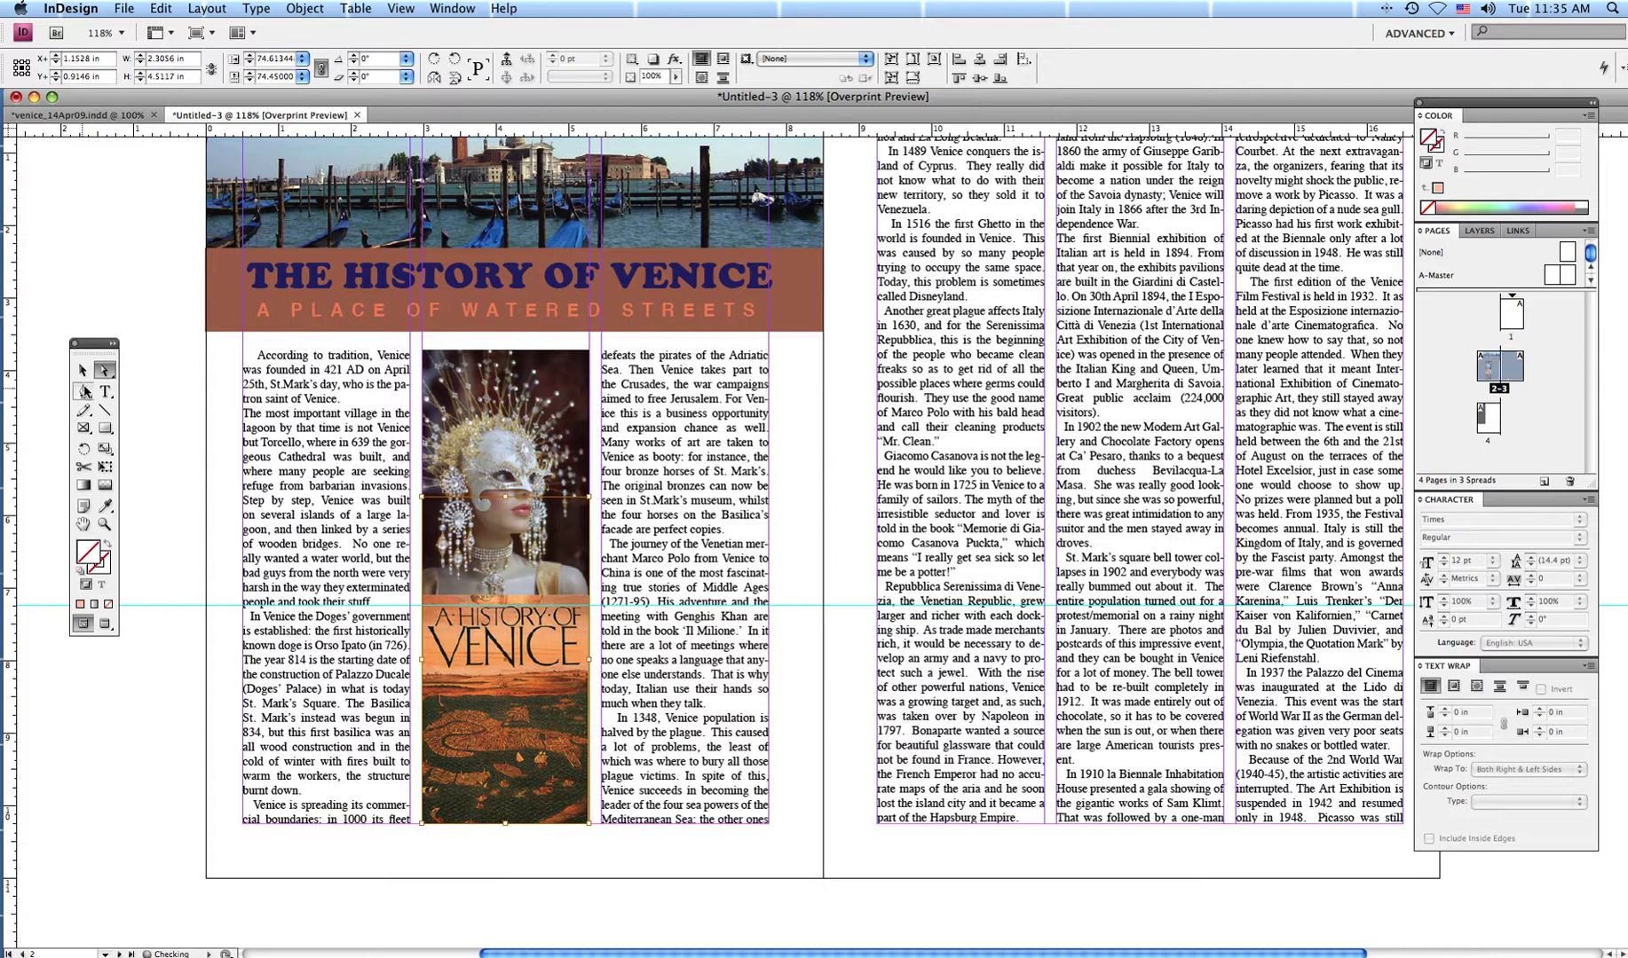
{"action": "left_click", "coordinate": [82, 370]}
{"action": "left_click", "coordinate": [494, 858]}
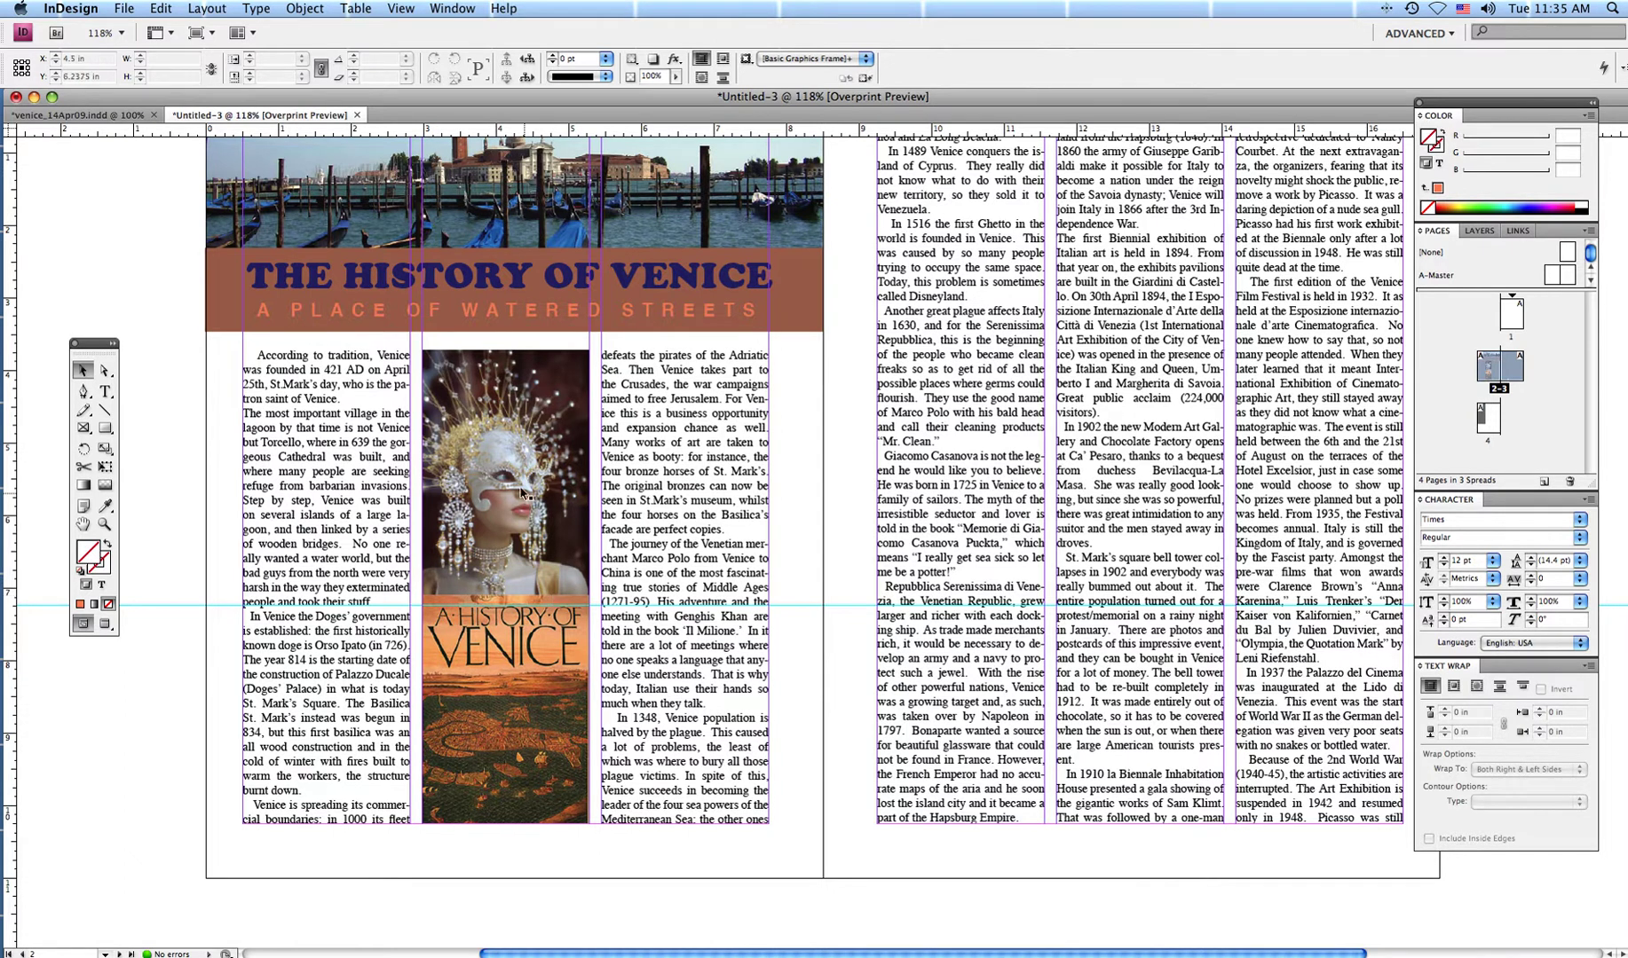
{"action": "left_click", "coordinate": [528, 621]}
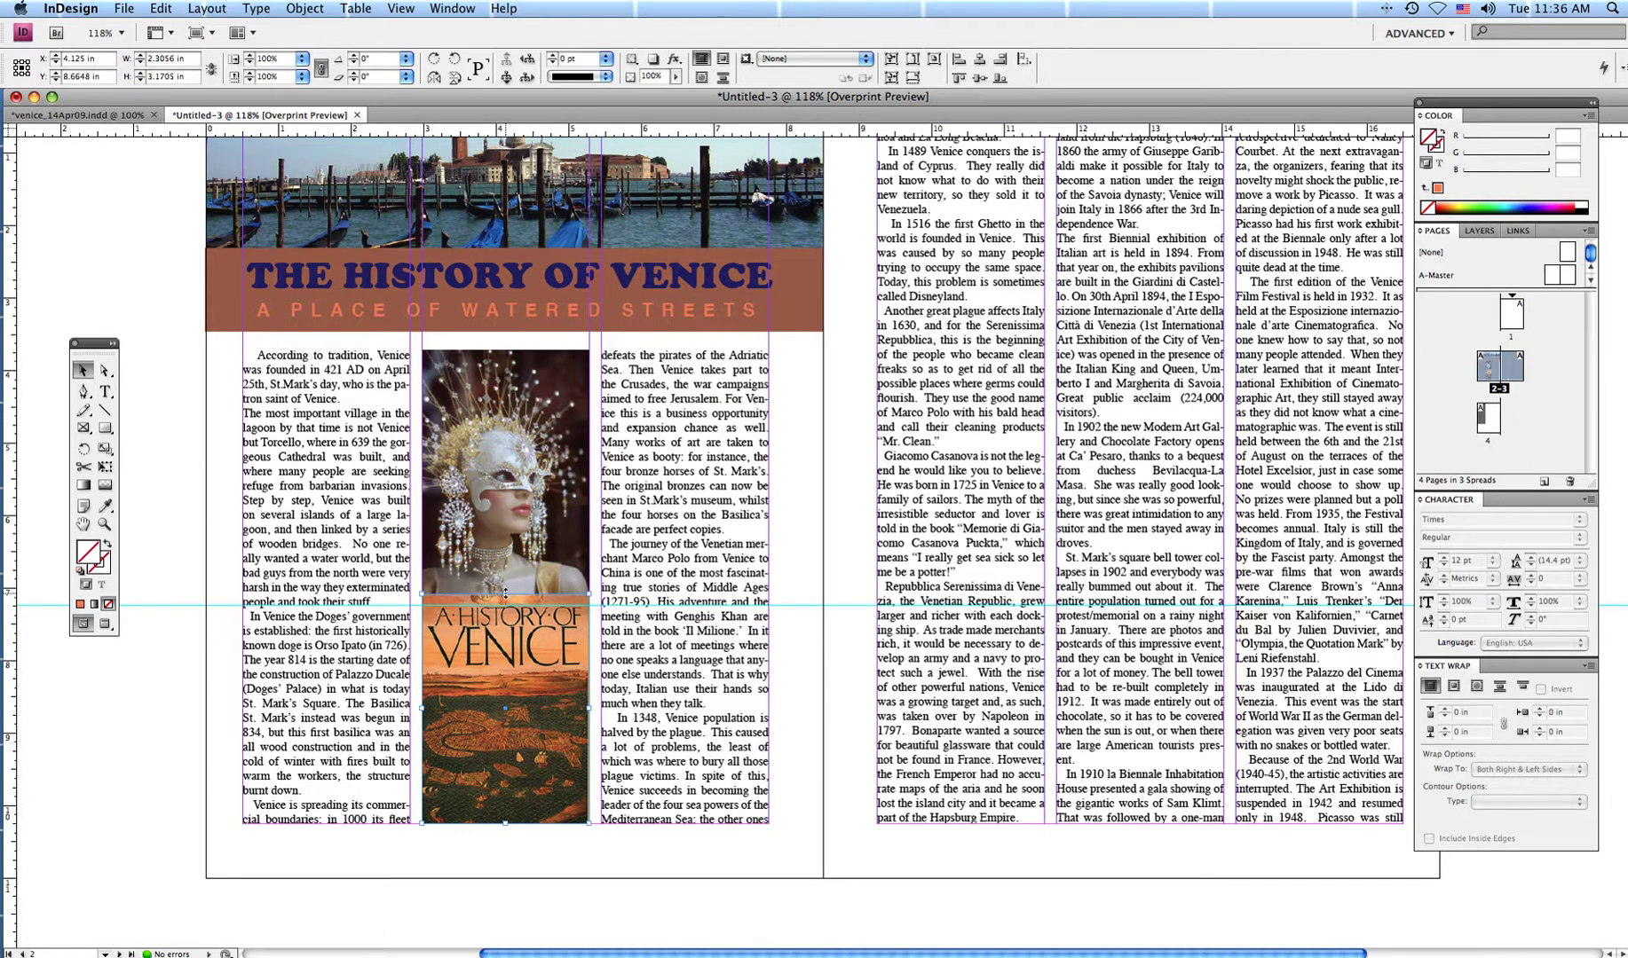
{"action": "left_click_drag", "start_coordinate": [505, 593], "coordinate": [505, 600]}
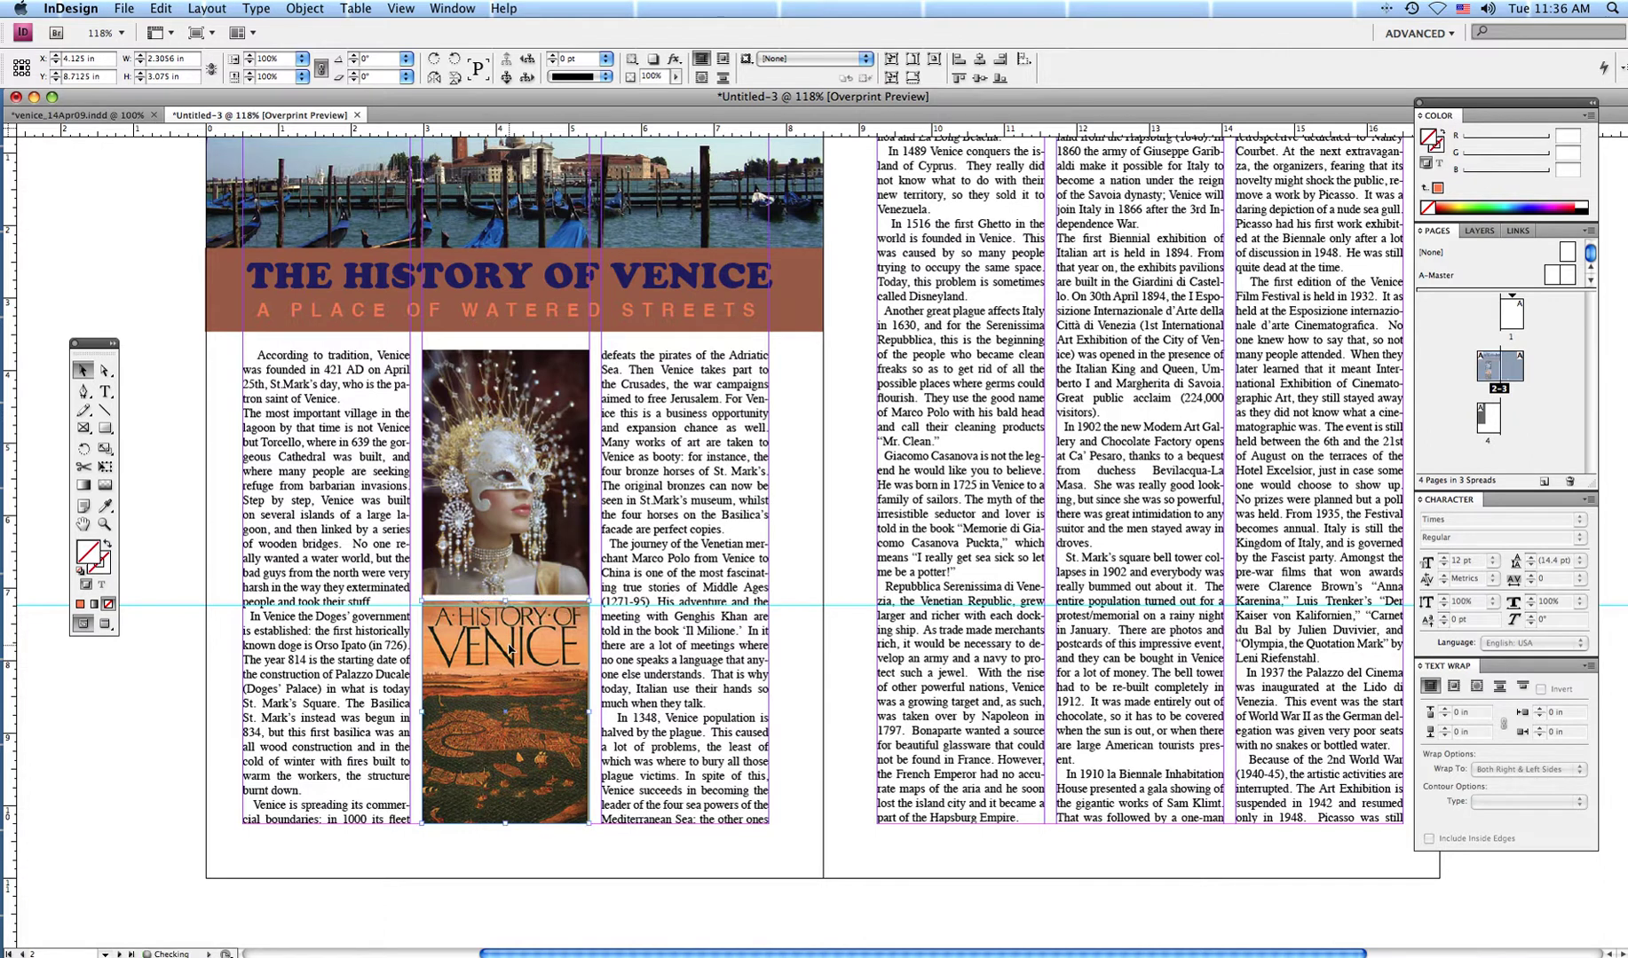
{"action": "left_click", "coordinate": [173, 466]}
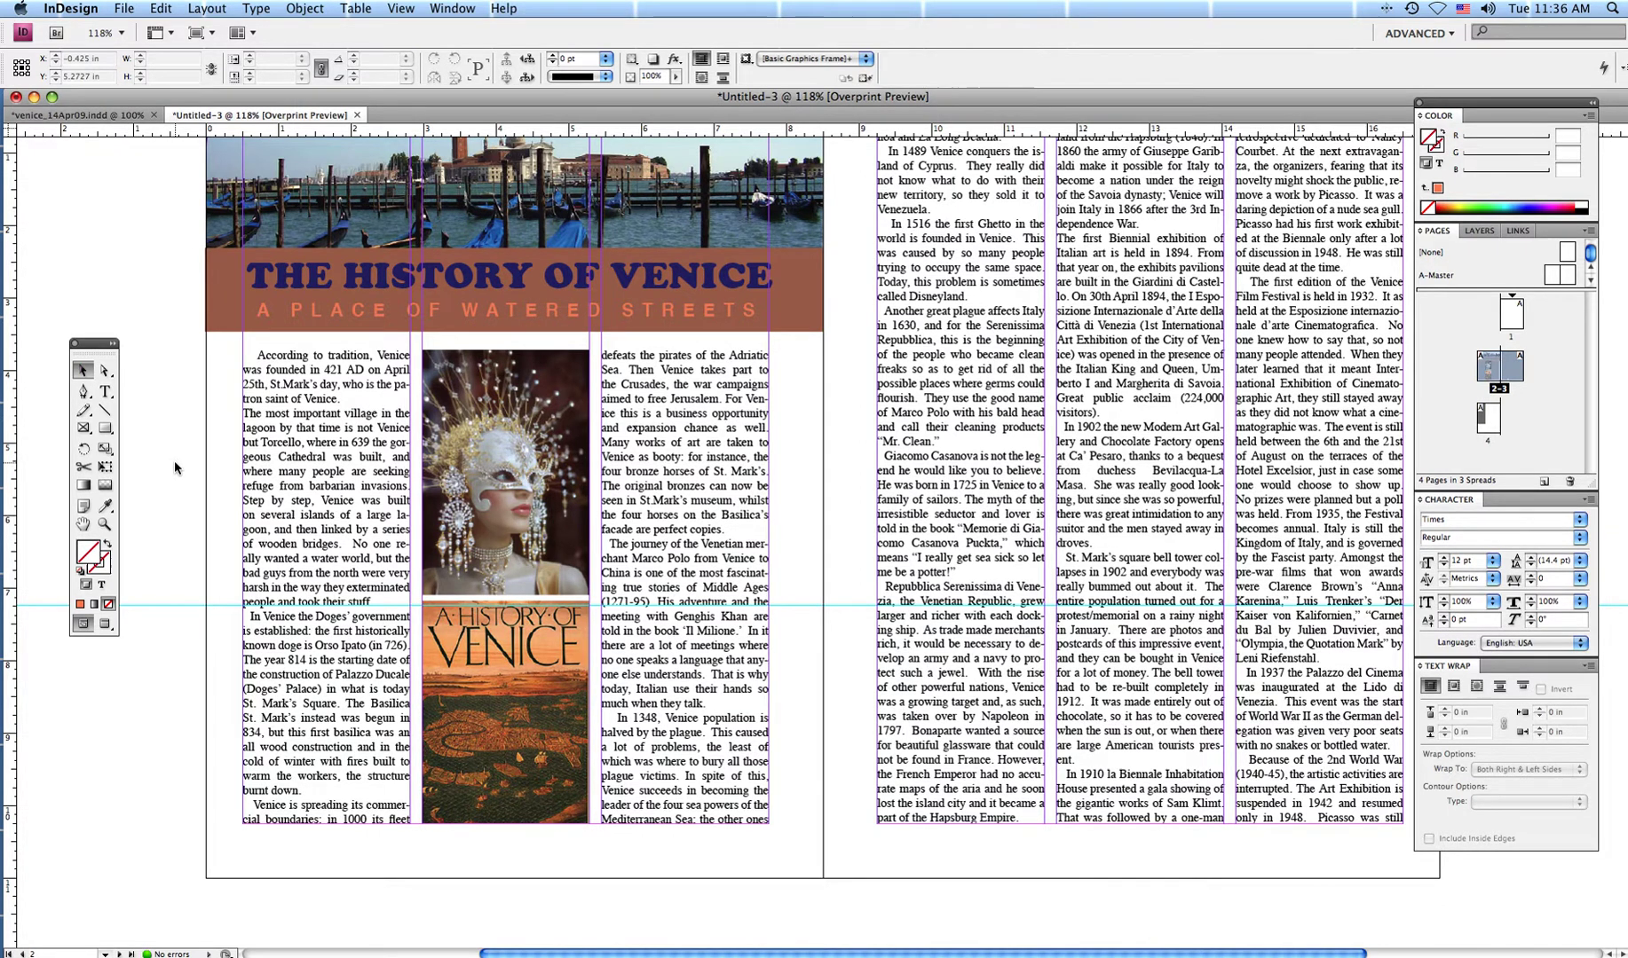
Hide the guides, look over the spread, and compare it with the finished layout in venice_14Apr09.indd.
{"action": "key", "text": "super+semicolon"}
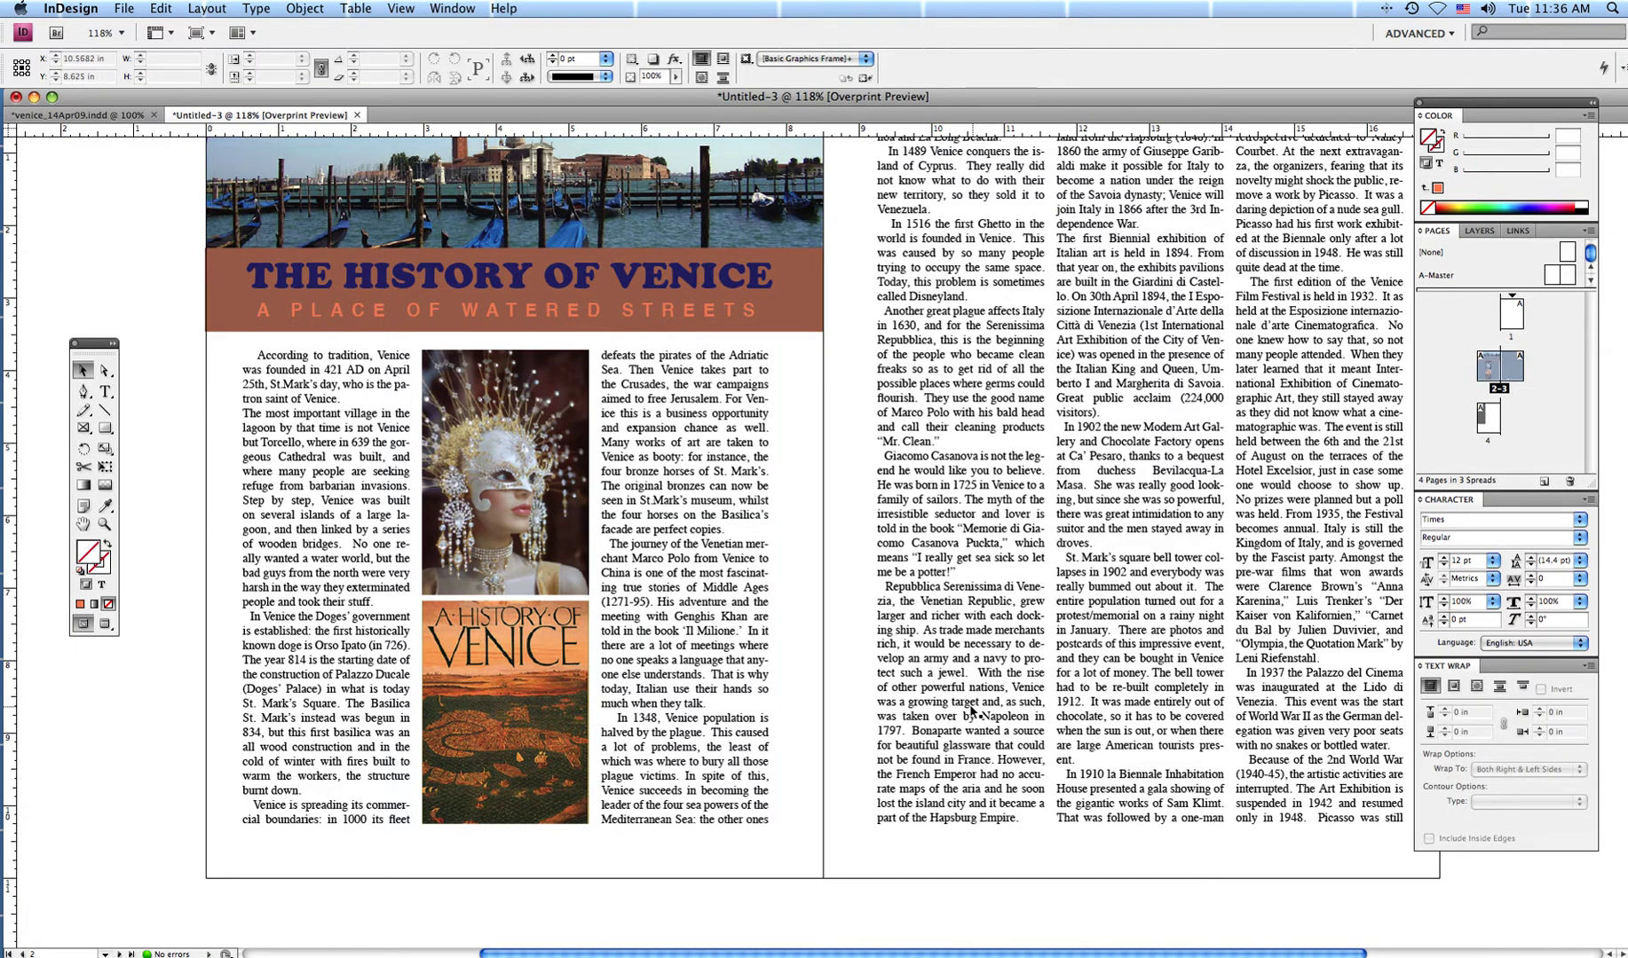
{"action": "scroll", "coordinate": [894, 793], "scroll_direction": "down", "scroll_amount": 10}
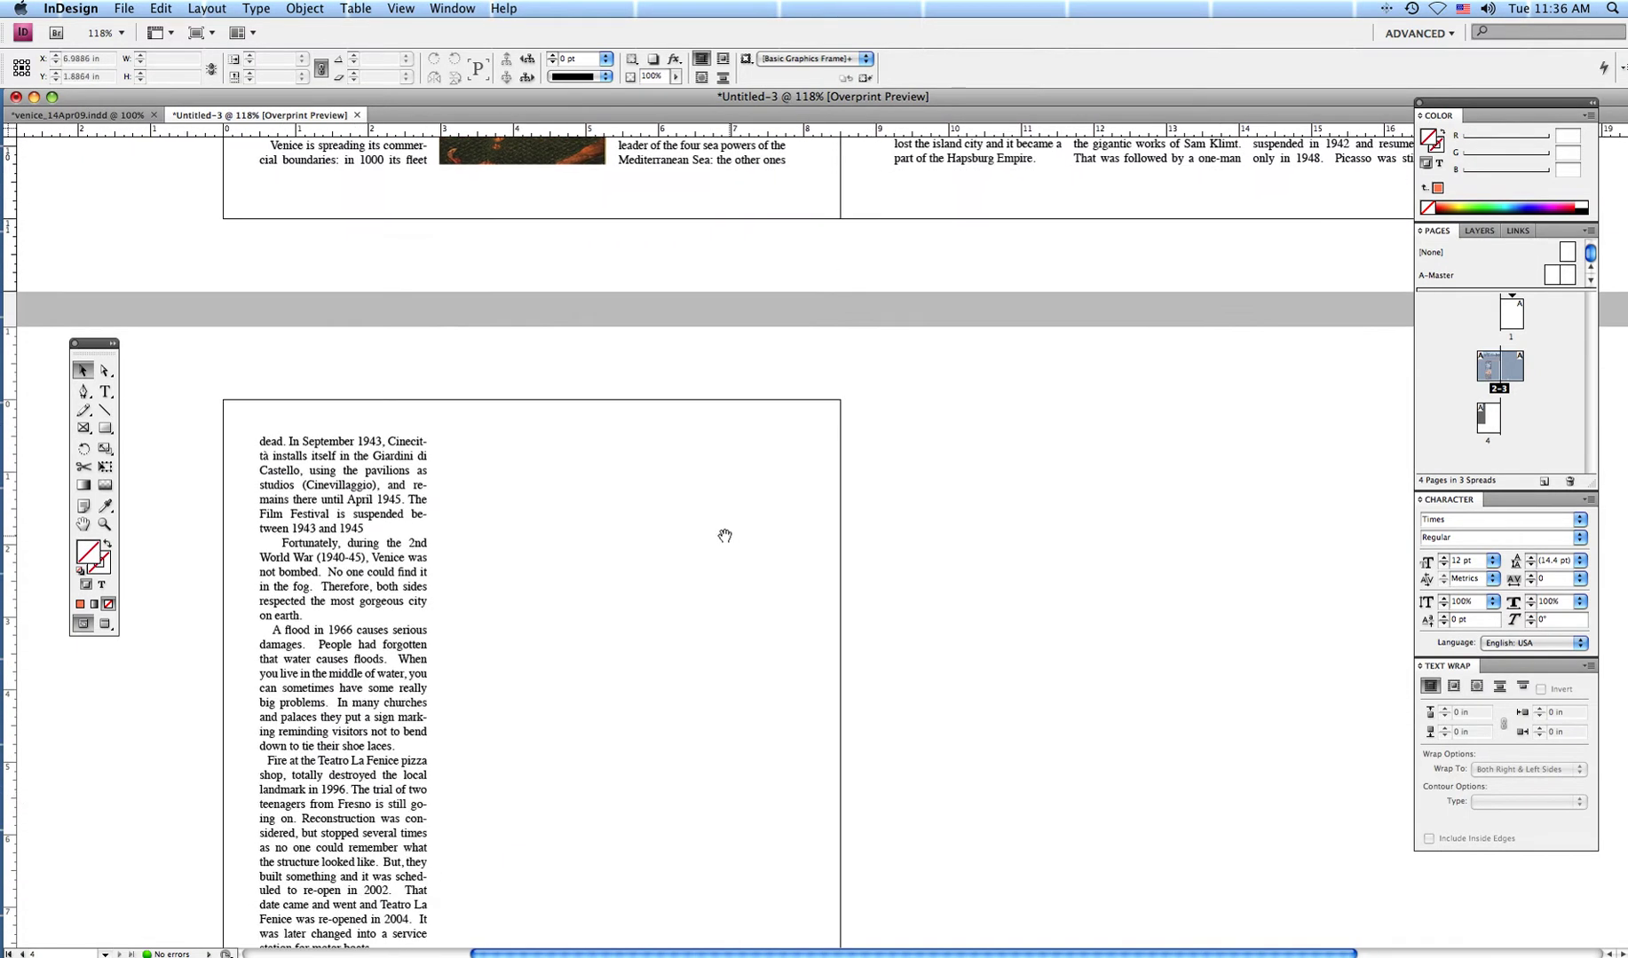
{"action": "left_click_drag", "start_coordinate": [750, 338], "coordinate": [673, 791]}
{"action": "left_click_drag", "start_coordinate": [835, 222], "coordinate": [670, 735]}
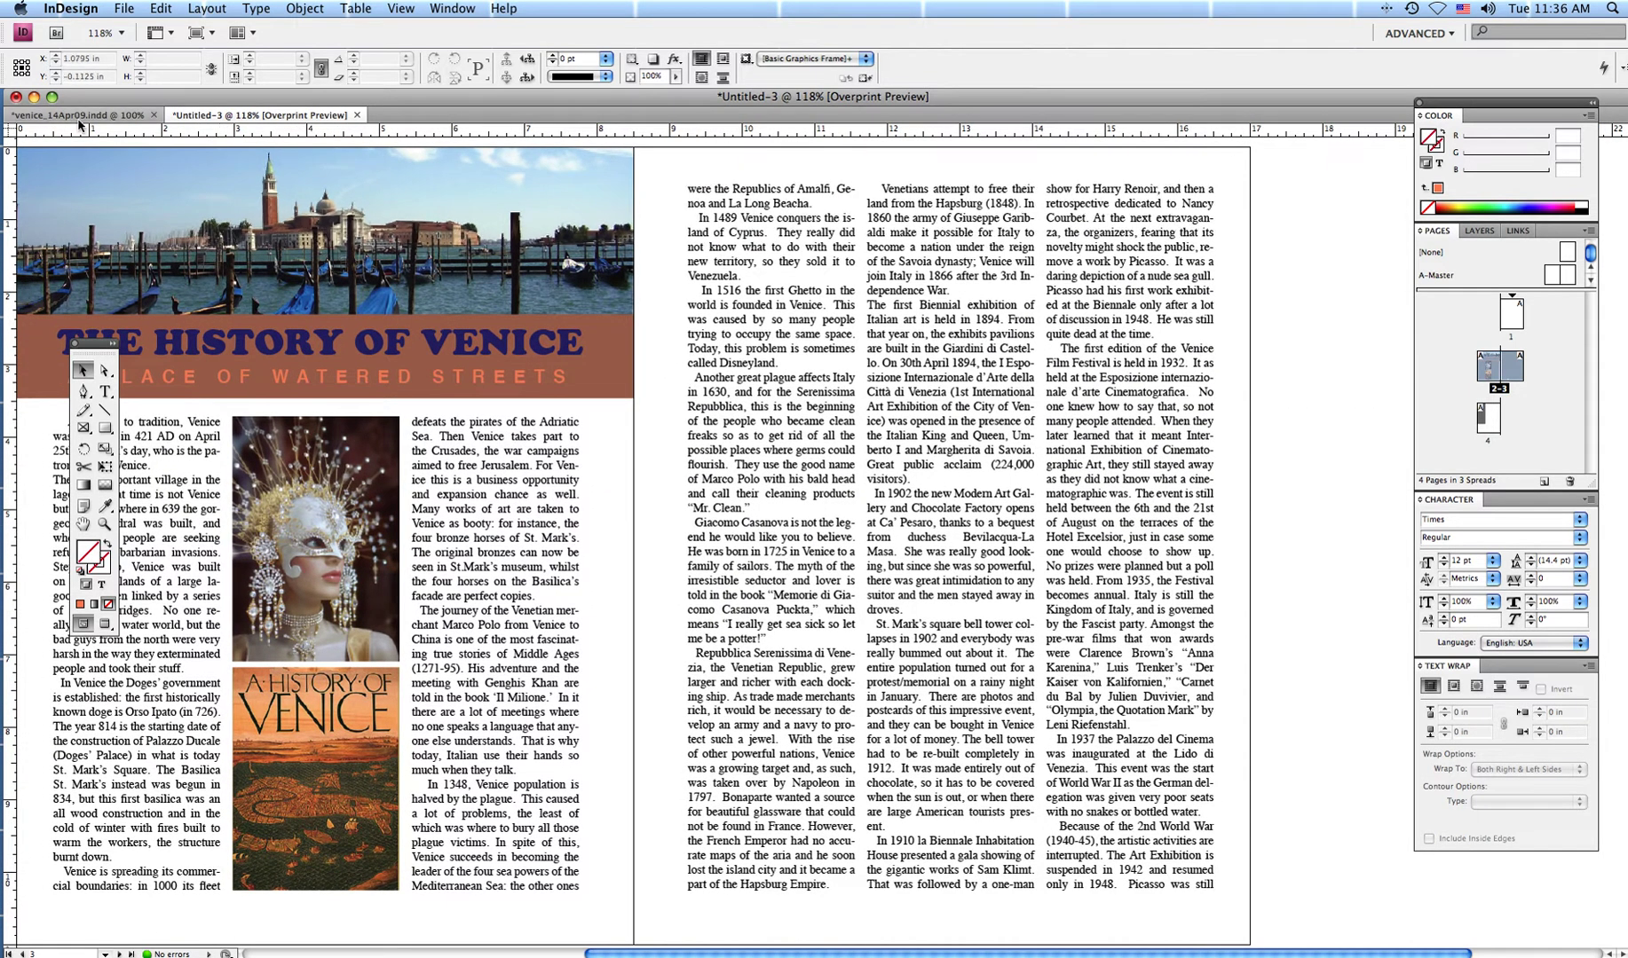
{"action": "left_click", "coordinate": [79, 116]}
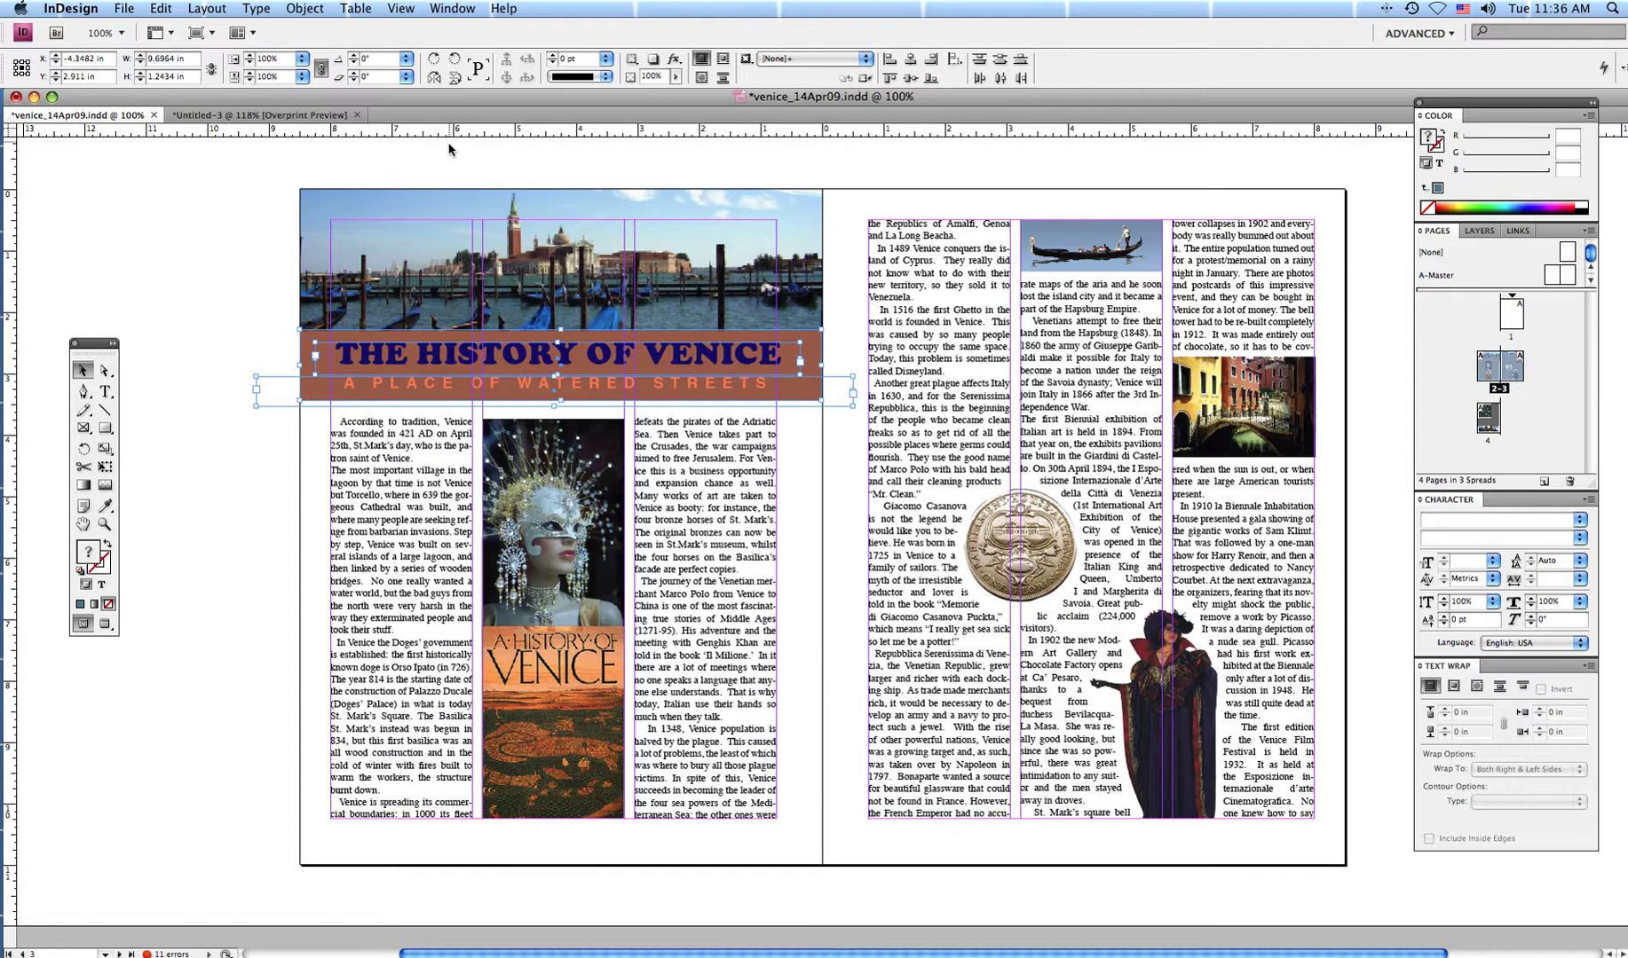
{"action": "left_click", "coordinate": [202, 116]}
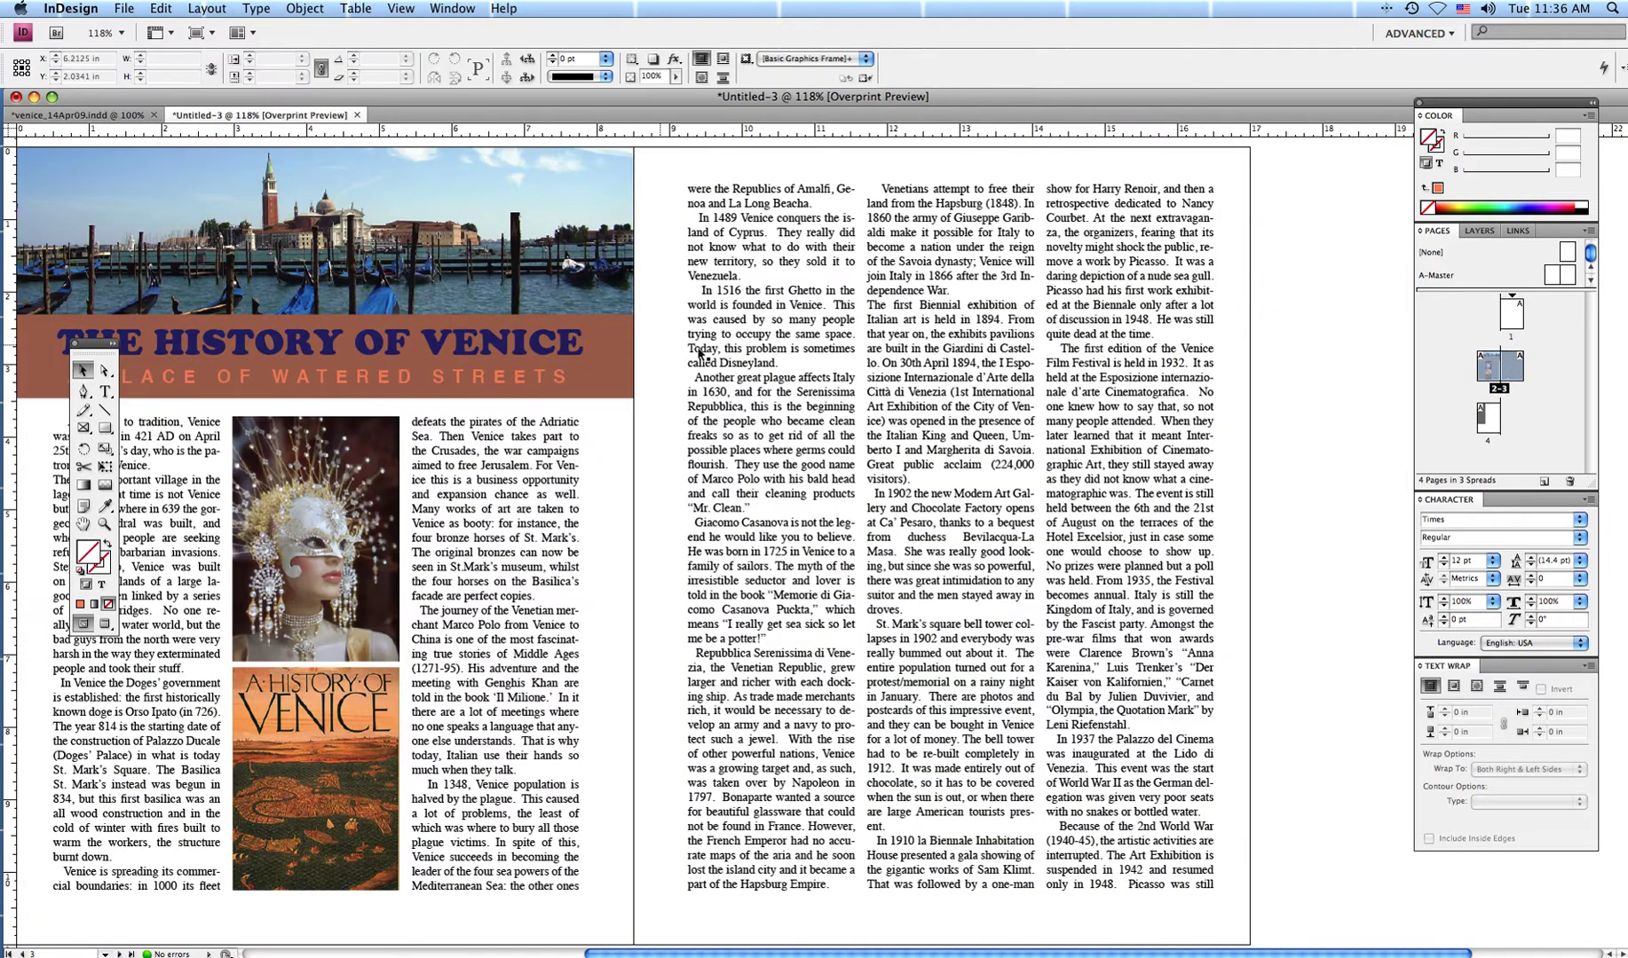
Lower the upper edge of page 3's middle text frame to a height of about 8.59 in, and show the guides.
{"action": "left_click", "coordinate": [907, 275]}
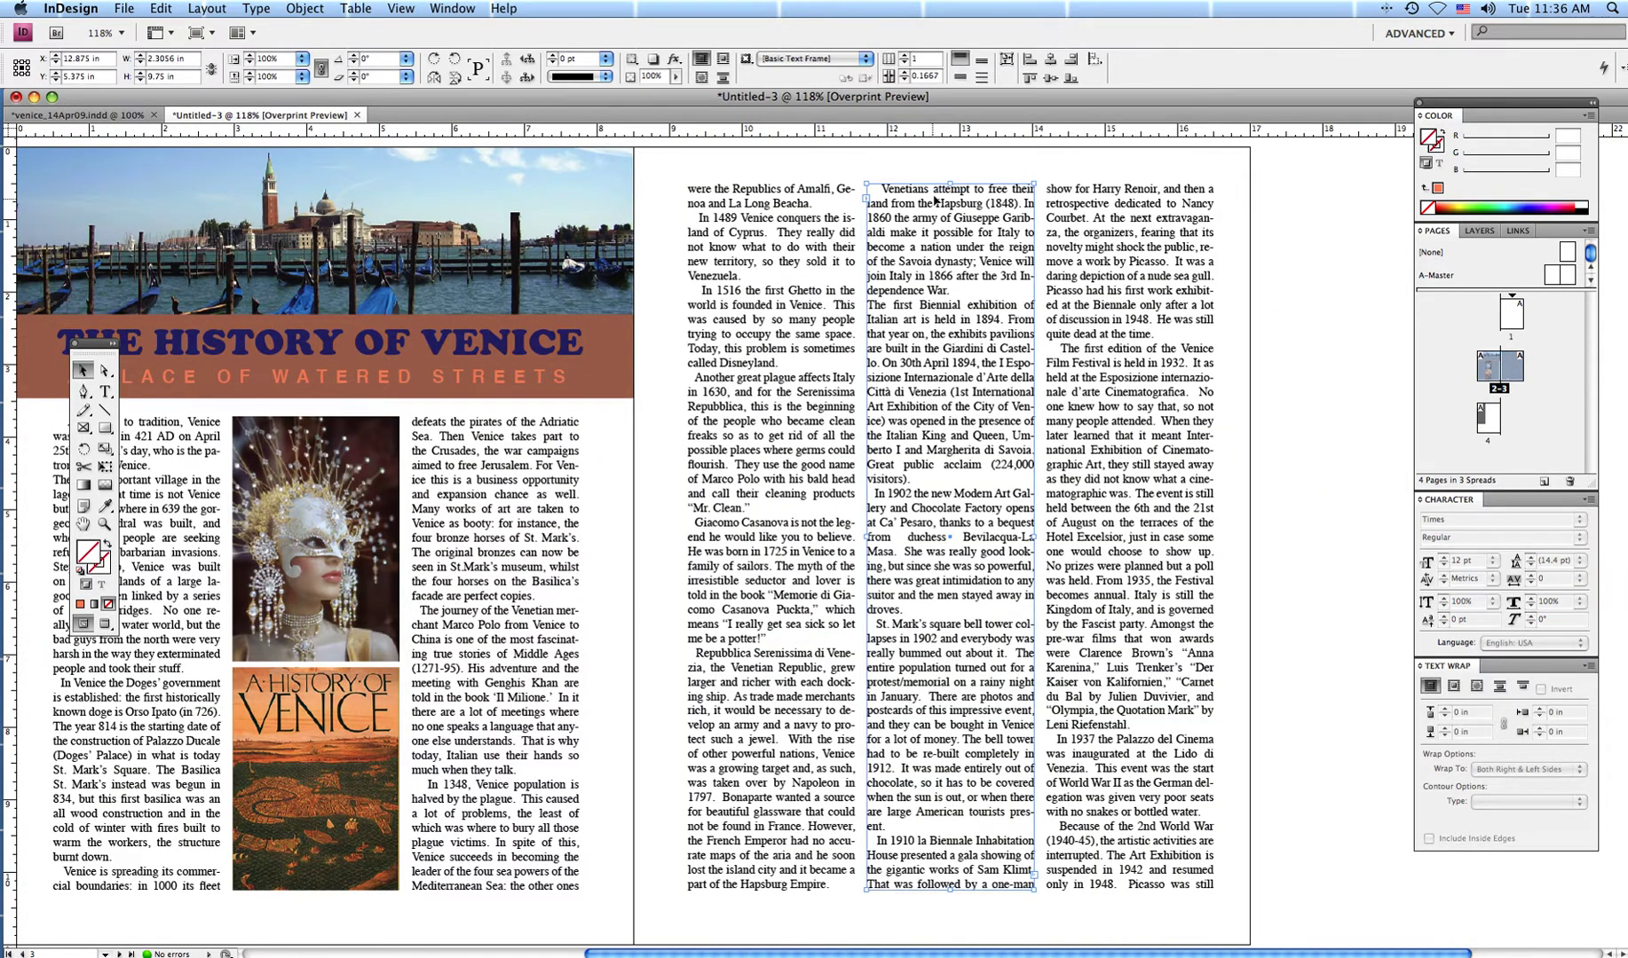
{"action": "left_click_drag", "start_coordinate": [949, 182], "coordinate": [949, 267]}
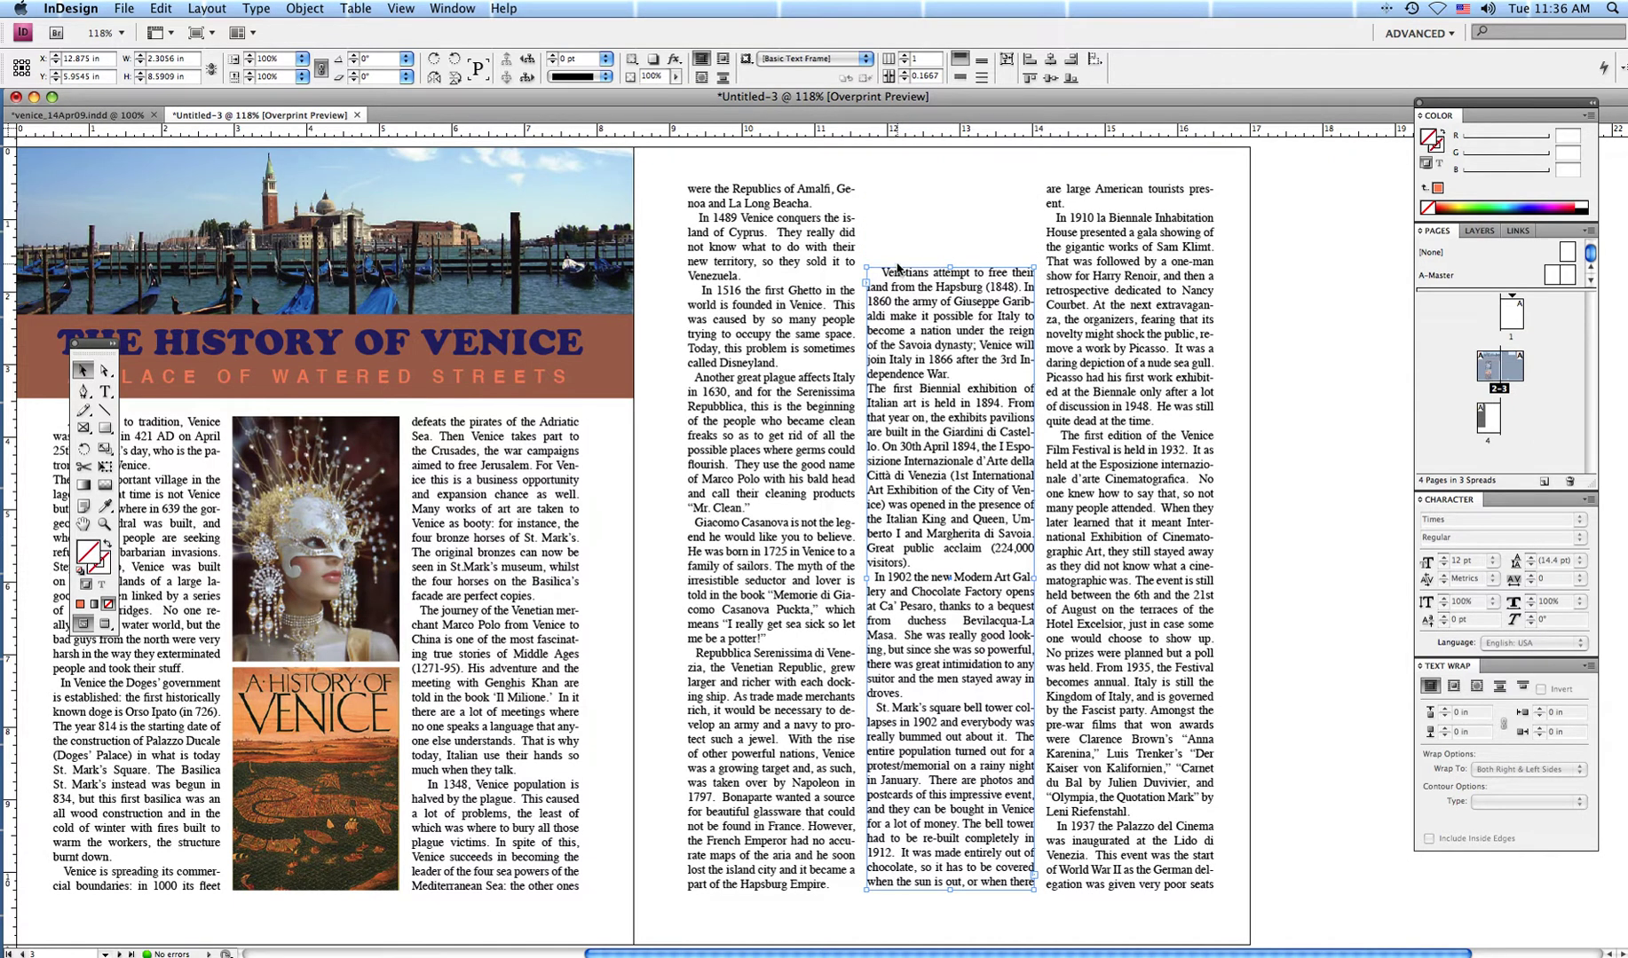
{"action": "key", "text": "super+semicolon"}
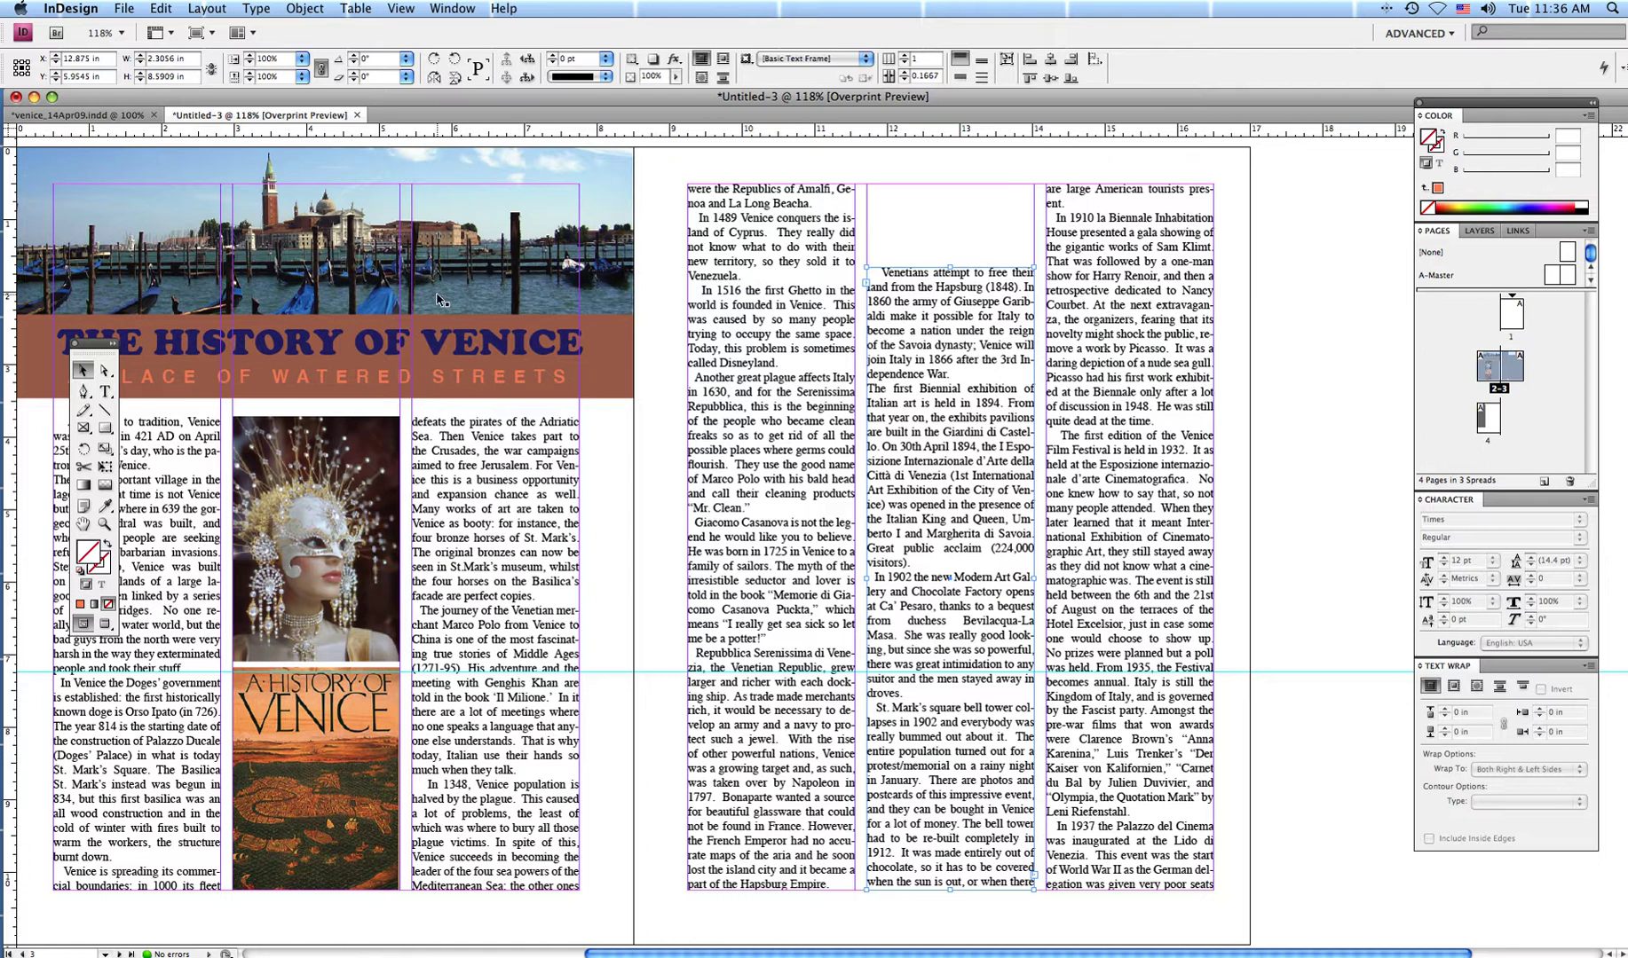
Draw a picture frame about 2.31 × 1.03 in above page 3's middle column text and place gondola.tif from the 3_Venice parts folder in it.
{"action": "left_click", "coordinate": [83, 430]}
{"action": "left_click_drag", "start_coordinate": [869, 186], "coordinate": [1035, 259]}
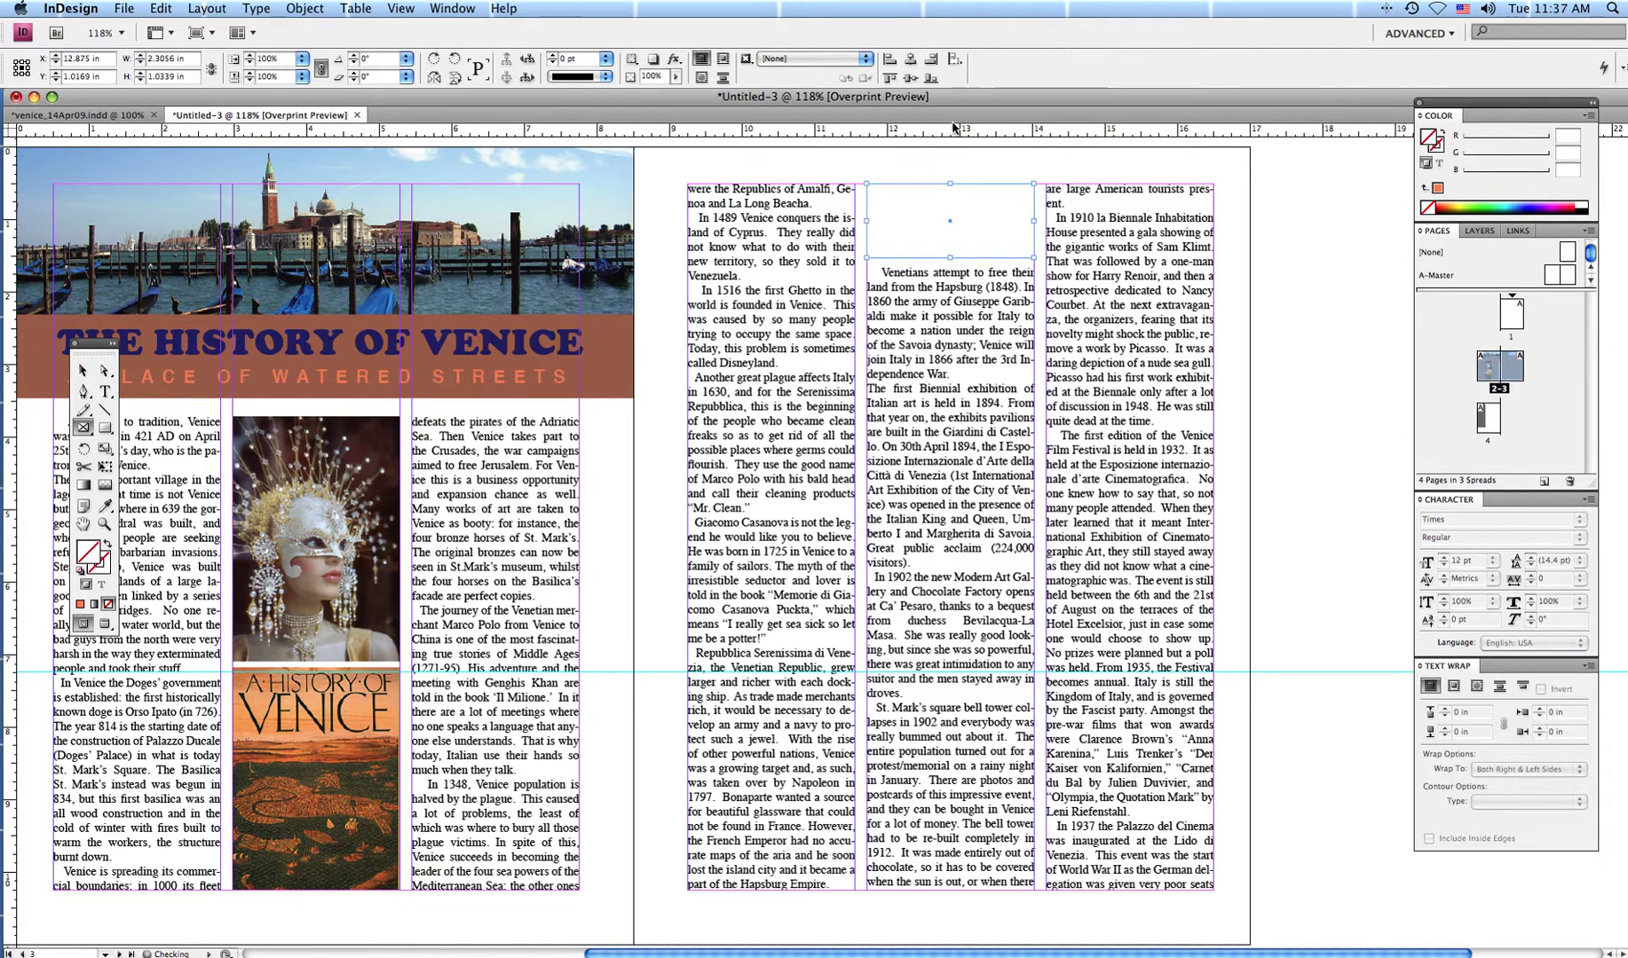
{"action": "left_click_drag", "start_coordinate": [961, 107], "coordinate": [983, 259]}
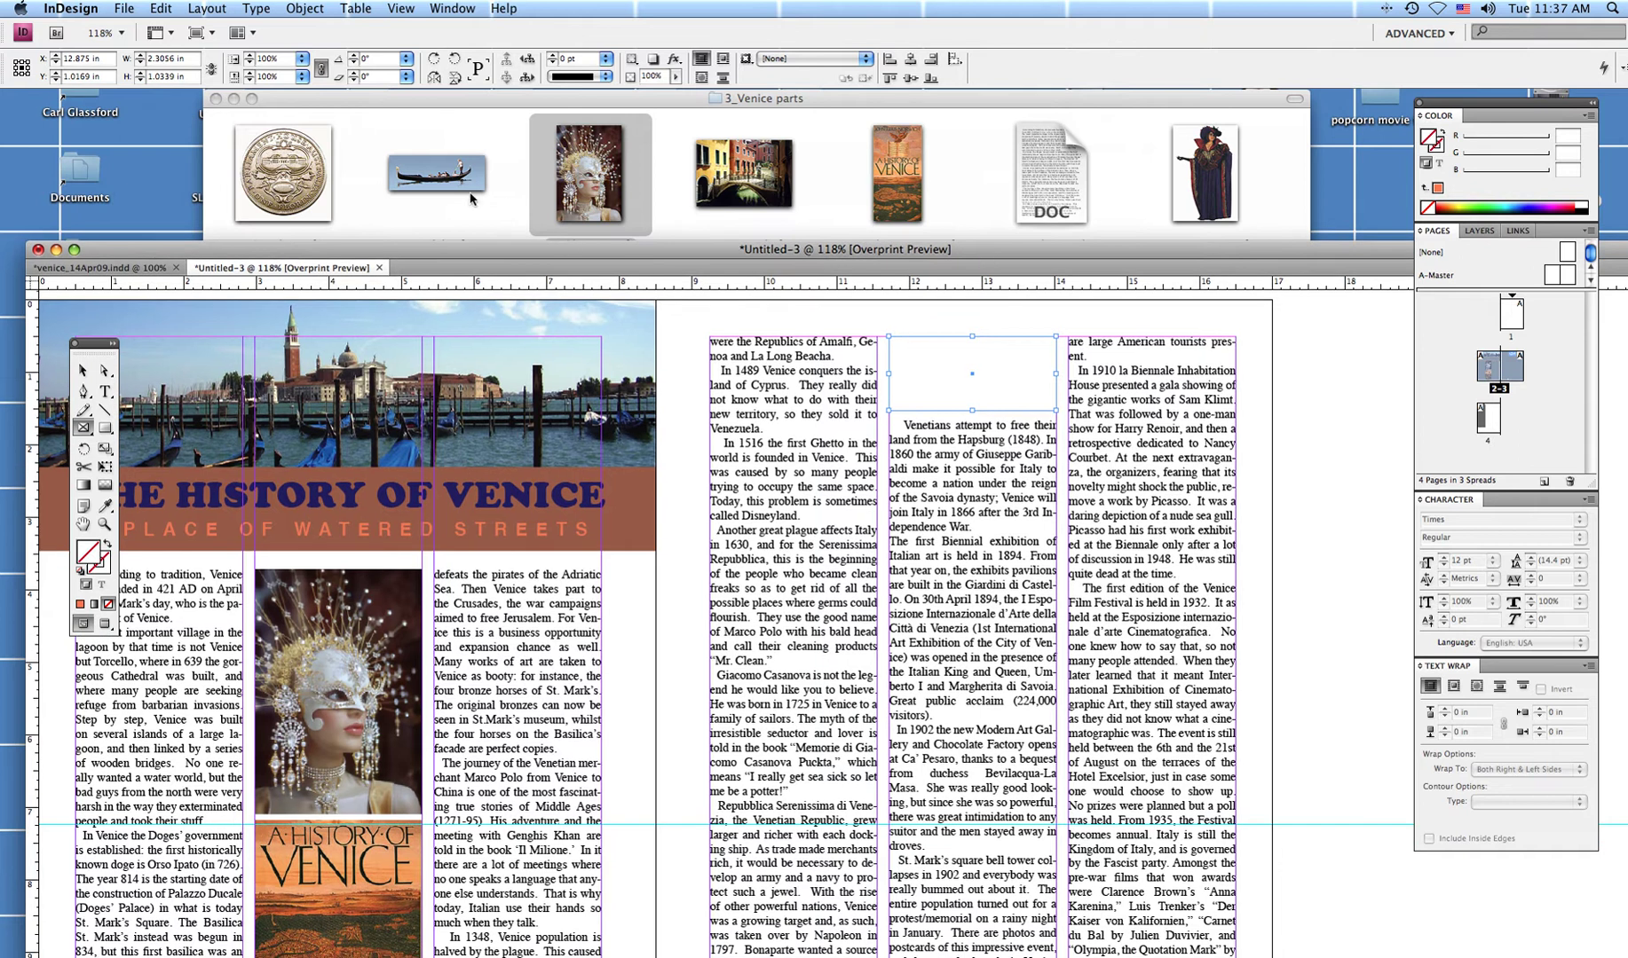
{"action": "left_click_drag", "start_coordinate": [456, 186], "coordinate": [991, 399]}
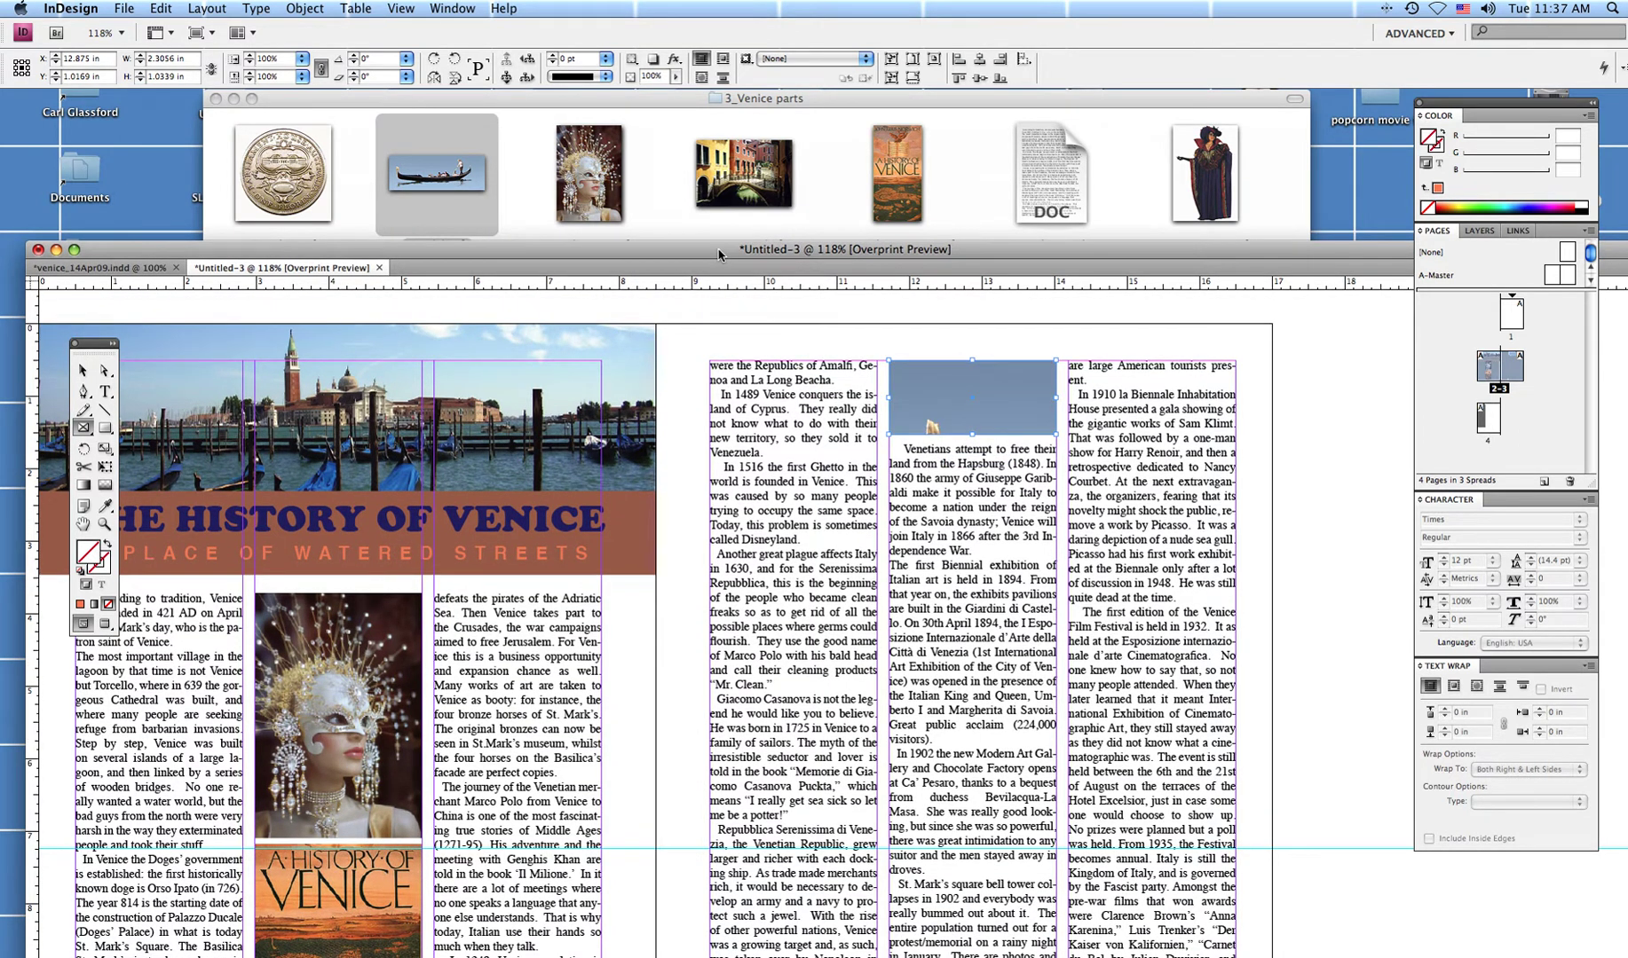
{"action": "left_click_drag", "start_coordinate": [719, 255], "coordinate": [695, 110]}
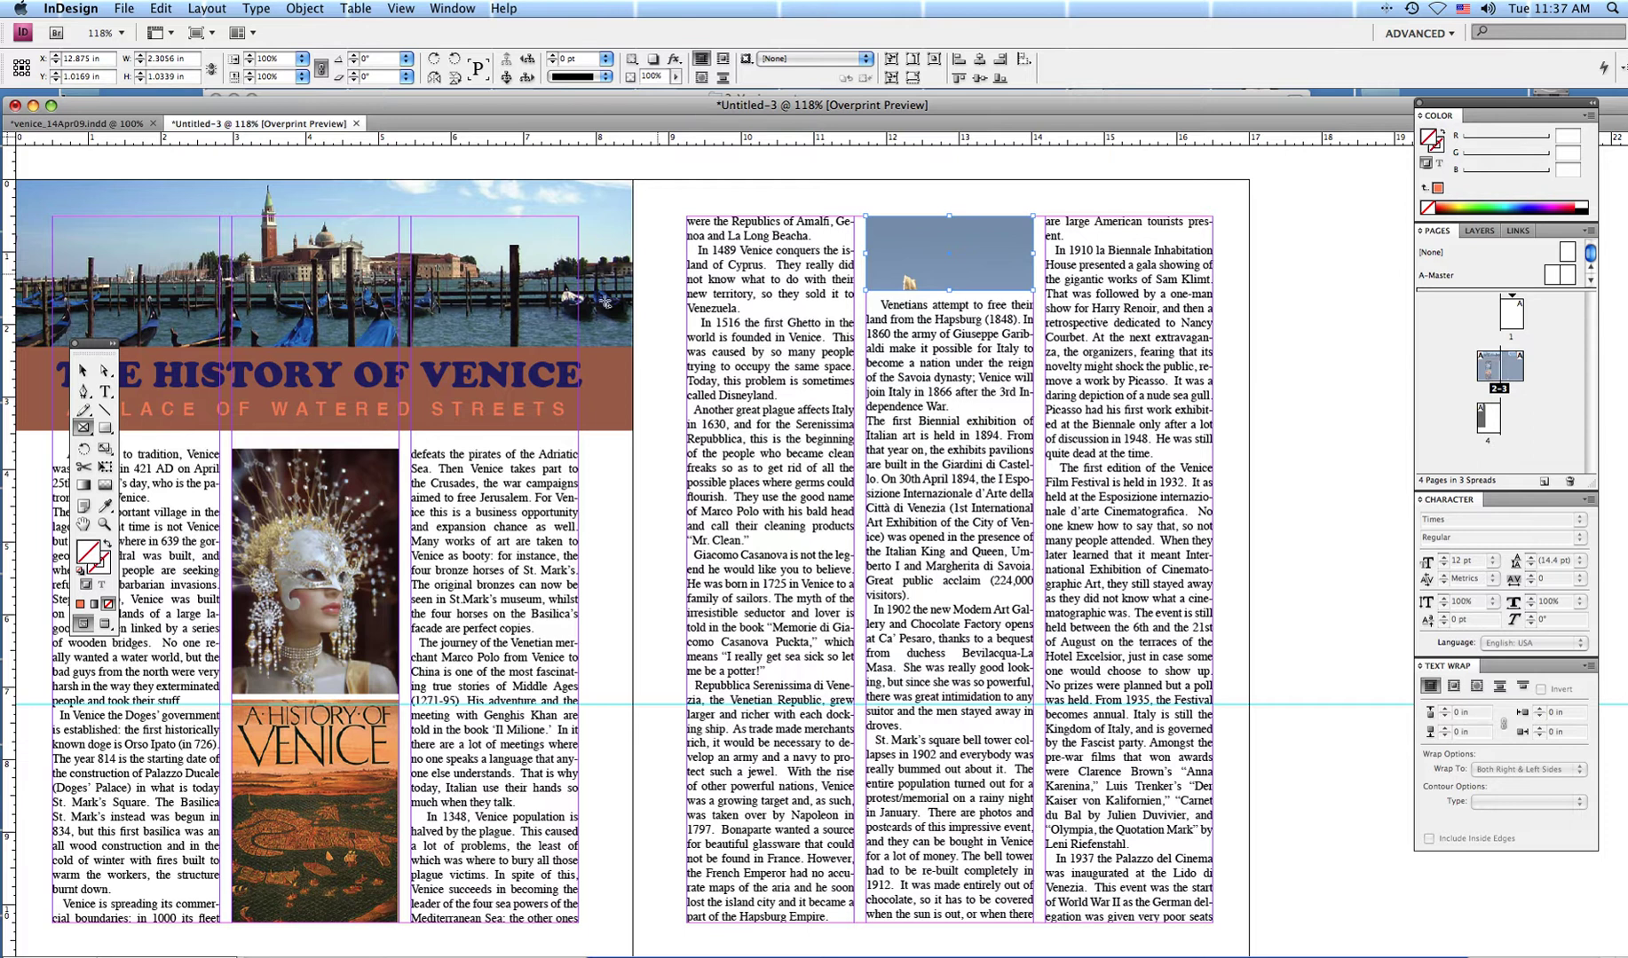
Scale the gondola image inside its frame to about 2.53 × 0.98 in, and deselect it.
{"action": "left_click", "coordinate": [104, 371]}
{"action": "left_click", "coordinate": [989, 246]}
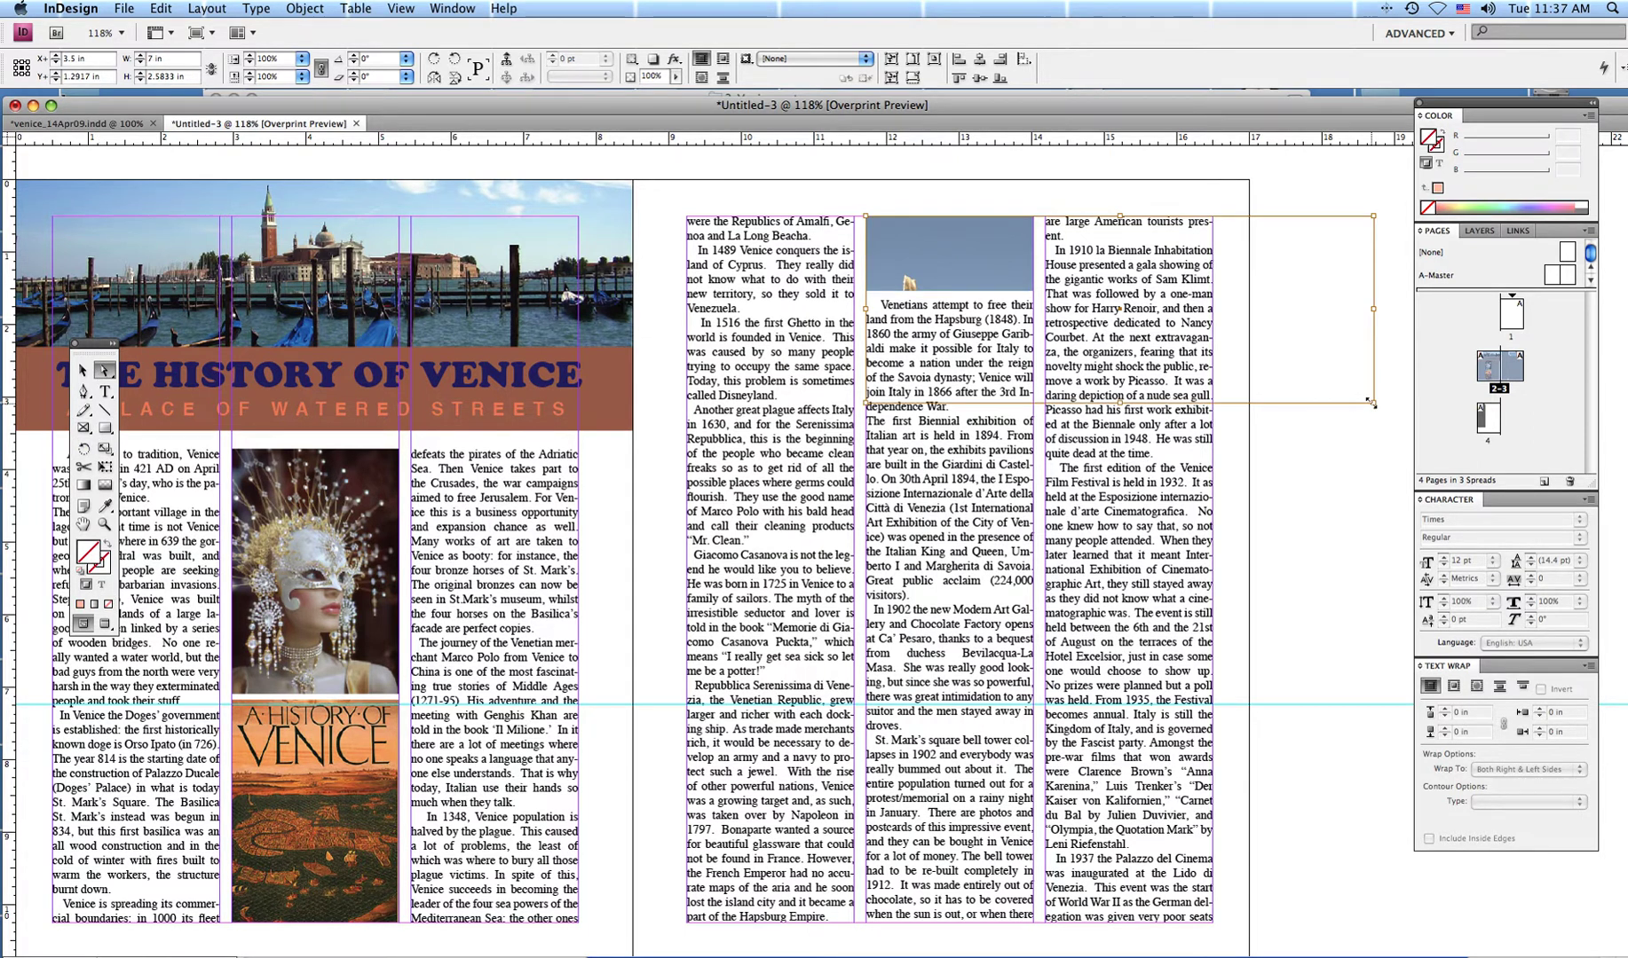
{"action": "left_click_drag", "start_coordinate": [1372, 402], "coordinate": [899, 284]}
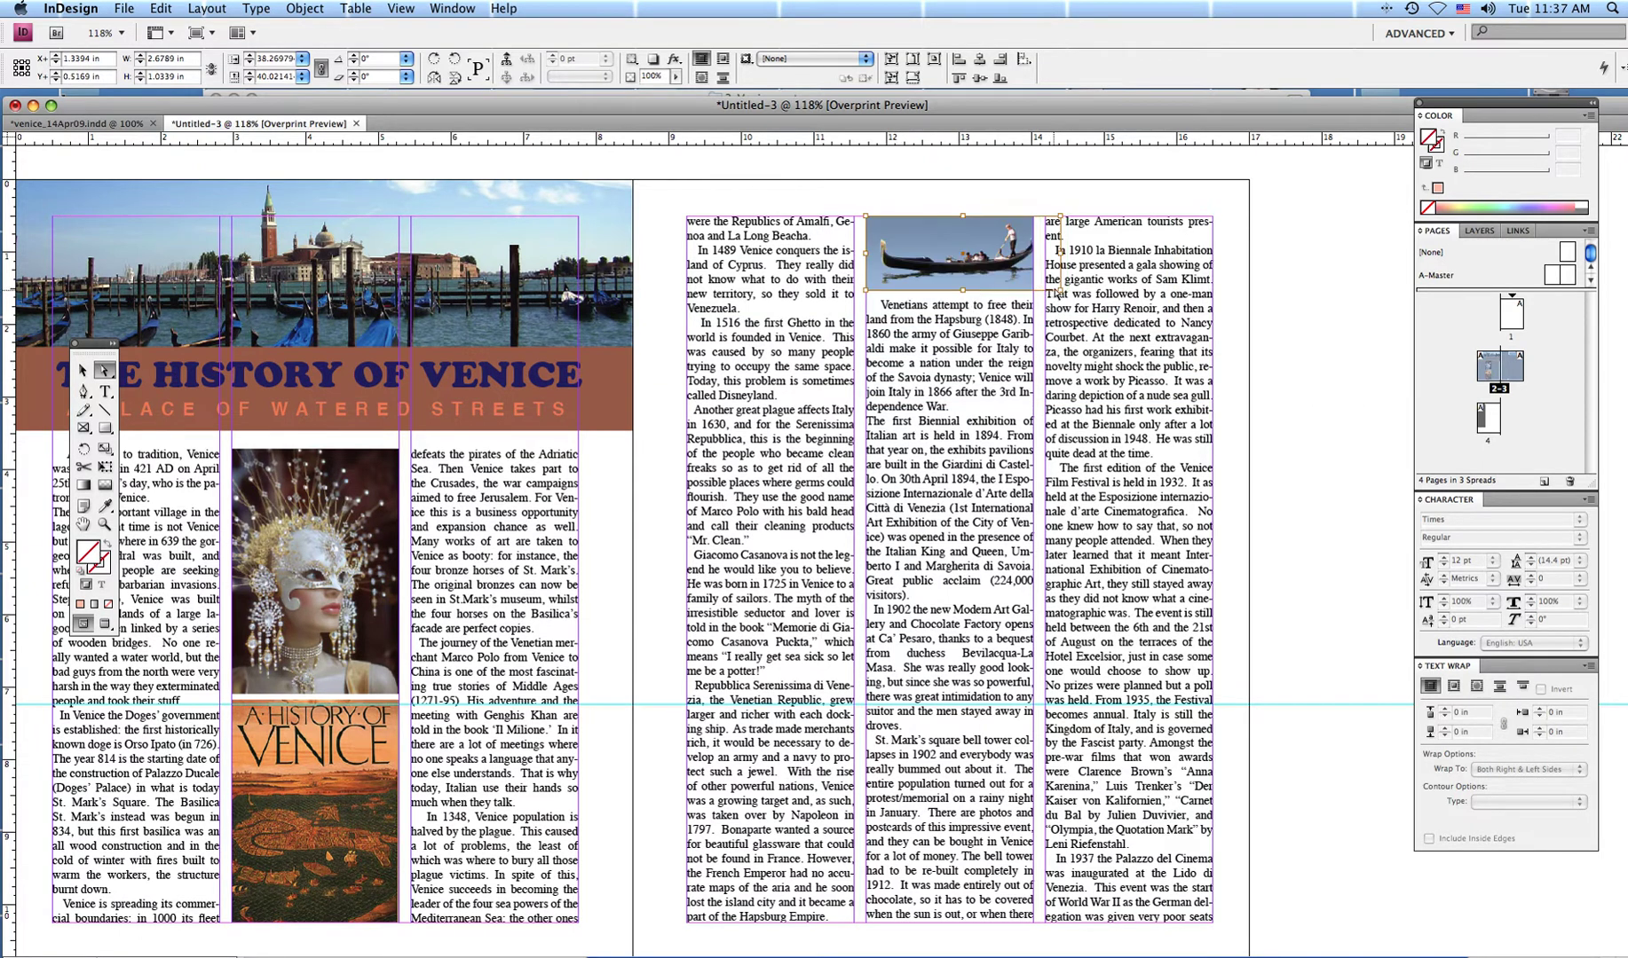
{"action": "left_click_drag", "start_coordinate": [1056, 289], "coordinate": [1048, 286]}
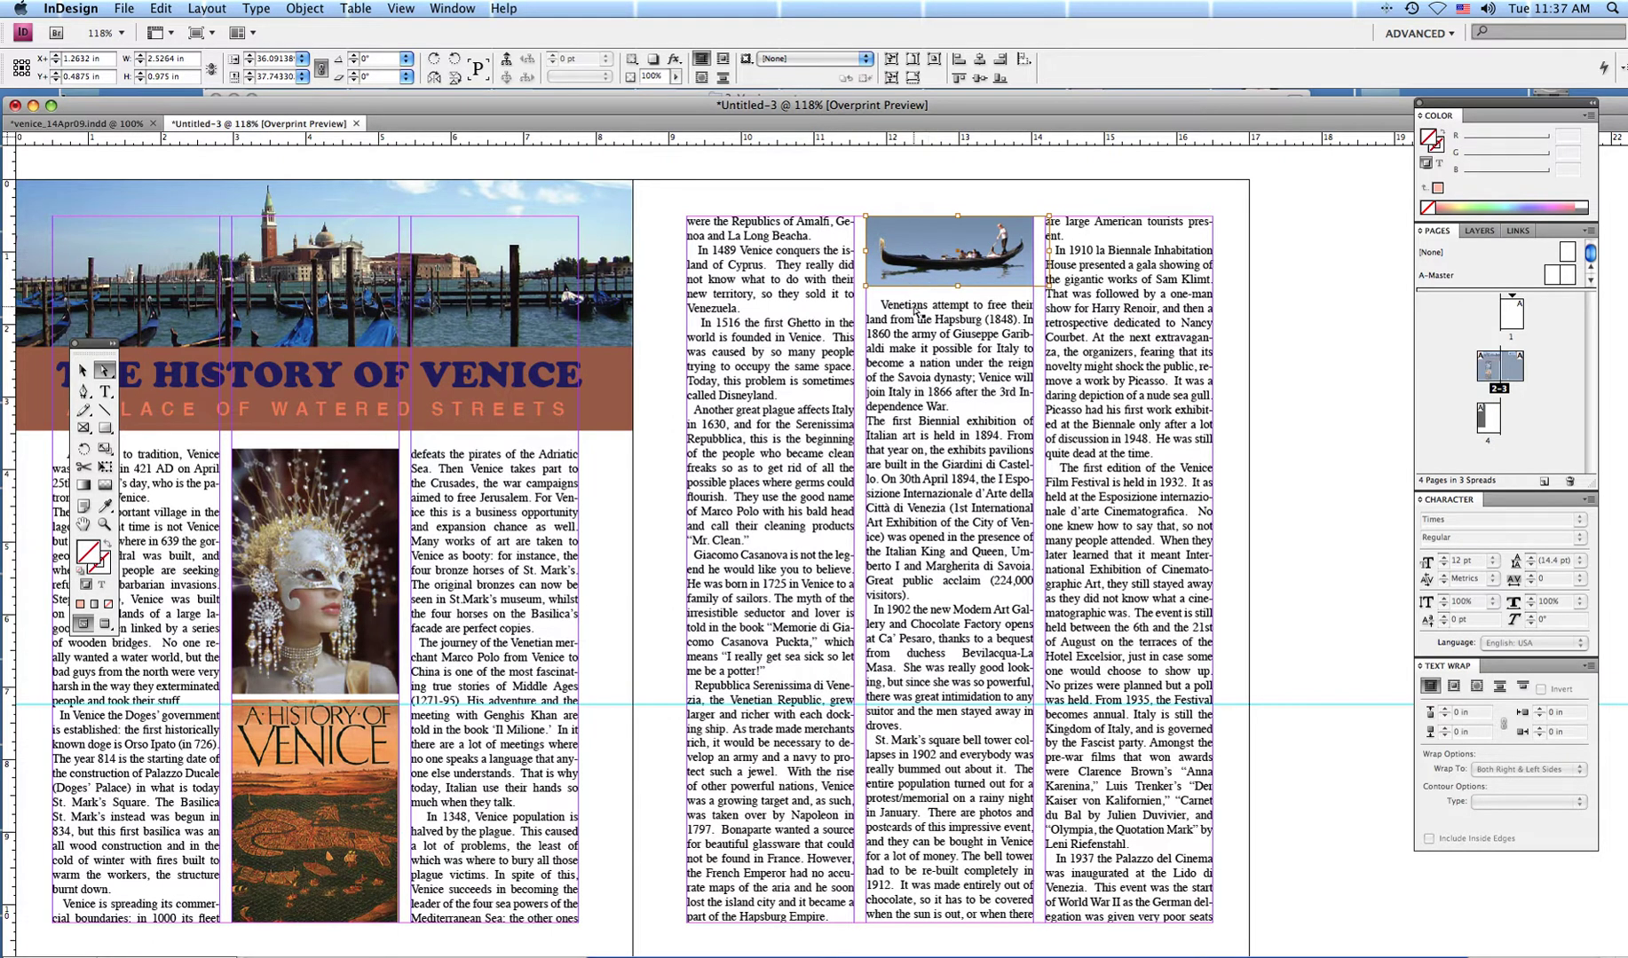
{"action": "left_click", "coordinate": [82, 370]}
{"action": "left_click", "coordinate": [981, 203]}
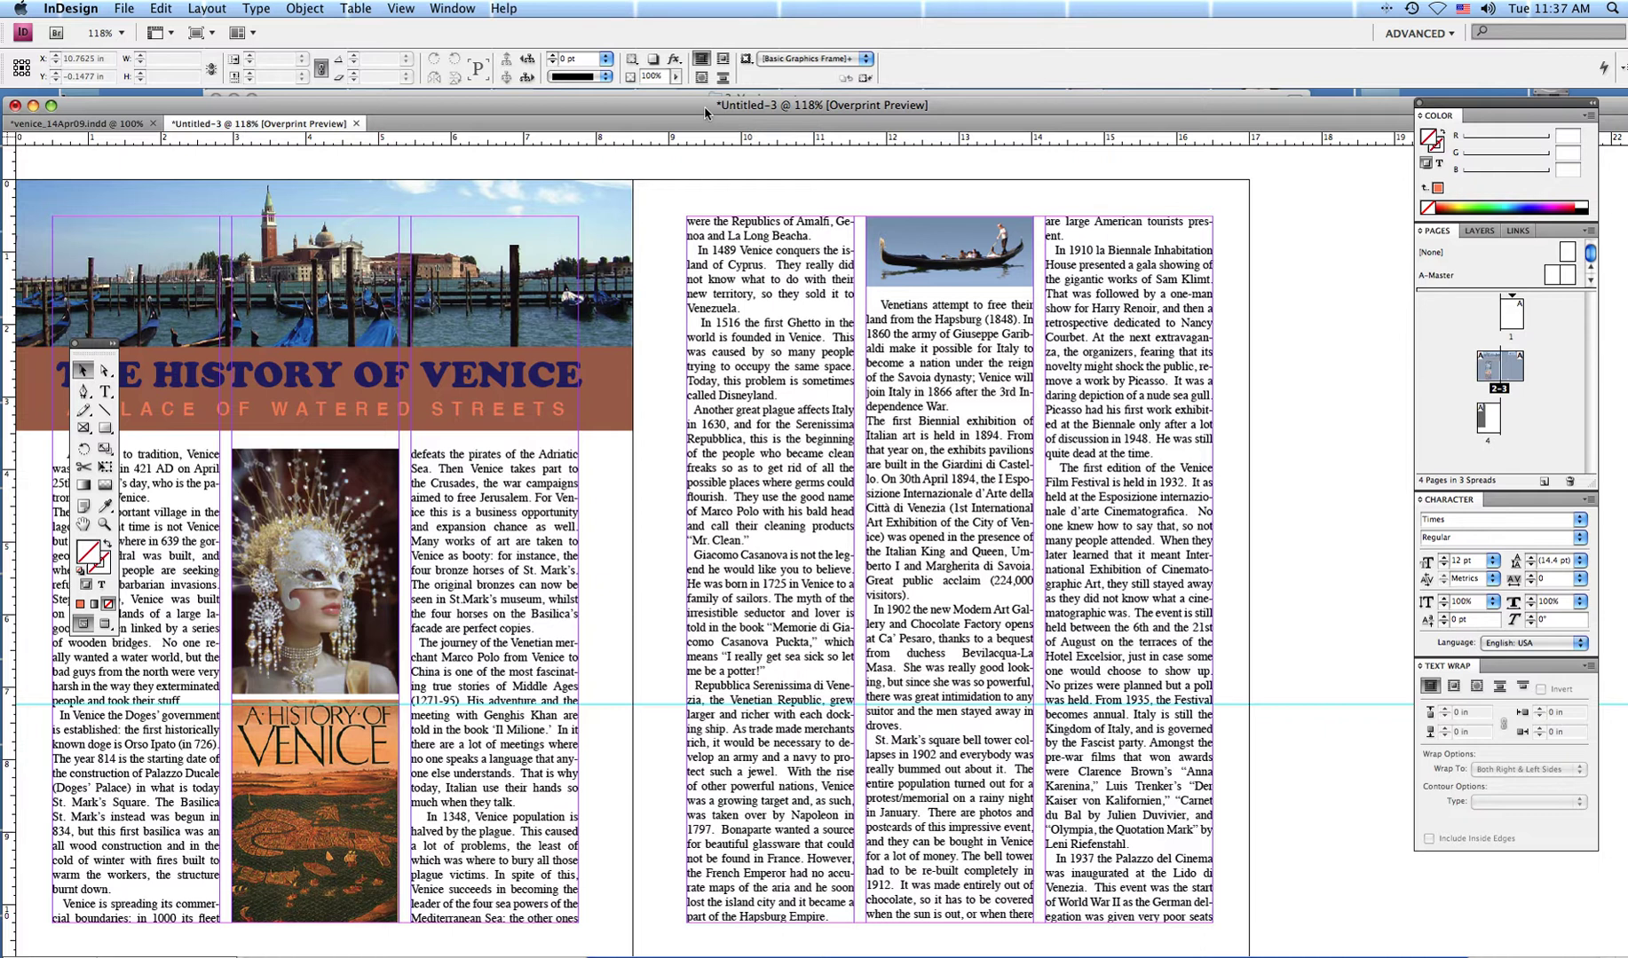
Place CoinFlorin.tif from the 3_Venice parts folder and position the coin across the gutter between page 3's first and middle columns.
{"action": "left_click_drag", "start_coordinate": [704, 112], "coordinate": [597, 271]}
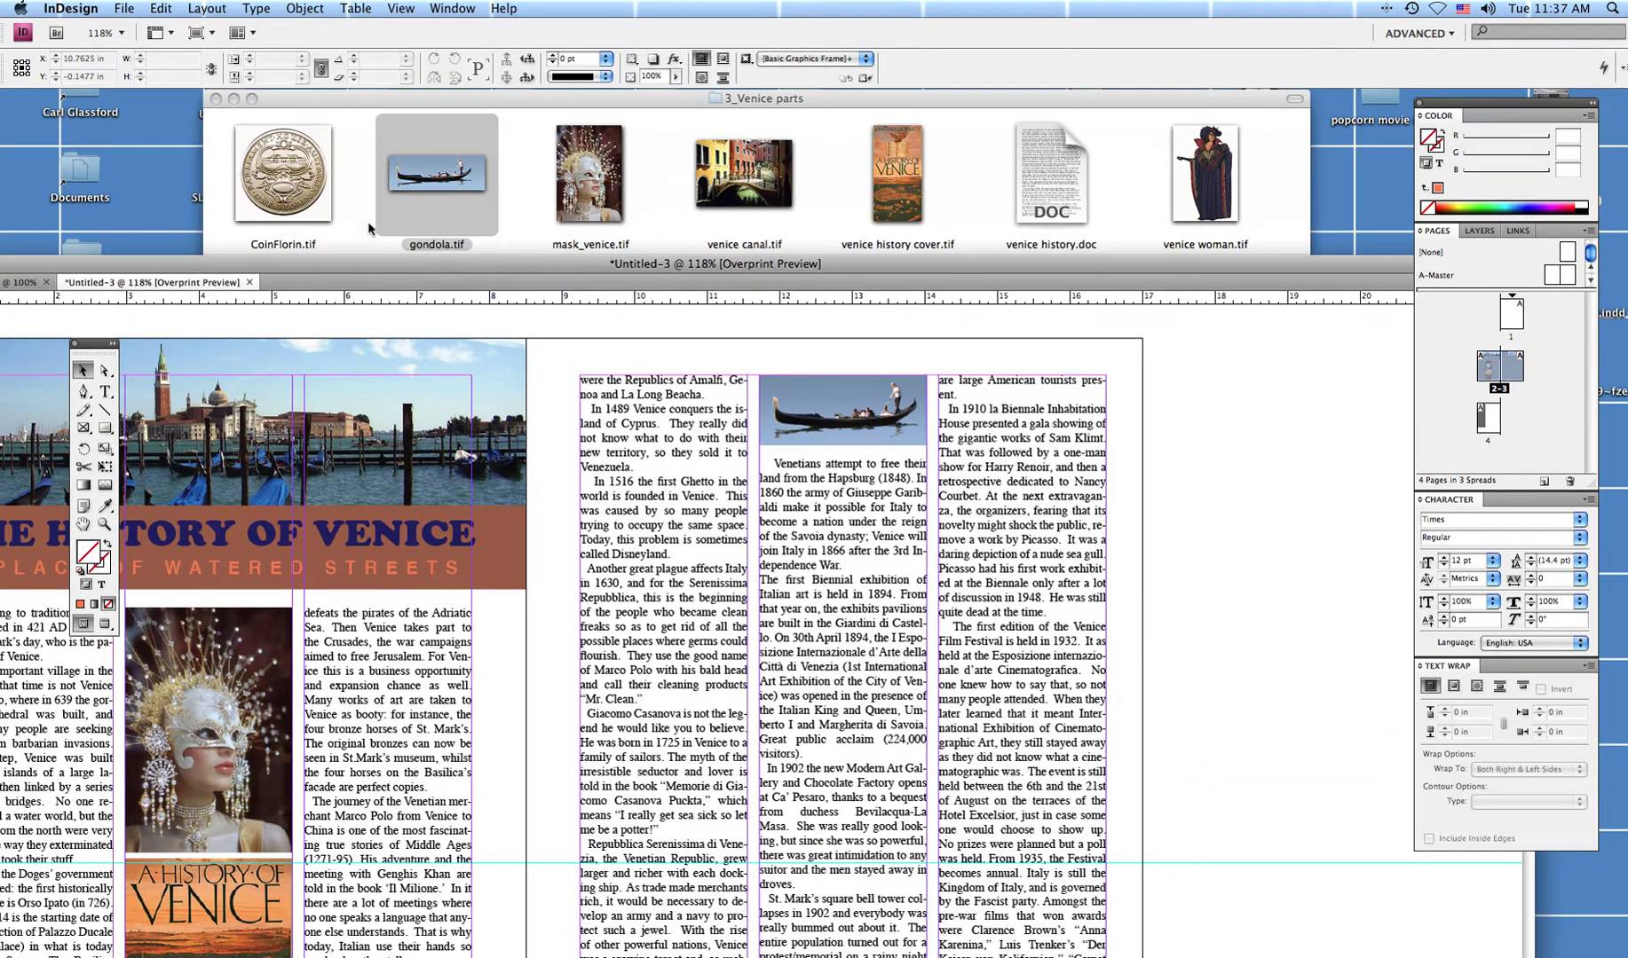
{"action": "left_click_drag", "start_coordinate": [289, 178], "coordinate": [1240, 666]}
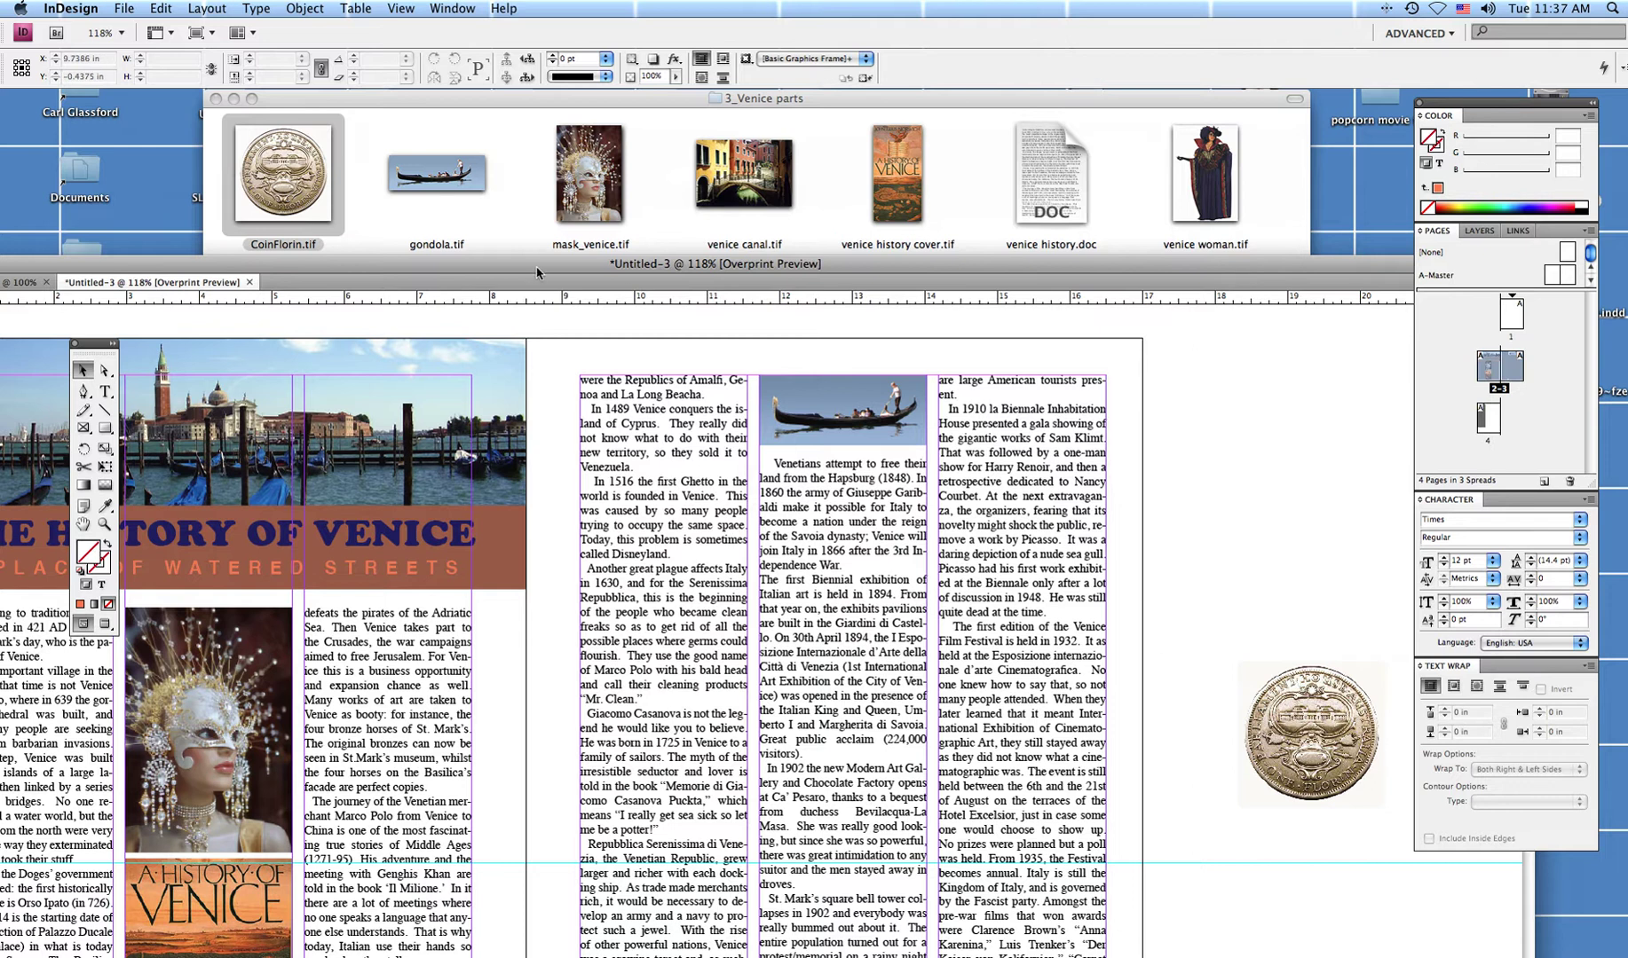
{"action": "left_click_drag", "start_coordinate": [537, 271], "coordinate": [634, 103]}
{"action": "left_click_drag", "start_coordinate": [1327, 576], "coordinate": [897, 616]}
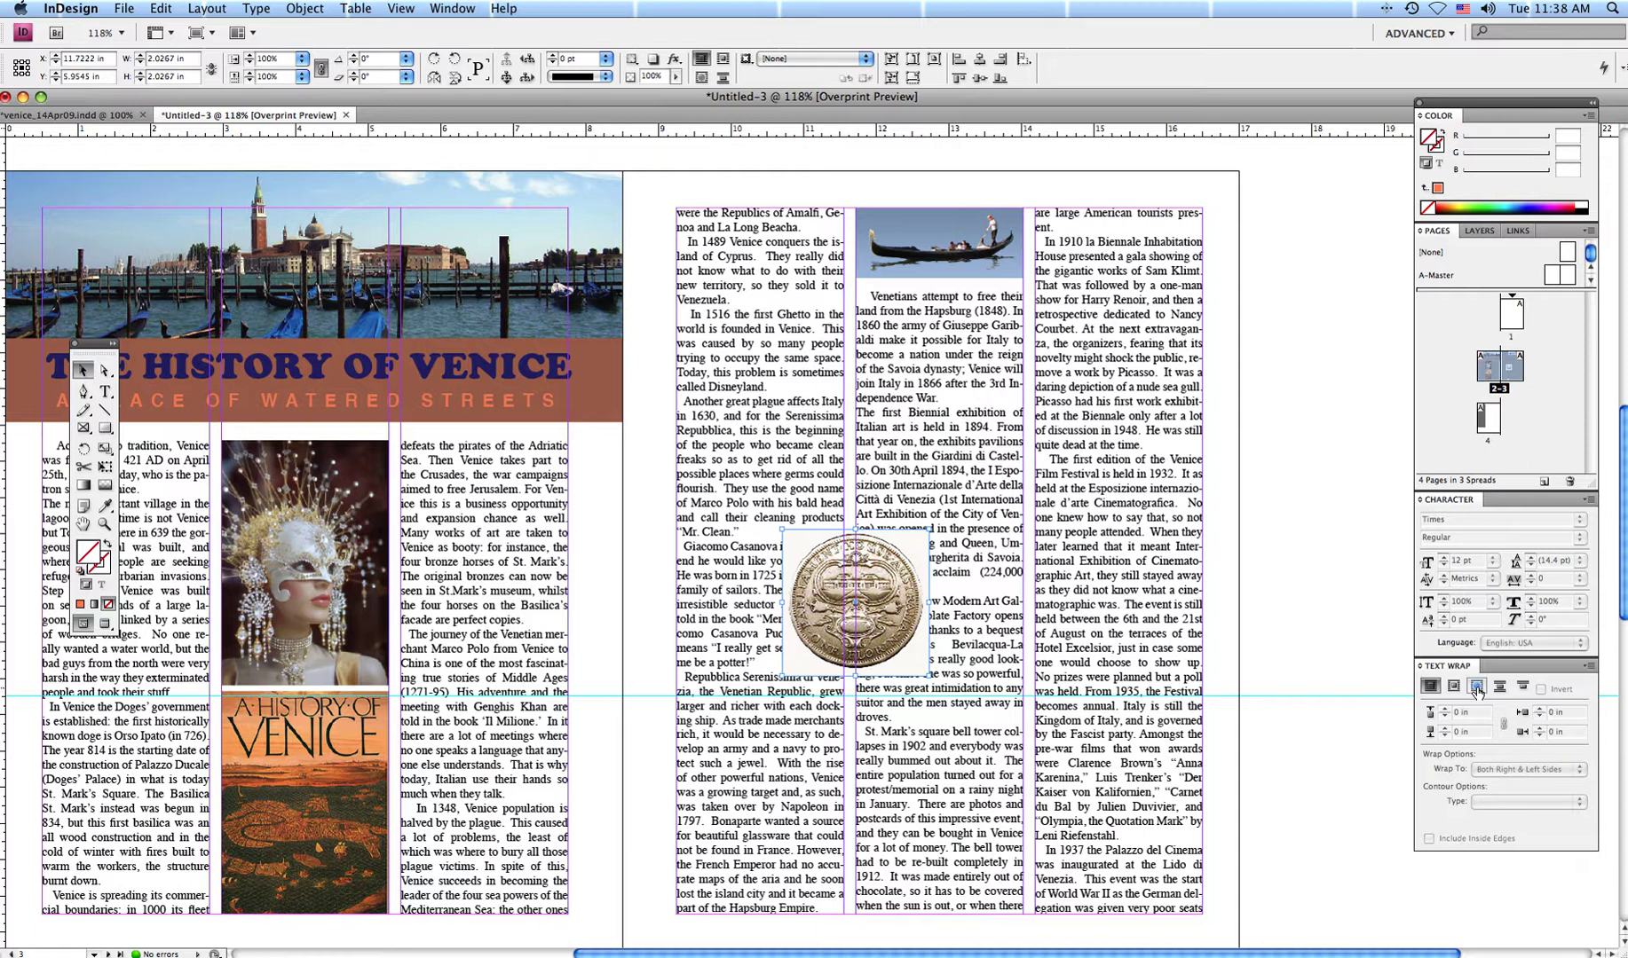
Wrap the text around the coin's object shape and try a Detect Edges clipping path on the coin.
{"action": "left_click", "coordinate": [1477, 688]}
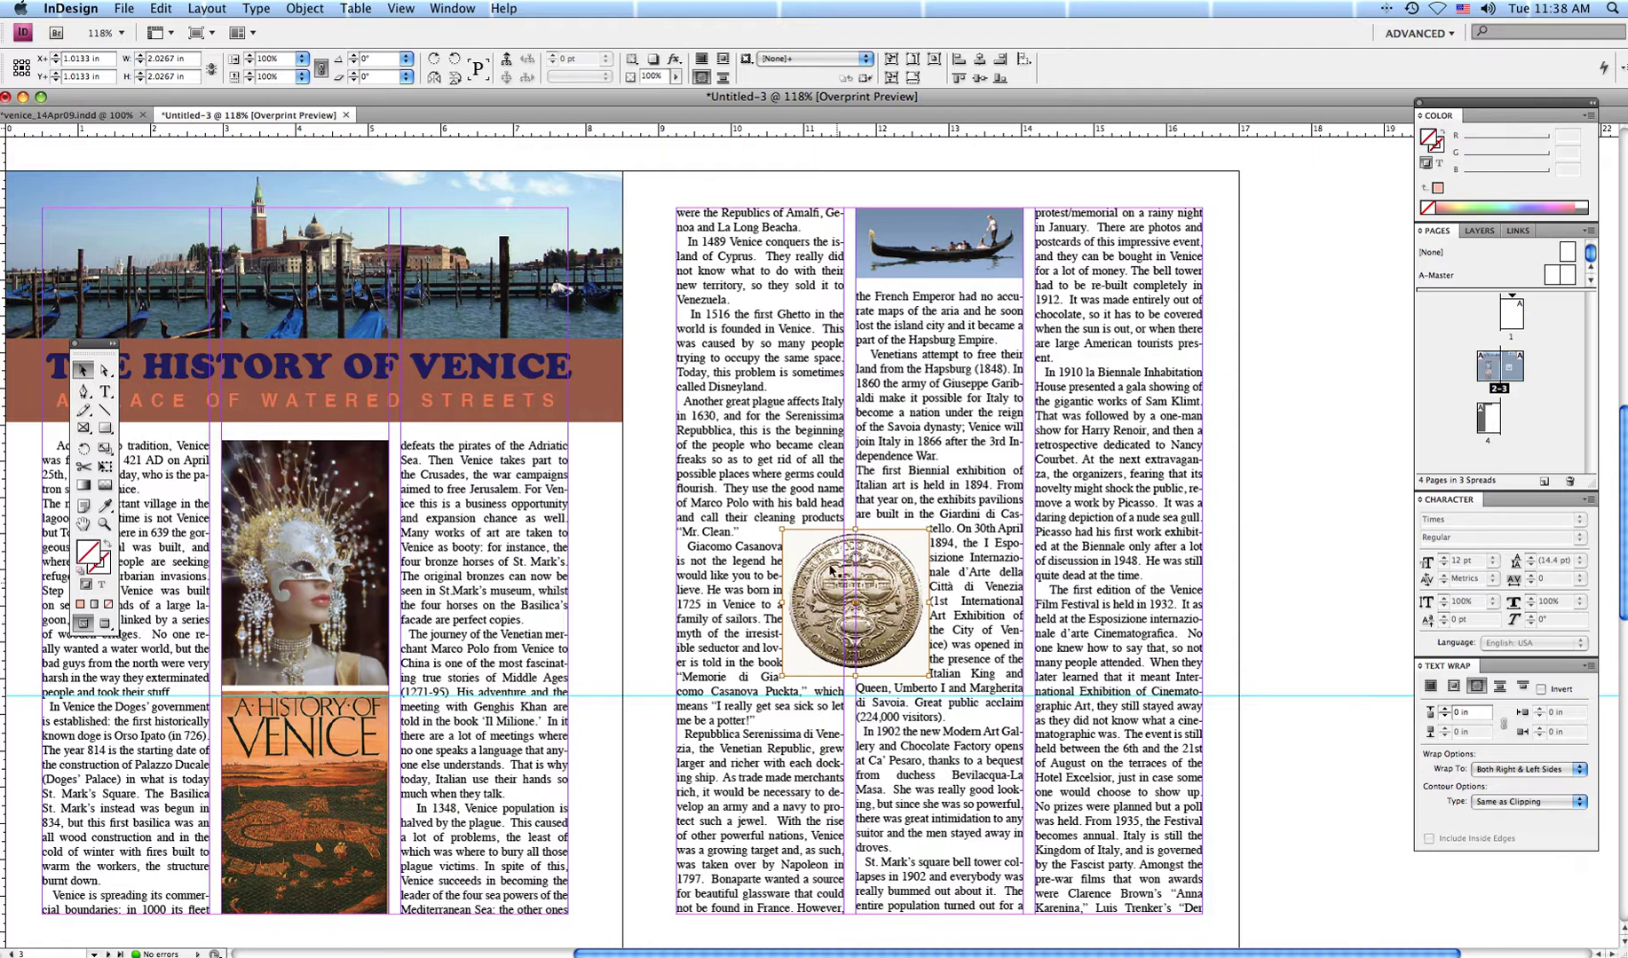
{"action": "left_click", "coordinate": [312, 11]}
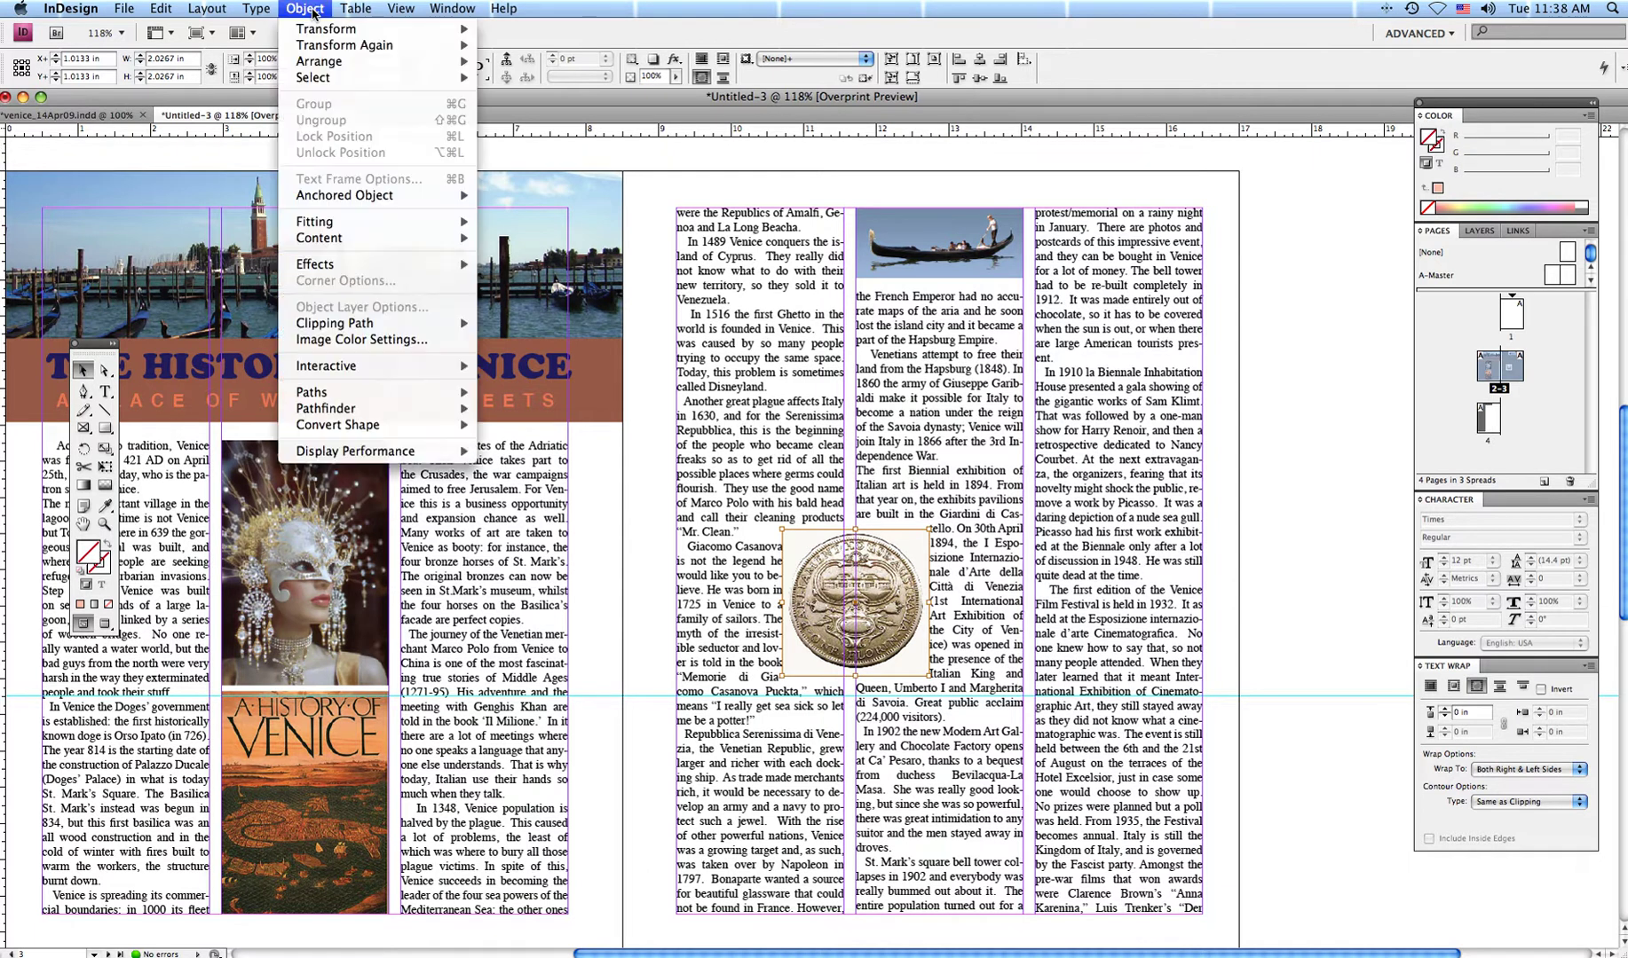
{"action": "mouse_move", "coordinate": [357, 326]}
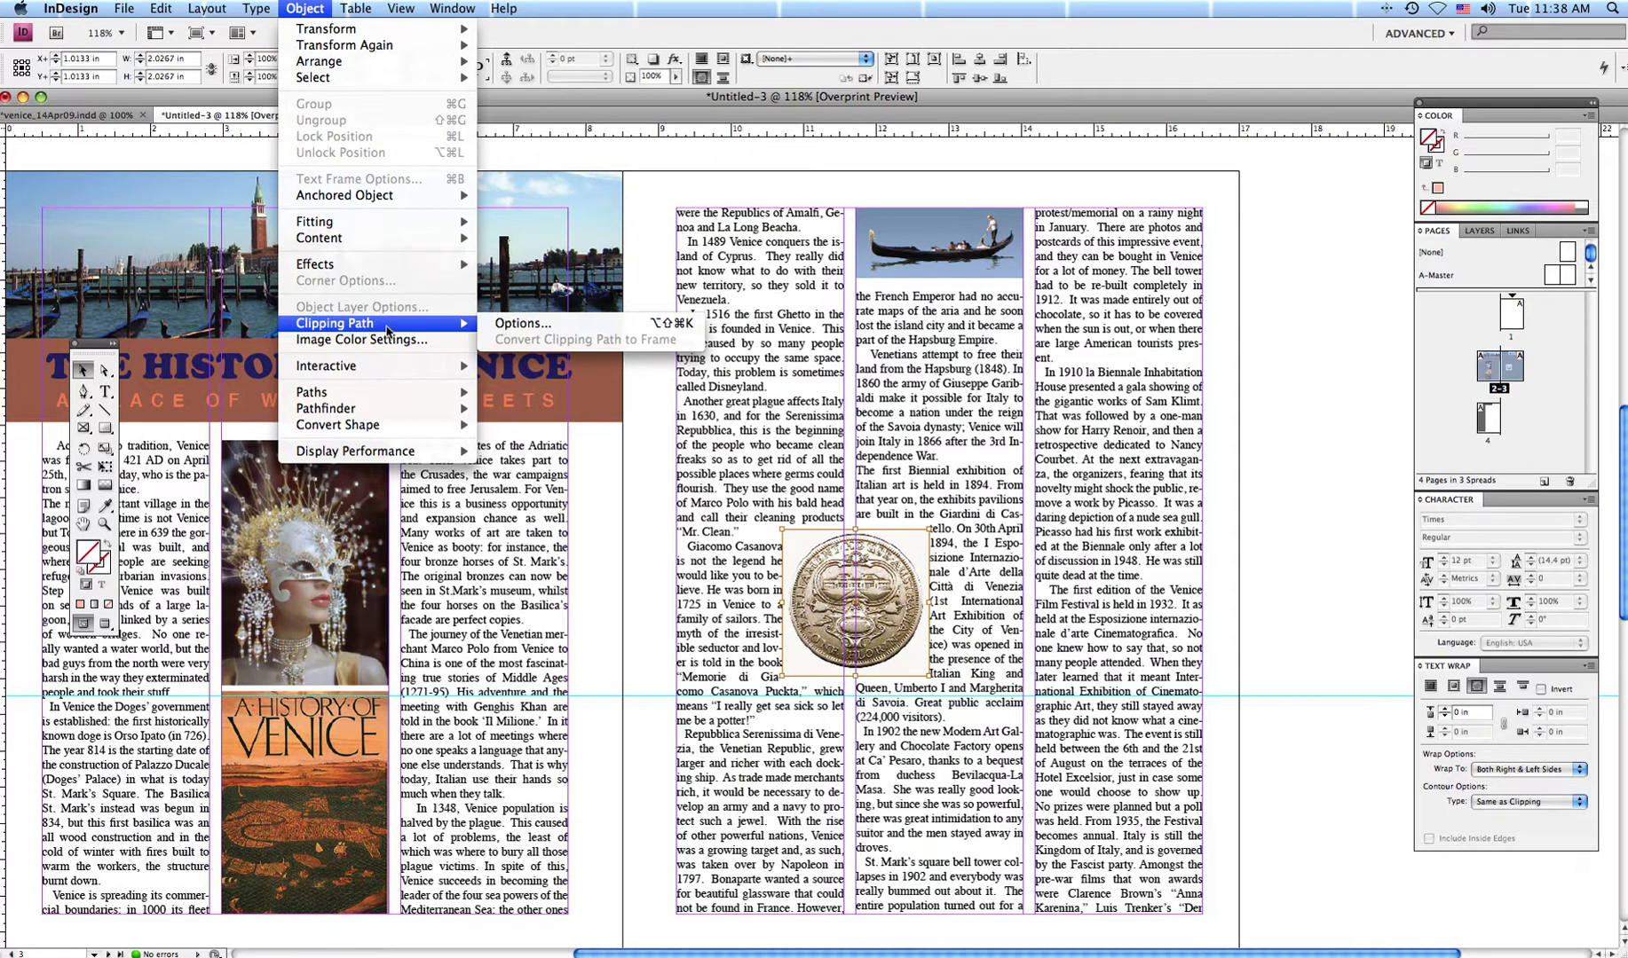
{"action": "left_click", "coordinate": [514, 326]}
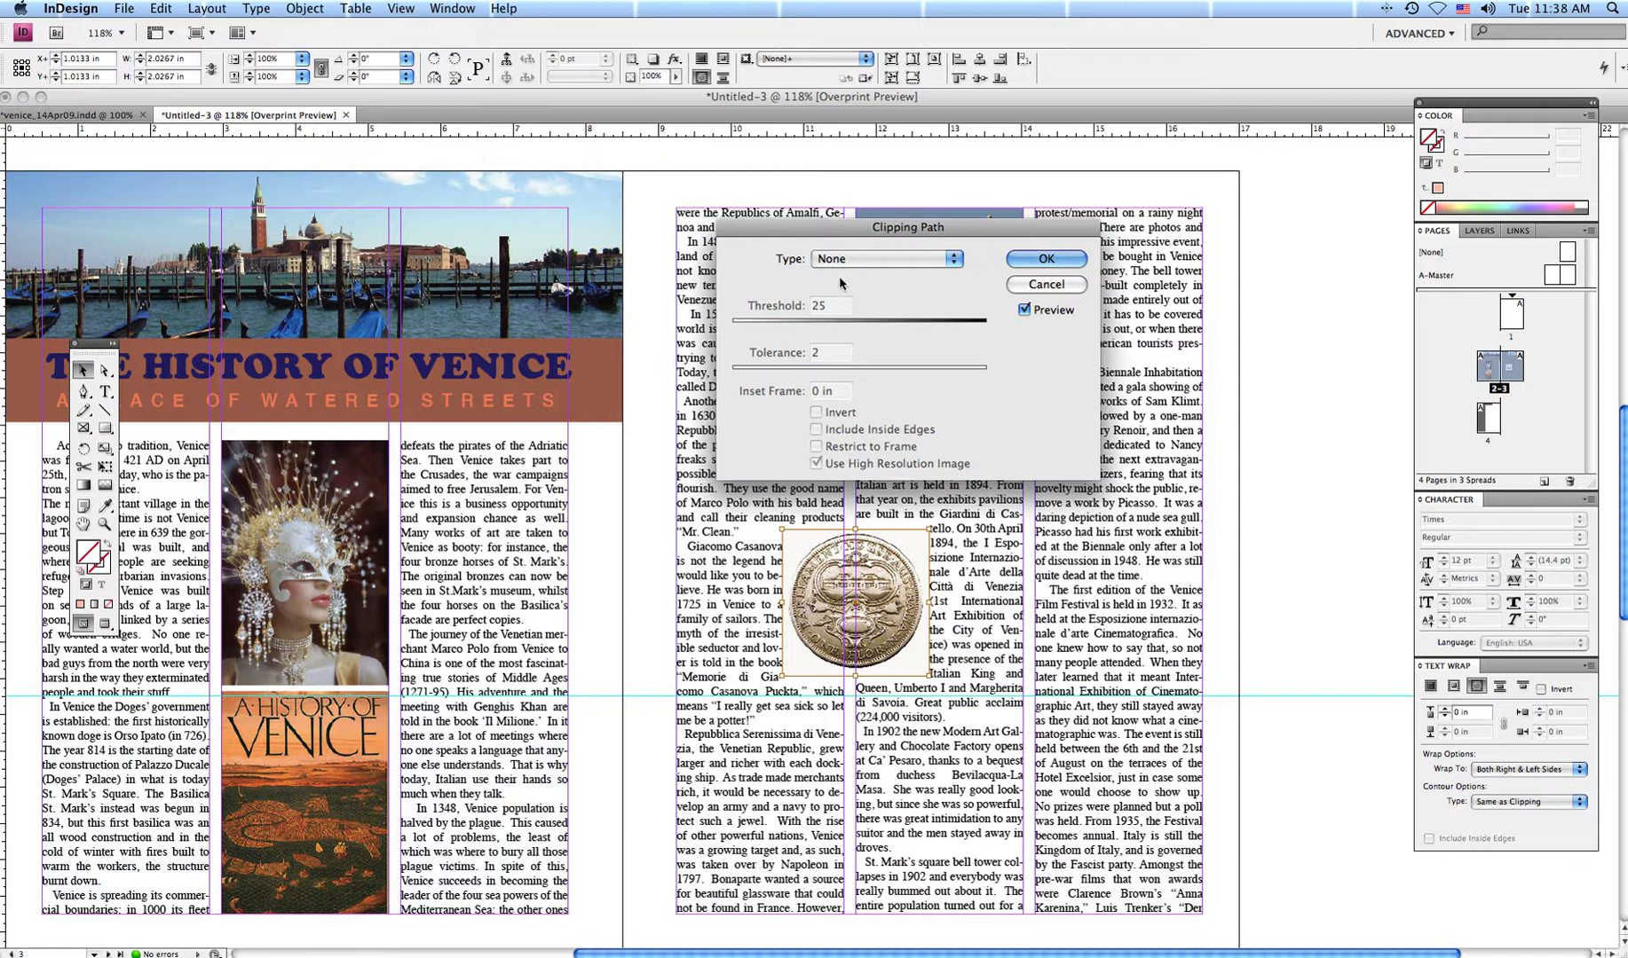
{"action": "left_click", "coordinate": [954, 264]}
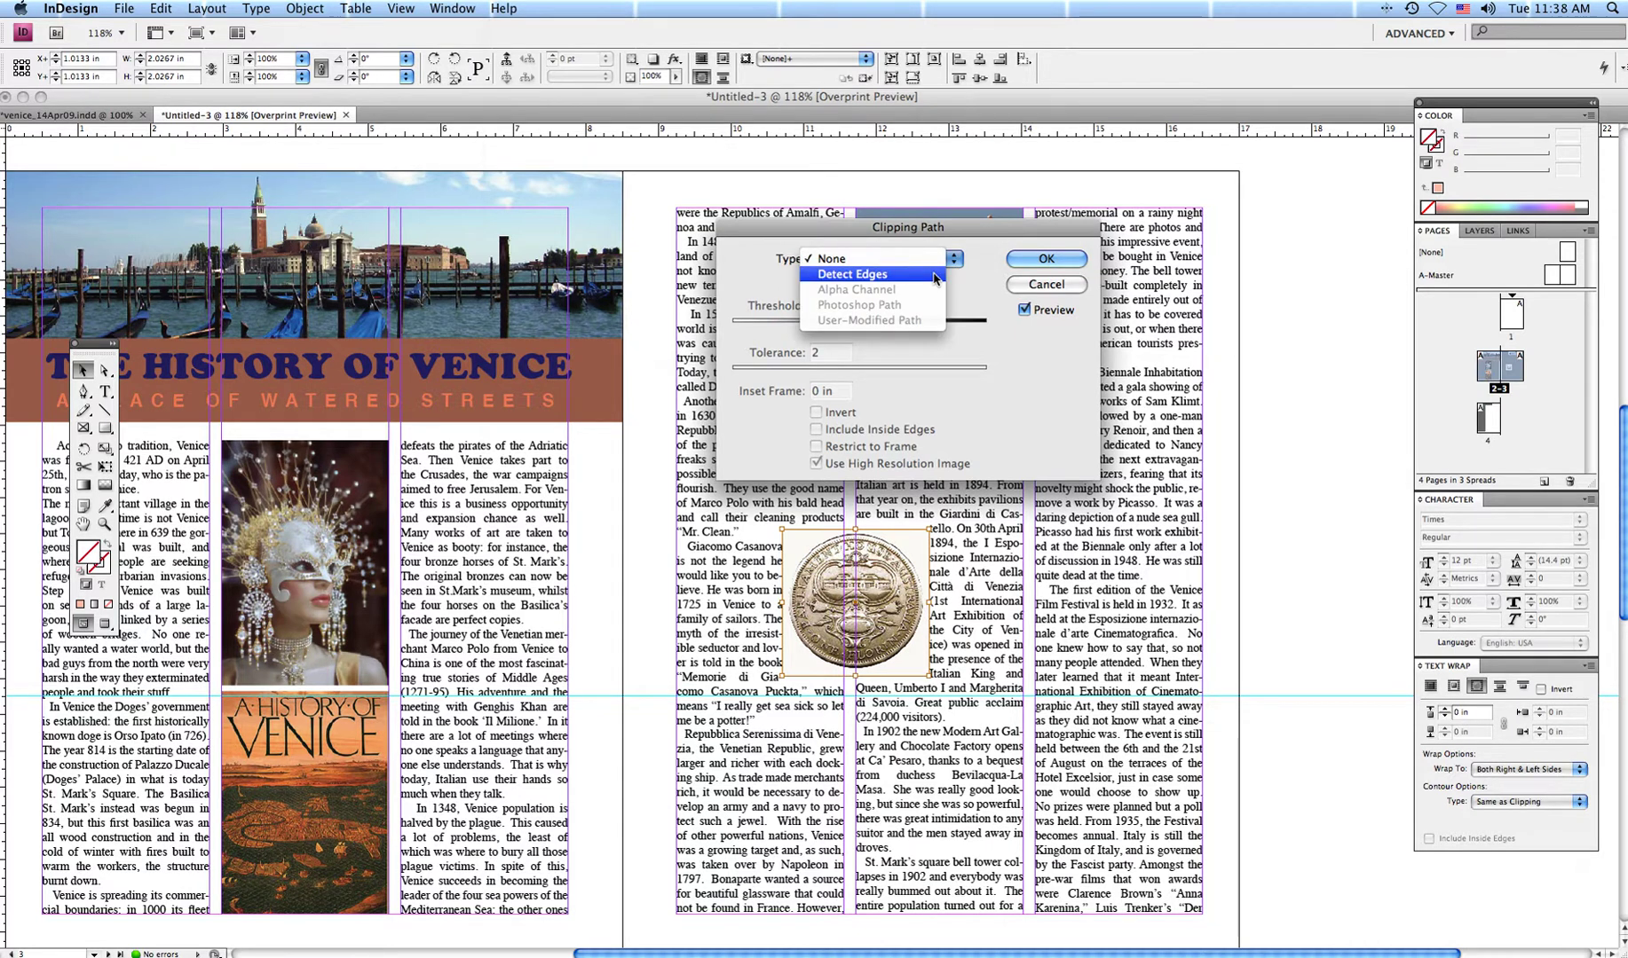
{"action": "left_click", "coordinate": [934, 276]}
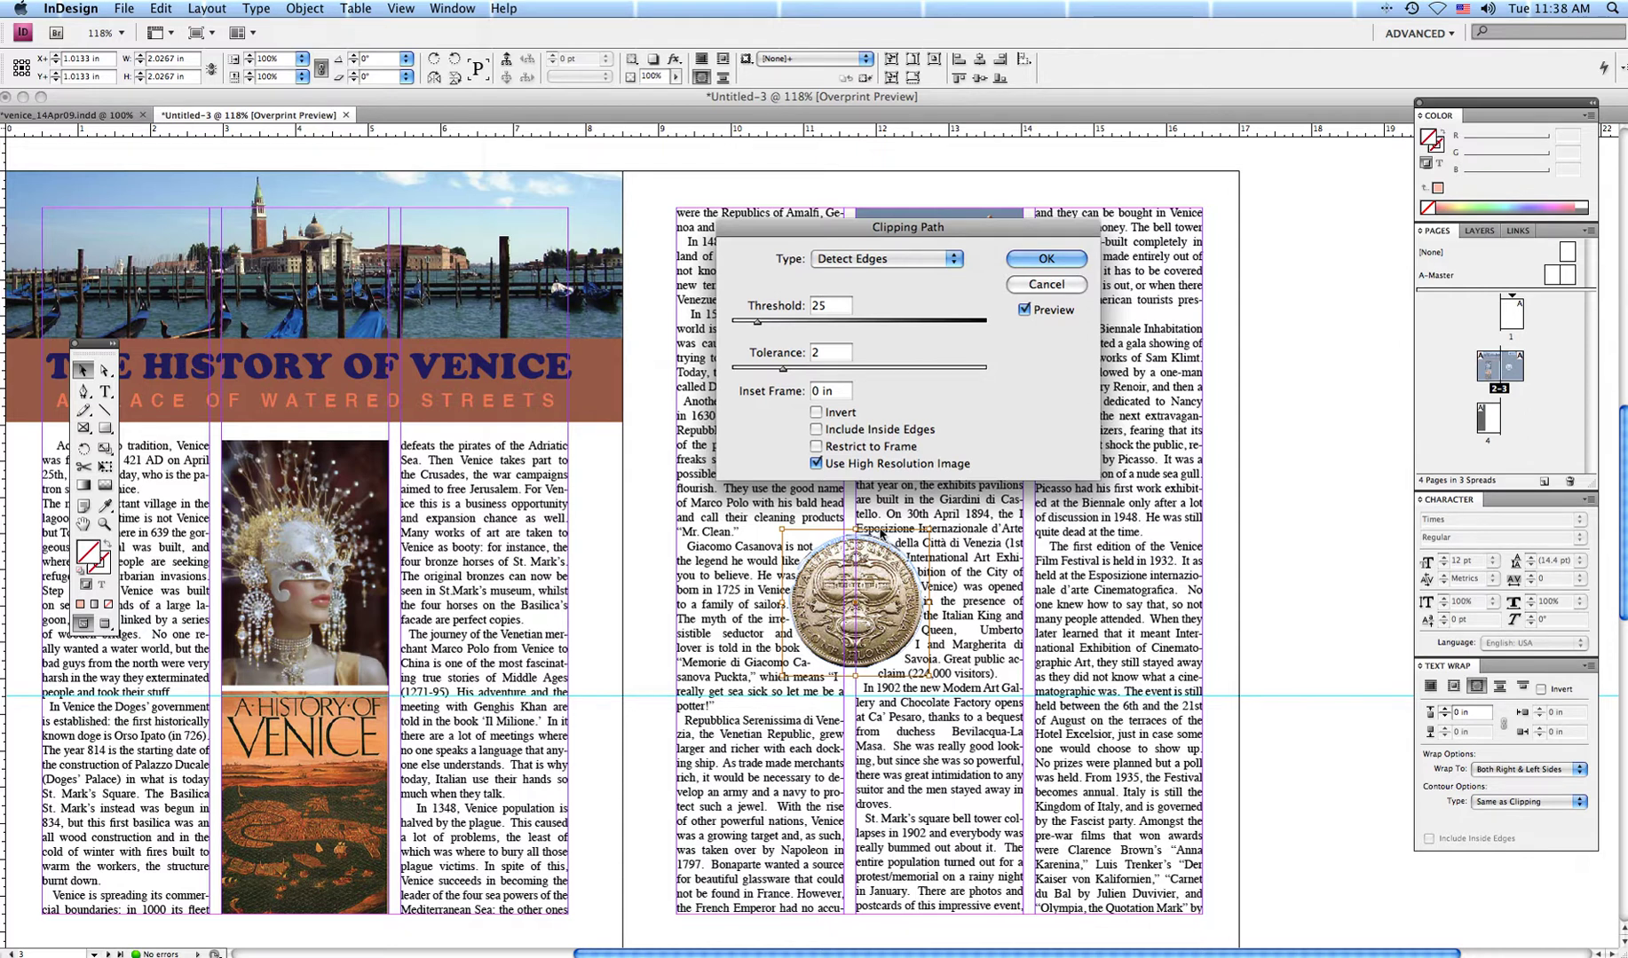
Try clipping path thresholds of 110, 36, 7 and 0 on the coin, with the tolerance reduced to 0.976.
{"action": "left_click_drag", "start_coordinate": [756, 325], "coordinate": [846, 375]}
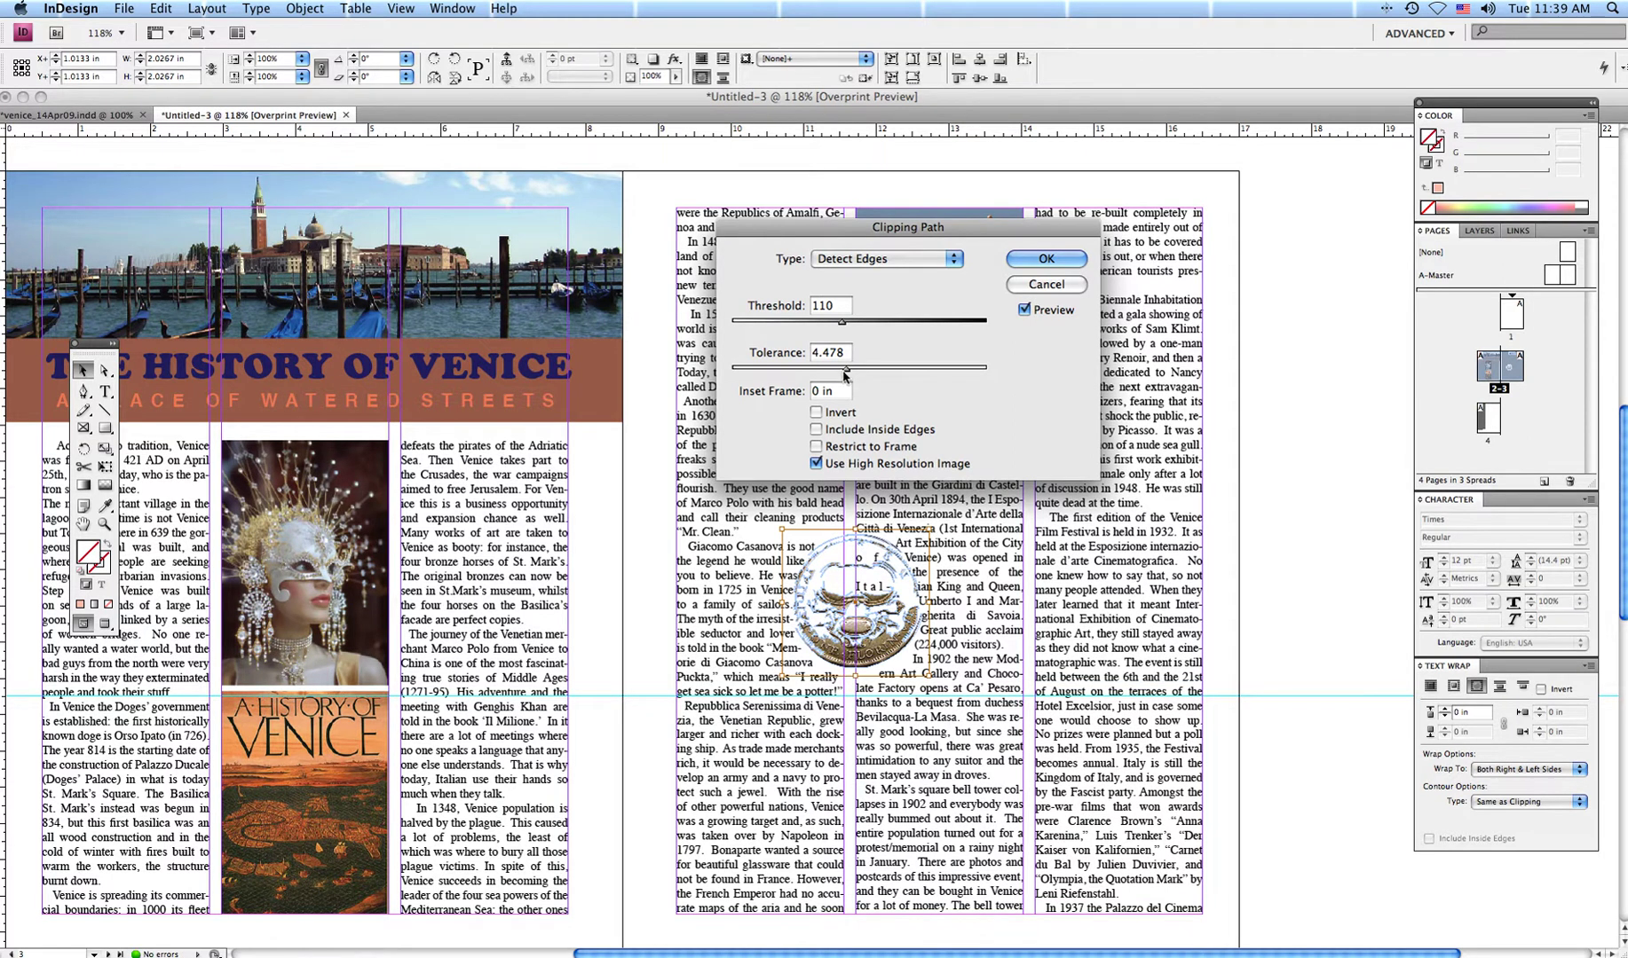
{"action": "left_click_drag", "start_coordinate": [846, 369], "coordinate": [757, 371]}
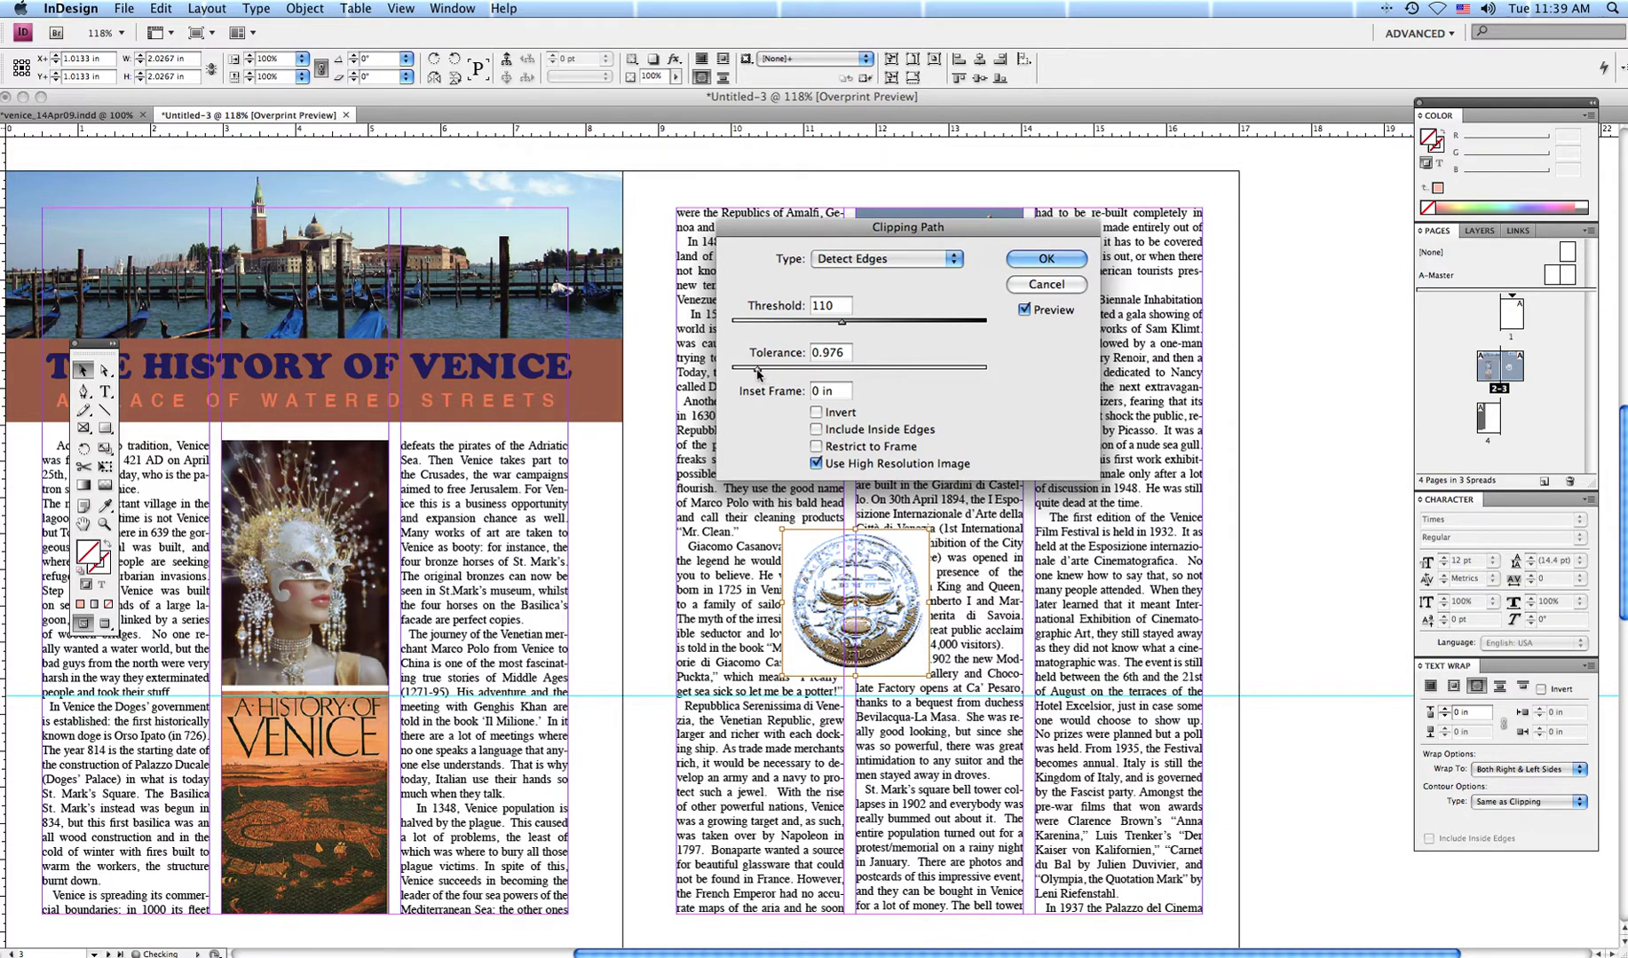
{"action": "left_click_drag", "start_coordinate": [842, 321], "coordinate": [769, 328]}
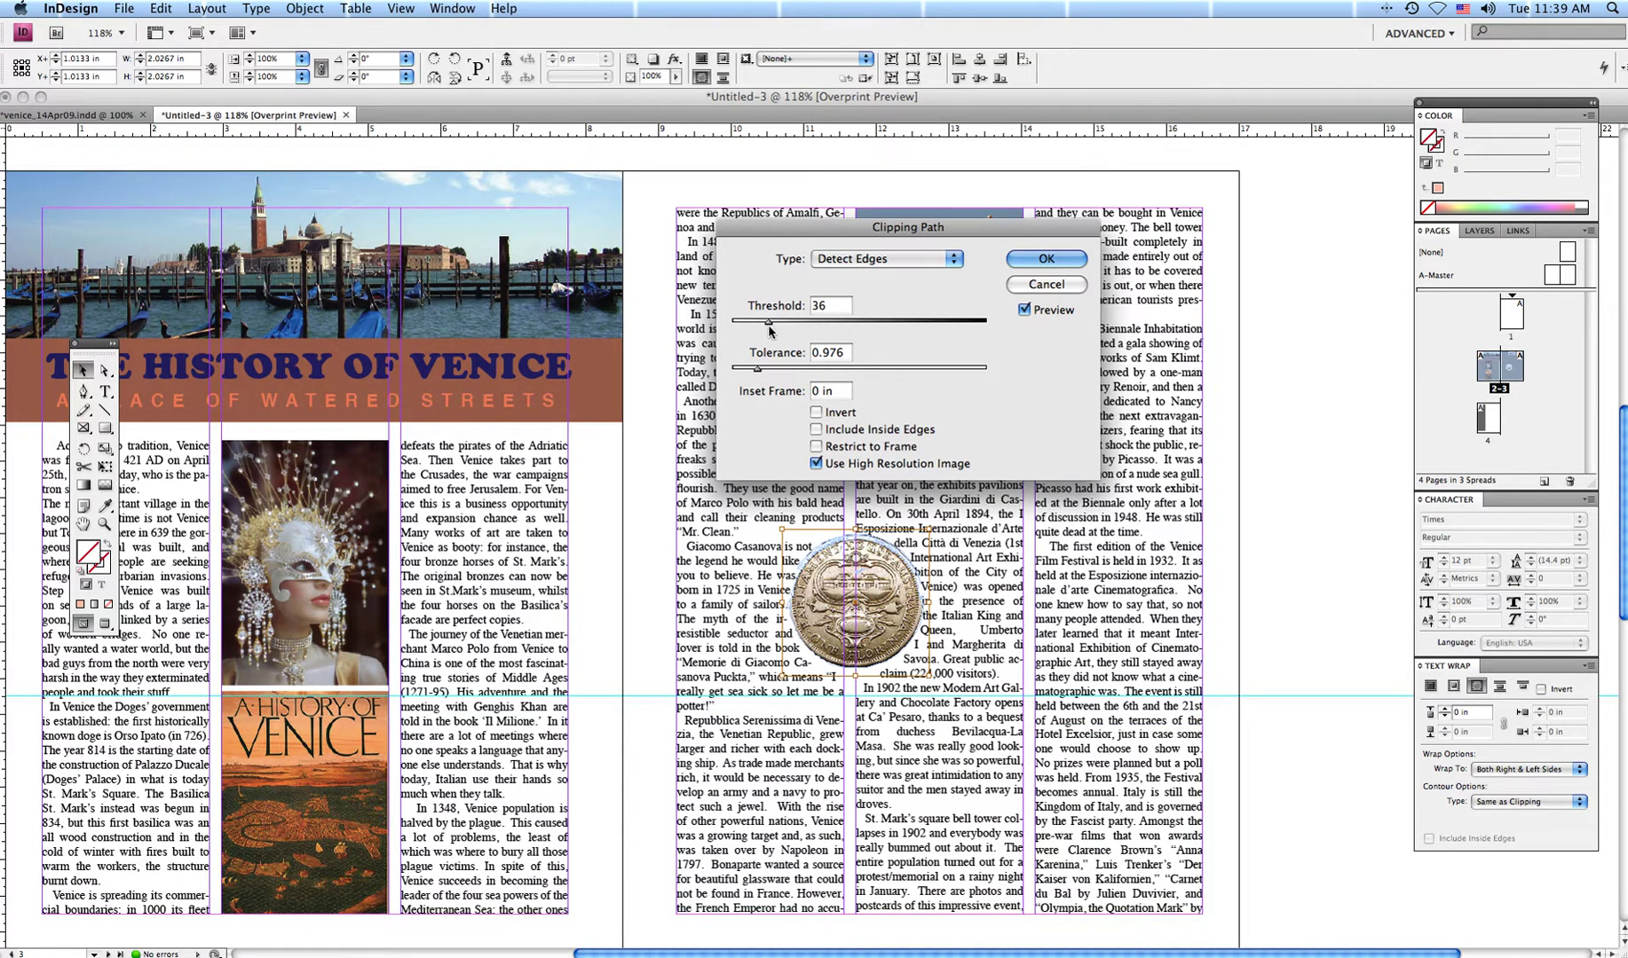
{"action": "left_click_drag", "start_coordinate": [768, 330], "coordinate": [741, 326]}
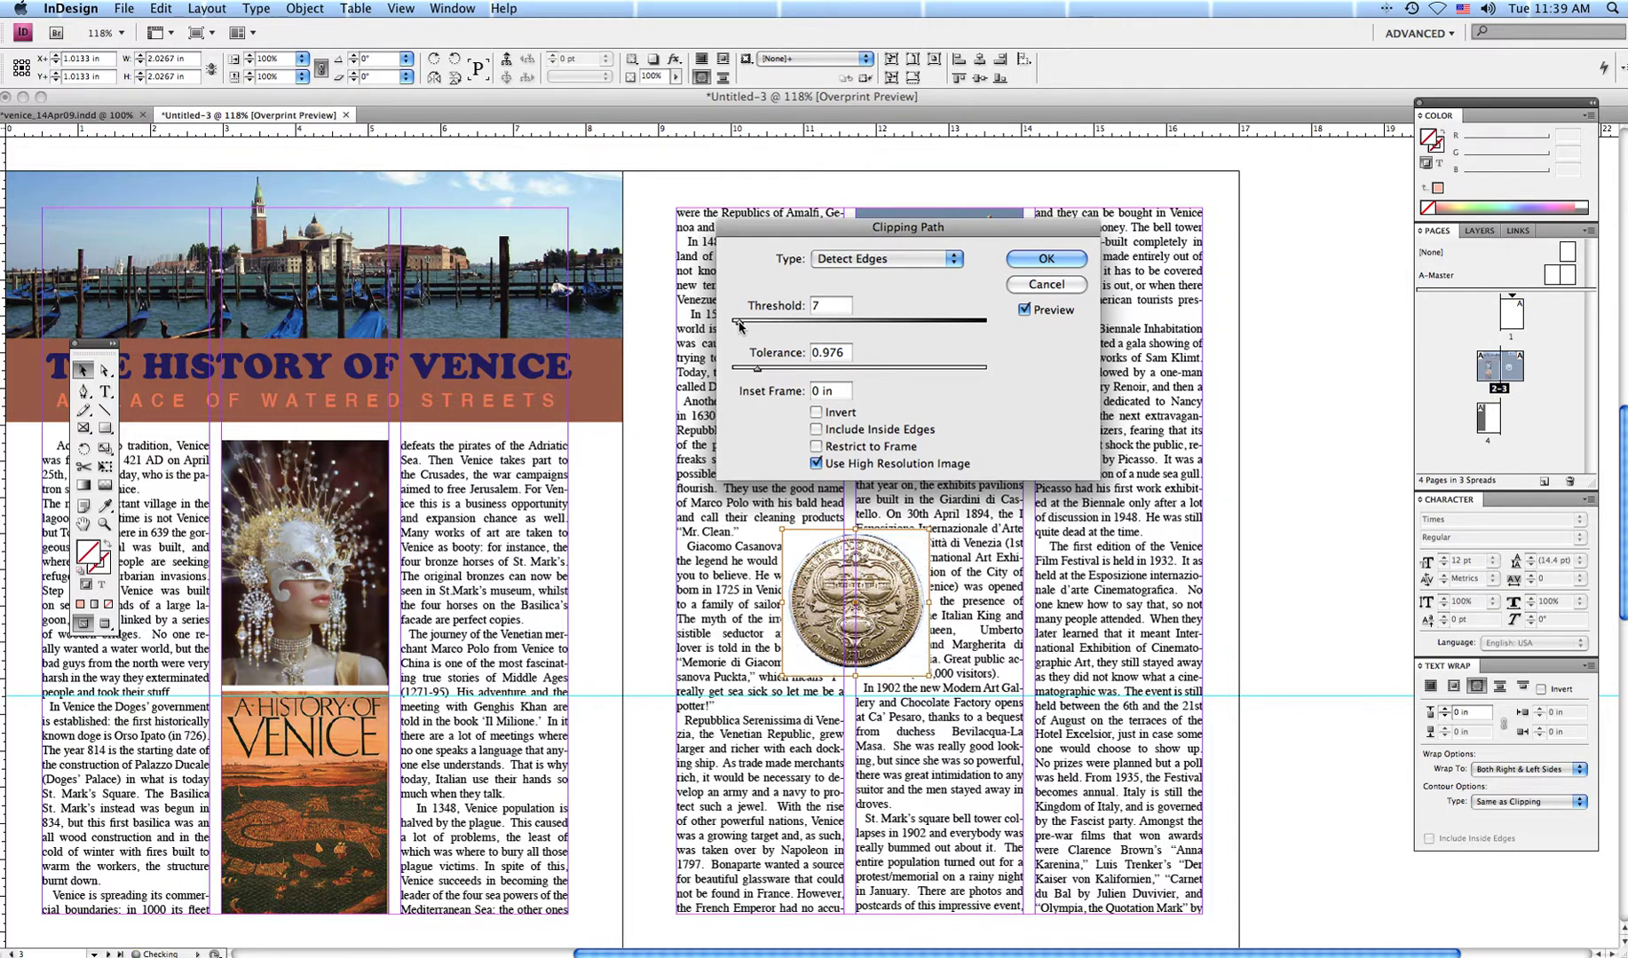
{"action": "left_click_drag", "start_coordinate": [738, 325], "coordinate": [731, 328]}
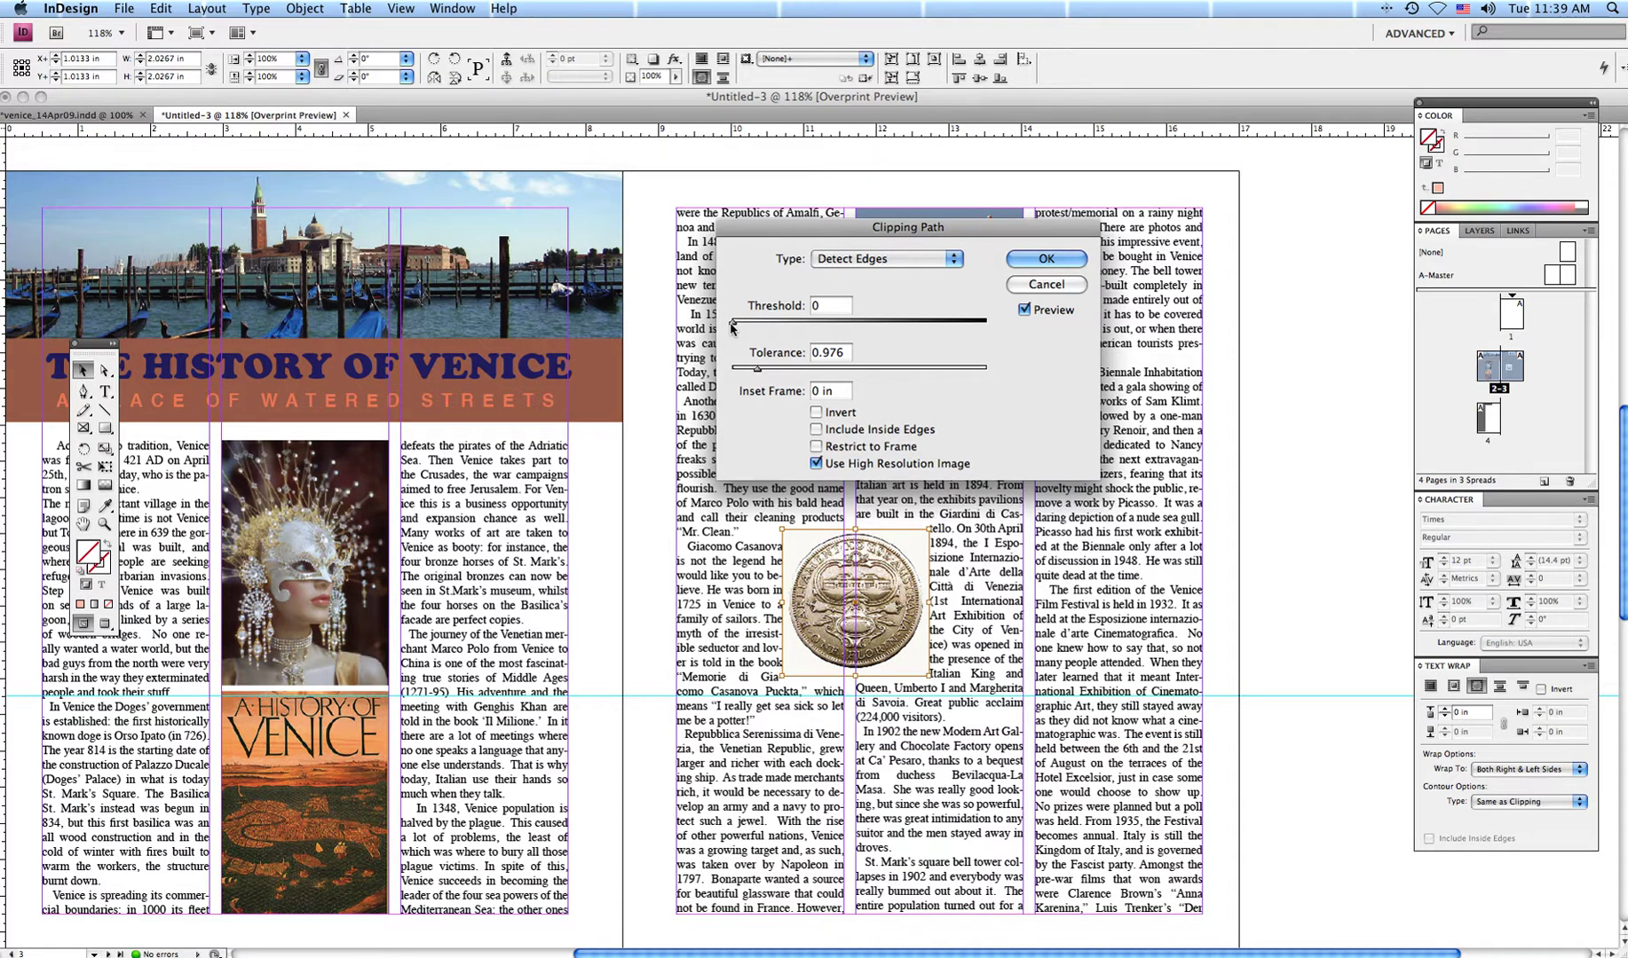
Try a tolerance of 0.034 with thresholds of 21 and 8 for the coin's clipping path, and discard the clipping settings.
{"action": "left_click_drag", "start_coordinate": [757, 371], "coordinate": [733, 373]}
{"action": "left_click", "coordinate": [815, 447]}
{"action": "left_click", "coordinate": [815, 446]}
{"action": "mouse_move", "coordinate": [733, 326]}
{"action": "left_mouse_down"}
{"action": "mouse_move", "coordinate": [774, 327]}
{"action": "mouse_move", "coordinate": [752, 327]}
{"action": "left_mouse_up"}
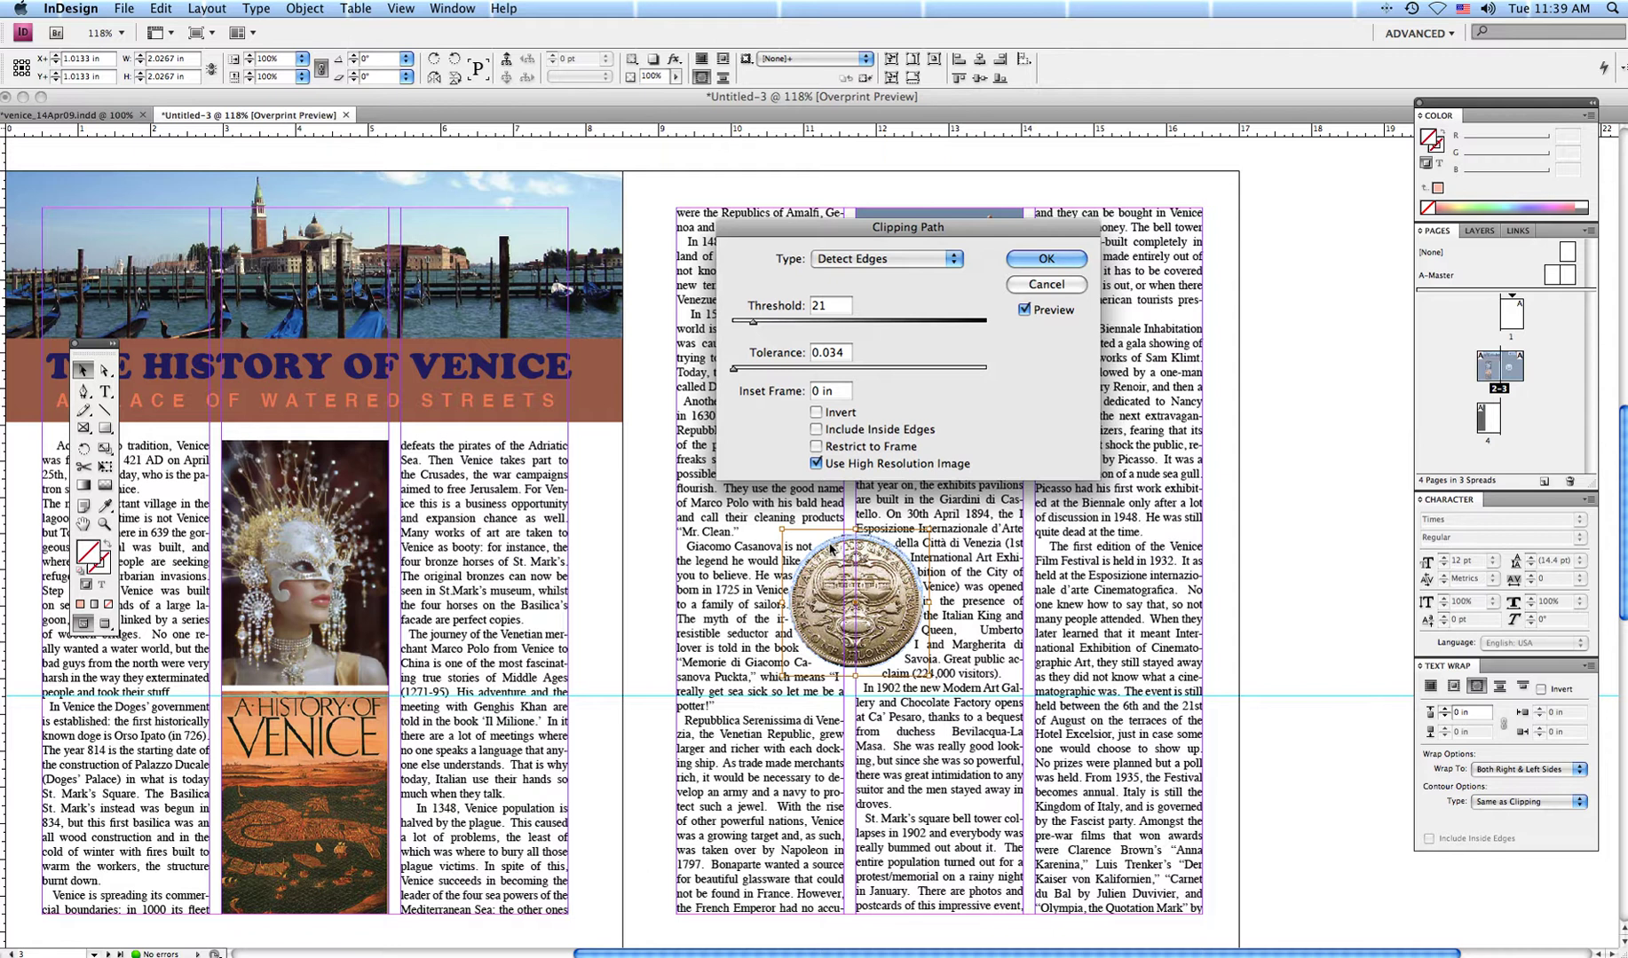
{"action": "left_click_drag", "start_coordinate": [754, 326], "coordinate": [738, 324]}
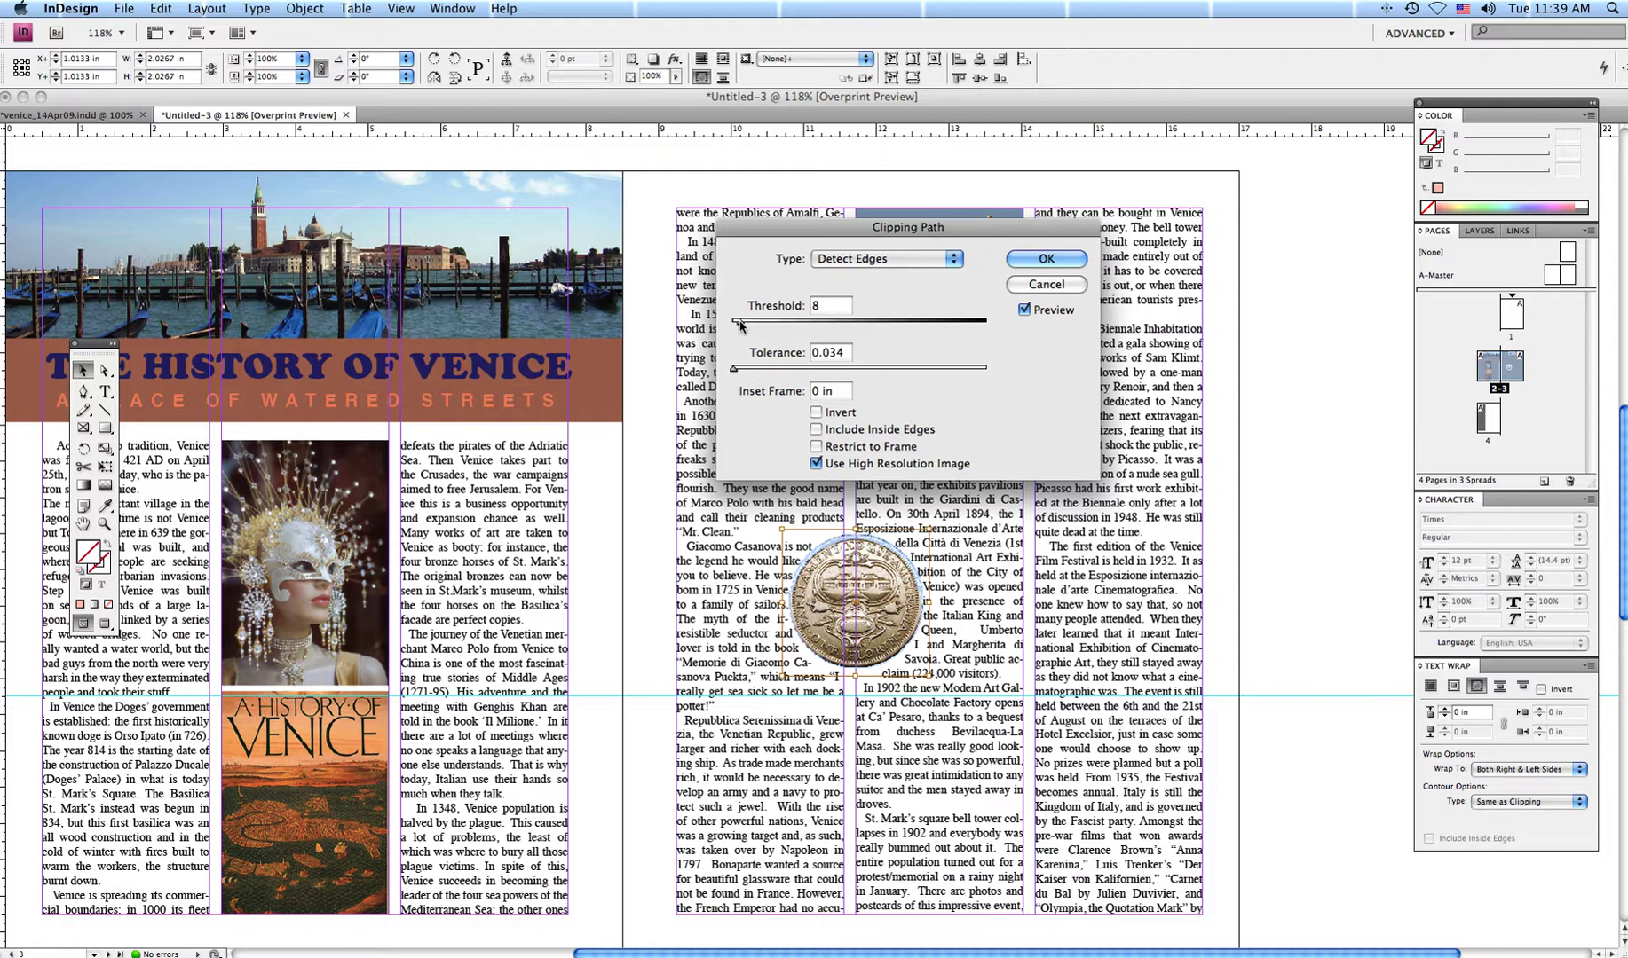
{"action": "left_click", "coordinate": [1038, 284]}
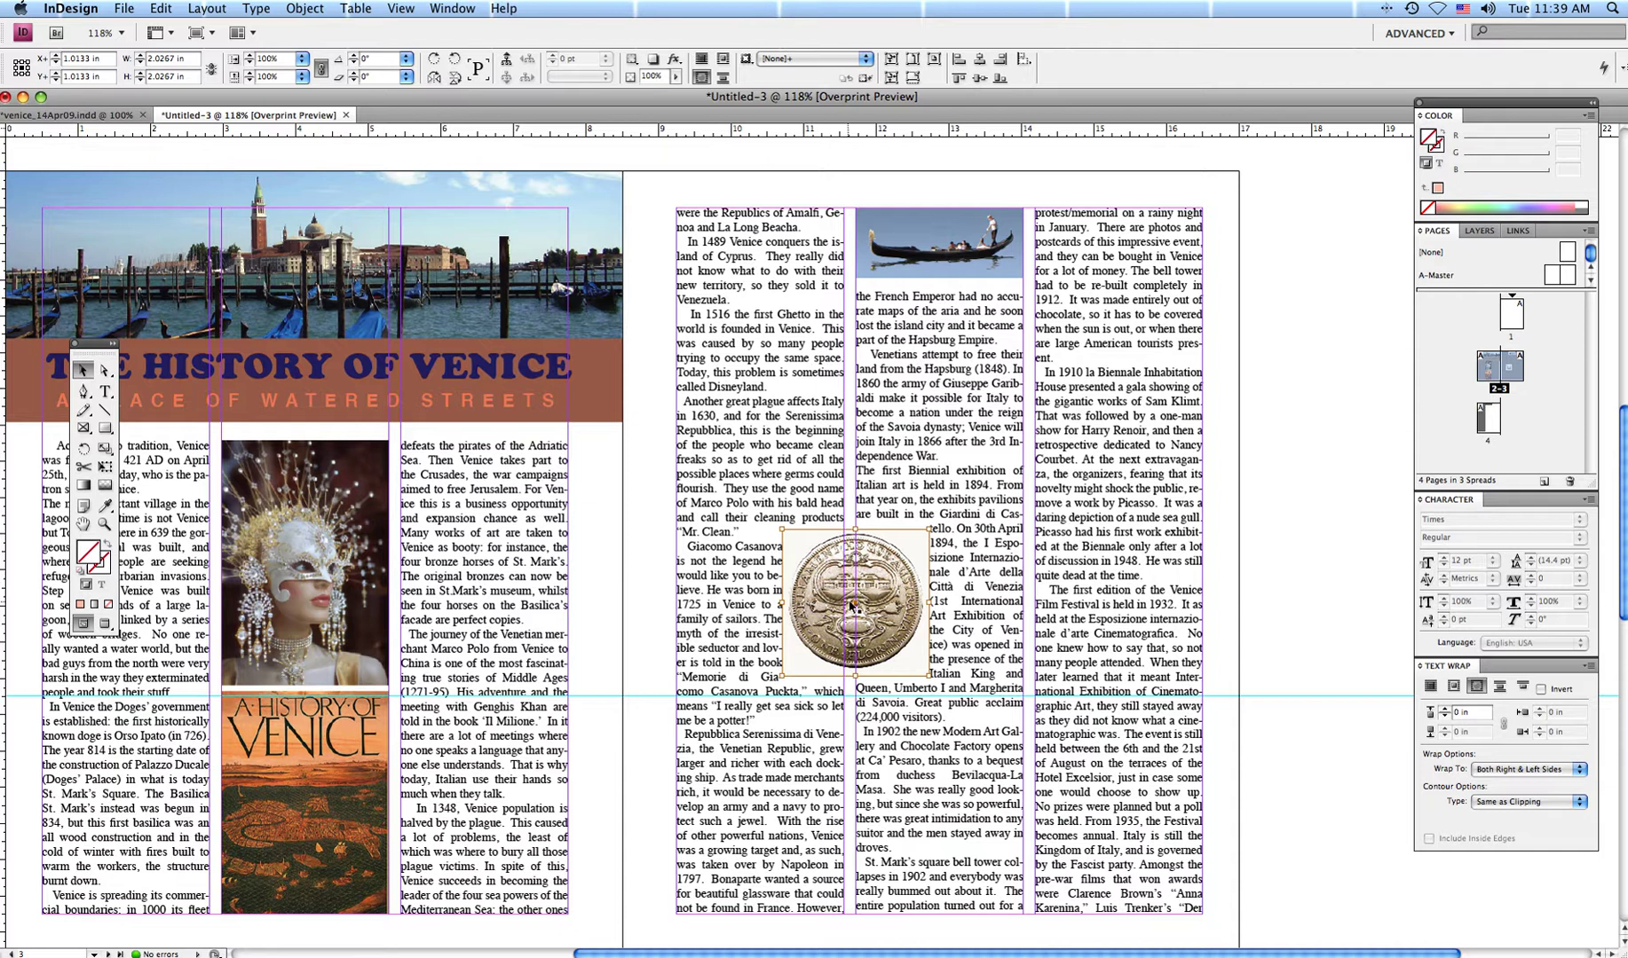
Delete the coin picture and draw a circular picture frame about 2.46 in across over the gutter between page 3's first and middle columns.
{"action": "left_click_drag", "start_coordinate": [812, 583], "coordinate": [1314, 697]}
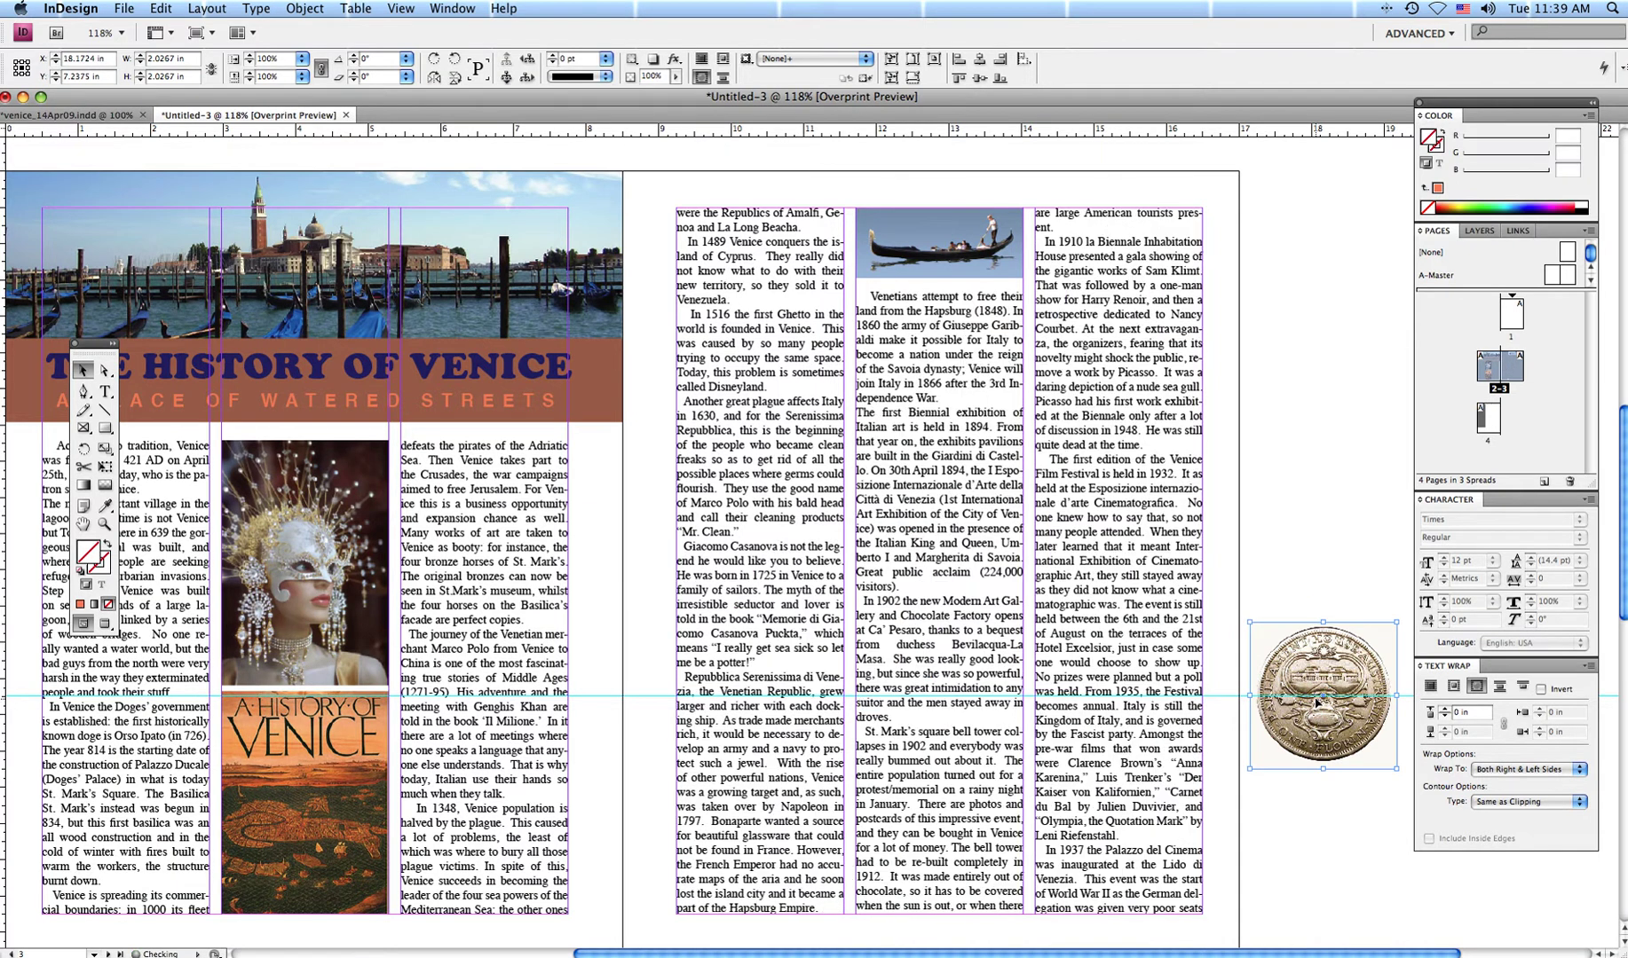
{"action": "key", "text": "Delete"}
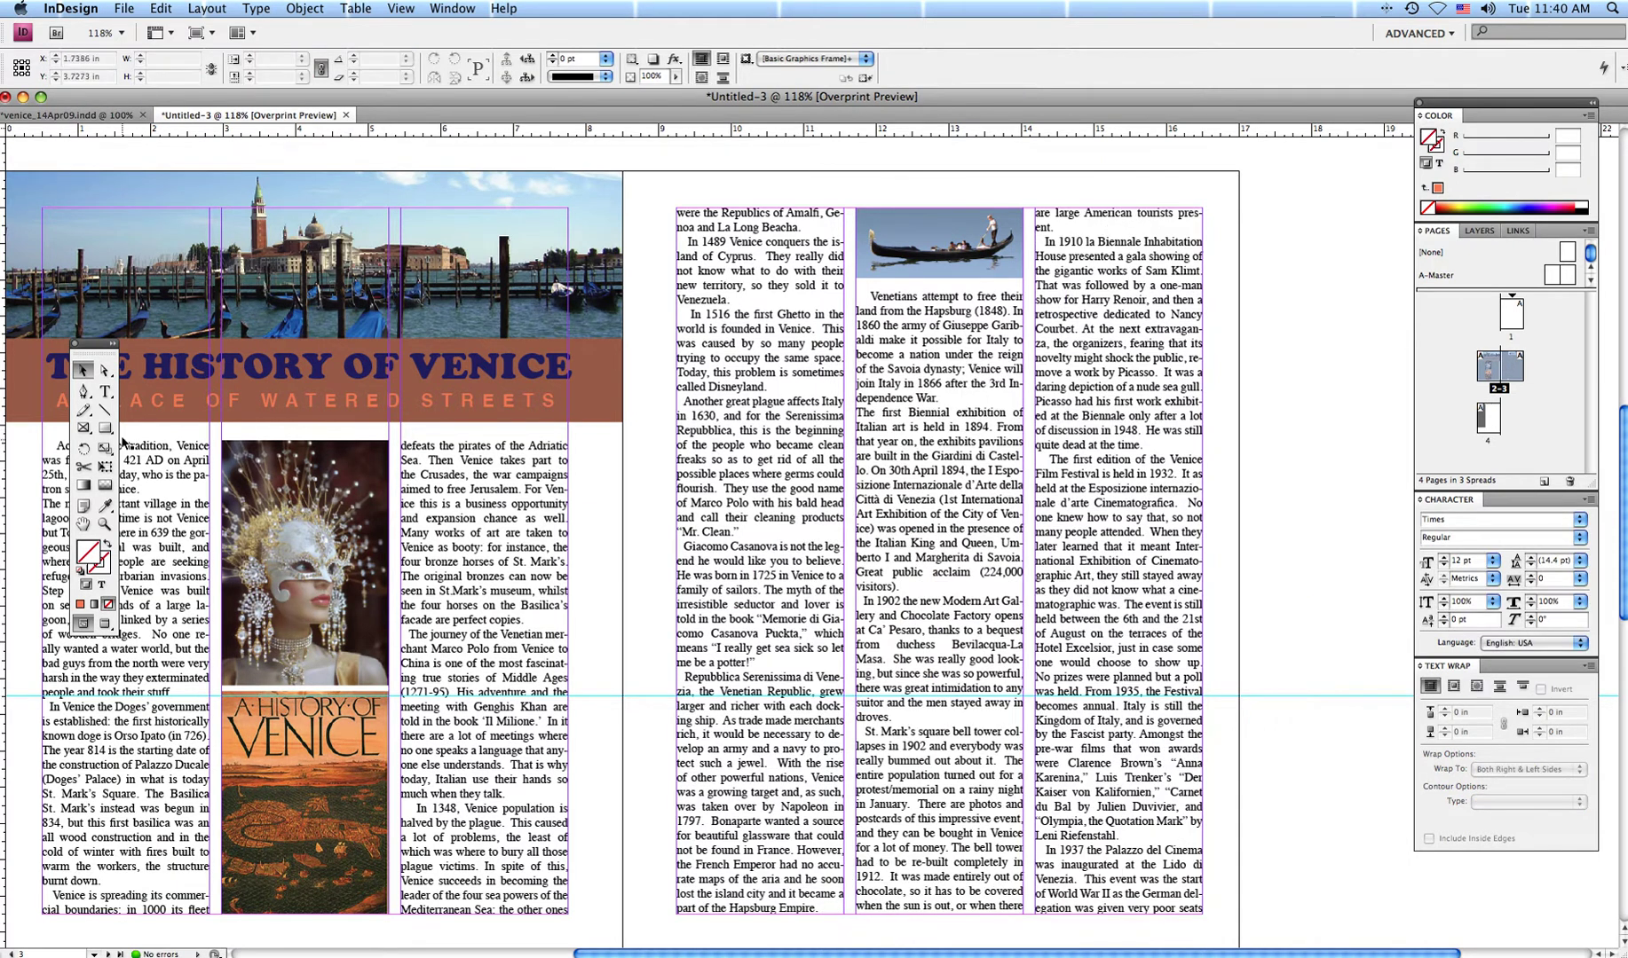
{"action": "left_click", "coordinate": [82, 430]}
{"action": "left_click", "coordinate": [93, 439]}
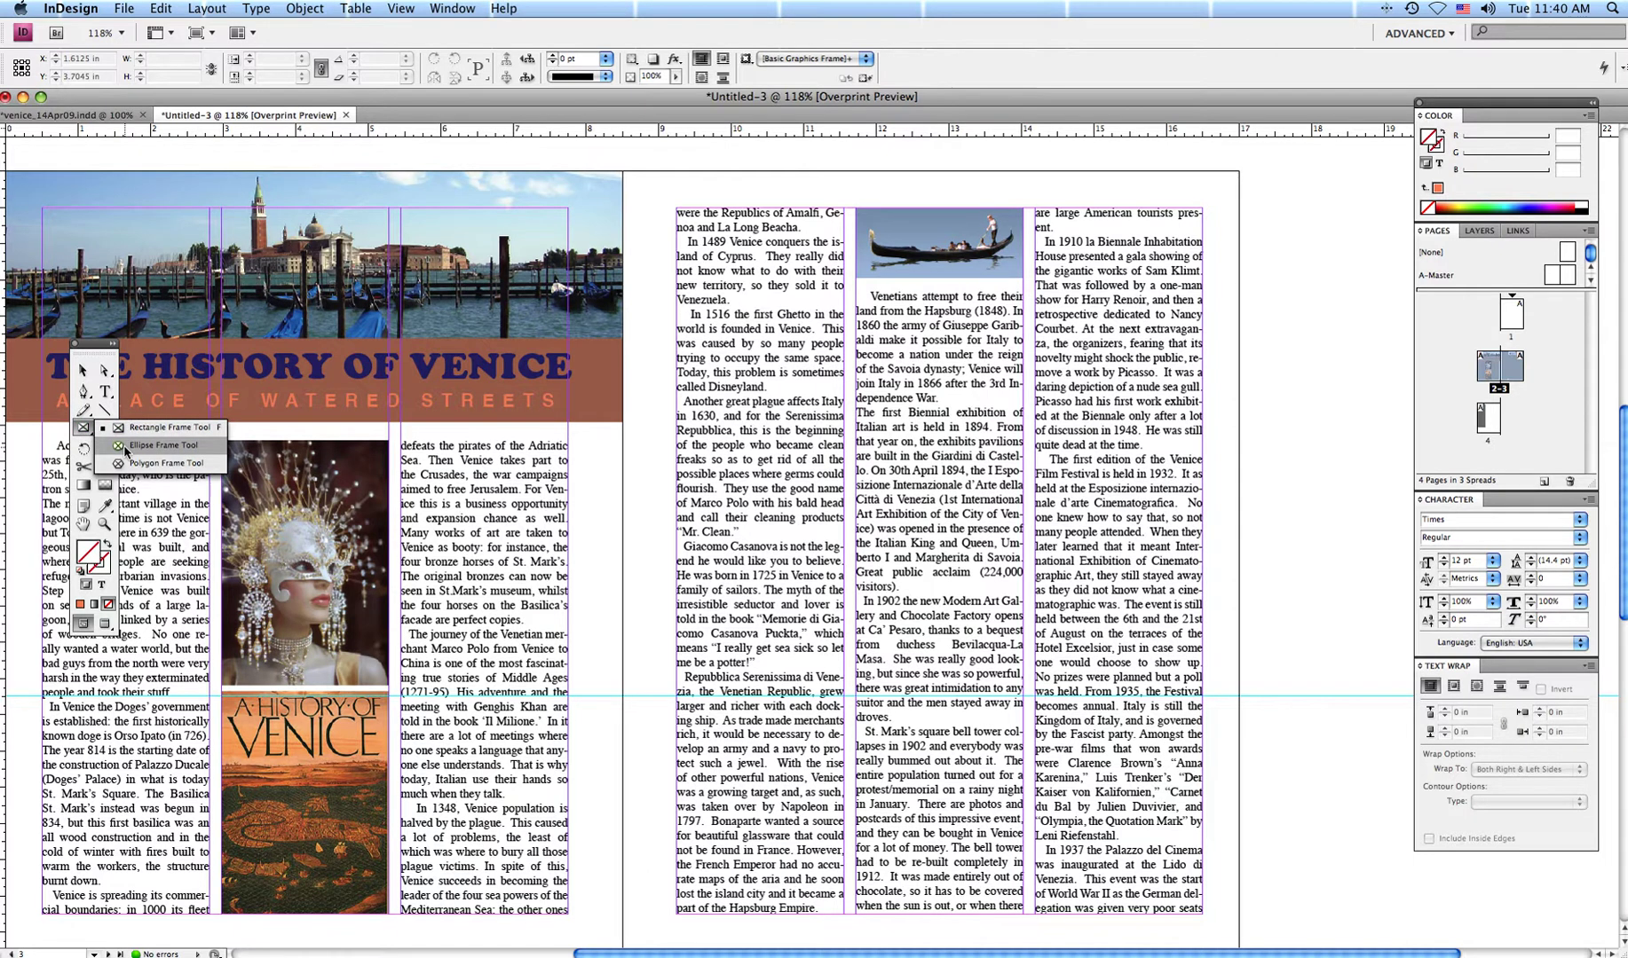
{"action": "left_click", "coordinate": [124, 446]}
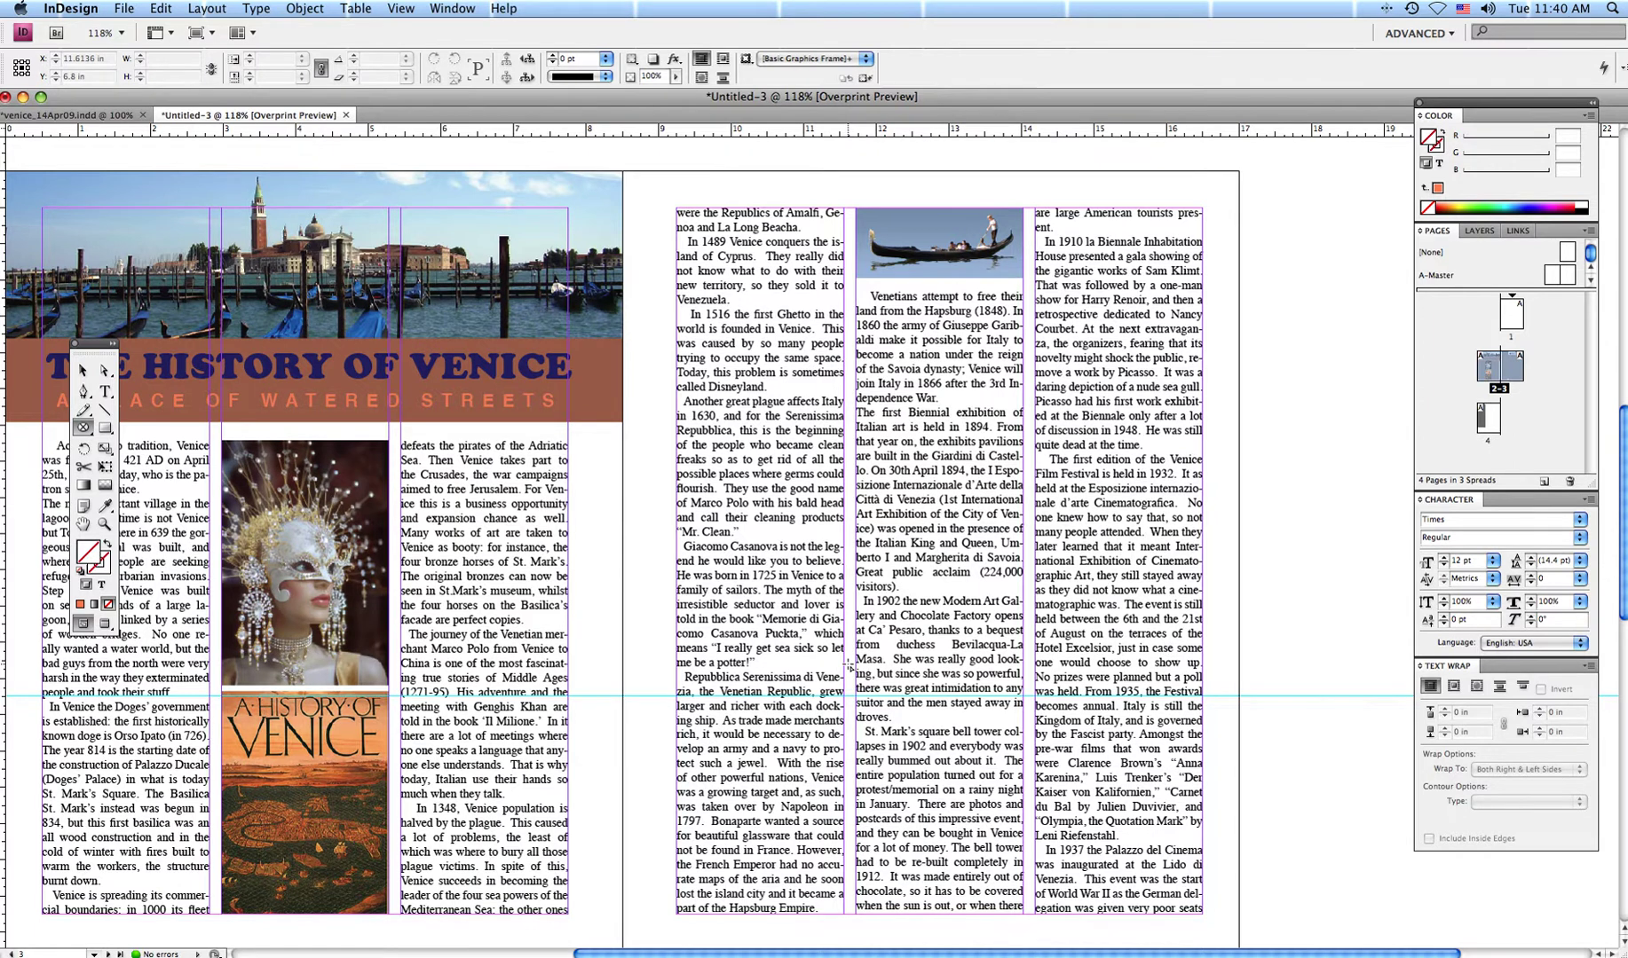
{"action": "left_click_drag", "start_coordinate": [849, 664], "coordinate": [939, 753]}
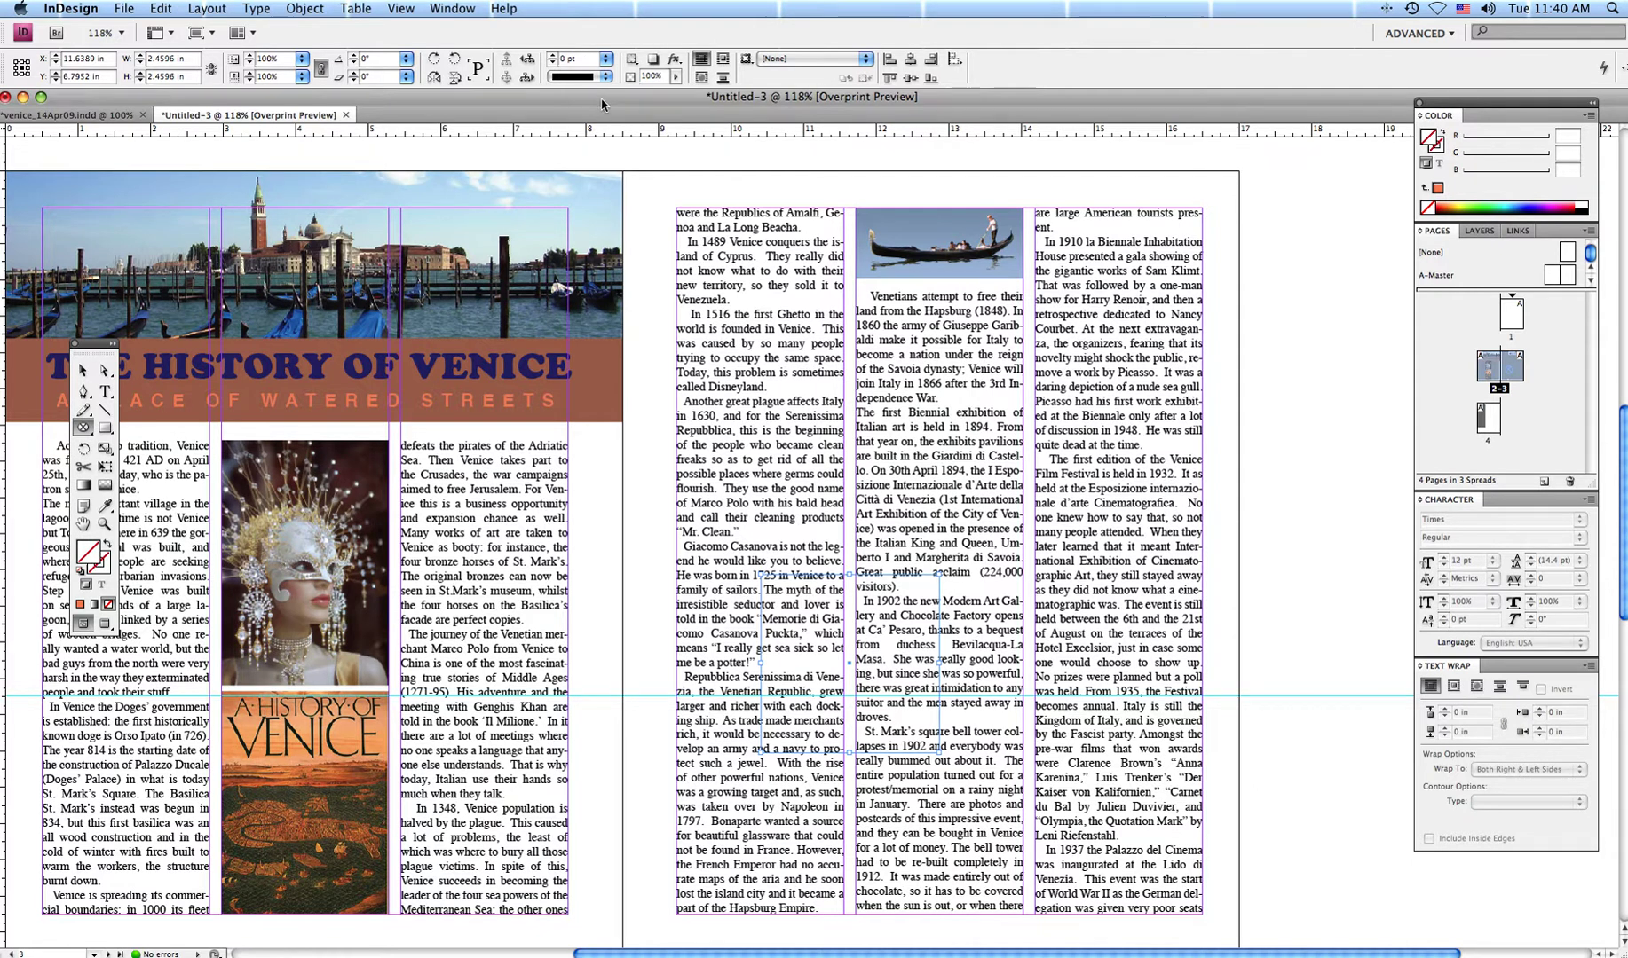
Place CoinFlorin.tif from the 3_Venice parts folder in the circular frame on page 3.
{"action": "left_click_drag", "start_coordinate": [600, 114], "coordinate": [577, 225]}
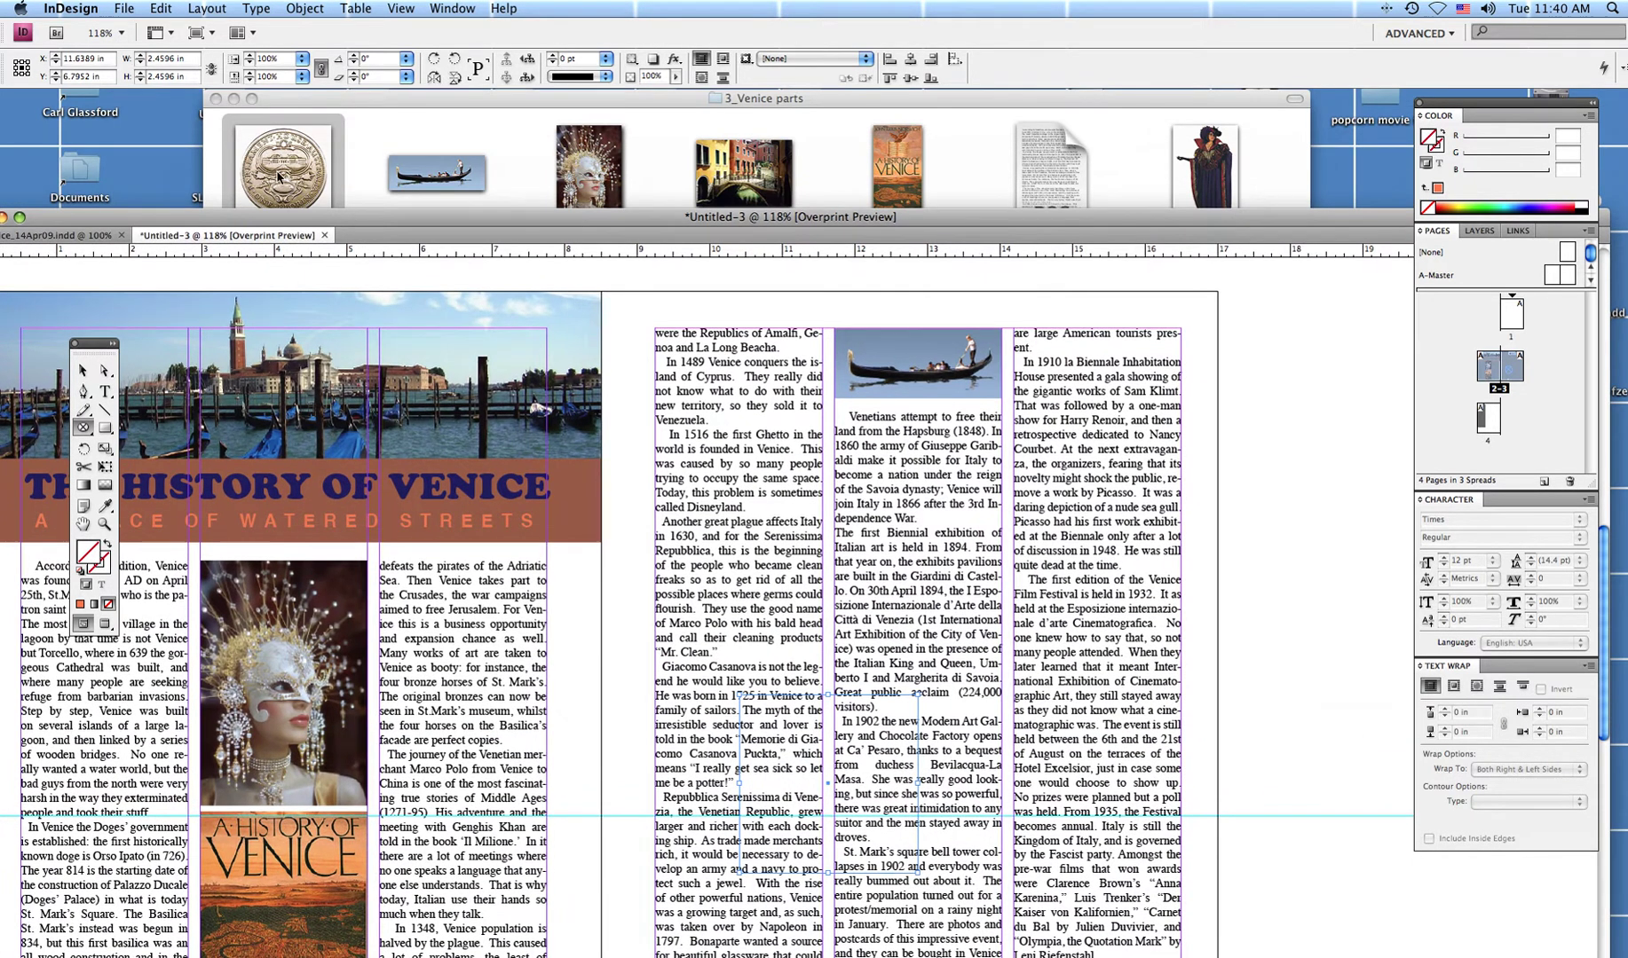
{"action": "left_click_drag", "start_coordinate": [280, 178], "coordinate": [830, 801]}
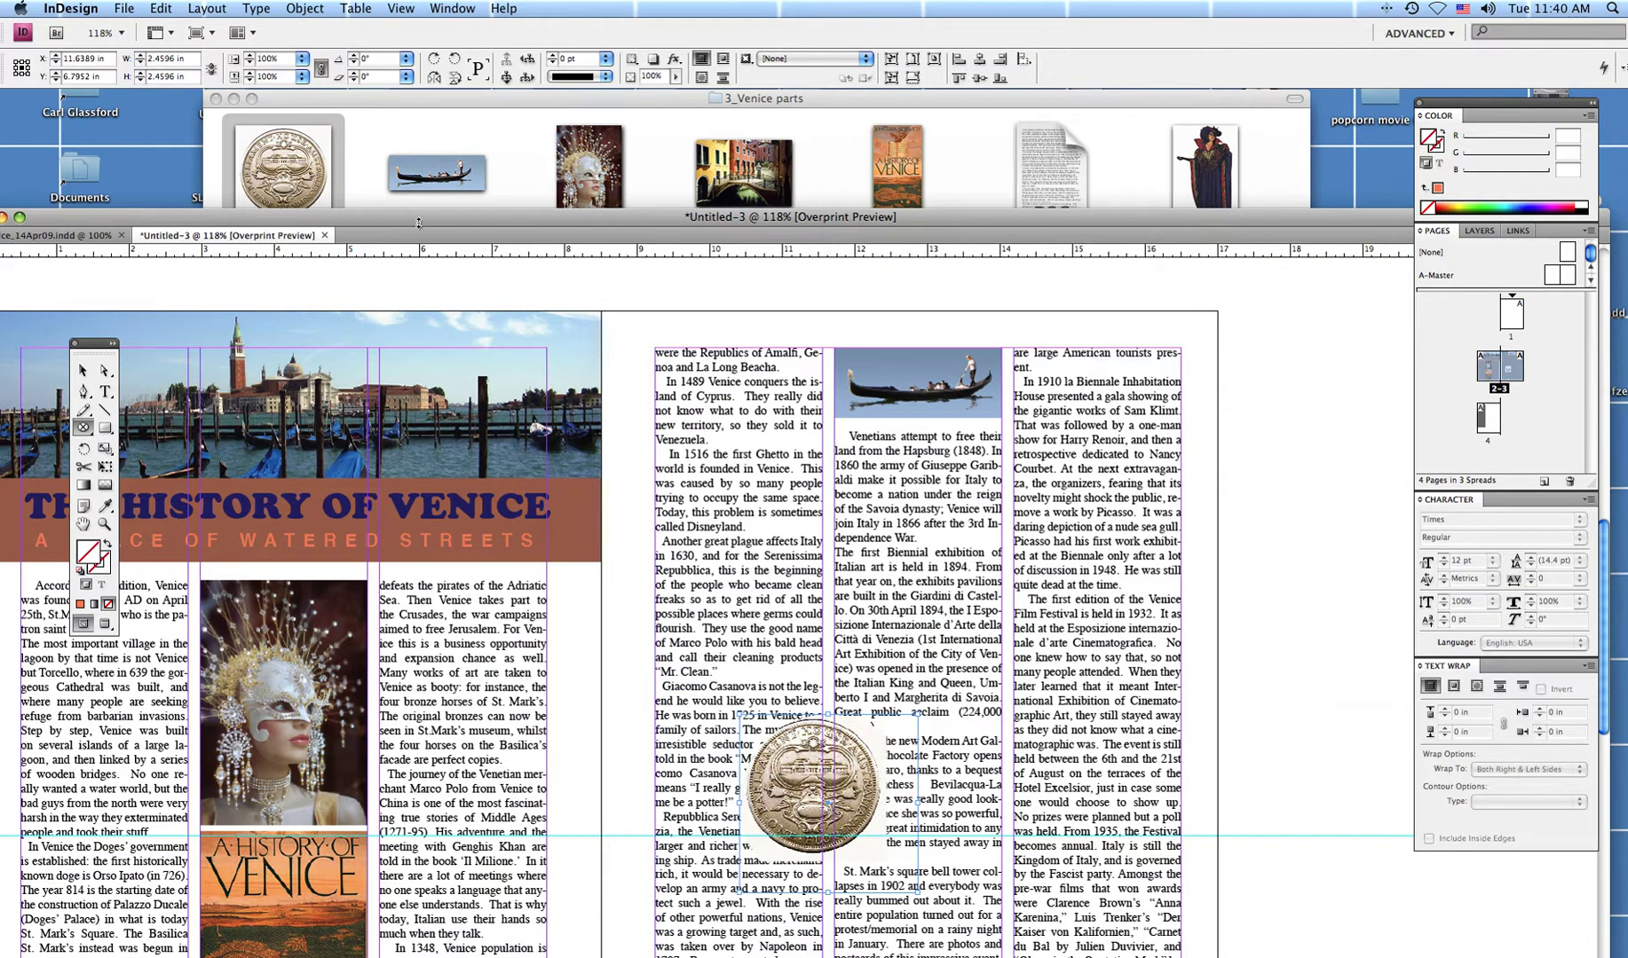
{"action": "left_click_drag", "start_coordinate": [415, 219], "coordinate": [435, 100]}
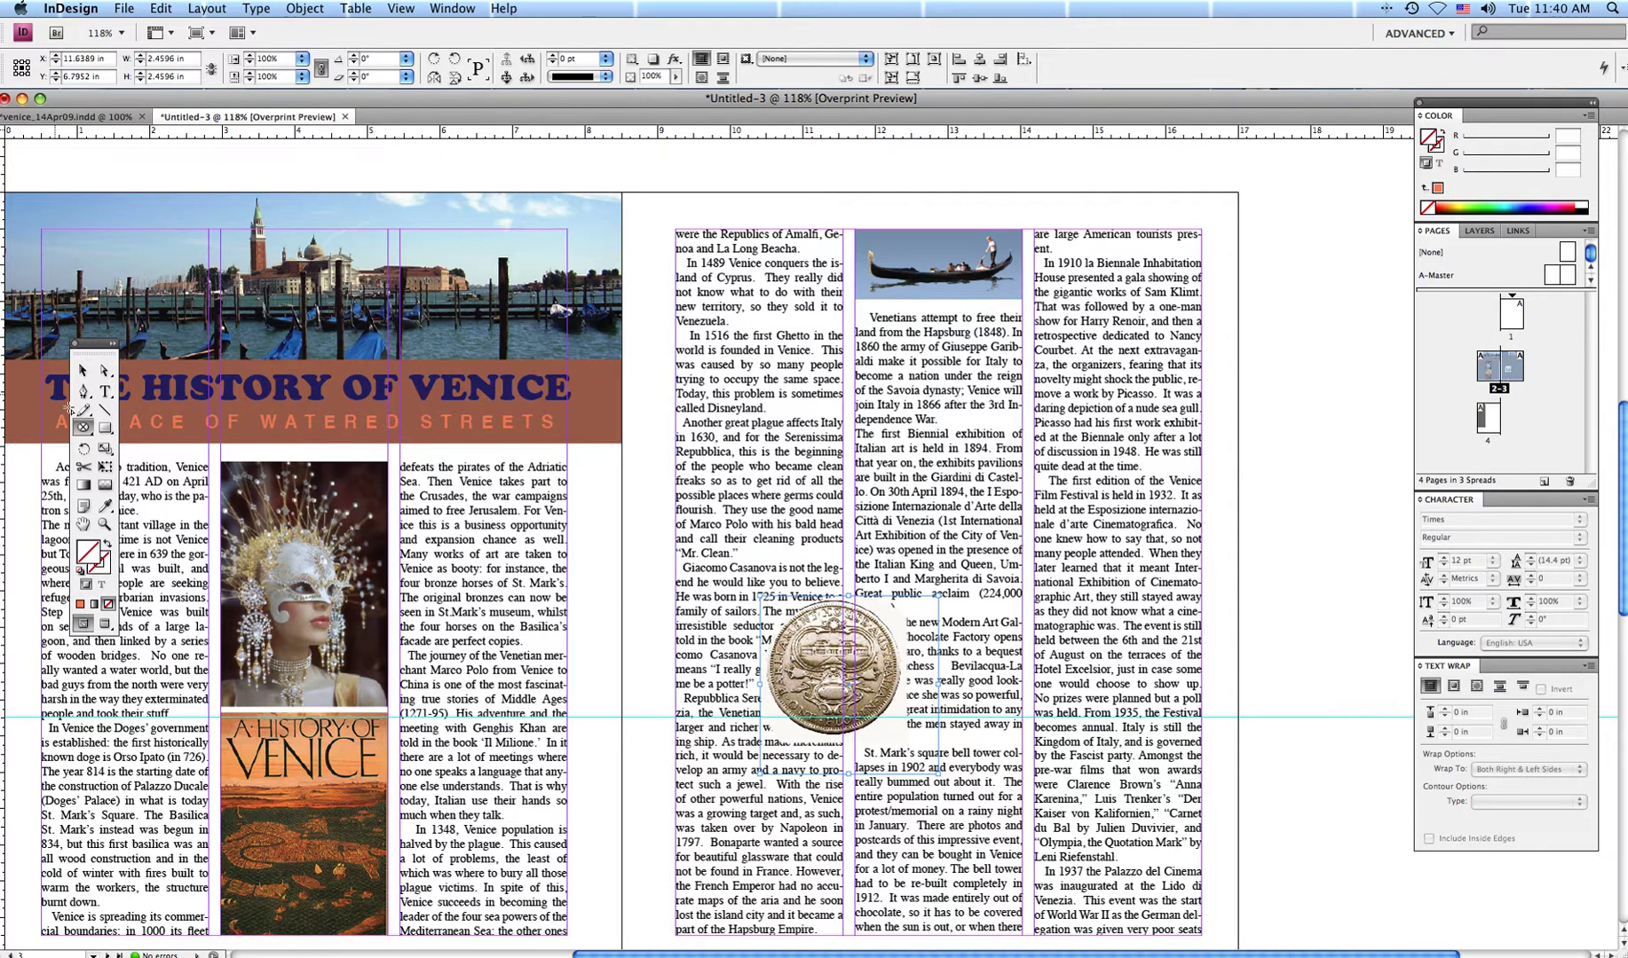
Shrink the coin's frame to about 2.04 in square and wrap the text around its object shape.
{"action": "left_click", "coordinate": [84, 371]}
{"action": "left_click_drag", "start_coordinate": [938, 773], "coordinate": [902, 739]}
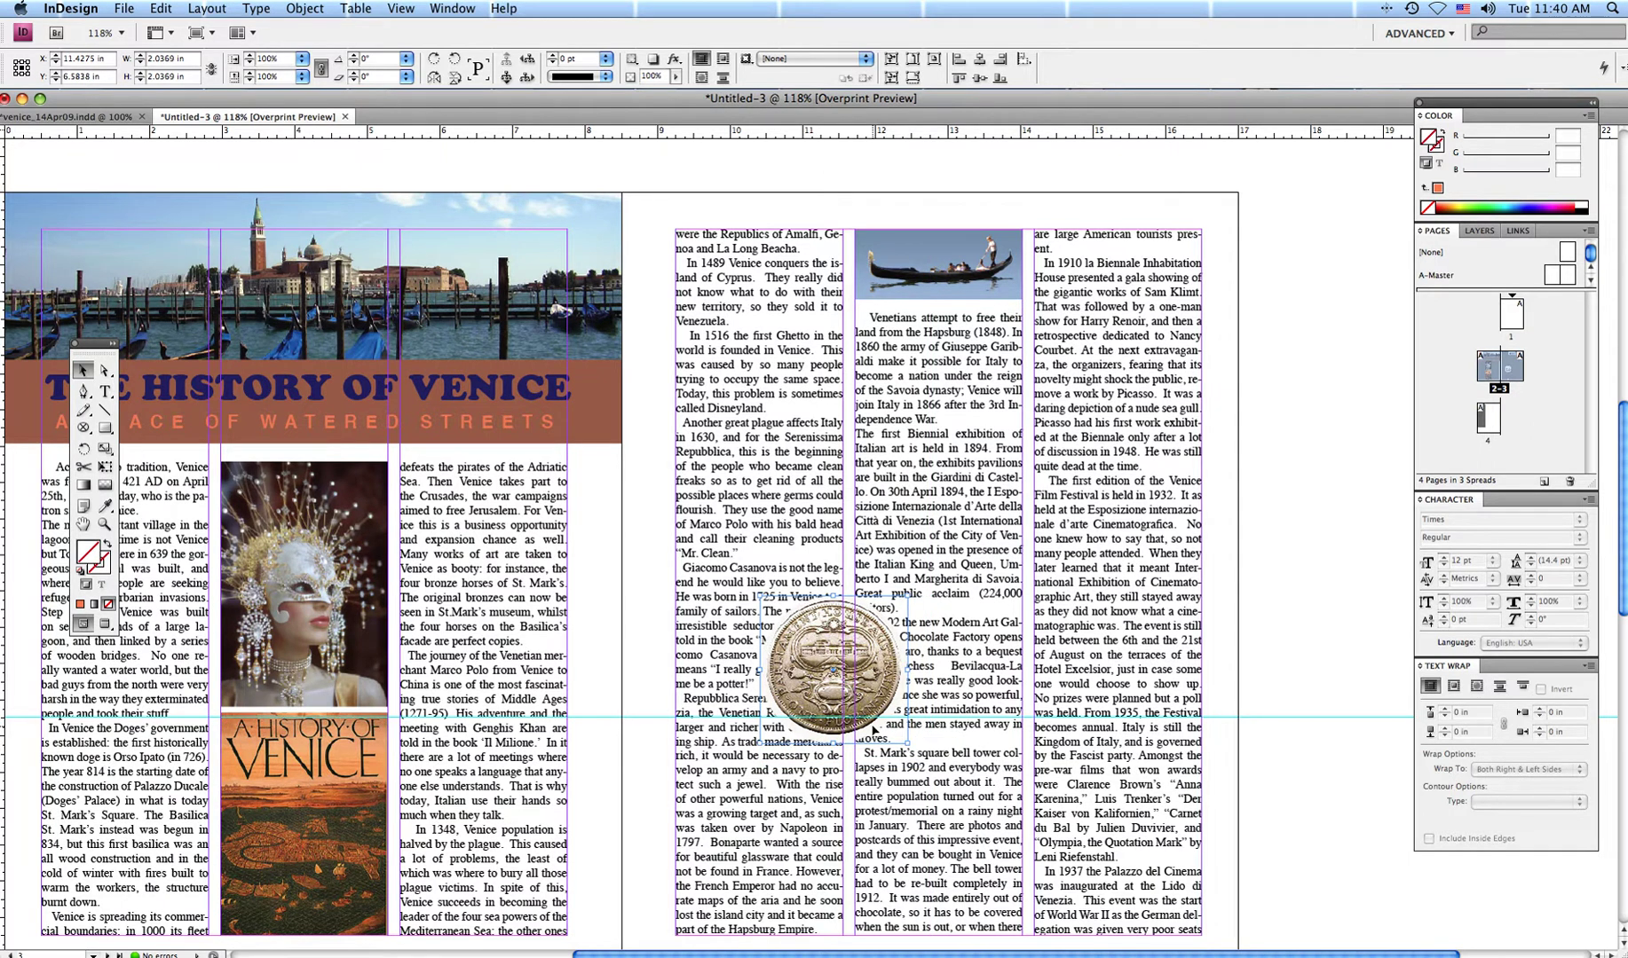
{"action": "left_click", "coordinate": [1477, 689]}
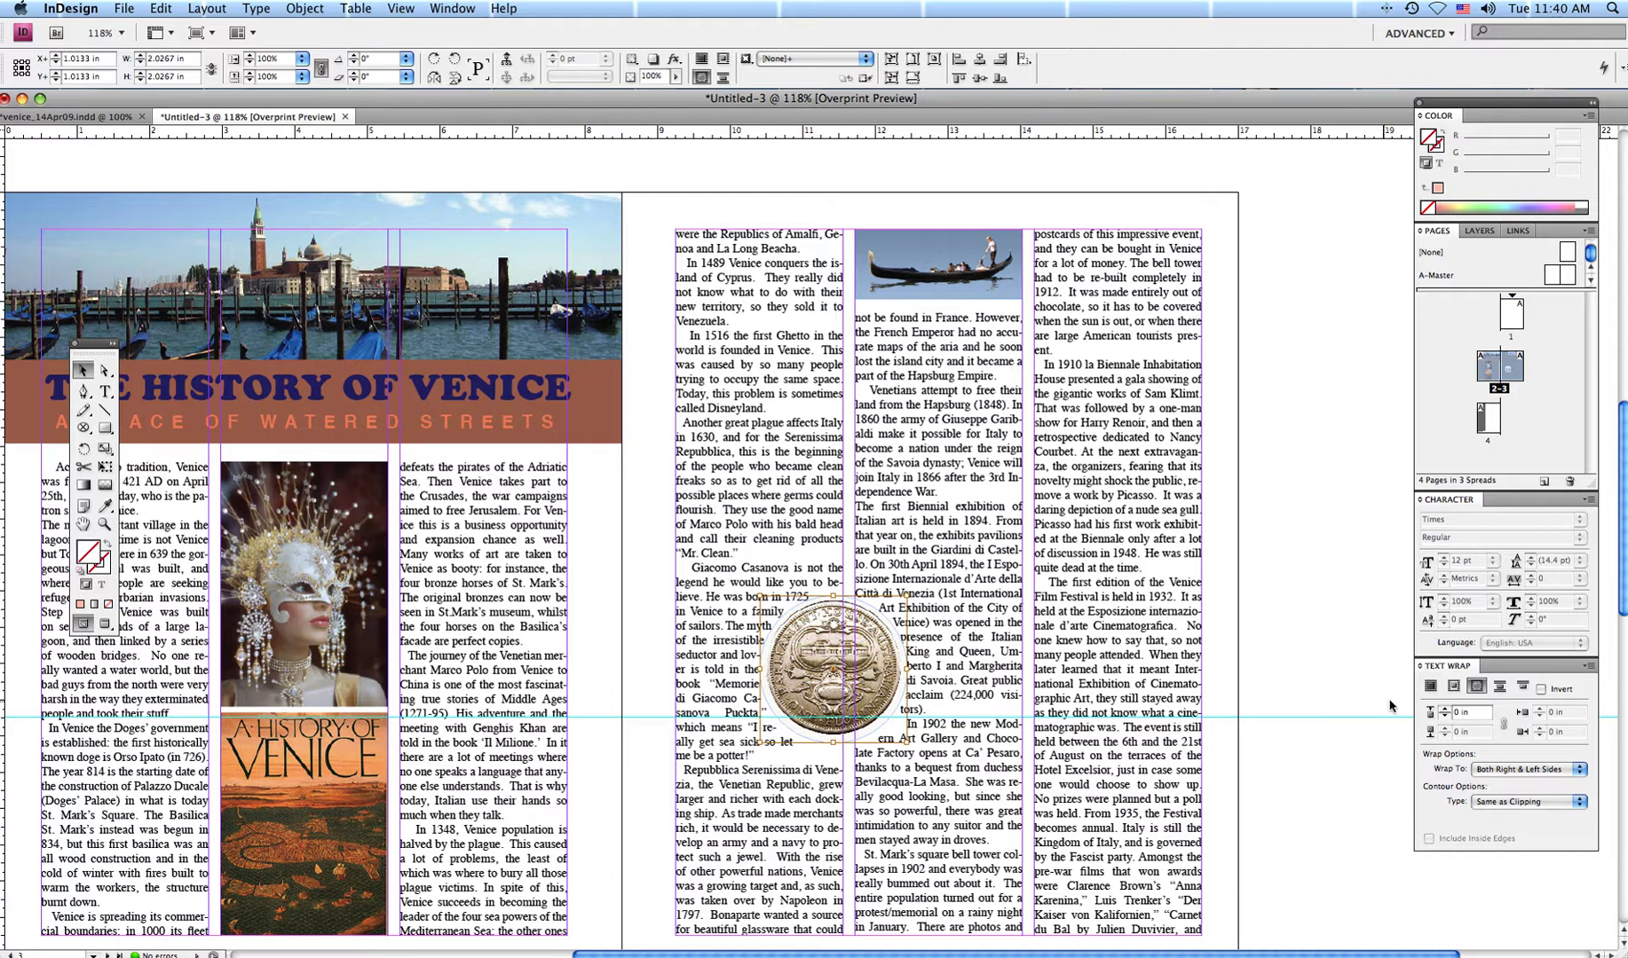
Try a Detect Edges clipping path on the coin image and cancel it.
{"action": "left_click", "coordinate": [304, 11]}
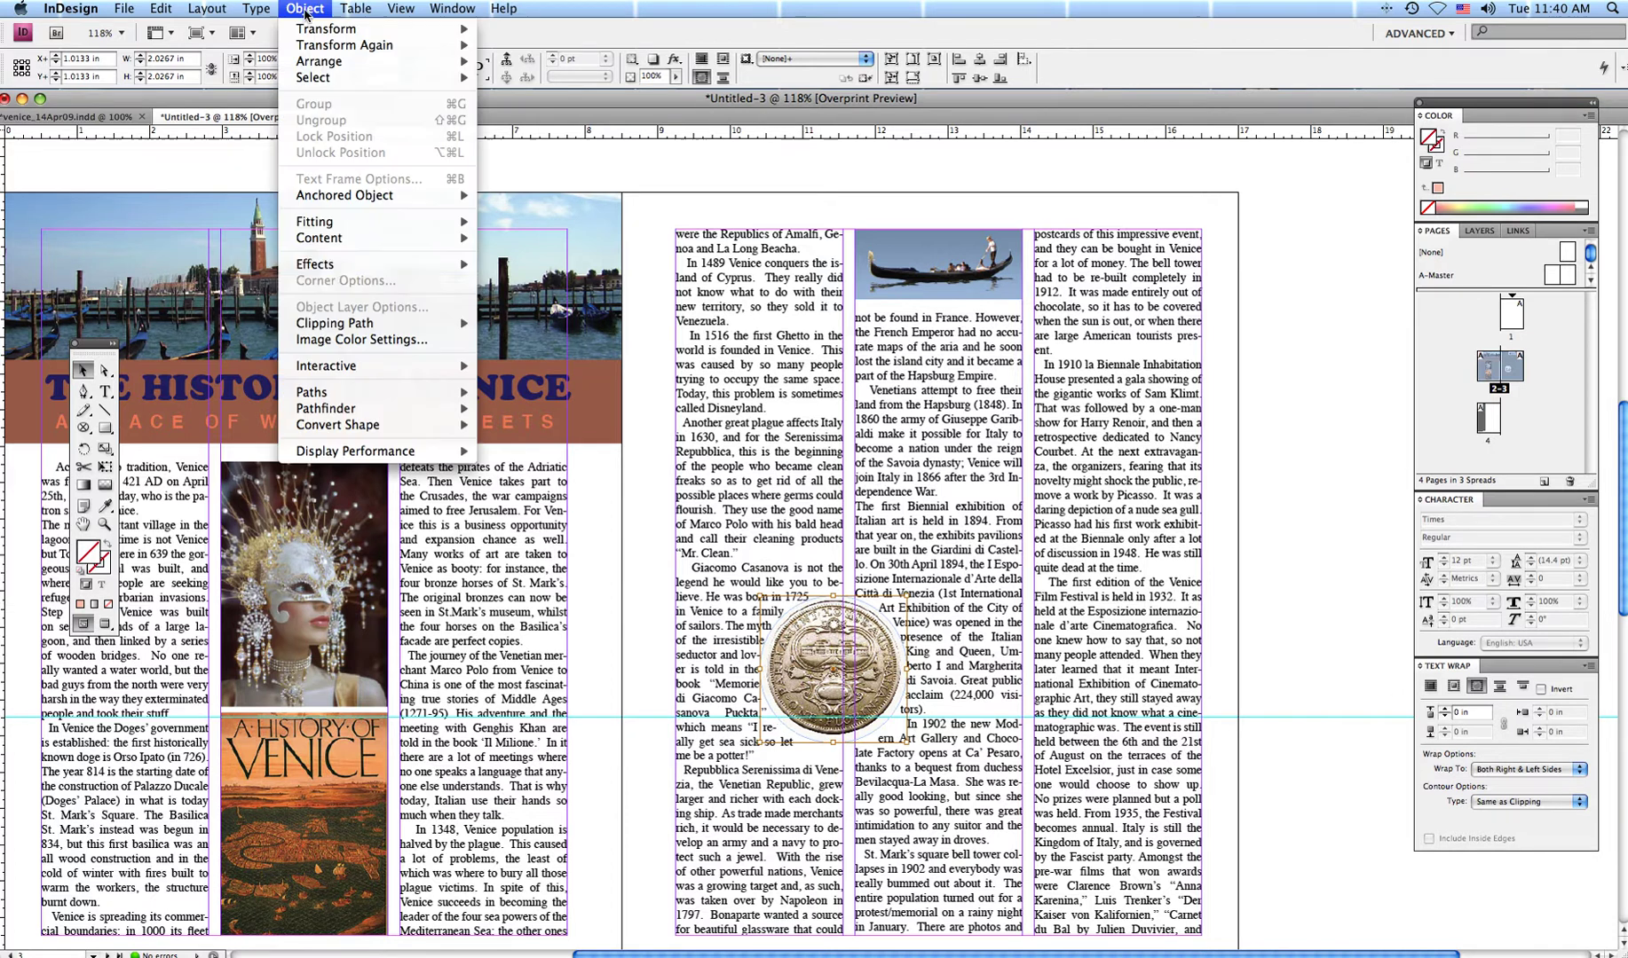
{"action": "mouse_move", "coordinate": [343, 323]}
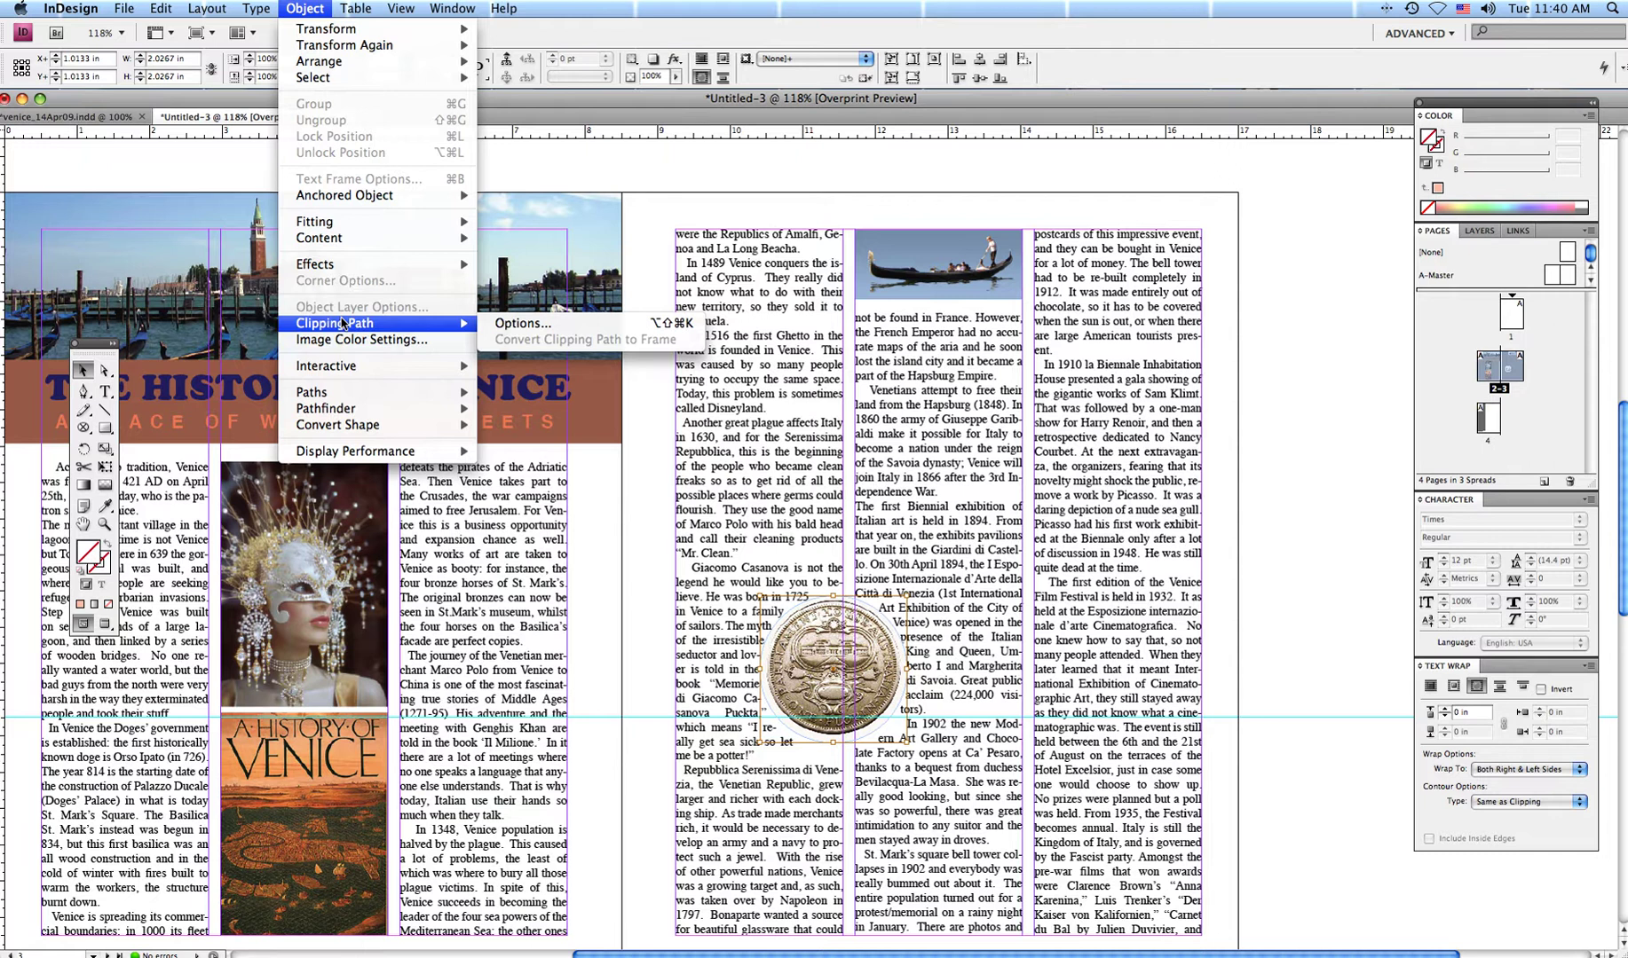
{"action": "left_click", "coordinate": [515, 323]}
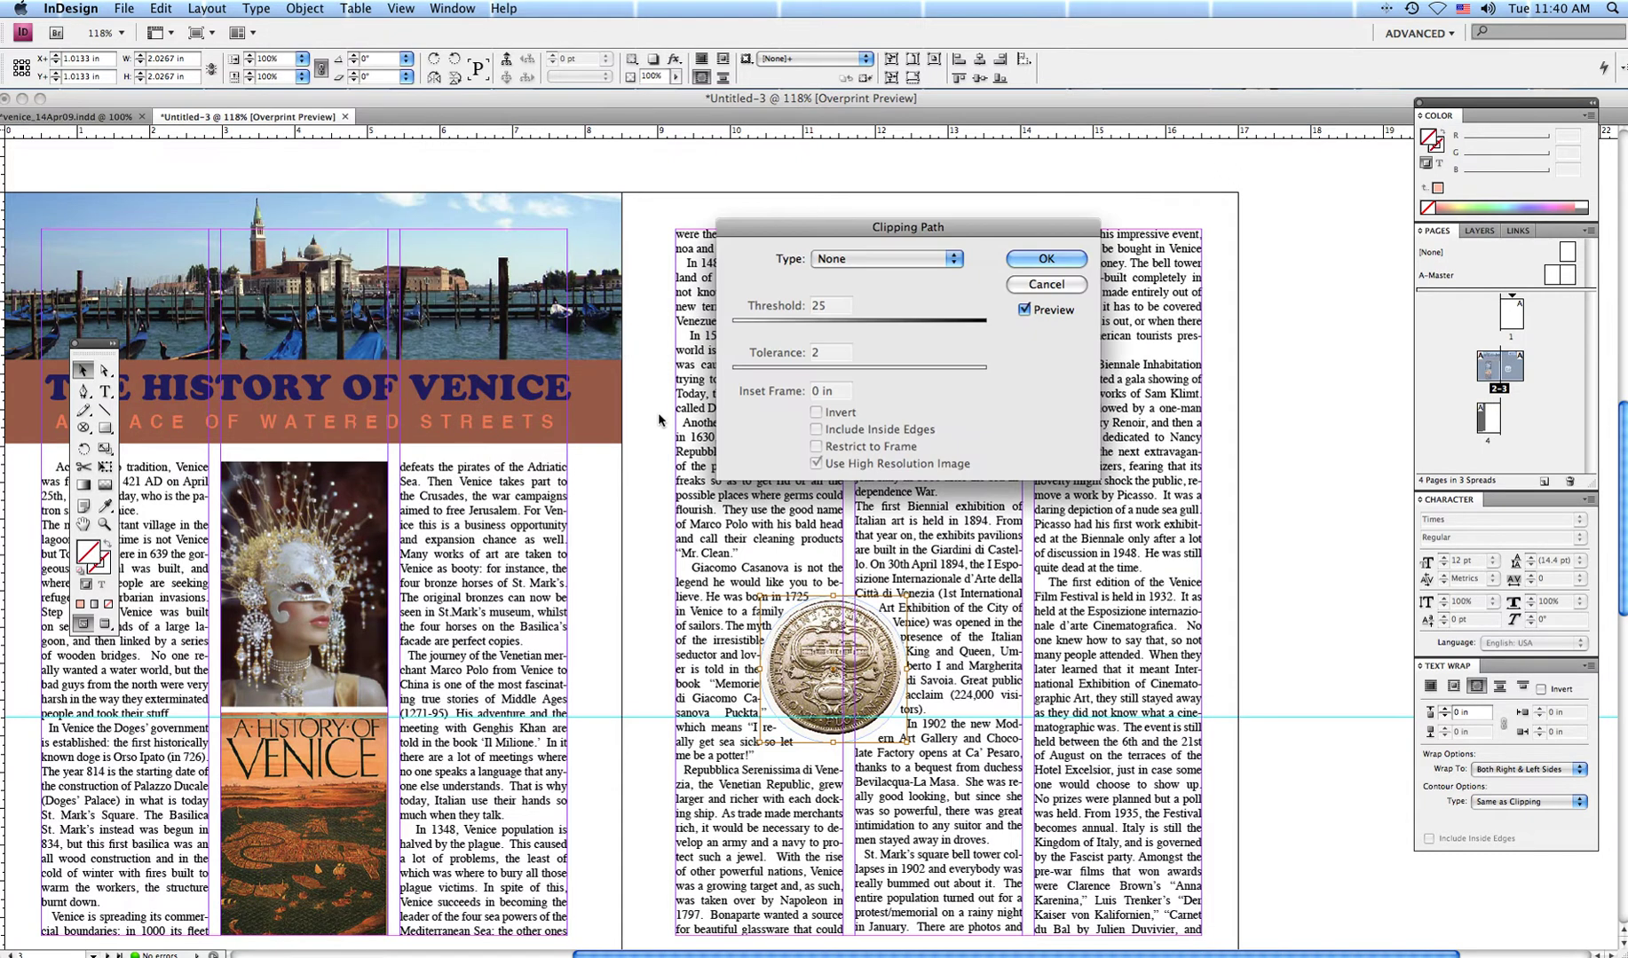
{"action": "left_click", "coordinate": [955, 259]}
{"action": "left_click", "coordinate": [929, 277]}
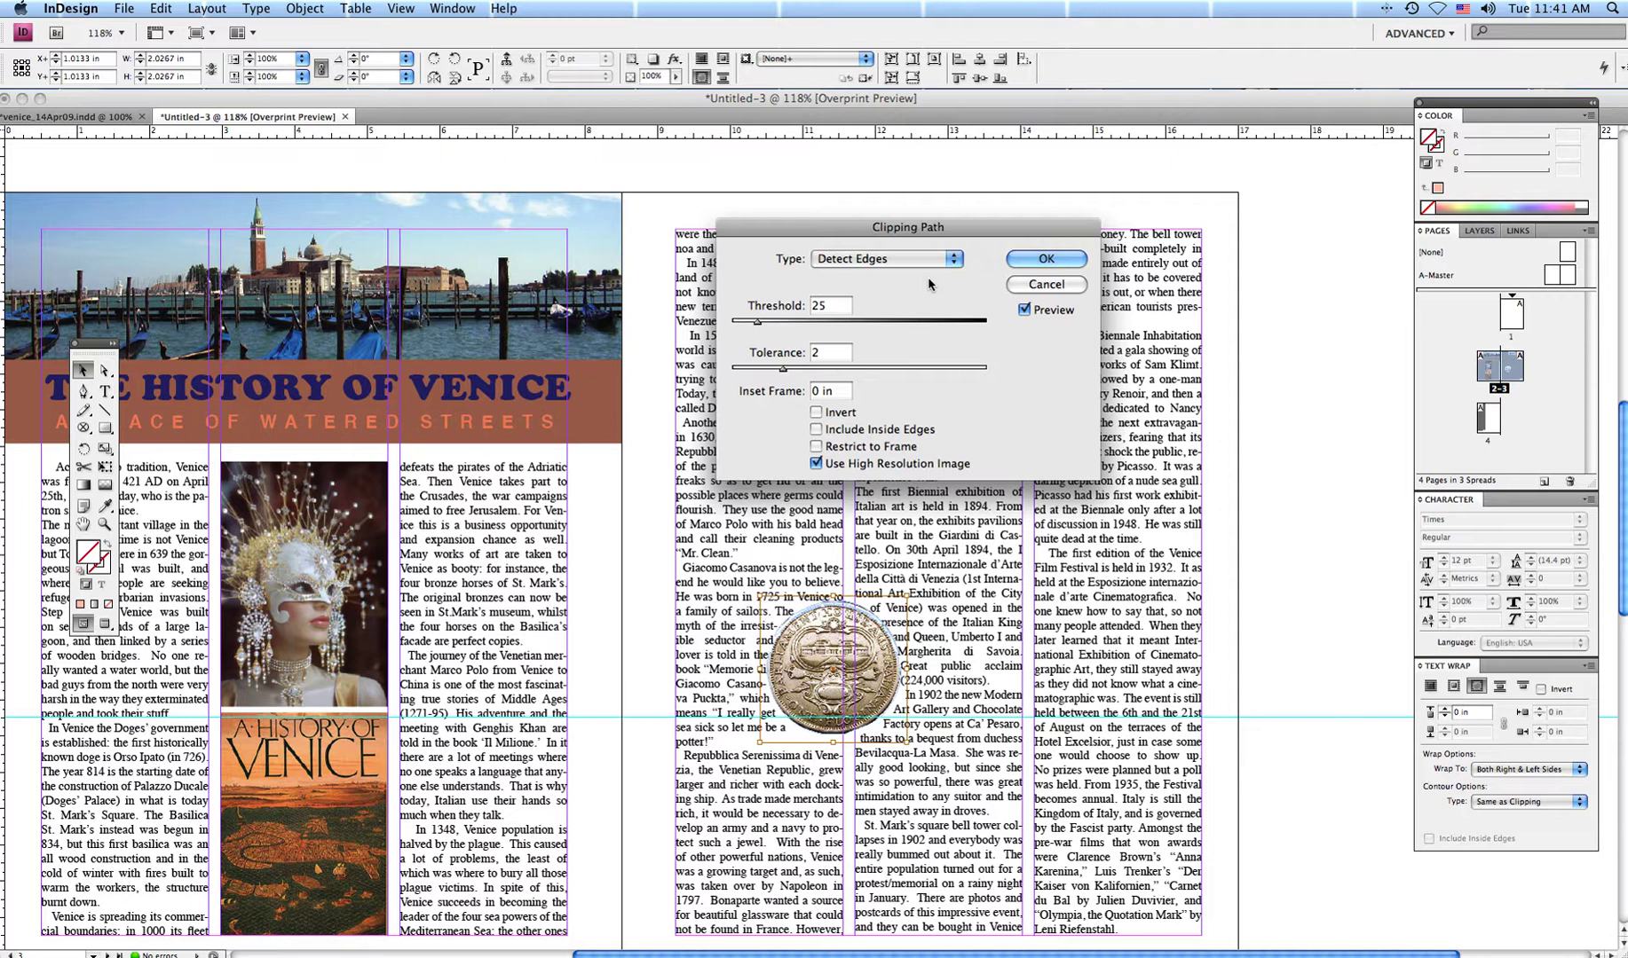
{"action": "left_click", "coordinate": [1032, 288]}
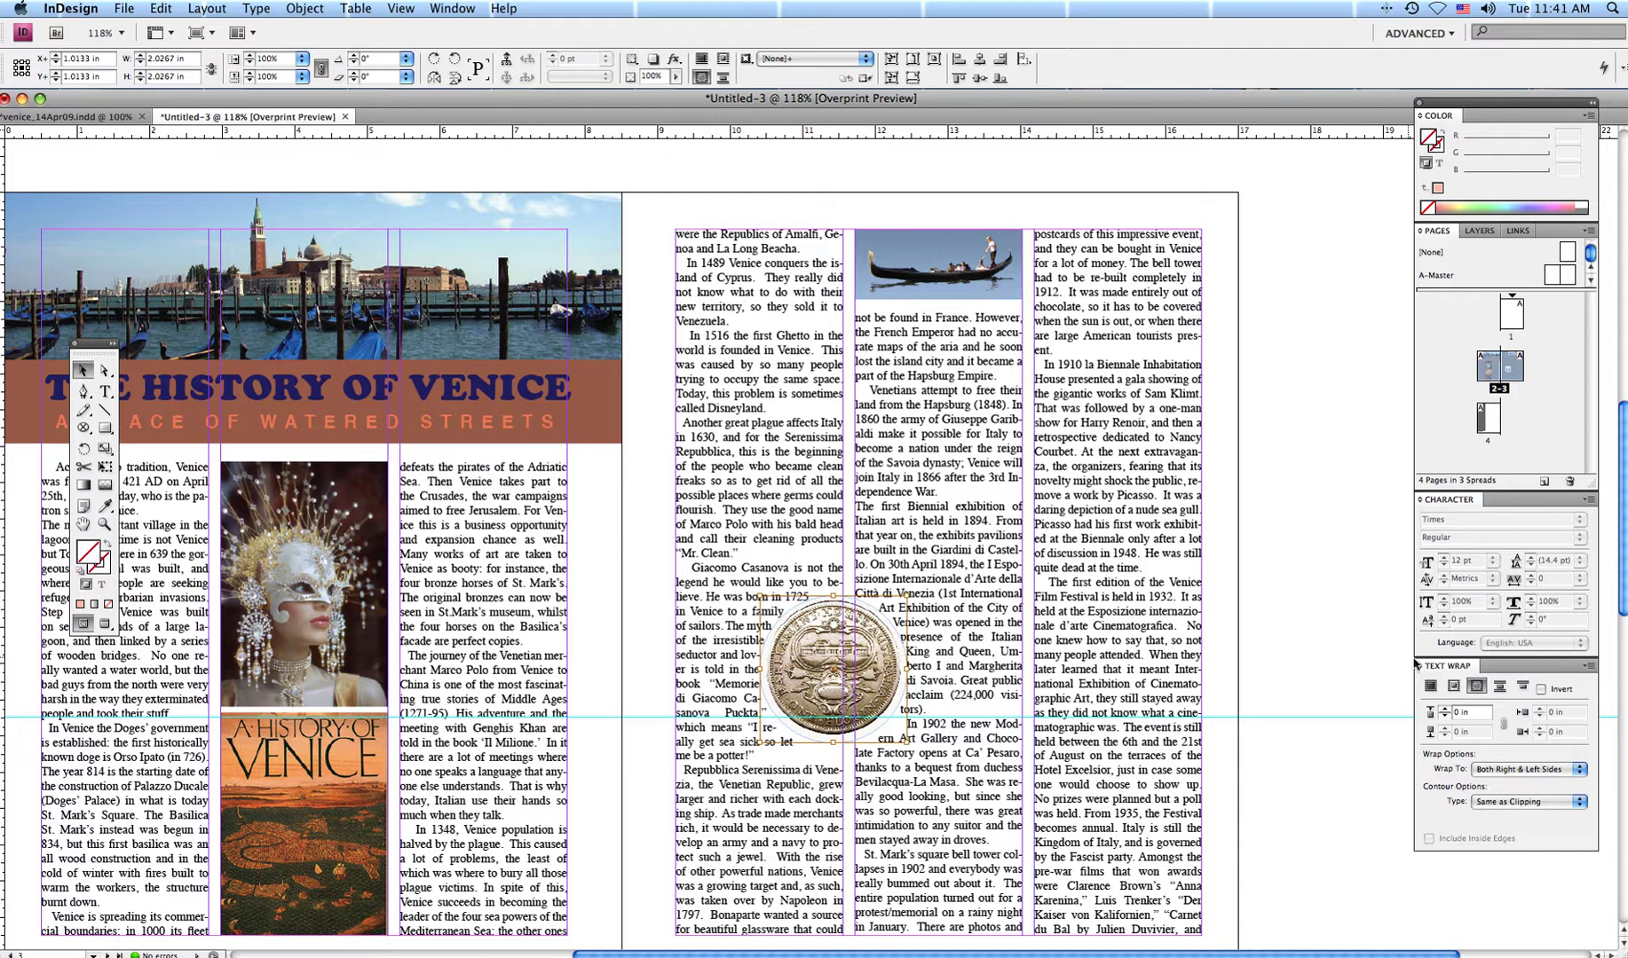
Try a 0.1875 in text wrap offset around the coin and reset it to 0 in.
{"action": "left_click", "coordinate": [1445, 709]}
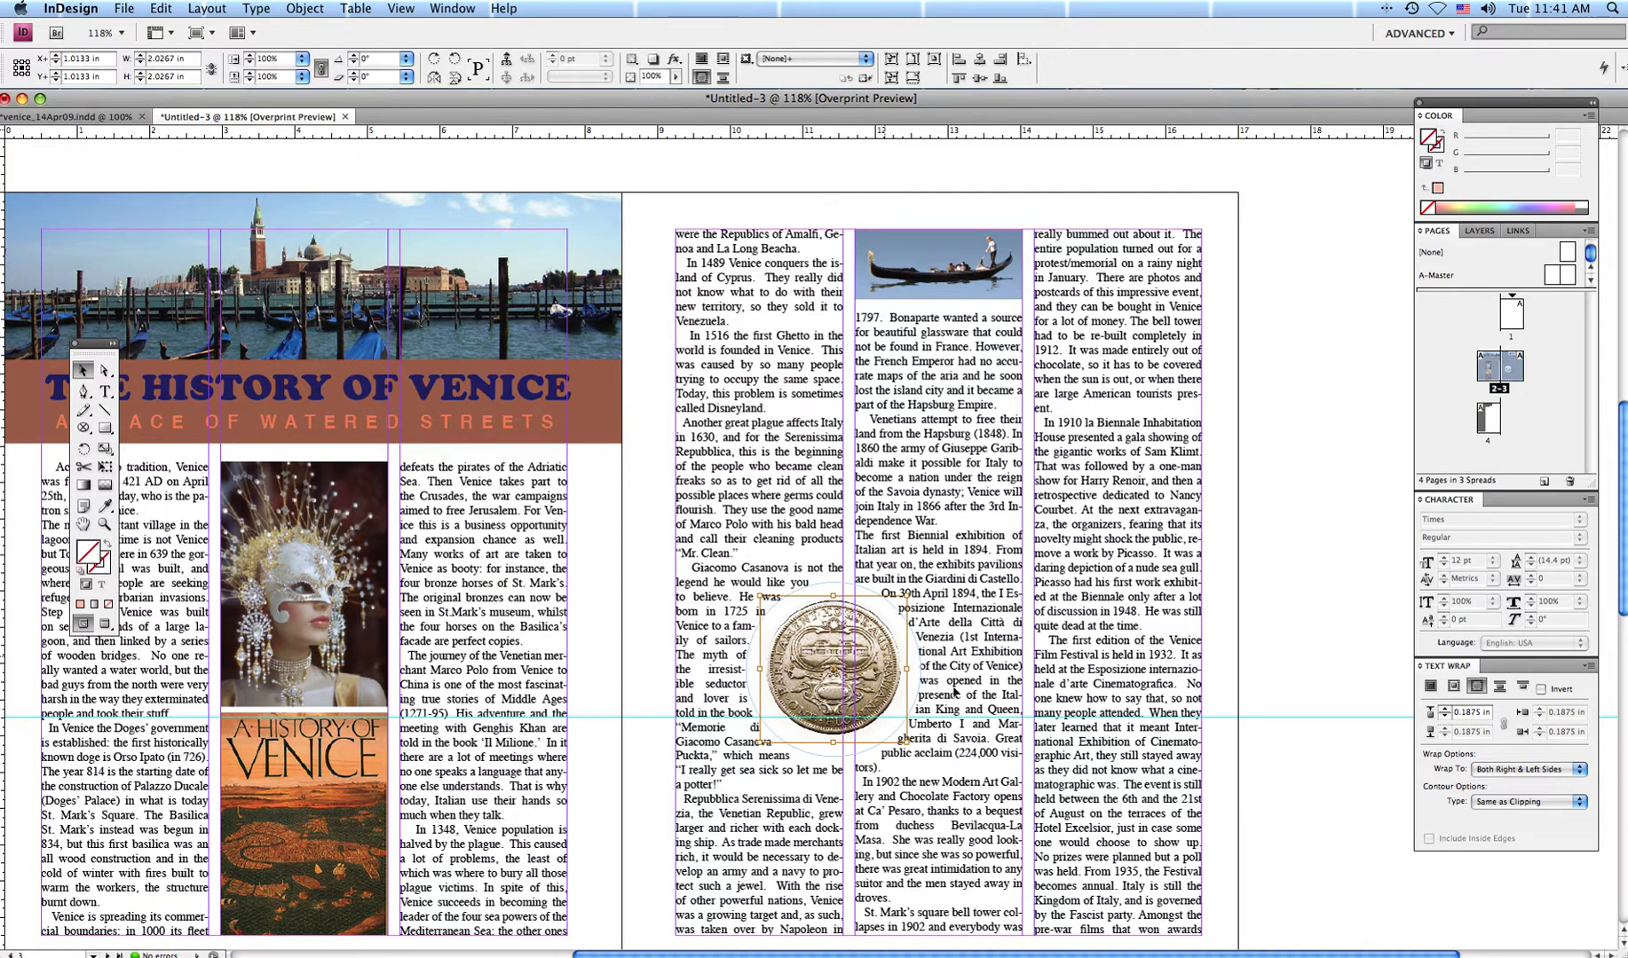
{"action": "left_click", "coordinate": [619, 642]}
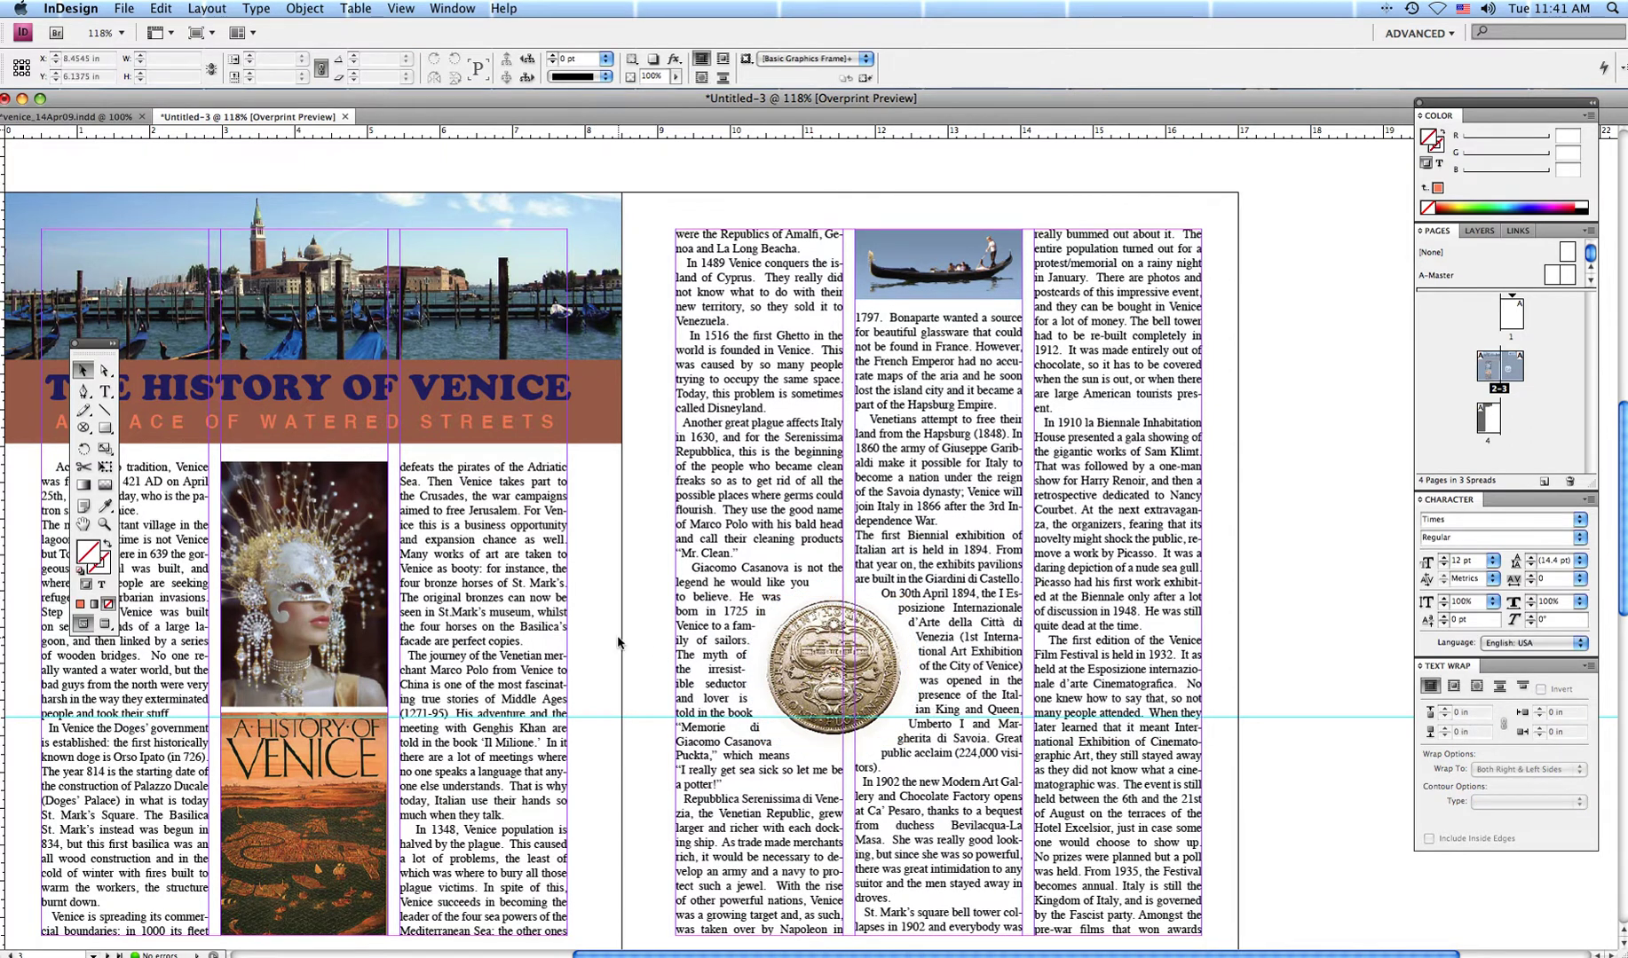
{"action": "left_click", "coordinate": [808, 686]}
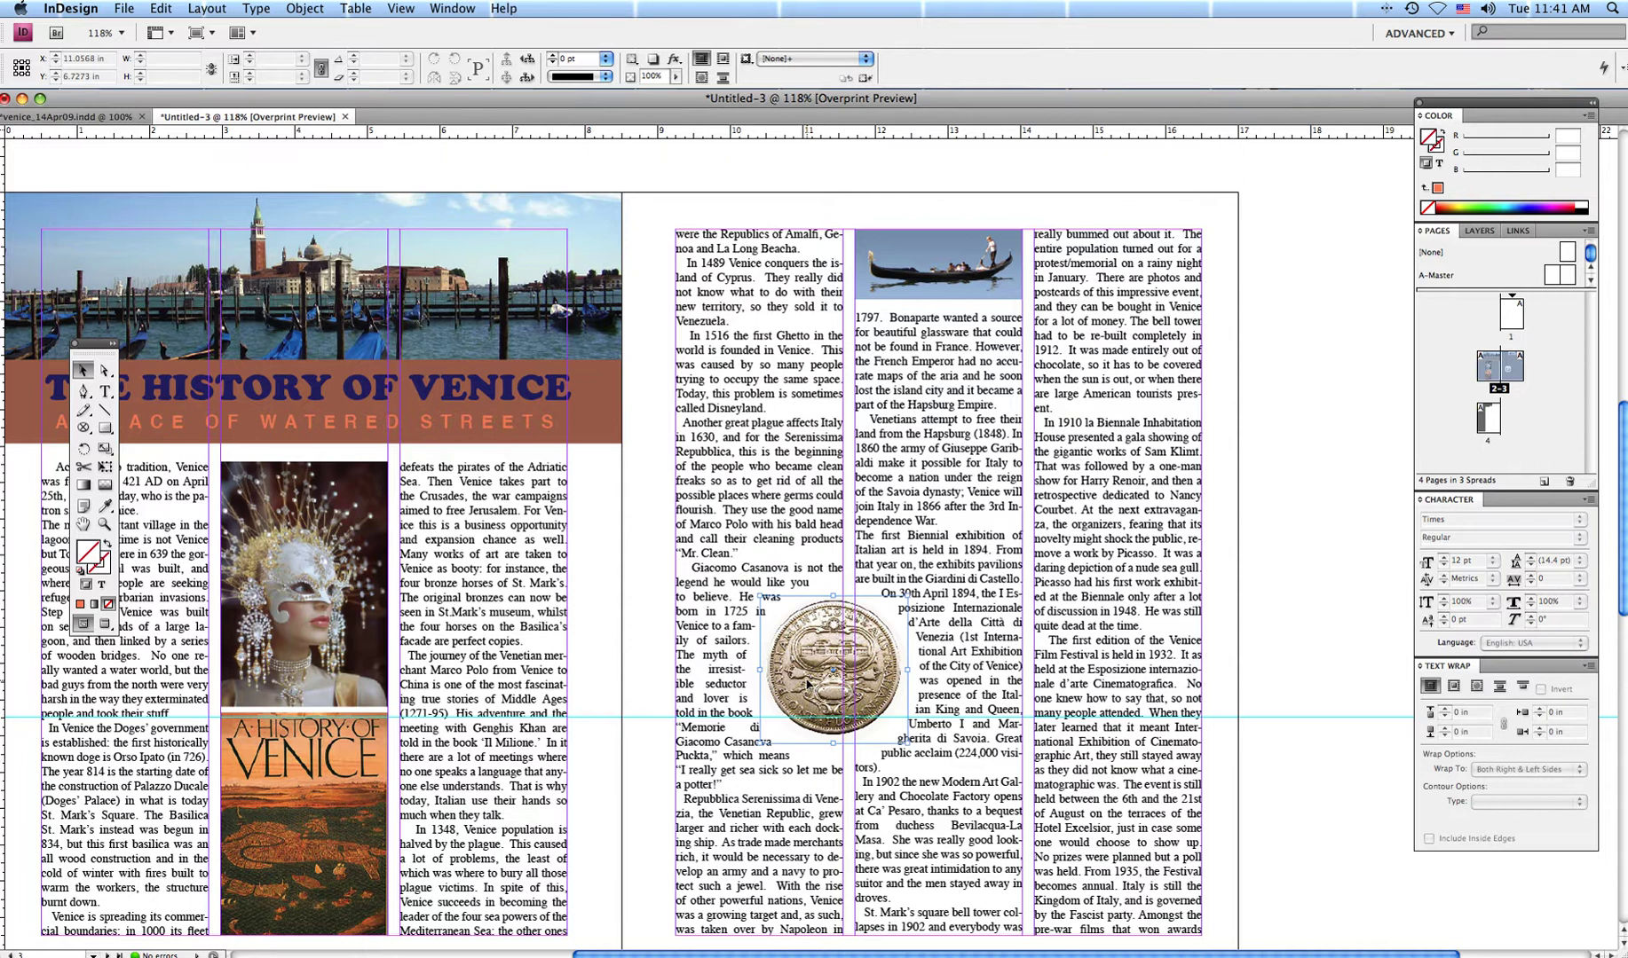
{"action": "left_click", "coordinate": [1444, 718]}
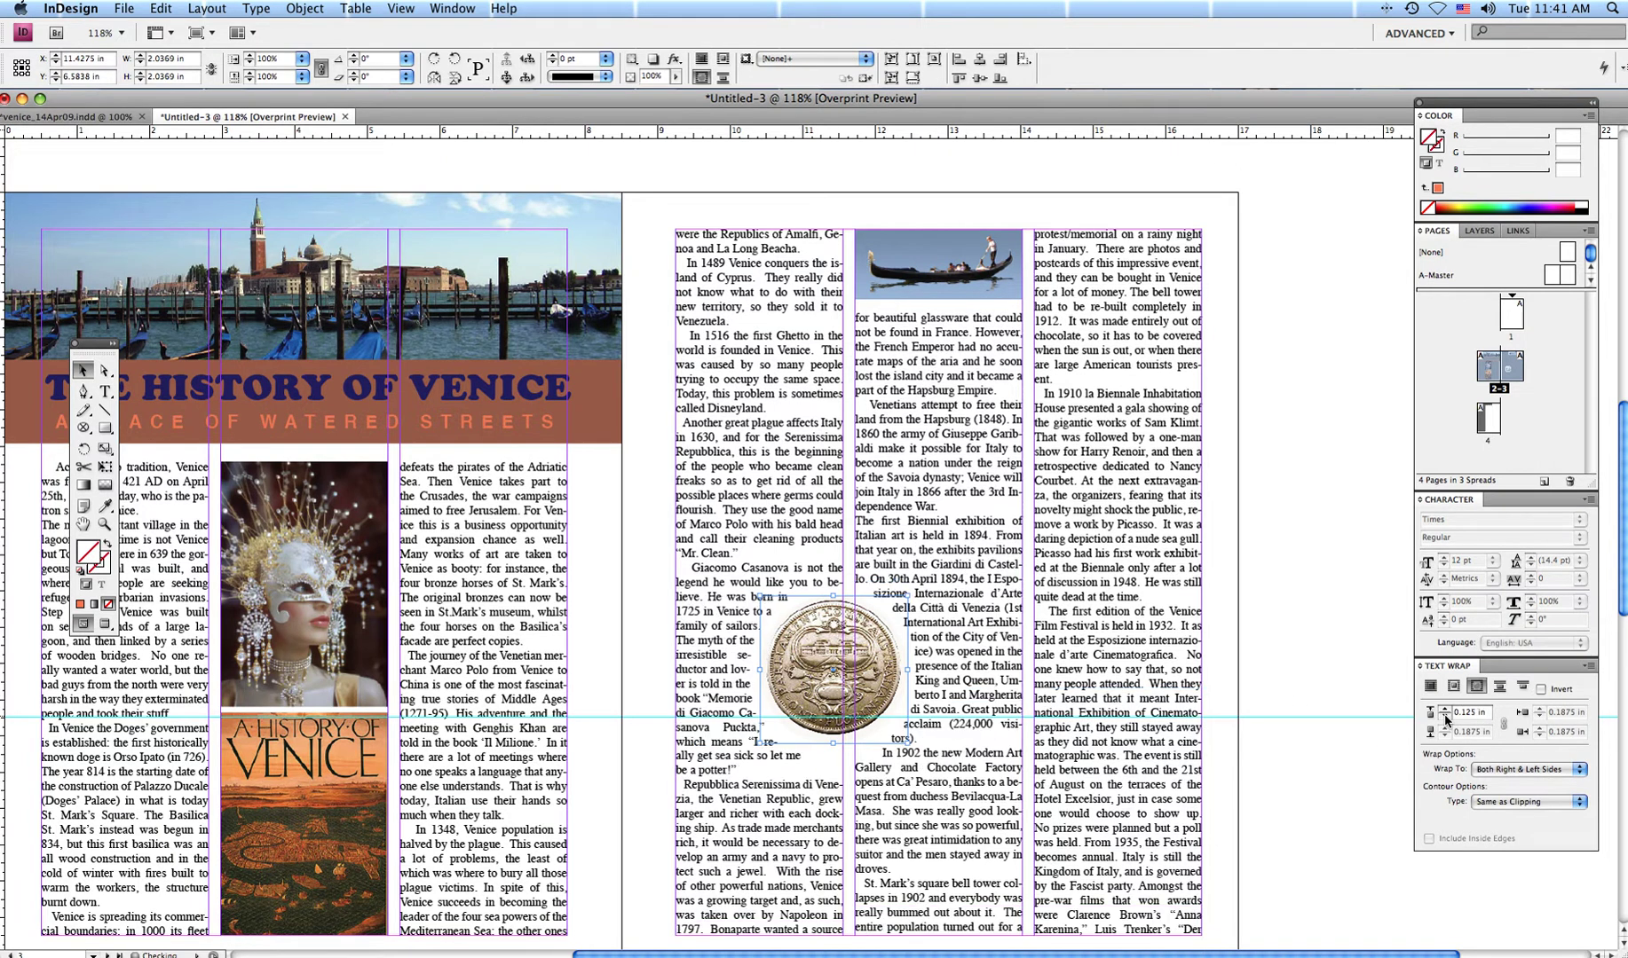
{"action": "left_click", "coordinate": [1445, 718]}
{"action": "left_click", "coordinate": [1444, 717]}
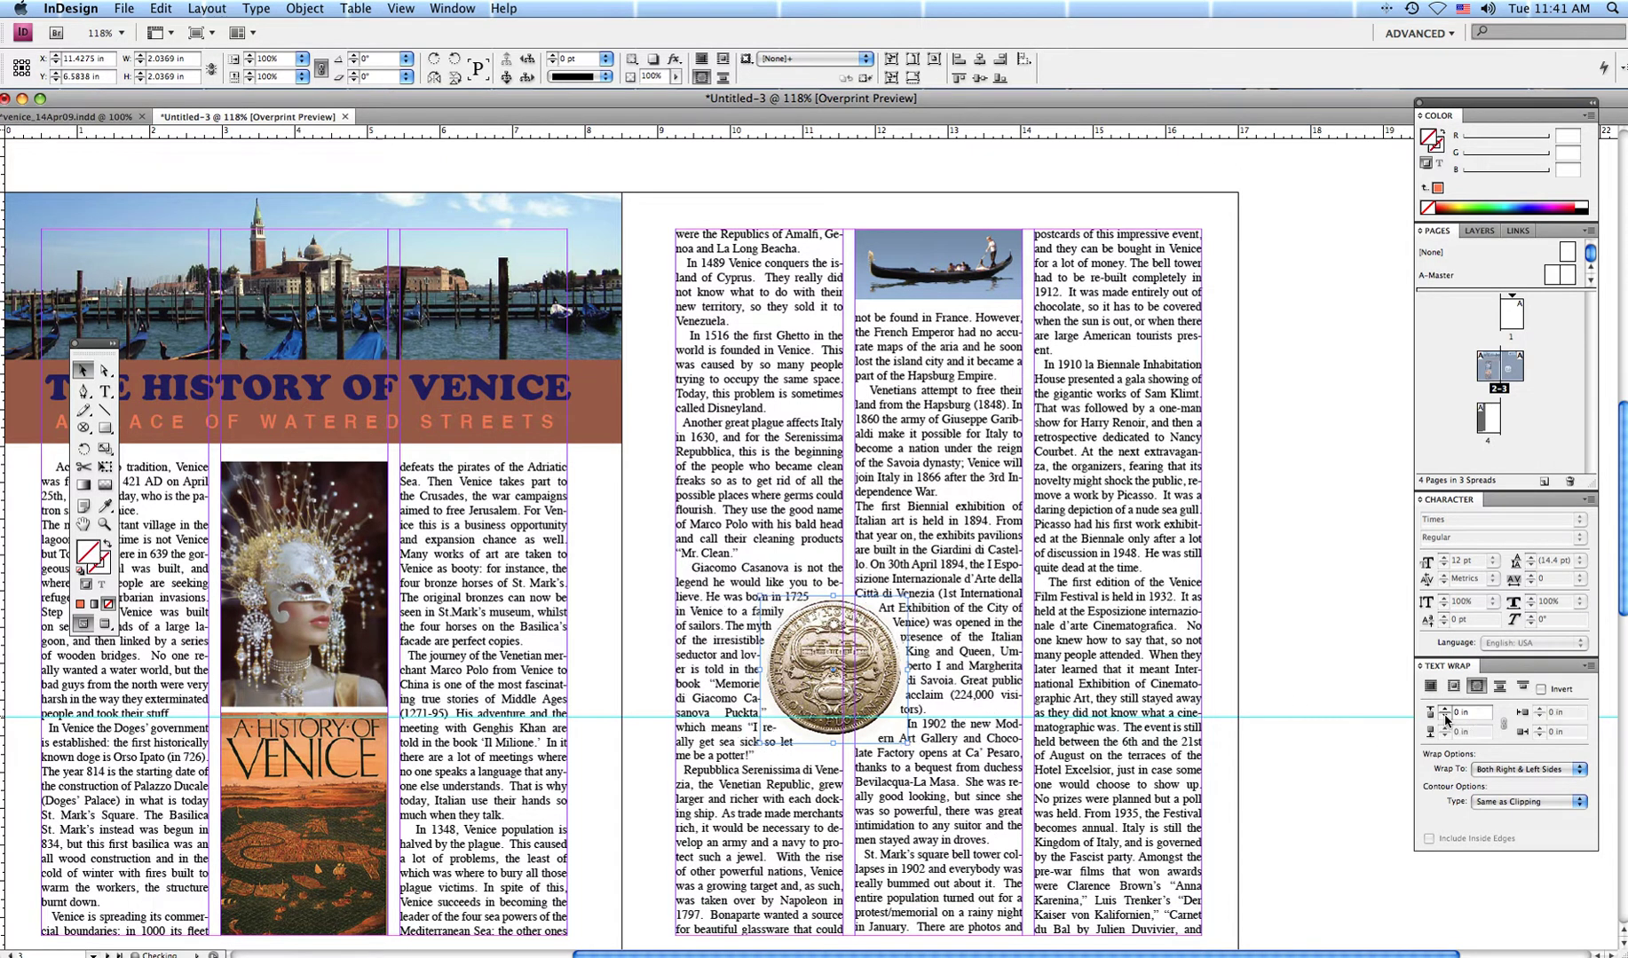
{"action": "left_click", "coordinate": [617, 717]}
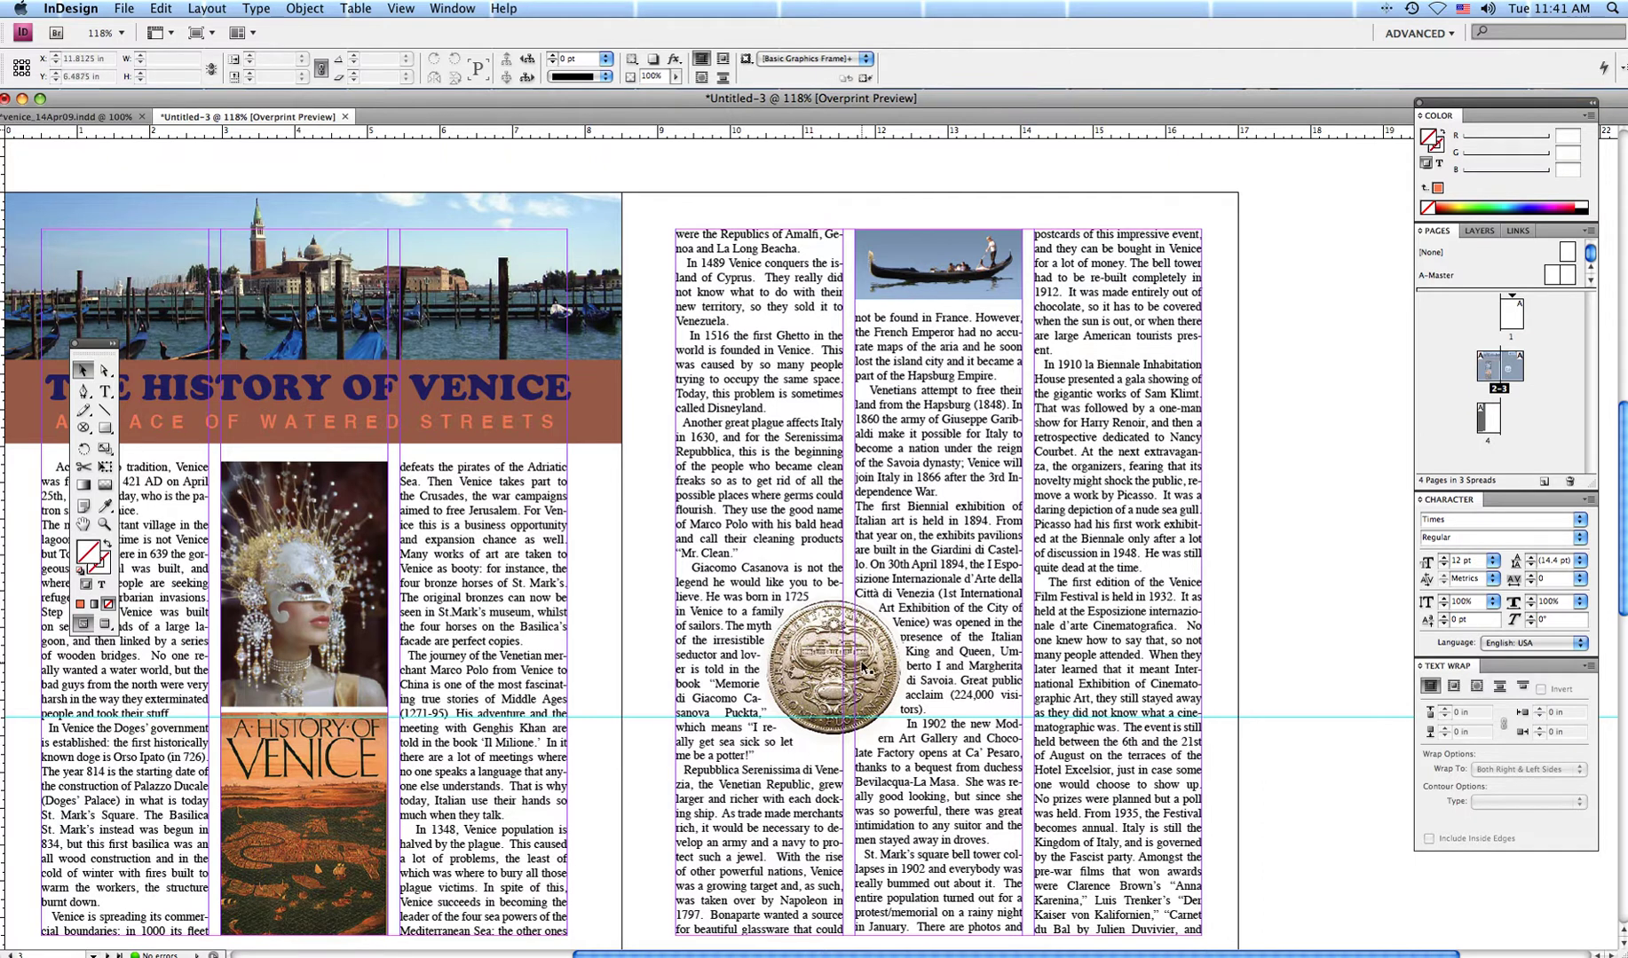
Centre the coin over the gutter between the right page's first two text columns, also trying it inside the first column.
{"action": "left_click", "coordinate": [865, 671]}
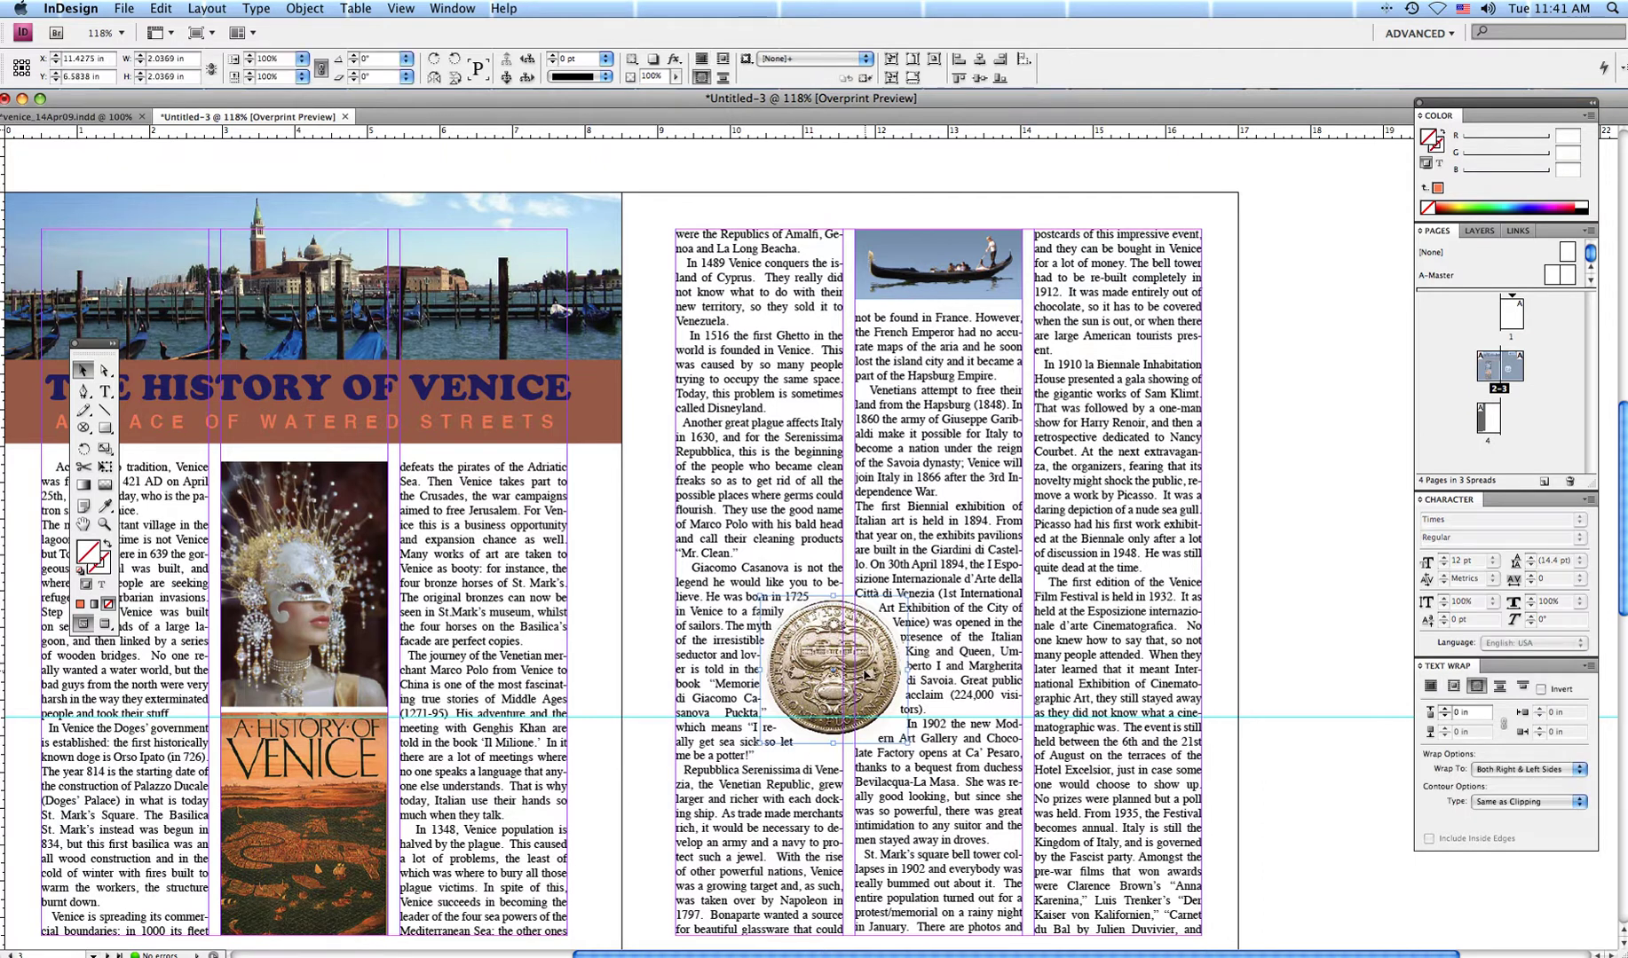
{"action": "left_click_drag", "start_coordinate": [835, 625], "coordinate": [850, 605]}
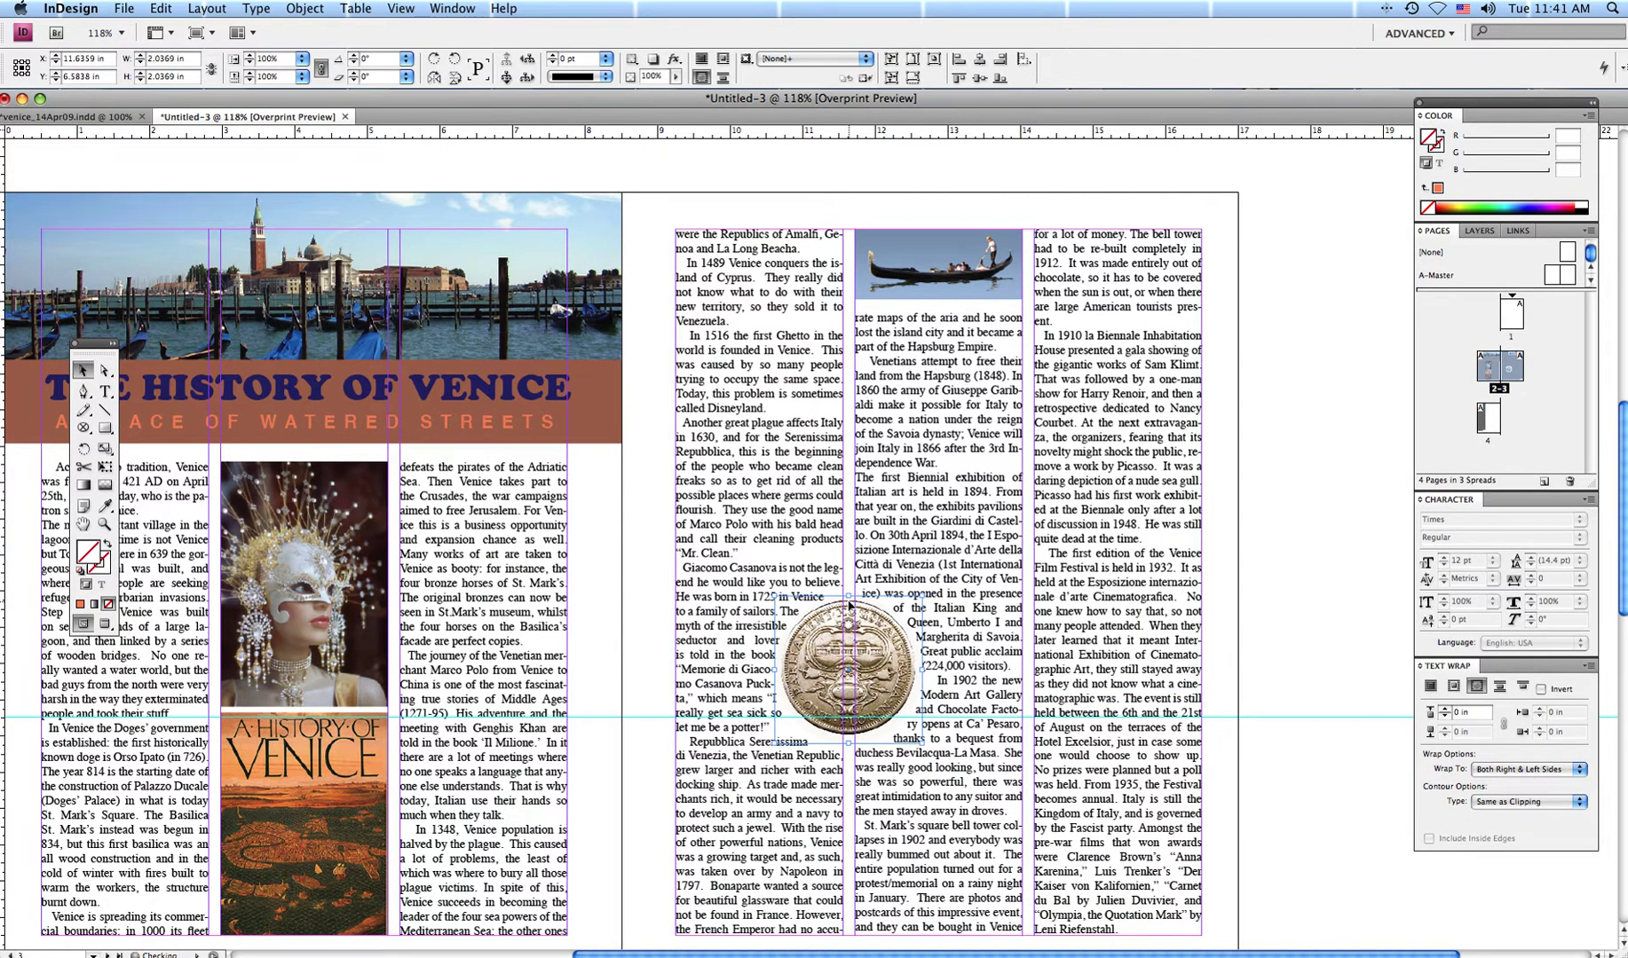
{"action": "left_click", "coordinate": [616, 647]}
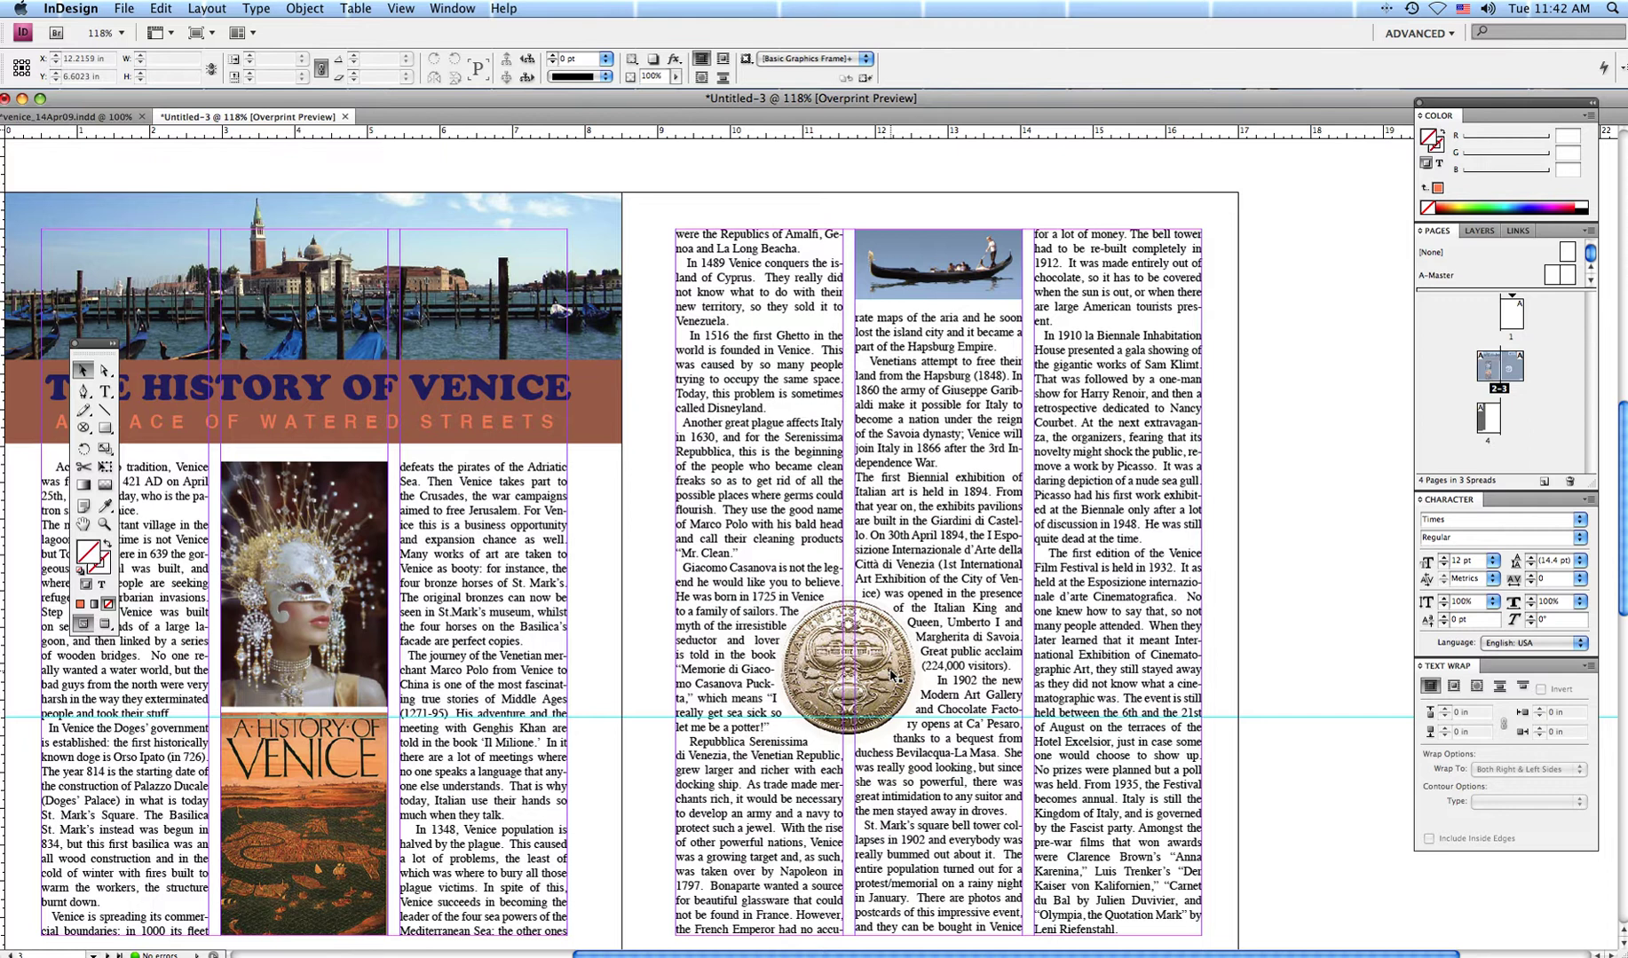
{"action": "left_click_drag", "start_coordinate": [893, 676], "coordinate": [792, 672]}
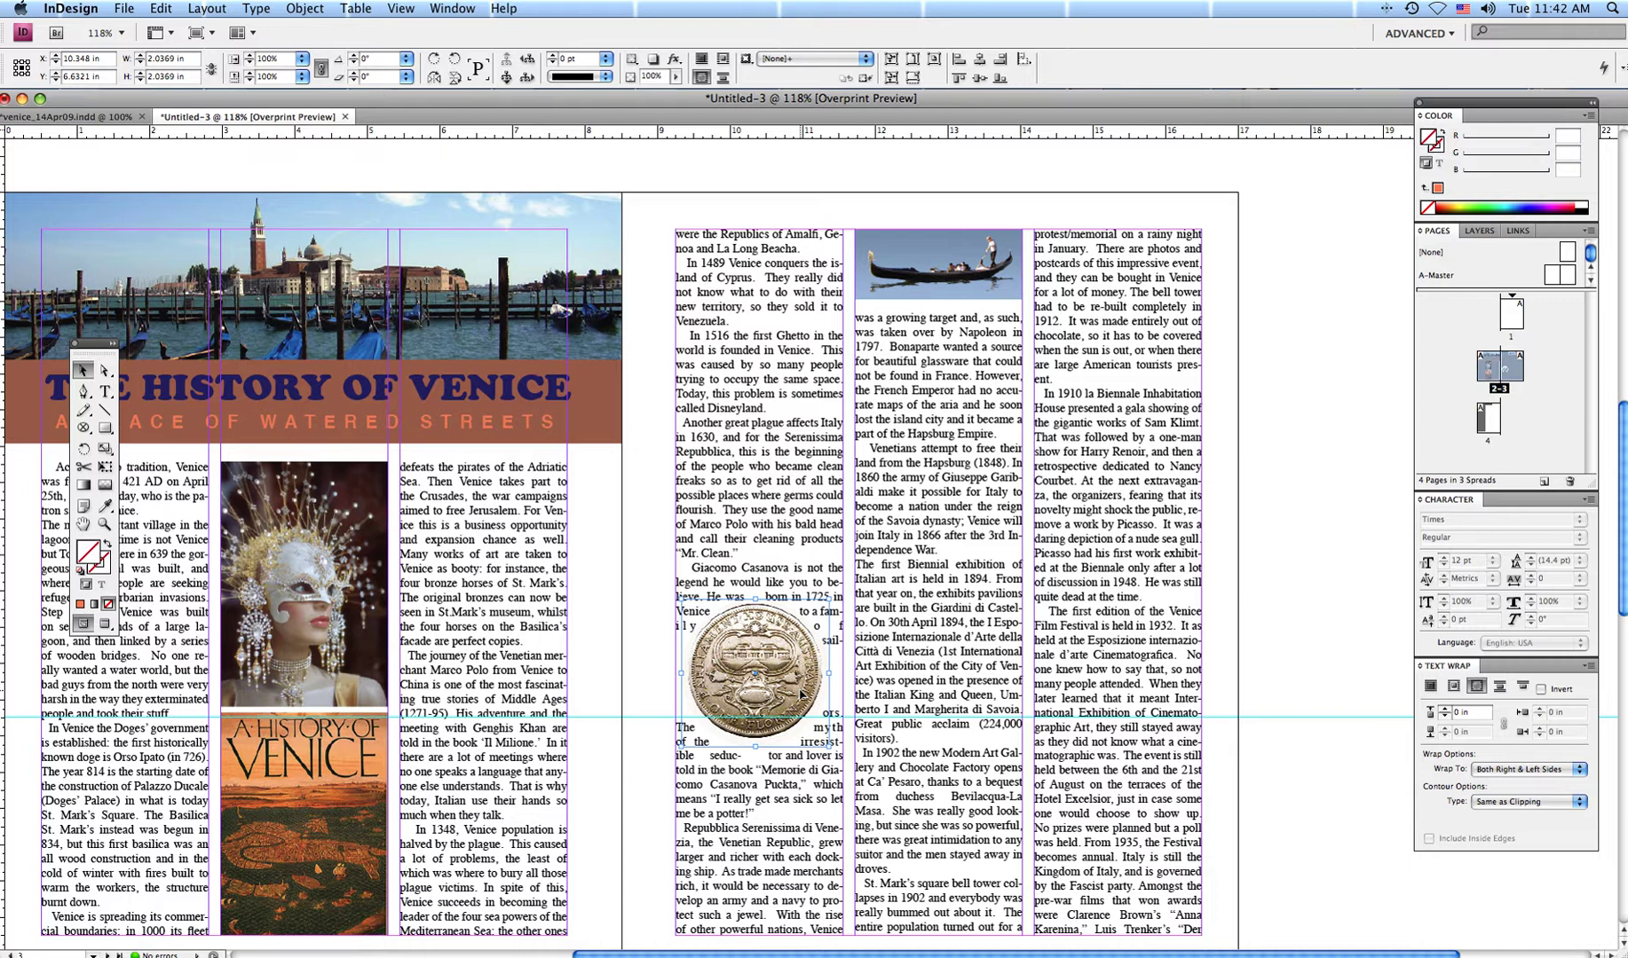
{"action": "left_click_drag", "start_coordinate": [801, 696], "coordinate": [895, 693]}
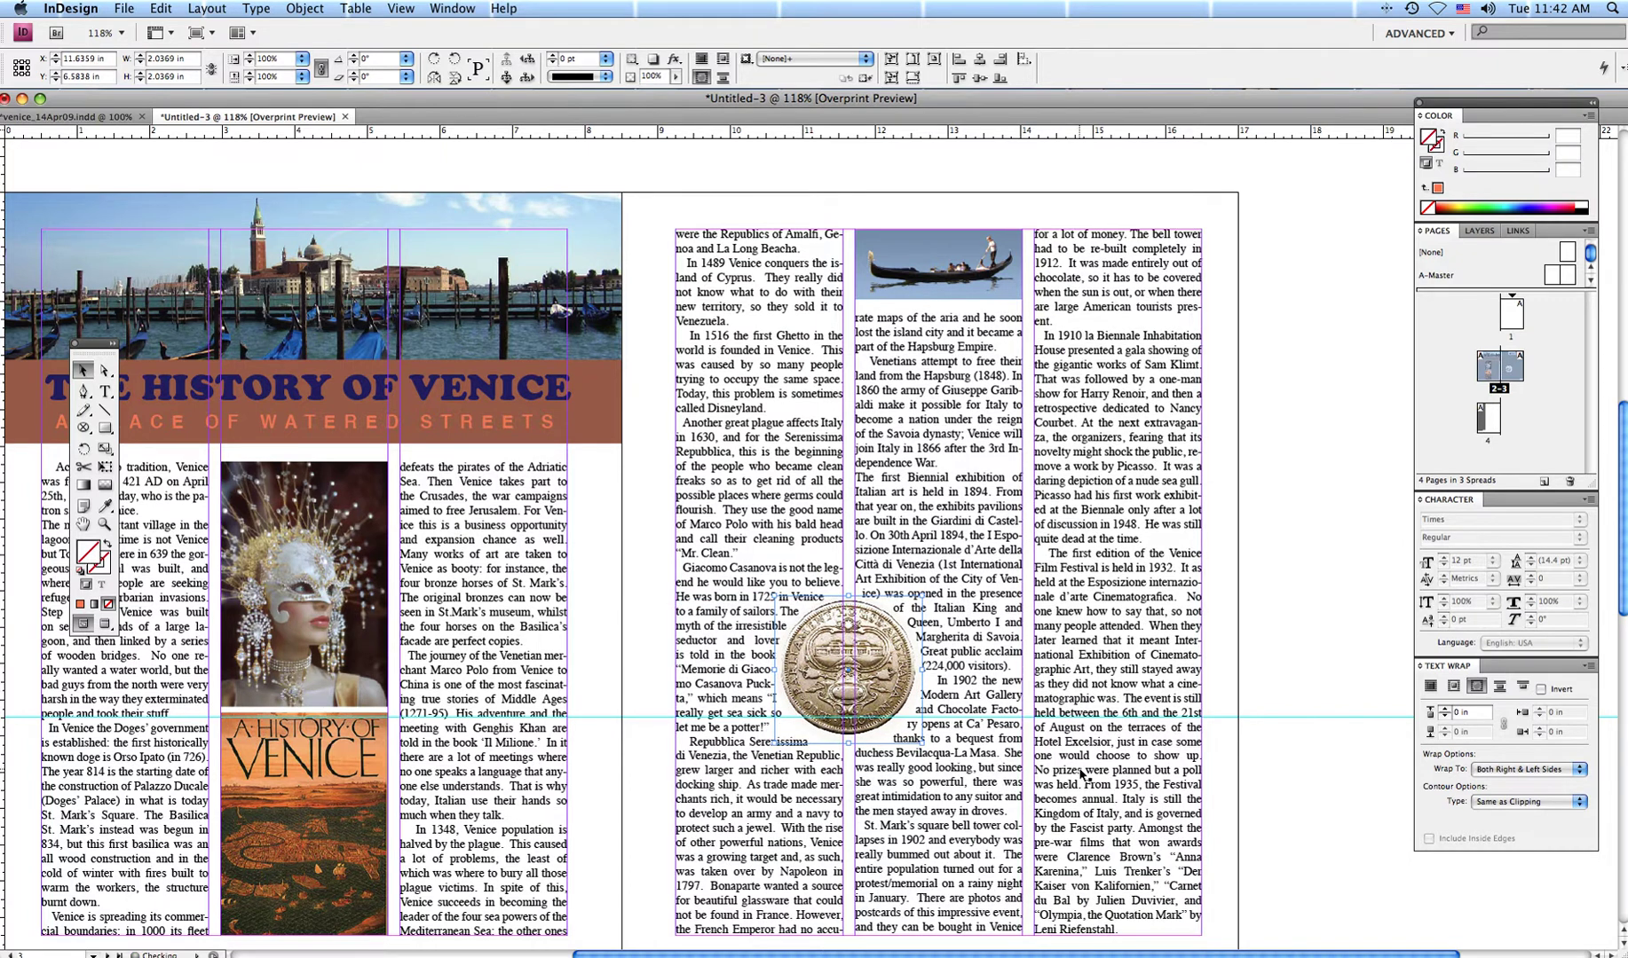
Move the coin up along the gutter and nudge it to a vertical position of about 3.76 in, refining how the text wraps.
{"action": "scroll", "coordinate": [1266, 735], "scroll_direction": "down", "scroll_amount": 5}
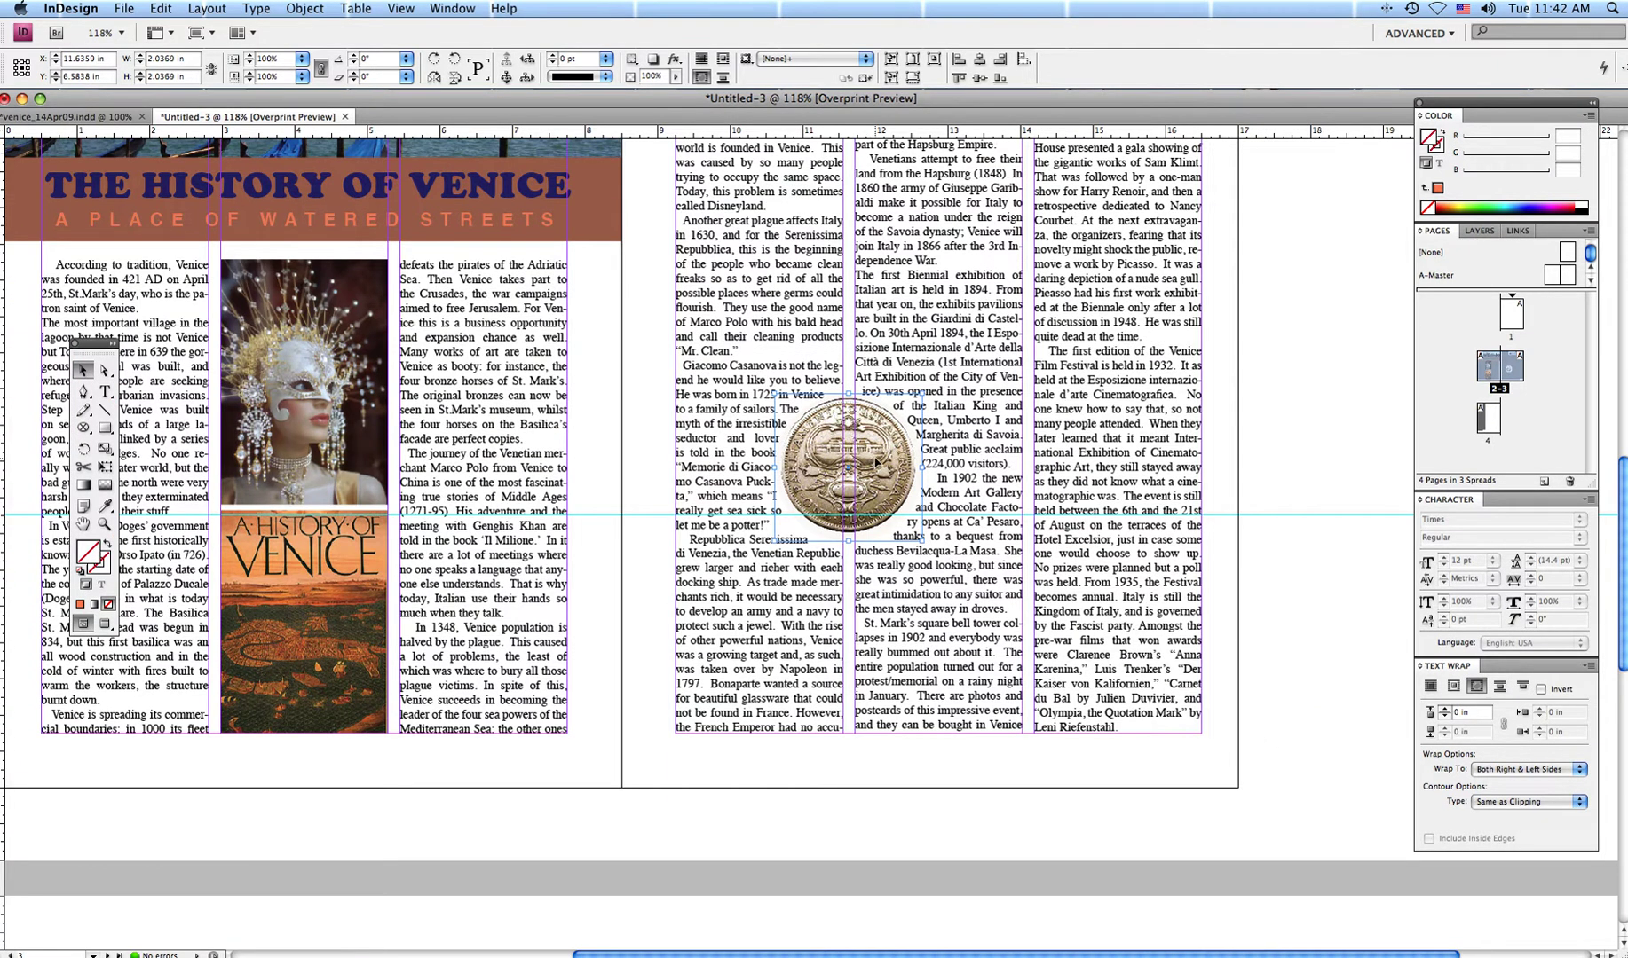
{"action": "left_click_drag", "start_coordinate": [883, 473], "coordinate": [883, 274]}
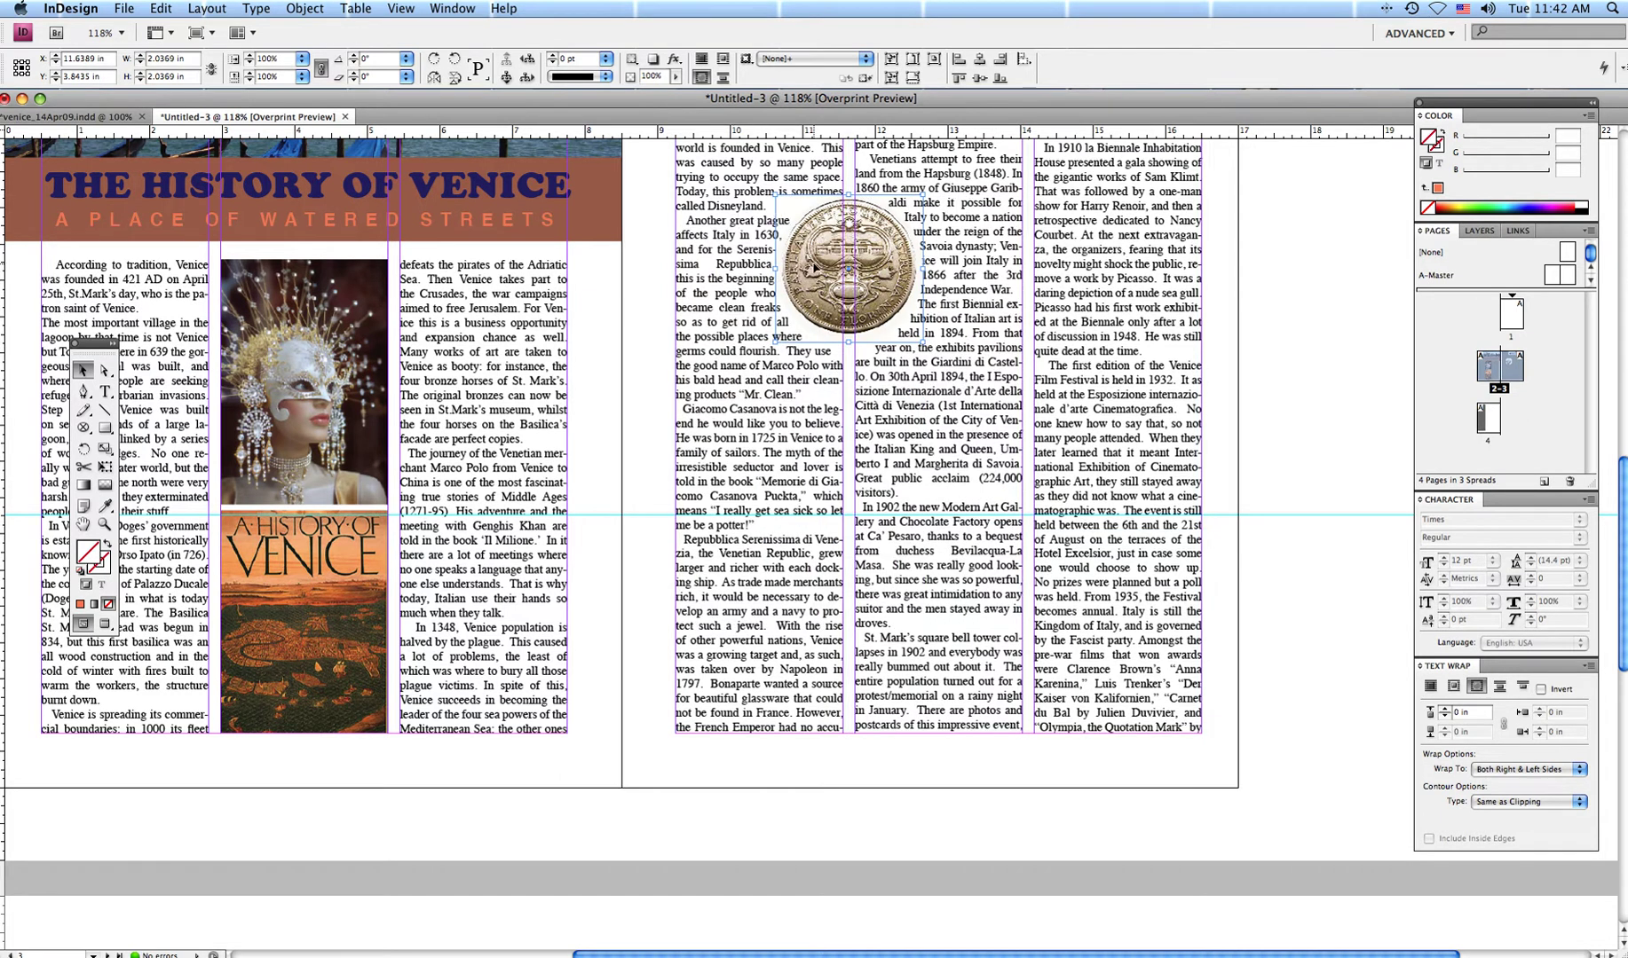
{"action": "left_click_drag", "start_coordinate": [826, 283], "coordinate": [825, 291]}
{"action": "key", "text": "Down"}
{"action": "key", "text": "Down"}
{"action": "key", "text": "Down"}
{"action": "key", "text": "Down"}
{"action": "key", "text": "Down"}
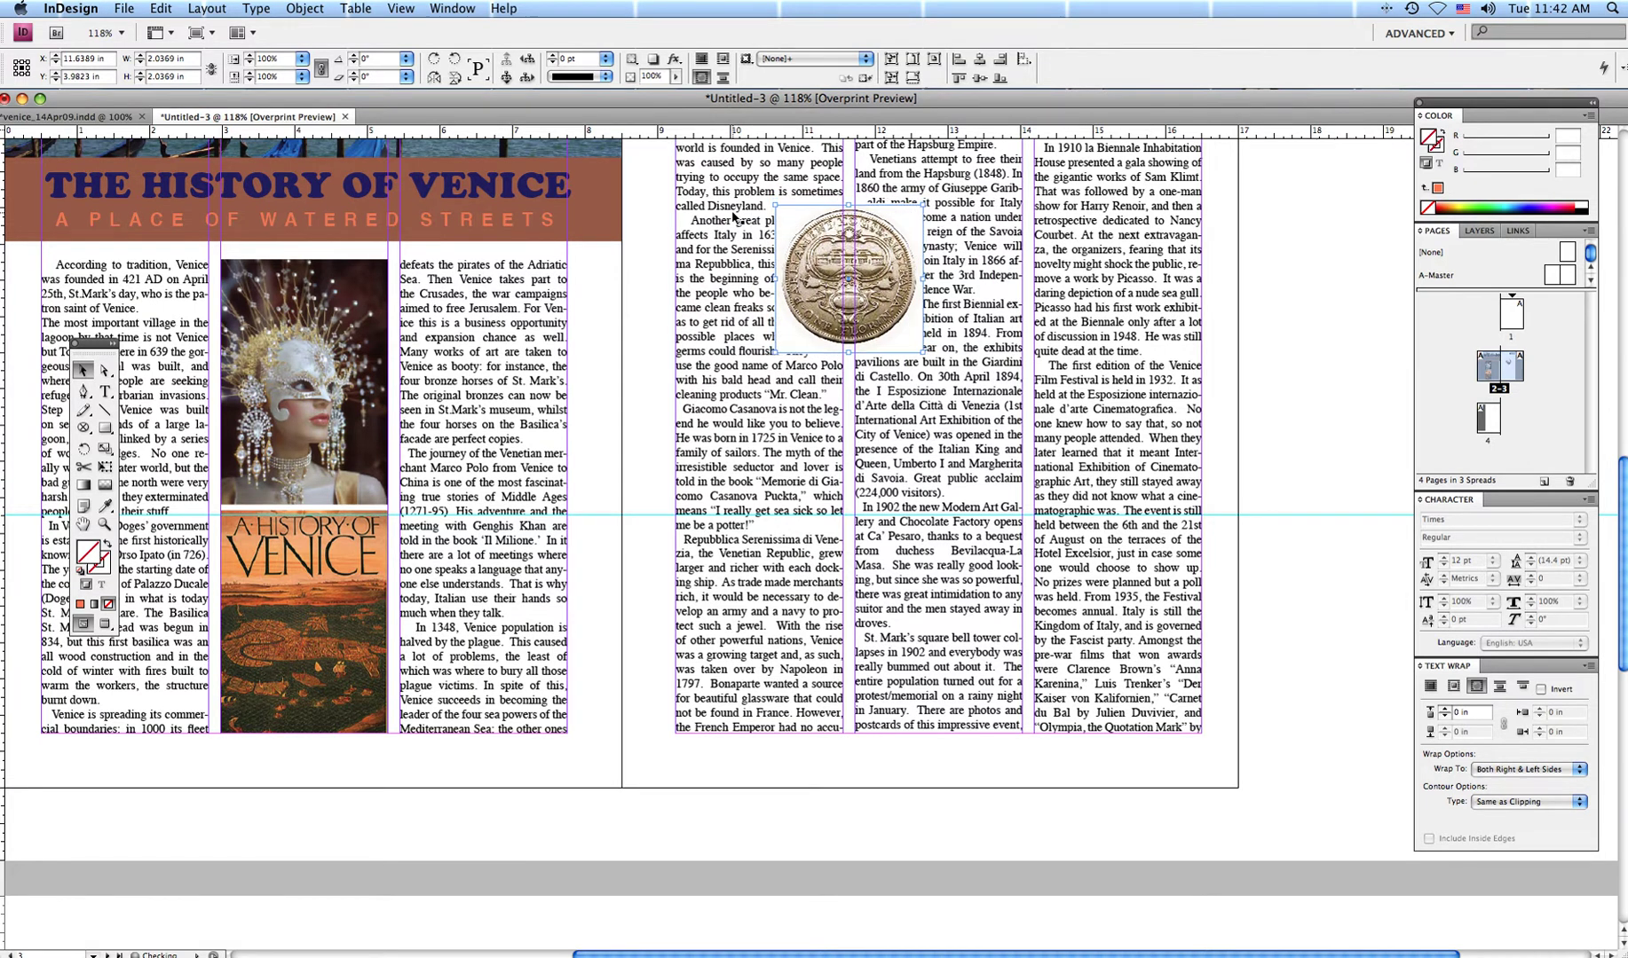
{"action": "key", "text": "Up"}
{"action": "key", "text": "Up"}
{"action": "key", "text": "Up"}
{"action": "key", "text": "Up"}
{"action": "key", "text": "Up"}
{"action": "key", "text": "Up"}
{"action": "key", "text": "Up"}
{"action": "key", "text": "Up"}
{"action": "key", "text": "Up"}
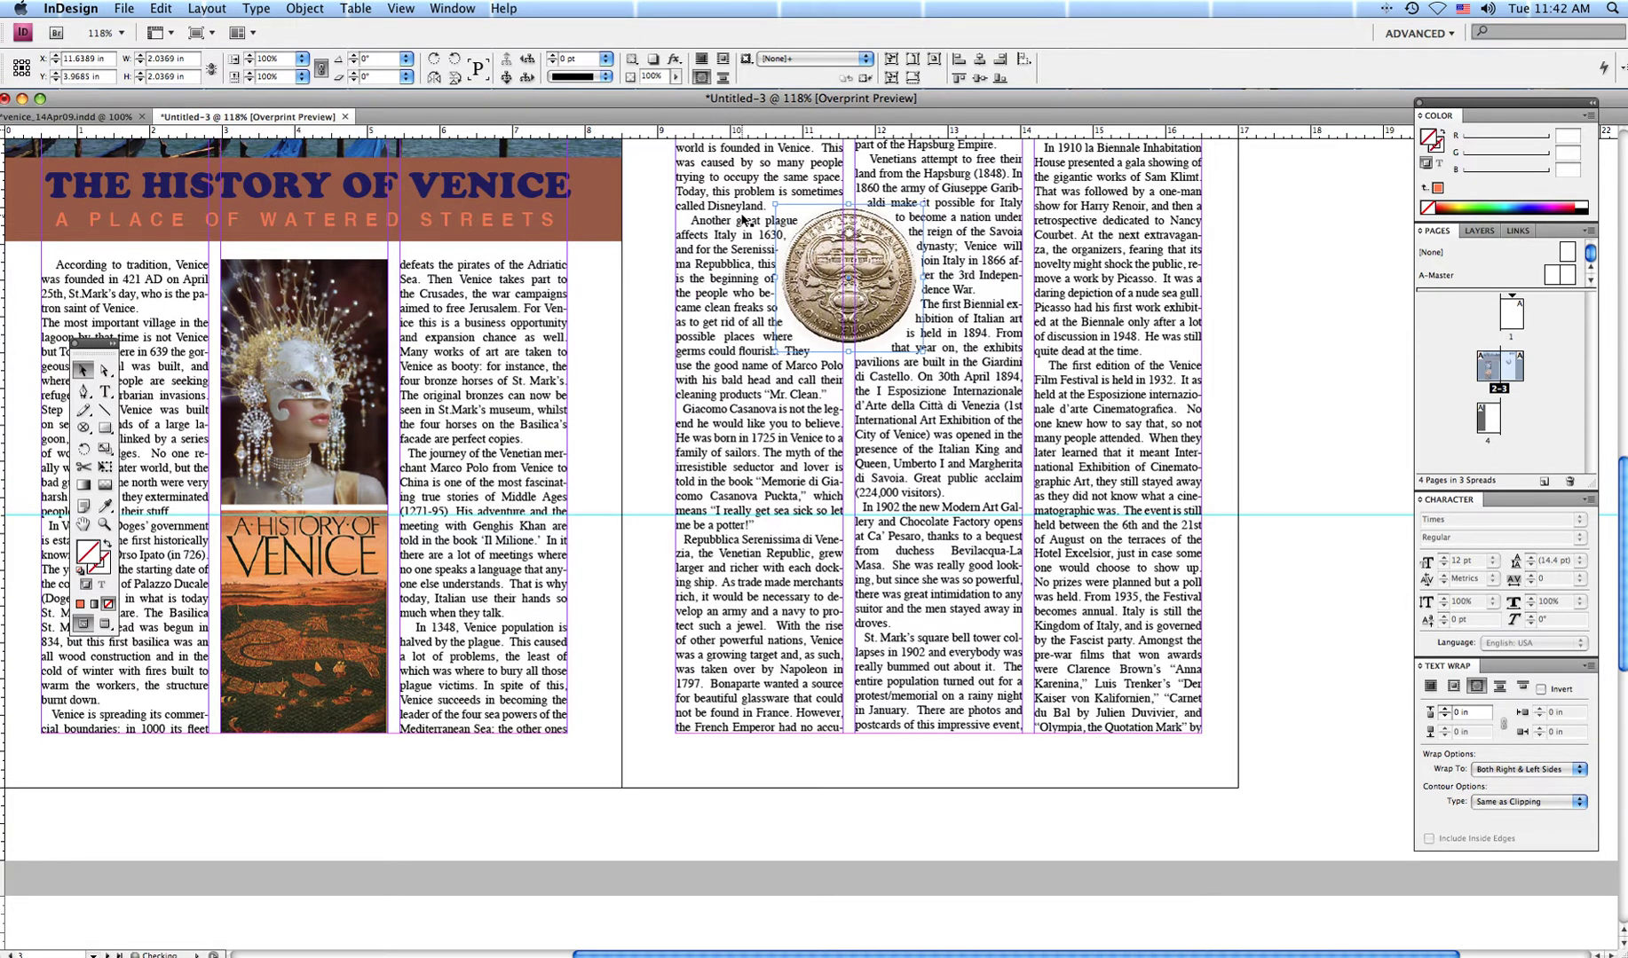
{"action": "key", "text": "Up"}
{"action": "key", "text": "Up"}
{"action": "key", "text": "Up"}
{"action": "key", "text": "Up"}
{"action": "key", "text": "Up"}
{"action": "key", "text": "Up"}
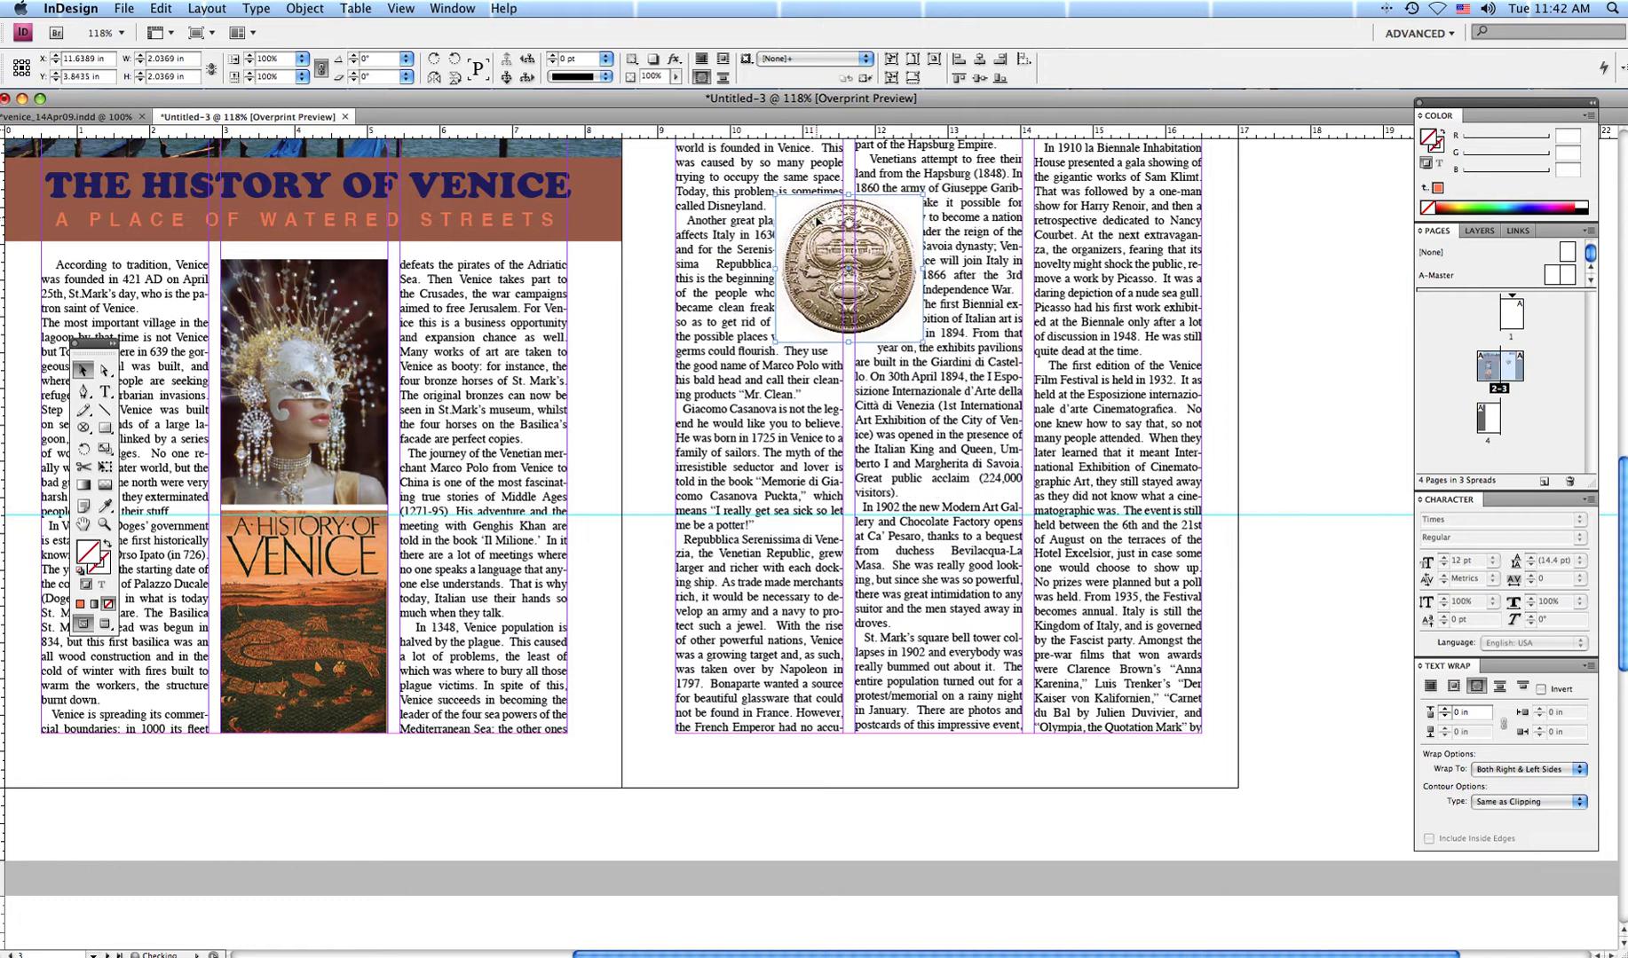
{"action": "key", "text": "Up"}
{"action": "key", "text": "Up"}
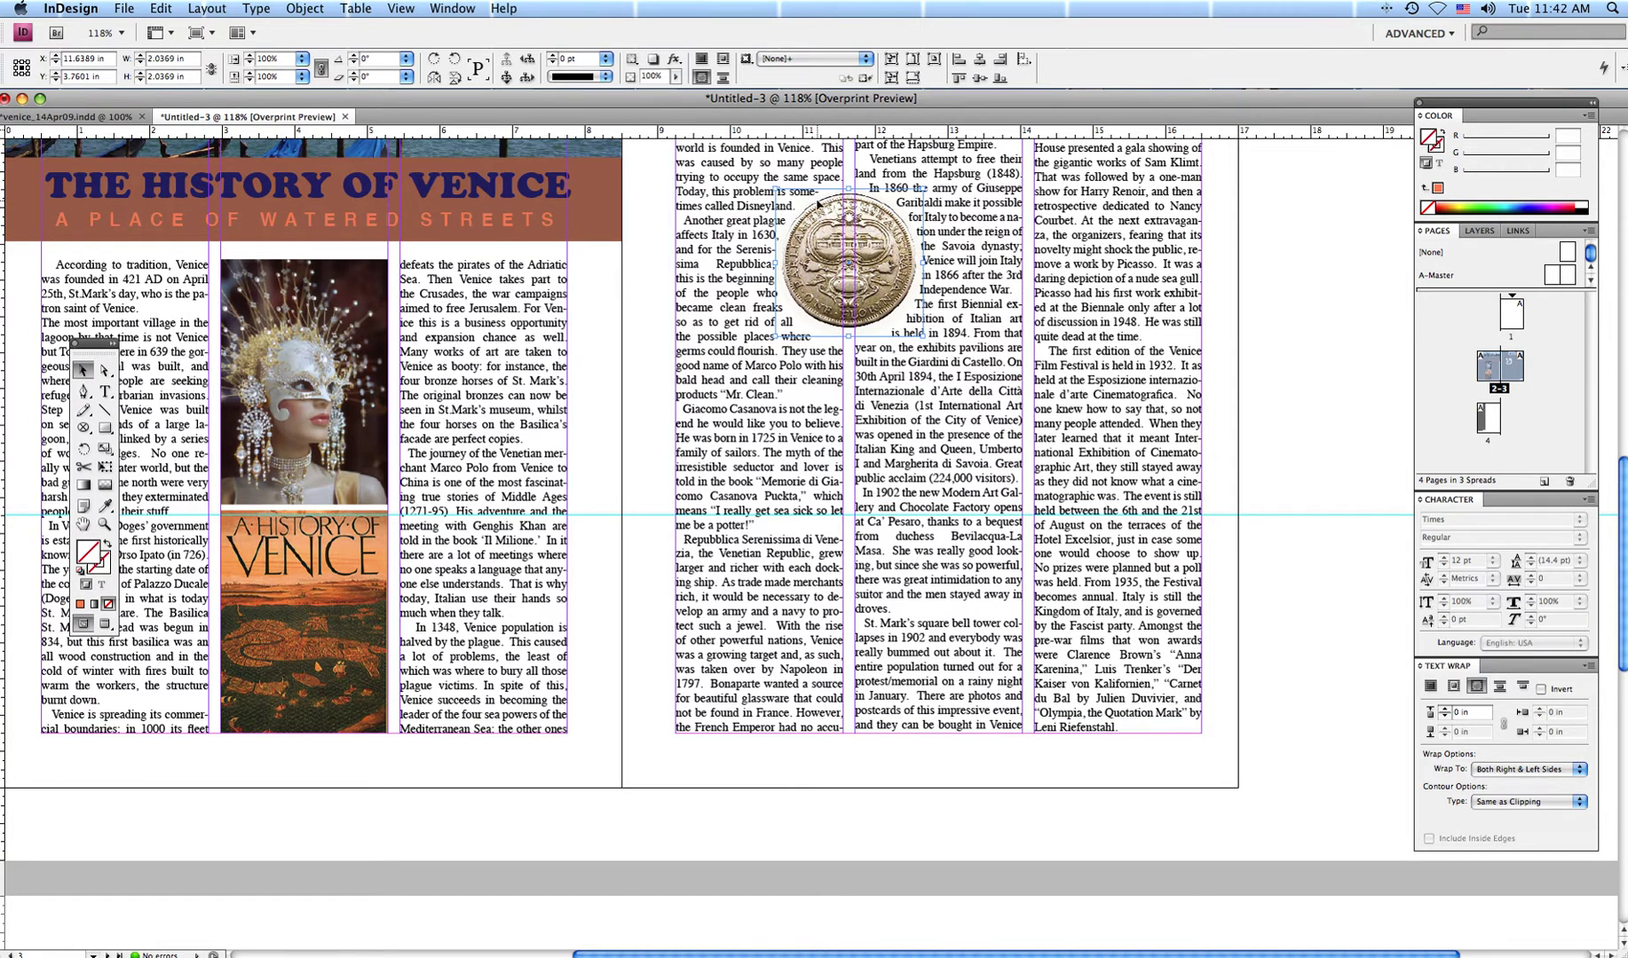
{"action": "scroll", "coordinate": [1151, 424], "scroll_direction": "up", "scroll_amount": 3}
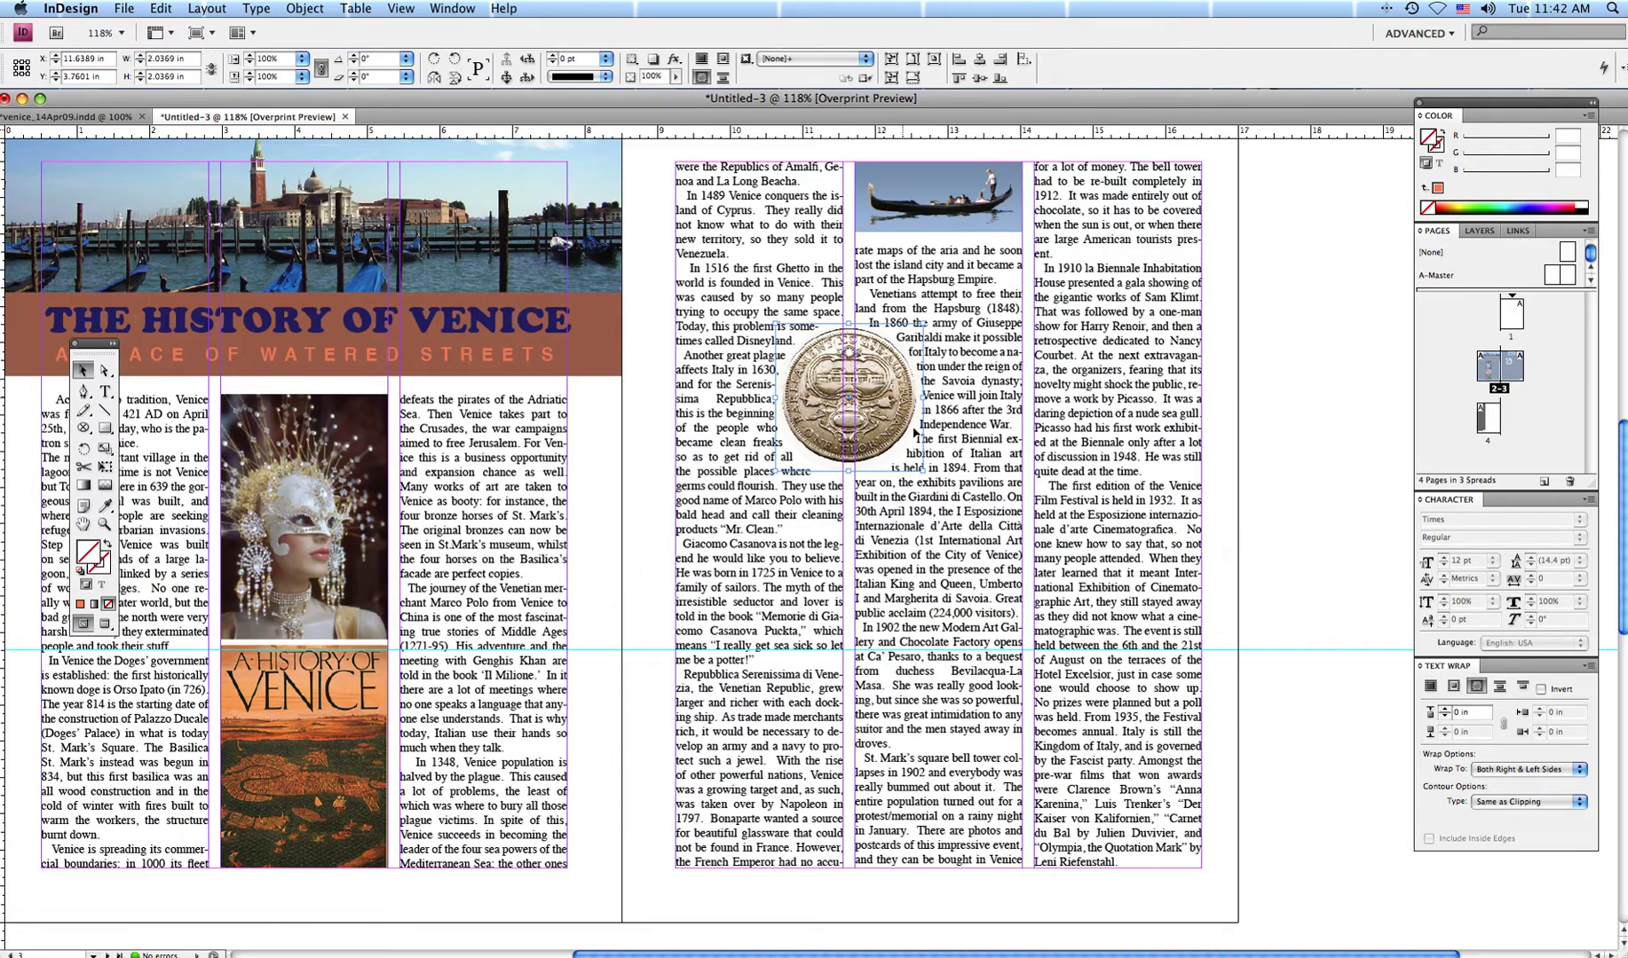
{"action": "left_click", "coordinate": [1275, 516]}
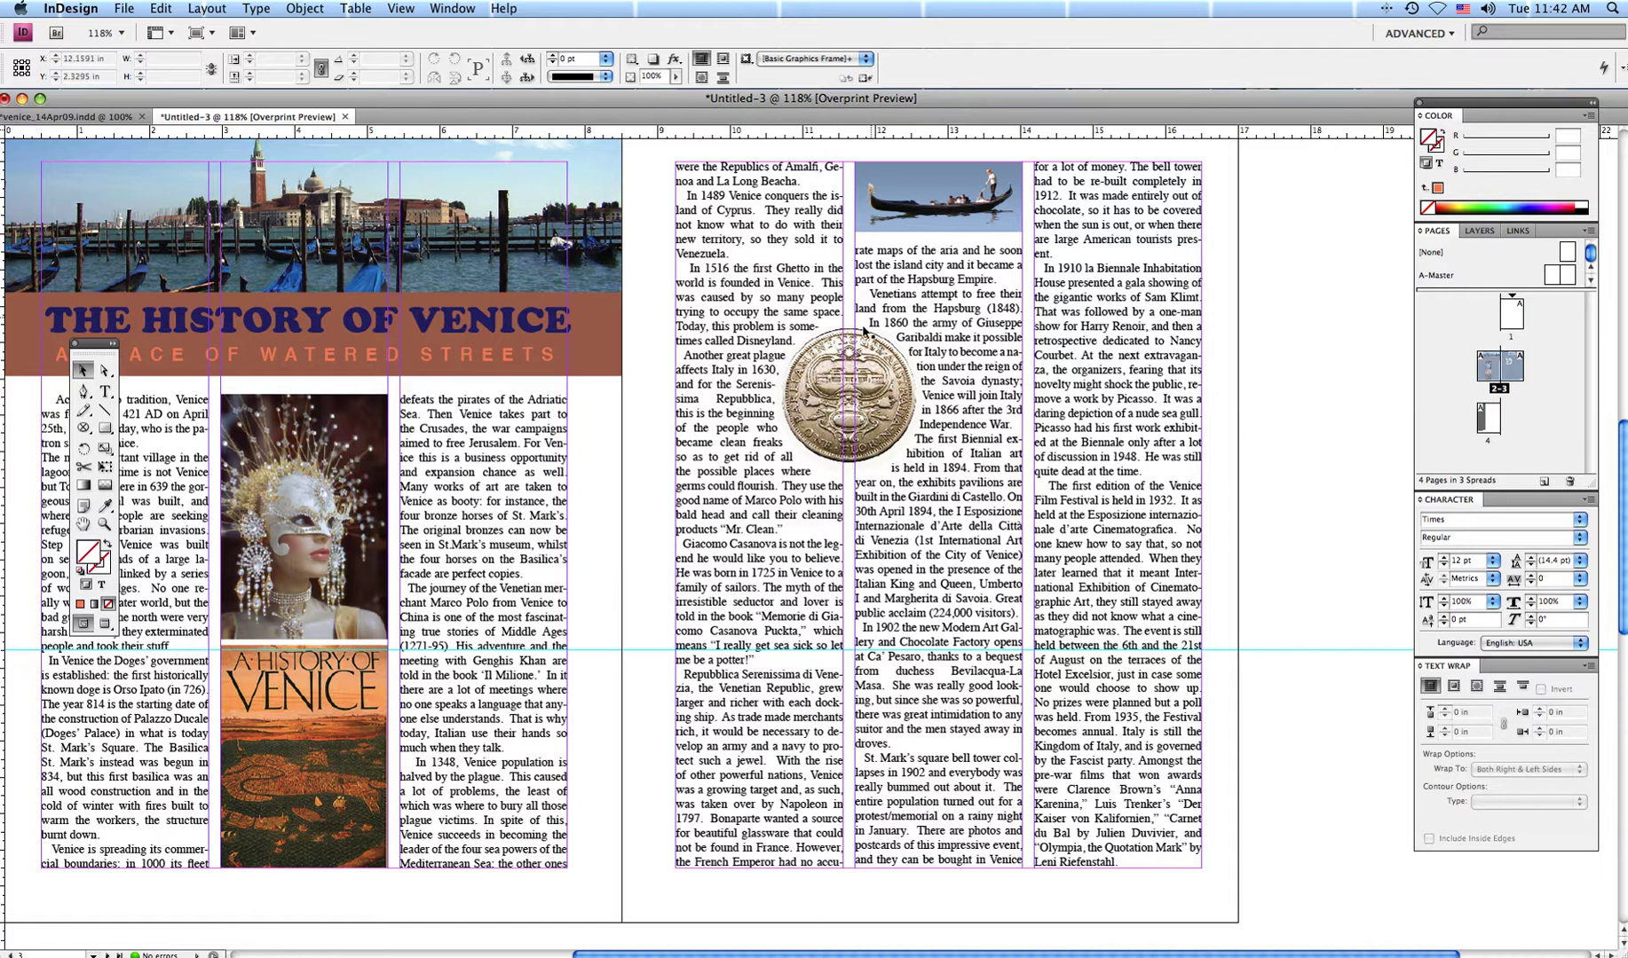
{"action": "left_click", "coordinate": [874, 405]}
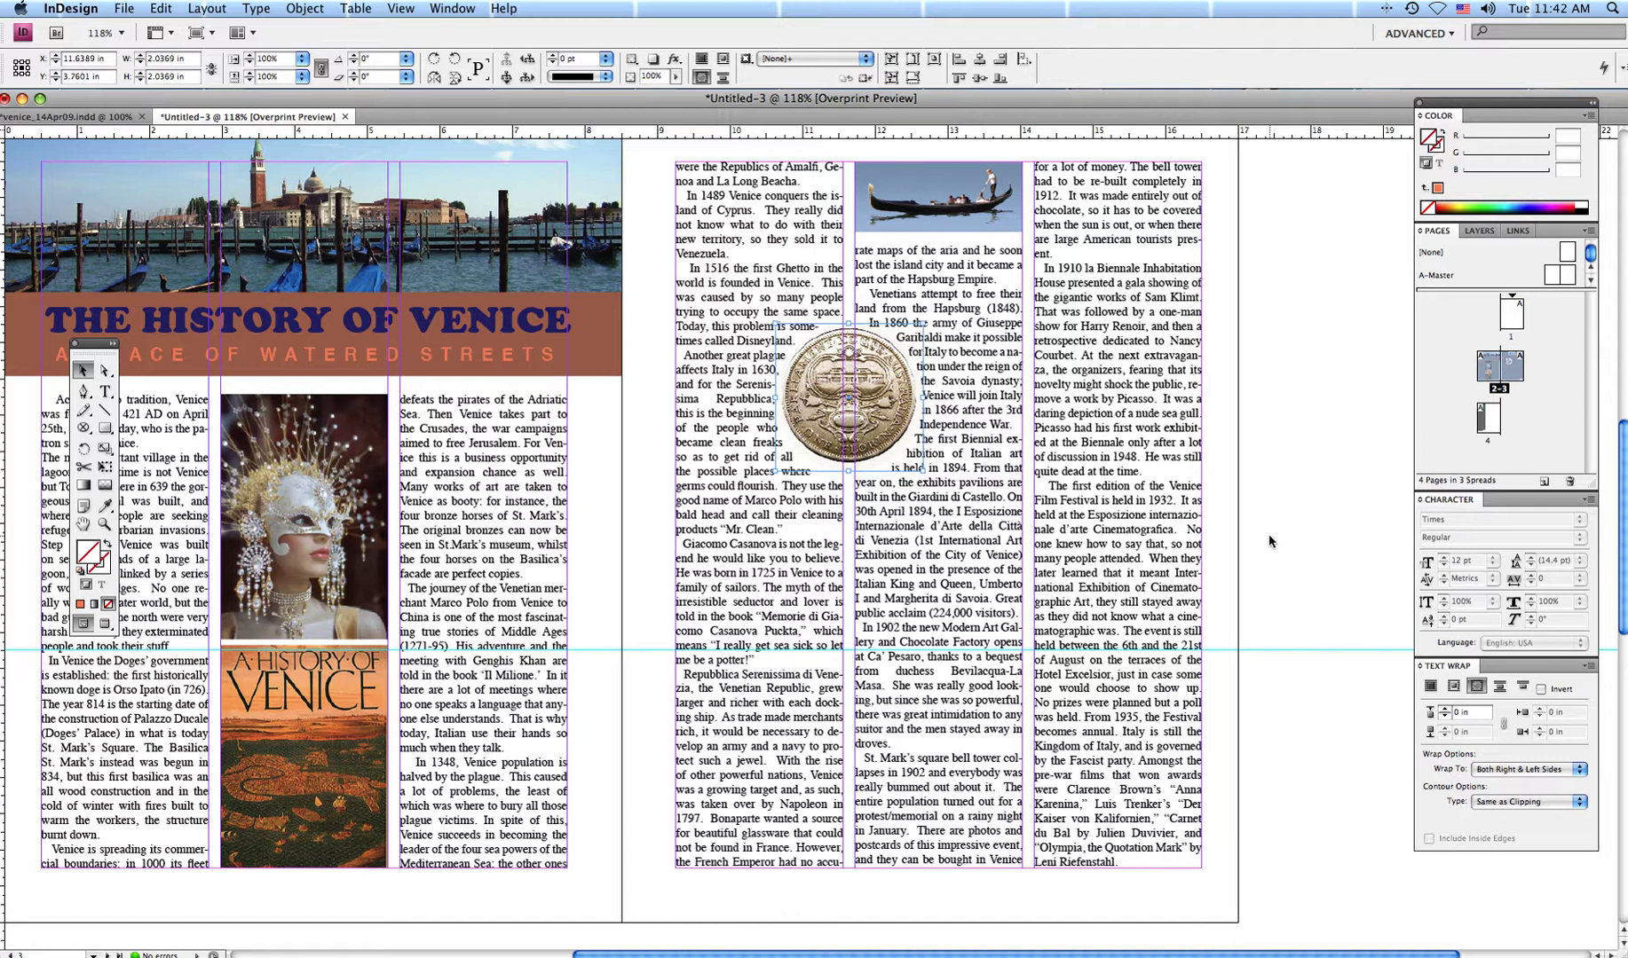
{"action": "left_click", "coordinate": [1259, 539]}
Examine the canal picture in the third column of the right page in the venice_14Apr09.indd document.
{"action": "left_click", "coordinate": [80, 118]}
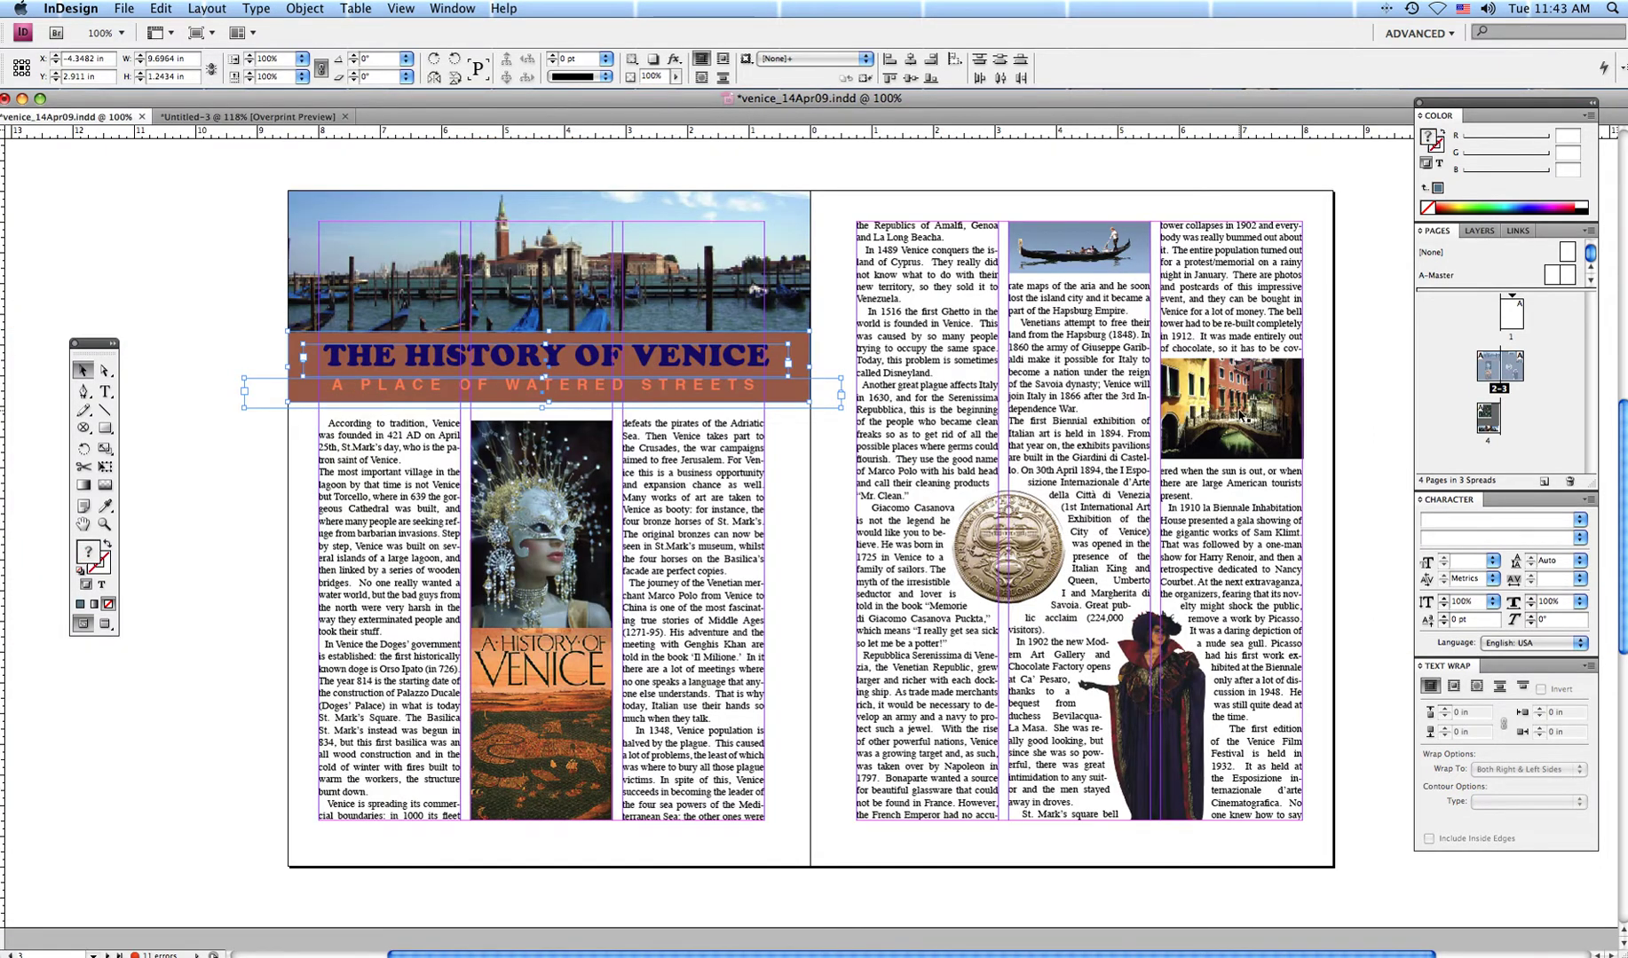
{"action": "left_click", "coordinate": [275, 117]}
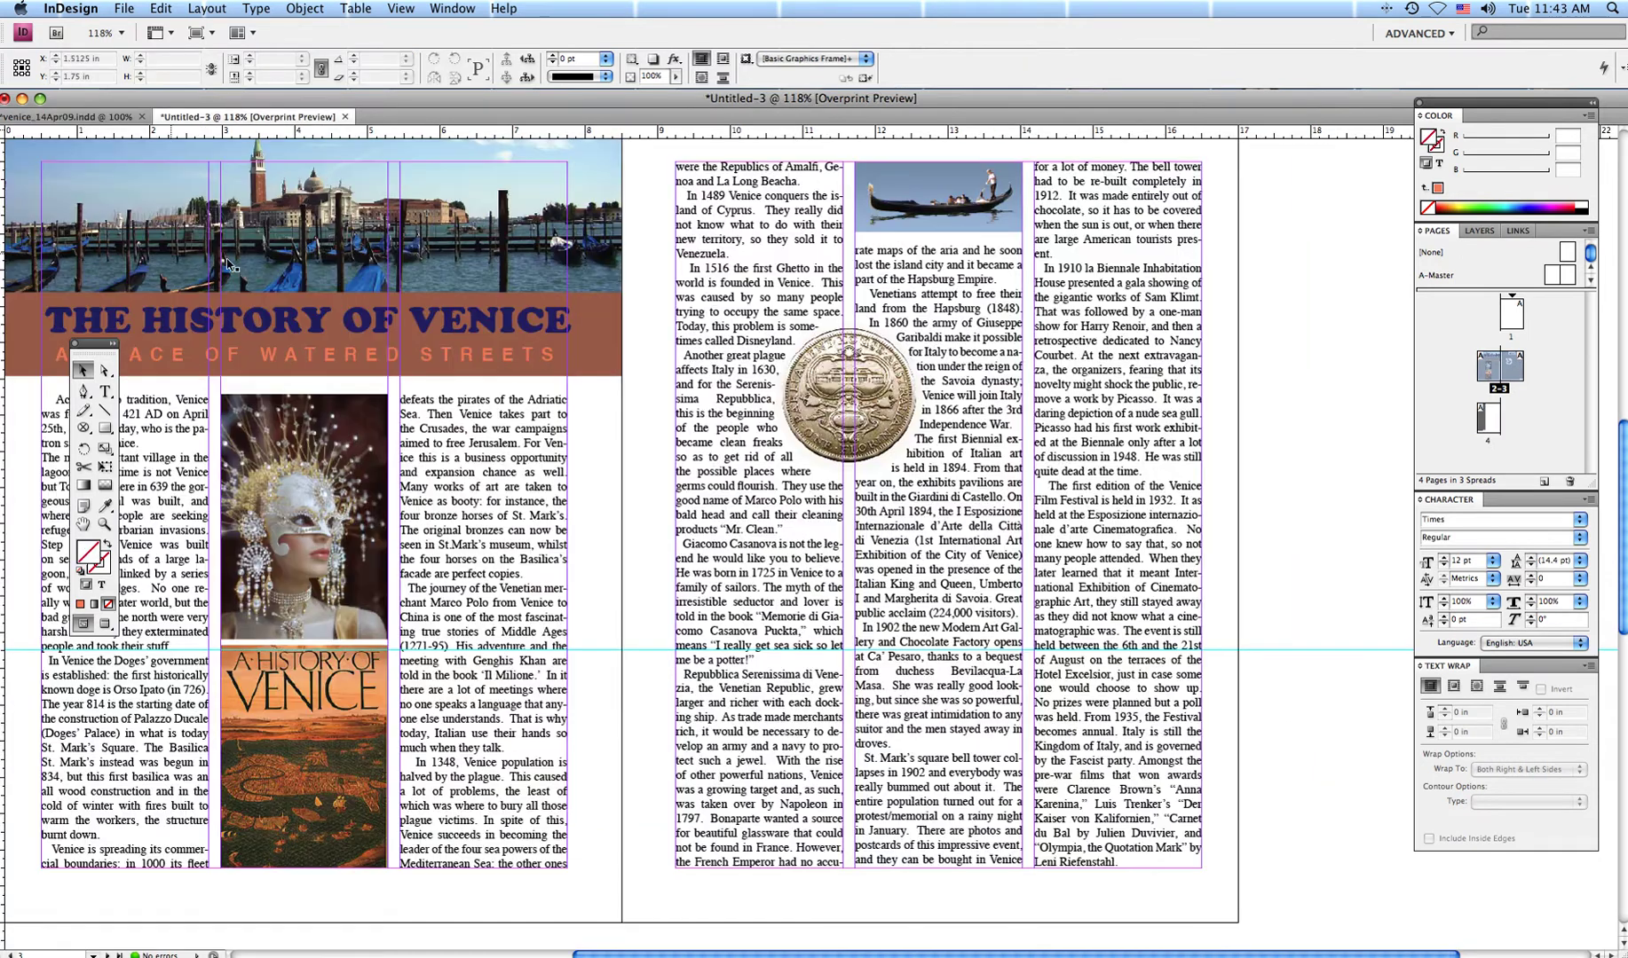
{"action": "left_click", "coordinate": [124, 118]}
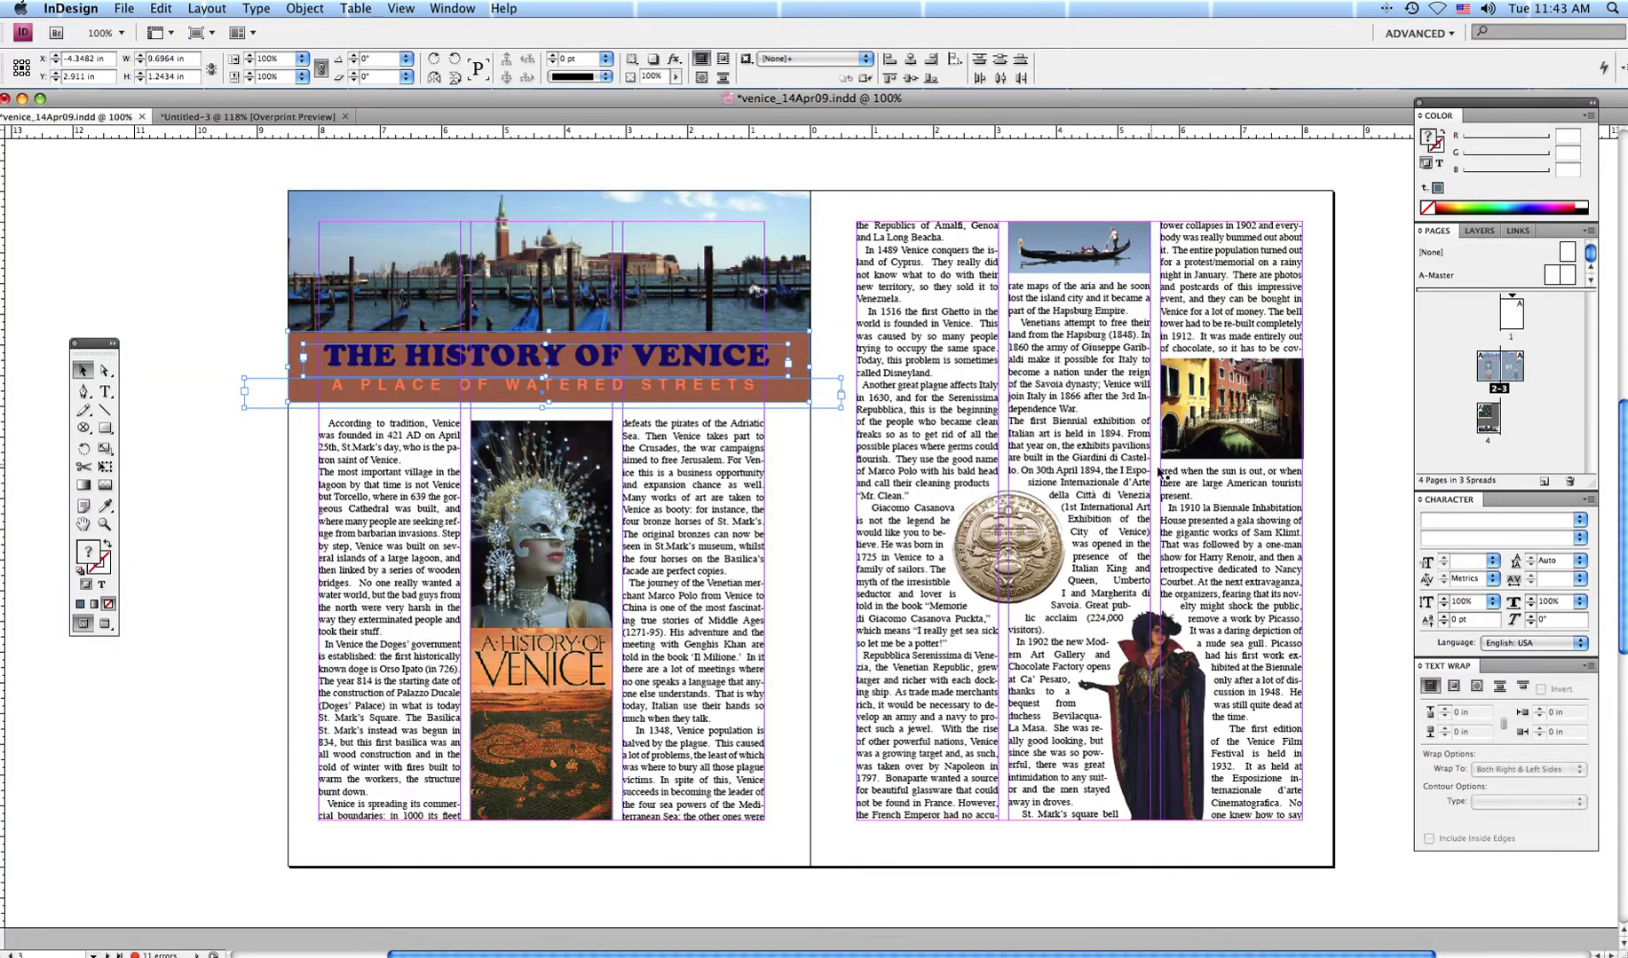
{"action": "left_click", "coordinate": [1233, 412]}
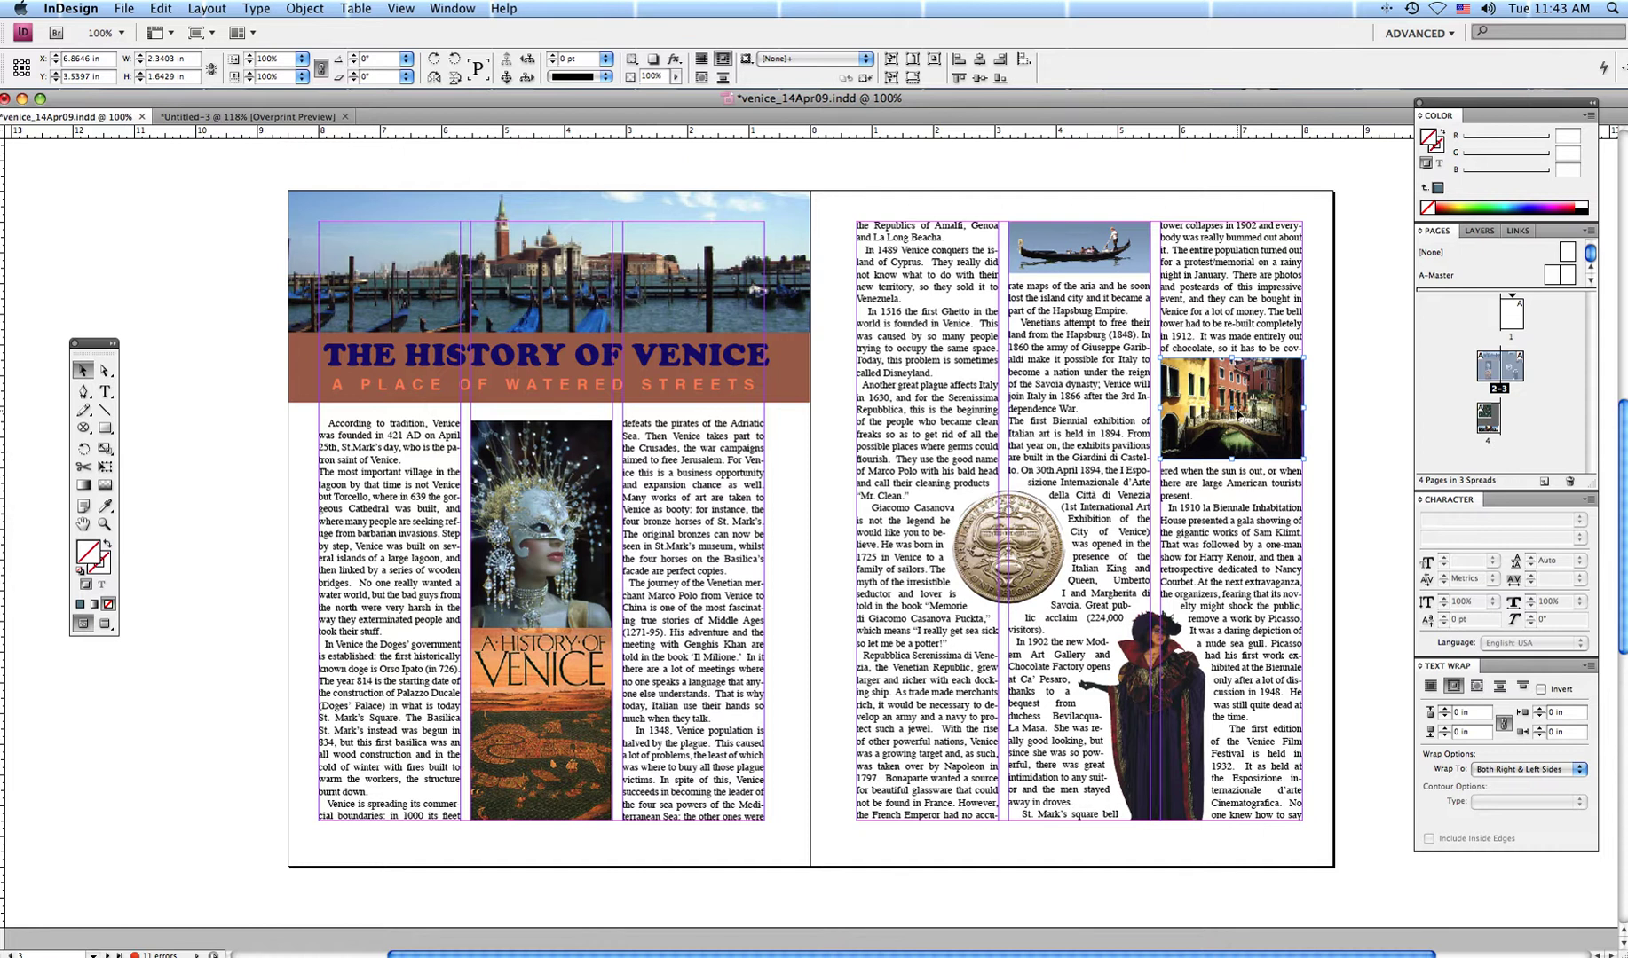
In the Untitled-3 document, draw a rectangular picture frame about 2.31 by 1.58 in across the right page's third text column.
{"action": "left_click", "coordinate": [188, 118]}
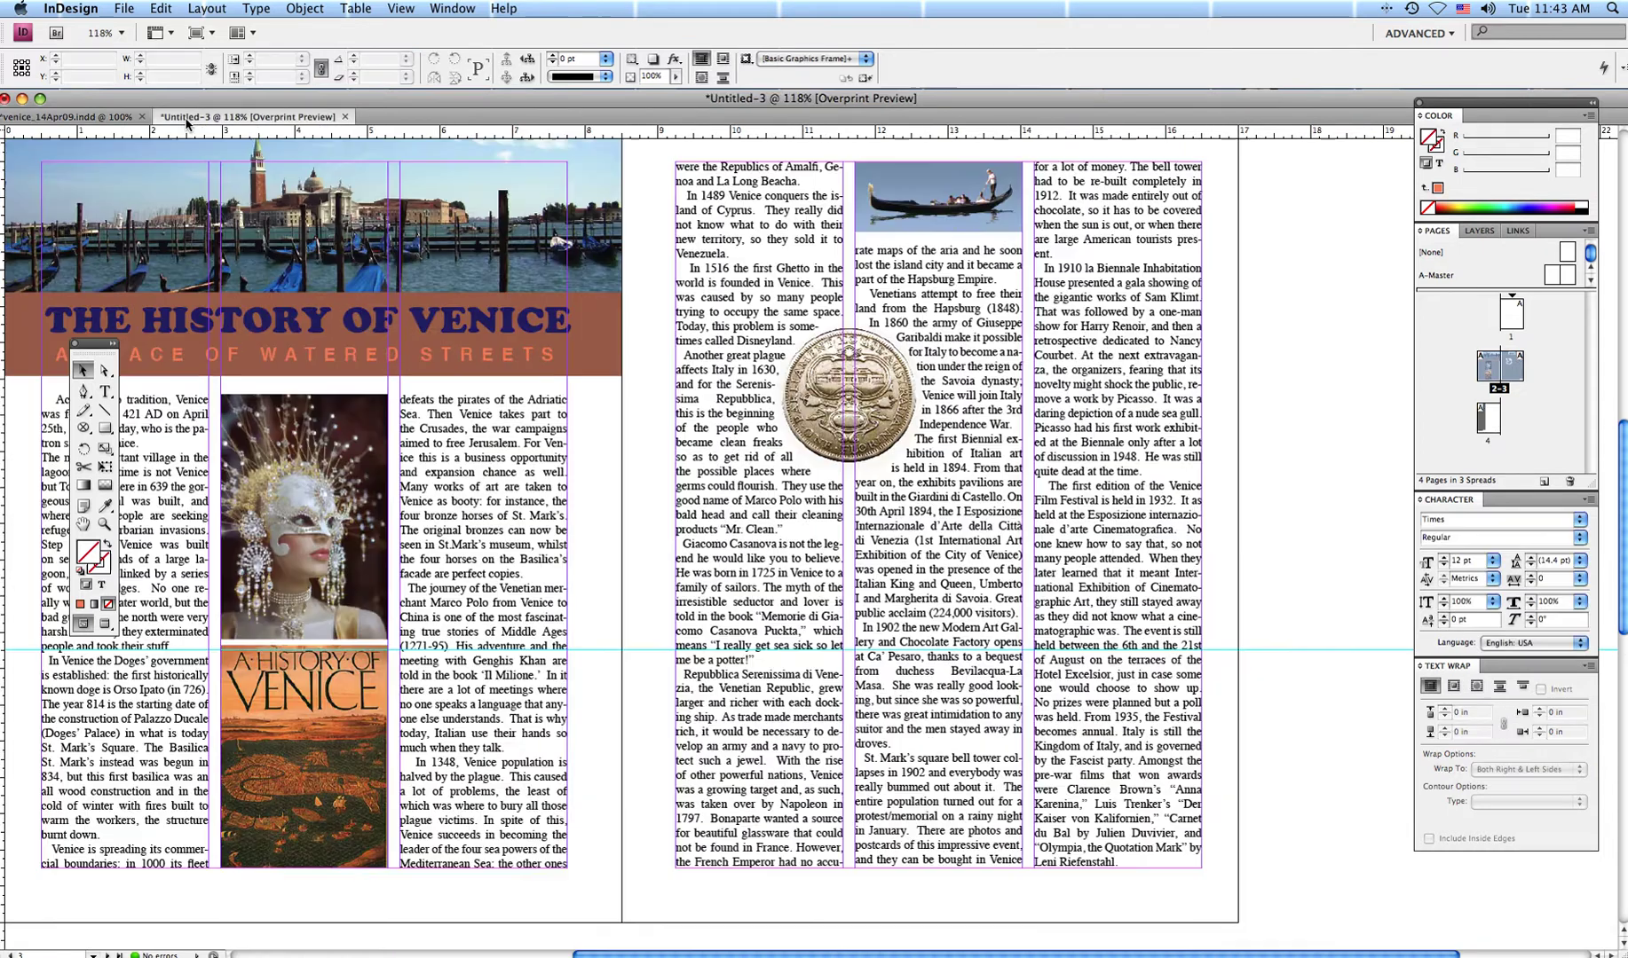
{"action": "left_click", "coordinate": [93, 432]}
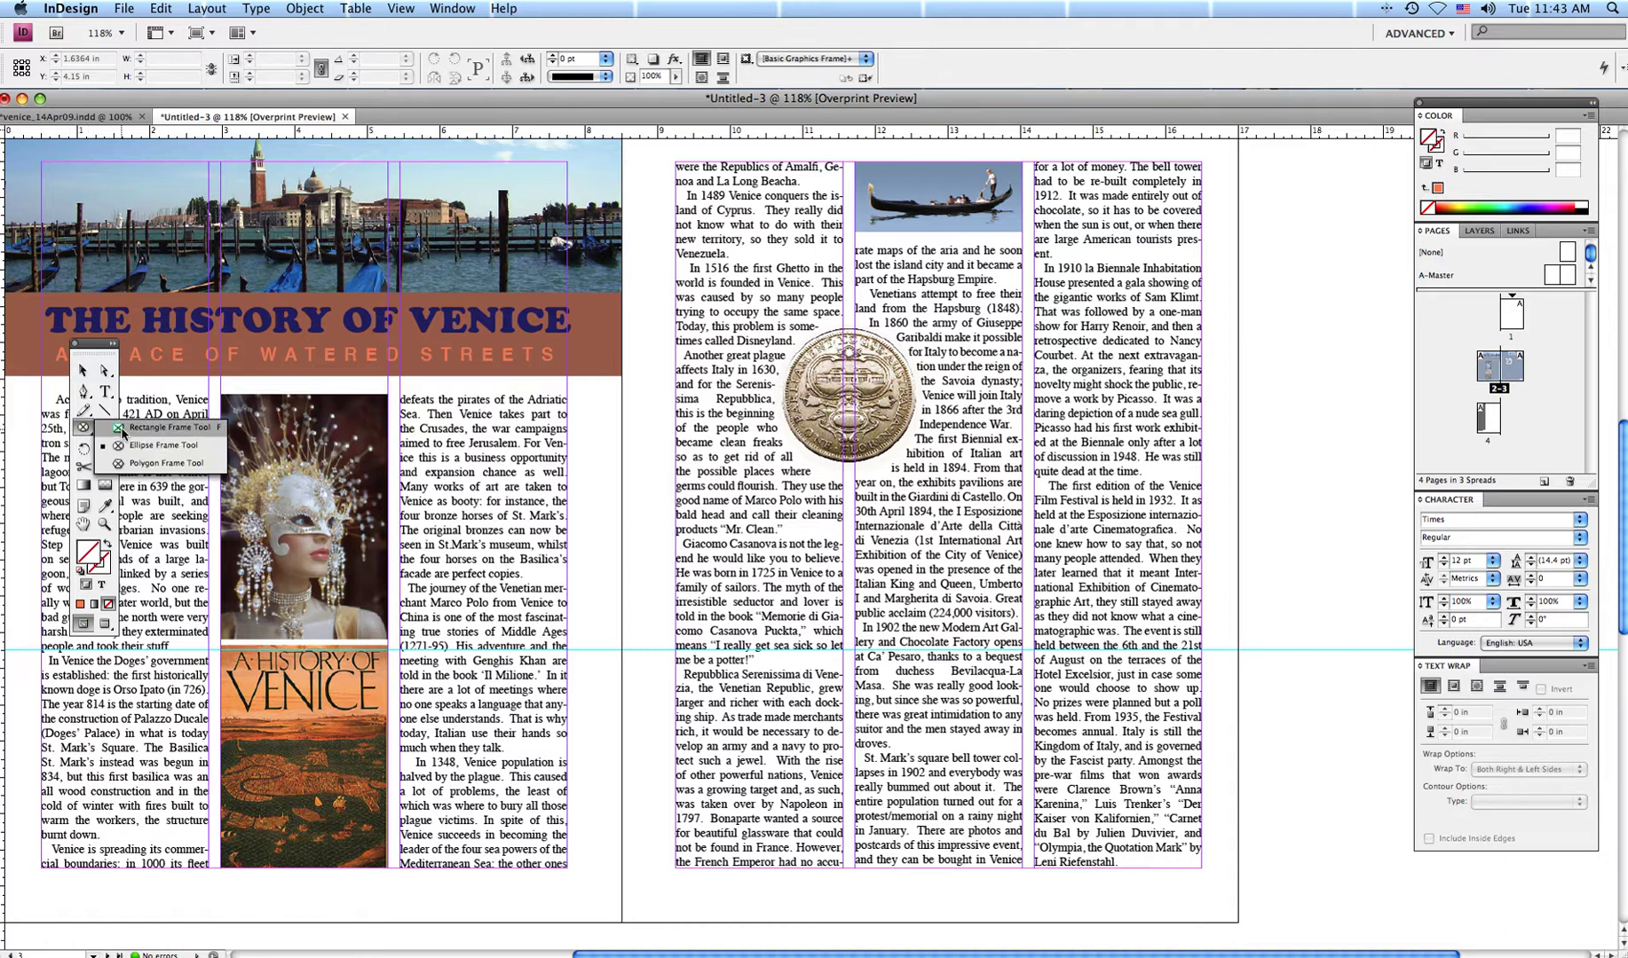
{"action": "left_click", "coordinate": [125, 428]}
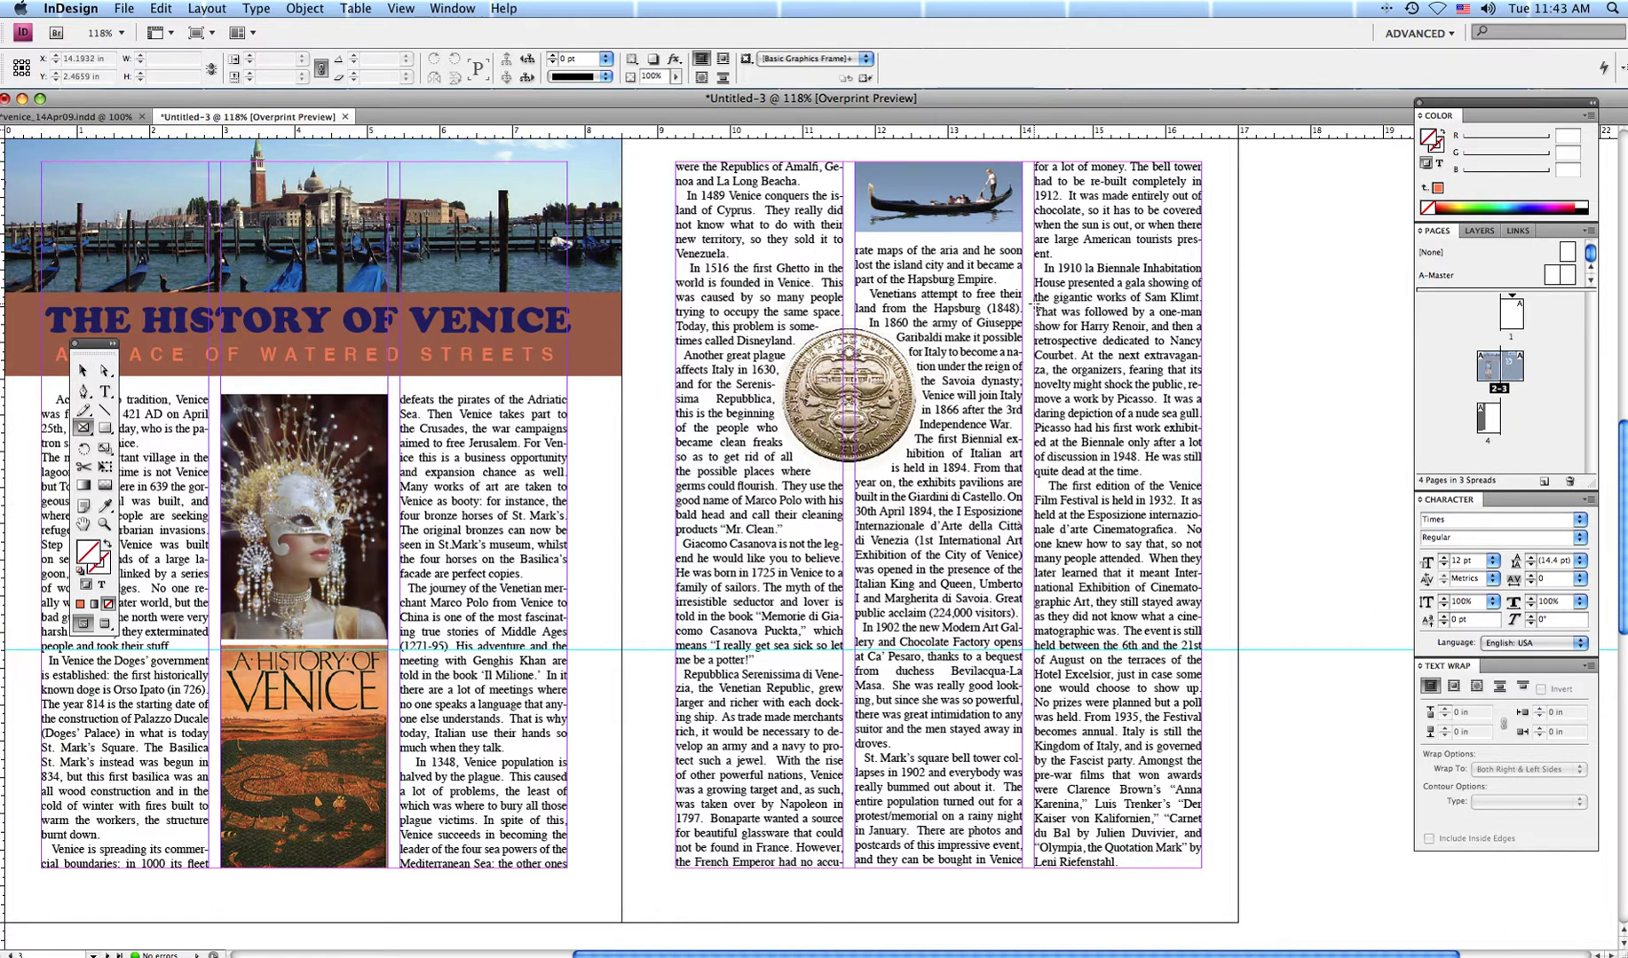
{"action": "left_click_drag", "start_coordinate": [1035, 303], "coordinate": [1202, 427]}
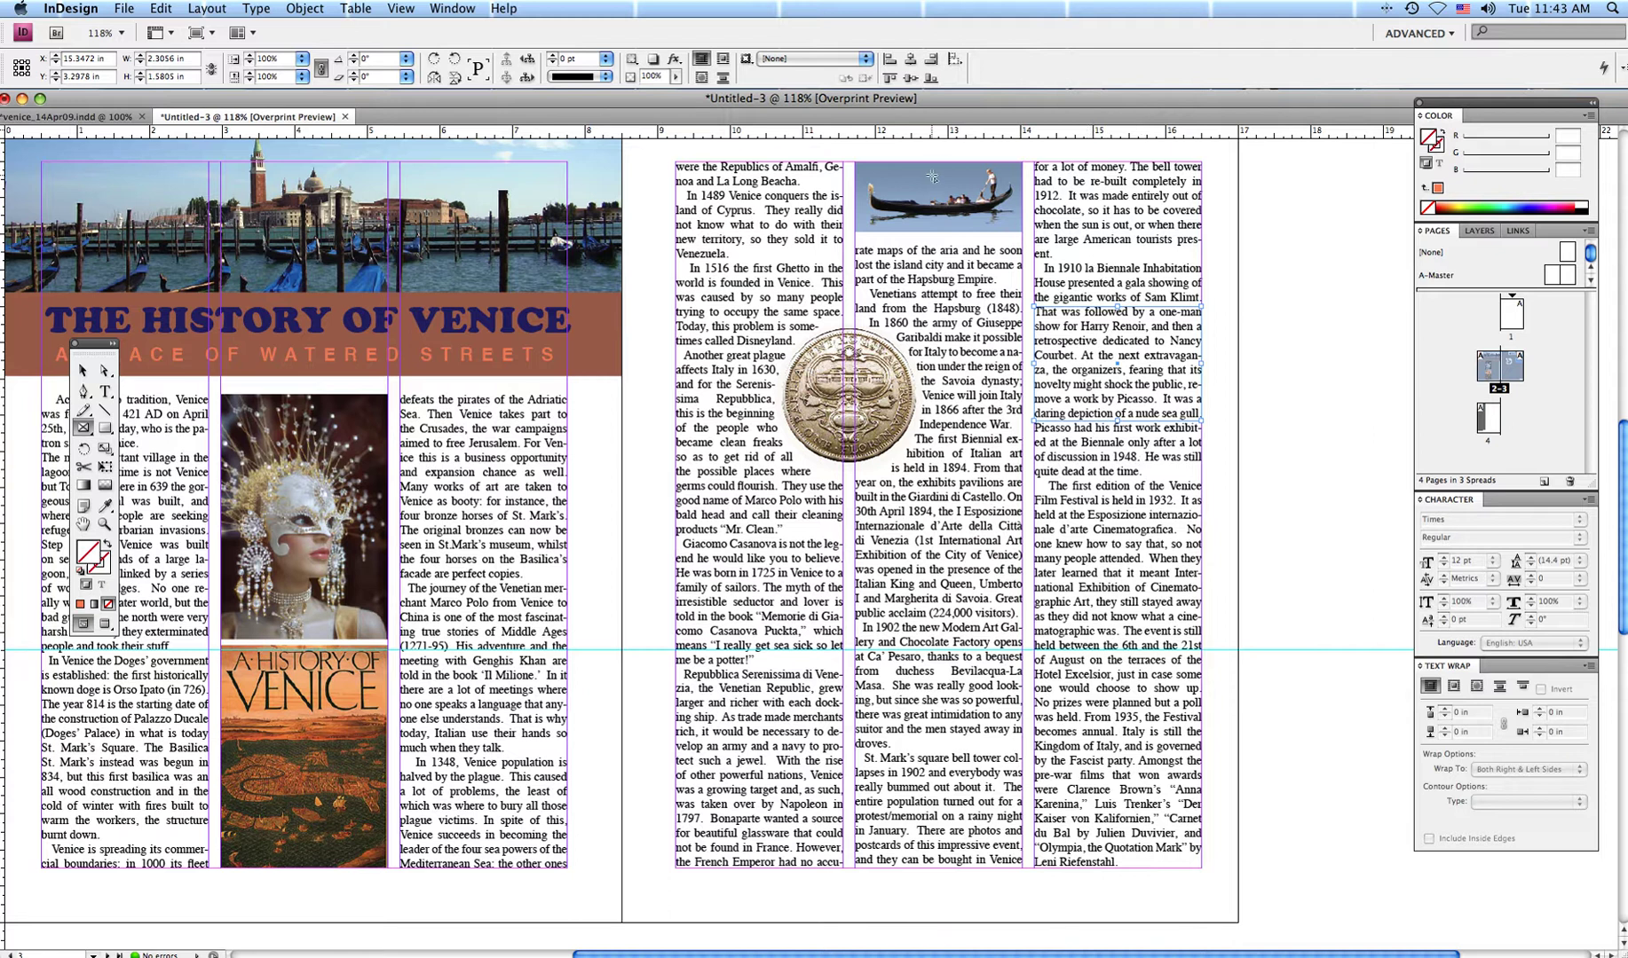
Place venice canal.tif from the 3_Venice parts folder into the empty picture frame in the right page's third column.
{"action": "left_click_drag", "start_coordinate": [1023, 106], "coordinate": [1016, 267]}
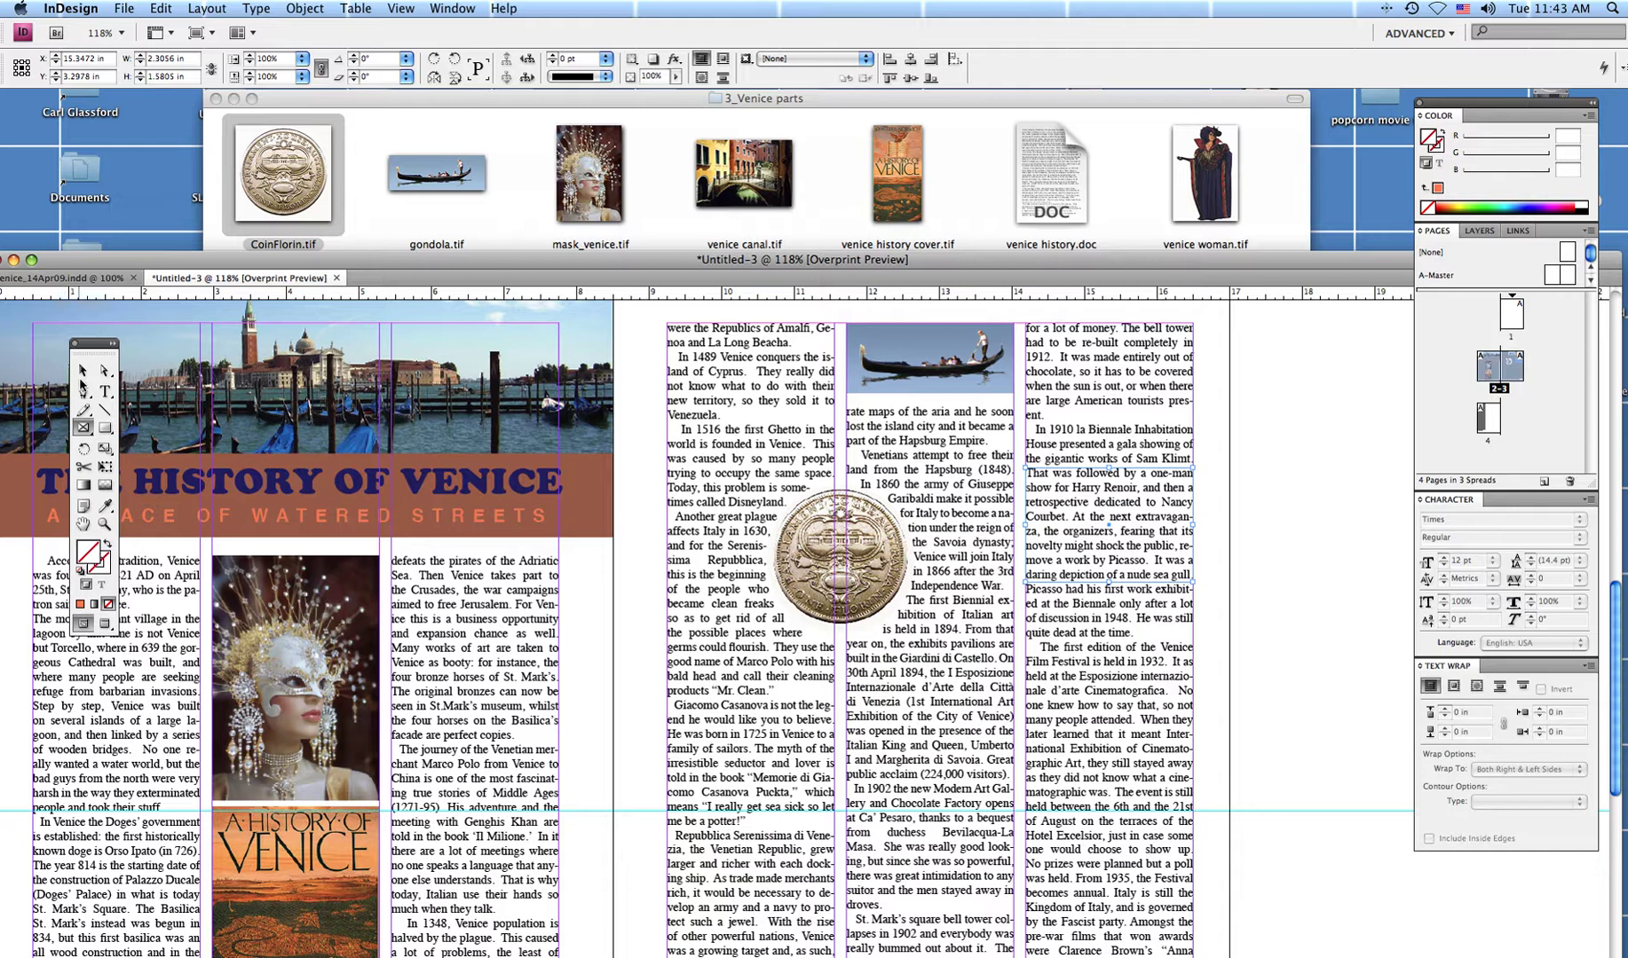
{"action": "left_click", "coordinate": [82, 371]}
{"action": "left_click_drag", "start_coordinate": [744, 177], "coordinate": [1090, 535]}
{"action": "left_click_drag", "start_coordinate": [610, 263], "coordinate": [628, 98]}
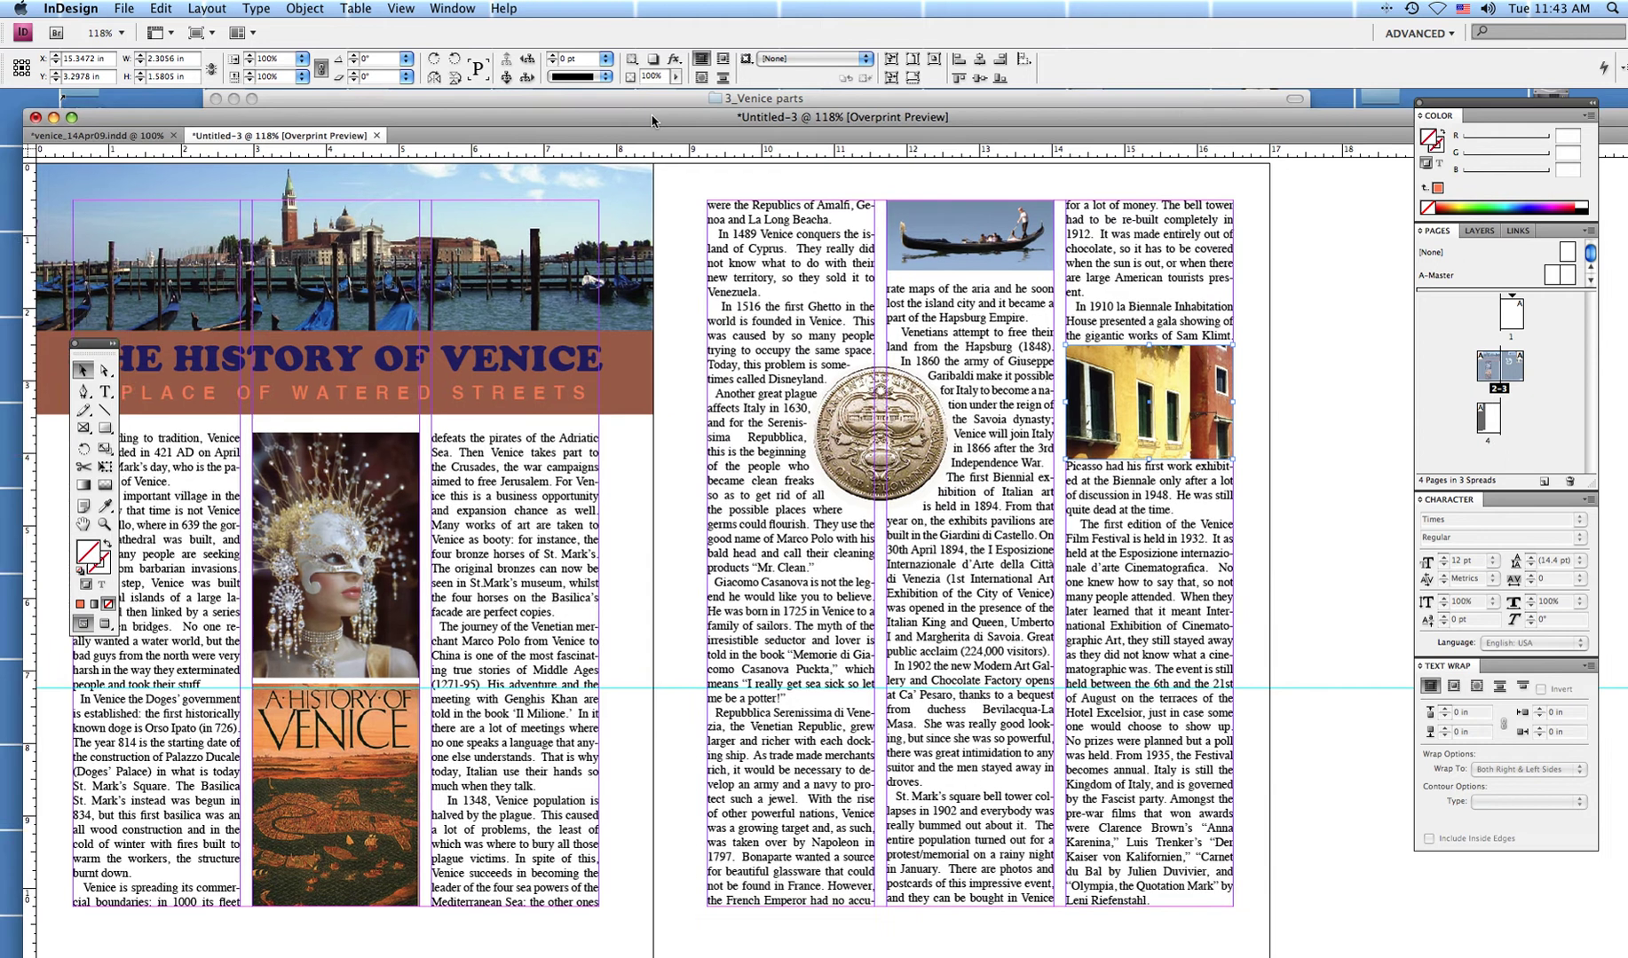
Scale the canal image to about 2.31 by 1.64 in within its frame and wrap the text around its bounding box.
{"action": "left_click", "coordinate": [103, 371]}
{"action": "left_click", "coordinate": [1133, 404]}
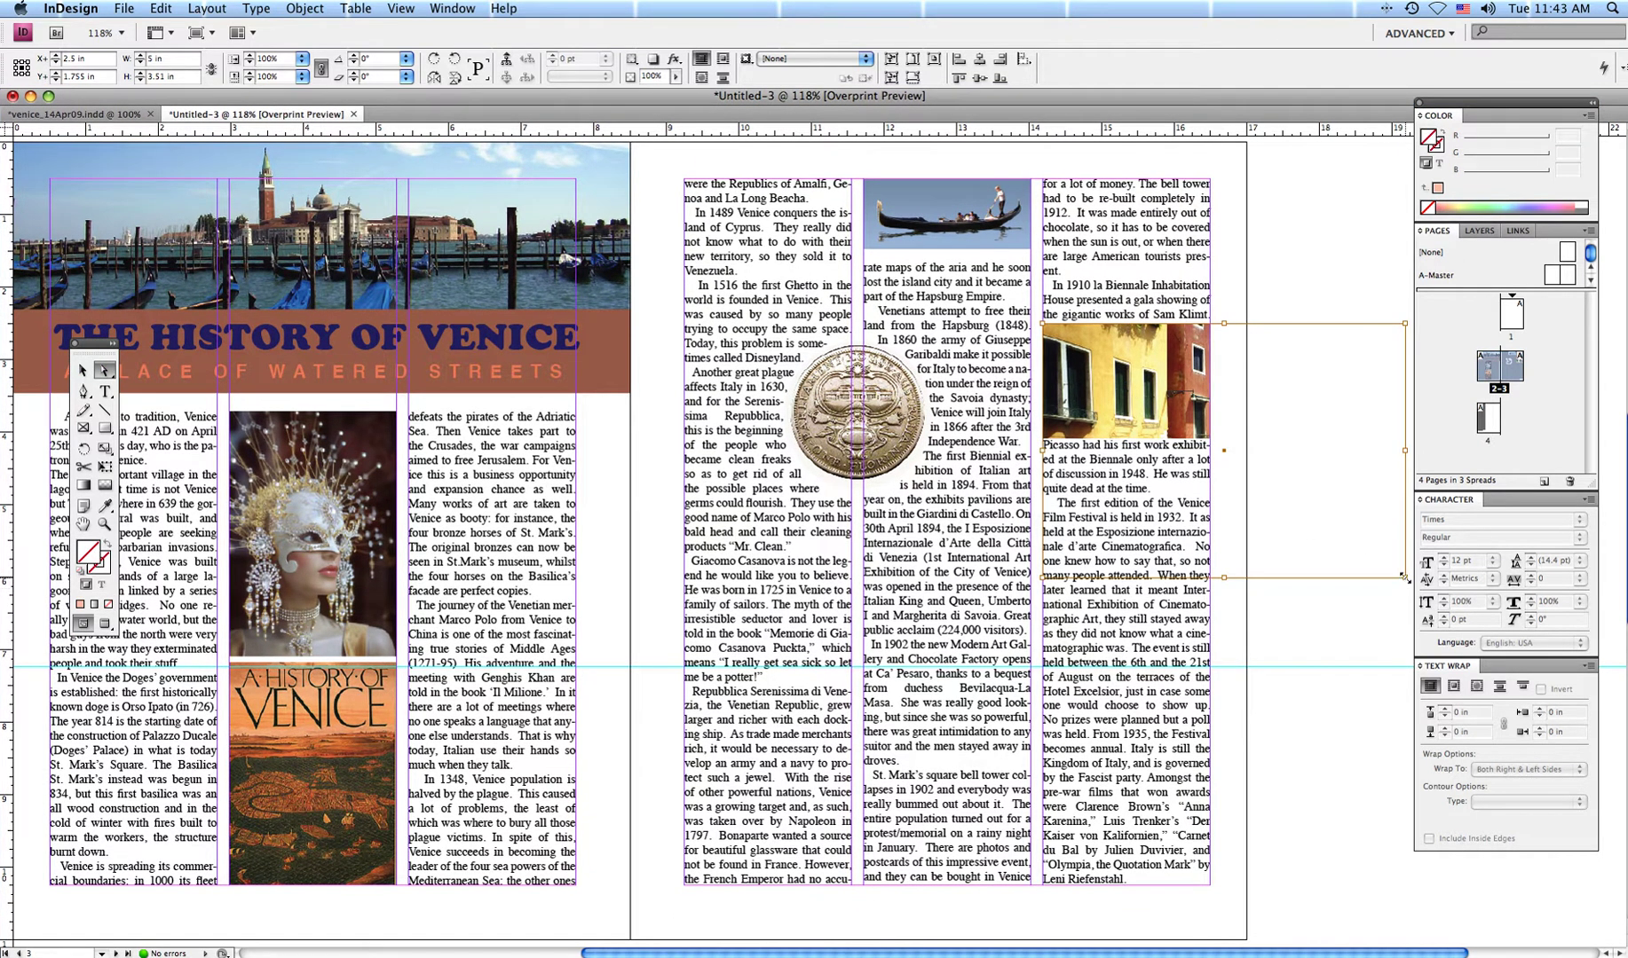
{"action": "left_click_drag", "start_coordinate": [1404, 577], "coordinate": [1163, 442]}
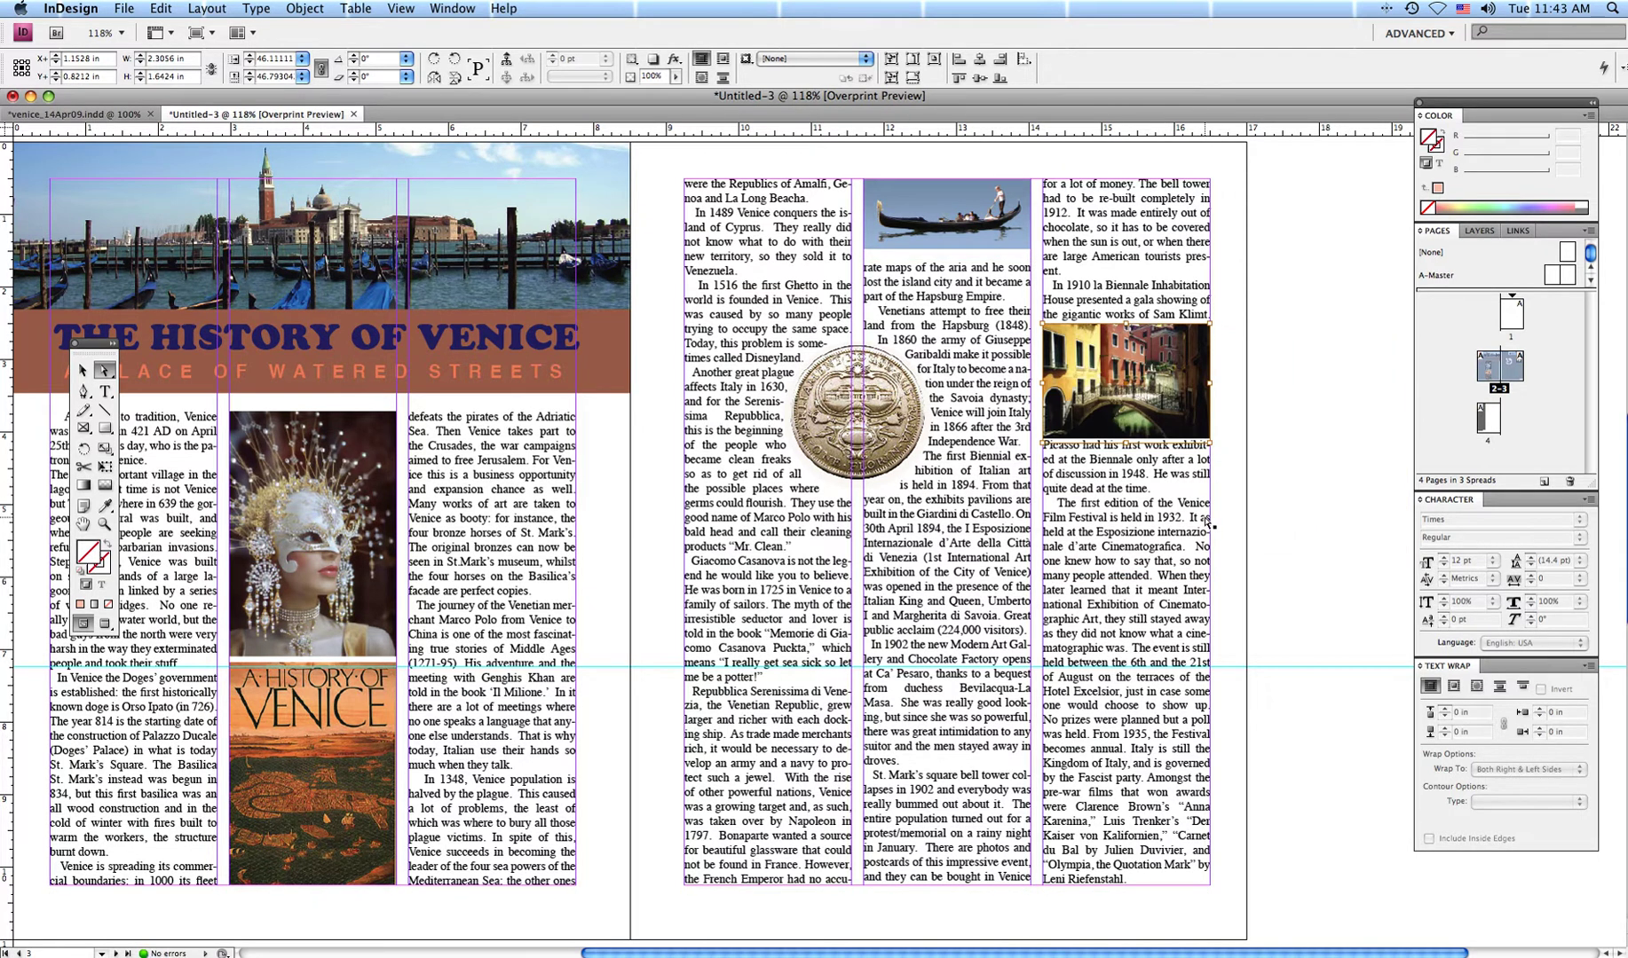
{"action": "left_click", "coordinate": [1454, 688]}
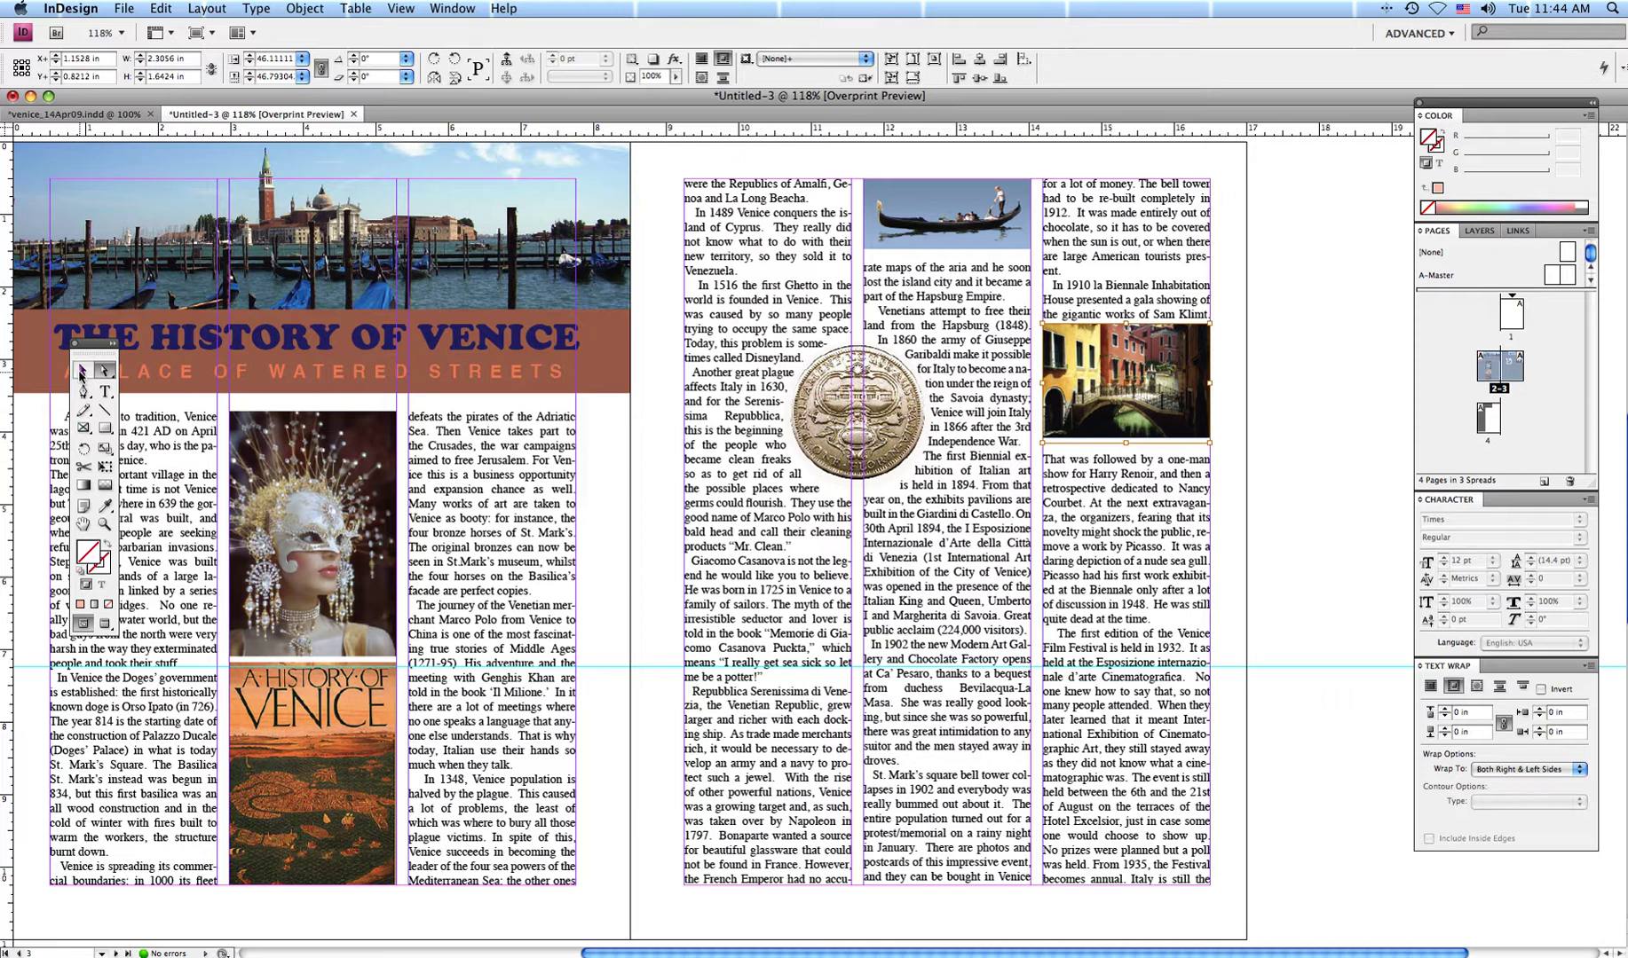
Nudge the canal picture frame down to a vertical position of about 3.35 in, adjusting the gap to the surrounding text.
{"action": "left_click", "coordinate": [81, 373]}
{"action": "left_click", "coordinate": [1116, 396]}
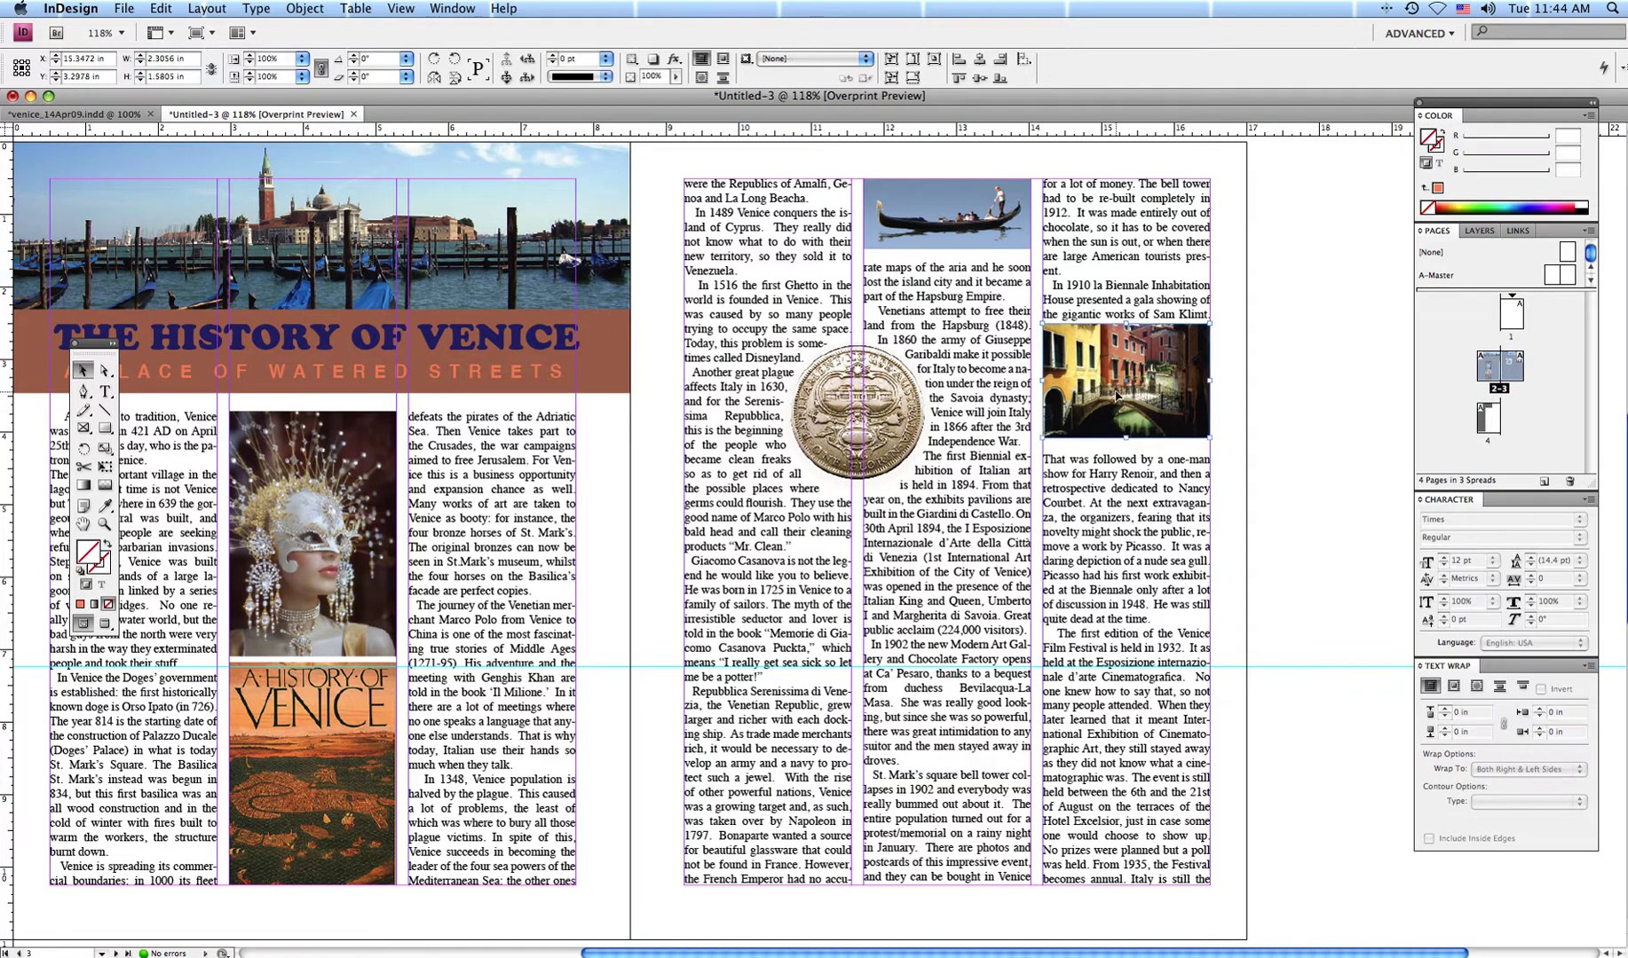
{"action": "key", "text": "Down"}
{"action": "key", "text": "Down"}
{"action": "key", "text": "Down"}
{"action": "key", "text": "Down"}
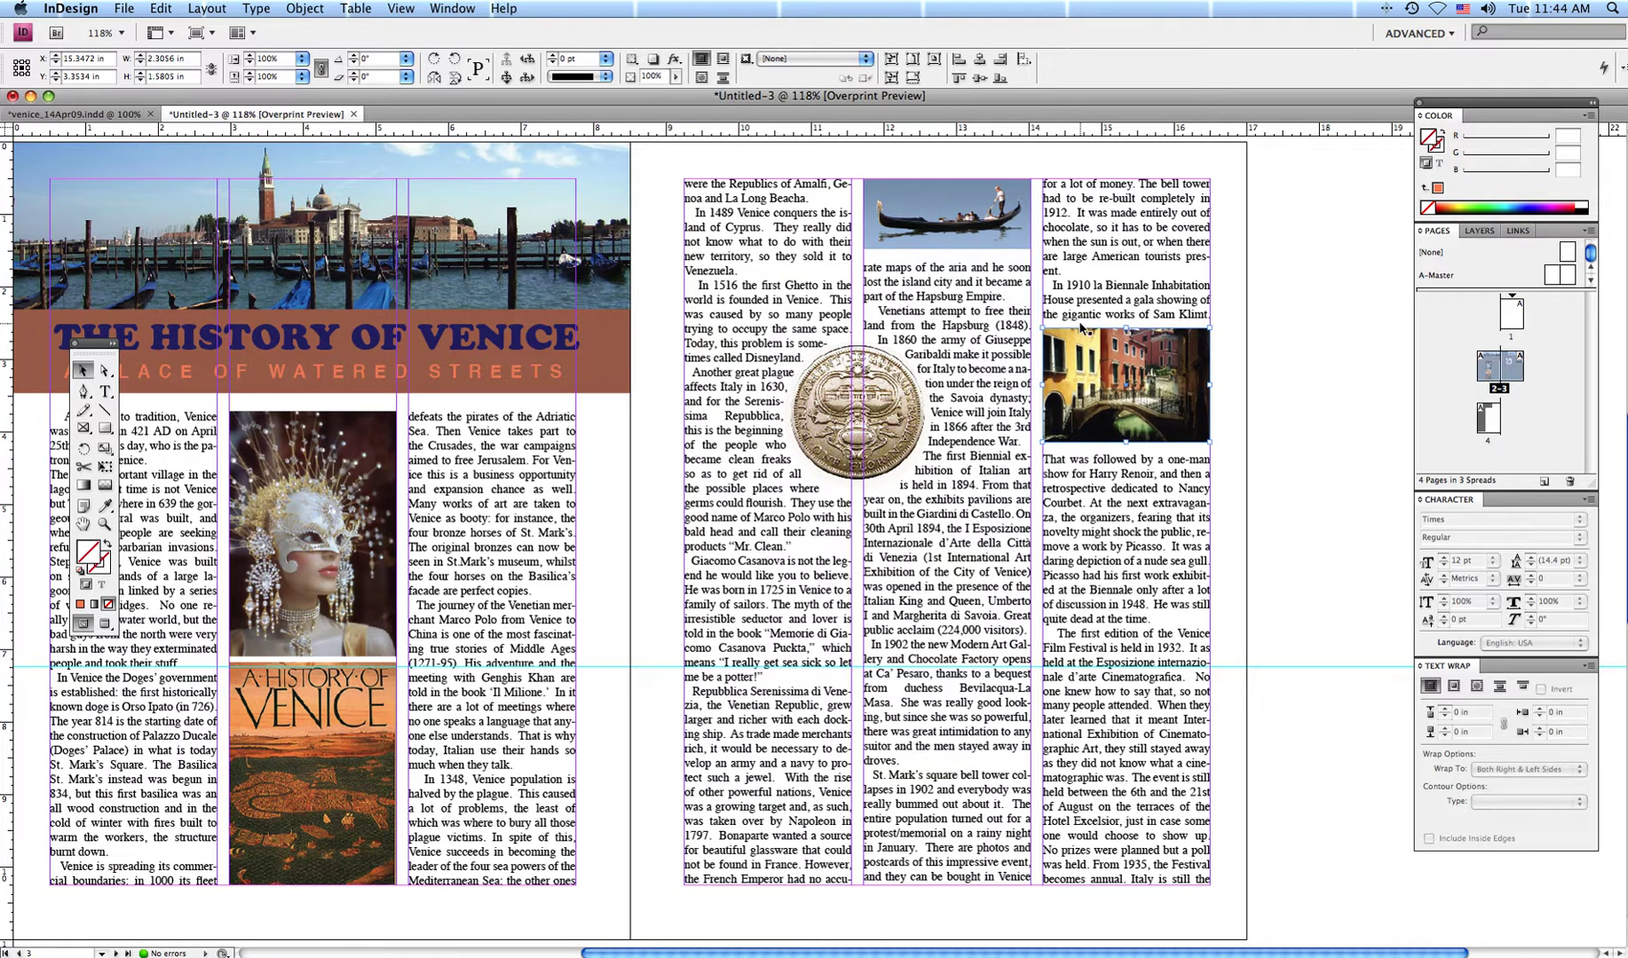
{"action": "key", "text": "Down"}
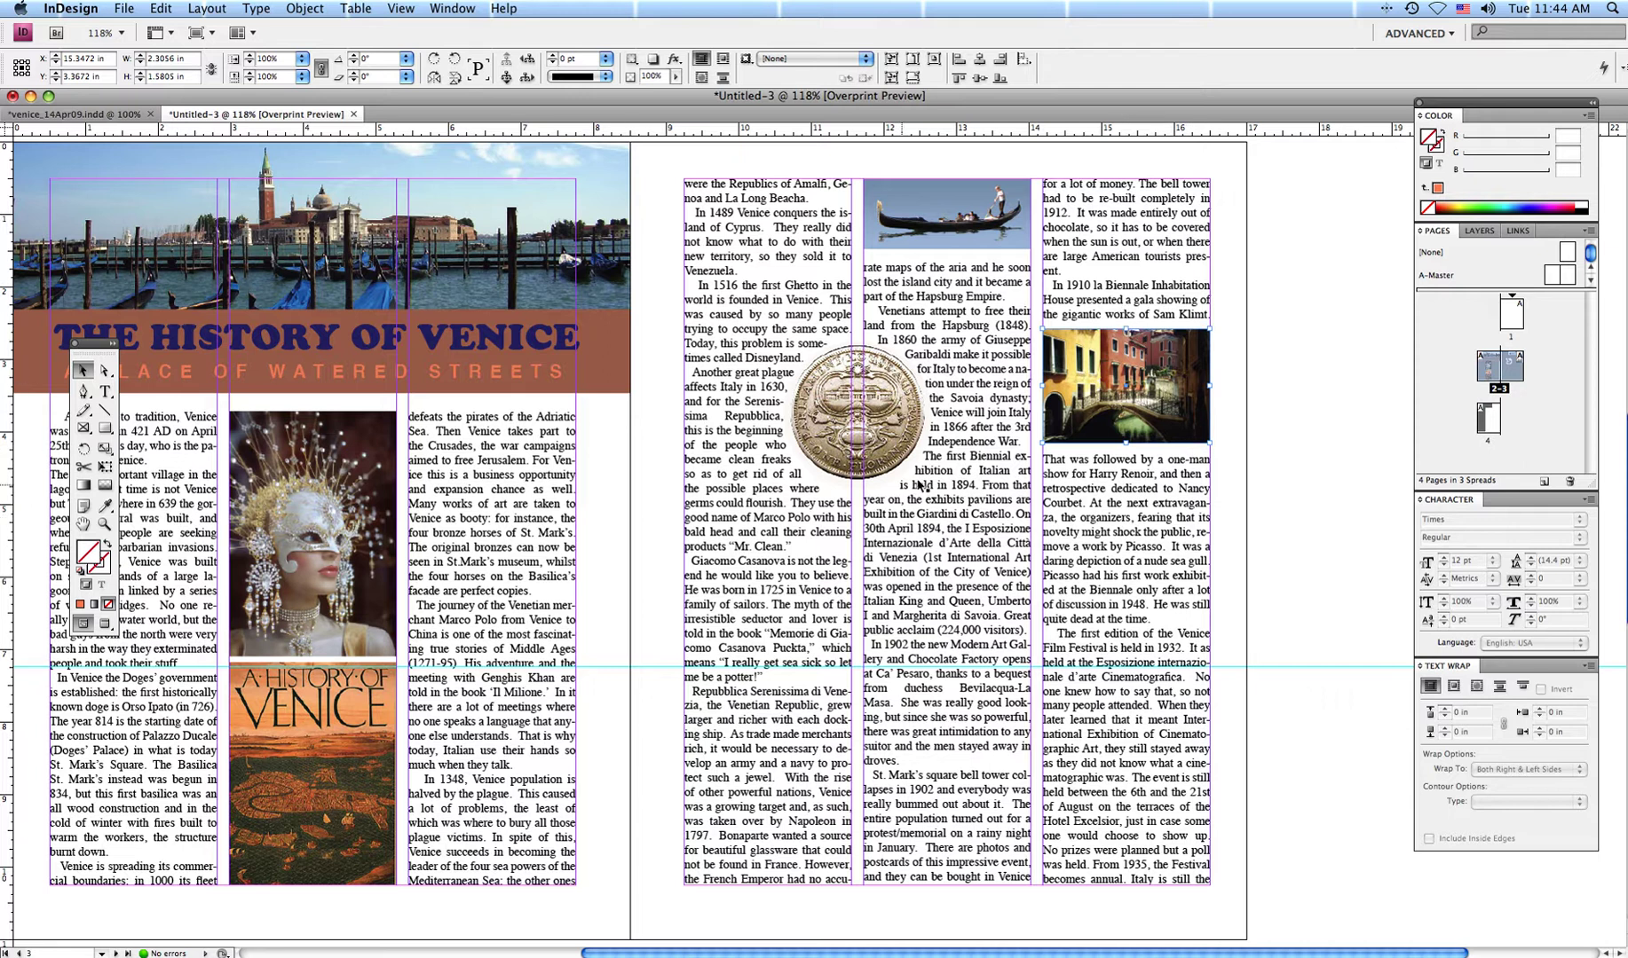
{"action": "key", "text": "Down"}
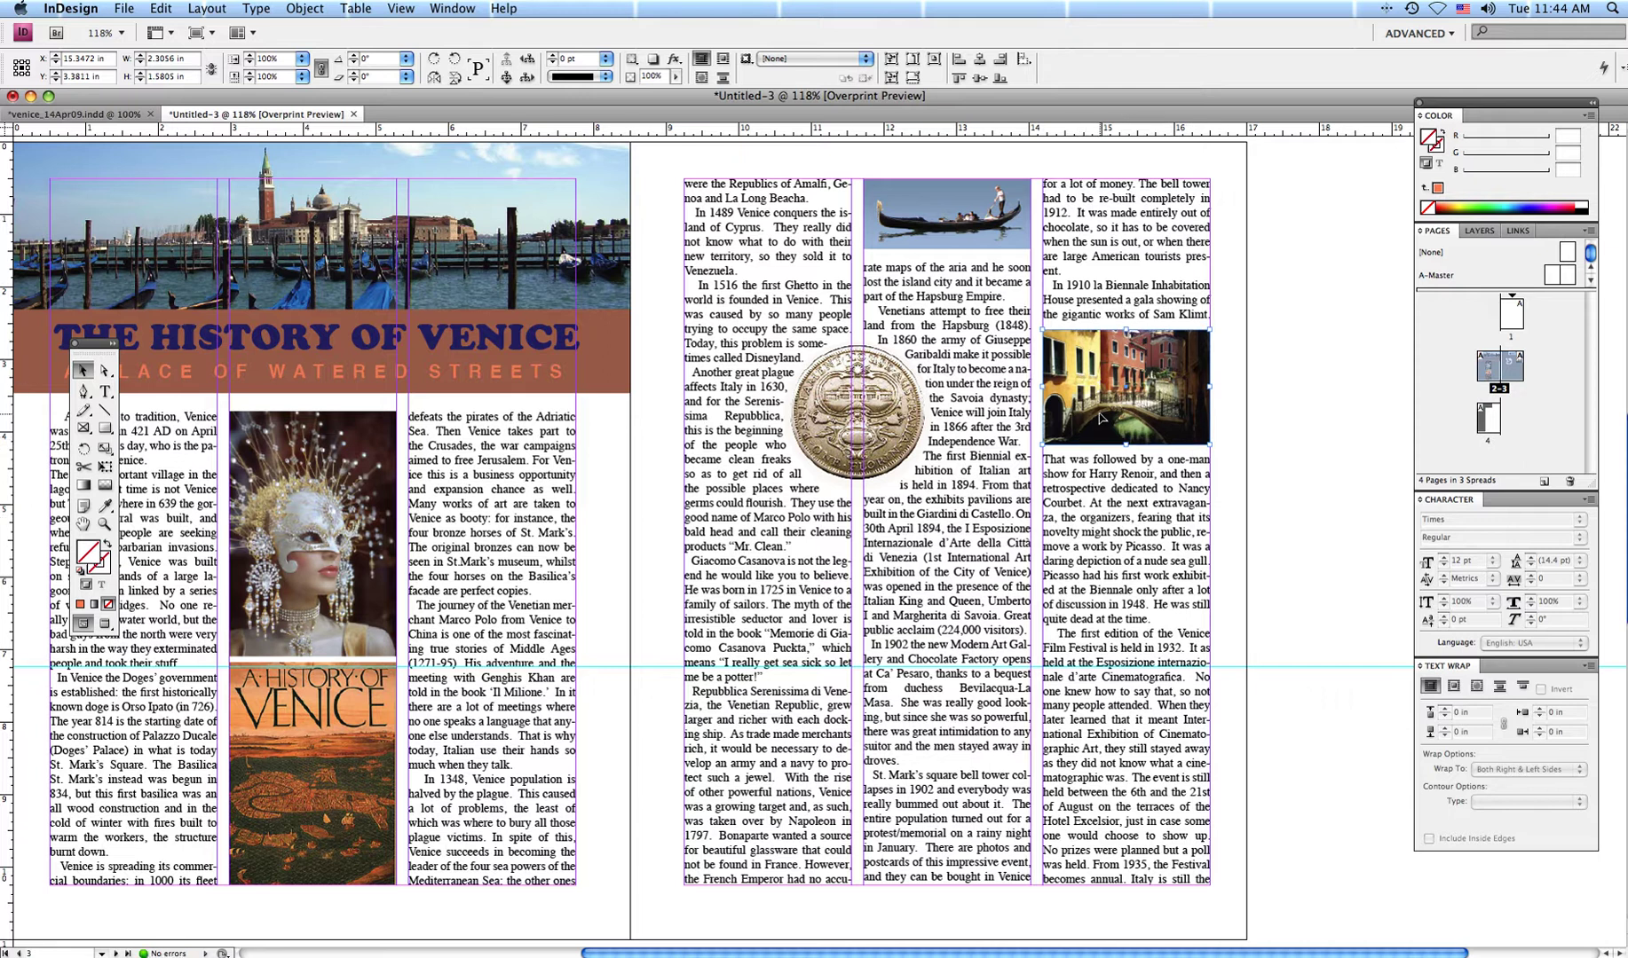
{"action": "key", "text": "Up"}
{"action": "key", "text": "Up"}
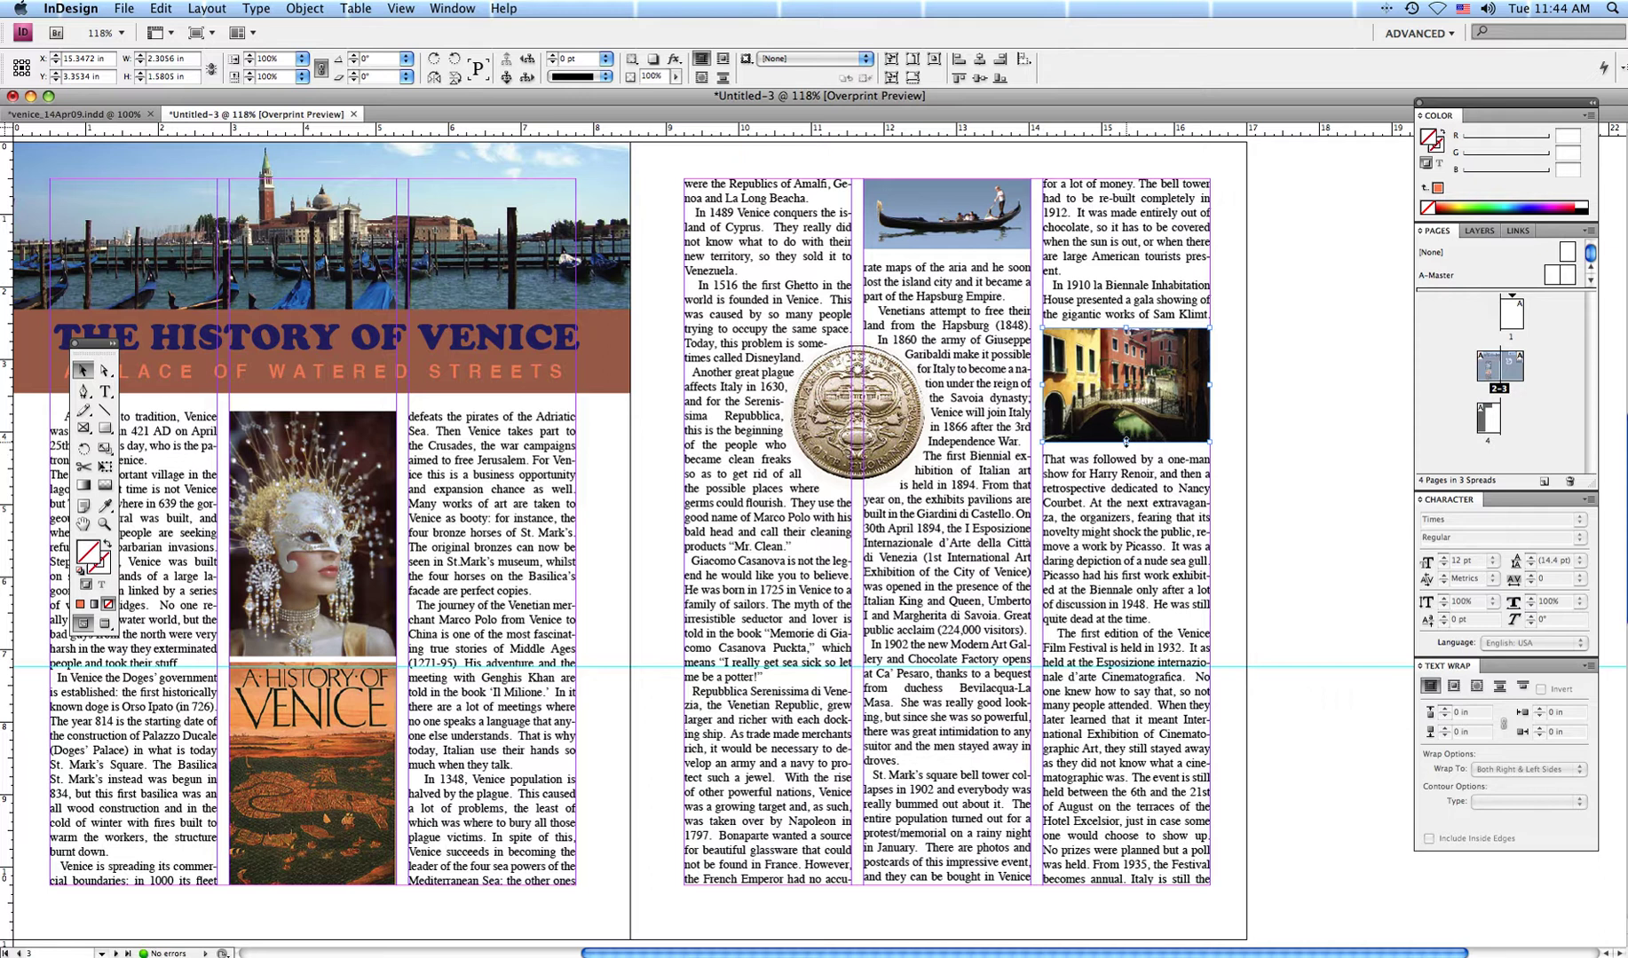
Extend the canal frame's lower edge to a height of about 1.66 in and enlarge the image to about 2.33 by 1.66 in.
{"action": "mouse_move", "coordinate": [1125, 441]}
{"action": "left_mouse_down"}
{"action": "mouse_move", "coordinate": [1125, 461]}
{"action": "mouse_move", "coordinate": [1125, 447]}
{"action": "left_mouse_up"}
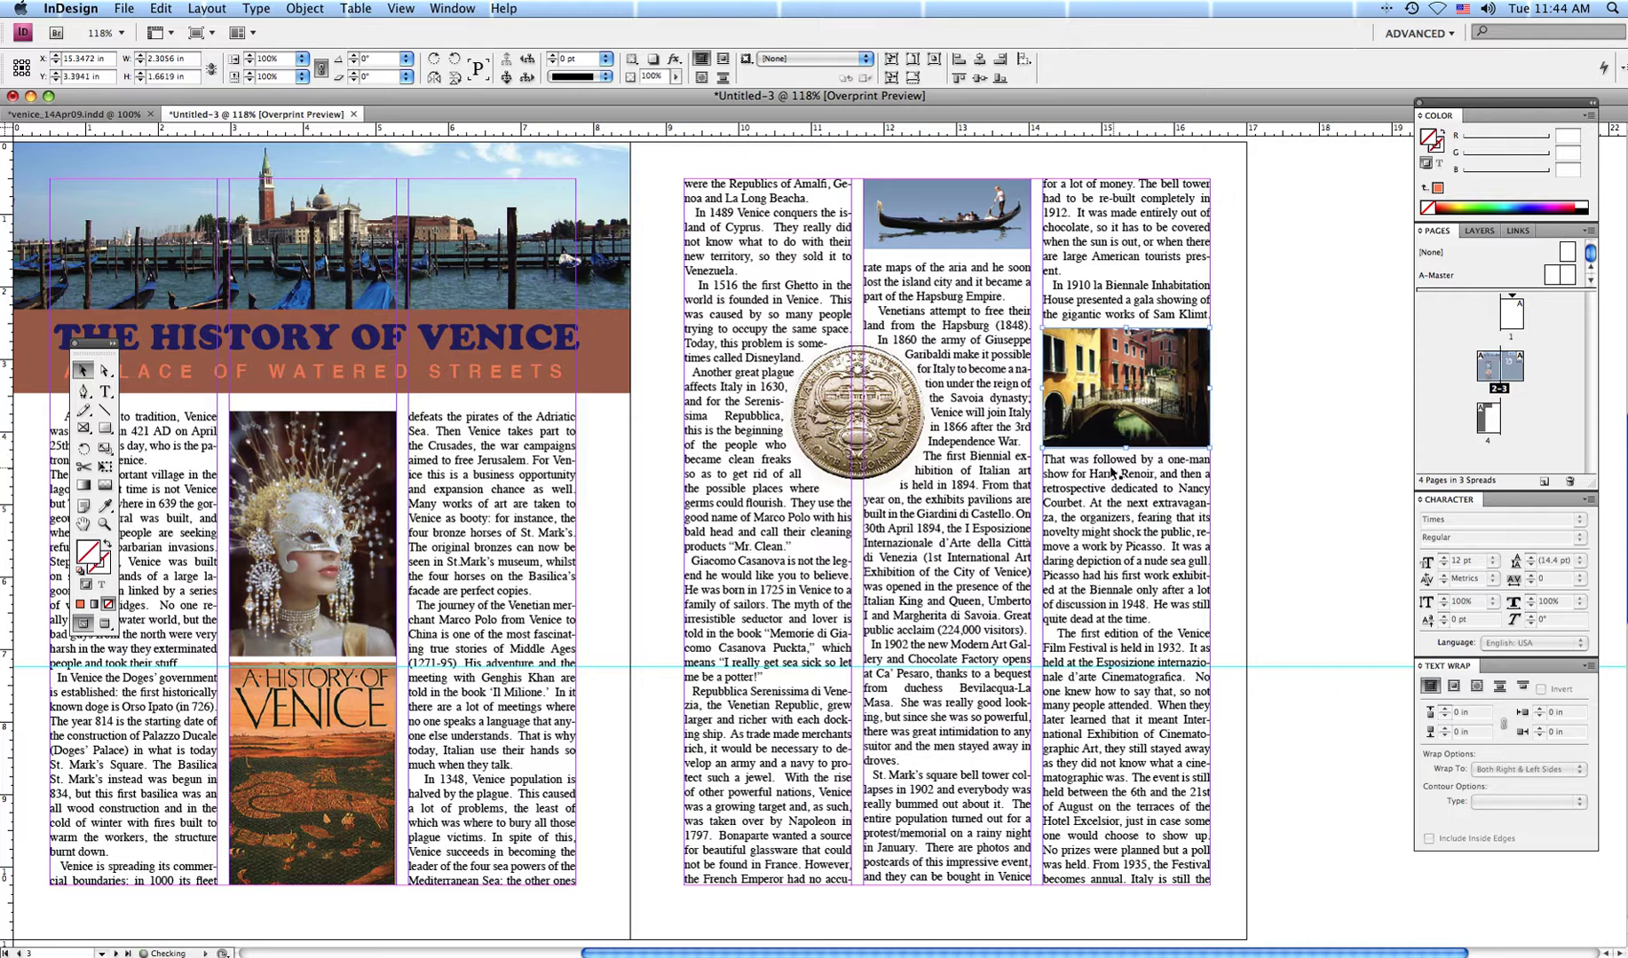
{"action": "left_click", "coordinate": [105, 370]}
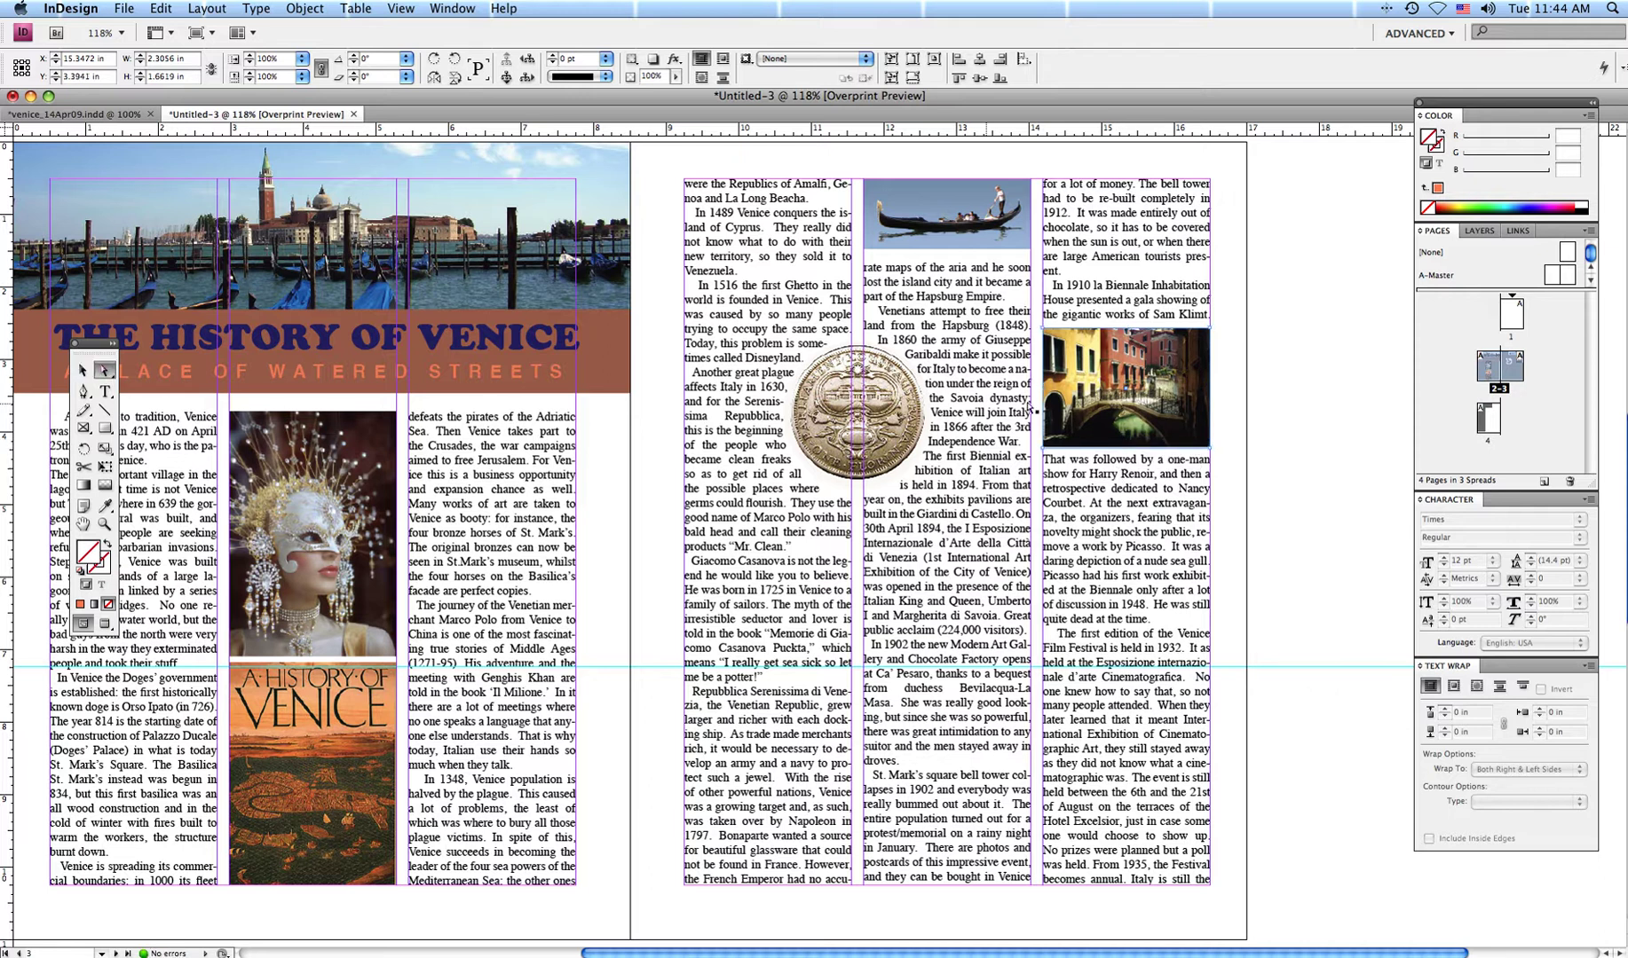
{"action": "left_click", "coordinate": [1157, 366]}
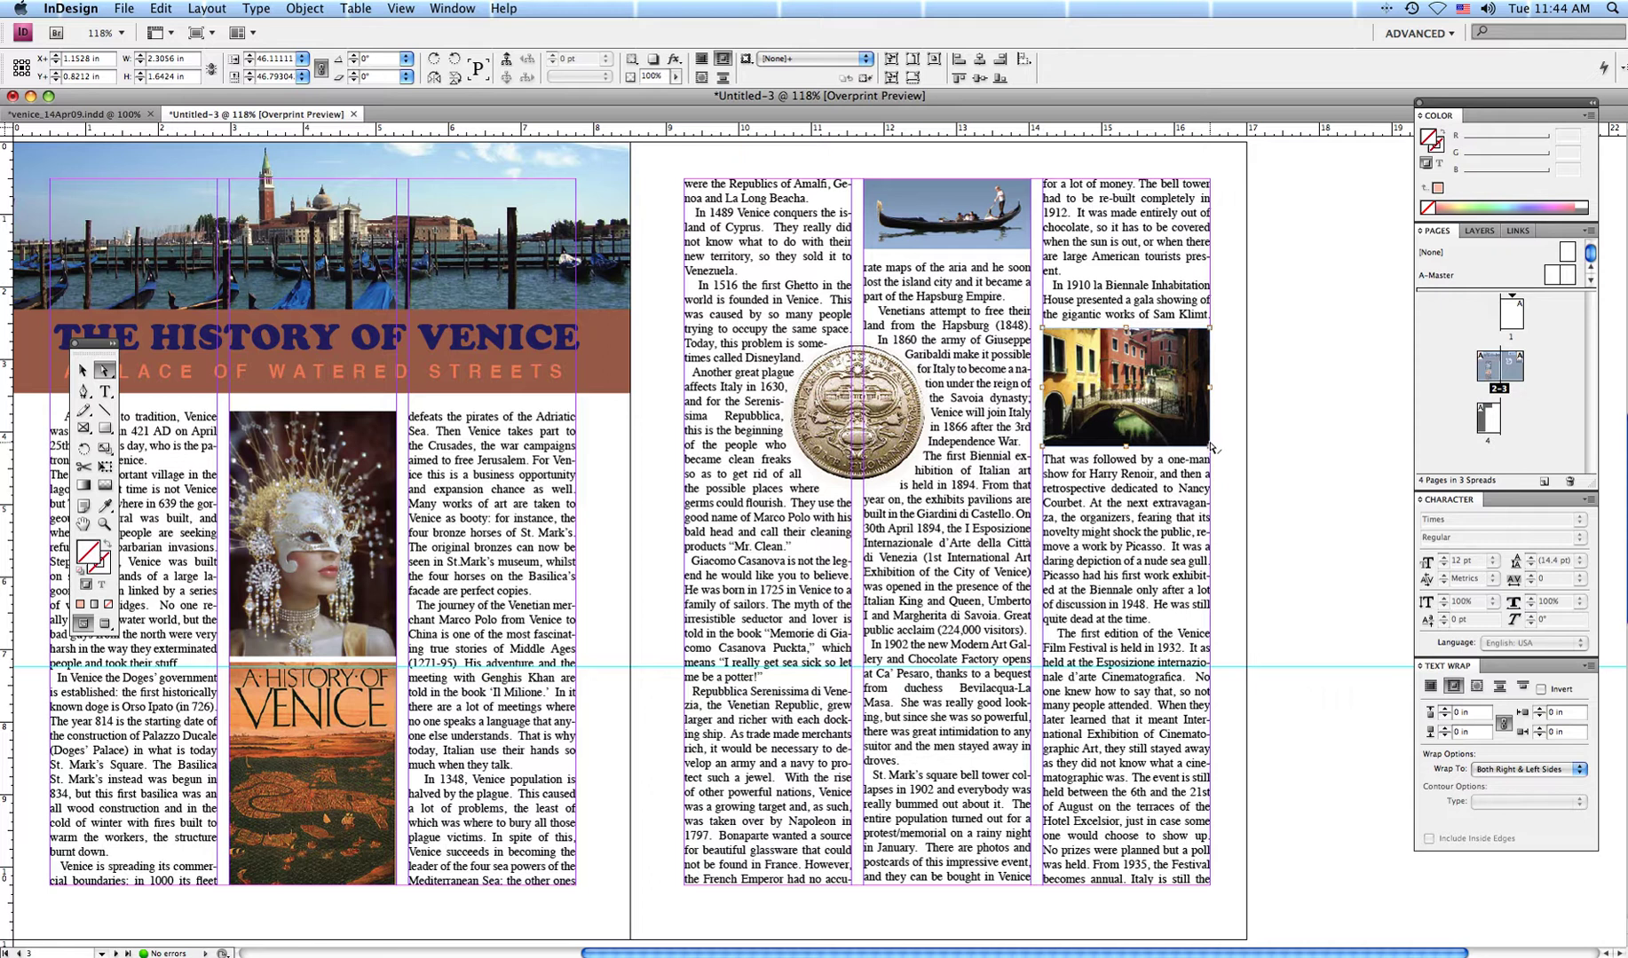
{"action": "left_click_drag", "start_coordinate": [1209, 442], "coordinate": [1216, 453]}
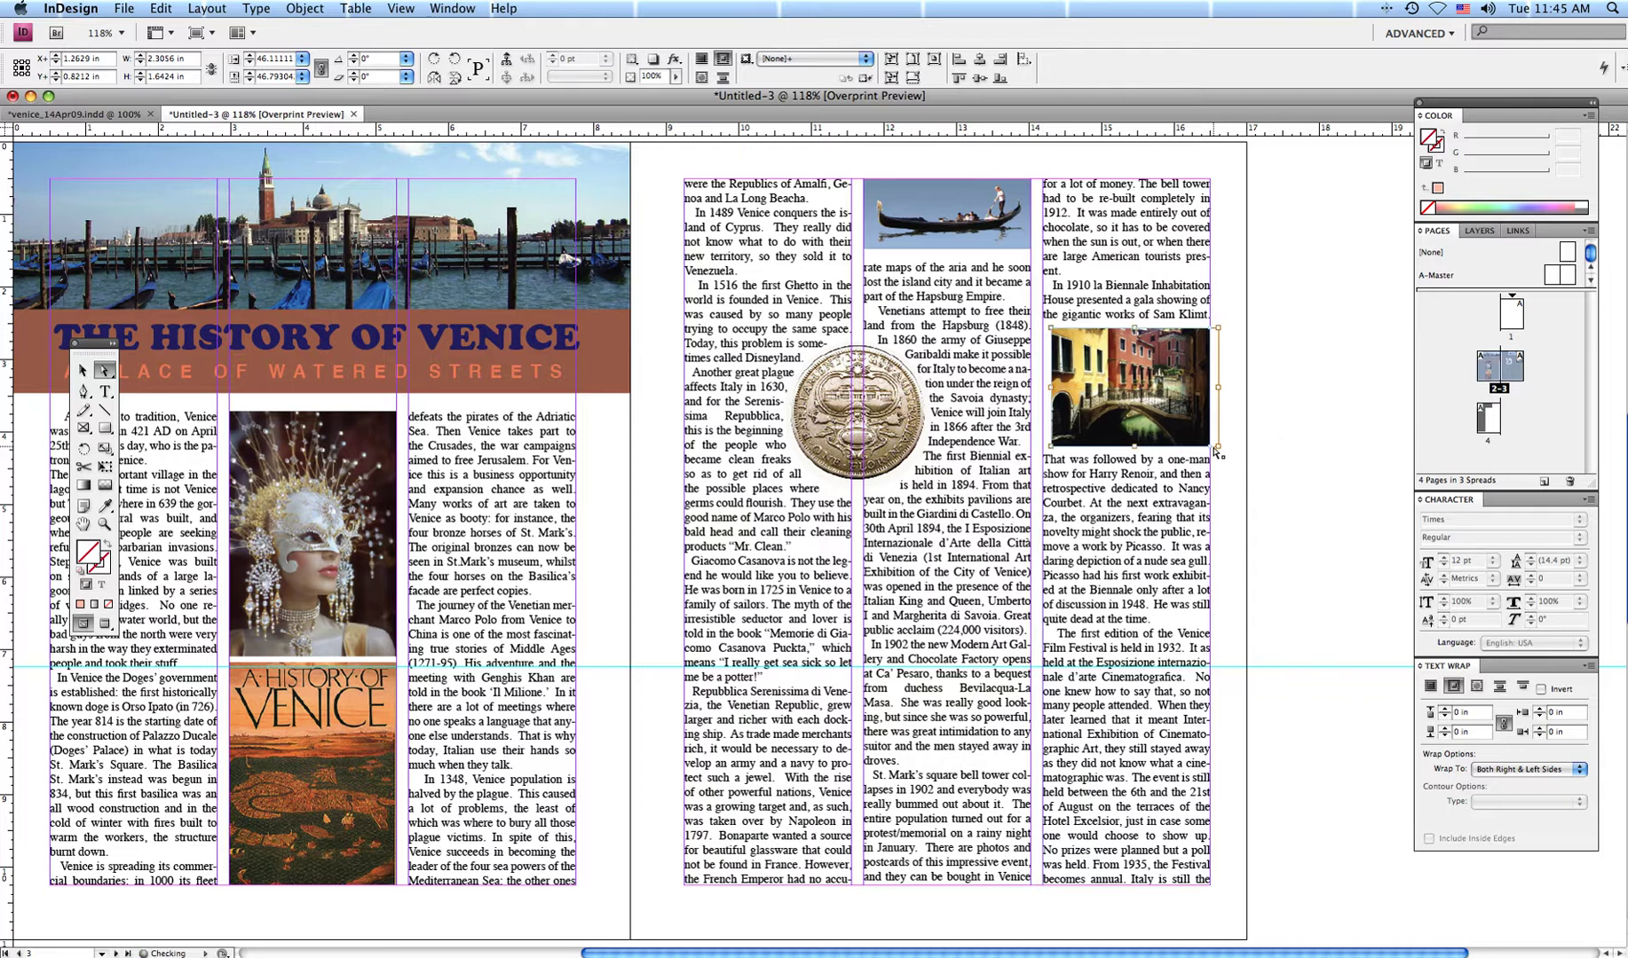
{"action": "key", "text": "super+z"}
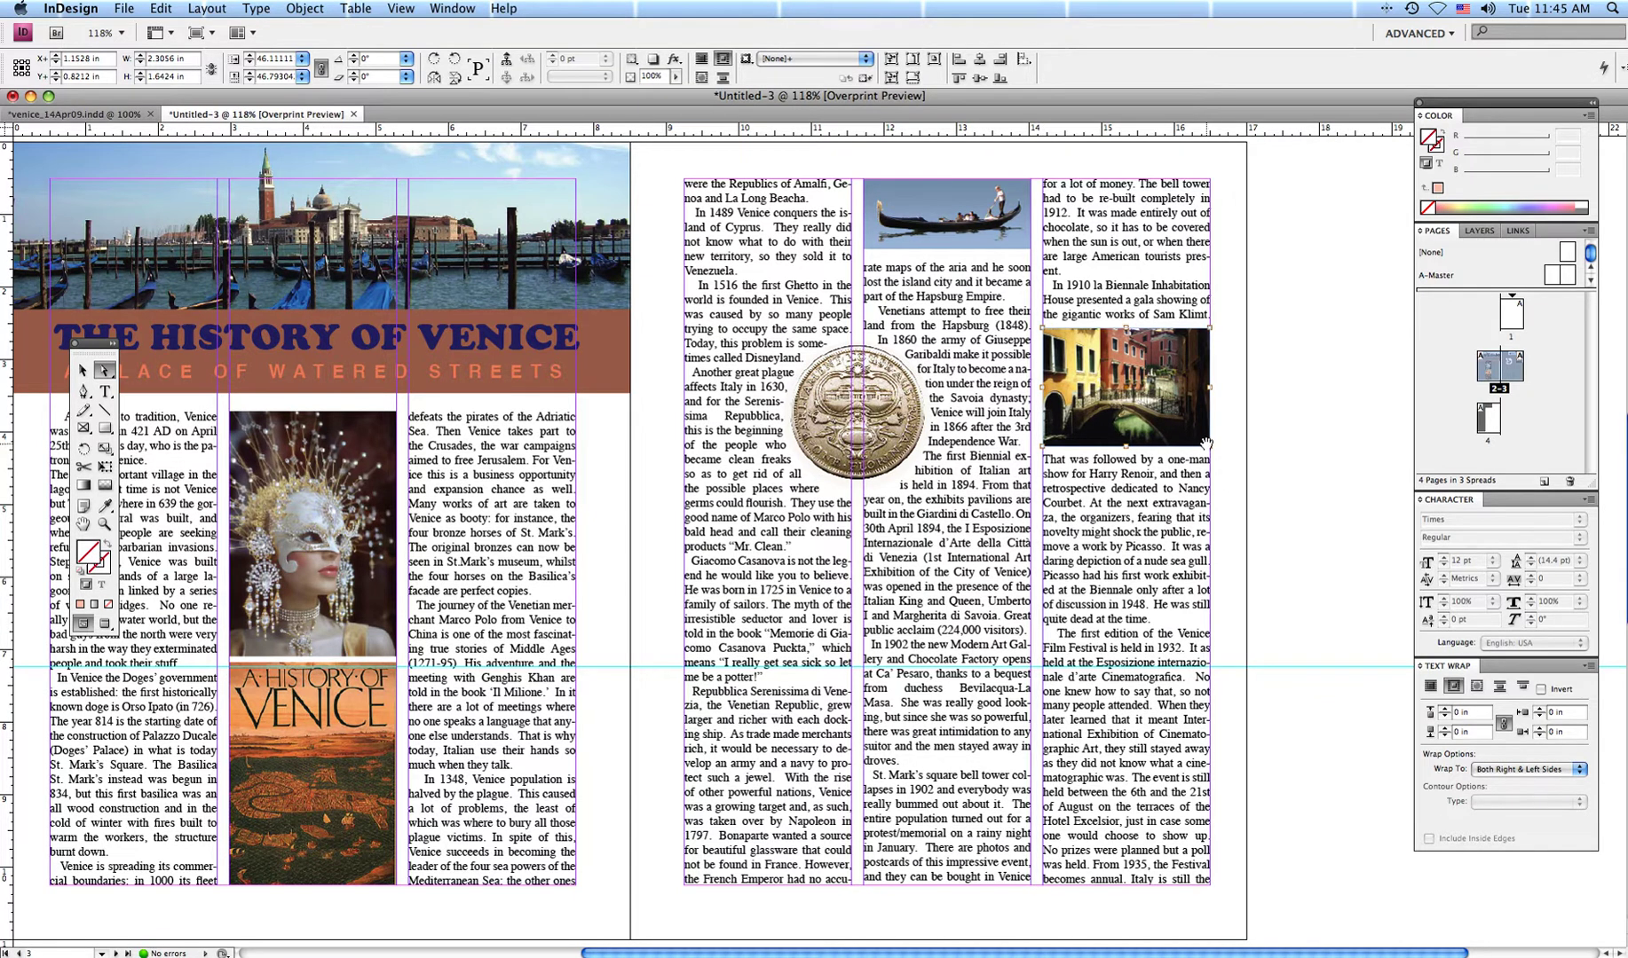
{"action": "left_click_drag", "start_coordinate": [1205, 447], "coordinate": [1210, 451]}
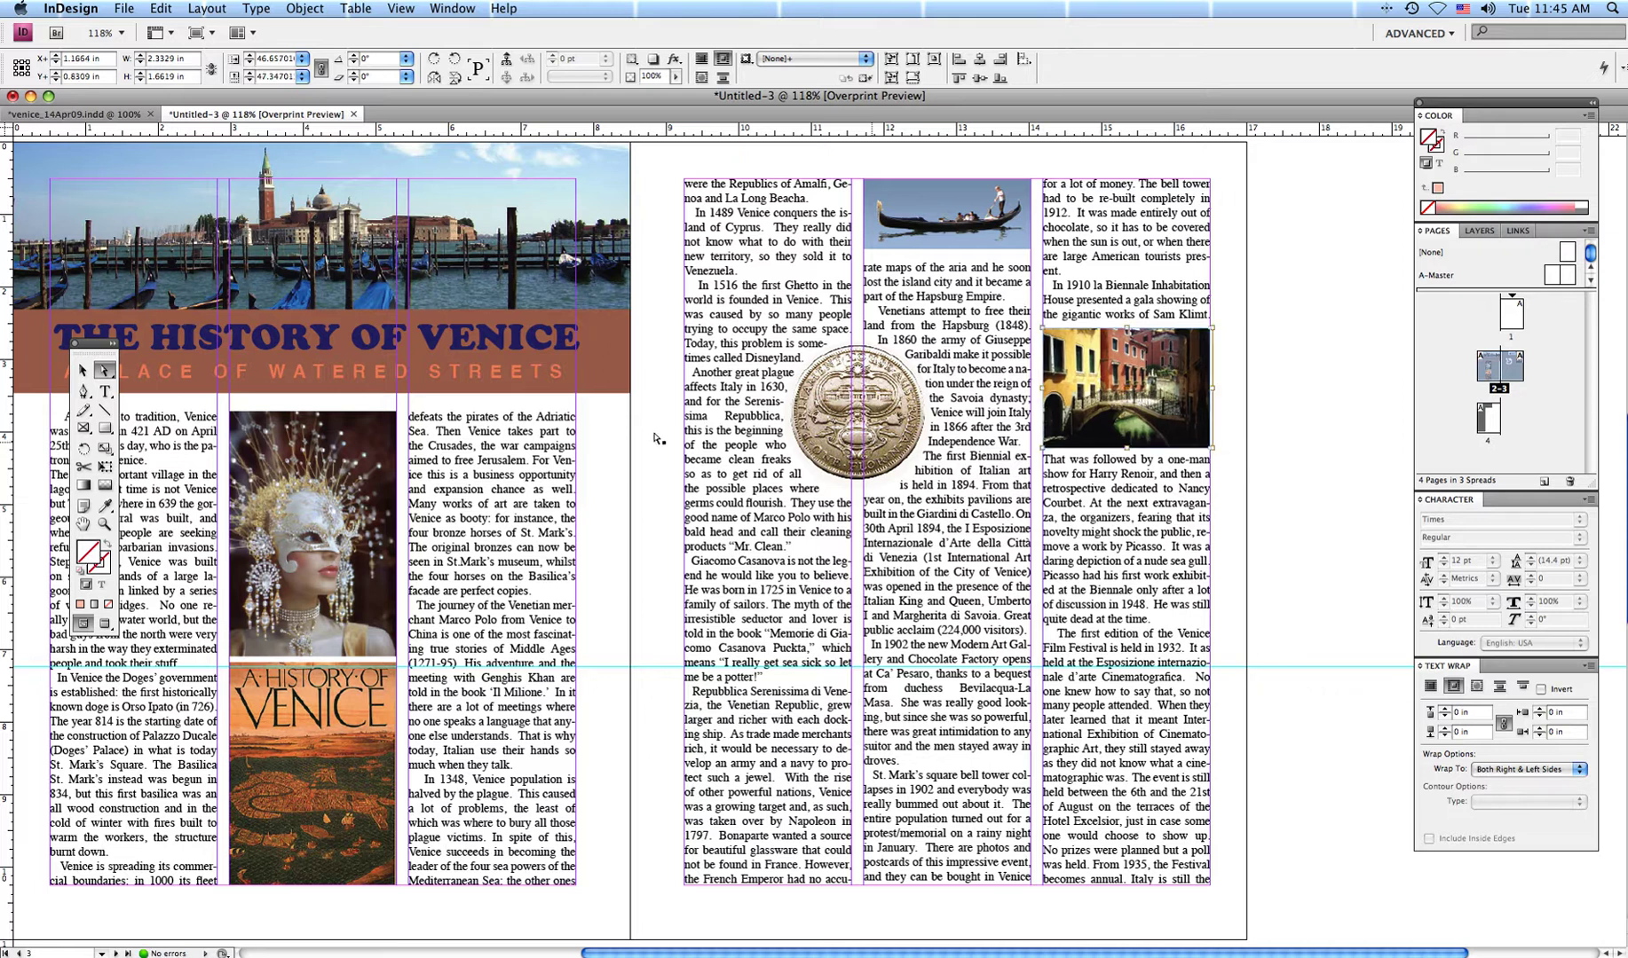
Nudge the canal picture frame up to a vertical position of about 3.37 in to even its spacing, then deselect it.
{"action": "left_click", "coordinate": [82, 369]}
{"action": "left_click", "coordinate": [1247, 398]}
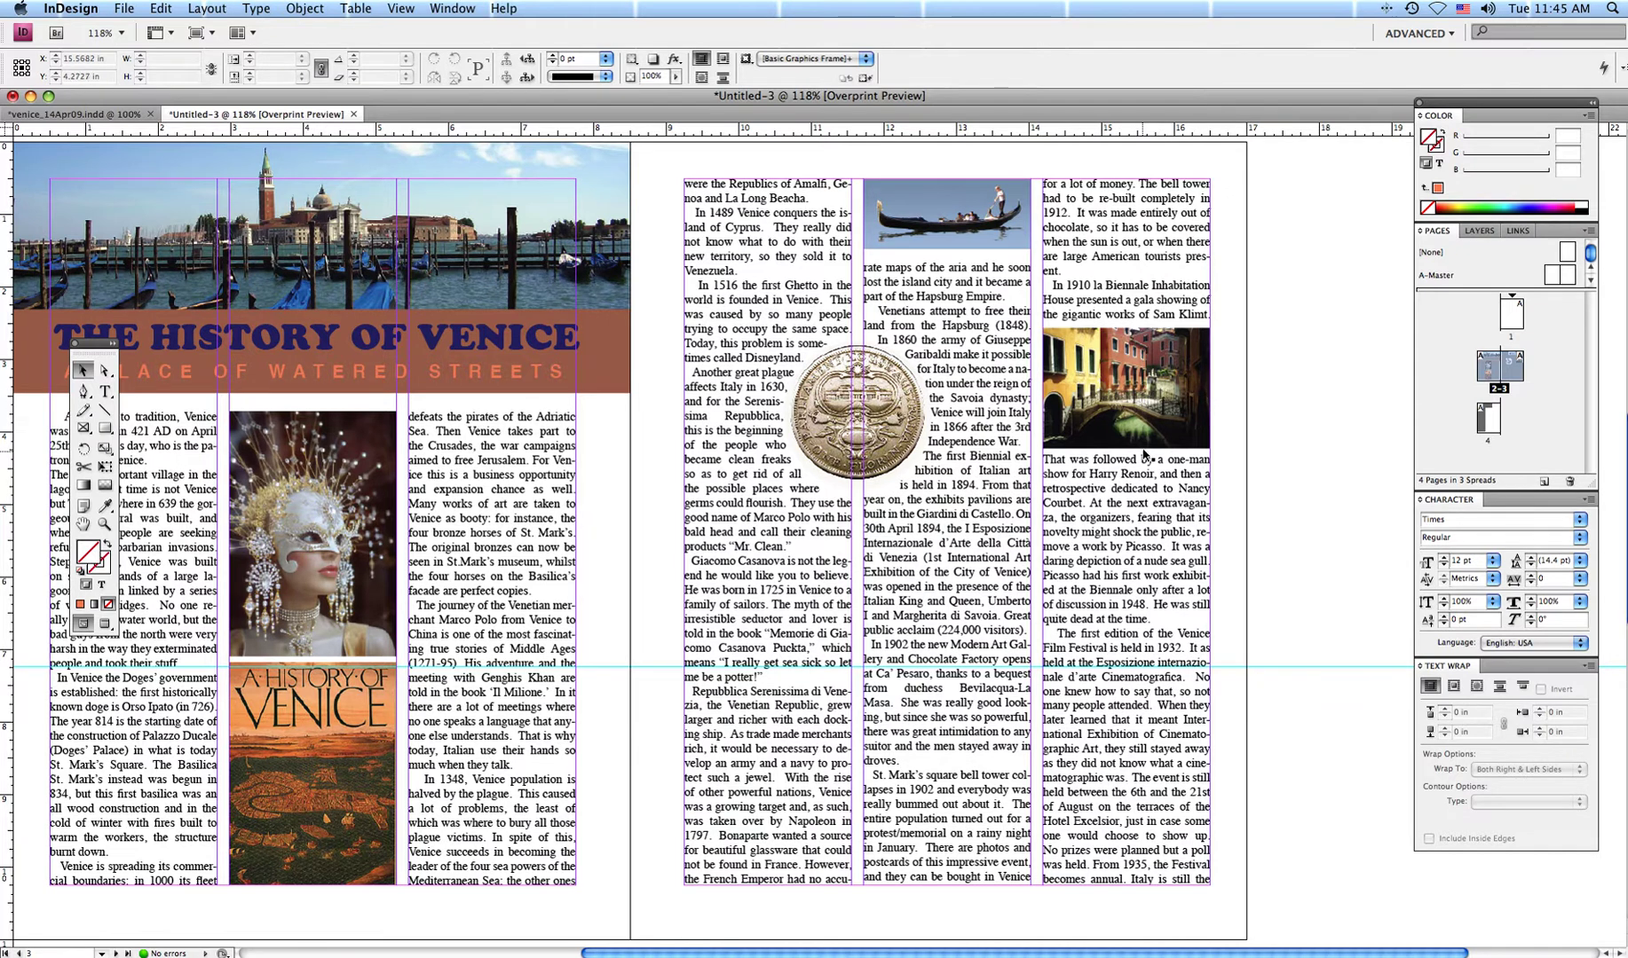
{"action": "left_click", "coordinate": [1146, 416]}
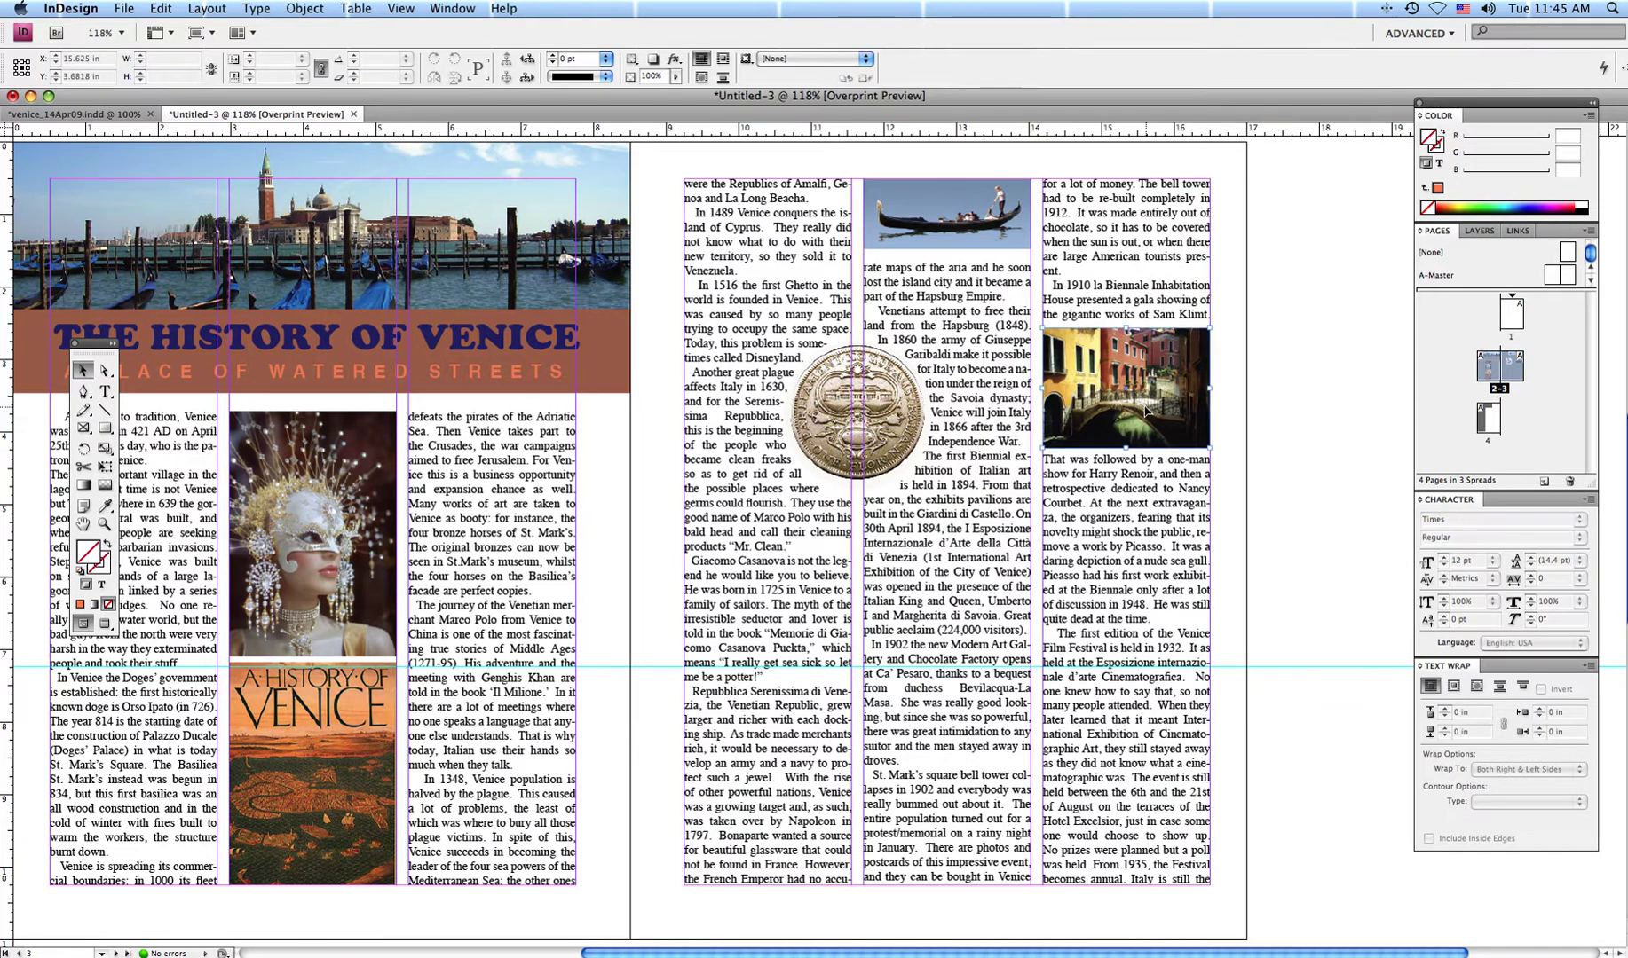
{"action": "left_click", "coordinate": [1270, 406]}
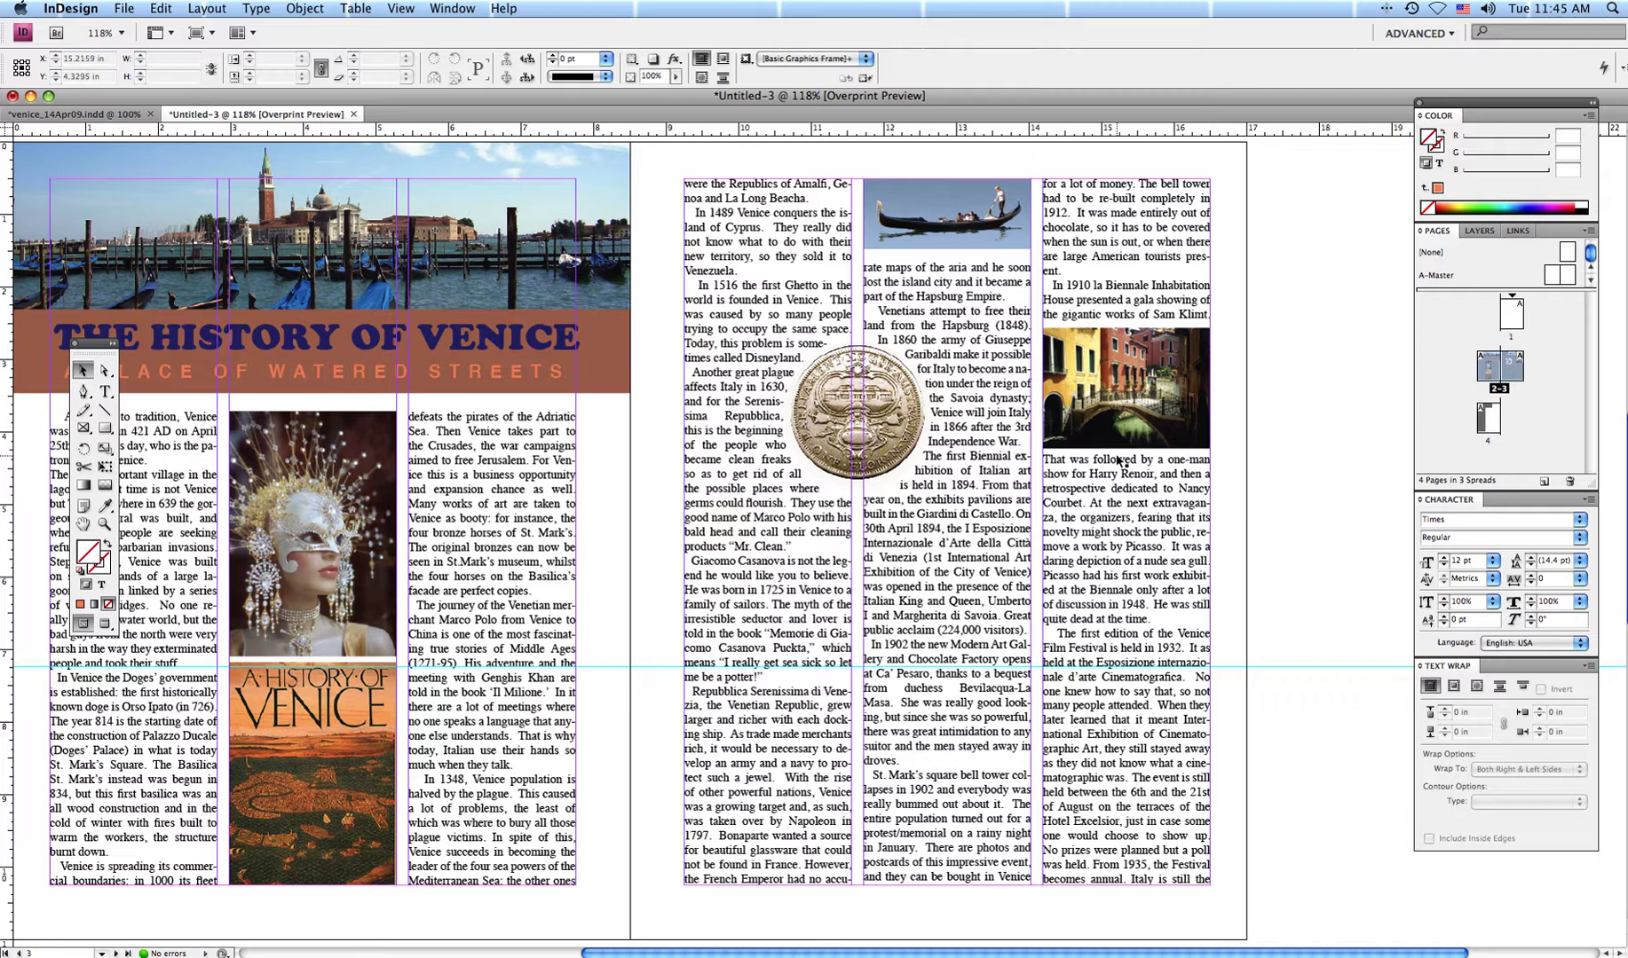
{"action": "left_click", "coordinate": [1101, 419]}
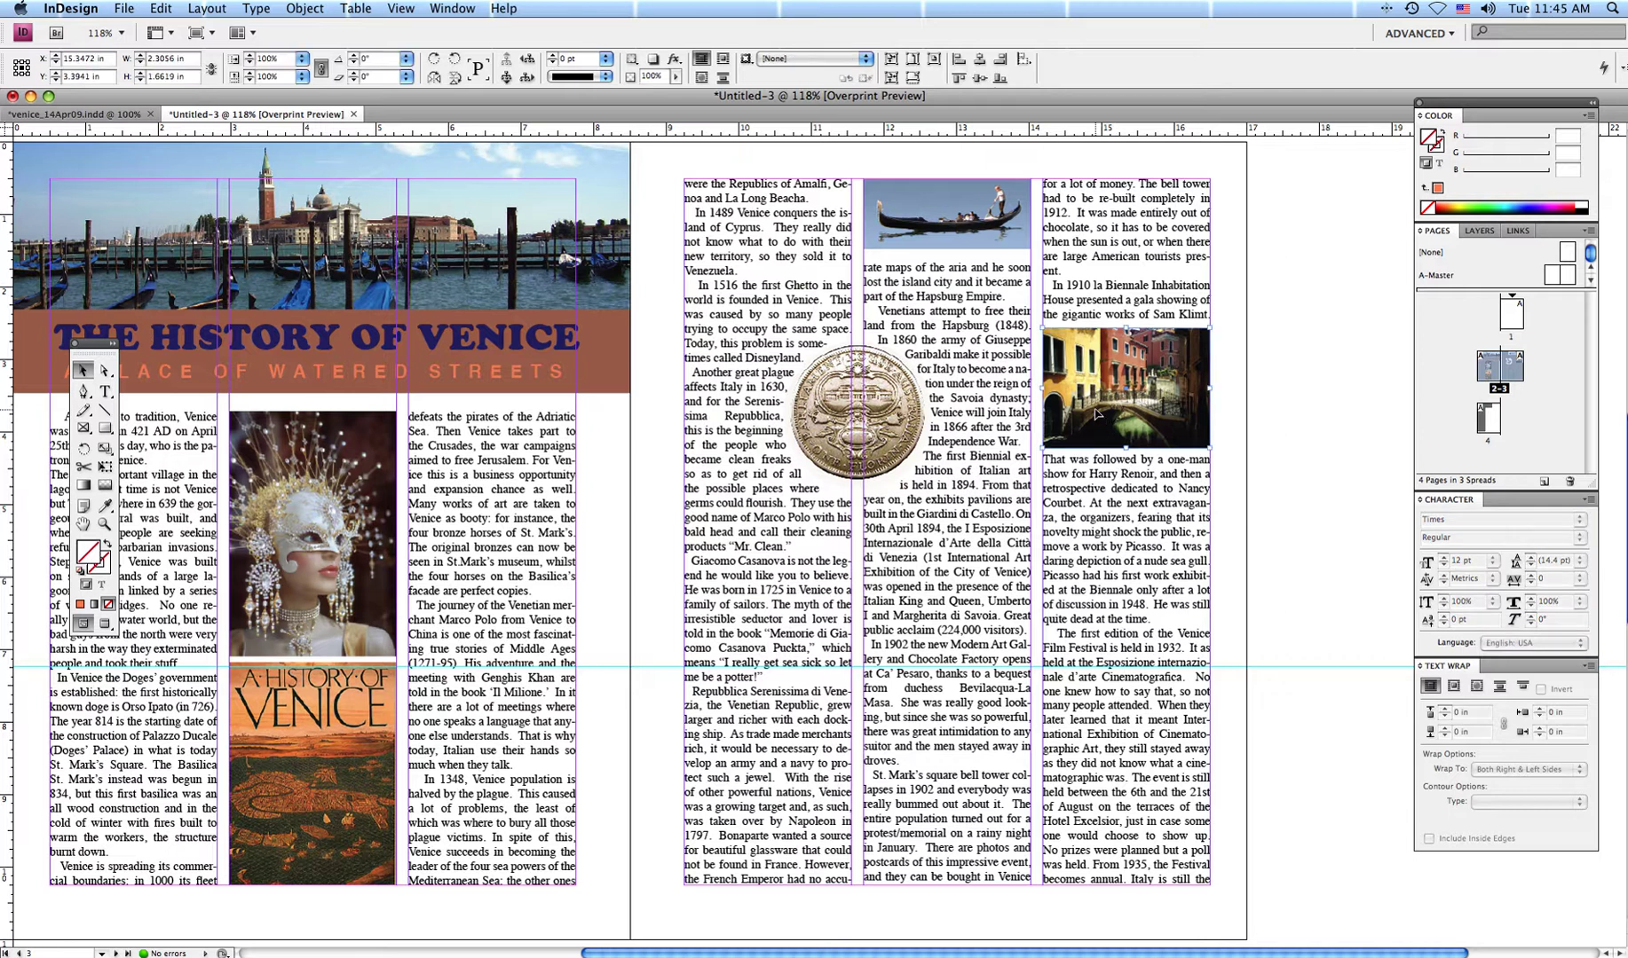
{"action": "key", "text": "Up"}
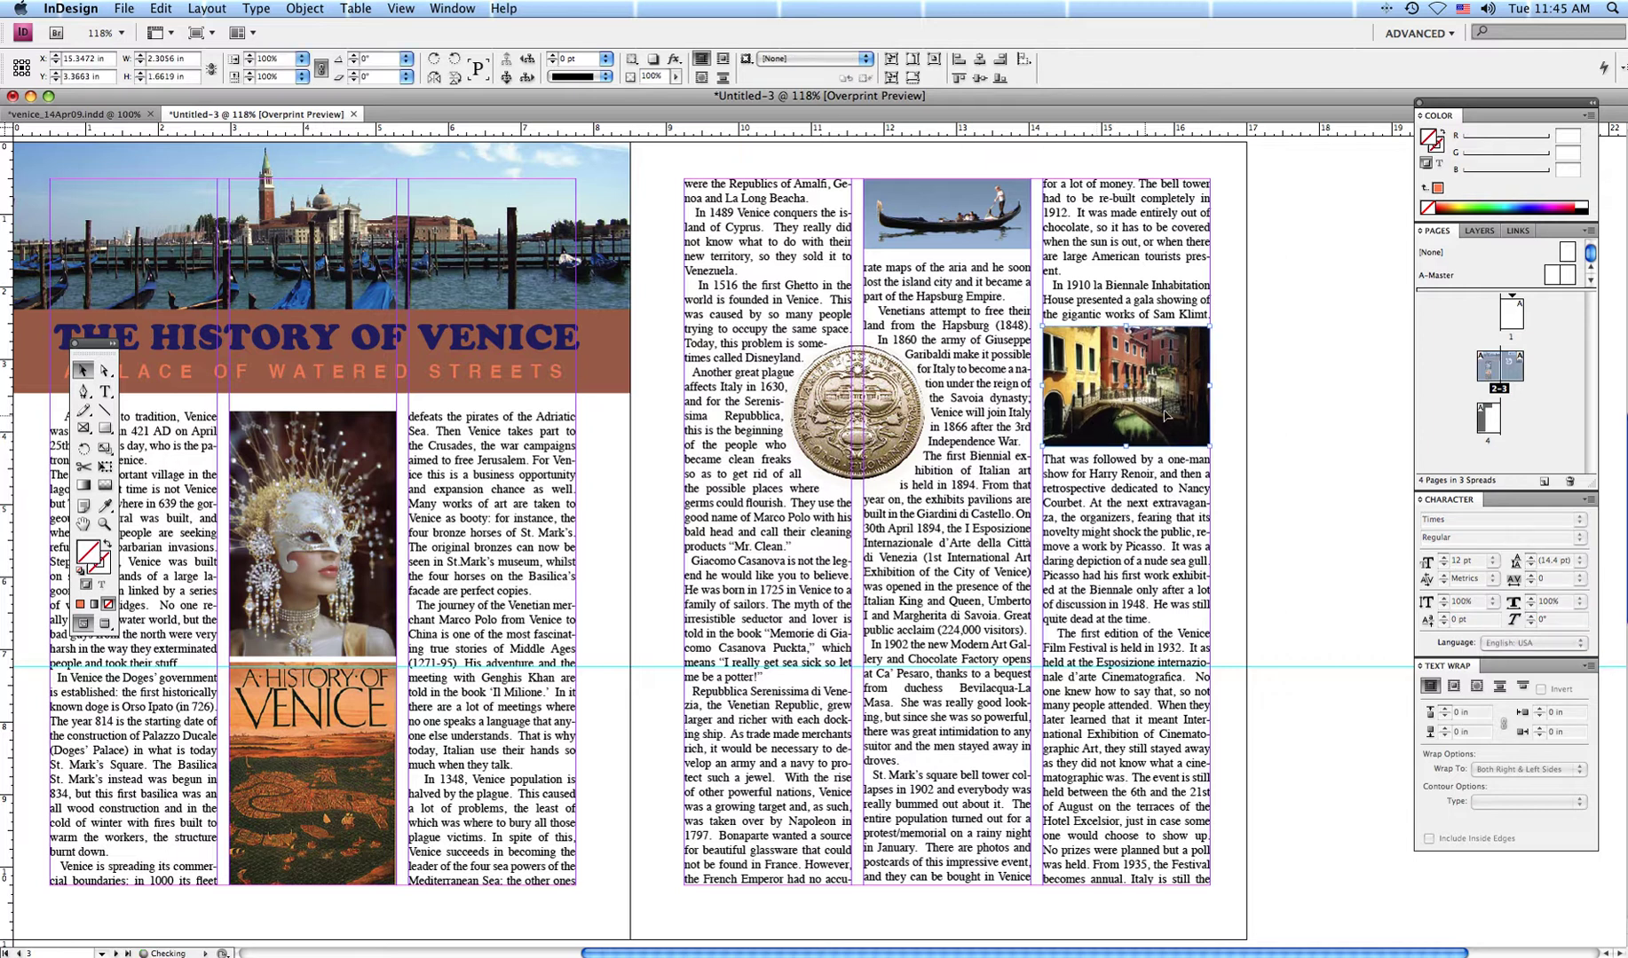
{"action": "left_click", "coordinate": [1294, 477]}
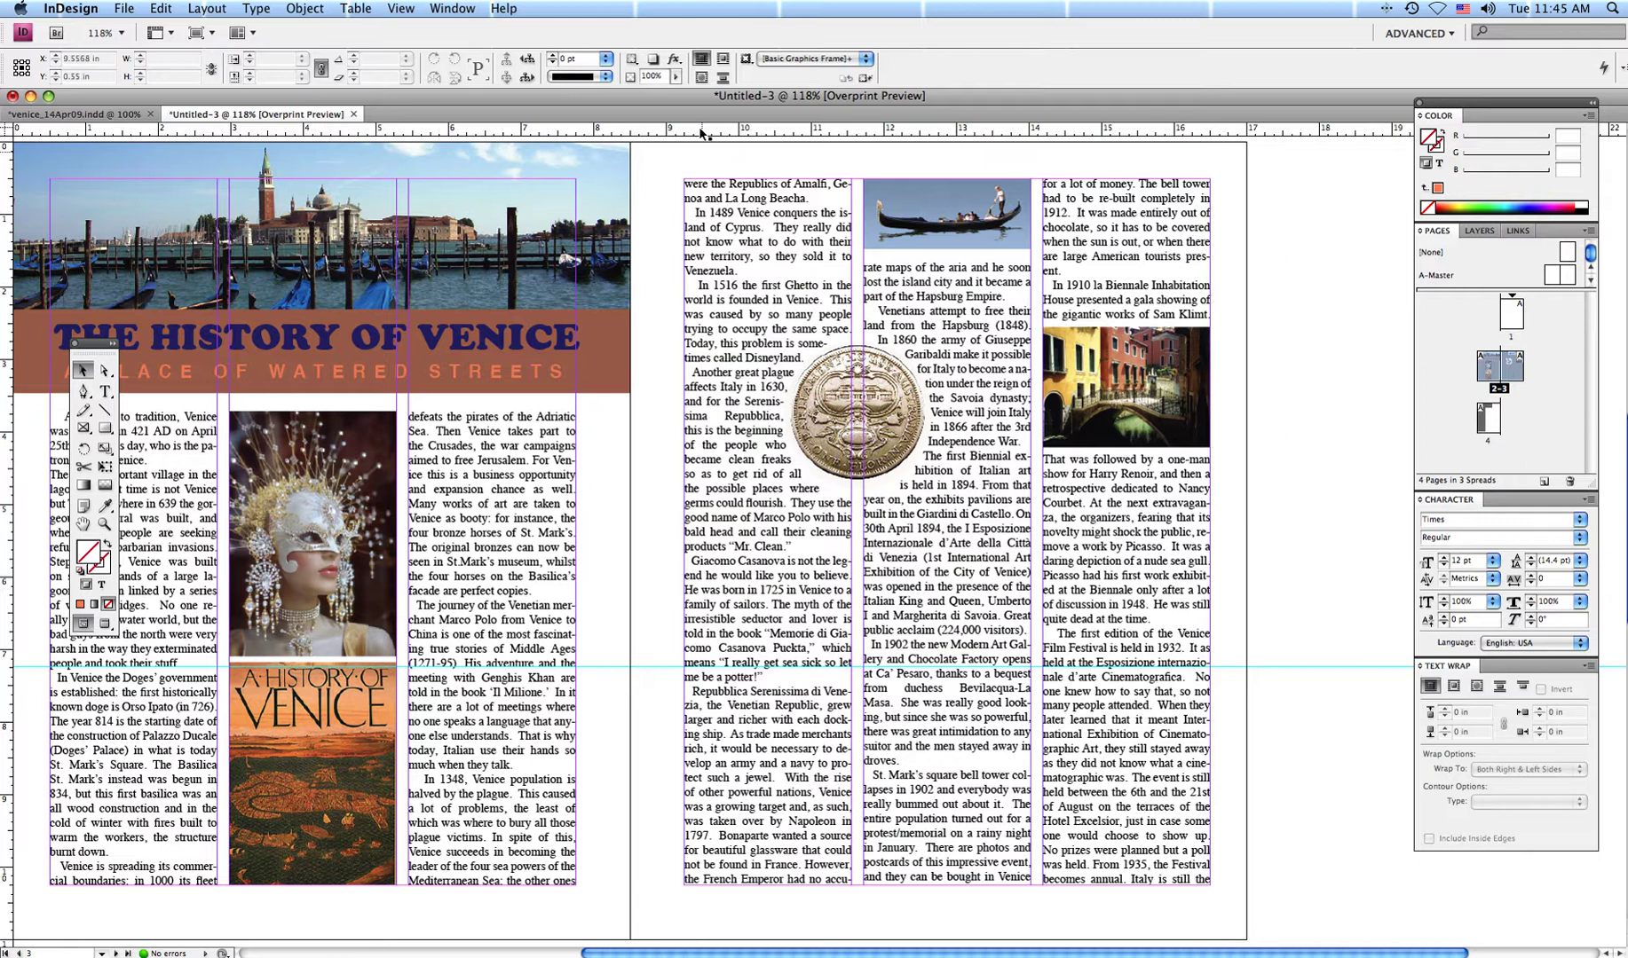
Place venice woman.tif from the 3_Venice parts folder on the pasteboard beside the right page, moving it fully into view.
{"action": "left_click_drag", "start_coordinate": [680, 105], "coordinate": [480, 217]}
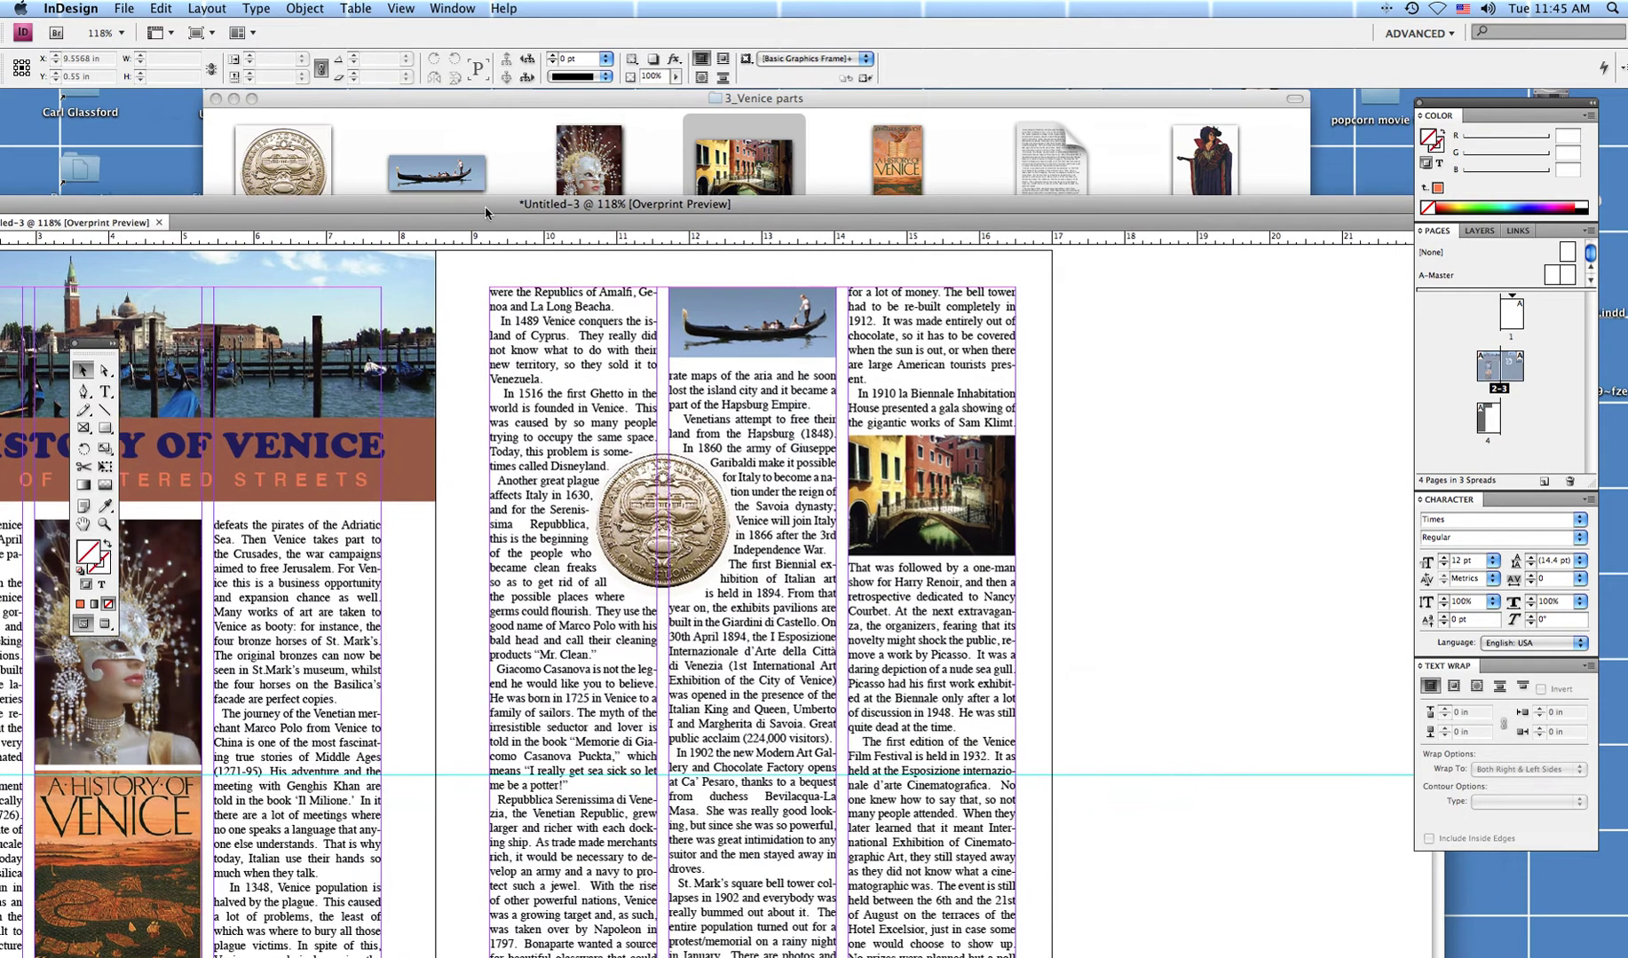
{"action": "left_click", "coordinate": [1199, 172]}
{"action": "left_click_drag", "start_coordinate": [1199, 171], "coordinate": [1144, 830]}
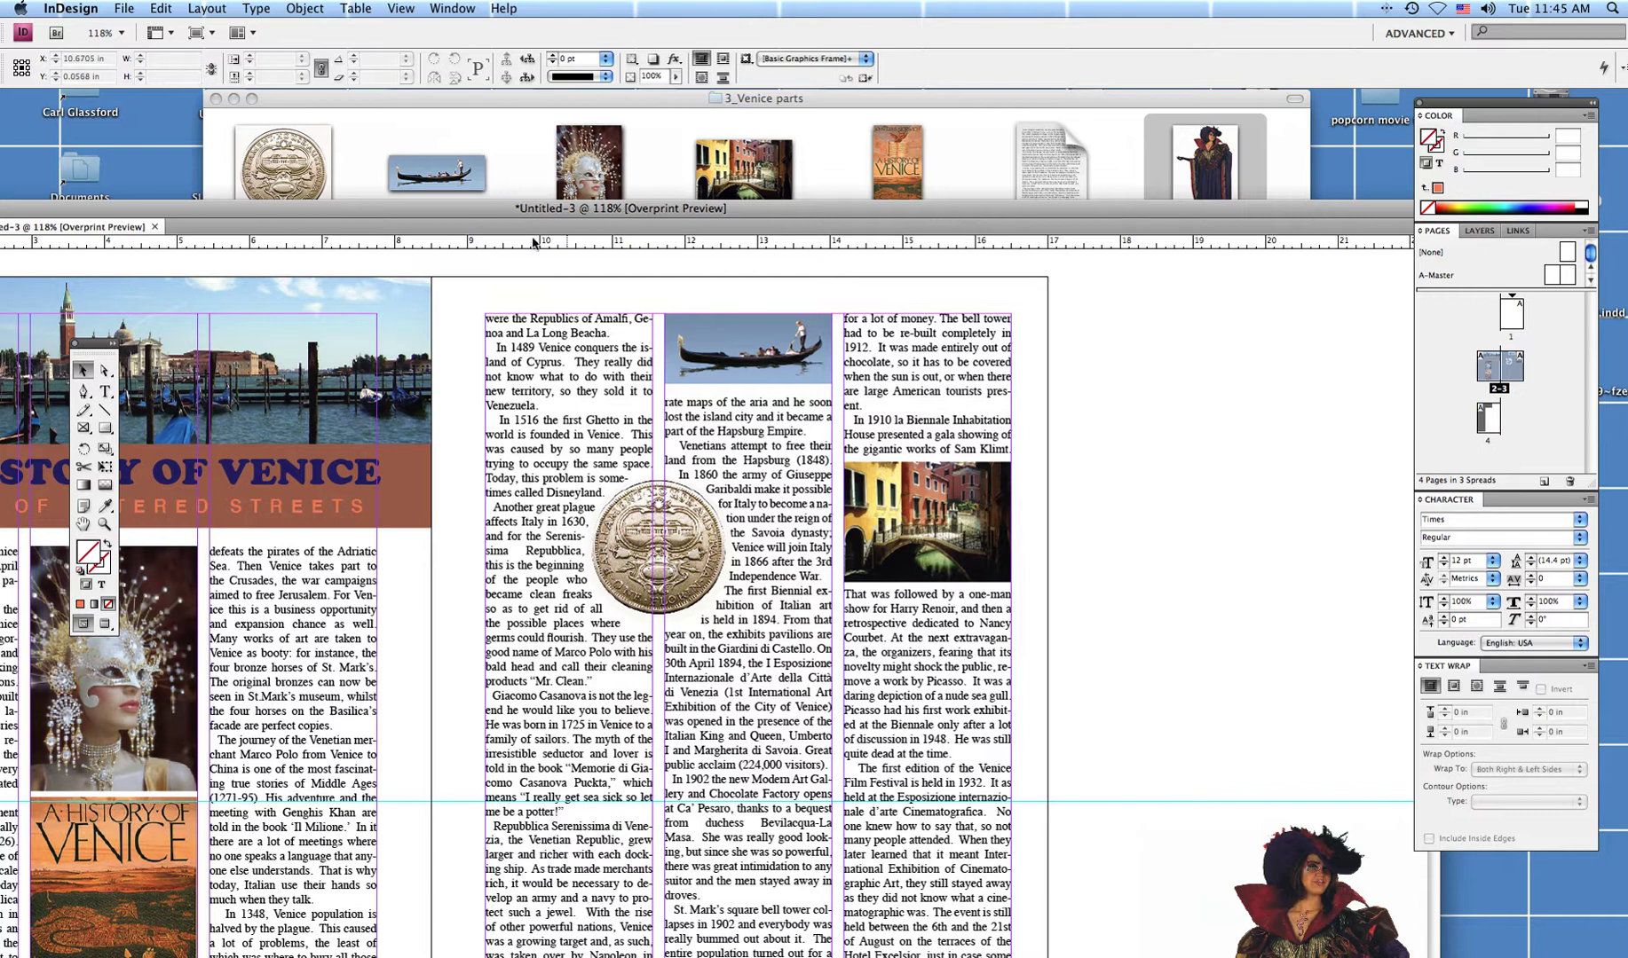
{"action": "left_click_drag", "start_coordinate": [466, 209], "coordinate": [341, 91]}
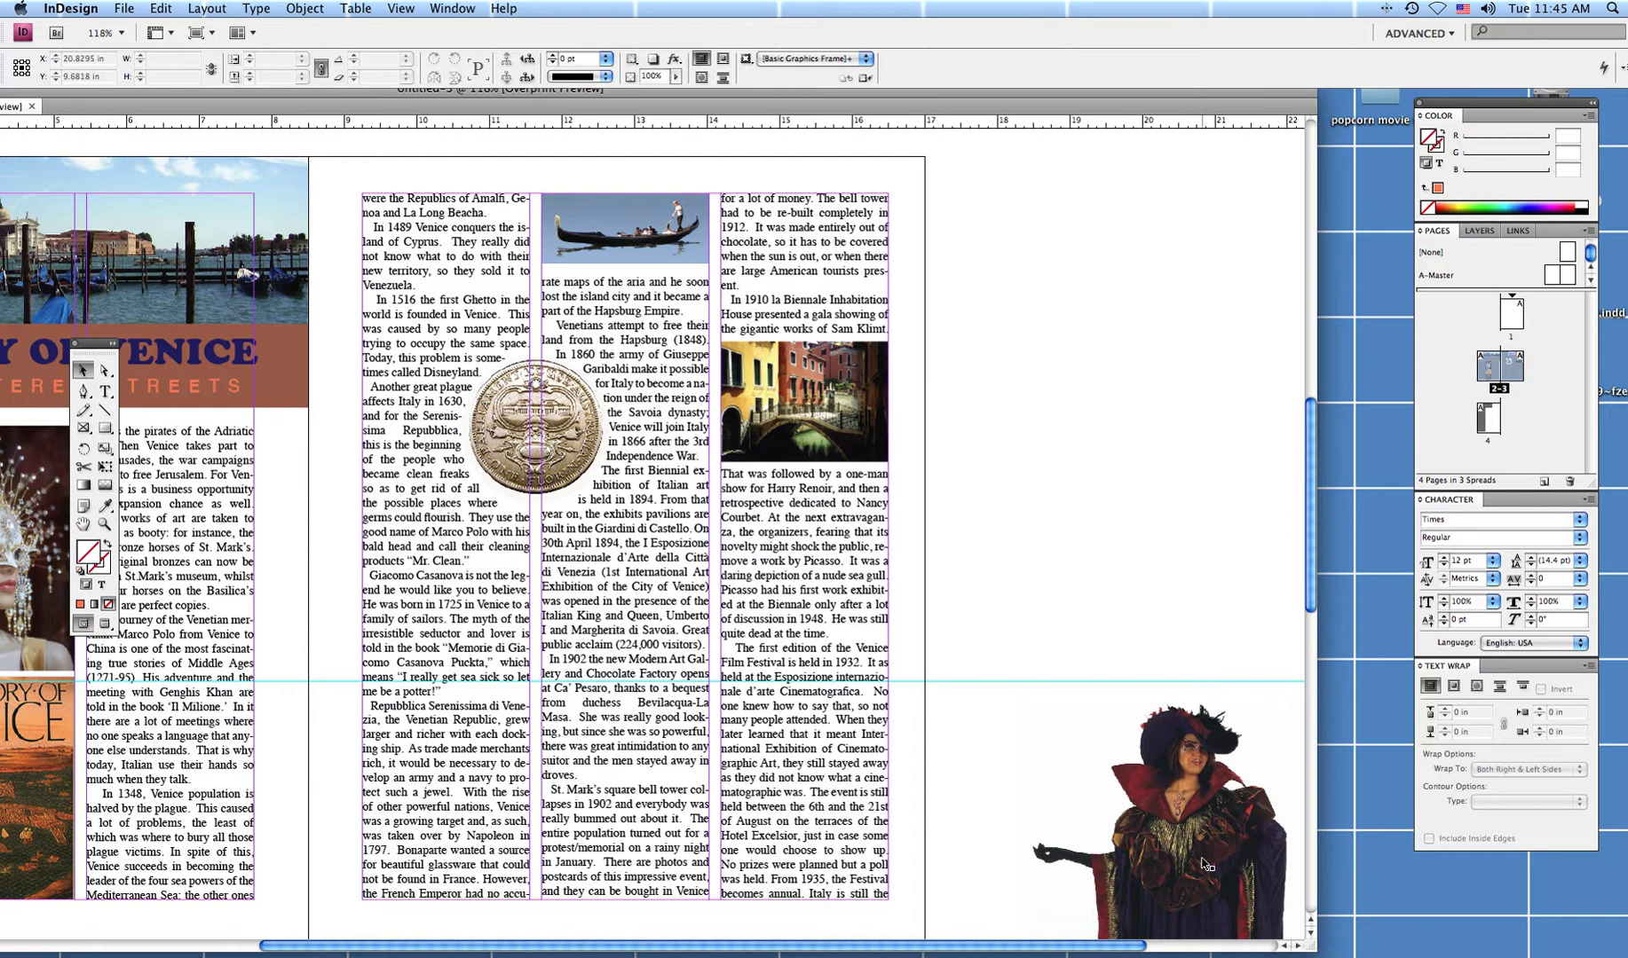
{"action": "left_click_drag", "start_coordinate": [1206, 863], "coordinate": [1140, 531]}
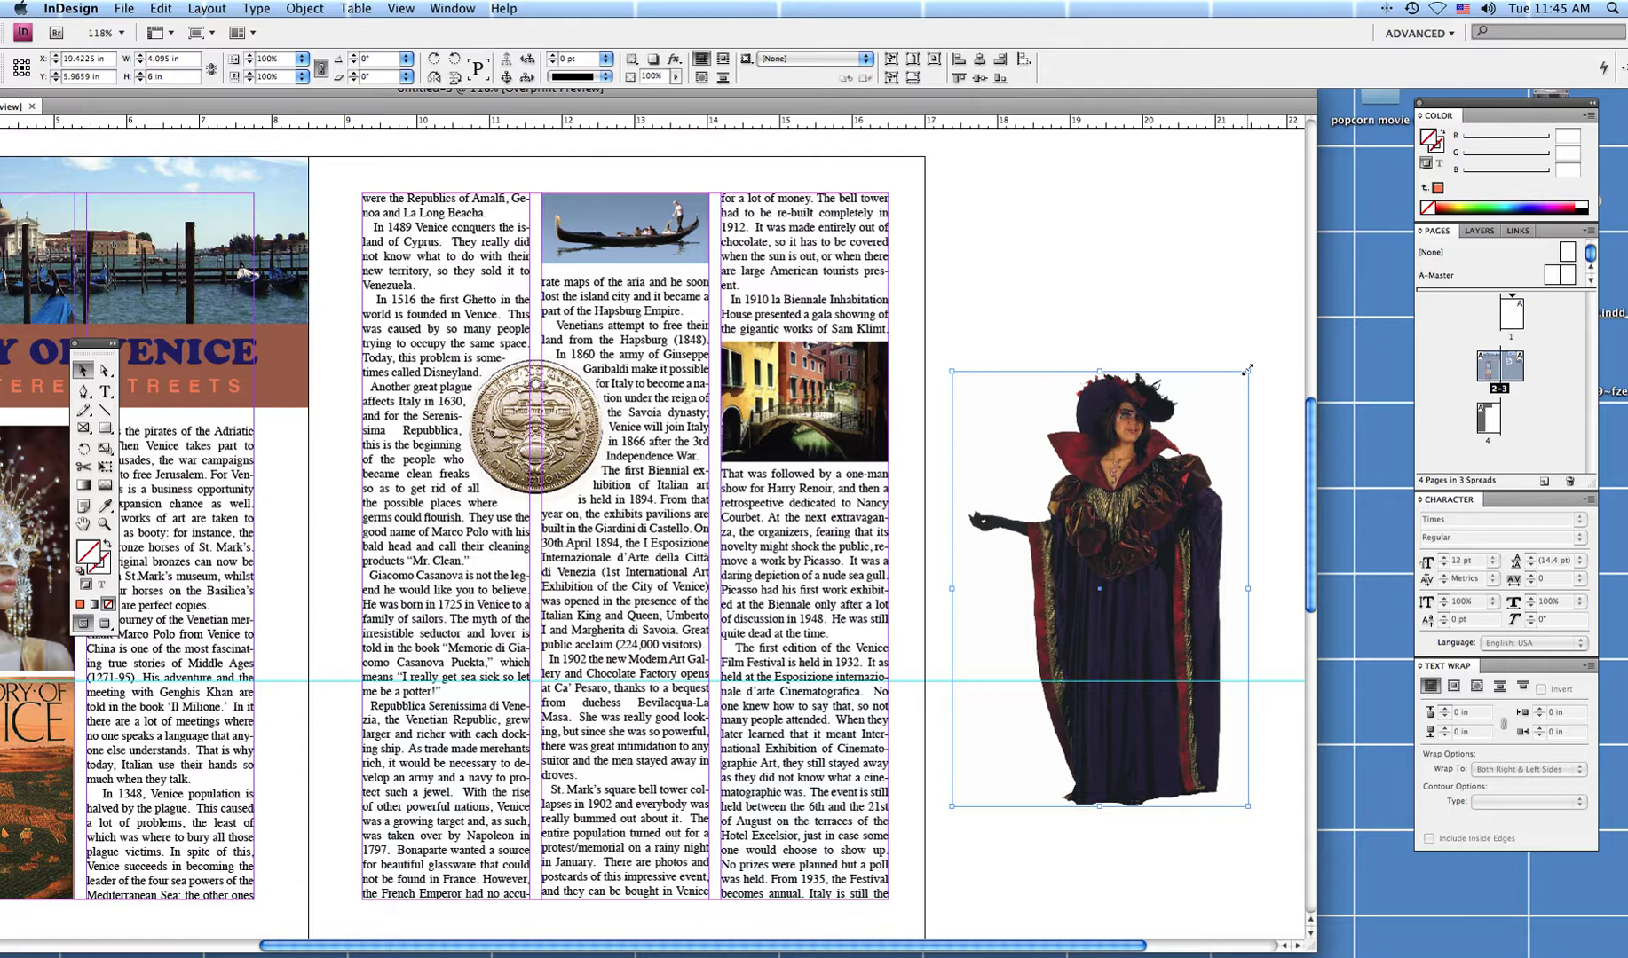
Reduce the costumed woman's frame to about 1.96 by 2.88 in and scale the image inside to match, about 47.9%.
{"action": "left_click_drag", "start_coordinate": [1248, 368], "coordinate": [1052, 602]}
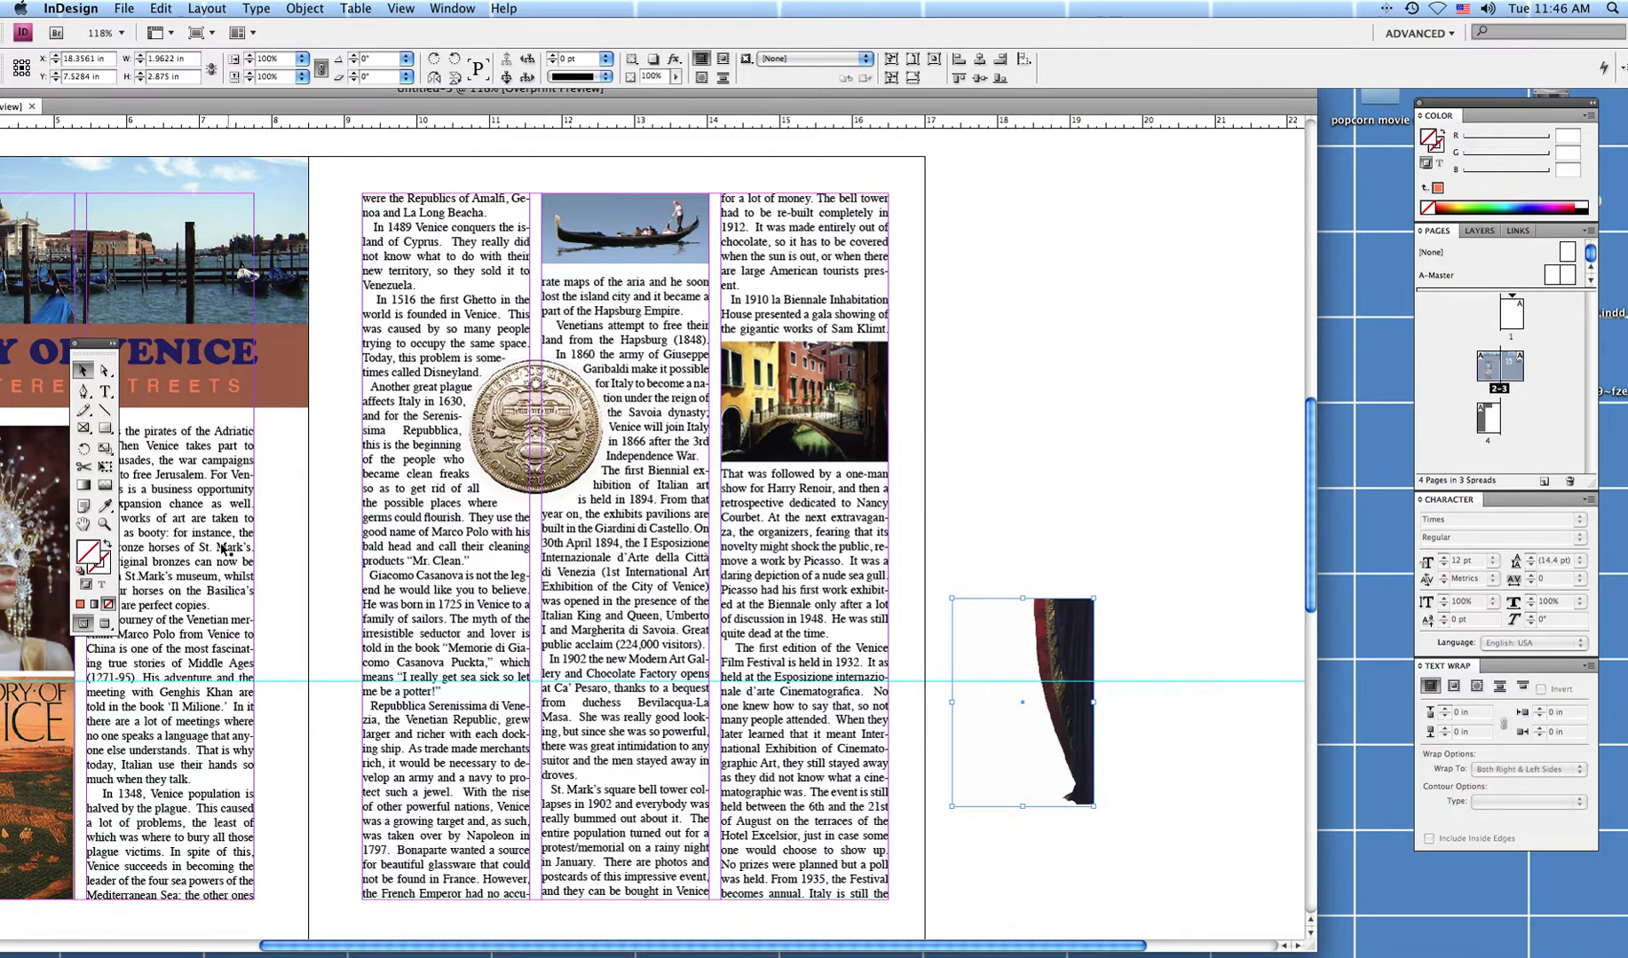
{"action": "left_click", "coordinate": [105, 371]}
{"action": "left_click", "coordinate": [1070, 666]}
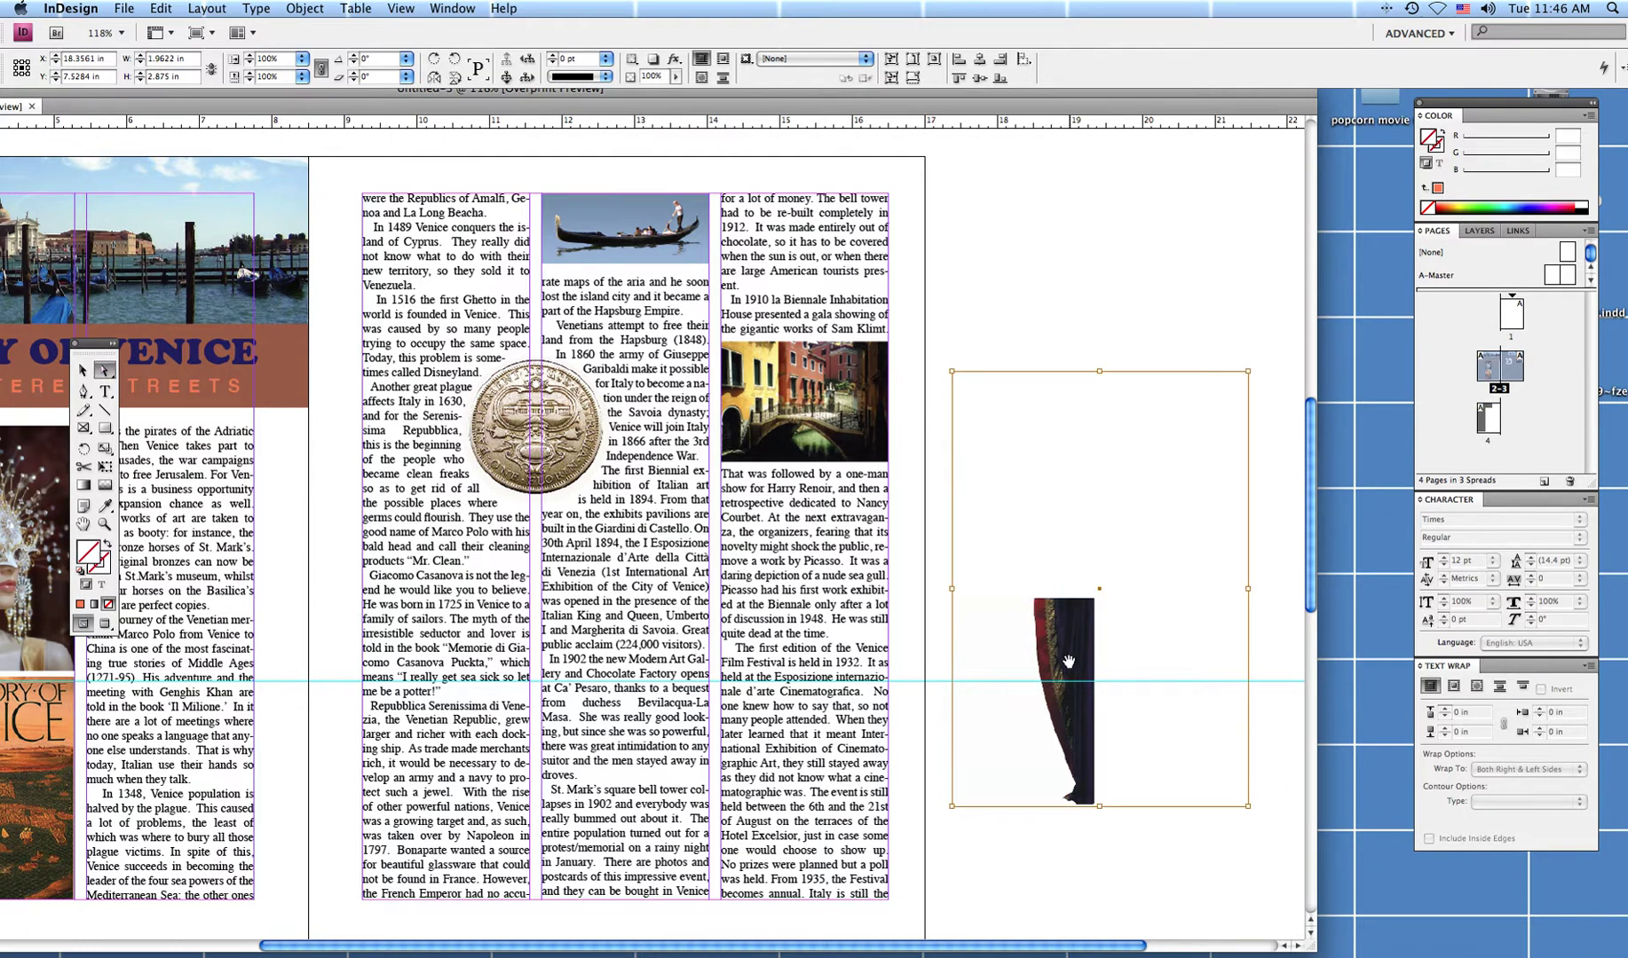
{"action": "left_click_drag", "start_coordinate": [1245, 374], "coordinate": [1050, 600]}
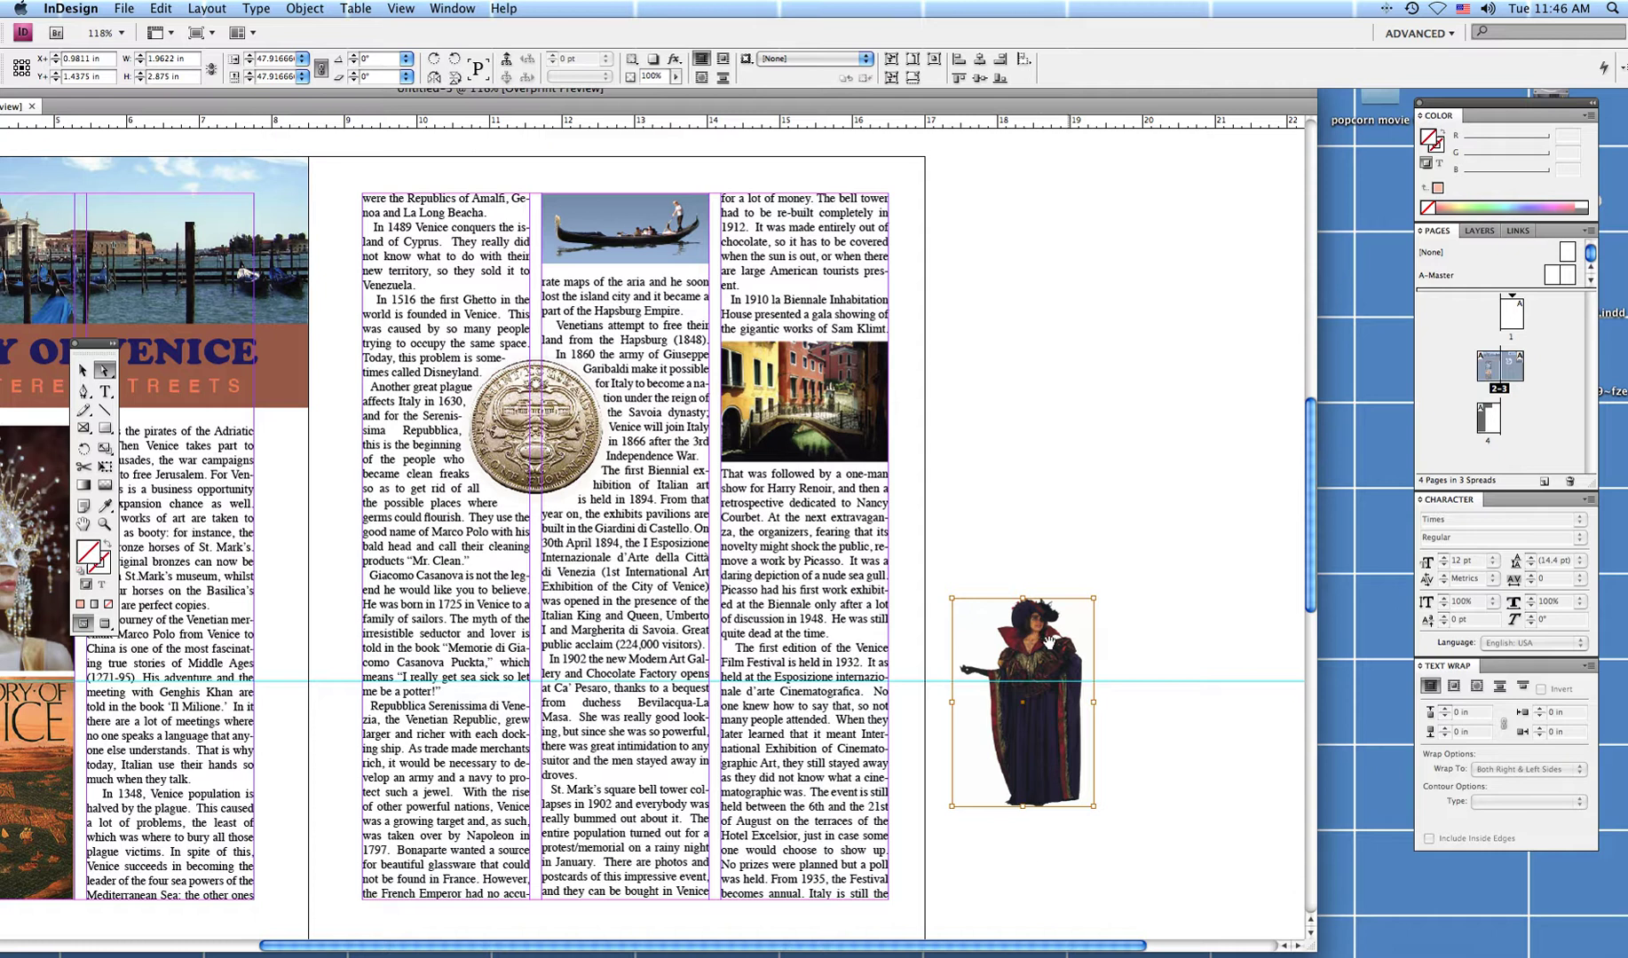
Apply a text wrap around the object shape of the costumed woman picture.
{"action": "key", "text": "v"}
{"action": "left_click", "coordinate": [1059, 709]}
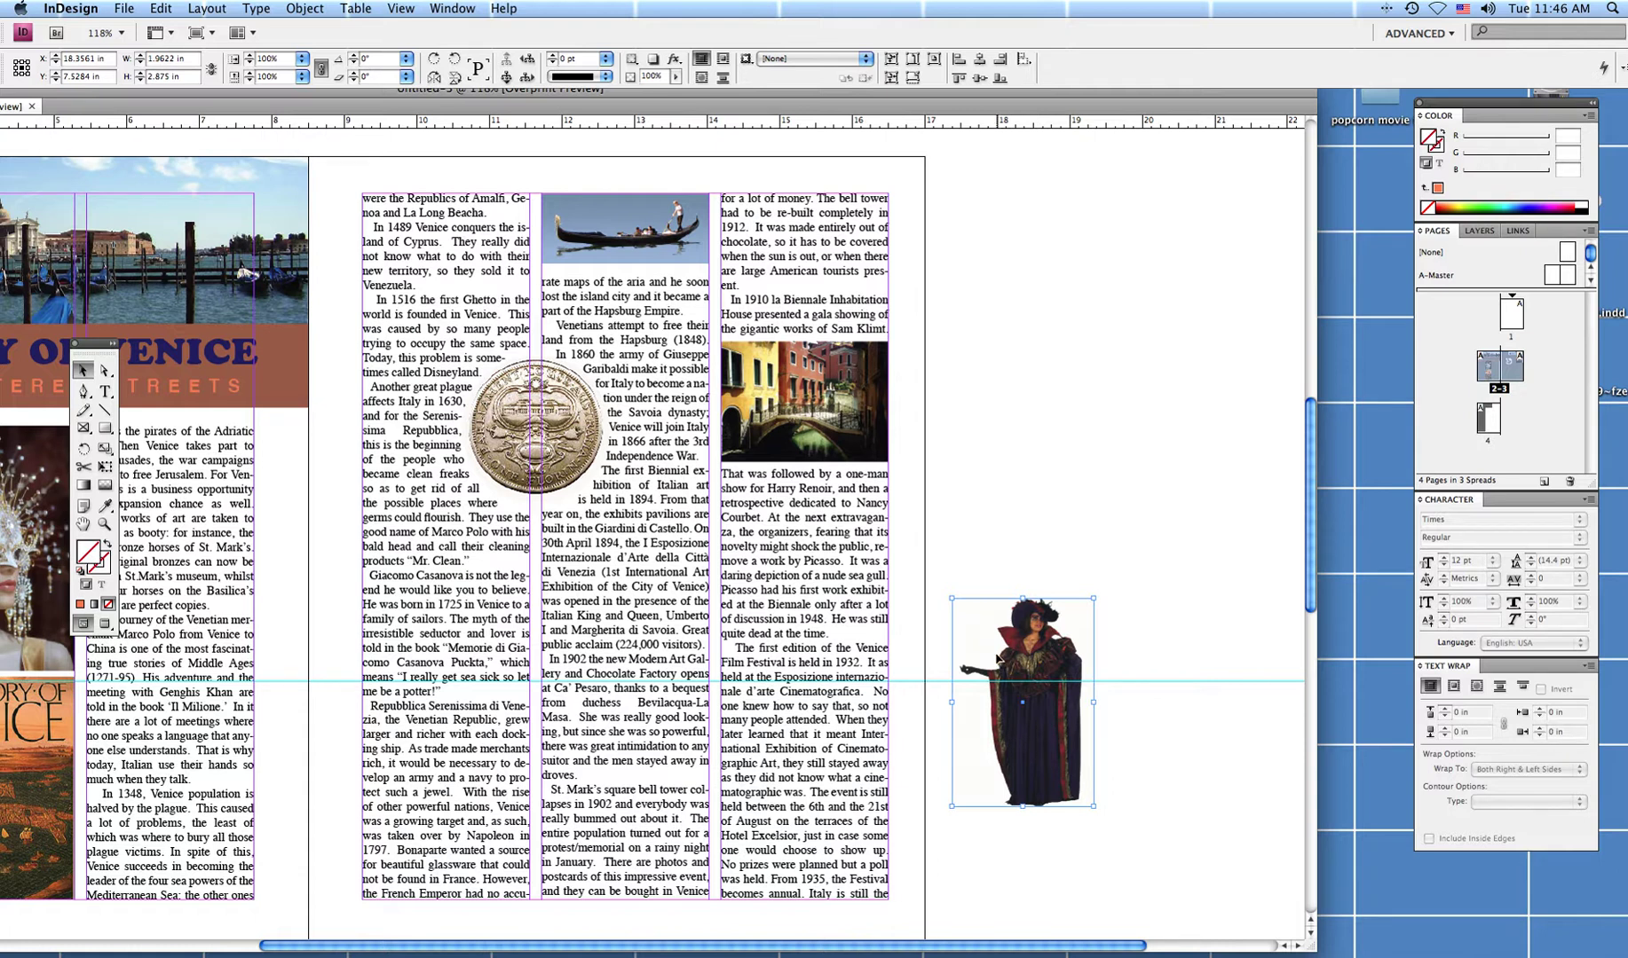
{"action": "left_click", "coordinate": [1477, 687]}
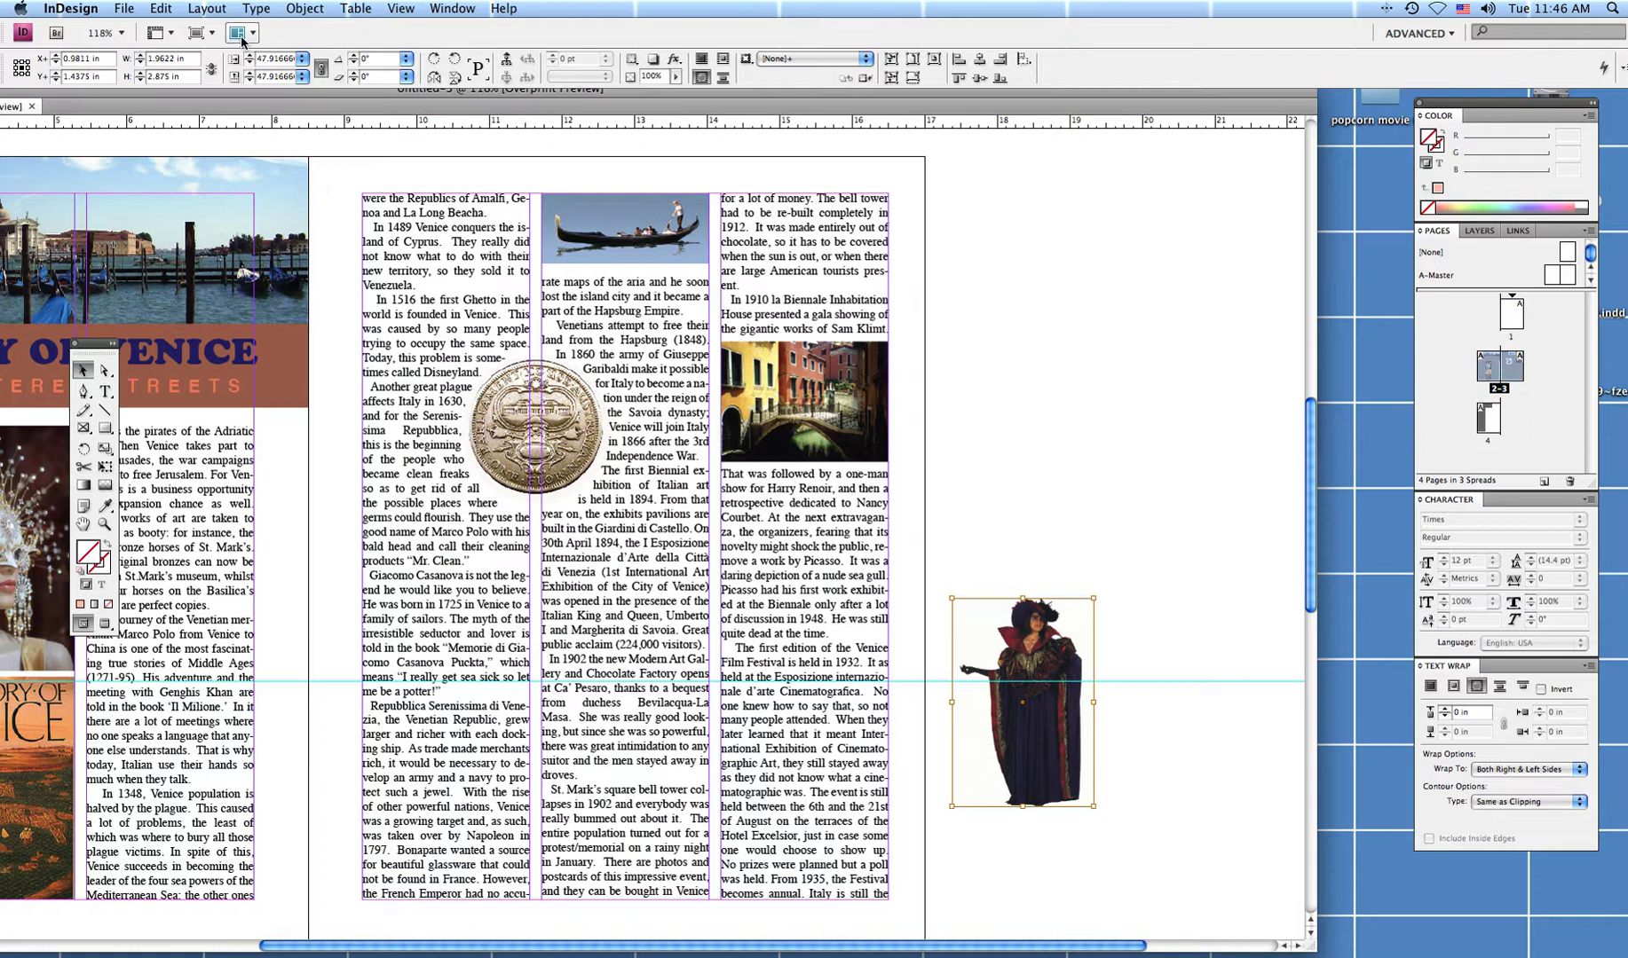
Clip the costumed woman picture with a Detect Edges clipping path, raising the threshold to 99 and adjusting the tolerance.
{"action": "left_click", "coordinate": [288, 11]}
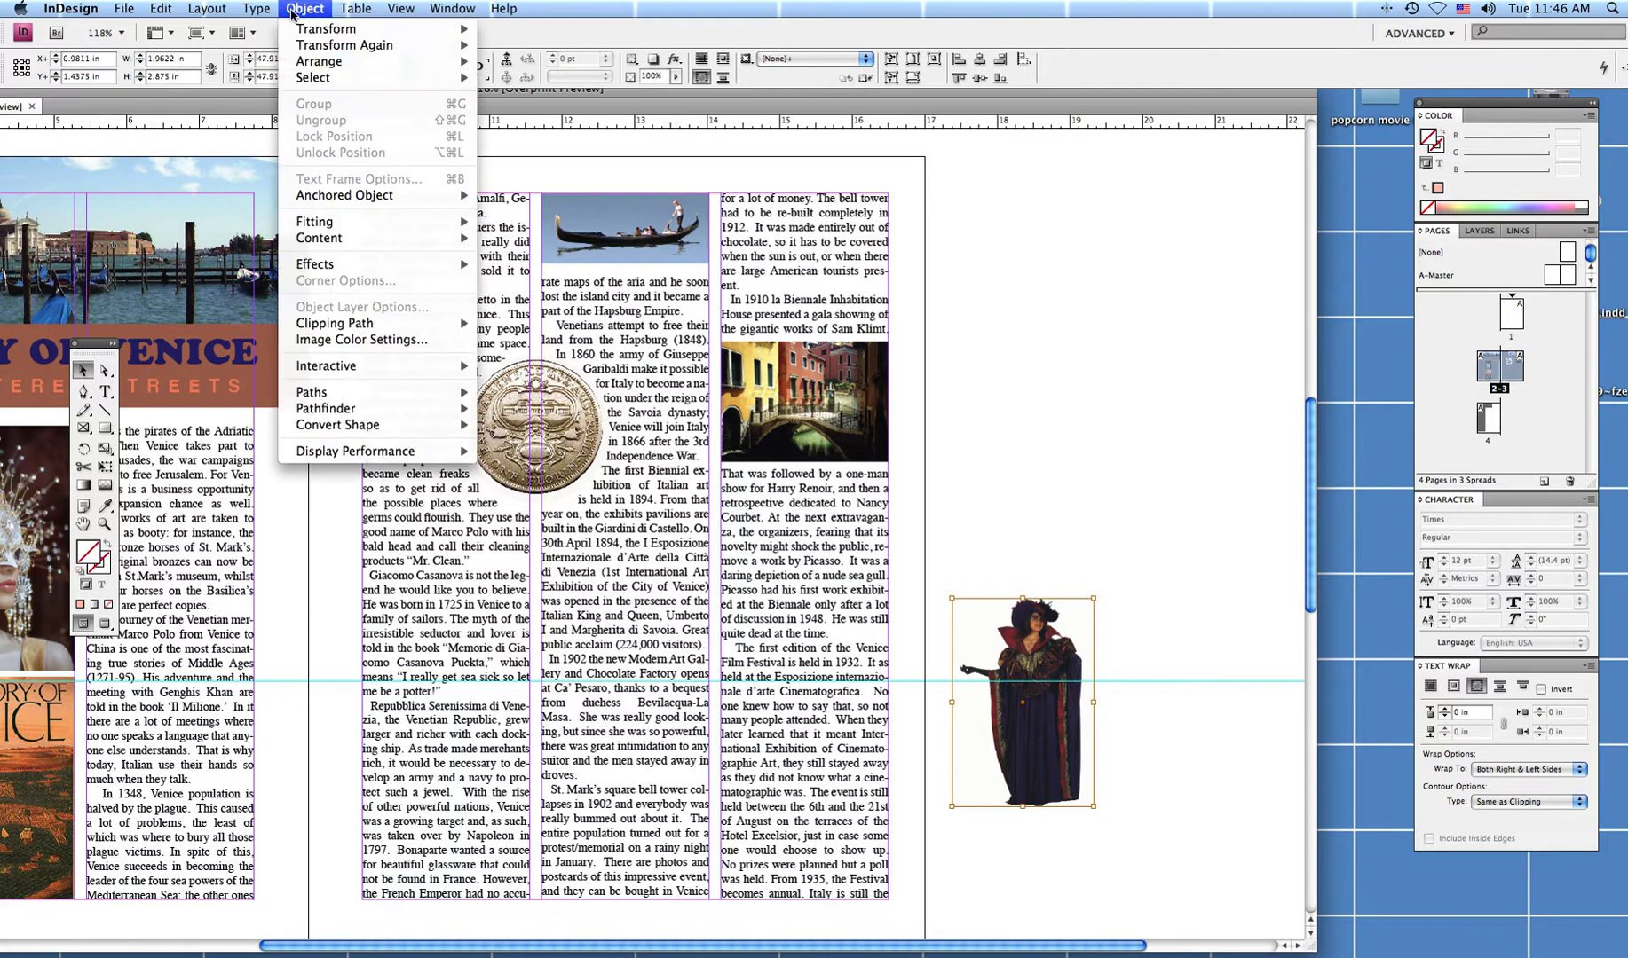
{"action": "mouse_move", "coordinate": [330, 329]}
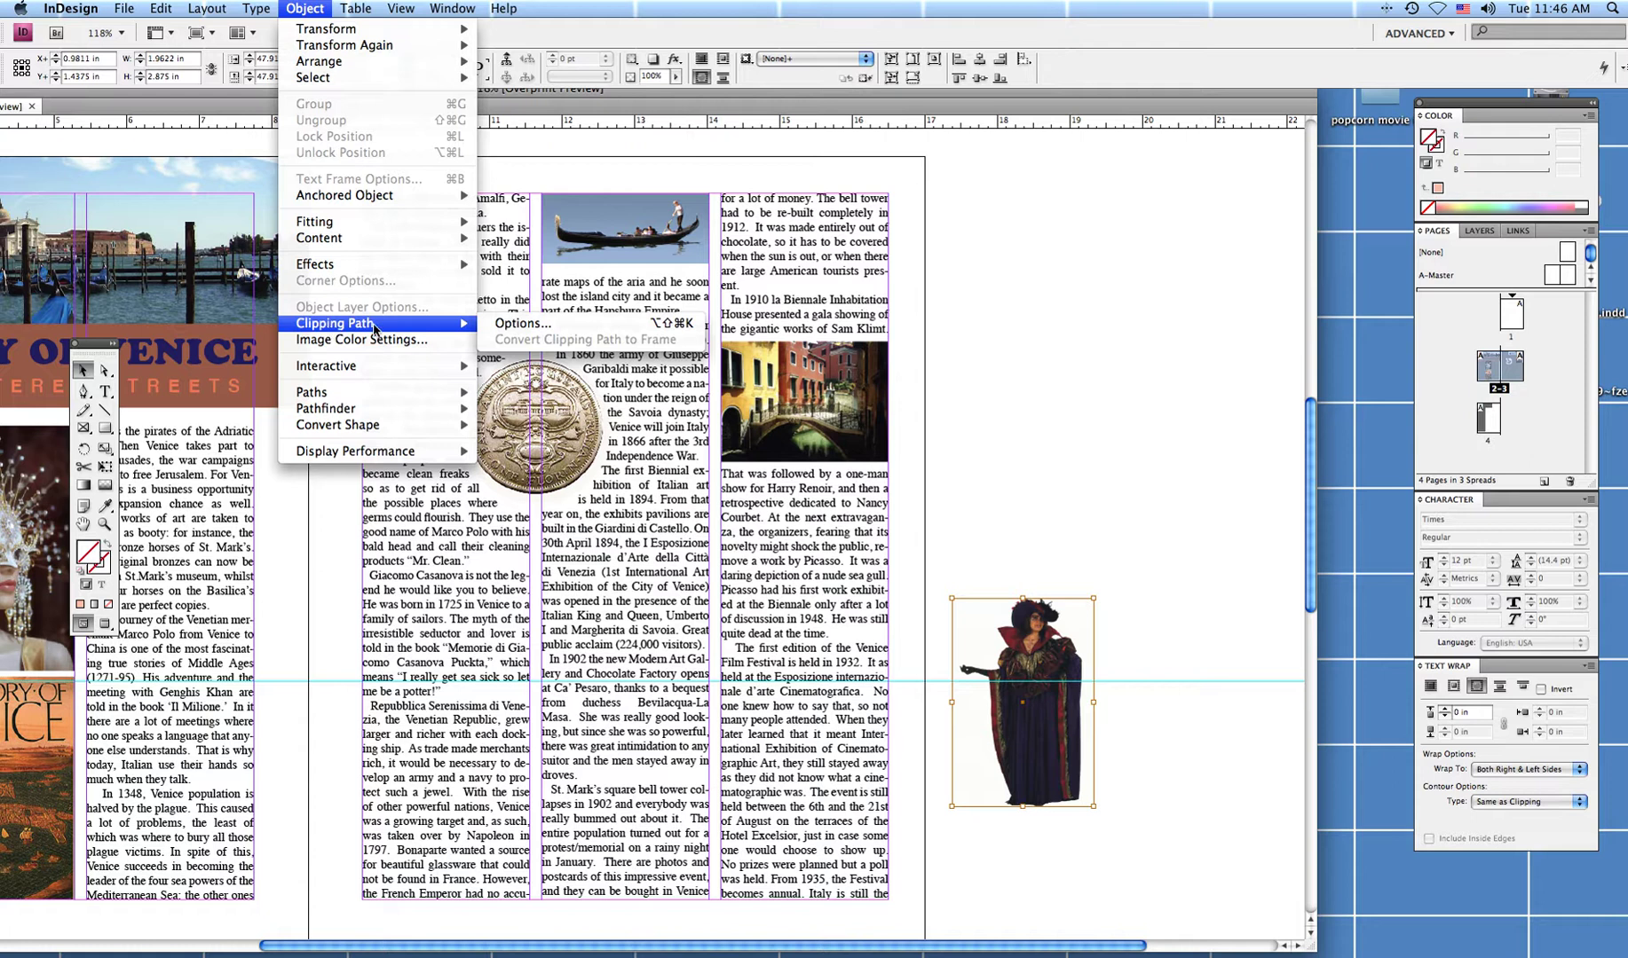
{"action": "left_click", "coordinate": [530, 325]}
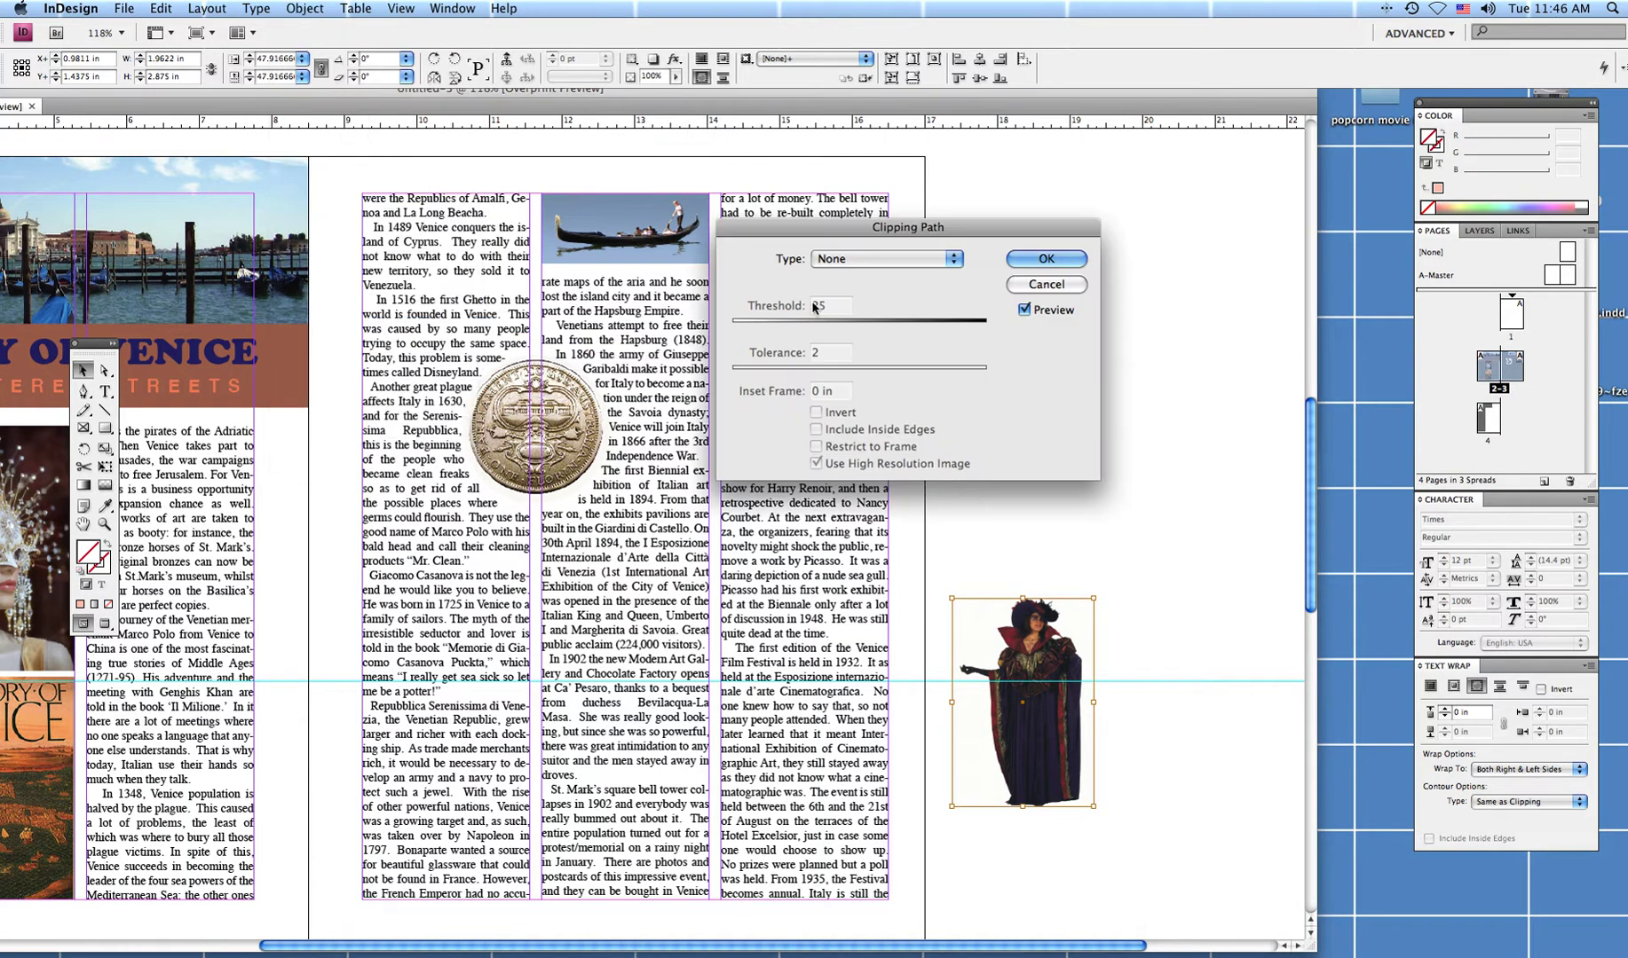
{"action": "left_click", "coordinate": [952, 262]}
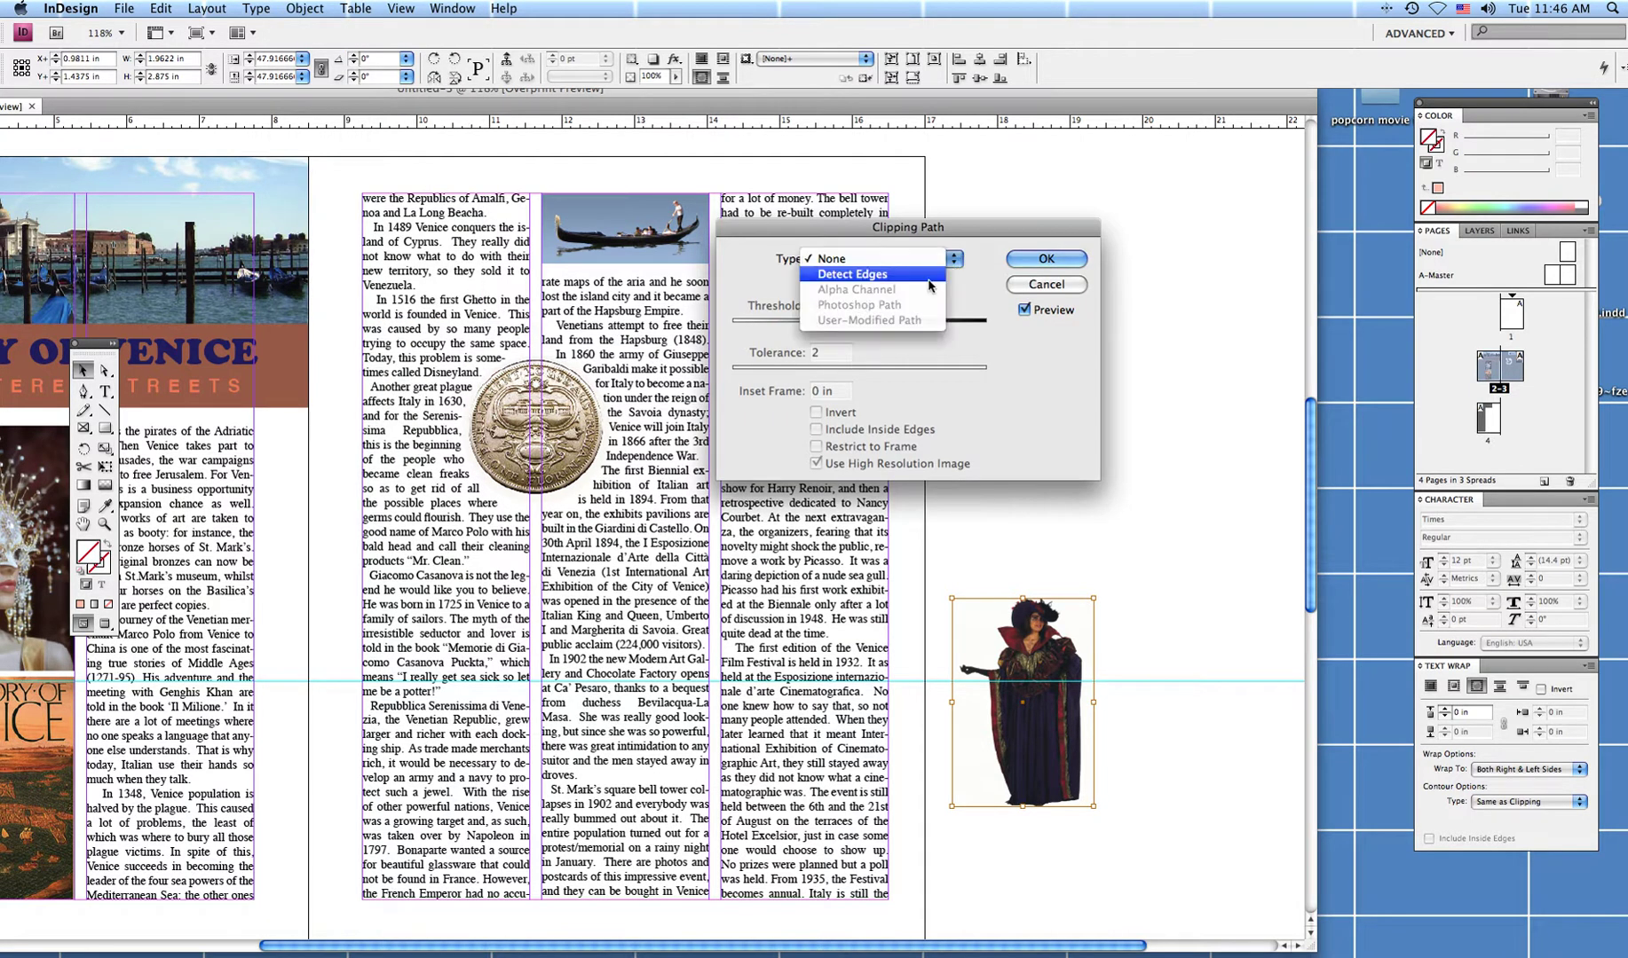
{"action": "left_click", "coordinate": [928, 277]}
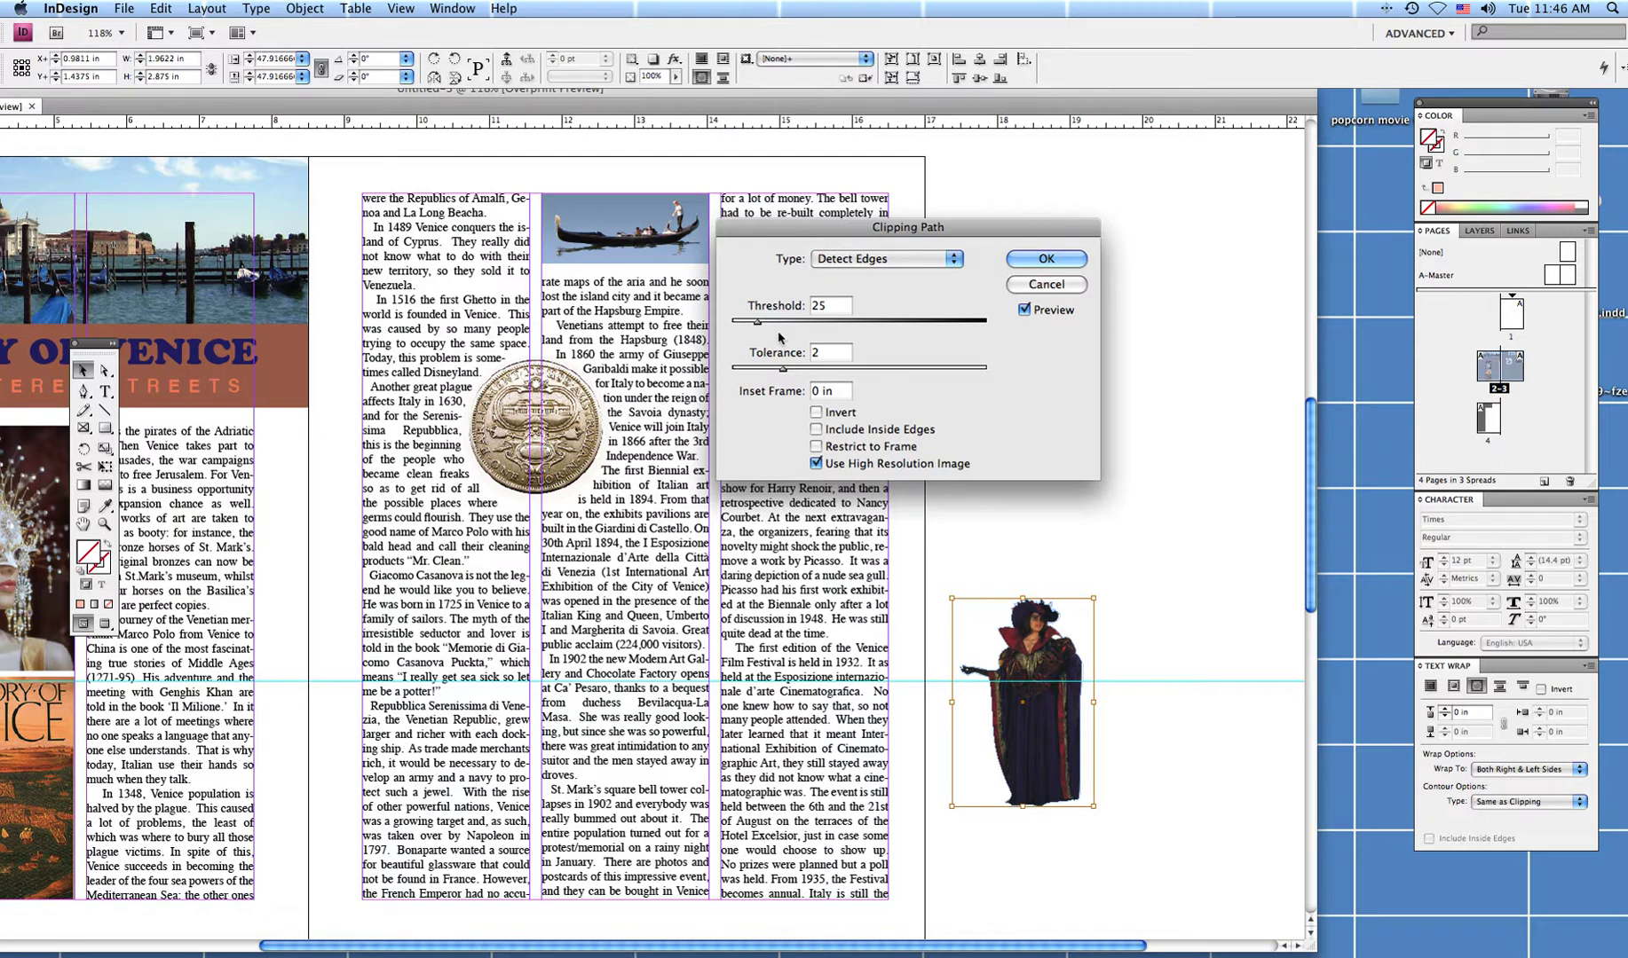
{"action": "left_click_drag", "start_coordinate": [759, 326], "coordinate": [831, 329]}
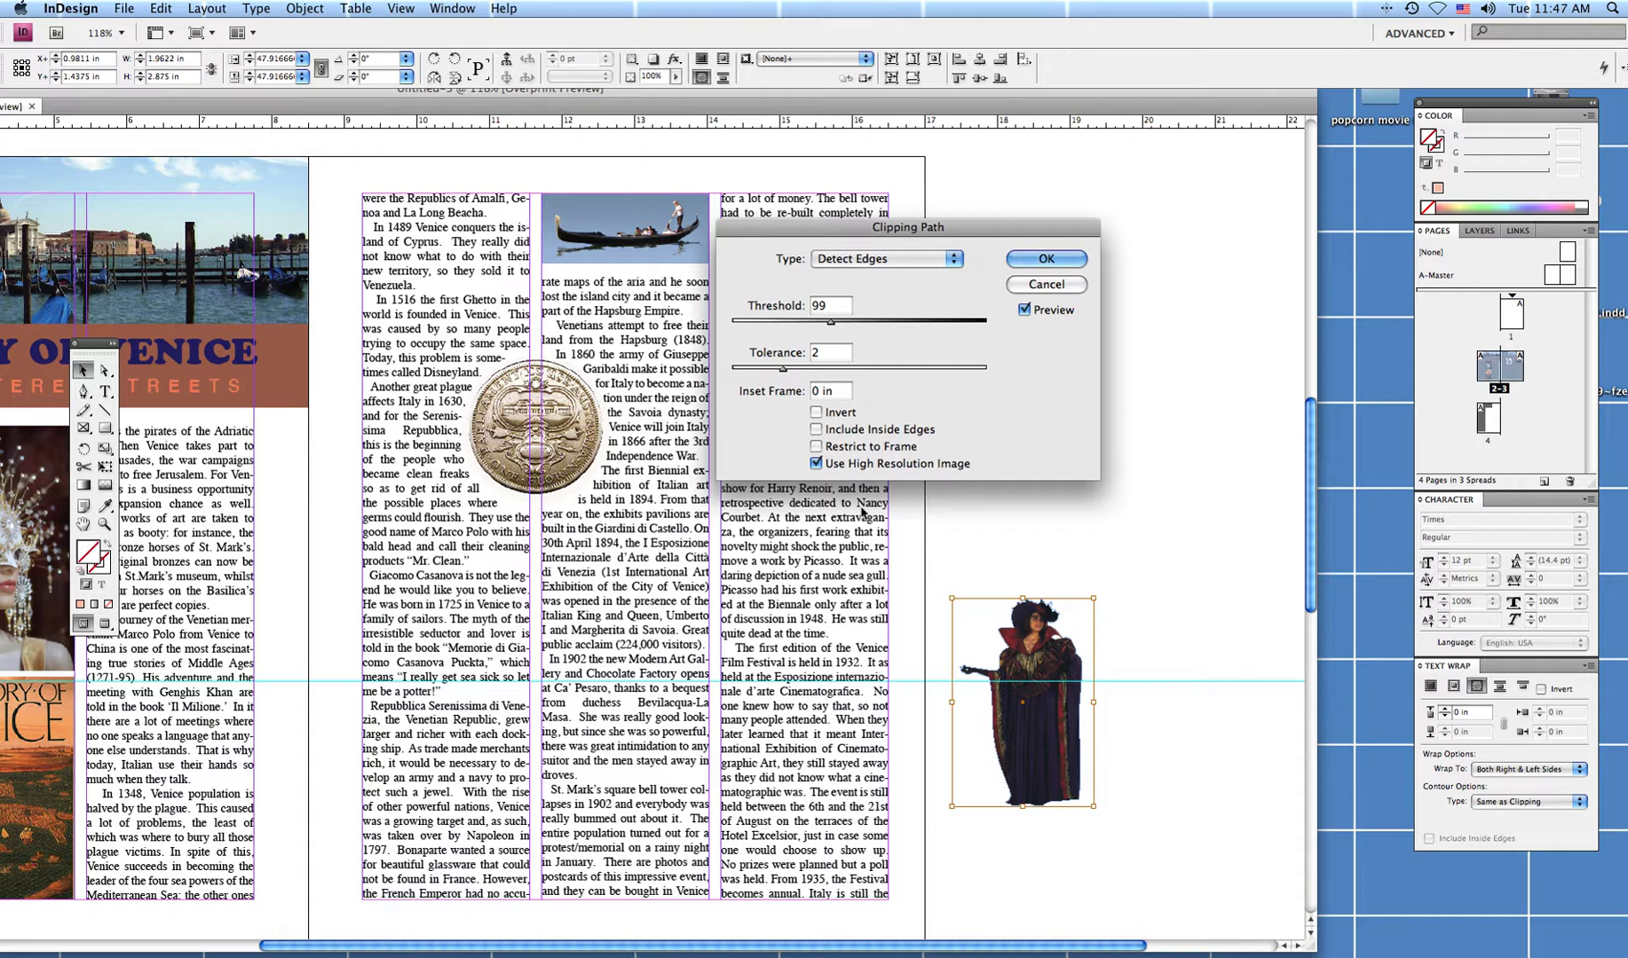
{"action": "mouse_move", "coordinate": [783, 370]}
{"action": "left_mouse_down"}
{"action": "mouse_move", "coordinate": [845, 375]}
{"action": "mouse_move", "coordinate": [804, 376]}
{"action": "left_mouse_up"}
{"action": "left_click_drag", "start_coordinate": [805, 370], "coordinate": [774, 375]}
{"action": "left_click", "coordinate": [1025, 313]}
{"action": "left_click", "coordinate": [1025, 265]}
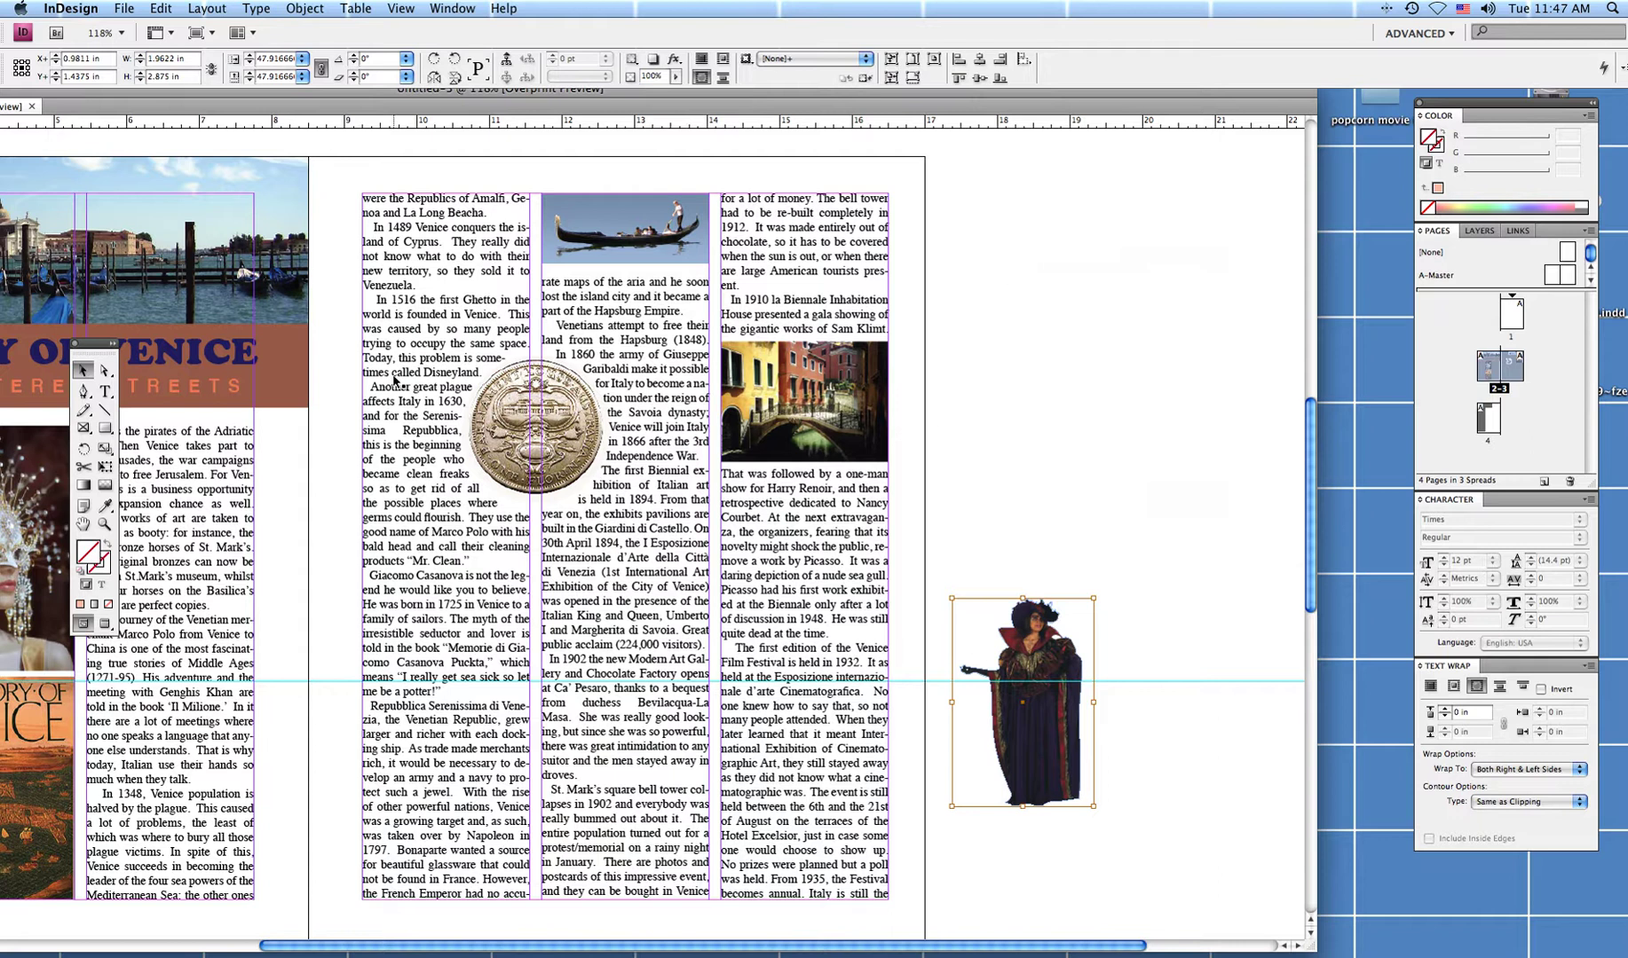
Set the woman's text wrap offset to 0.125 in and move her over the gutter between the second and third columns, near the page bottom.
{"action": "left_click", "coordinate": [103, 371]}
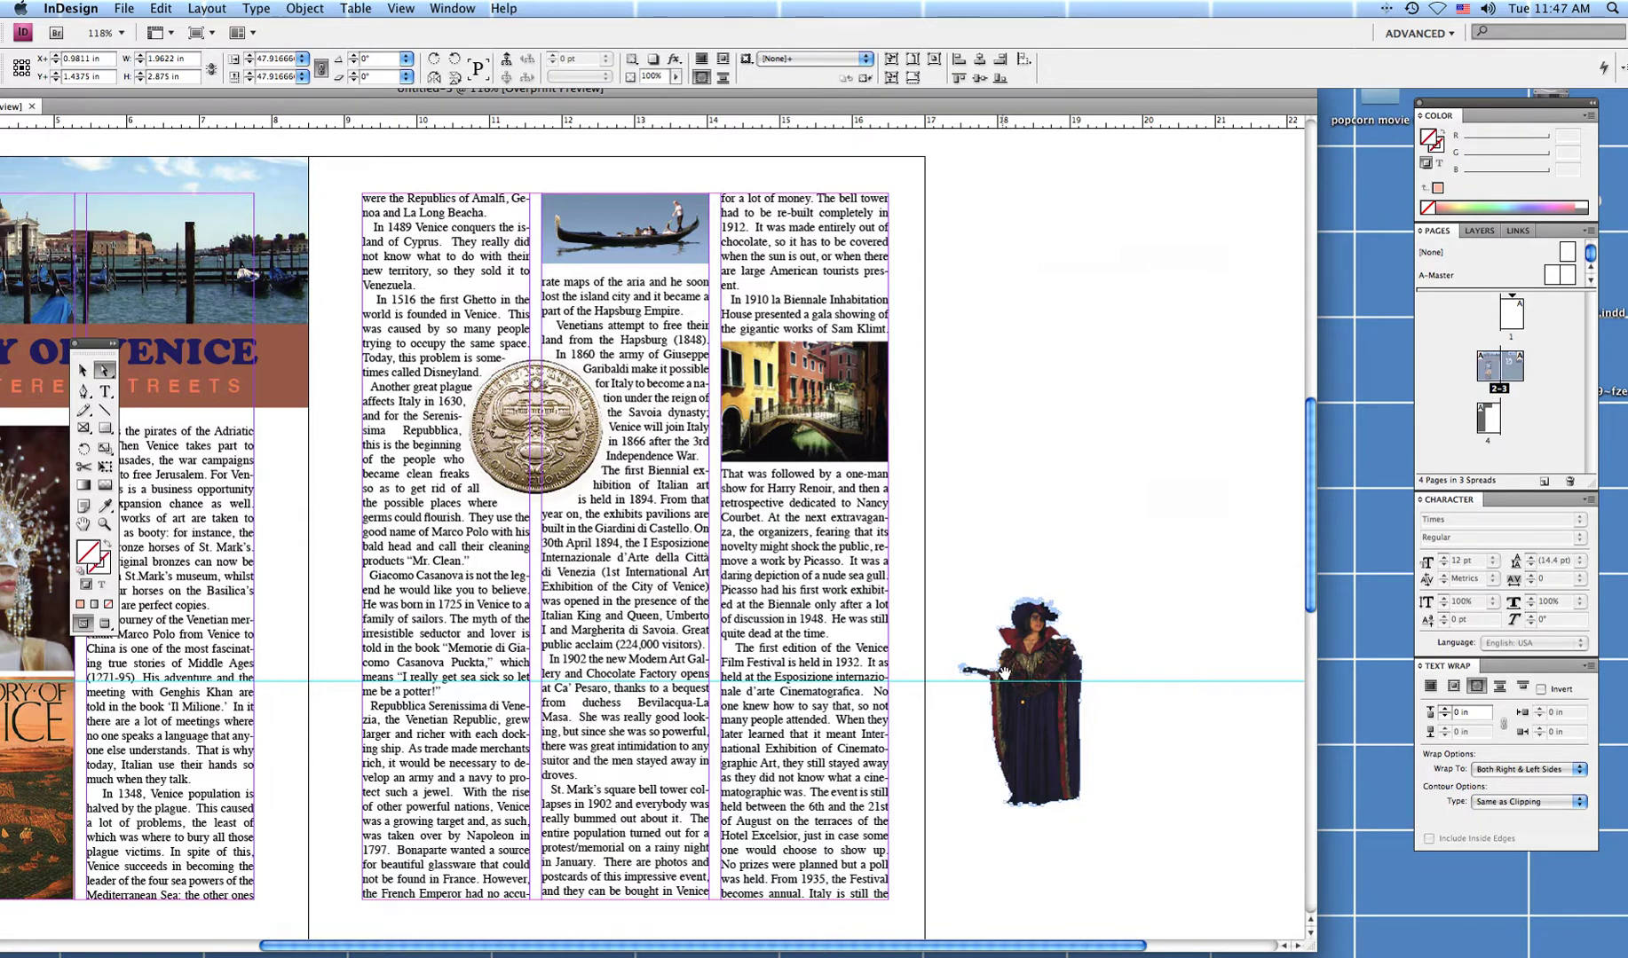
{"action": "left_click", "coordinate": [1445, 709]}
{"action": "left_click", "coordinate": [1445, 709]}
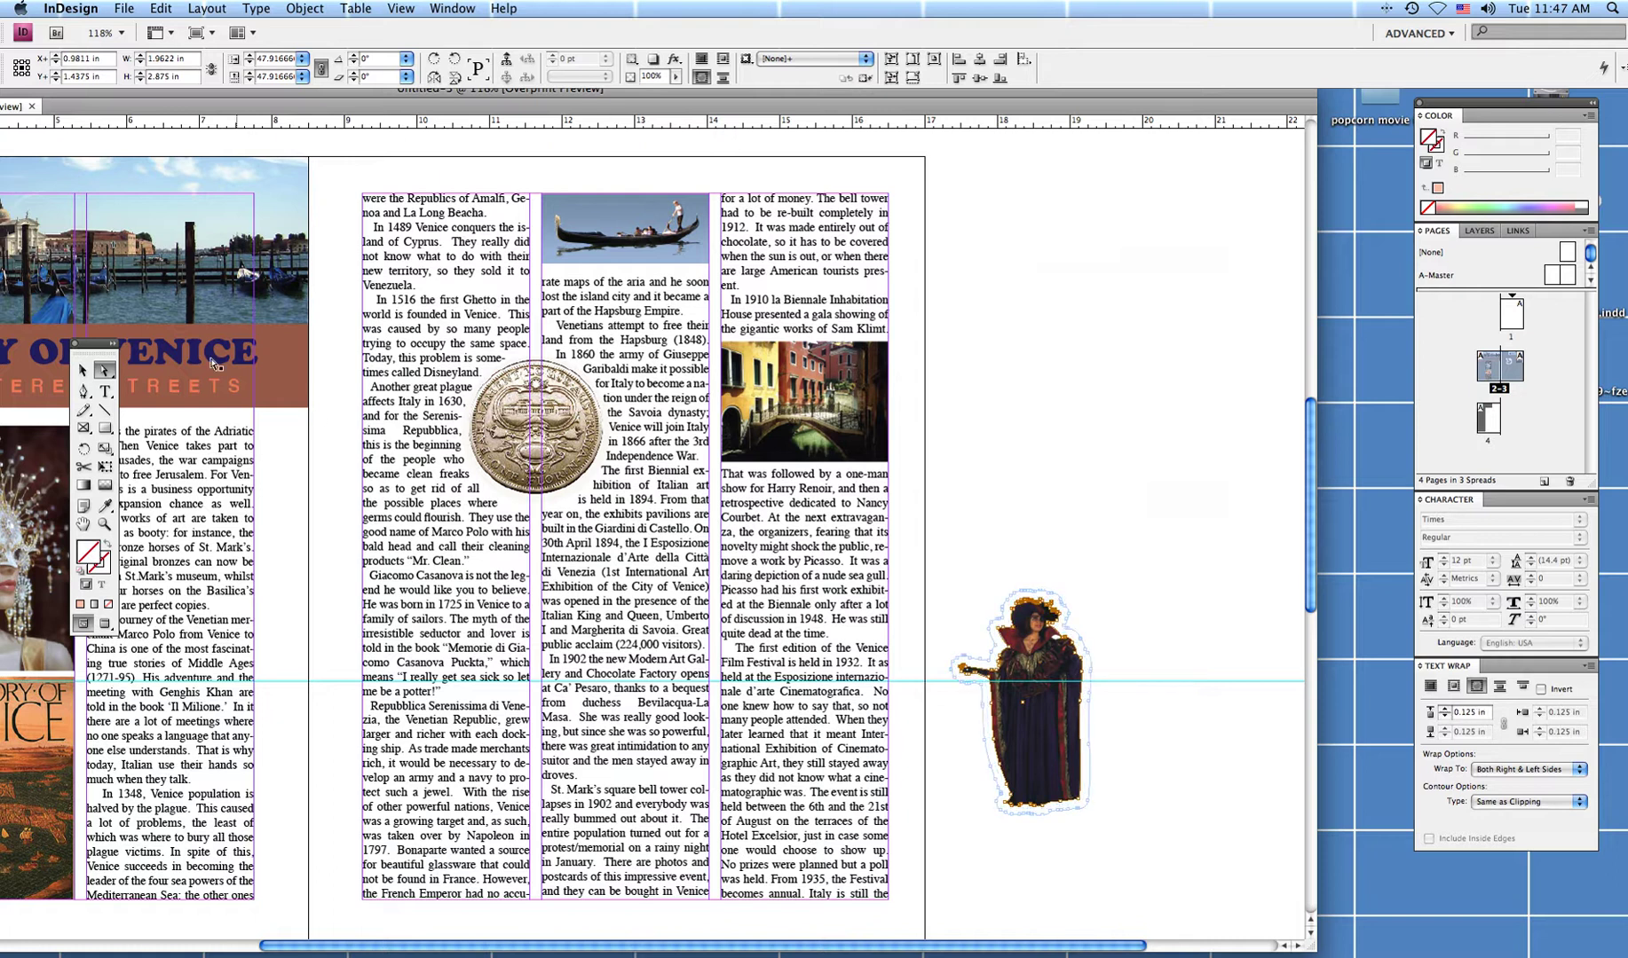
{"action": "left_click", "coordinate": [82, 370]}
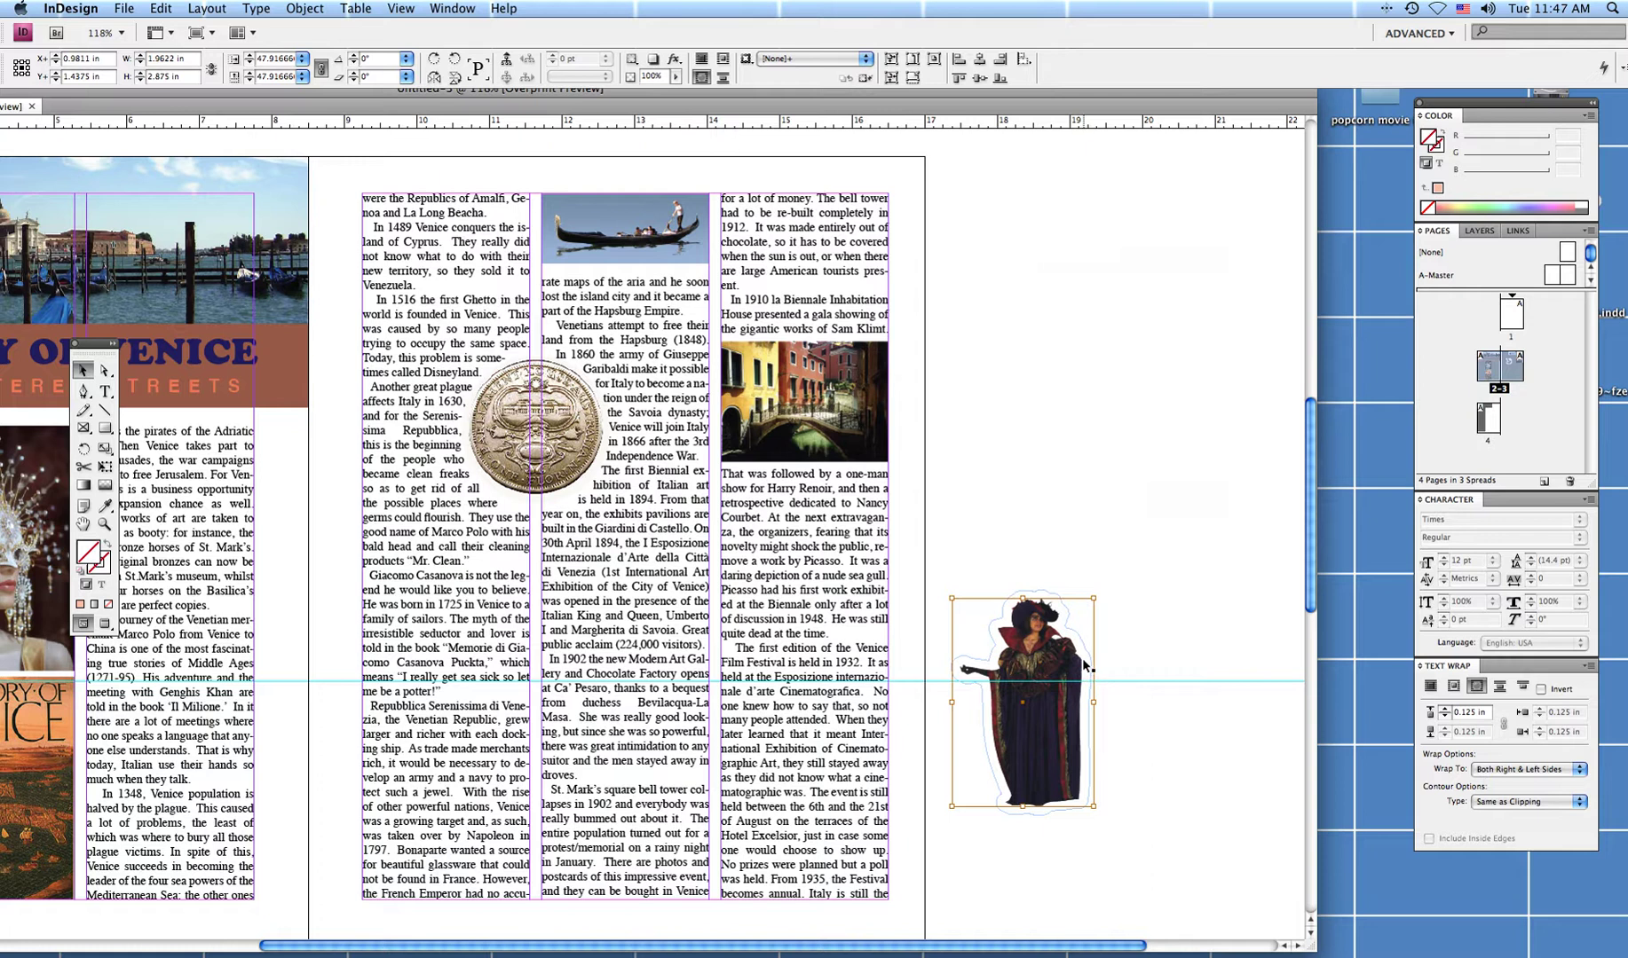
{"action": "left_click_drag", "start_coordinate": [1047, 716], "coordinate": [733, 775]}
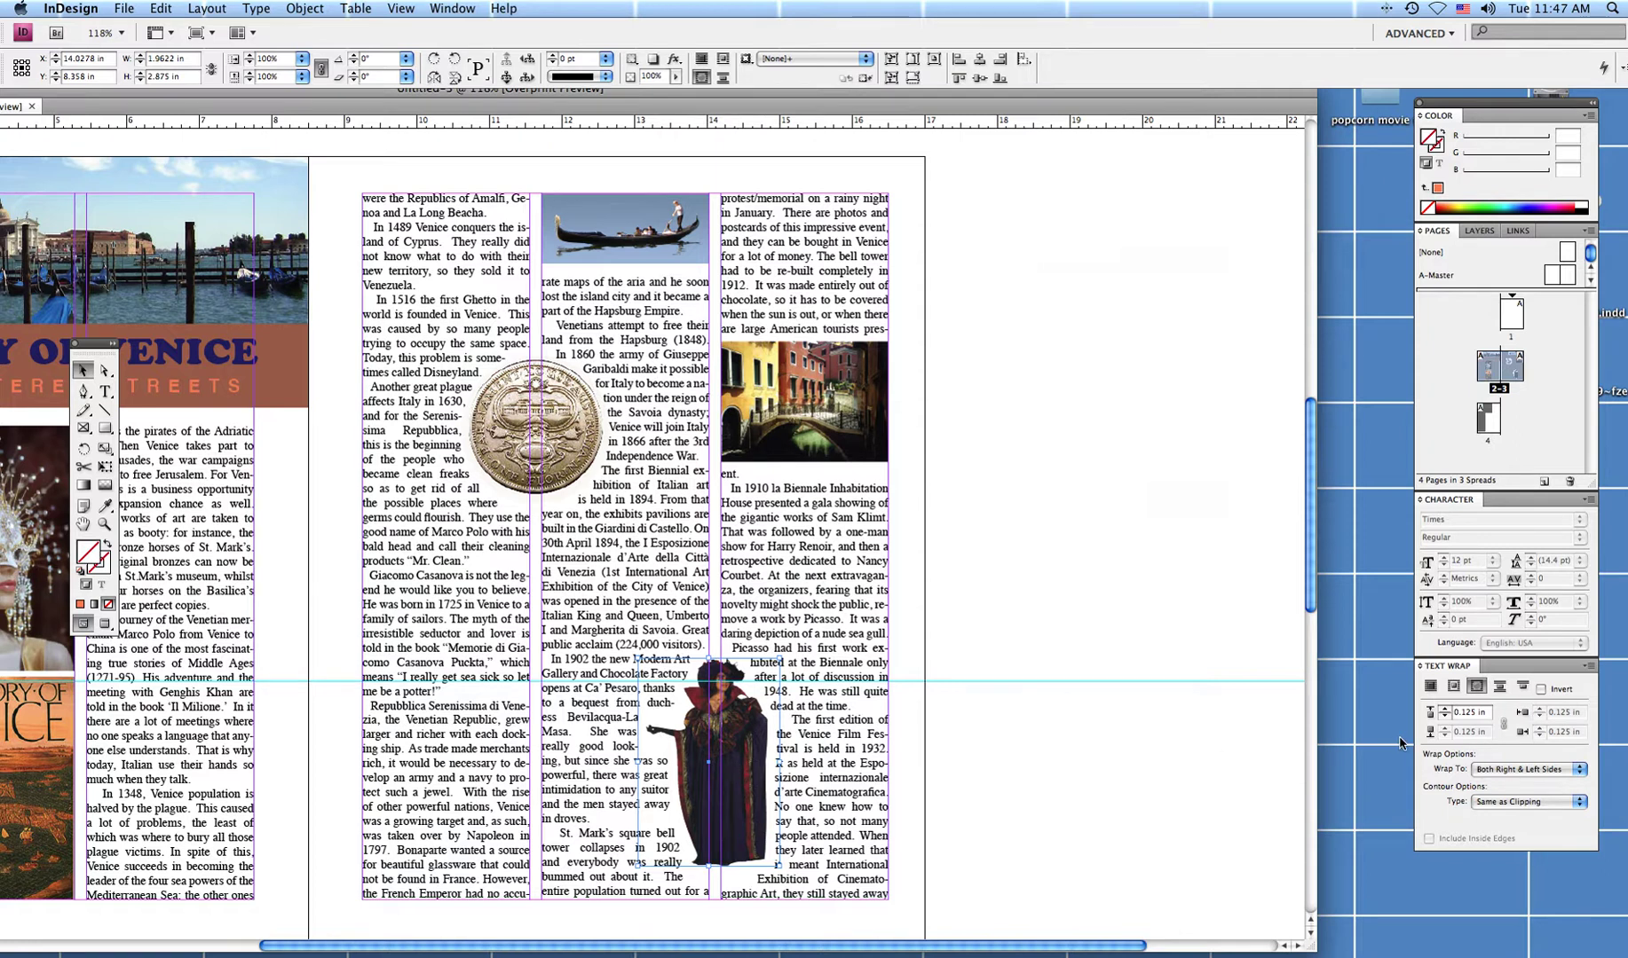
Try a 0.0625 in text wrap offset around the costumed woman and settle on 0.11 in.
{"action": "left_click", "coordinate": [1445, 720]}
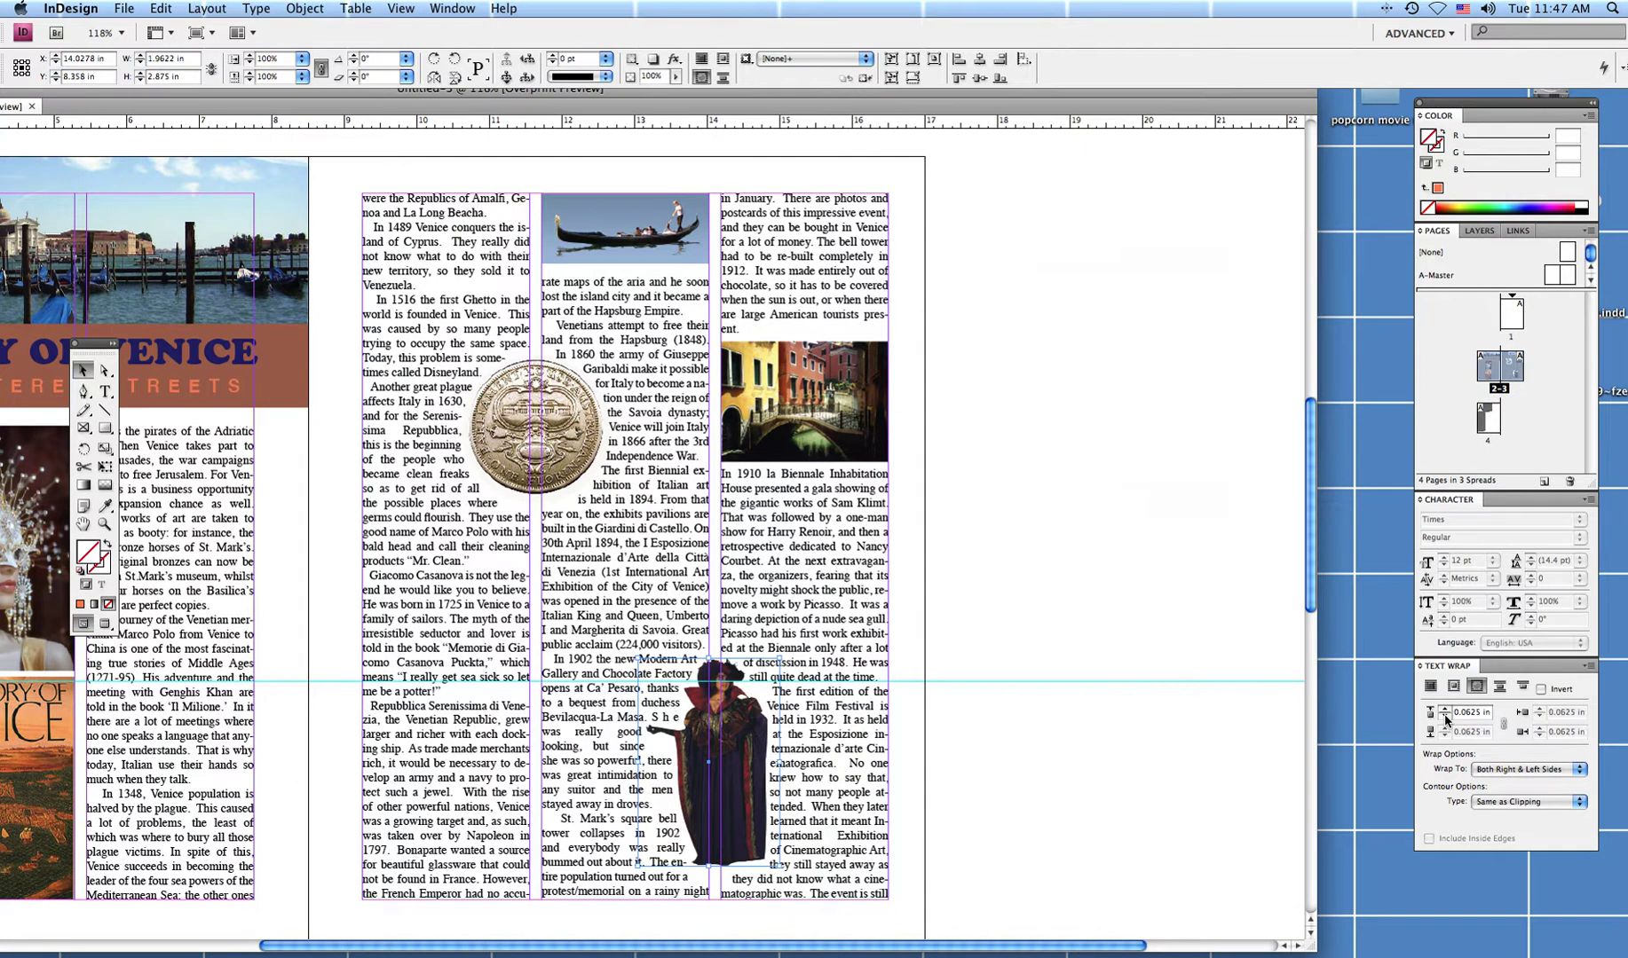
{"action": "left_click", "coordinate": [1026, 779]}
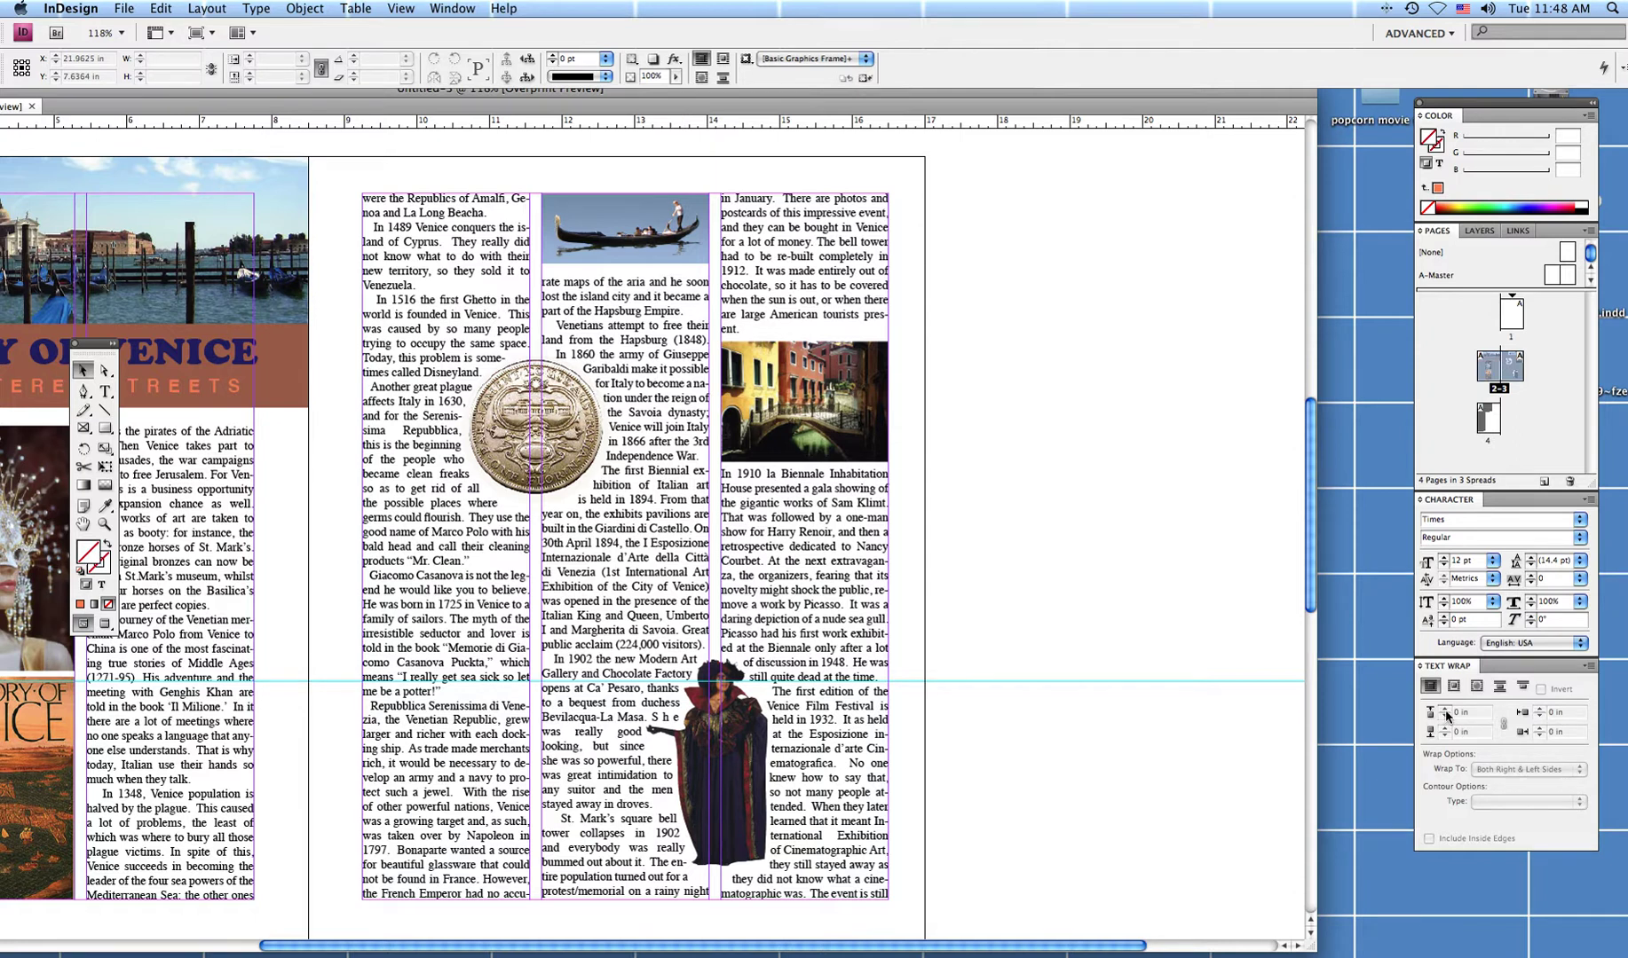
{"action": "left_click", "coordinate": [741, 763]}
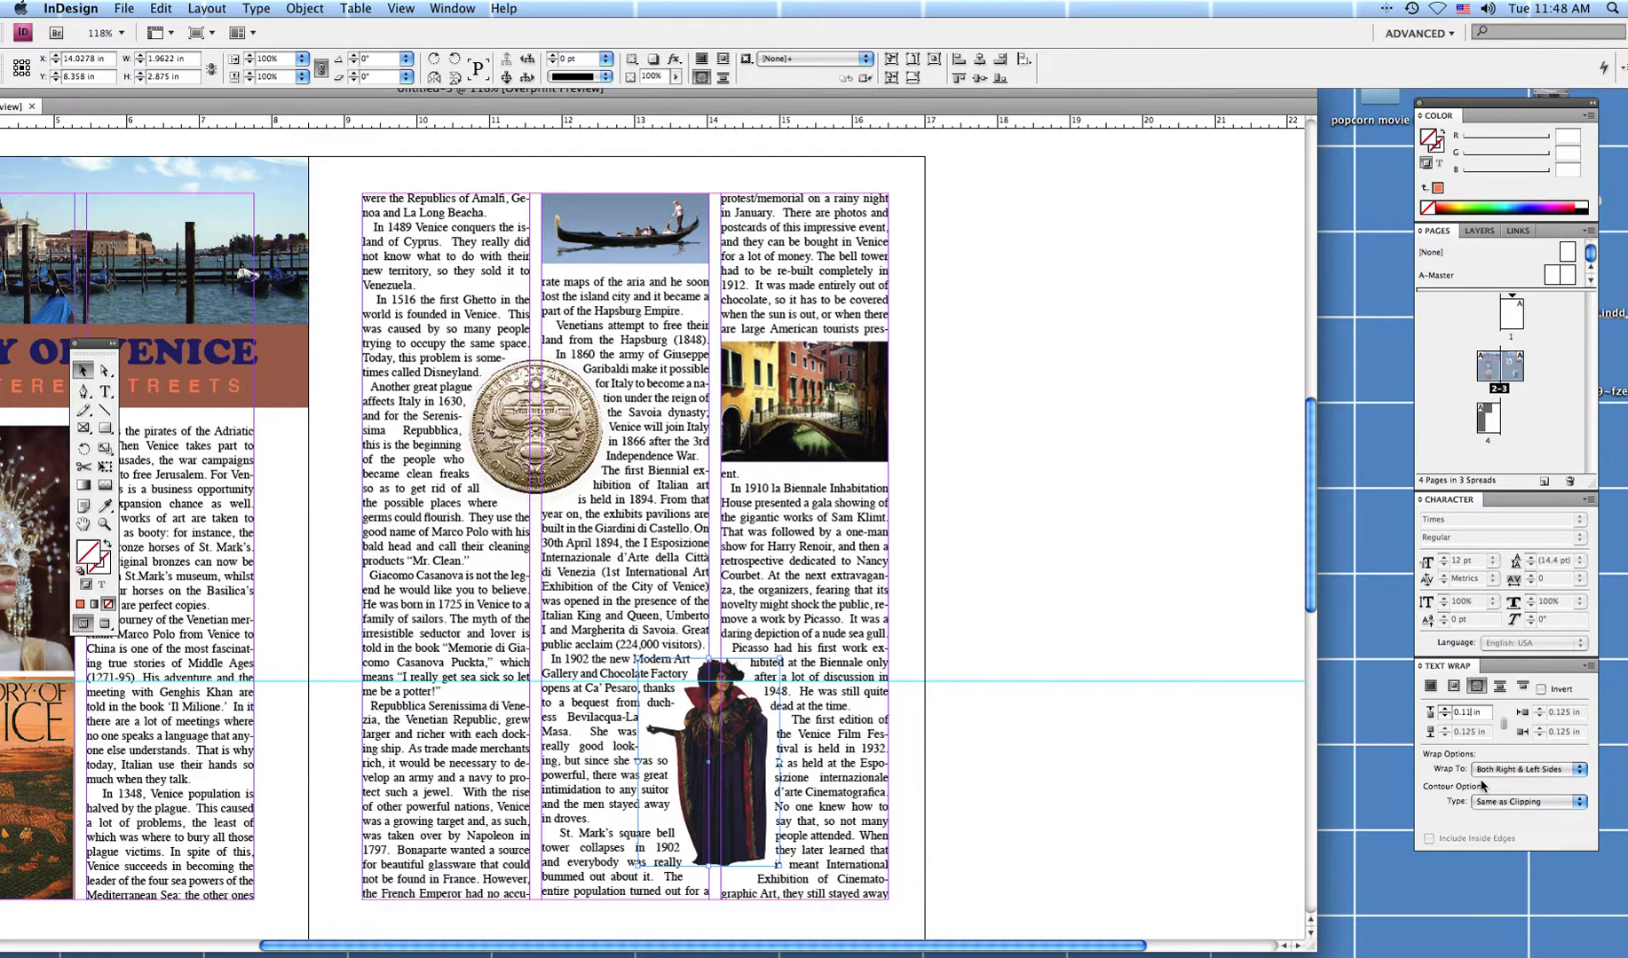
{"action": "key", "text": "Return"}
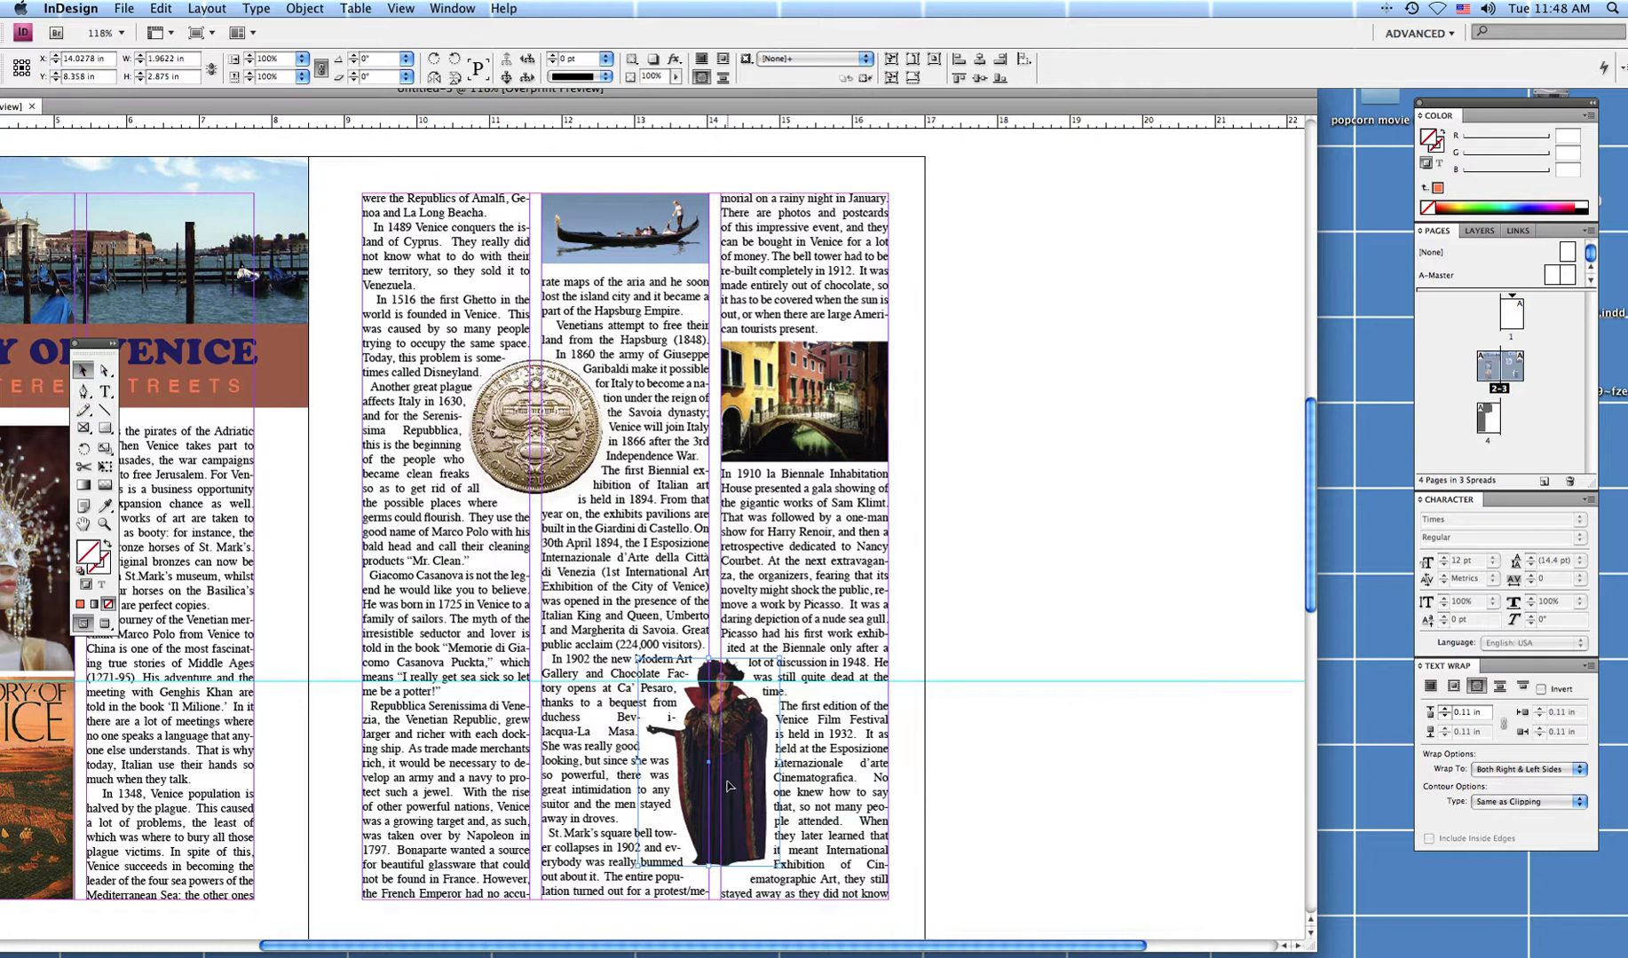
Nudge the costumed woman up to a vertical position of about 8.29 in to adjust the surrounding line breaks.
{"action": "key", "text": "Up"}
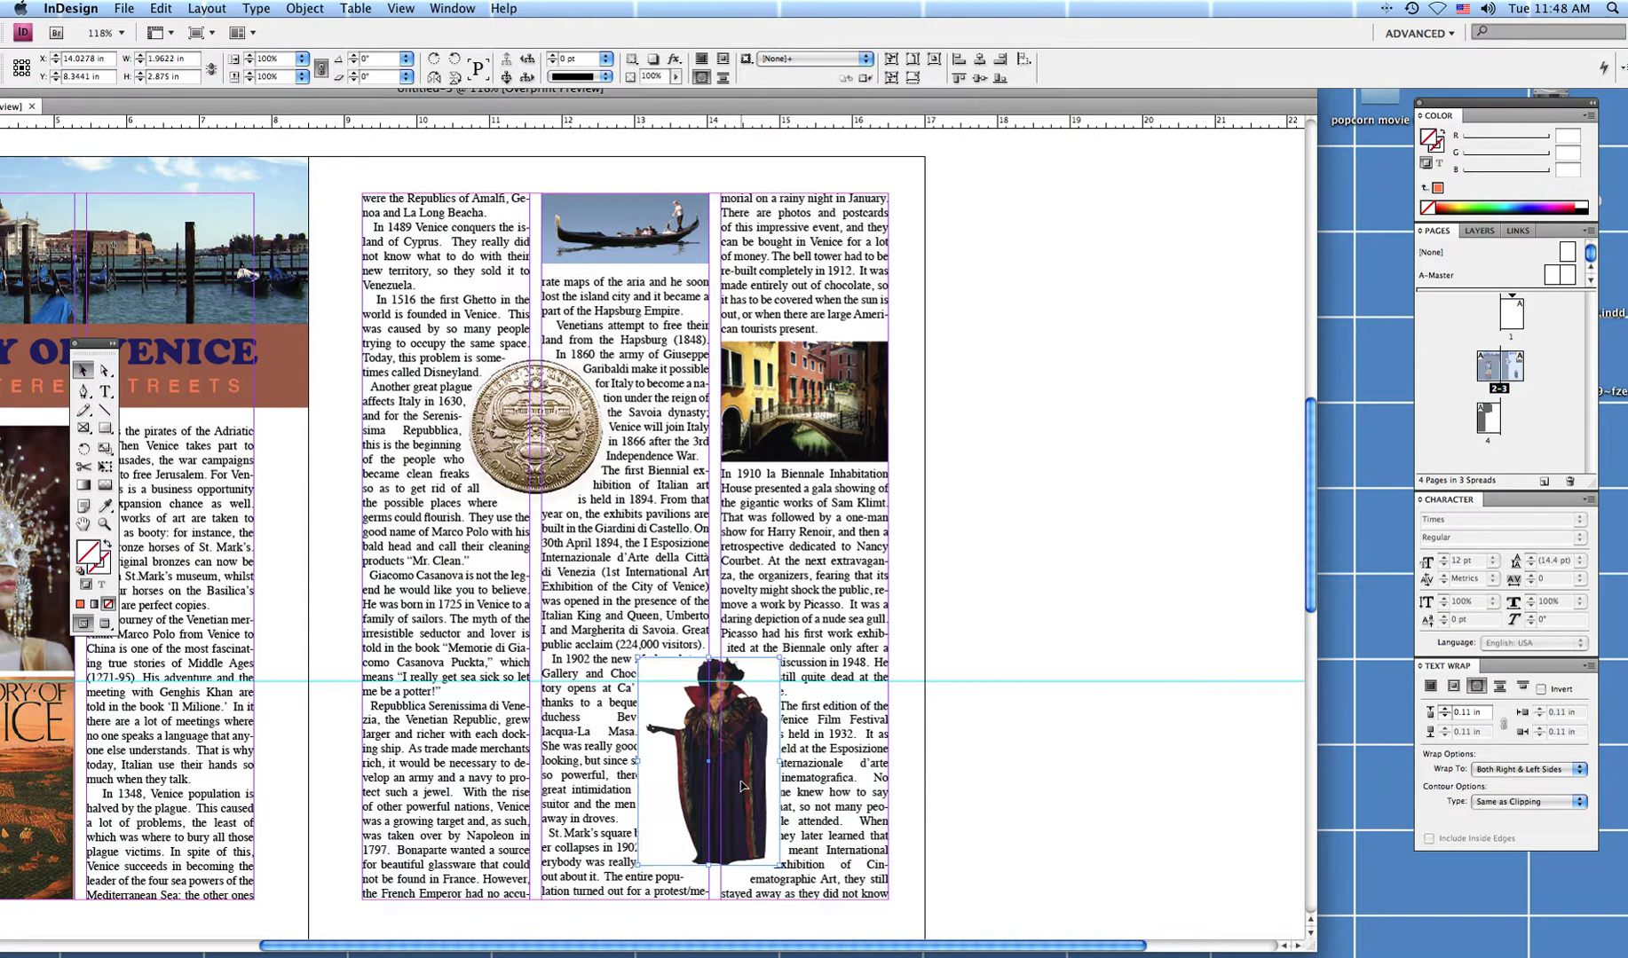
{"action": "key", "text": "Up"}
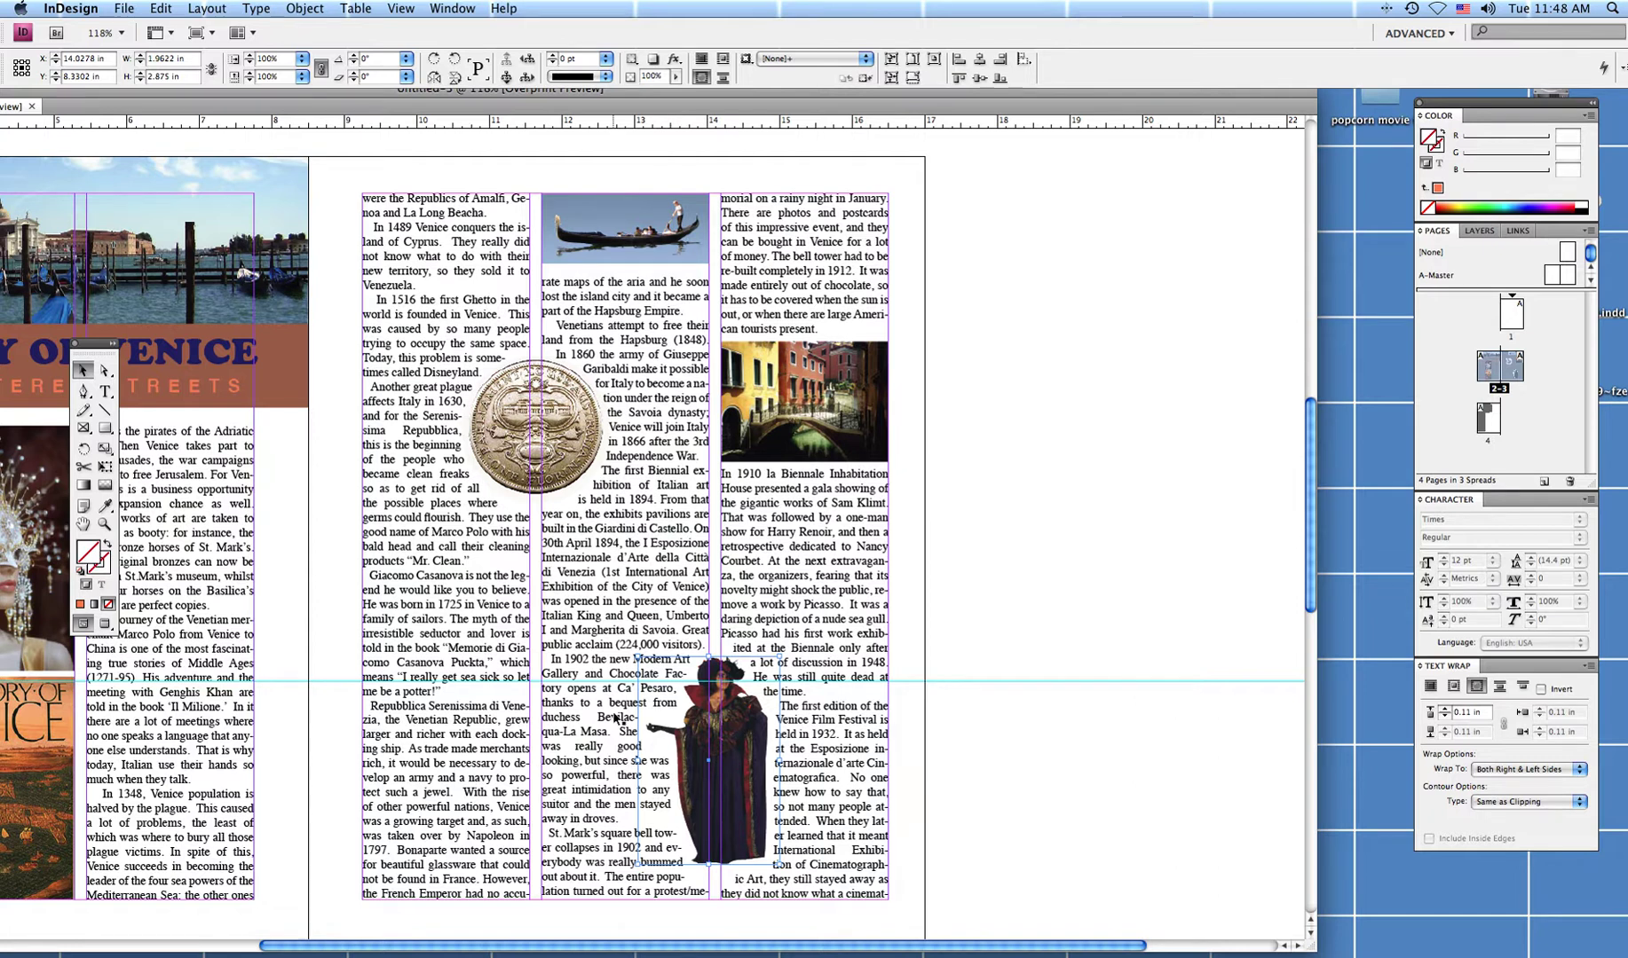
{"action": "key", "text": "Up"}
{"action": "key", "text": "Up"}
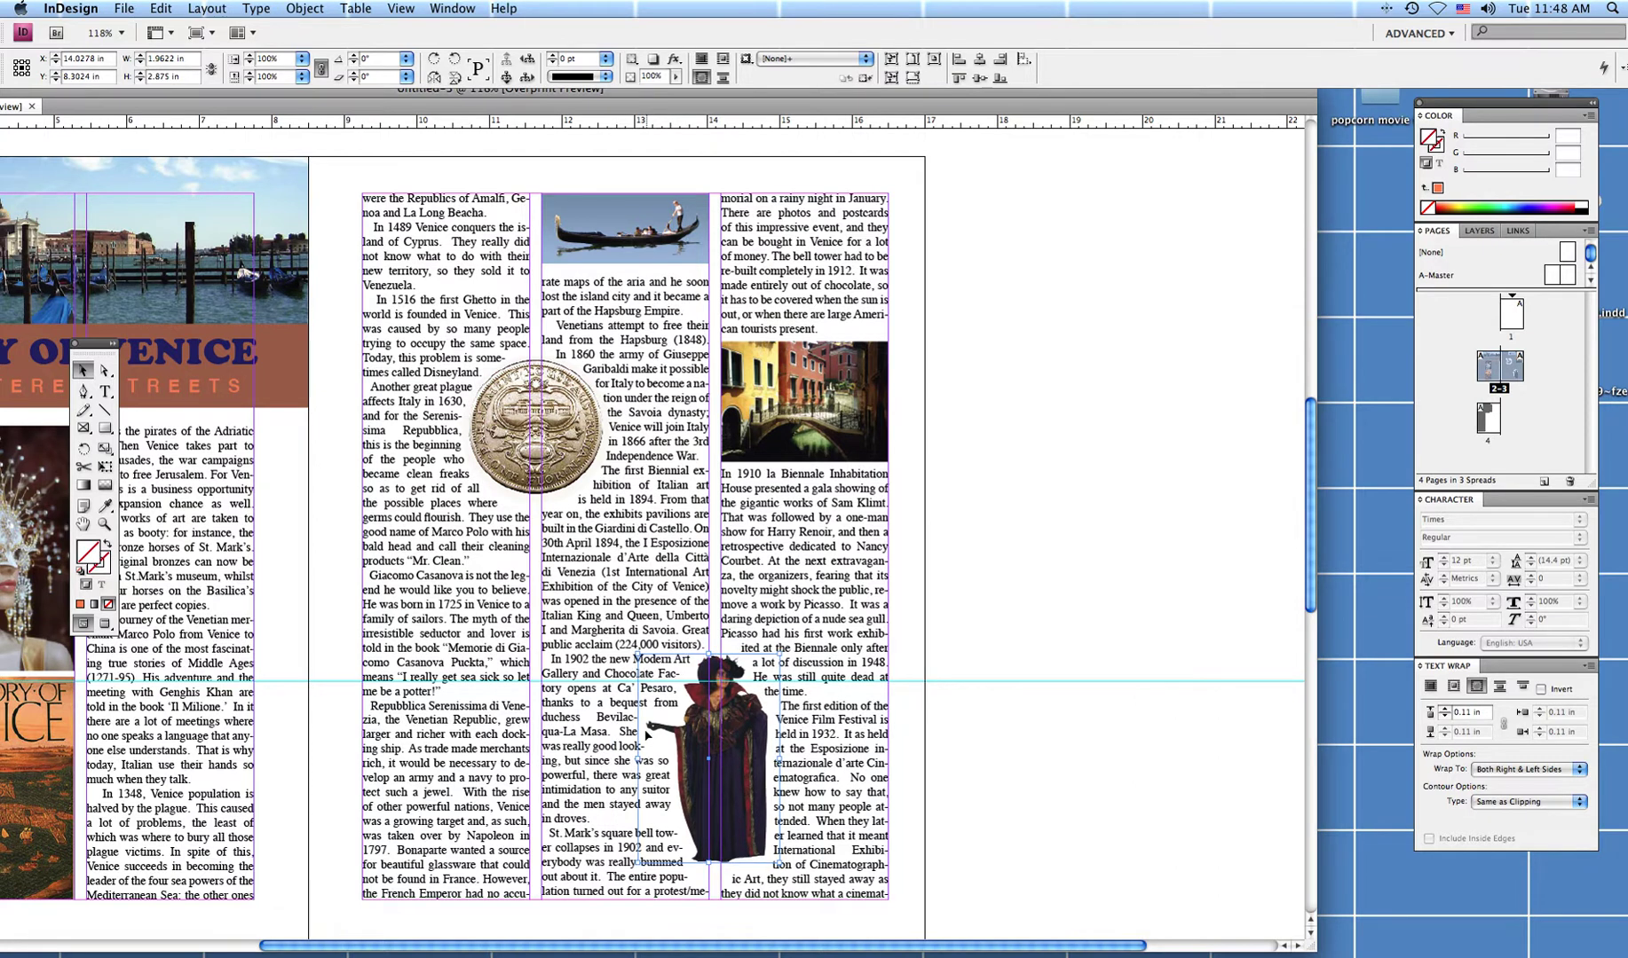
{"action": "key", "text": "Up"}
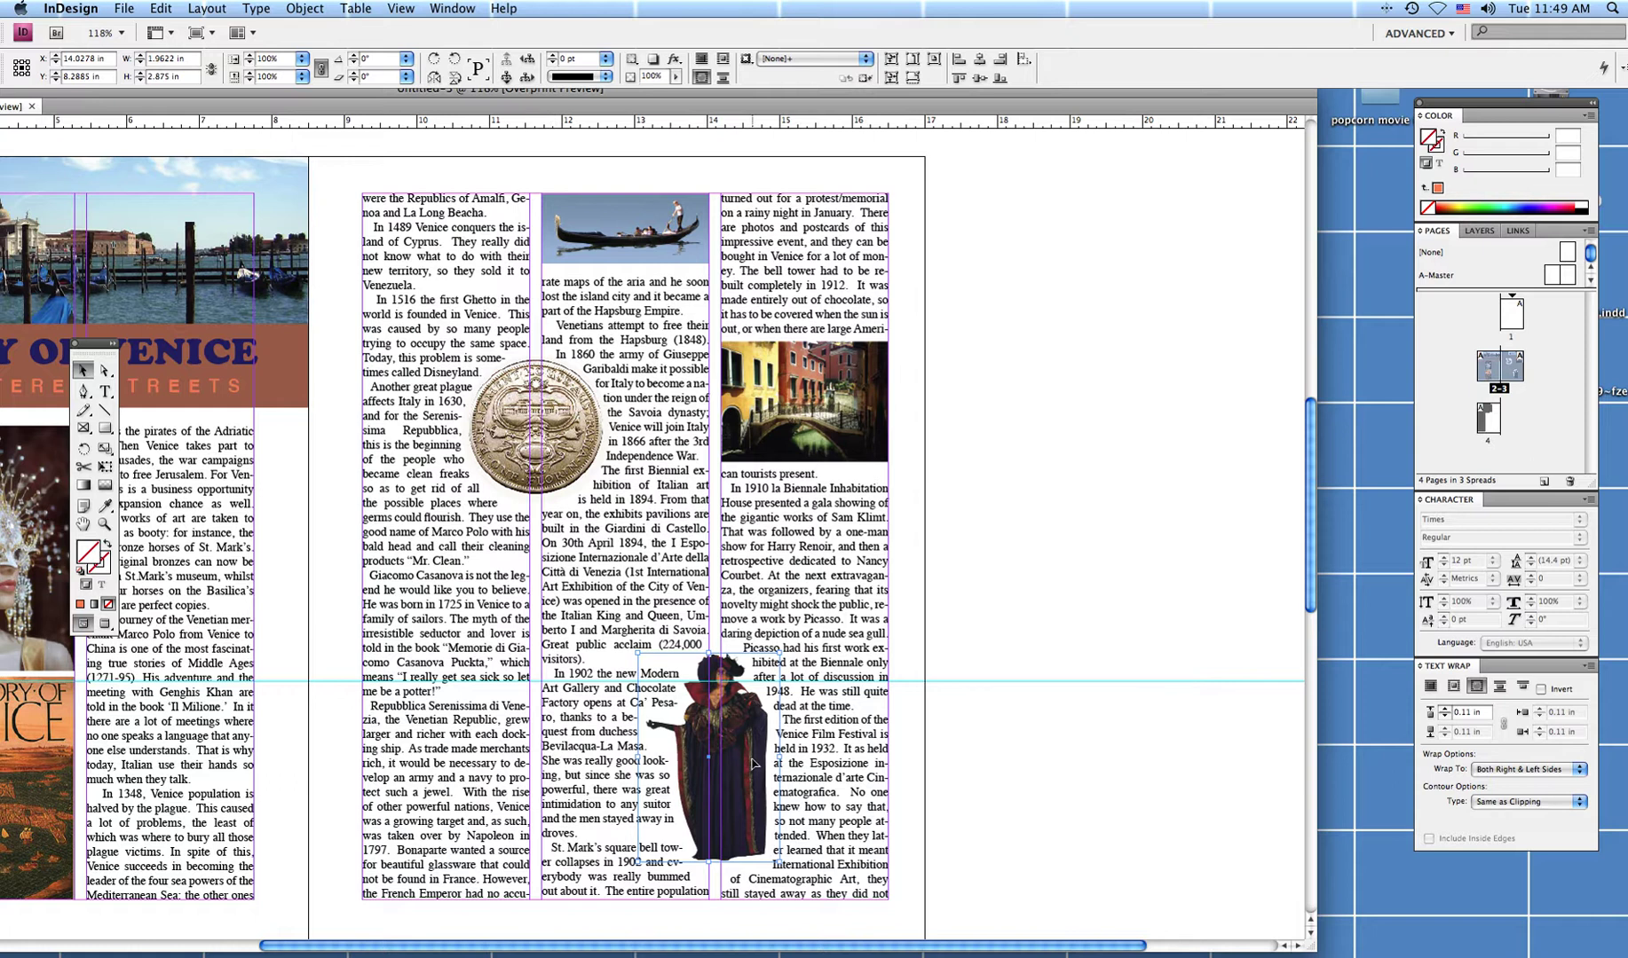
Nudge the costumed woman right to about 14.10 in horizontally and down to about 8.33 in vertically.
{"action": "key", "text": "Right"}
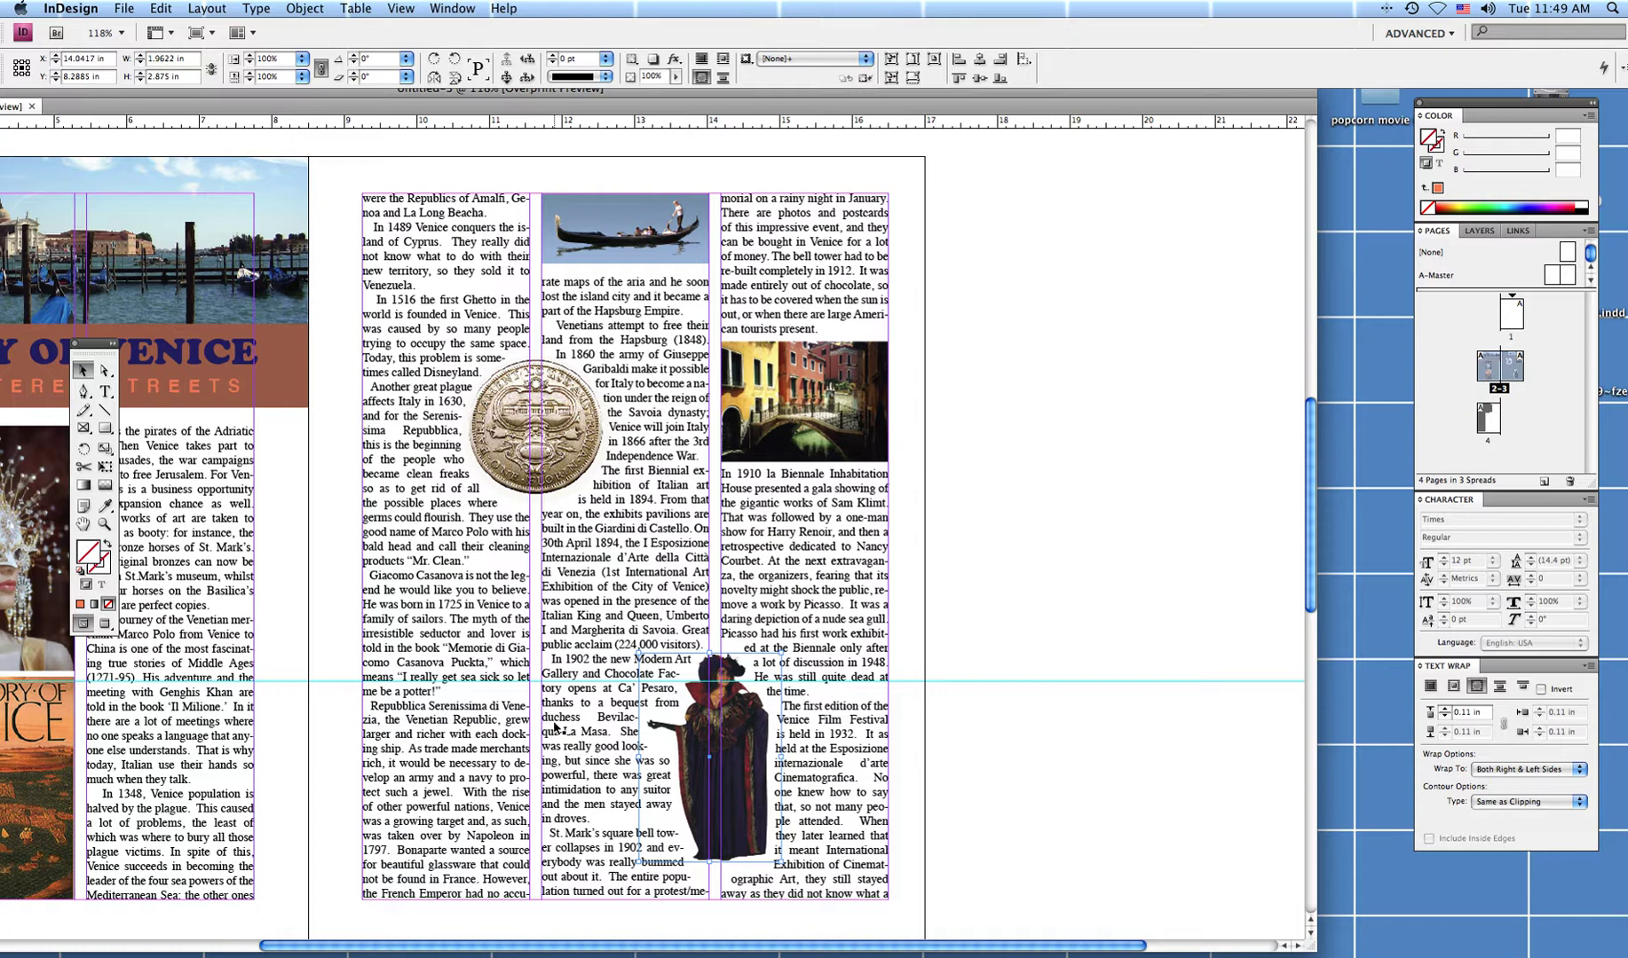
{"action": "key", "text": "Right"}
{"action": "key", "text": "Right"}
{"action": "key", "text": "Right"}
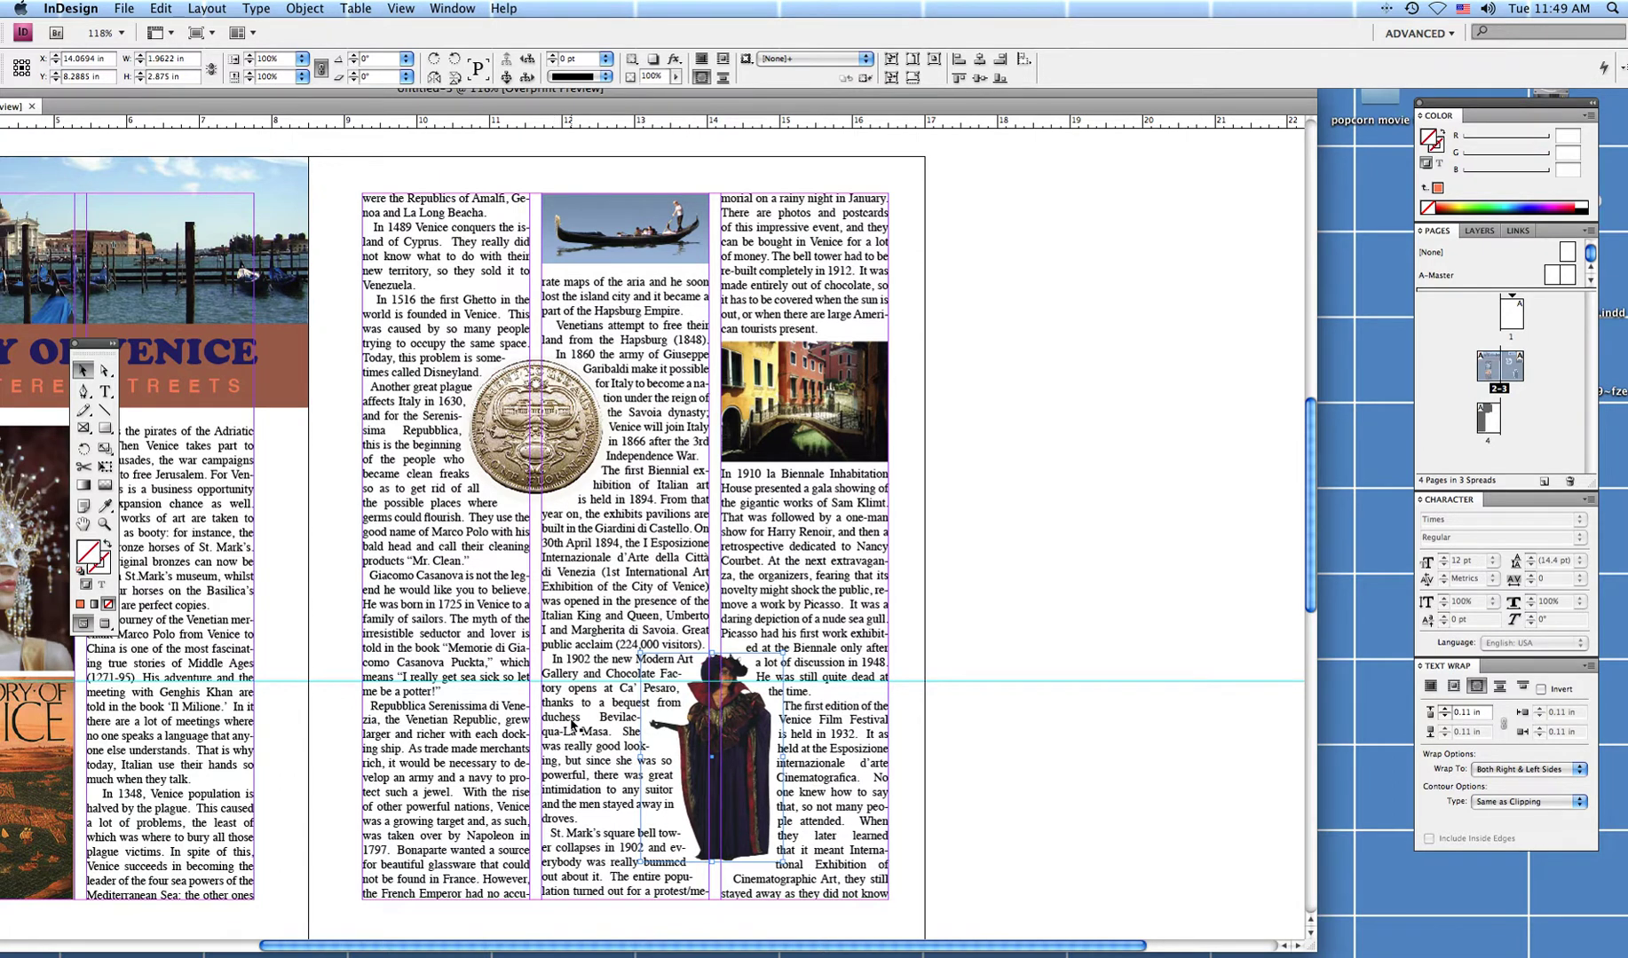
{"action": "key", "text": "Right"}
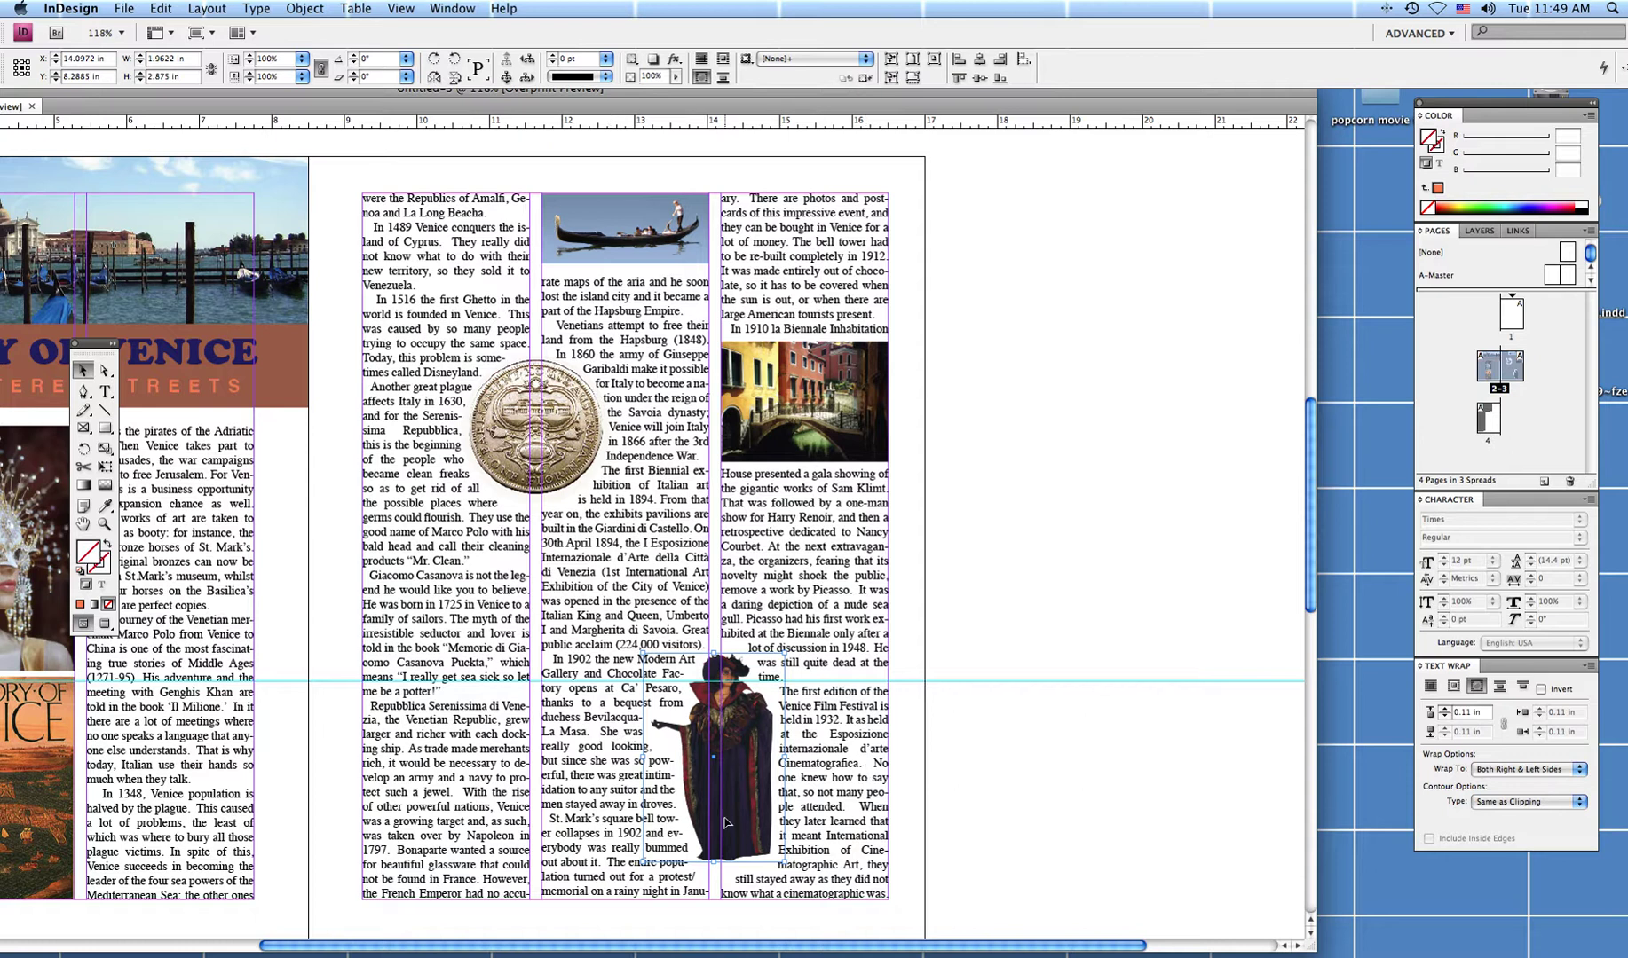
{"action": "key", "text": "Down"}
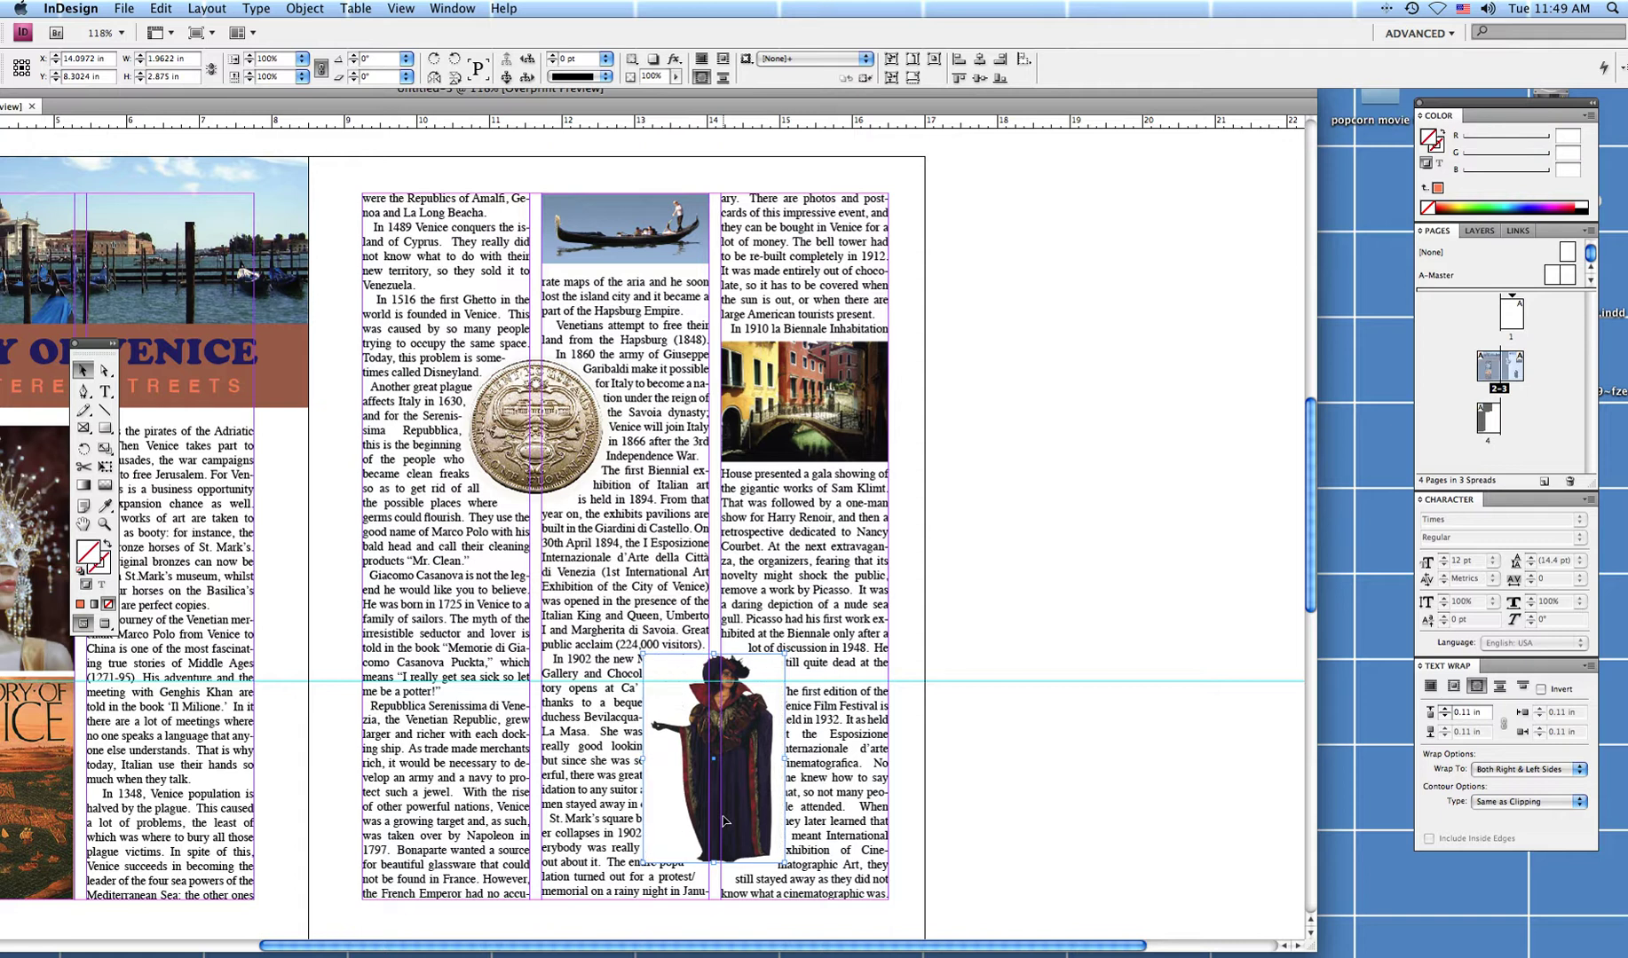
{"action": "key", "text": "Down"}
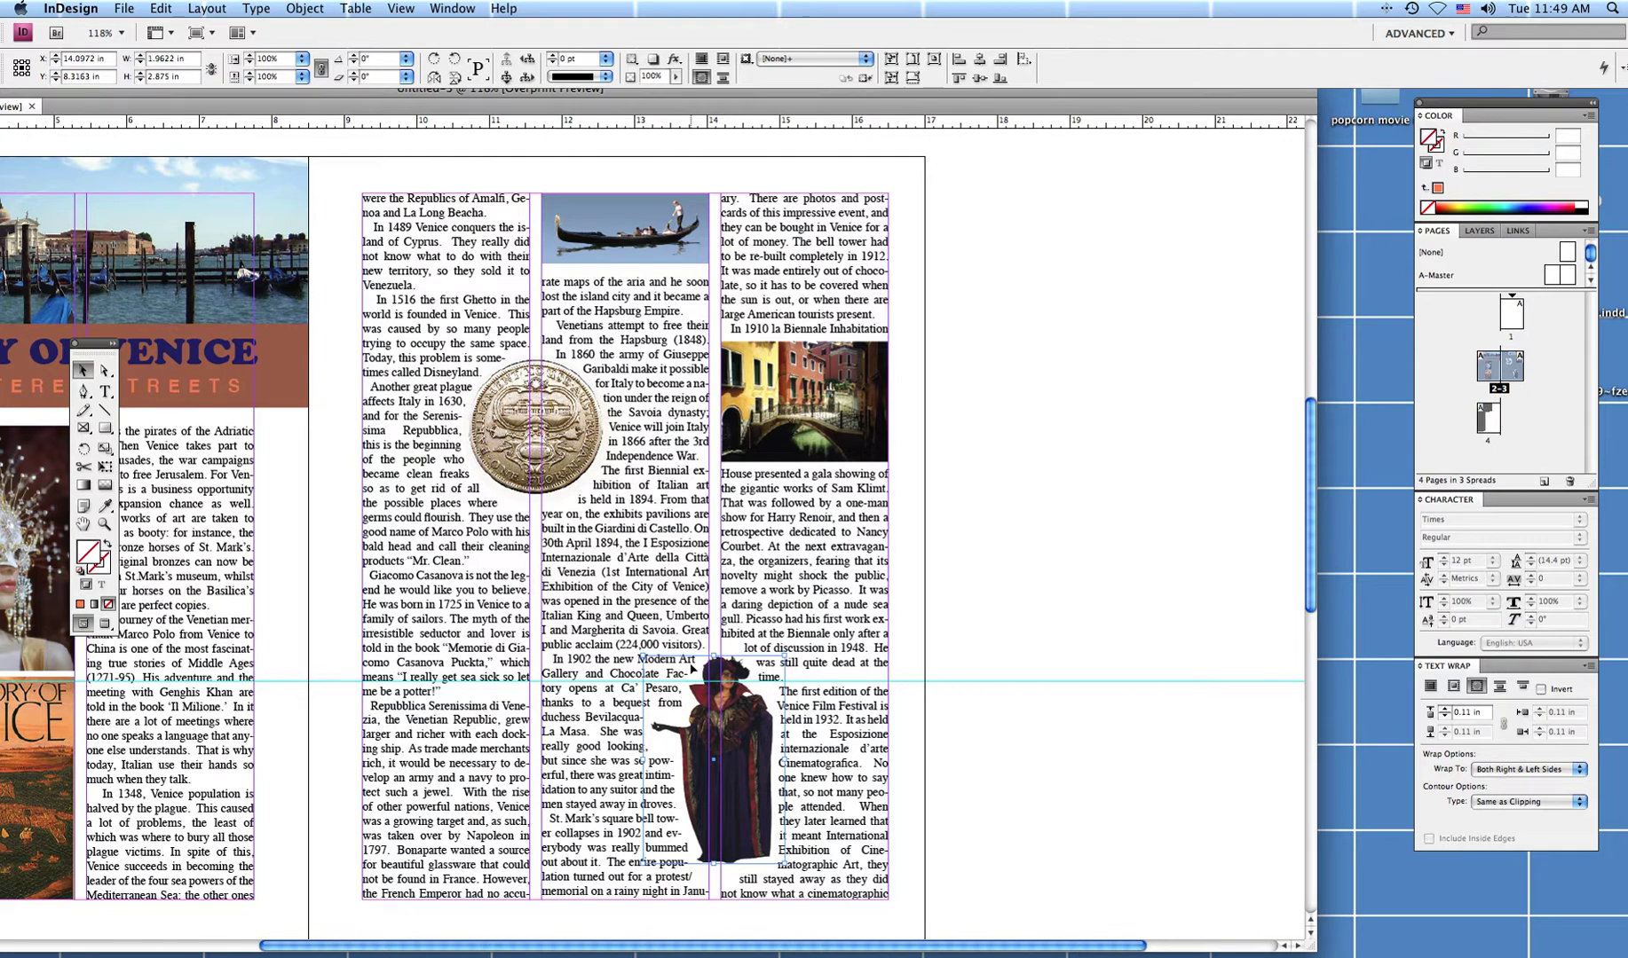
{"action": "key", "text": "Down"}
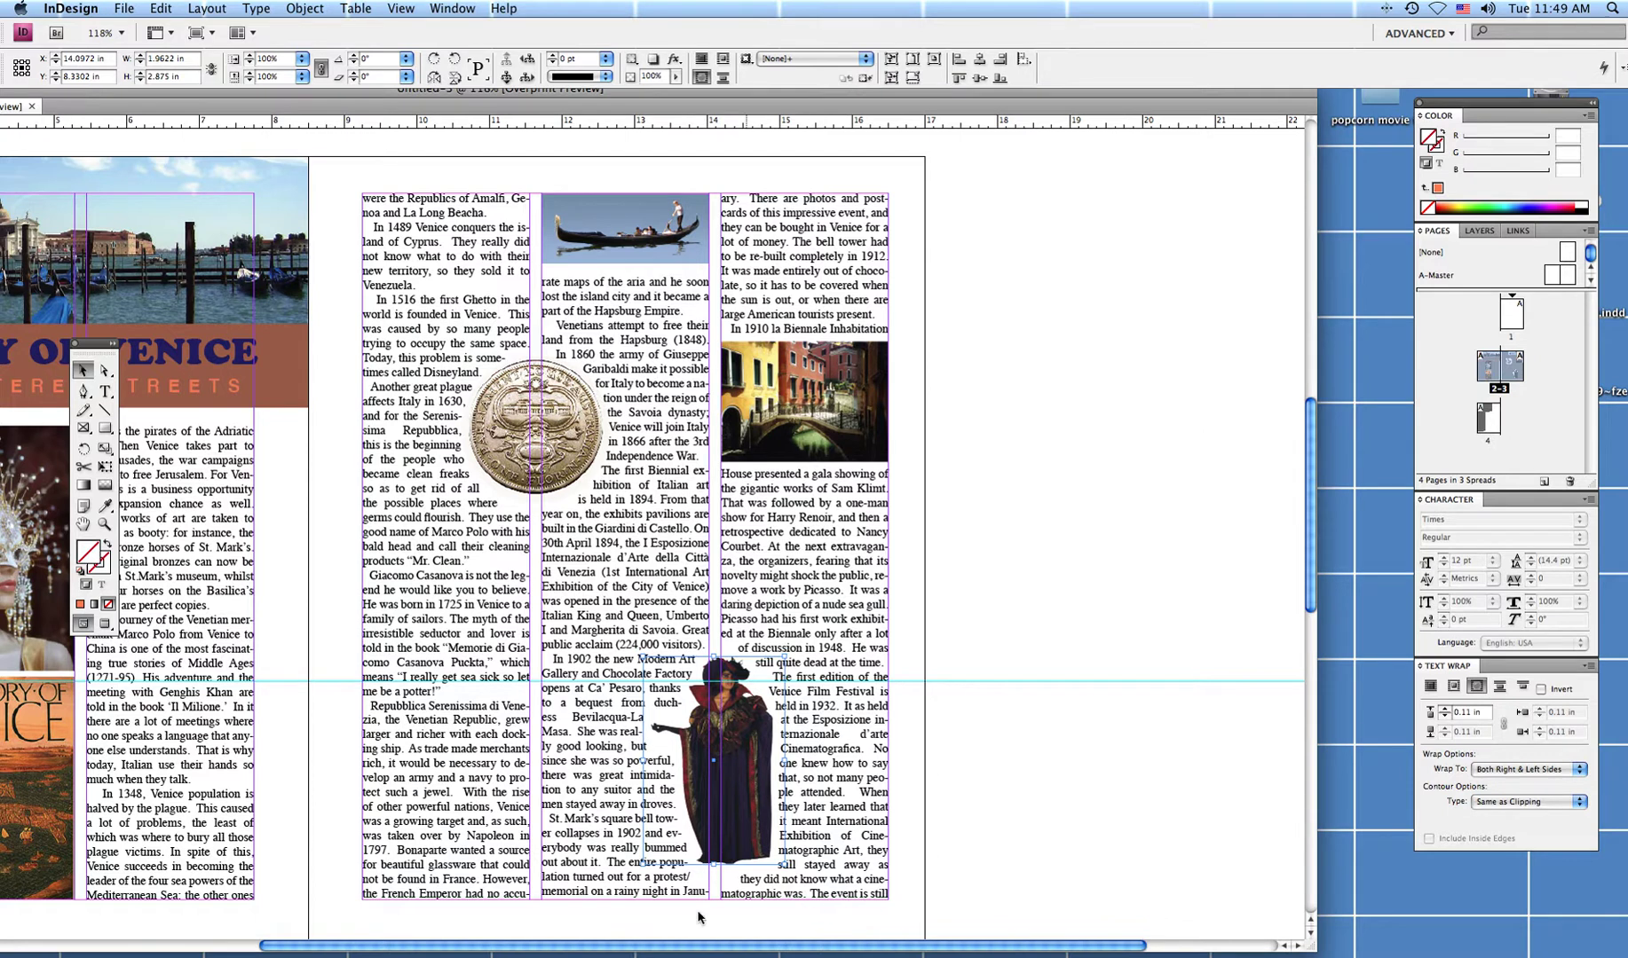
Shift the middle column's text frame down slightly, to a vertical position of about 5.98 in.
{"action": "left_click", "coordinate": [624, 856]}
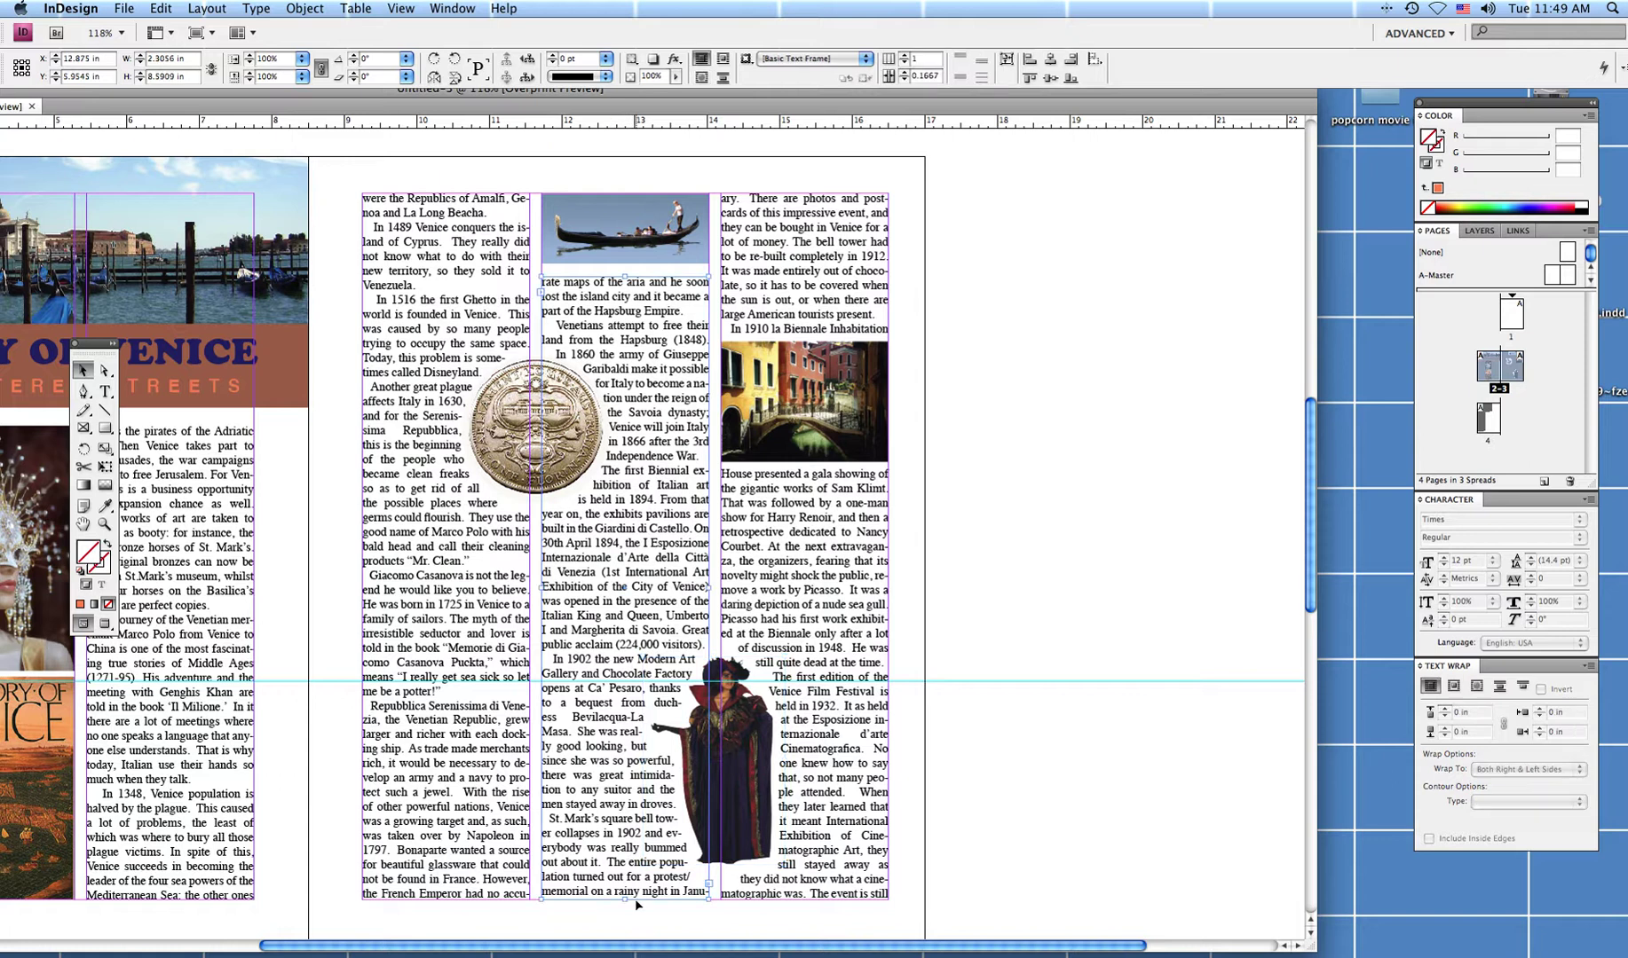
{"action": "left_click_drag", "start_coordinate": [613, 903], "coordinate": [613, 907]}
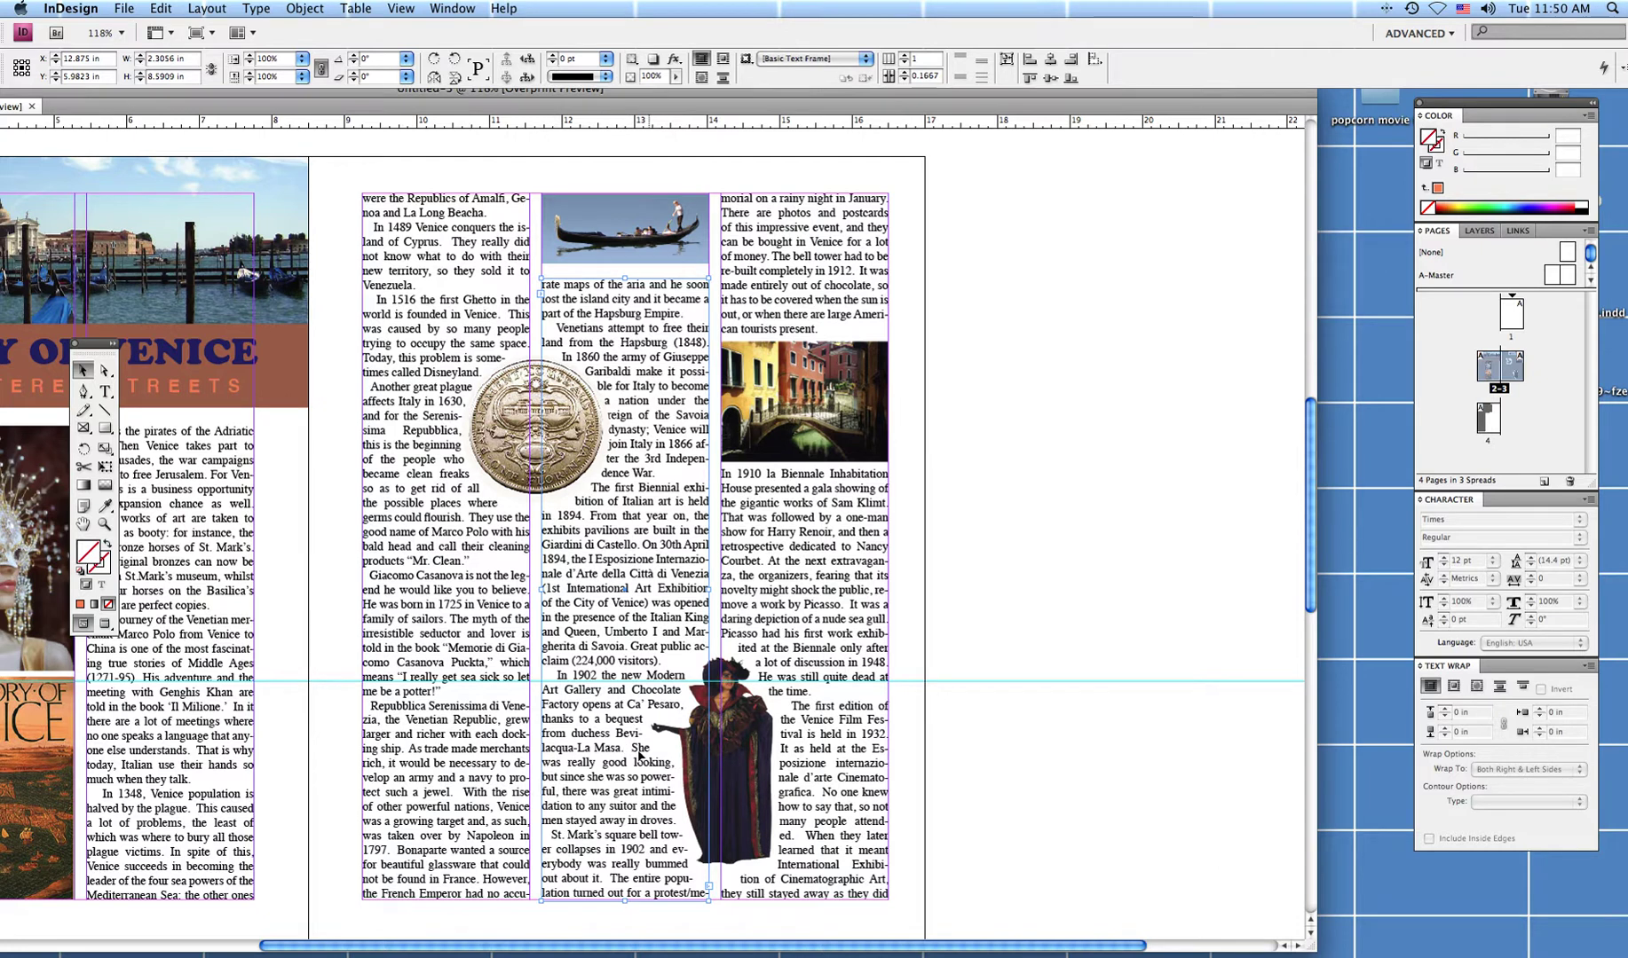
Extend the gondola picture frame downward to about 1.09 in high and enlarge the image inside to about 2.68 by 1.03 in.
{"action": "left_click", "coordinate": [627, 262]}
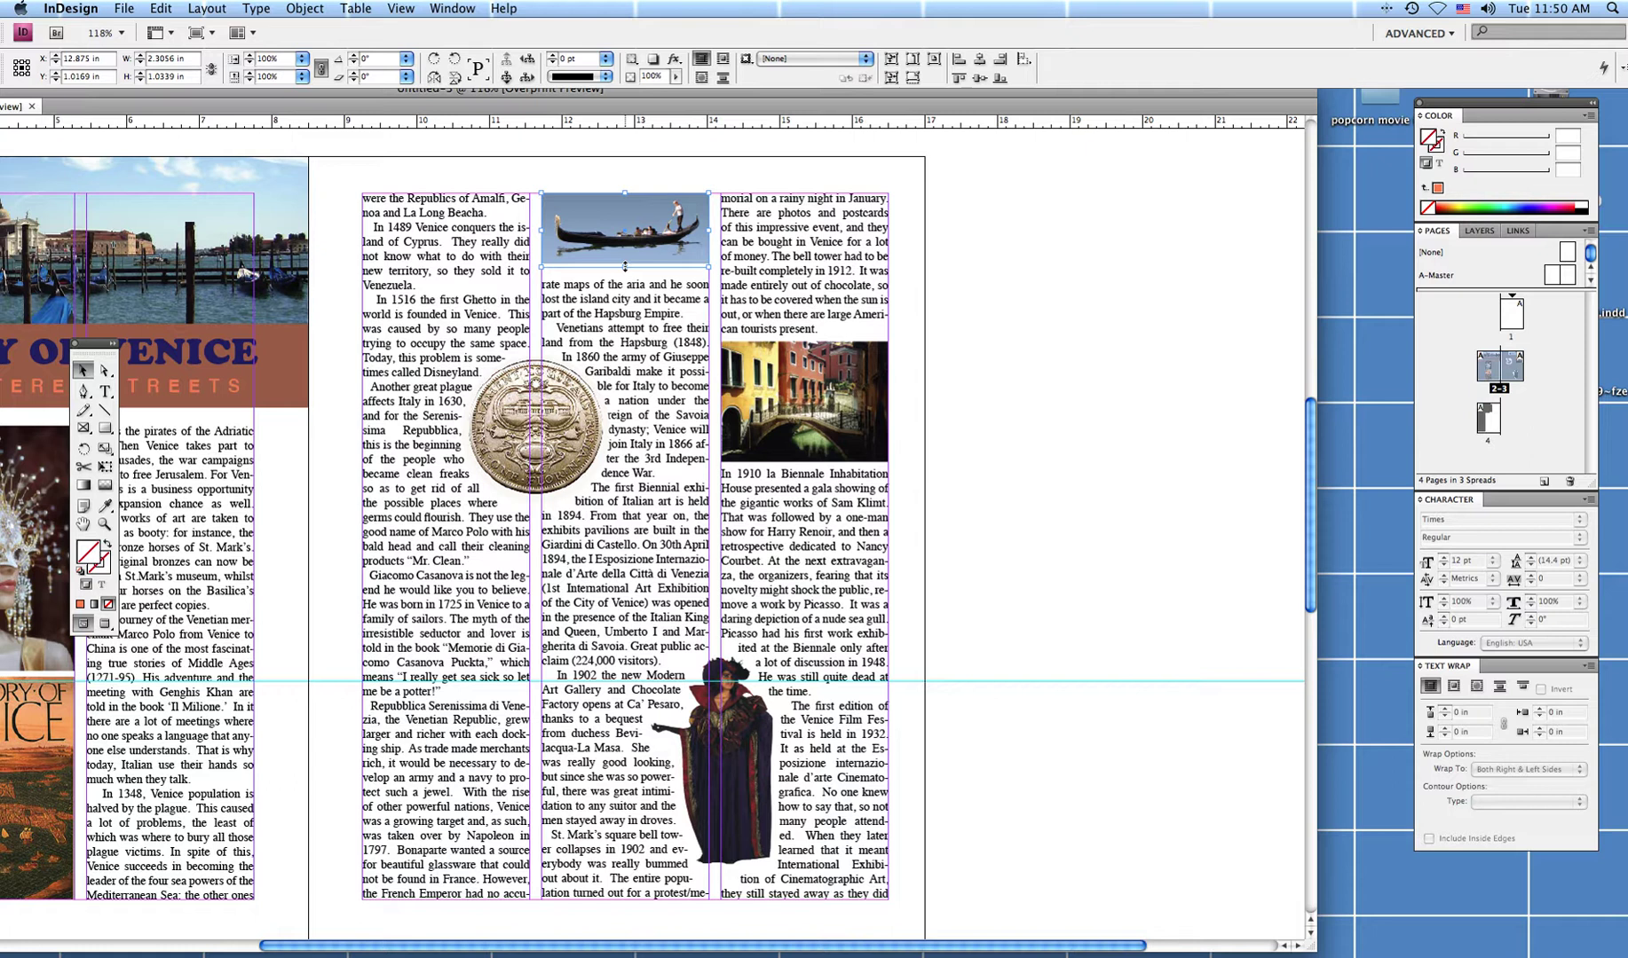
{"action": "left_click_drag", "start_coordinate": [625, 266], "coordinate": [625, 272]}
{"action": "left_click", "coordinate": [105, 371]}
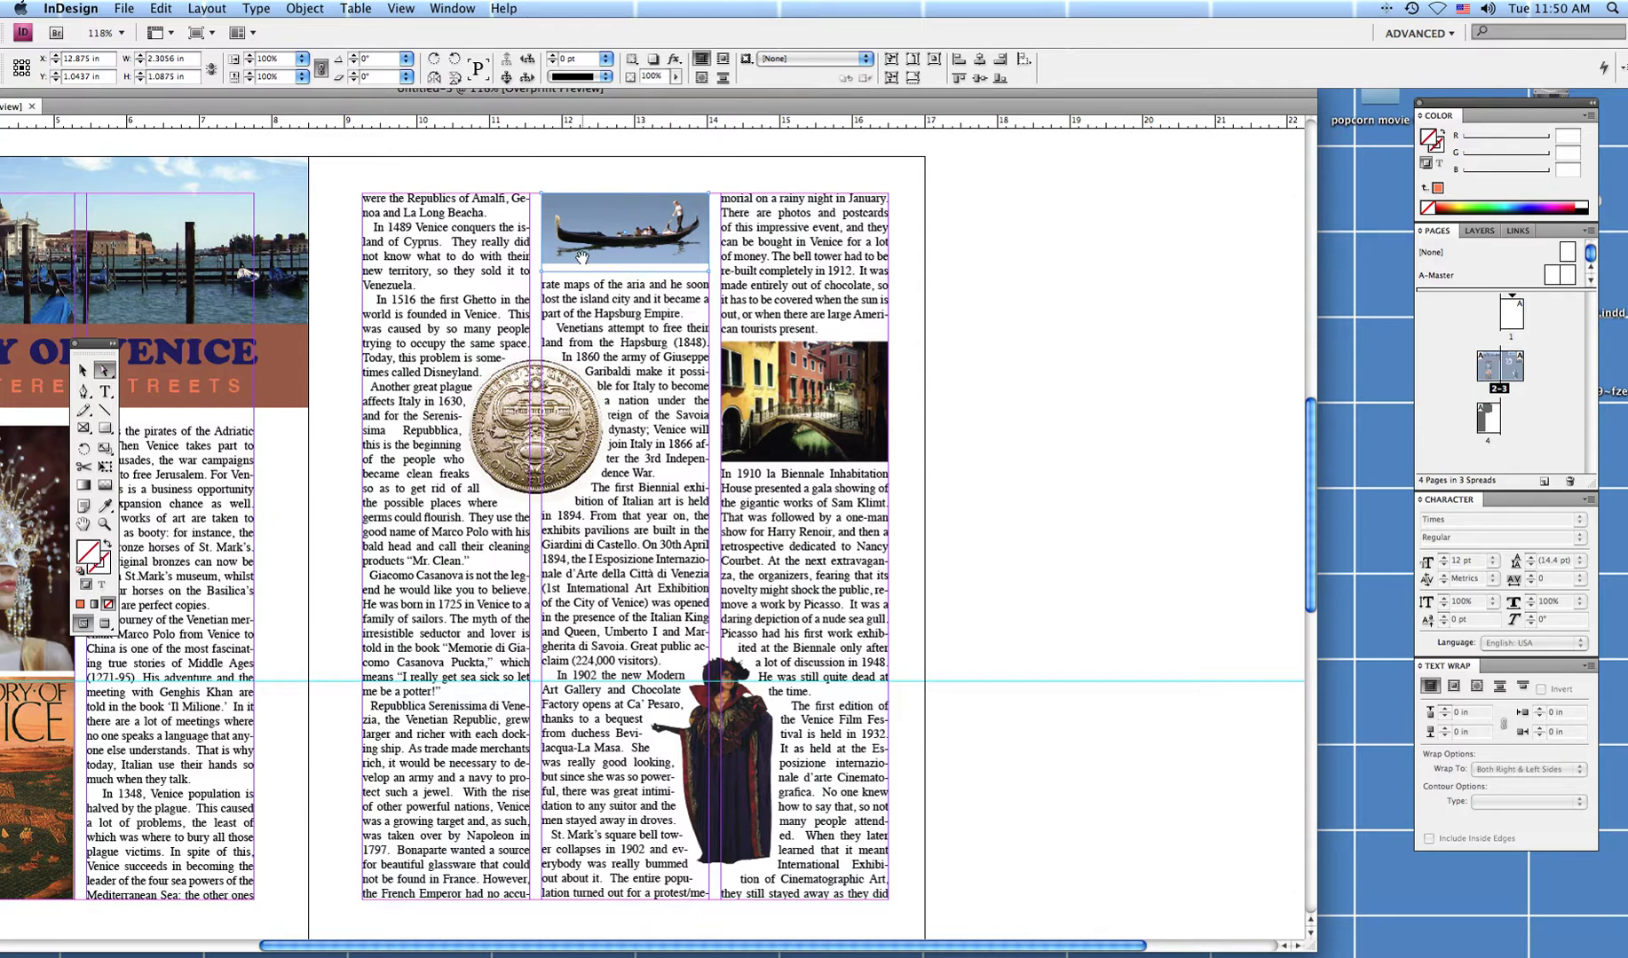
{"action": "left_click", "coordinate": [547, 260]}
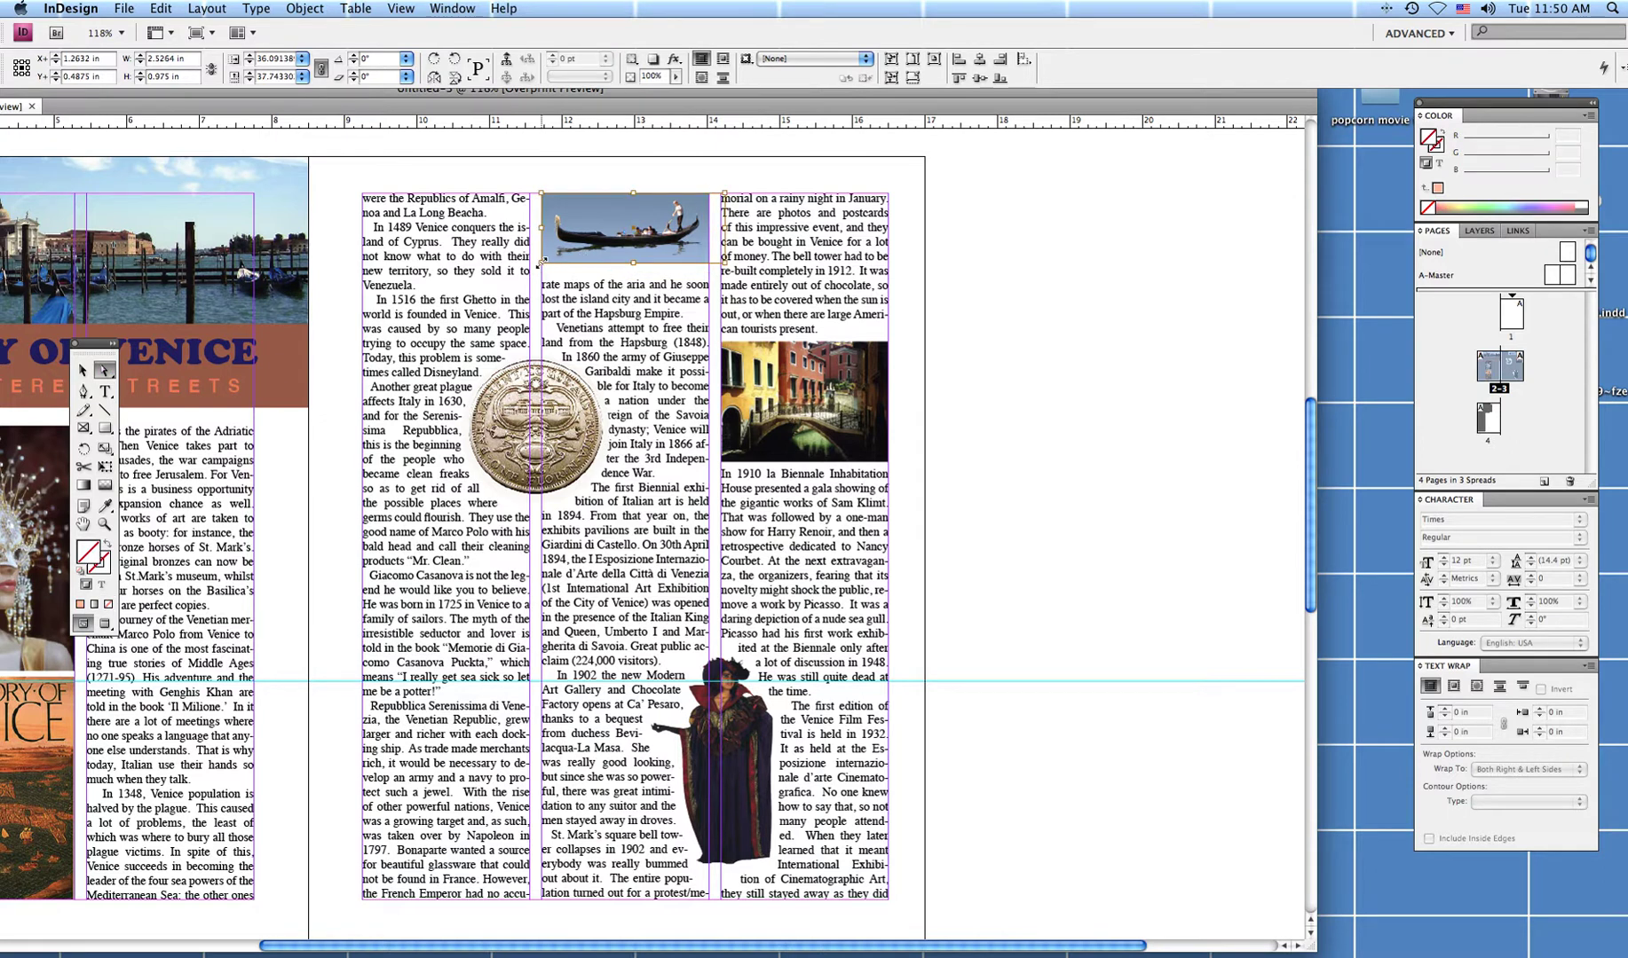
{"action": "left_click_drag", "start_coordinate": [539, 263], "coordinate": [531, 266]}
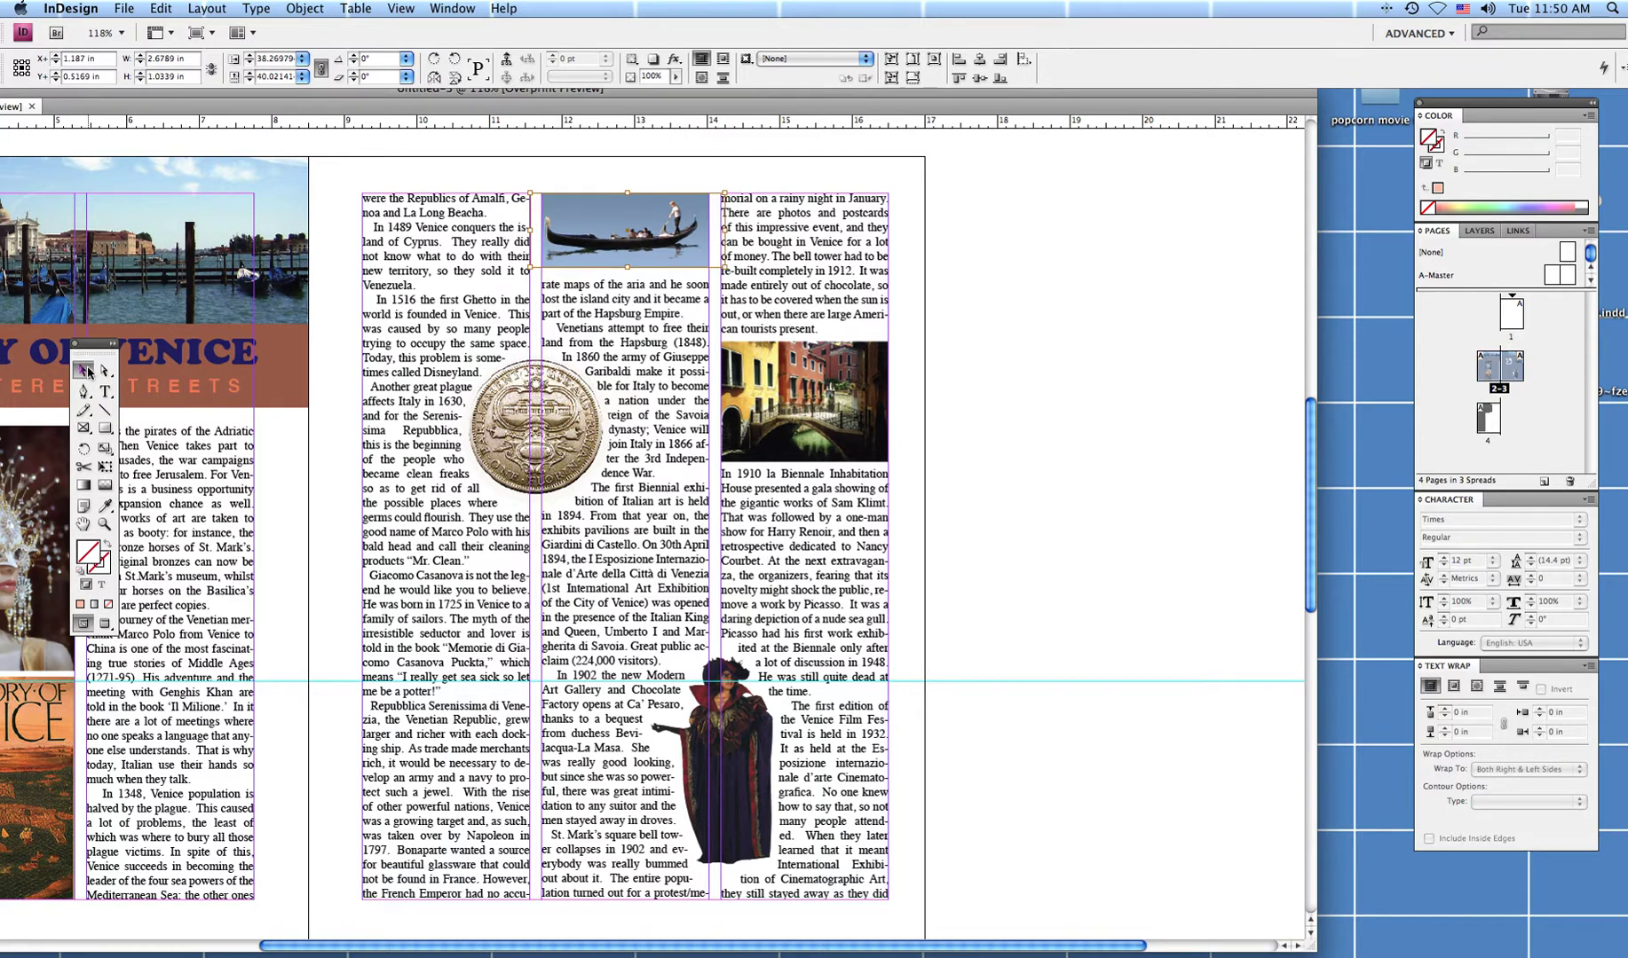
{"action": "left_click", "coordinate": [524, 158]}
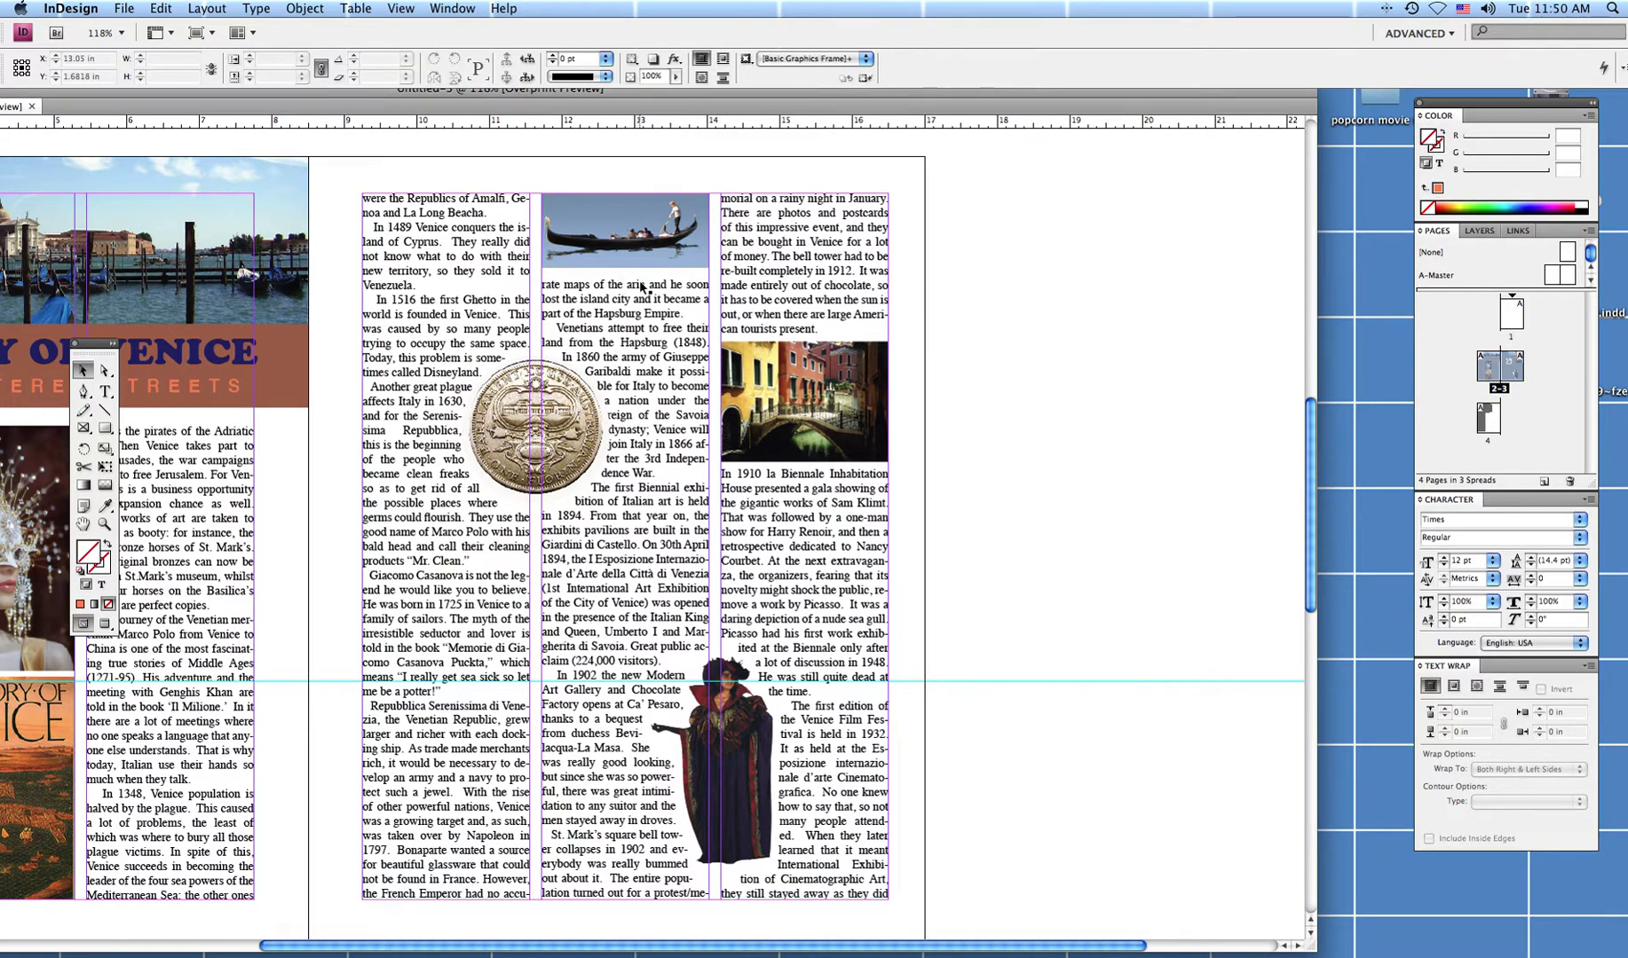
Shift the gondola image right within its frame to a horizontal offset of about 1.23 in.
{"action": "left_click", "coordinate": [645, 253]}
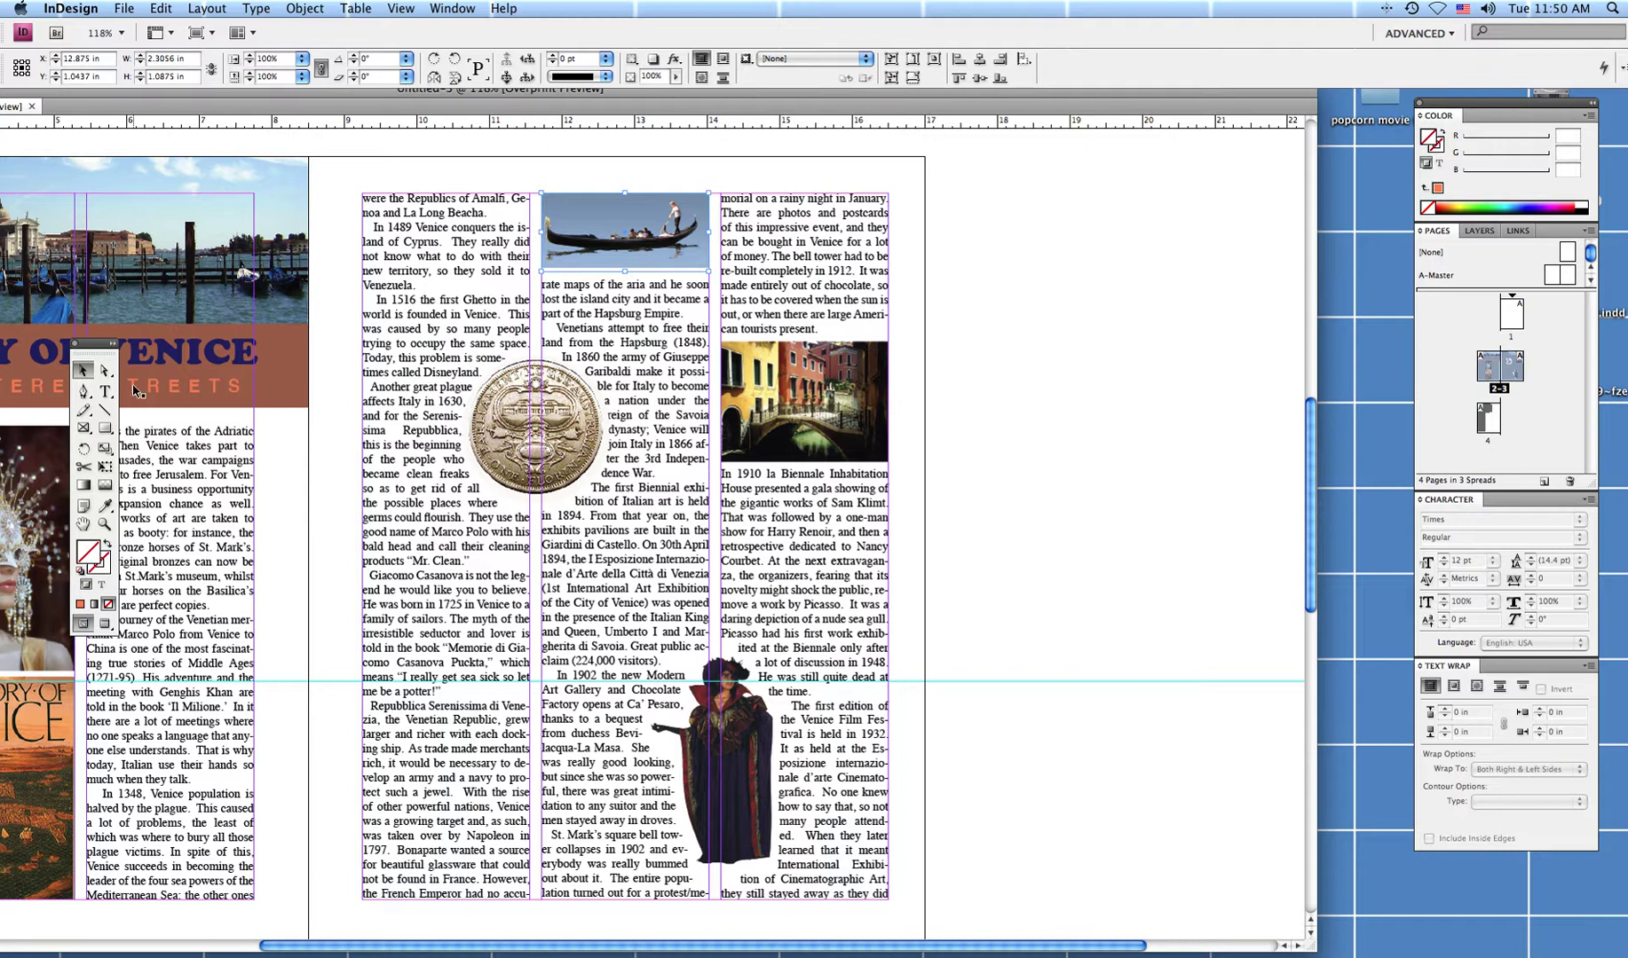
{"action": "left_click", "coordinate": [105, 370]}
{"action": "left_click", "coordinate": [599, 251]}
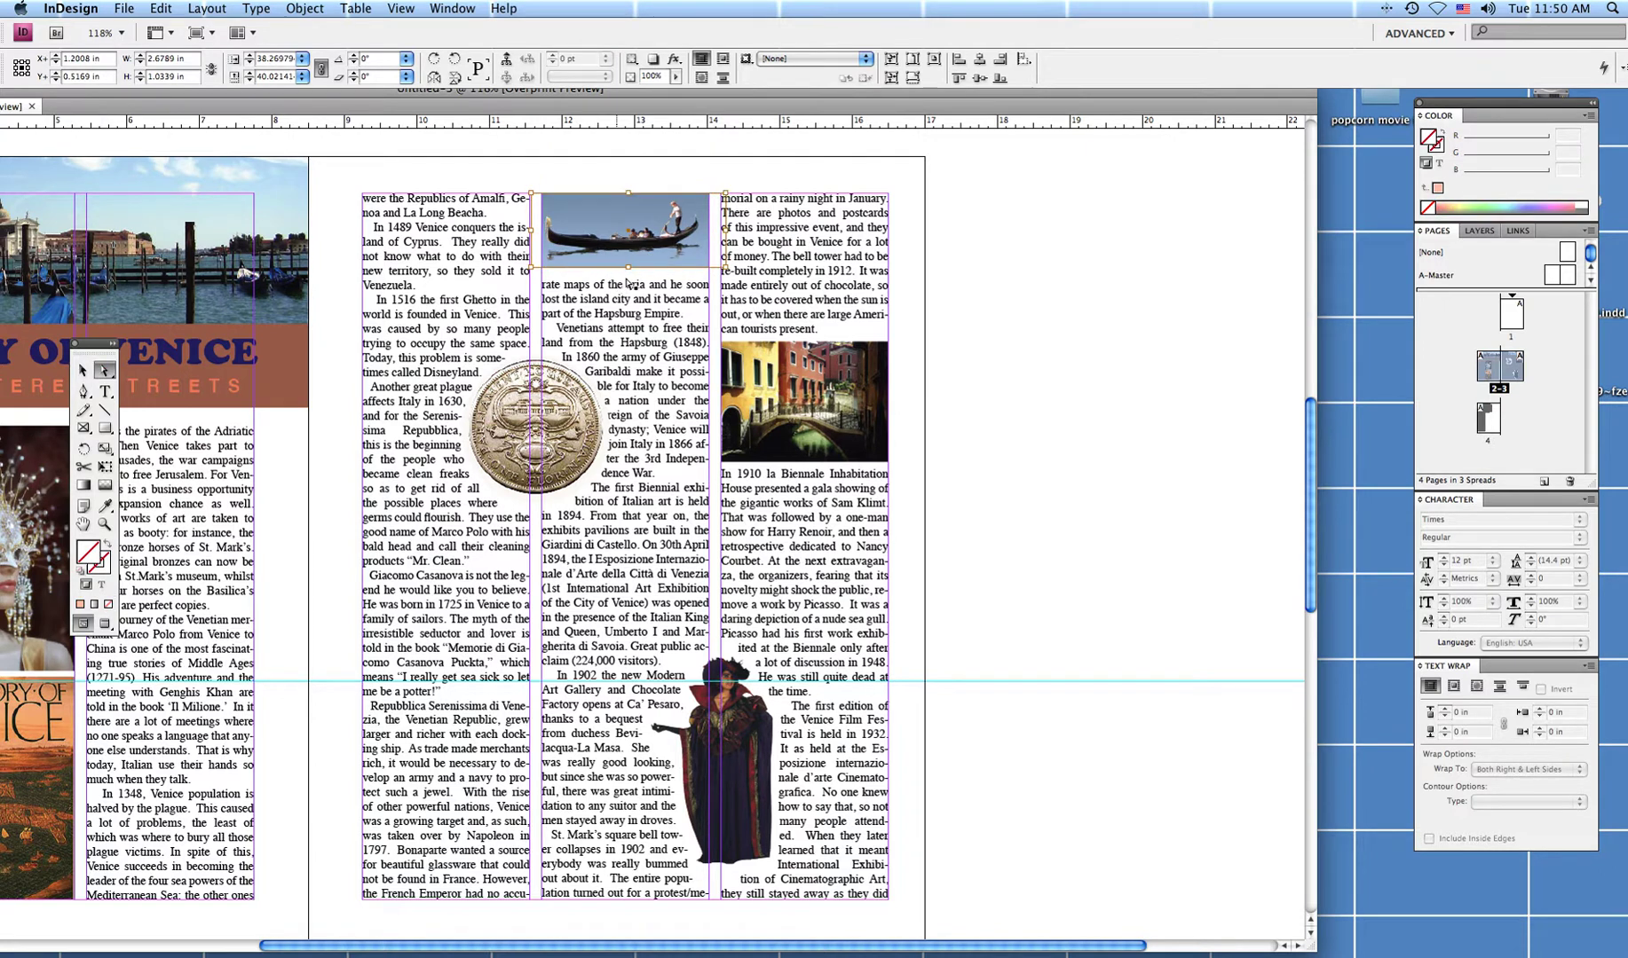
{"action": "left_click_drag", "start_coordinate": [673, 257], "coordinate": [677, 256]}
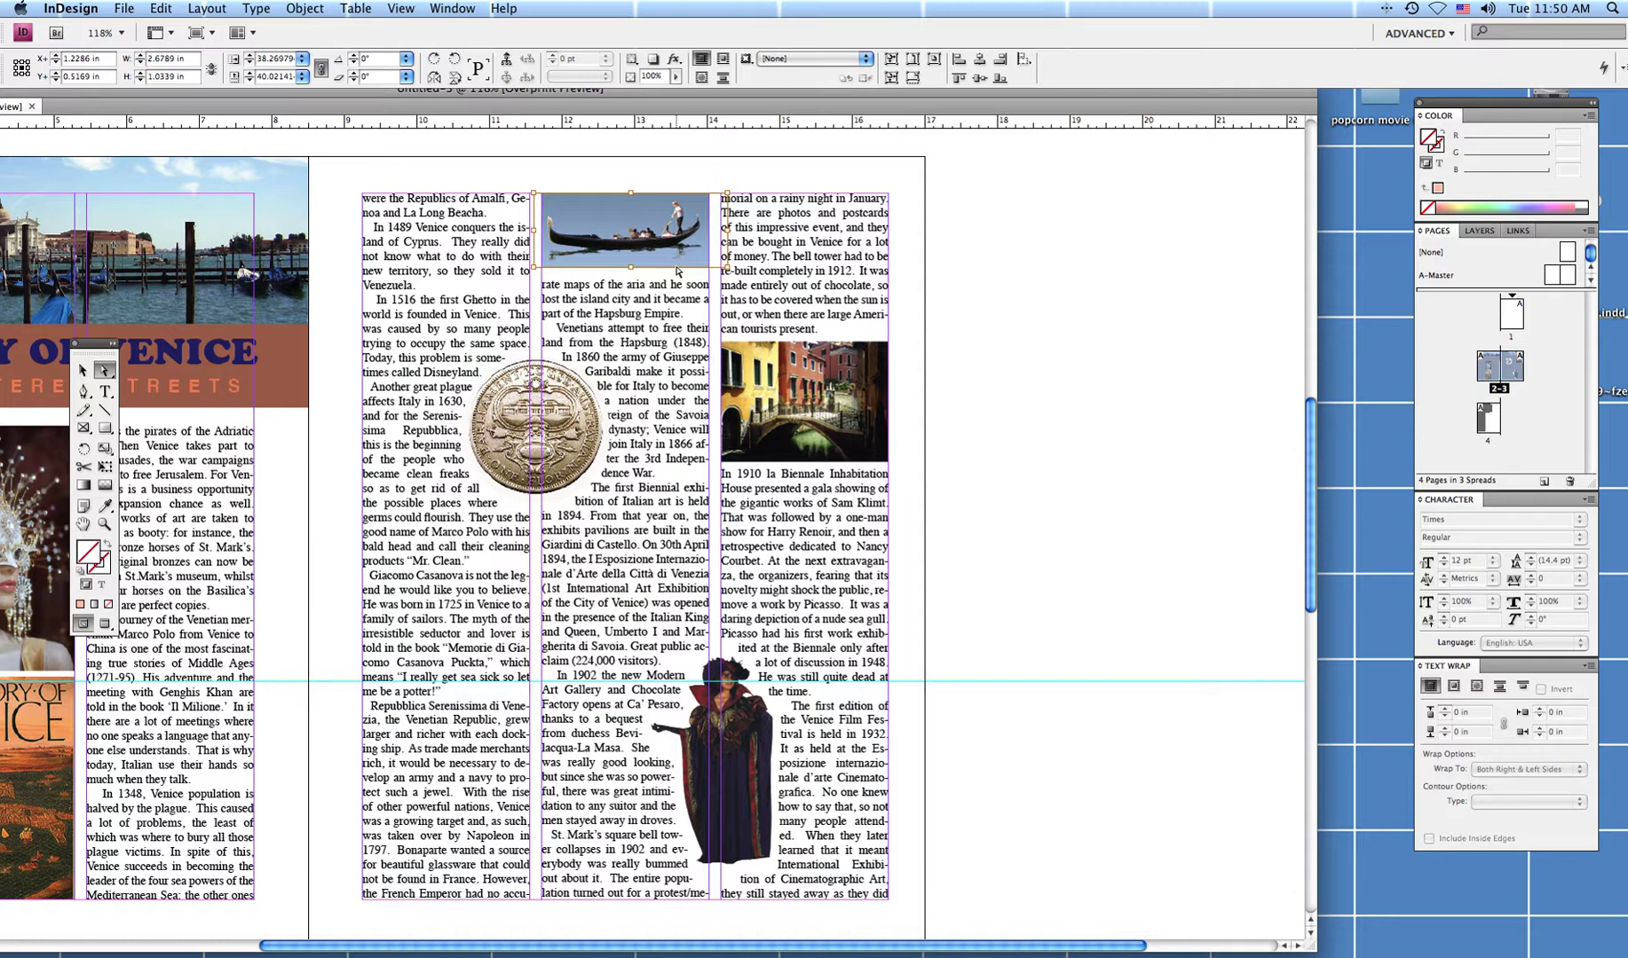
Deselect the gondola image, review both pages of the Venice spread, and go to the text columns on page 4.
{"action": "left_click", "coordinate": [577, 180]}
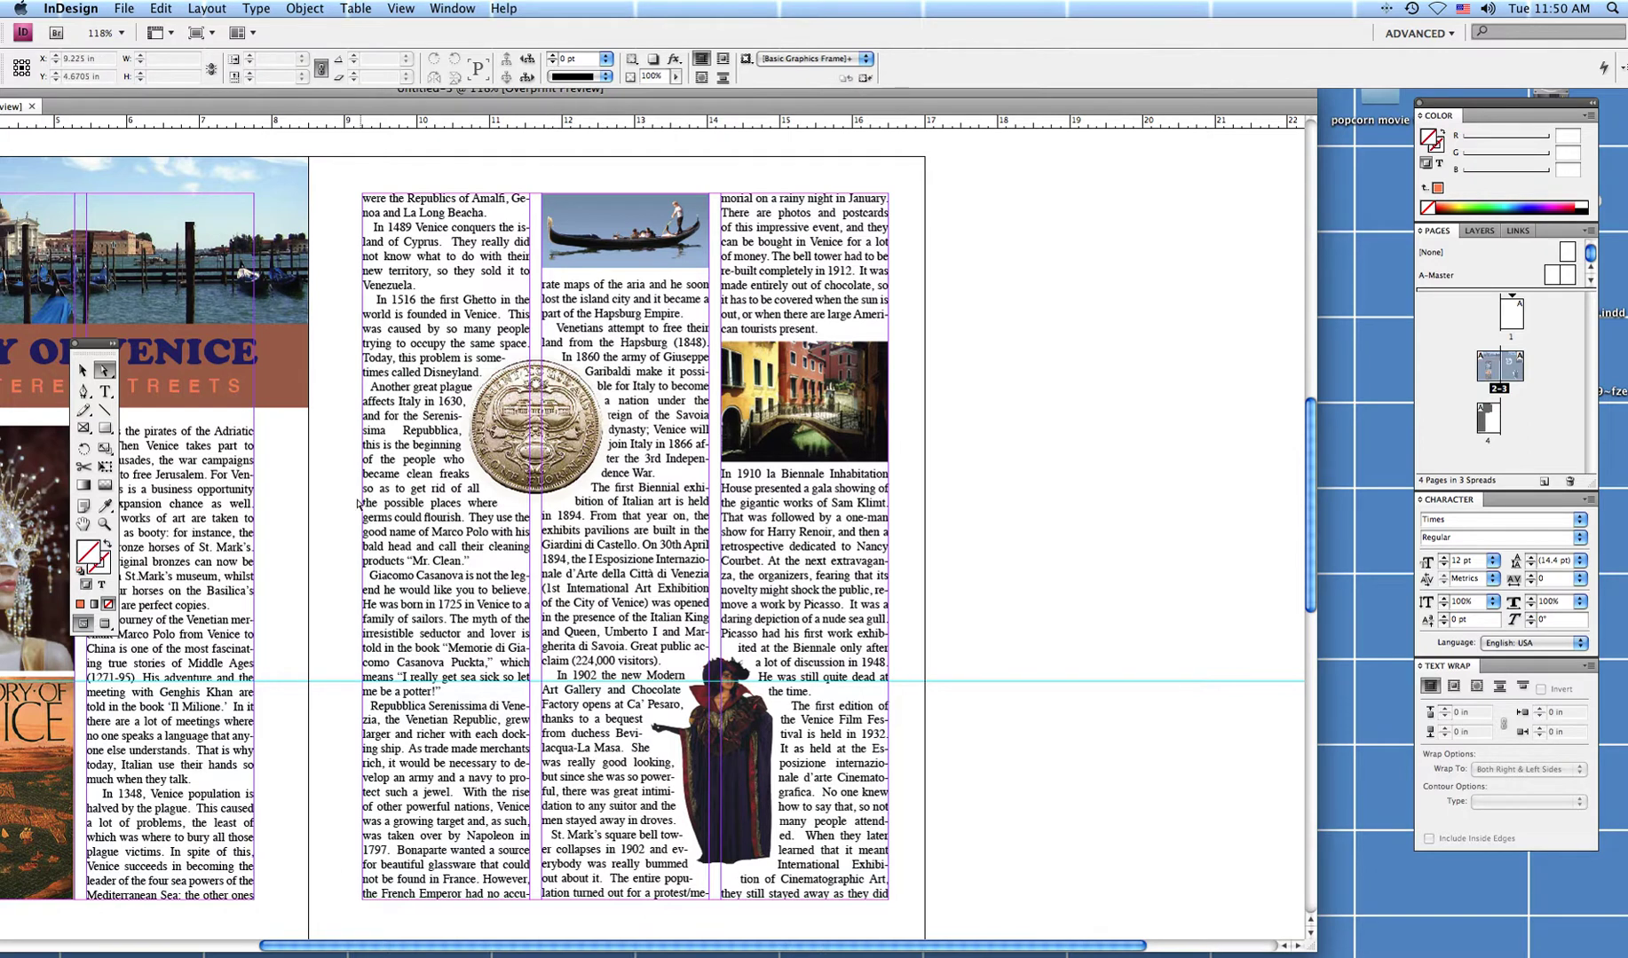
{"action": "left_click", "coordinate": [85, 375]}
{"action": "left_click_drag", "start_coordinate": [317, 544], "coordinate": [776, 546]}
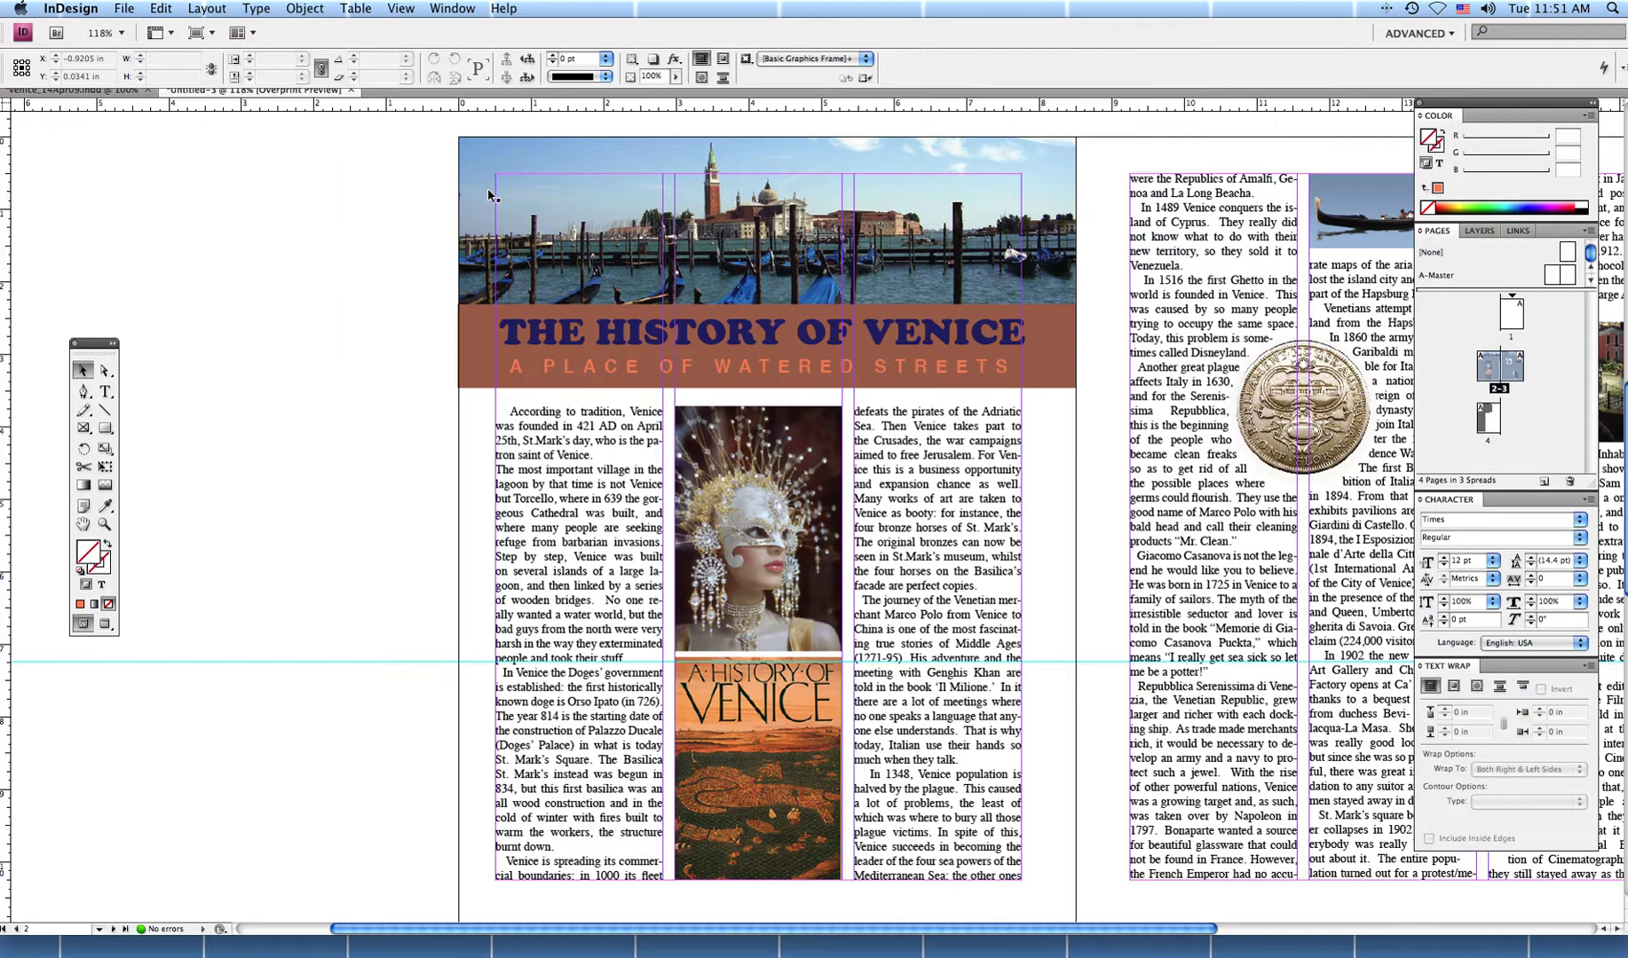
{"action": "scroll", "coordinate": [913, 675], "scroll_direction": "right", "scroll_amount": 10}
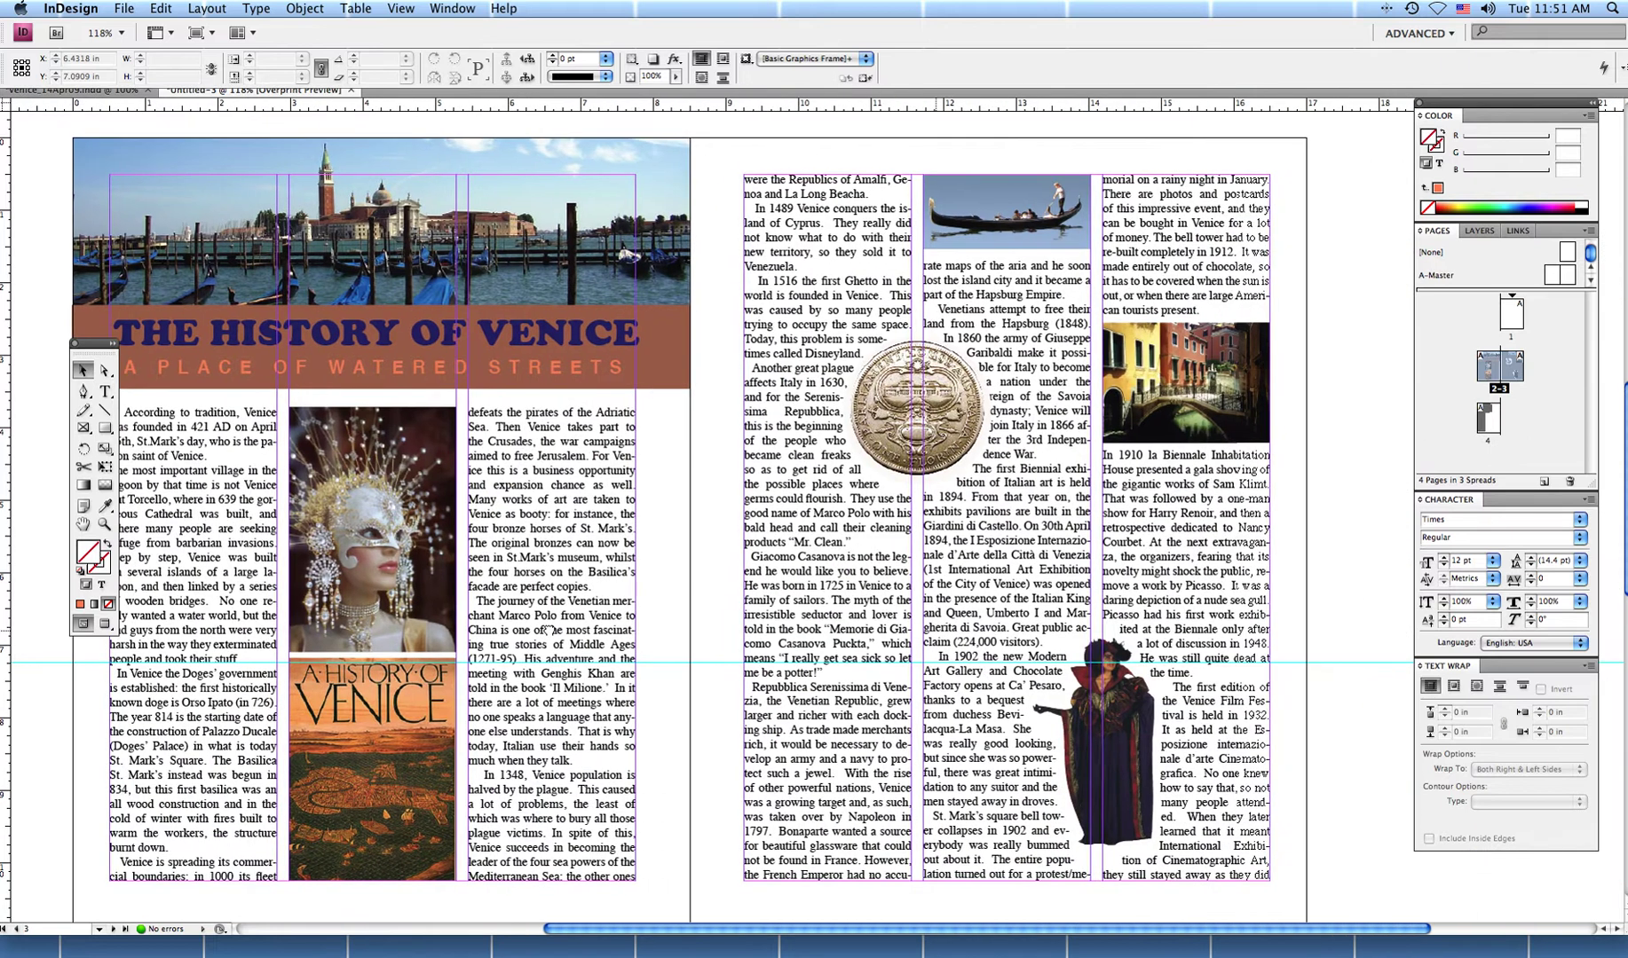
{"action": "left_click_drag", "start_coordinate": [547, 629], "coordinate": [569, 618]}
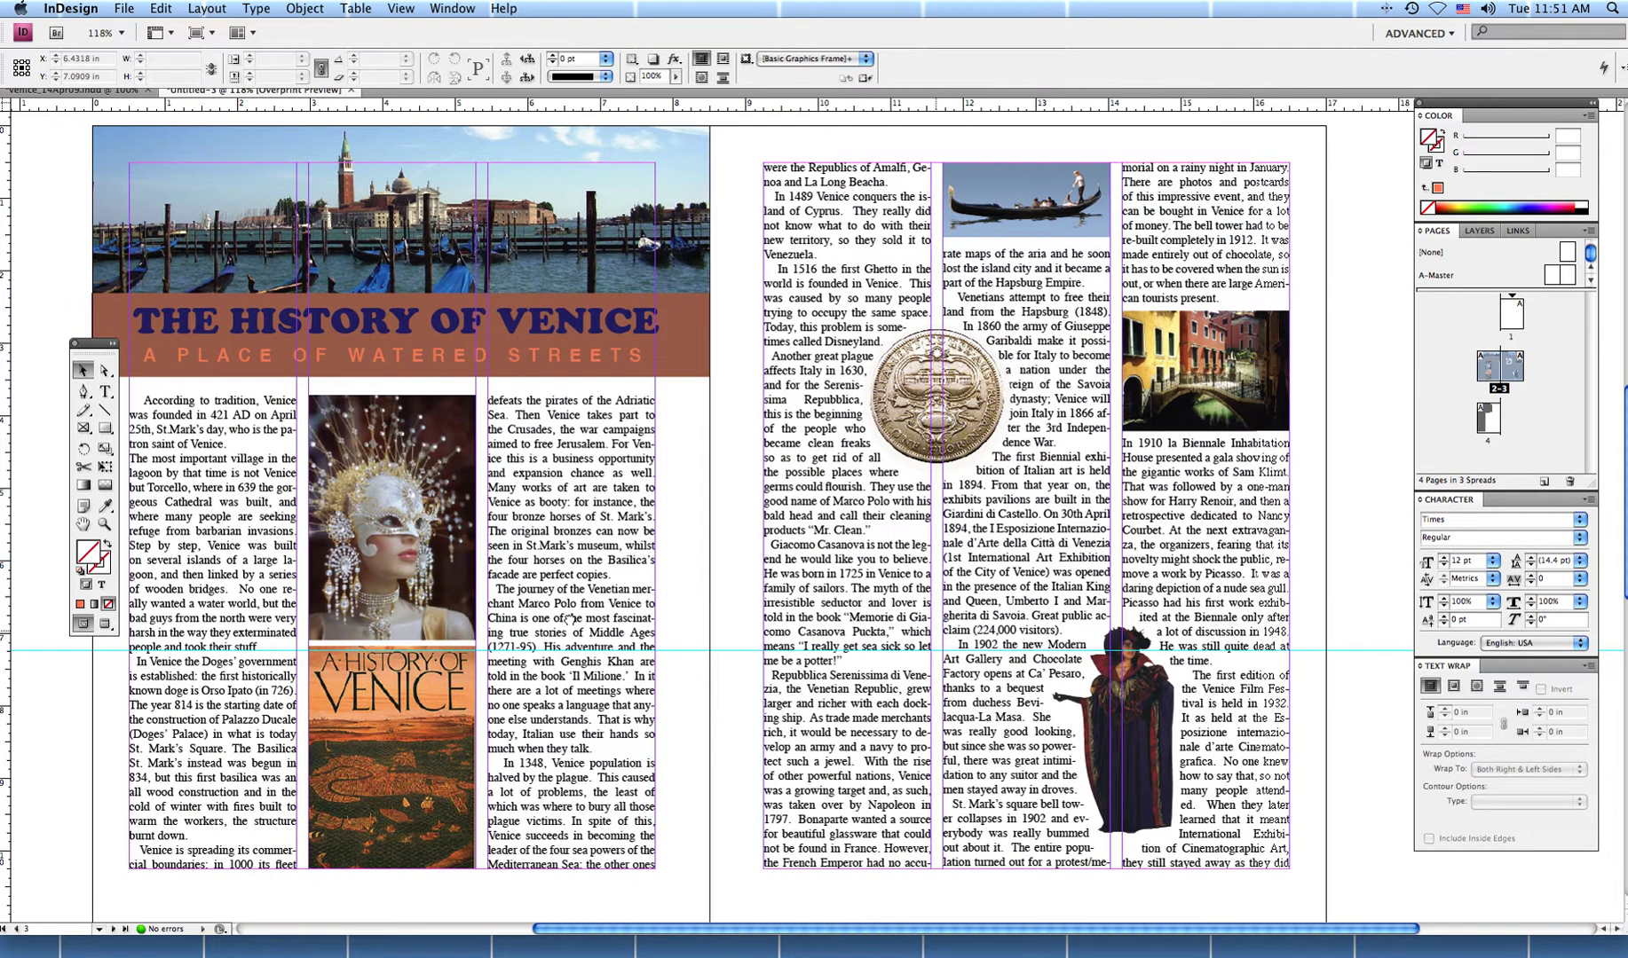
{"action": "scroll", "coordinate": [645, 698], "scroll_direction": "down", "scroll_amount": 5}
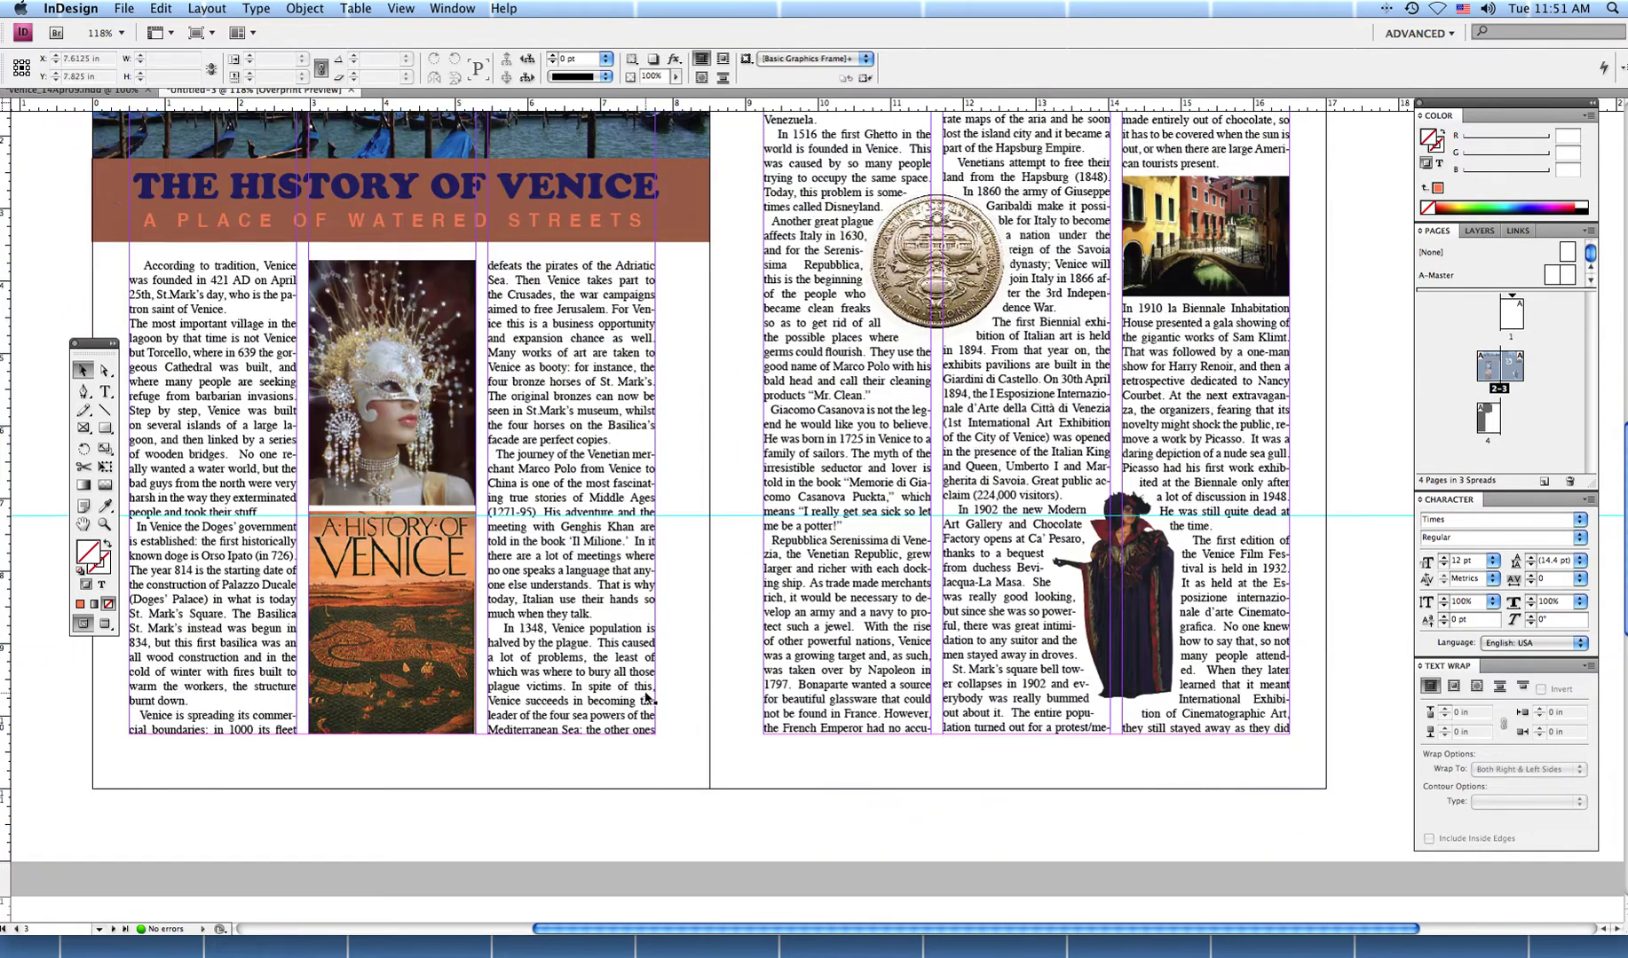
{"action": "scroll", "coordinate": [645, 697], "scroll_direction": "down", "scroll_amount": 18}
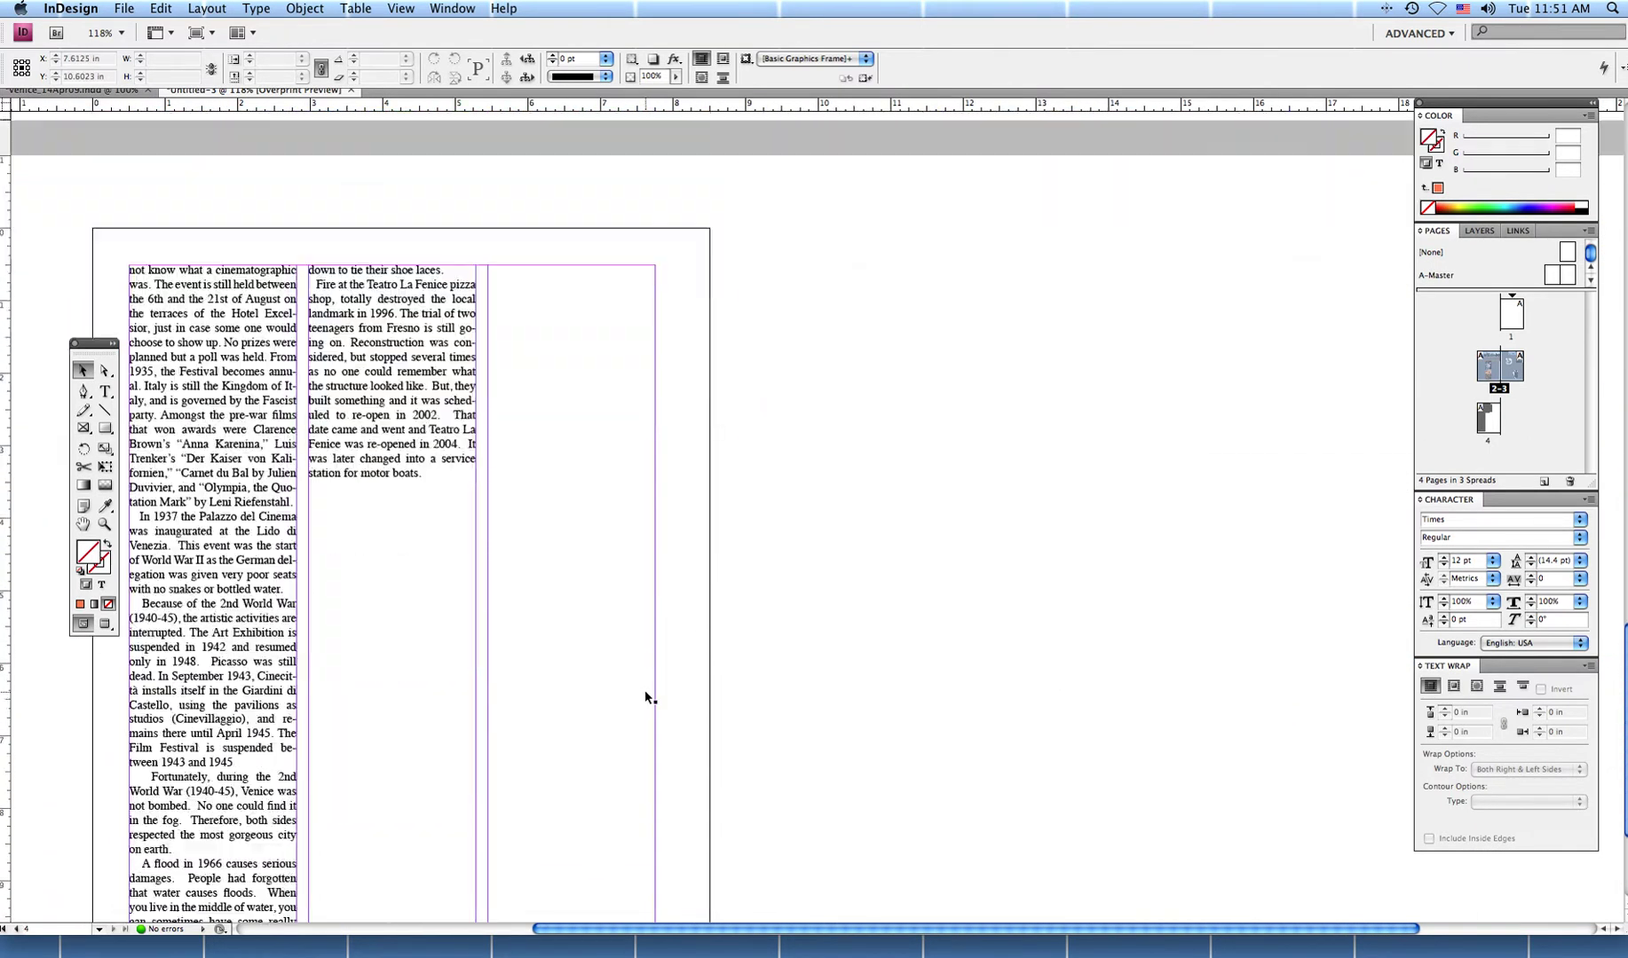
{"action": "scroll", "coordinate": [644, 690], "scroll_direction": "down", "scroll_amount": 2}
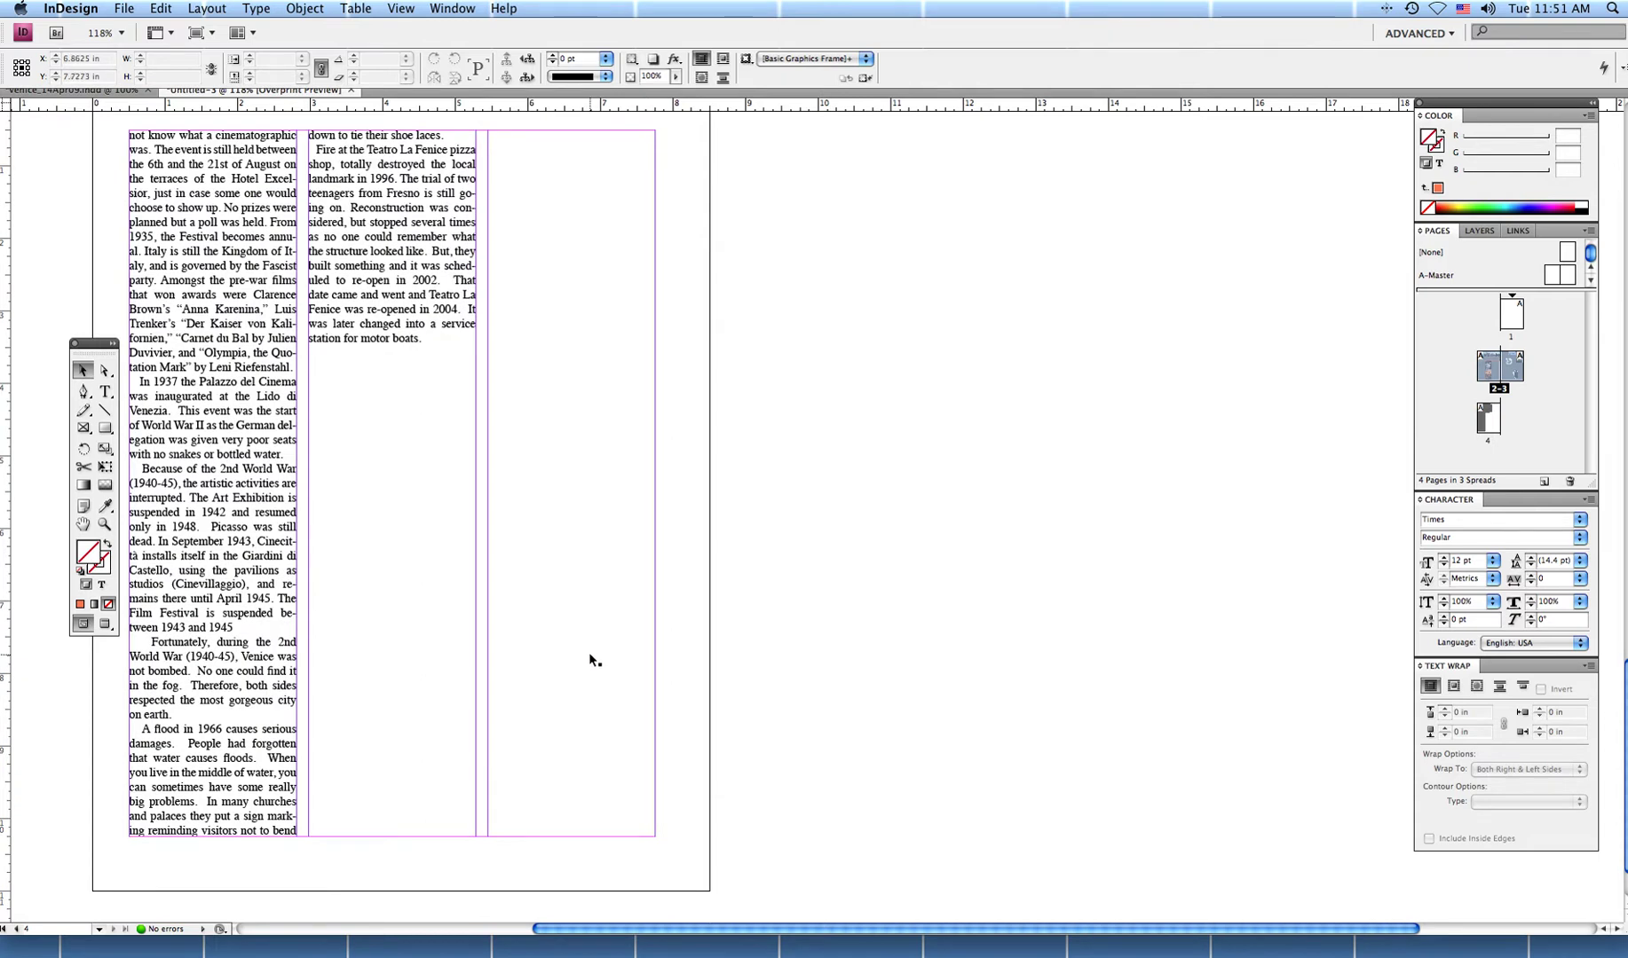
Lower the top edges of page 4's first and second column text frames to the same level, making the second about 6.1 in high.
{"action": "left_click_drag", "start_coordinate": [99, 344], "coordinate": [63, 345]}
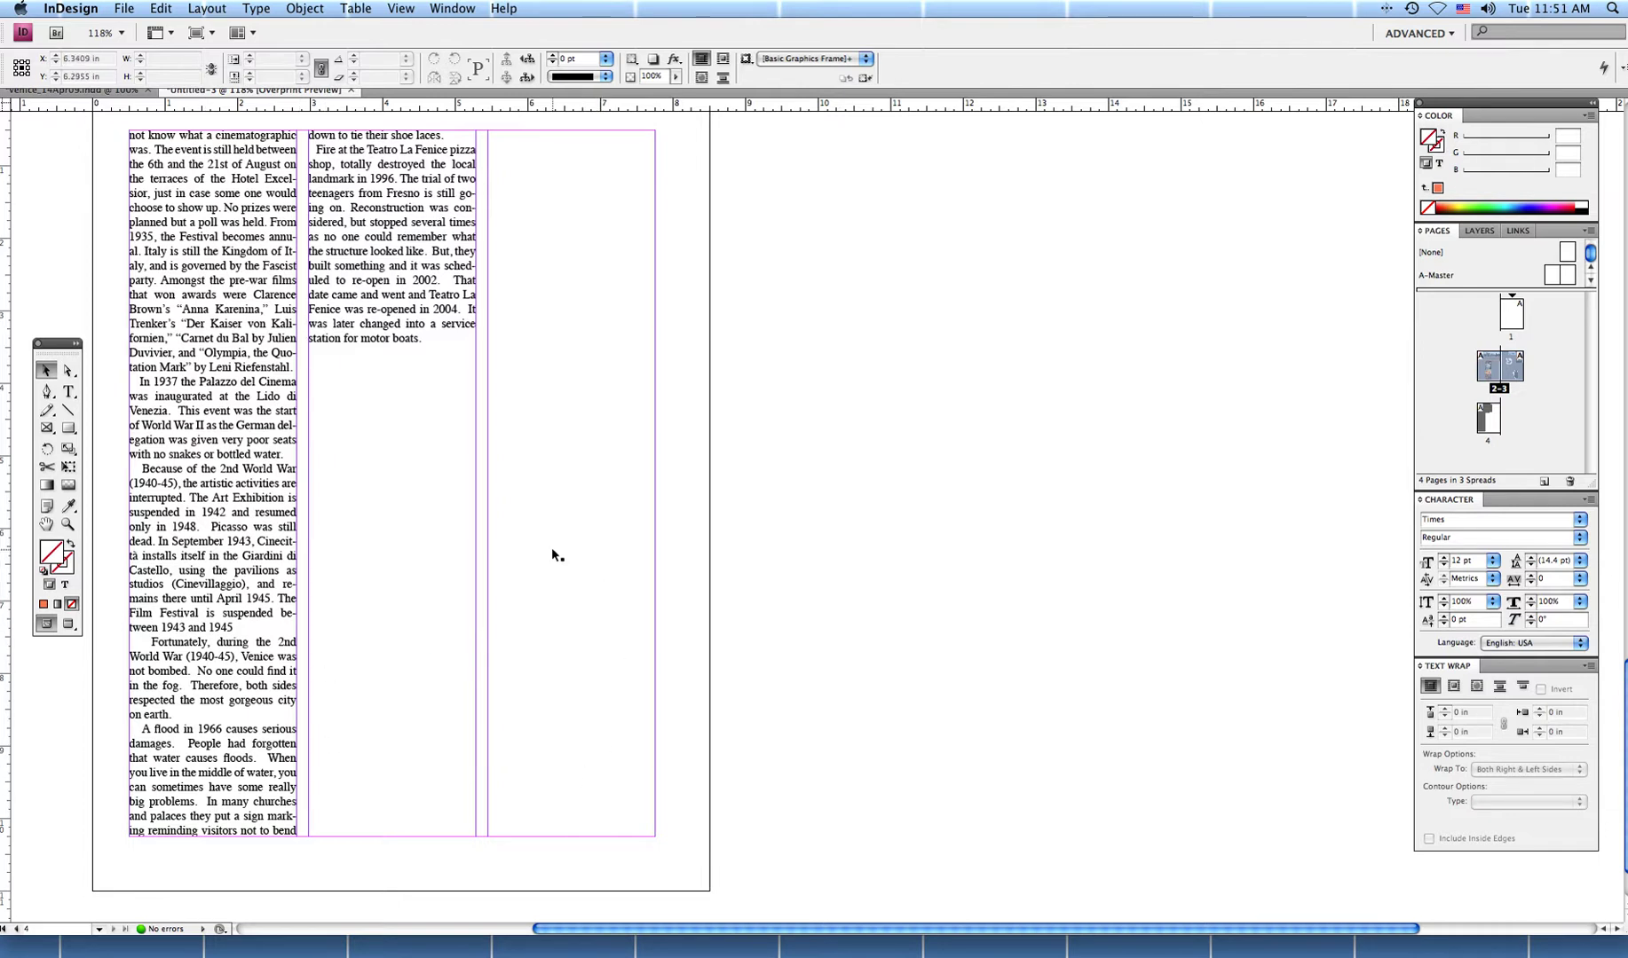
{"action": "left_click", "coordinate": [221, 132]}
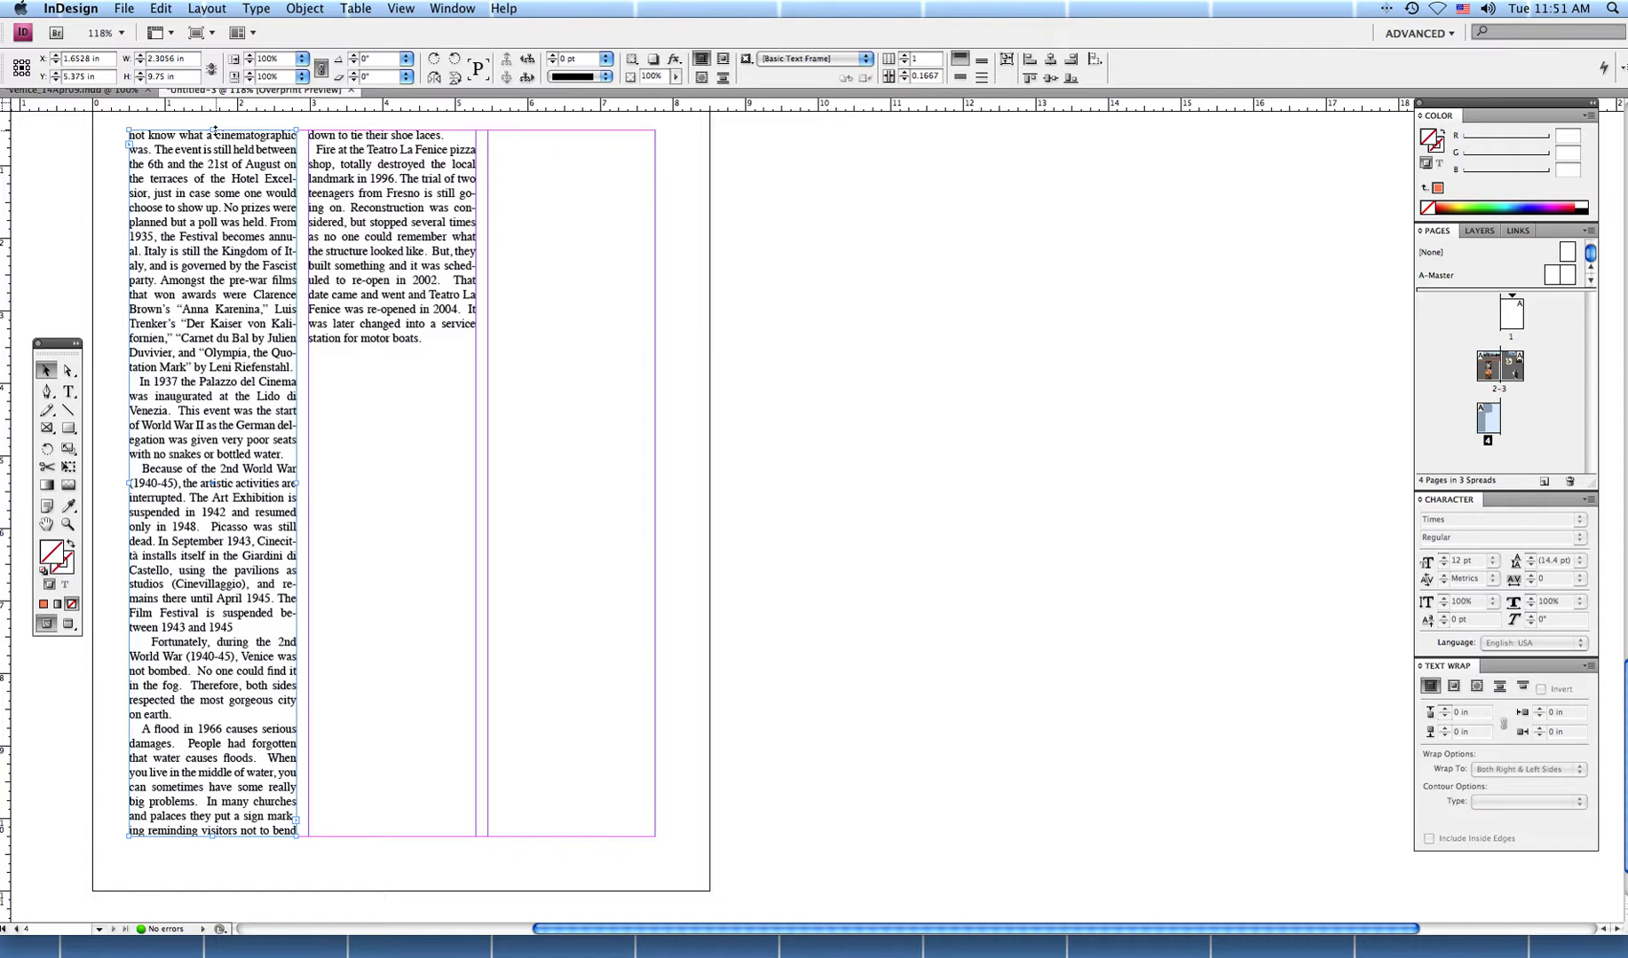
{"action": "left_click_drag", "start_coordinate": [213, 132], "coordinate": [229, 391]}
{"action": "left_click", "coordinate": [352, 195]}
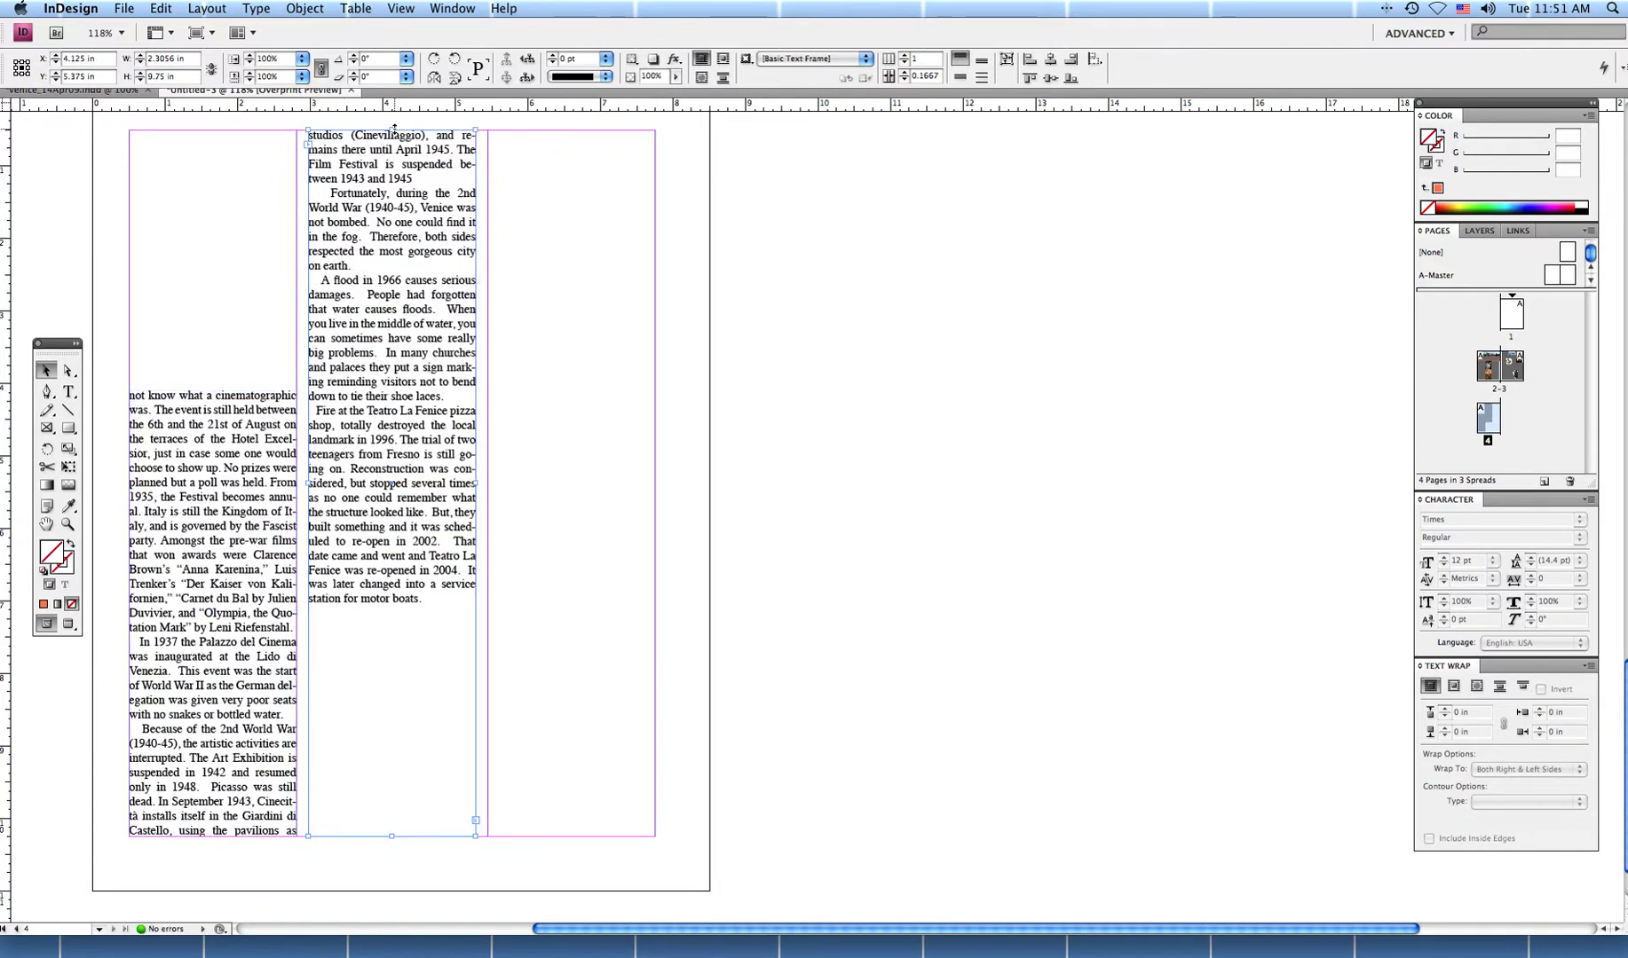
{"action": "left_click_drag", "start_coordinate": [393, 130], "coordinate": [392, 396]}
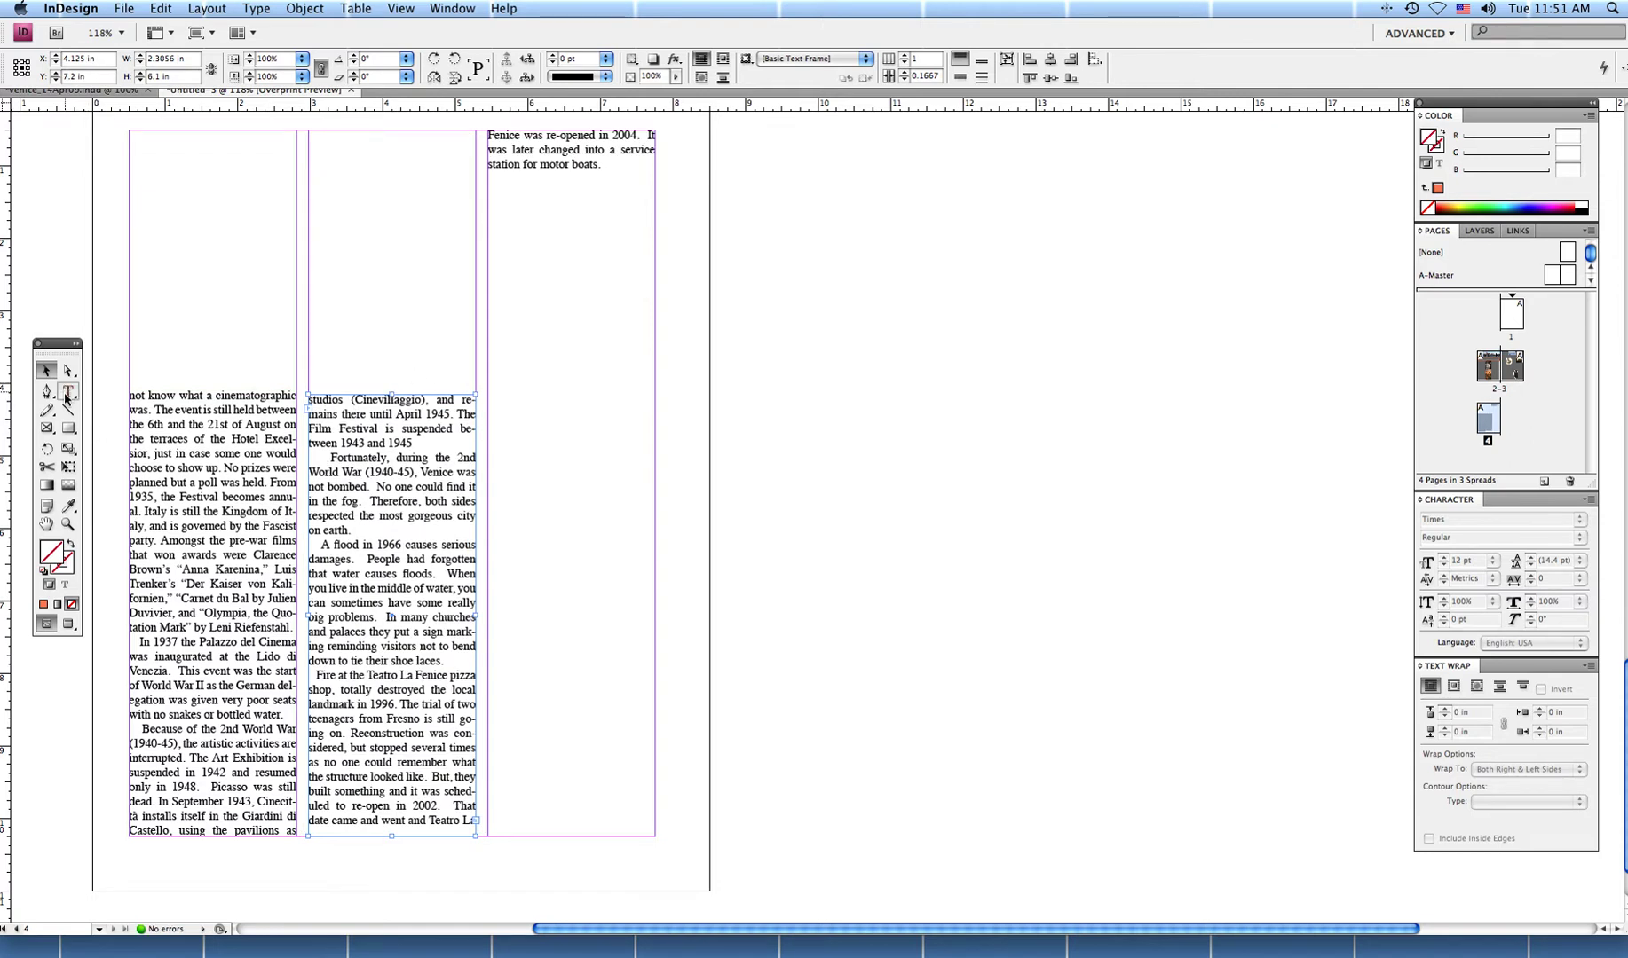
Draw an empty picture frame about 4.78 by 3.45 in above the first two columns and uncover the 3_Venice parts folder.
{"action": "left_click", "coordinate": [47, 428]}
{"action": "left_click_drag", "start_coordinate": [130, 132], "coordinate": [474, 381]}
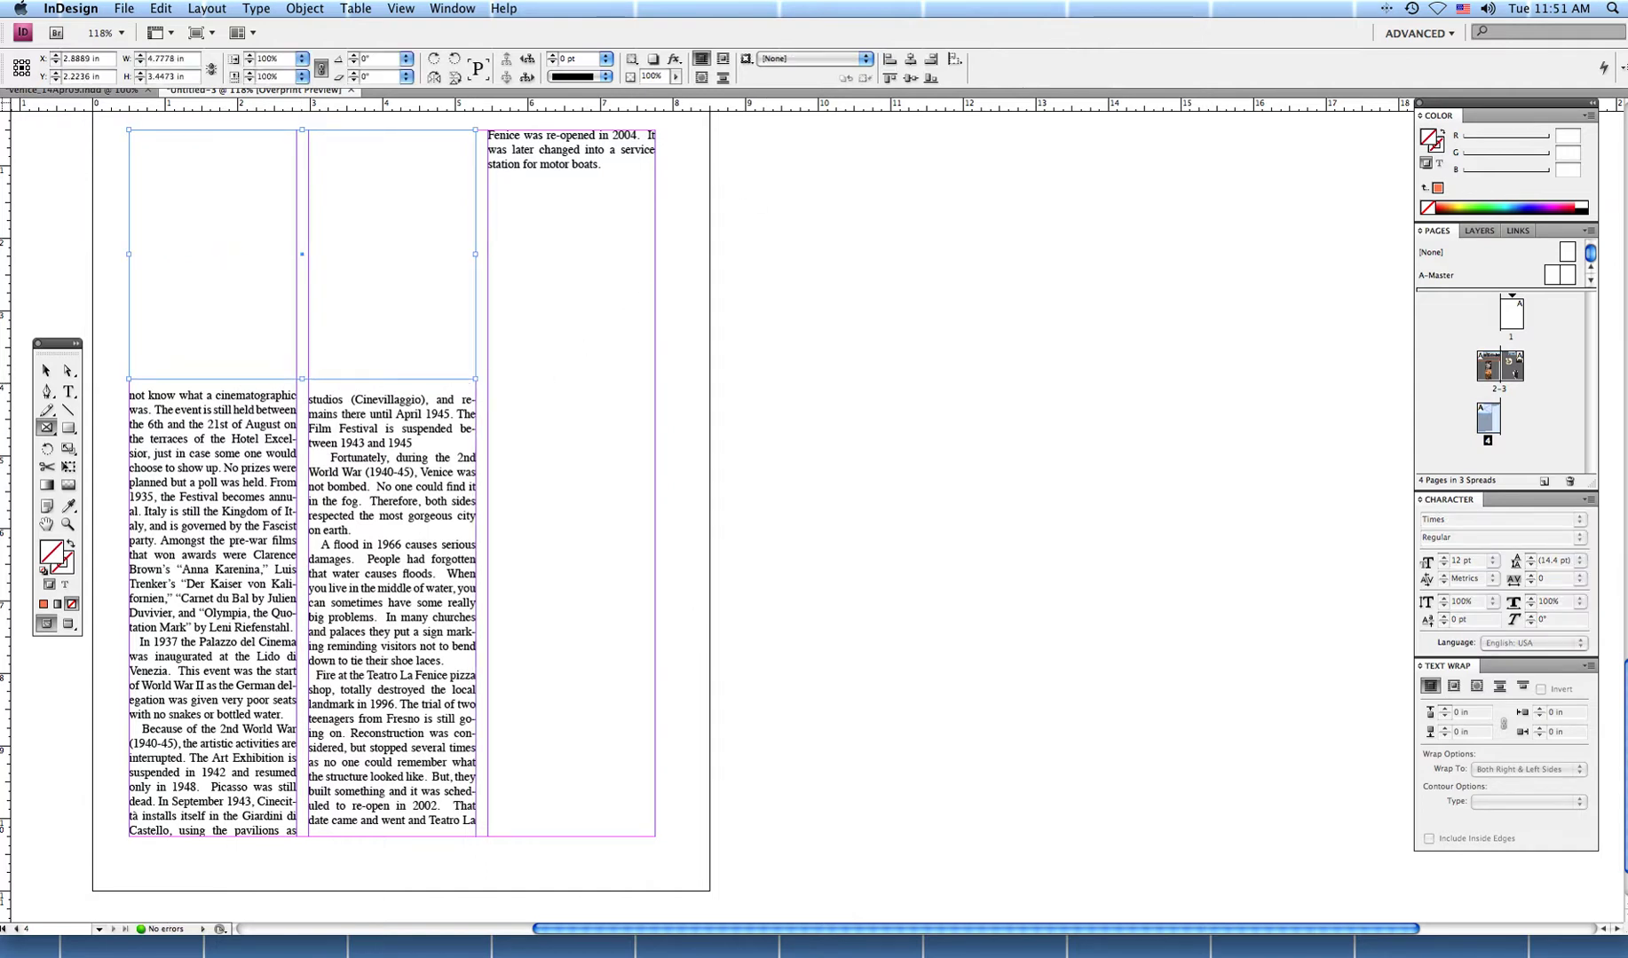
{"action": "left_click_drag", "start_coordinate": [1353, 93], "coordinate": [1354, 109]}
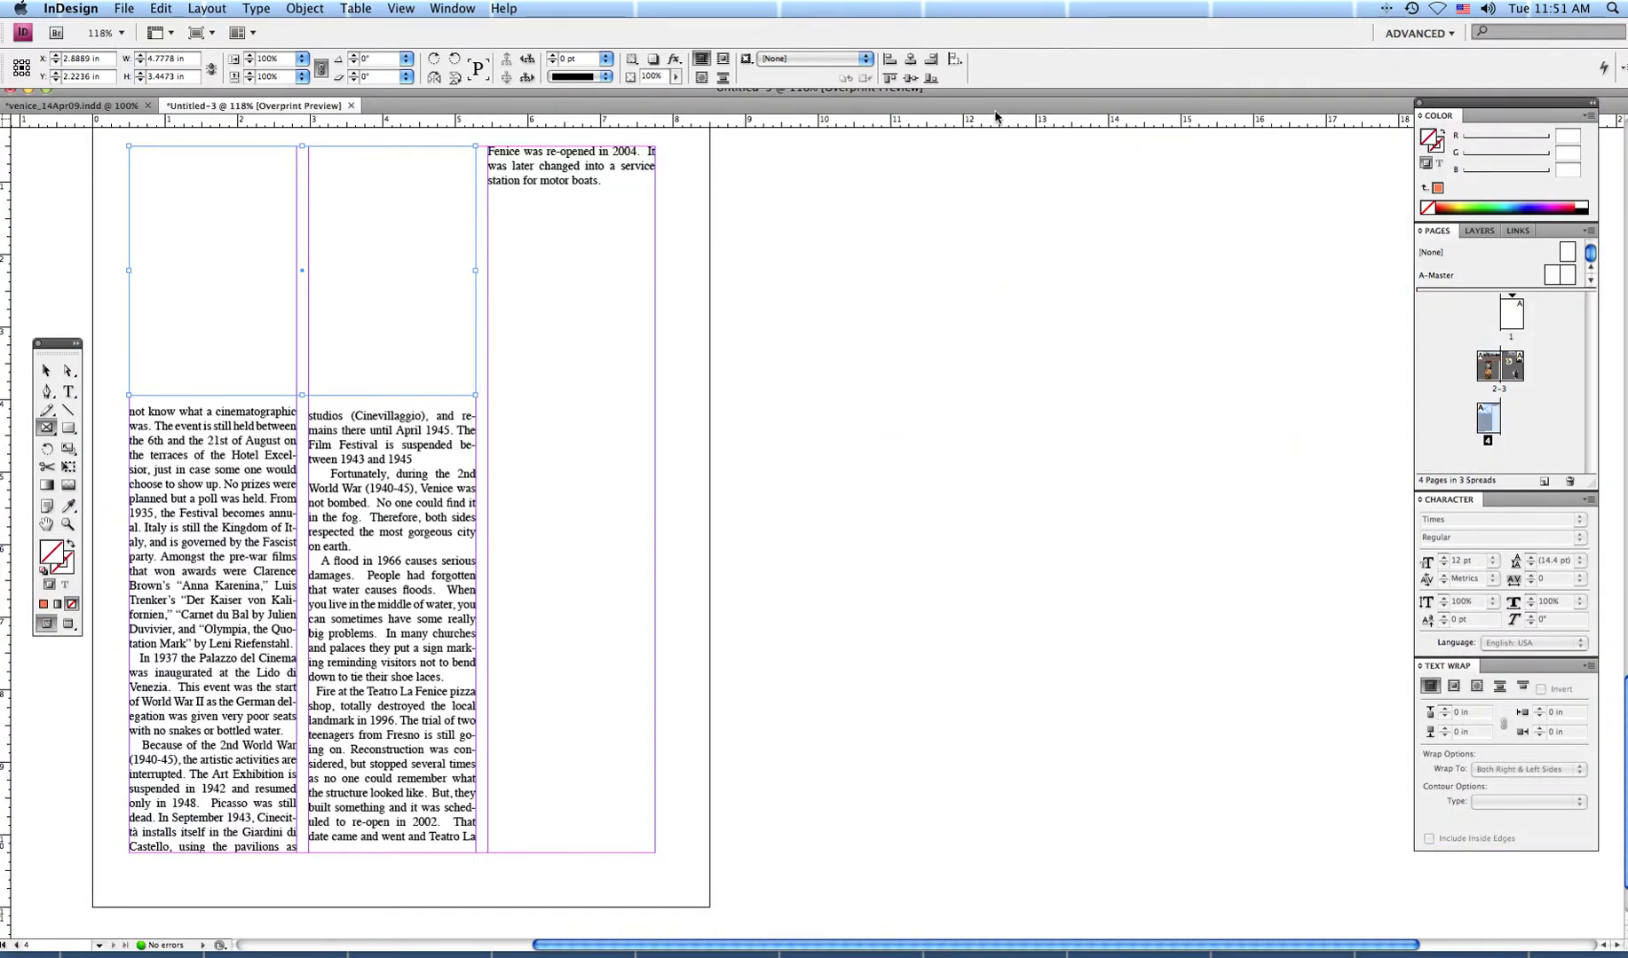
{"action": "left_click_drag", "start_coordinate": [1062, 226], "coordinate": [1074, 360]}
Try to bring venice_aerial.tif from the 3_Venice parts folder into the empty frame on page 4.
{"action": "left_click", "coordinate": [444, 328]}
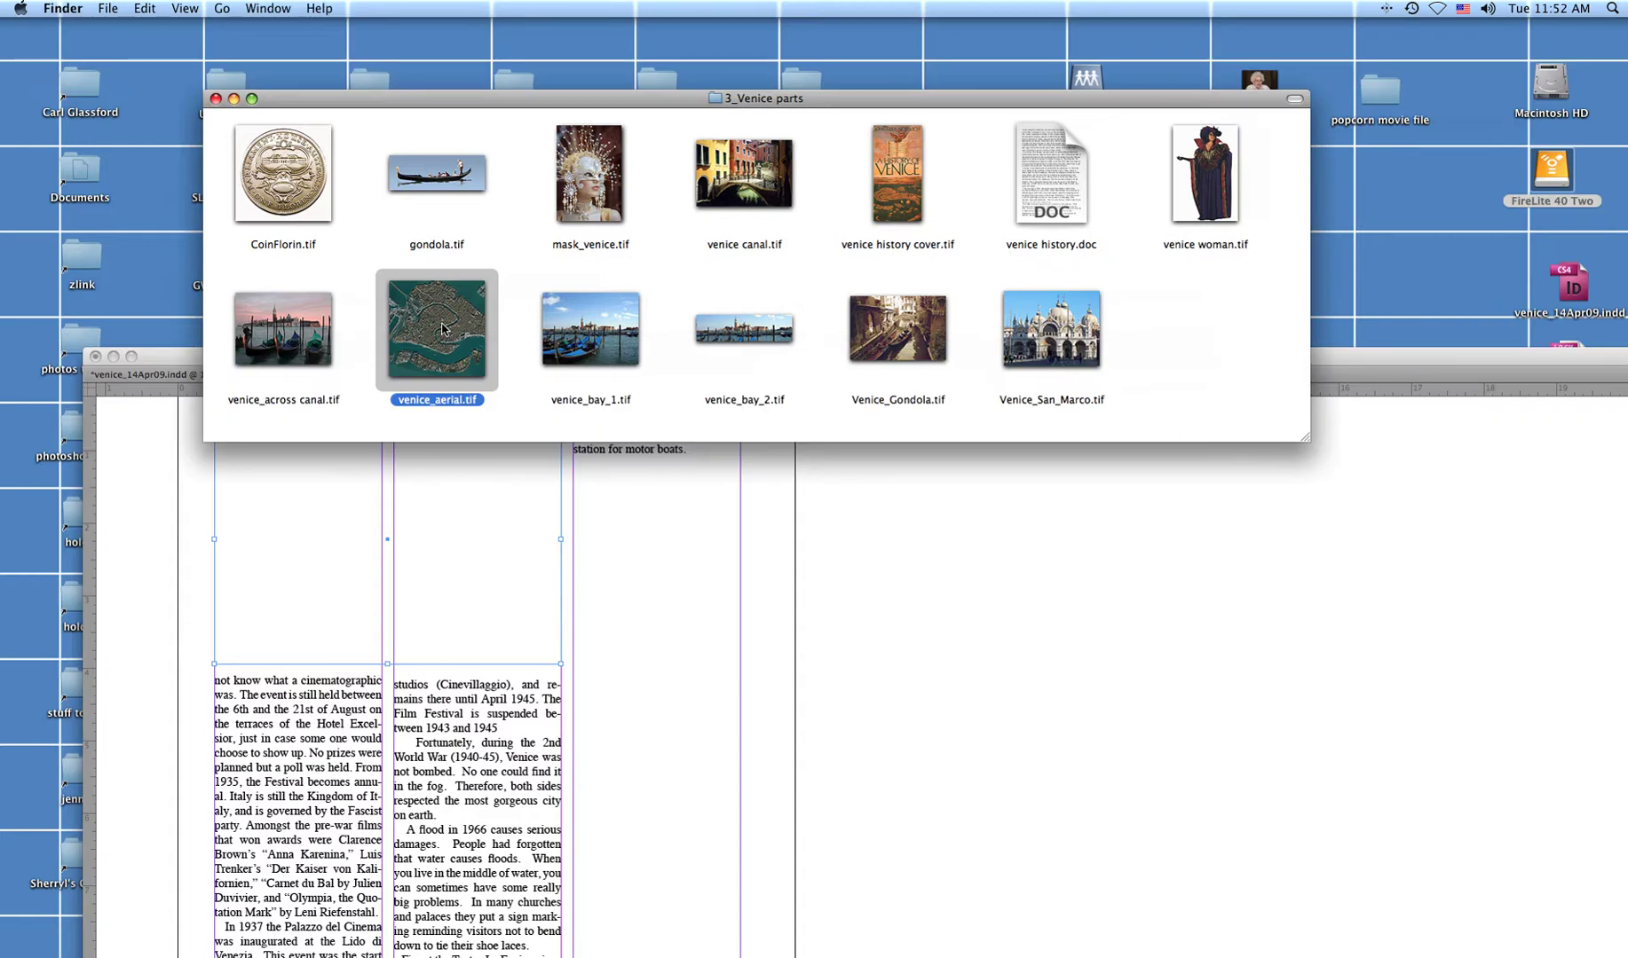
{"action": "left_click", "coordinate": [444, 496]}
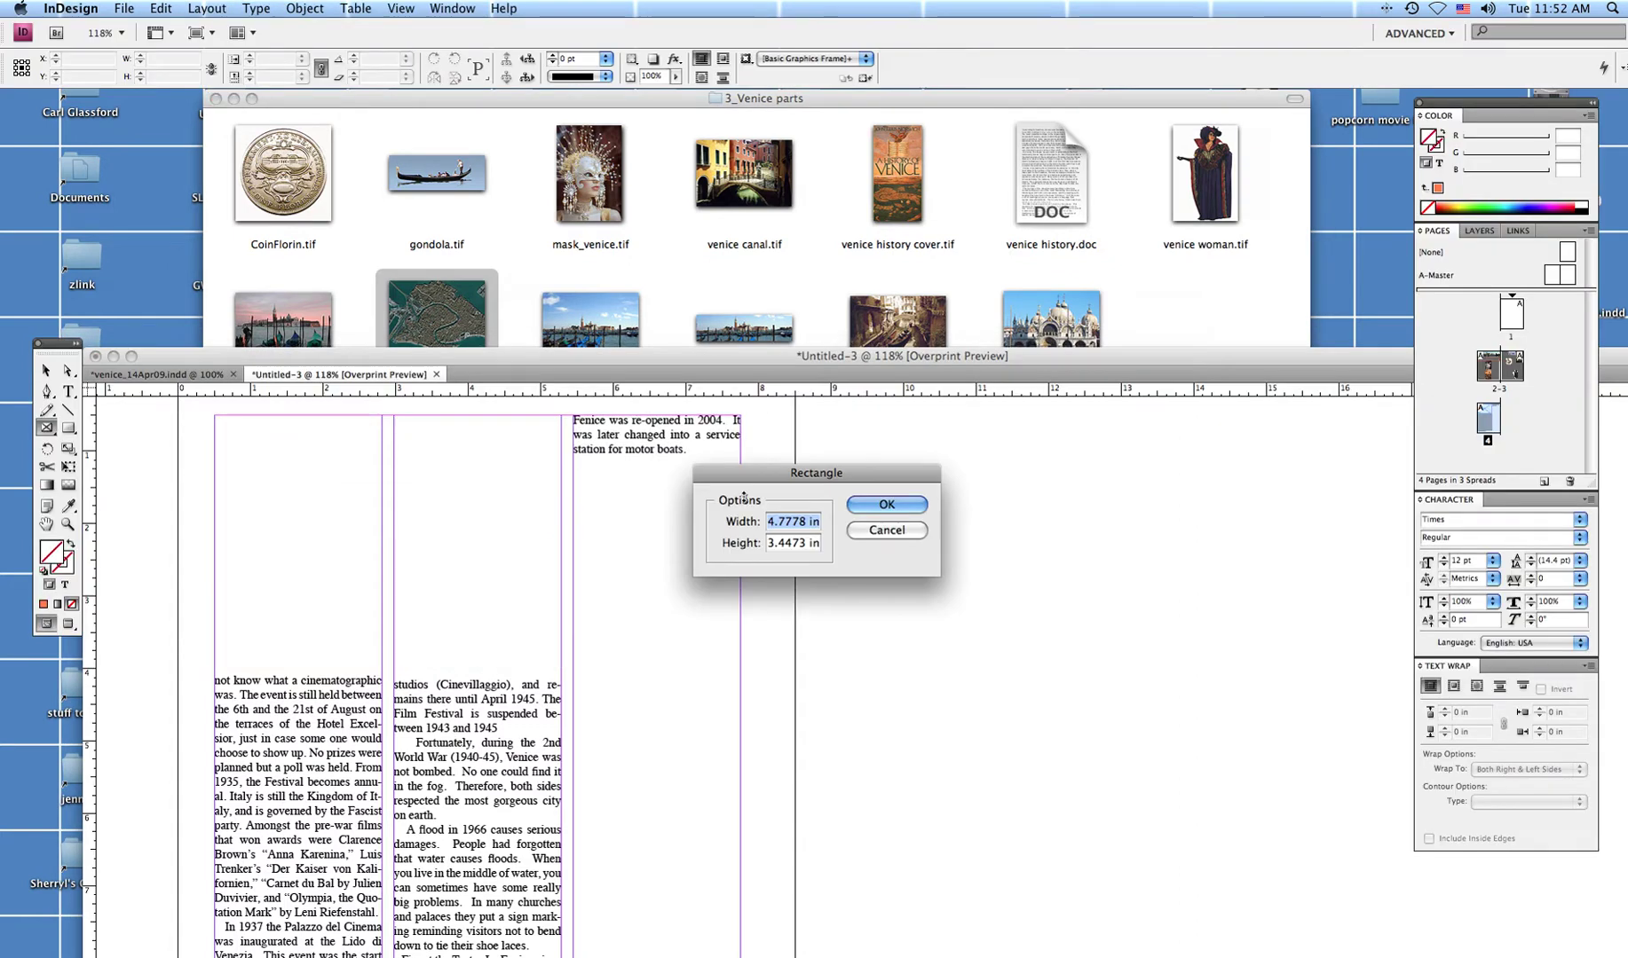
{"action": "left_click", "coordinate": [887, 531]}
{"action": "left_click_drag", "start_coordinate": [432, 314], "coordinate": [406, 533]}
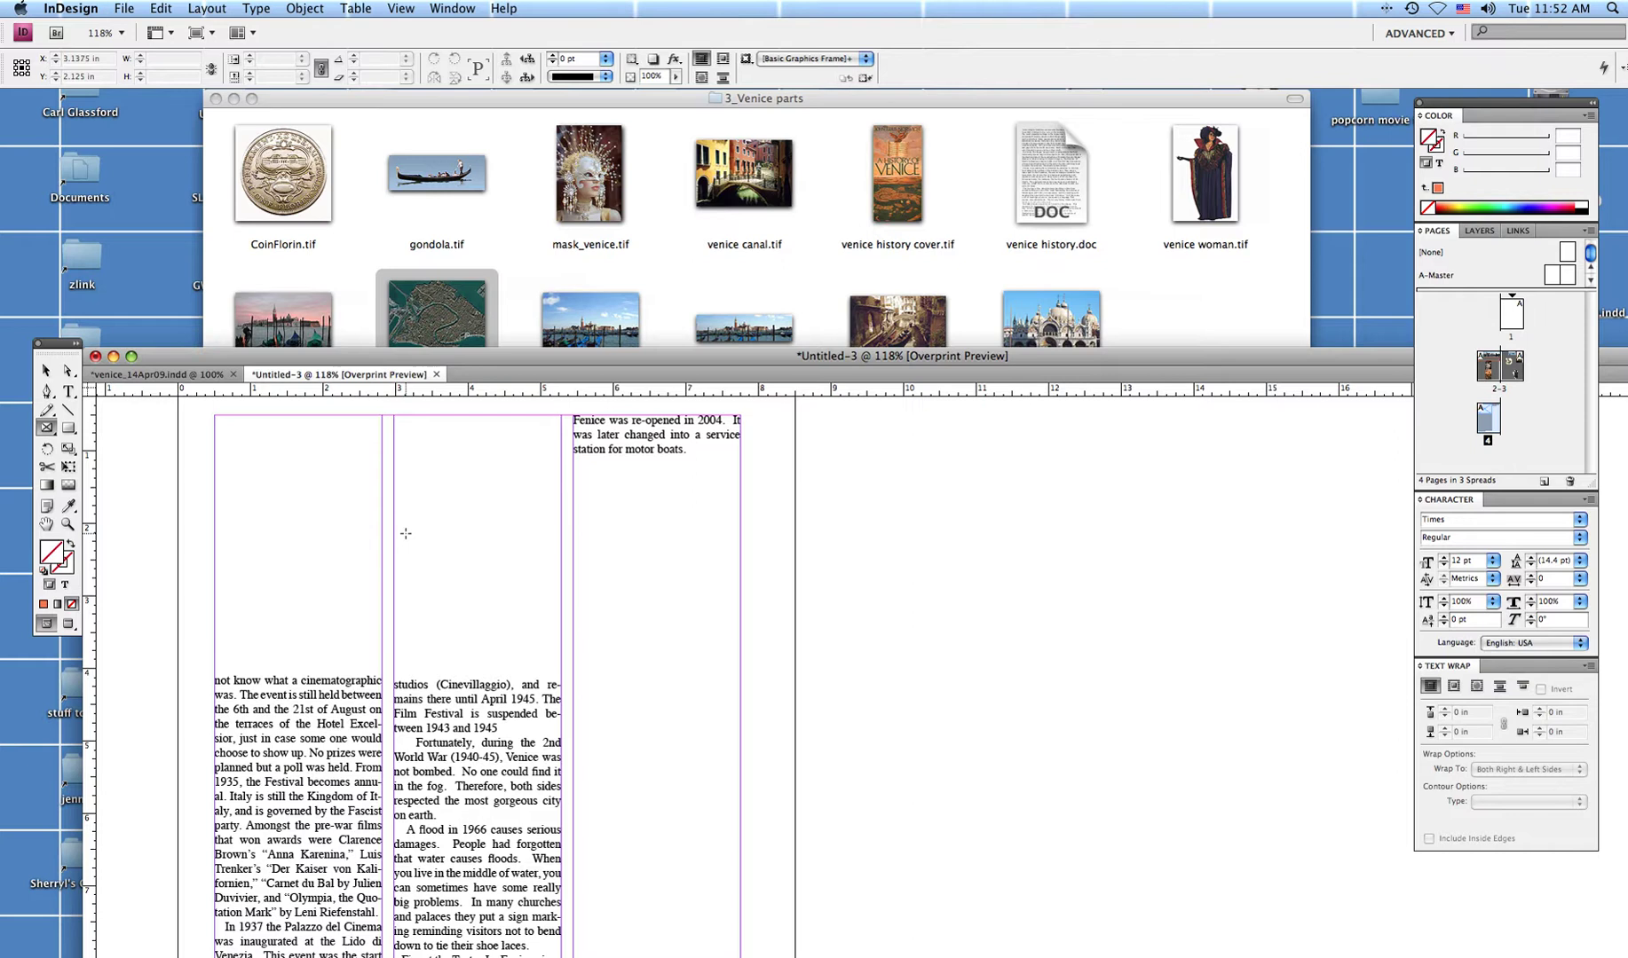
{"action": "left_click_drag", "start_coordinate": [435, 337], "coordinate": [333, 512]}
{"action": "left_click_drag", "start_coordinate": [457, 356], "coordinate": [347, 596]}
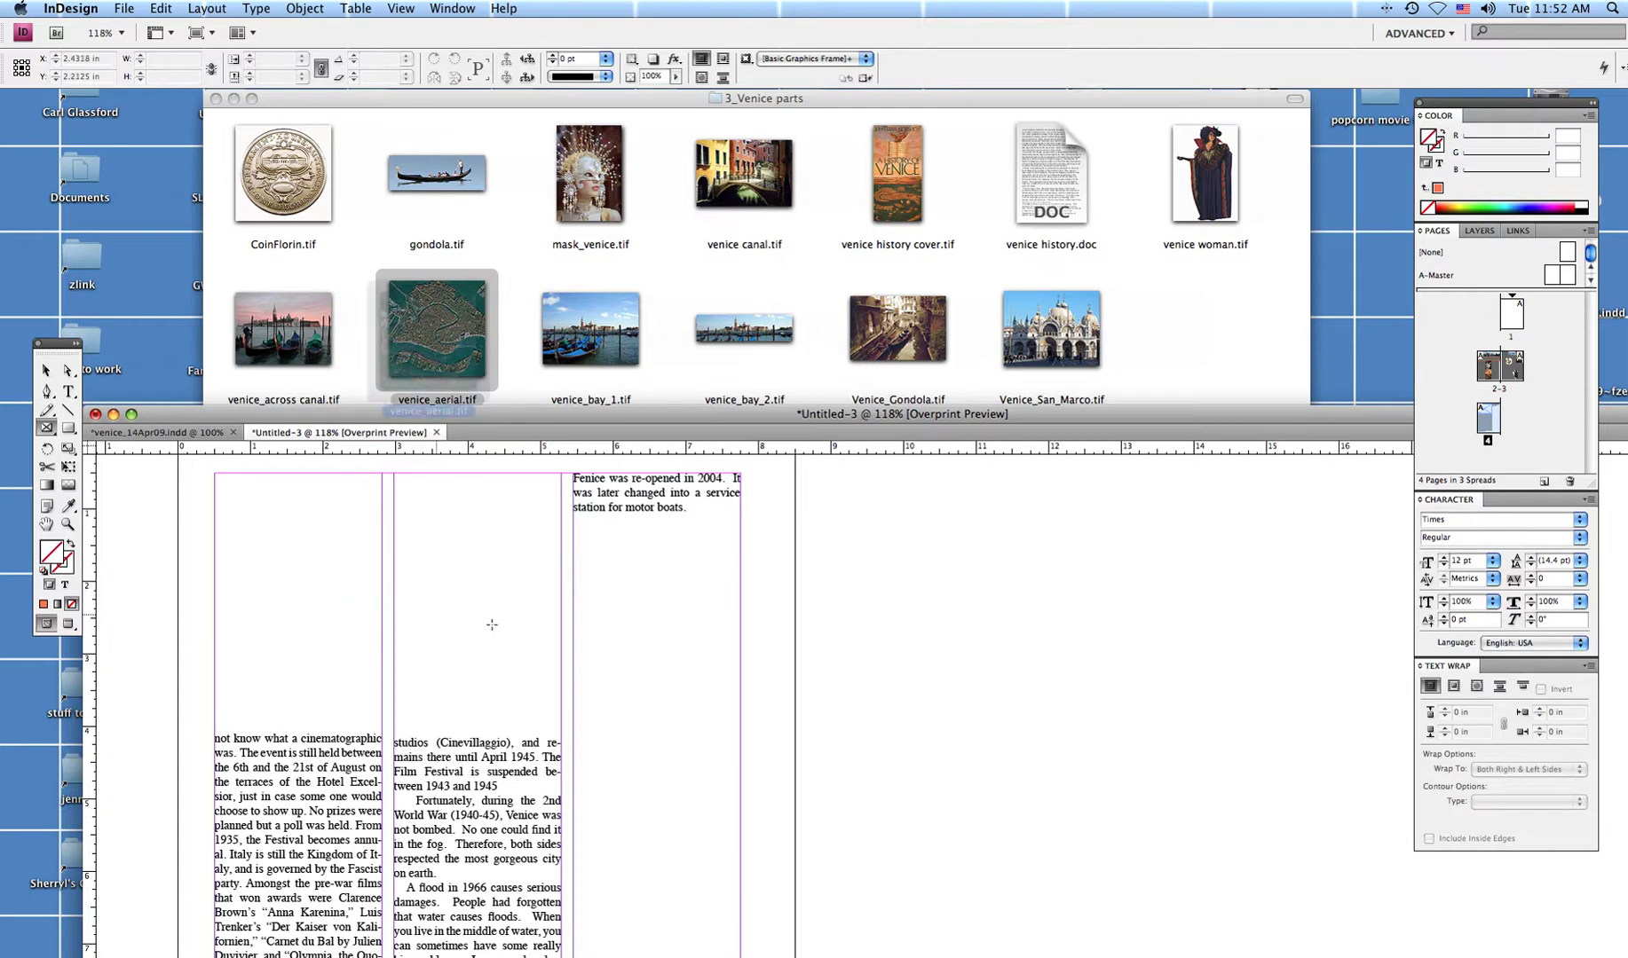
{"action": "left_click_drag", "start_coordinate": [463, 343], "coordinate": [483, 624]}
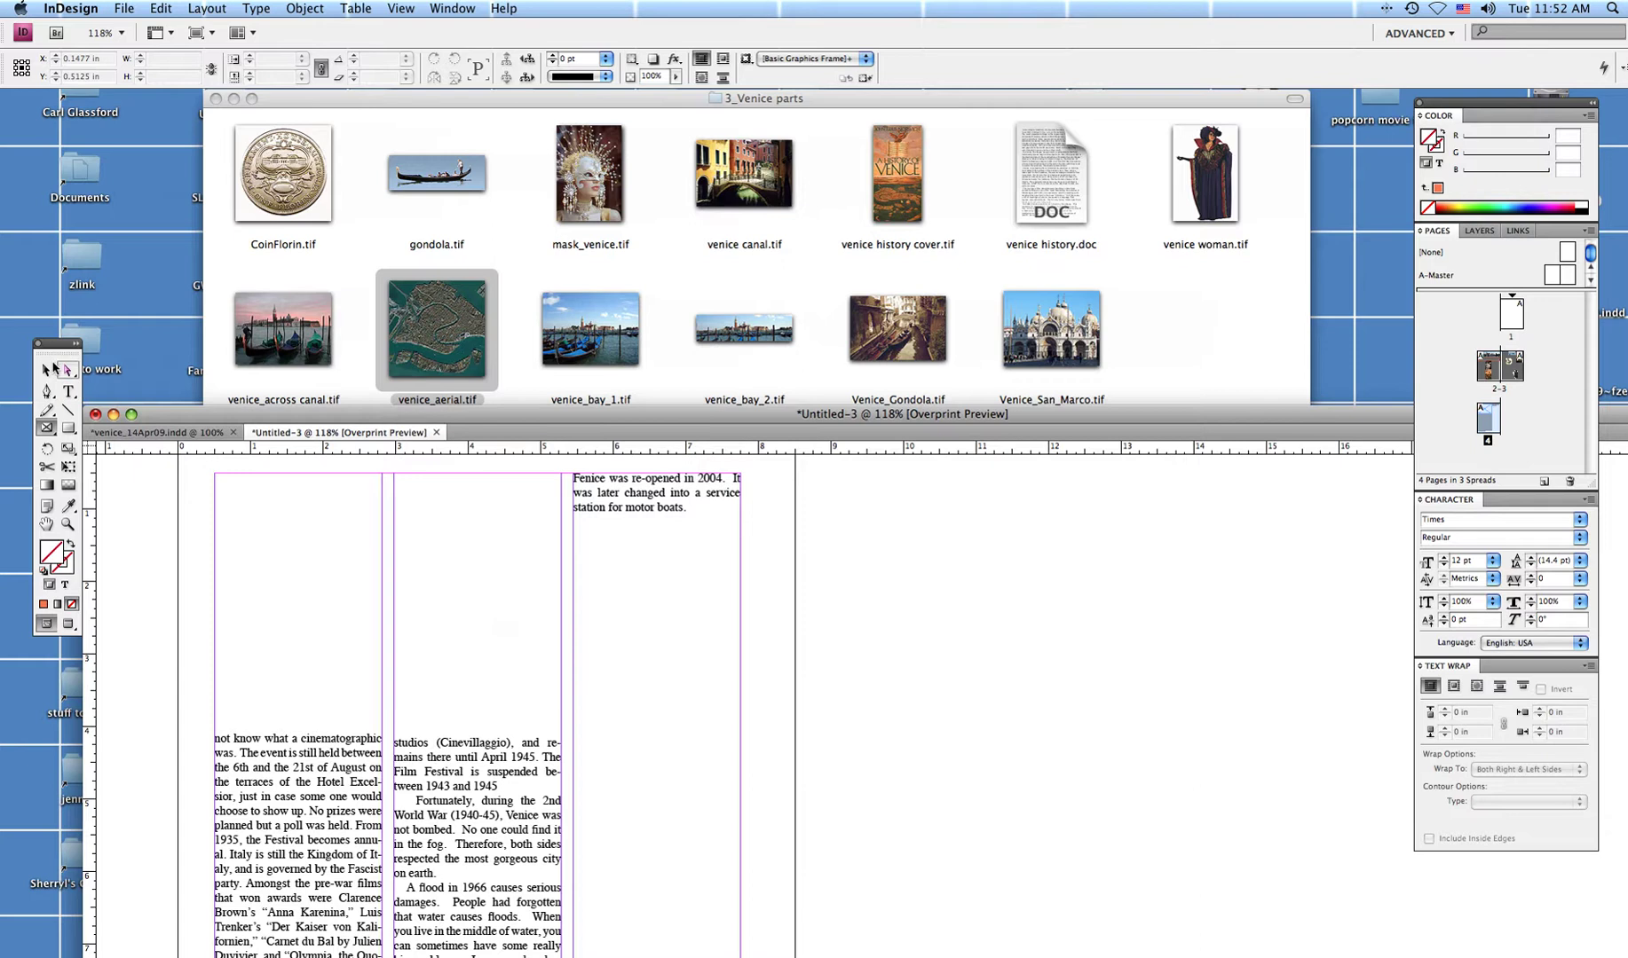
Select the empty frame on page 4, place venice_aerial.tif inside it, and move the document window back over the folder.
{"action": "left_click", "coordinate": [47, 370]}
{"action": "left_click_drag", "start_coordinate": [211, 508], "coordinate": [564, 727]}
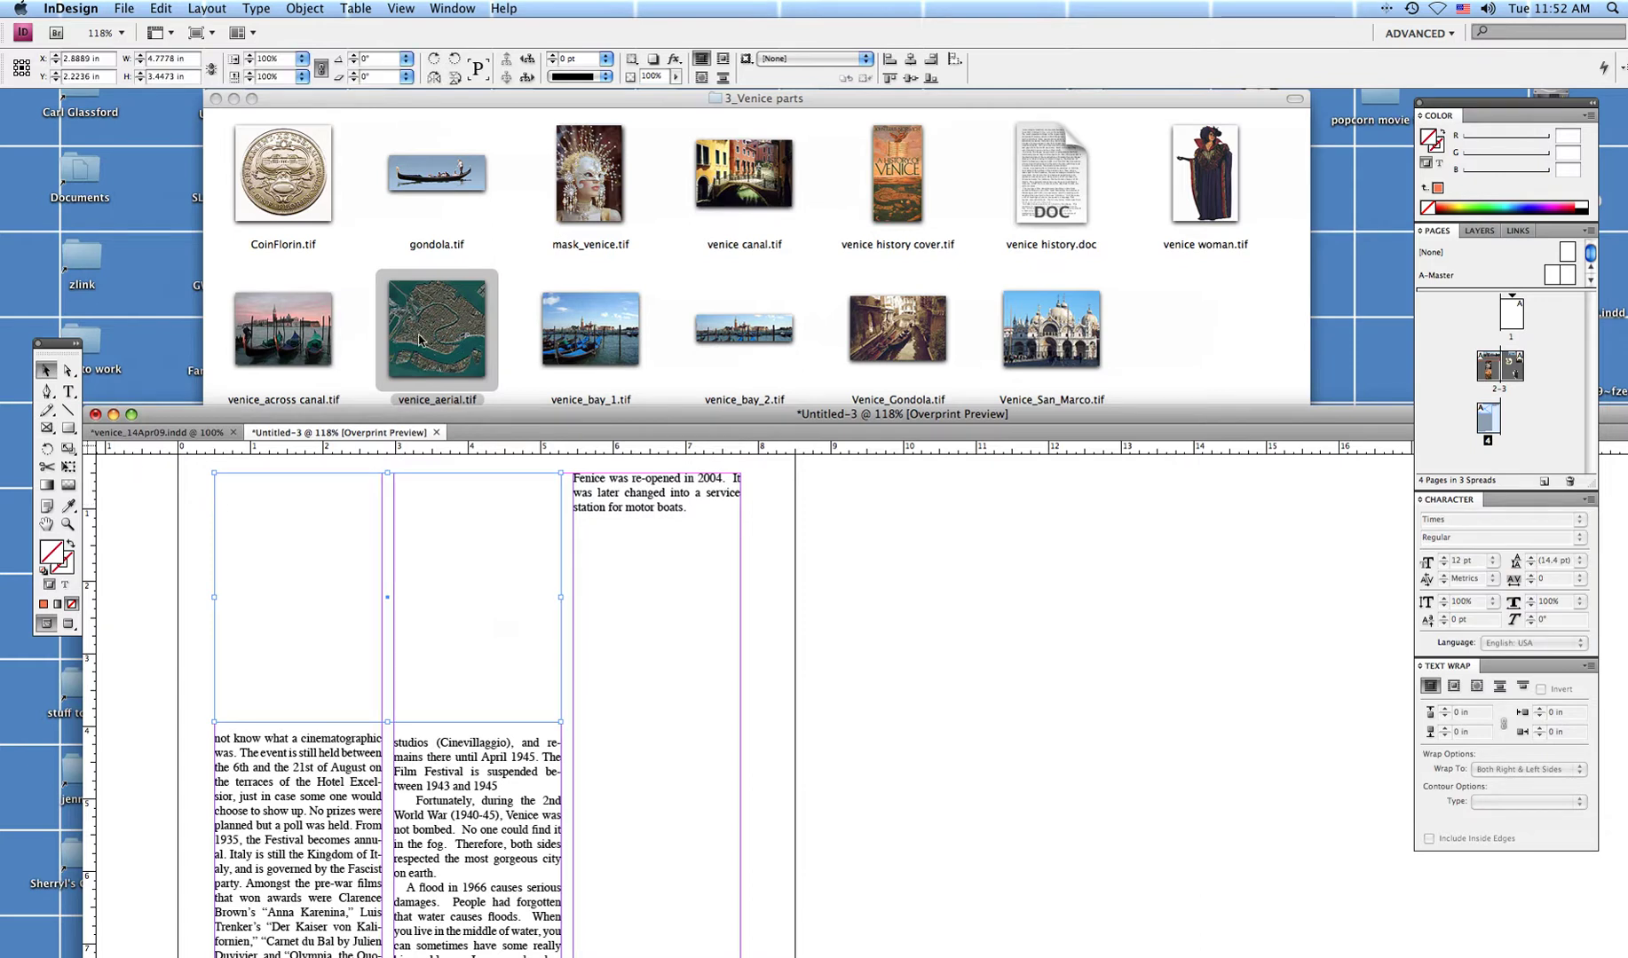
{"action": "left_click_drag", "start_coordinate": [437, 327], "coordinate": [436, 570]}
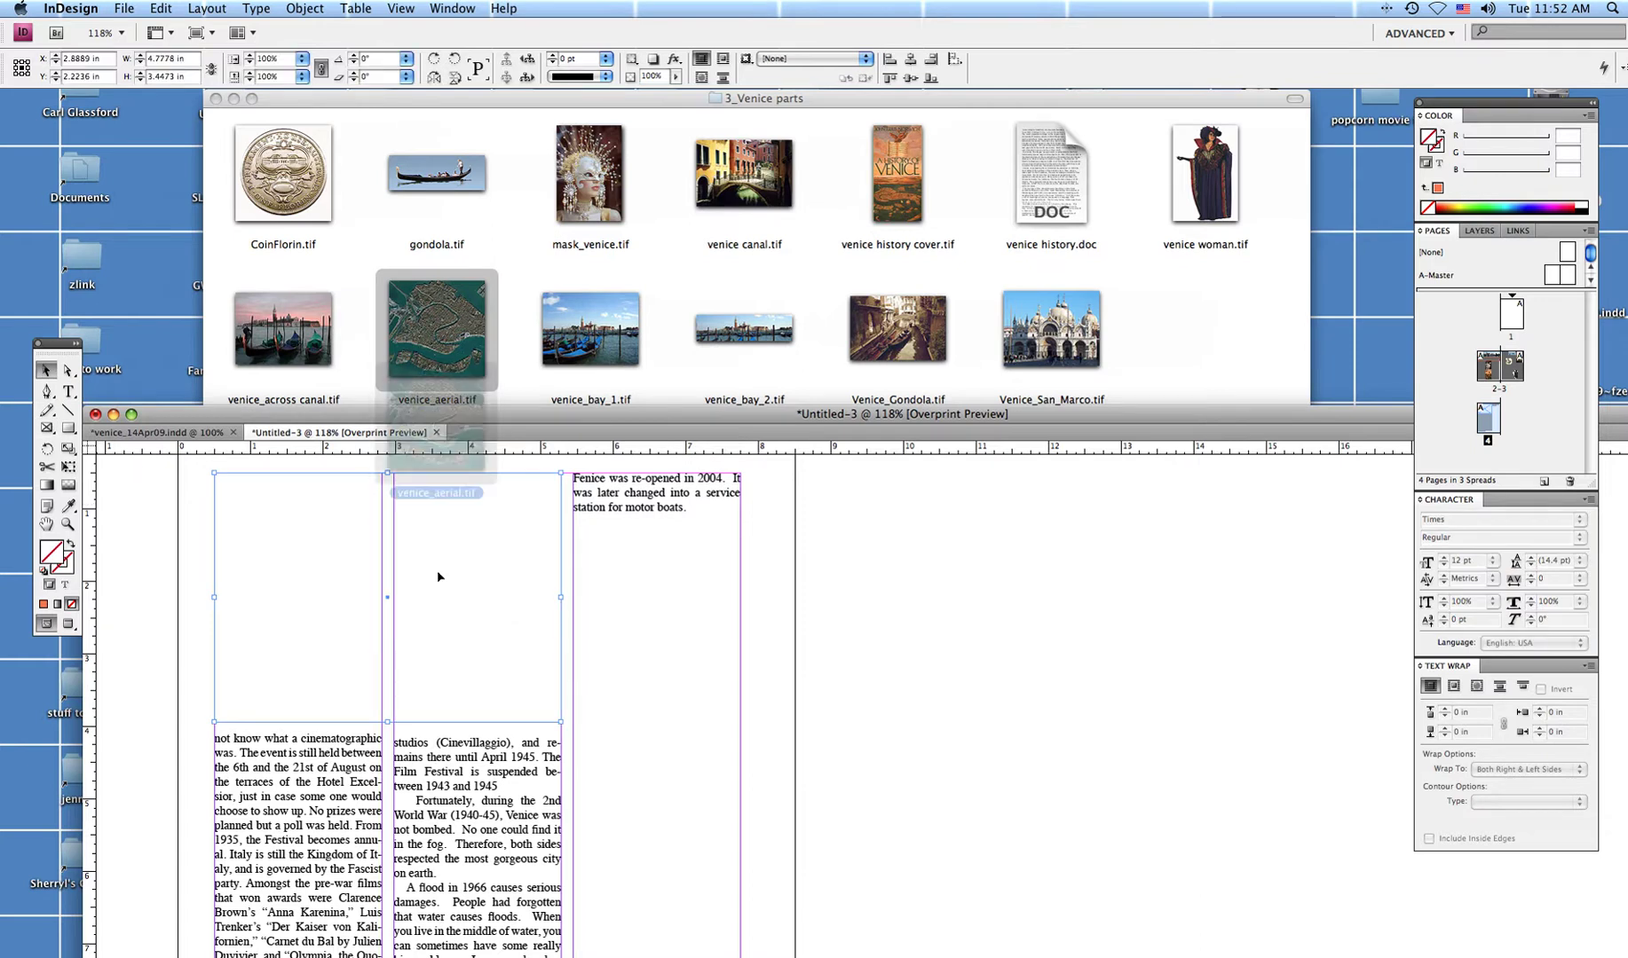
{"action": "left_click_drag", "start_coordinate": [437, 355], "coordinate": [481, 681]}
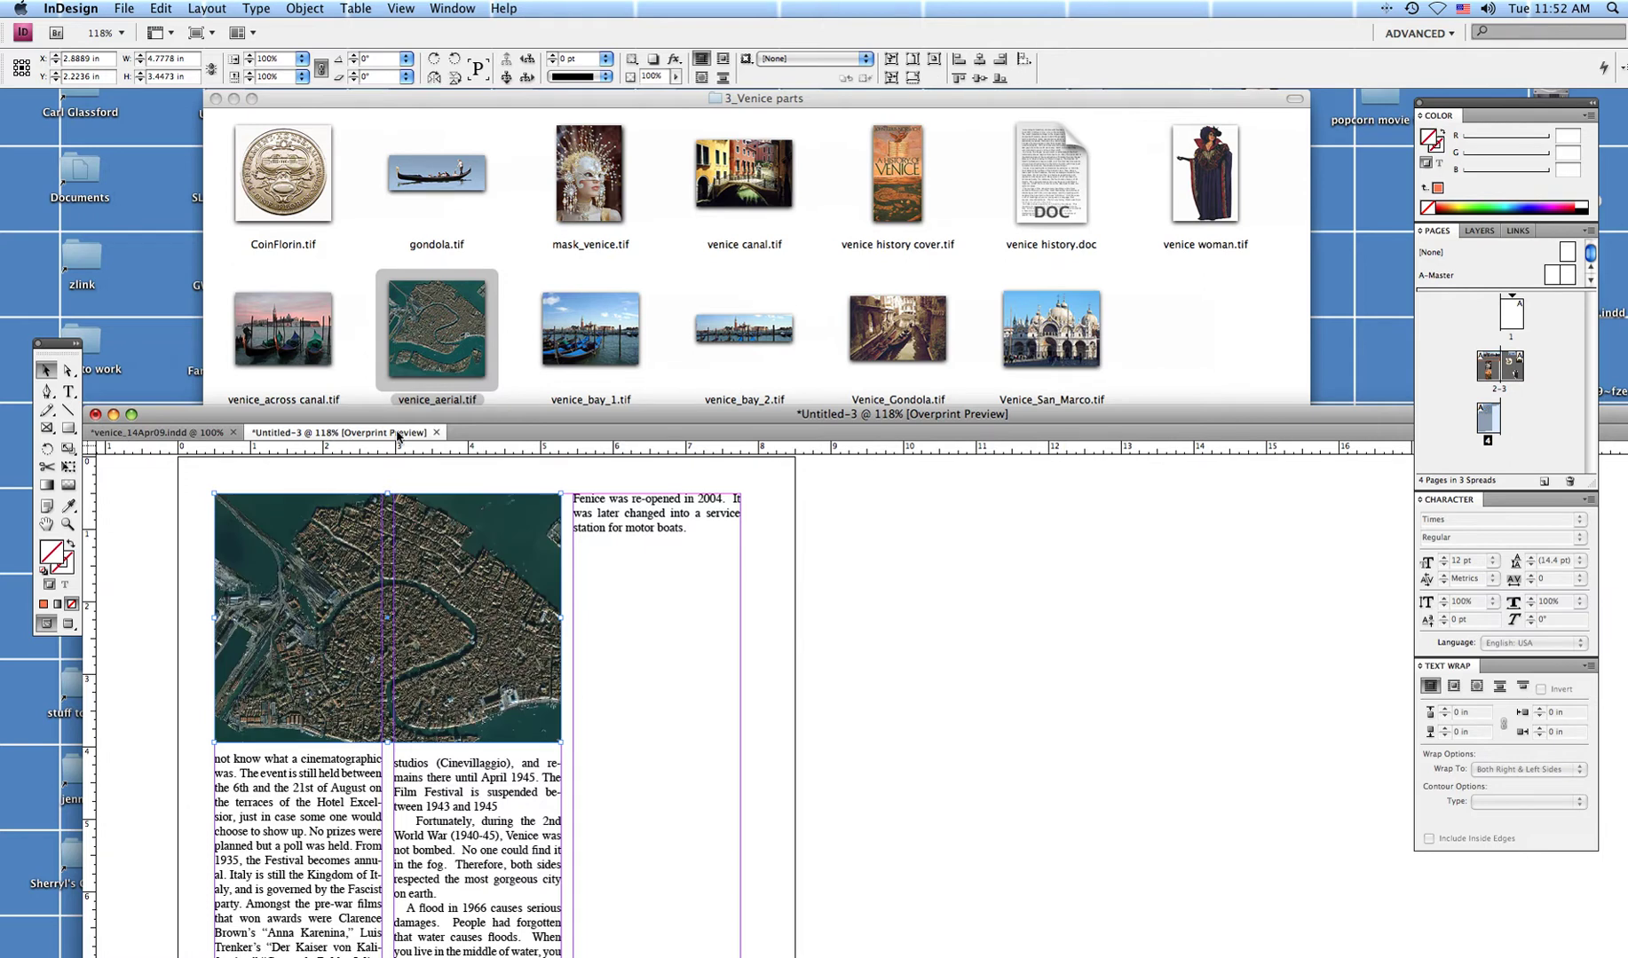
{"action": "left_click_drag", "start_coordinate": [483, 420], "coordinate": [407, 108]}
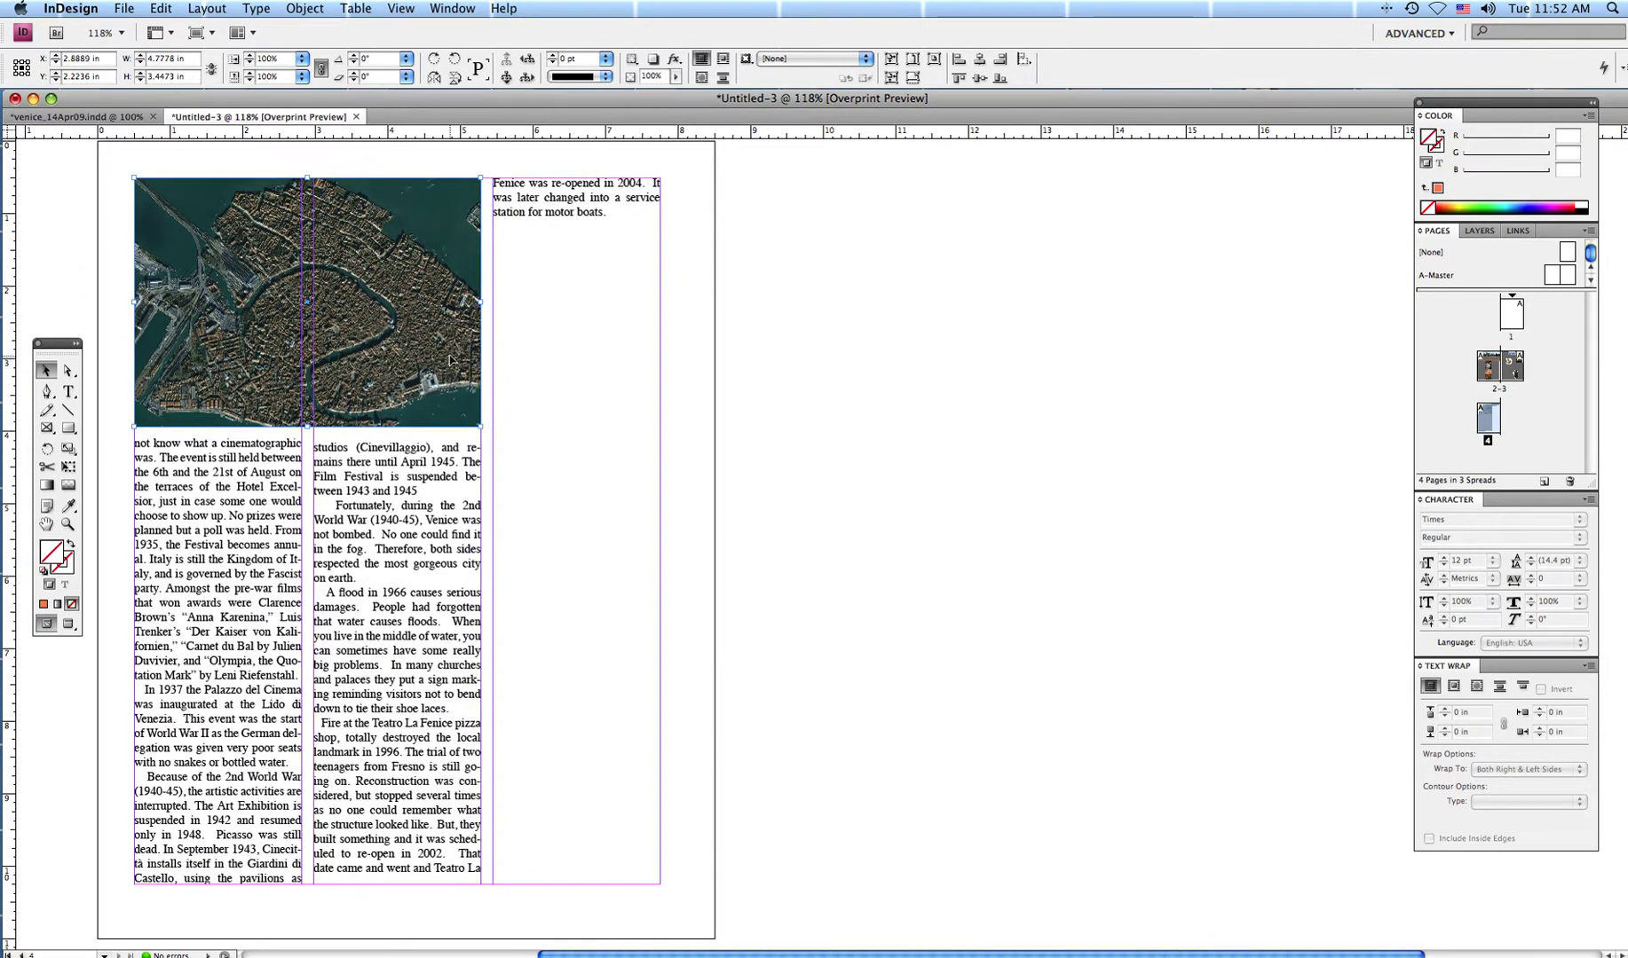
Lower the top edges of the first and second column text frames, making each about 5.24 in high.
{"action": "left_click", "coordinate": [69, 372]}
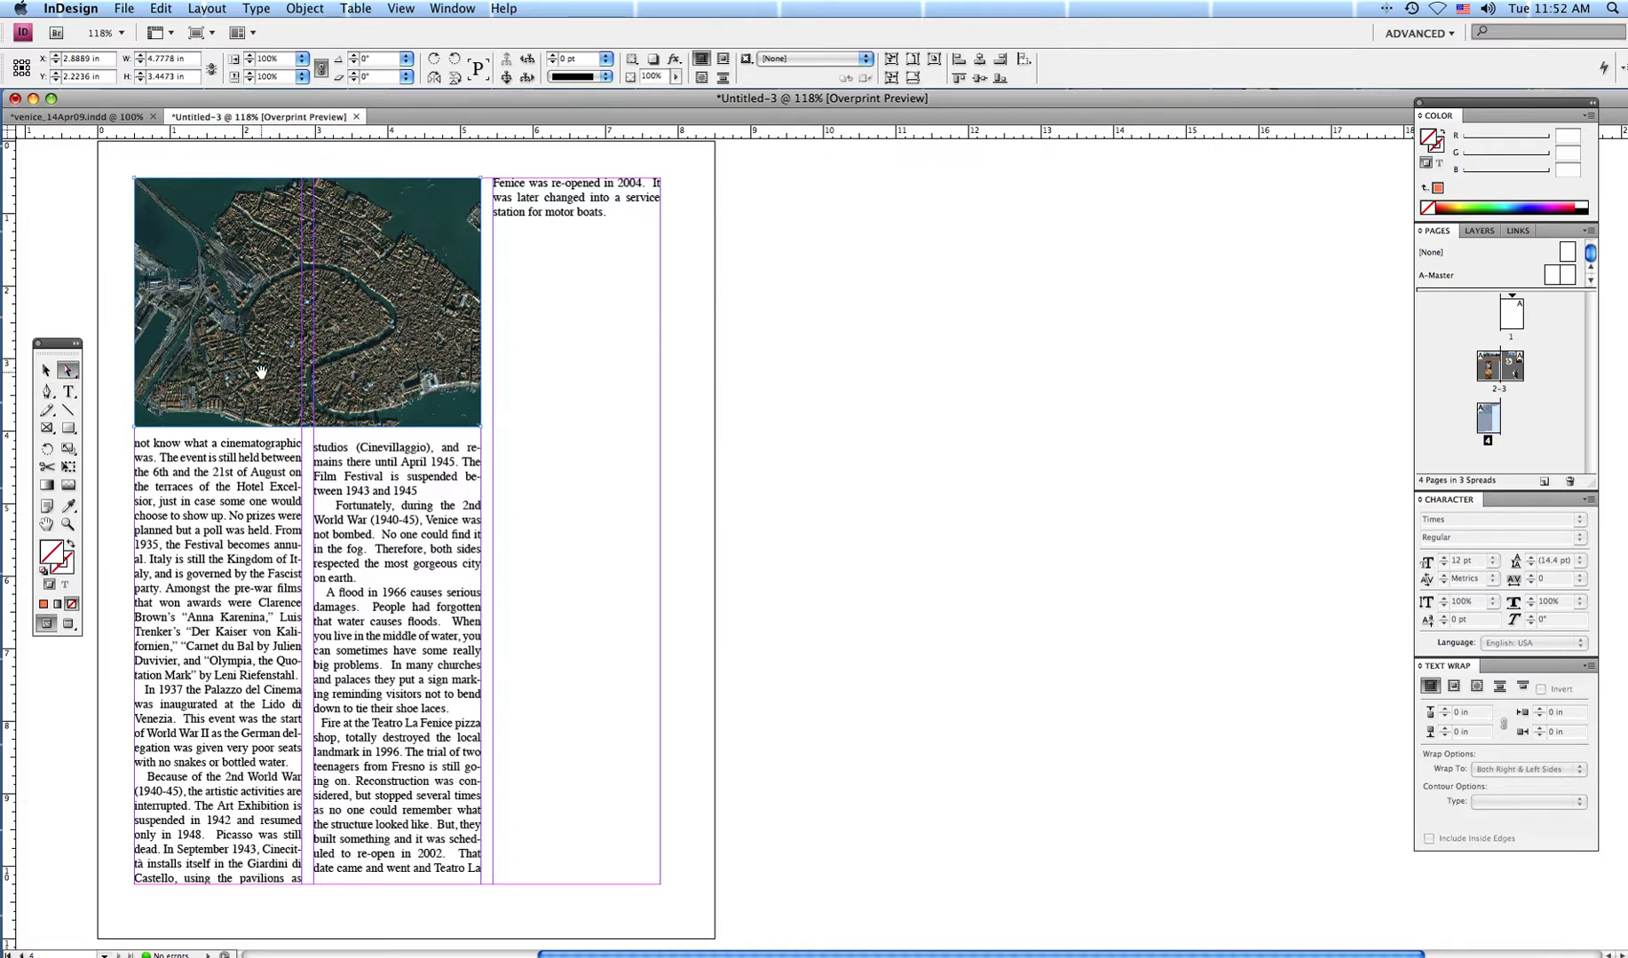
{"action": "left_click", "coordinate": [47, 371]}
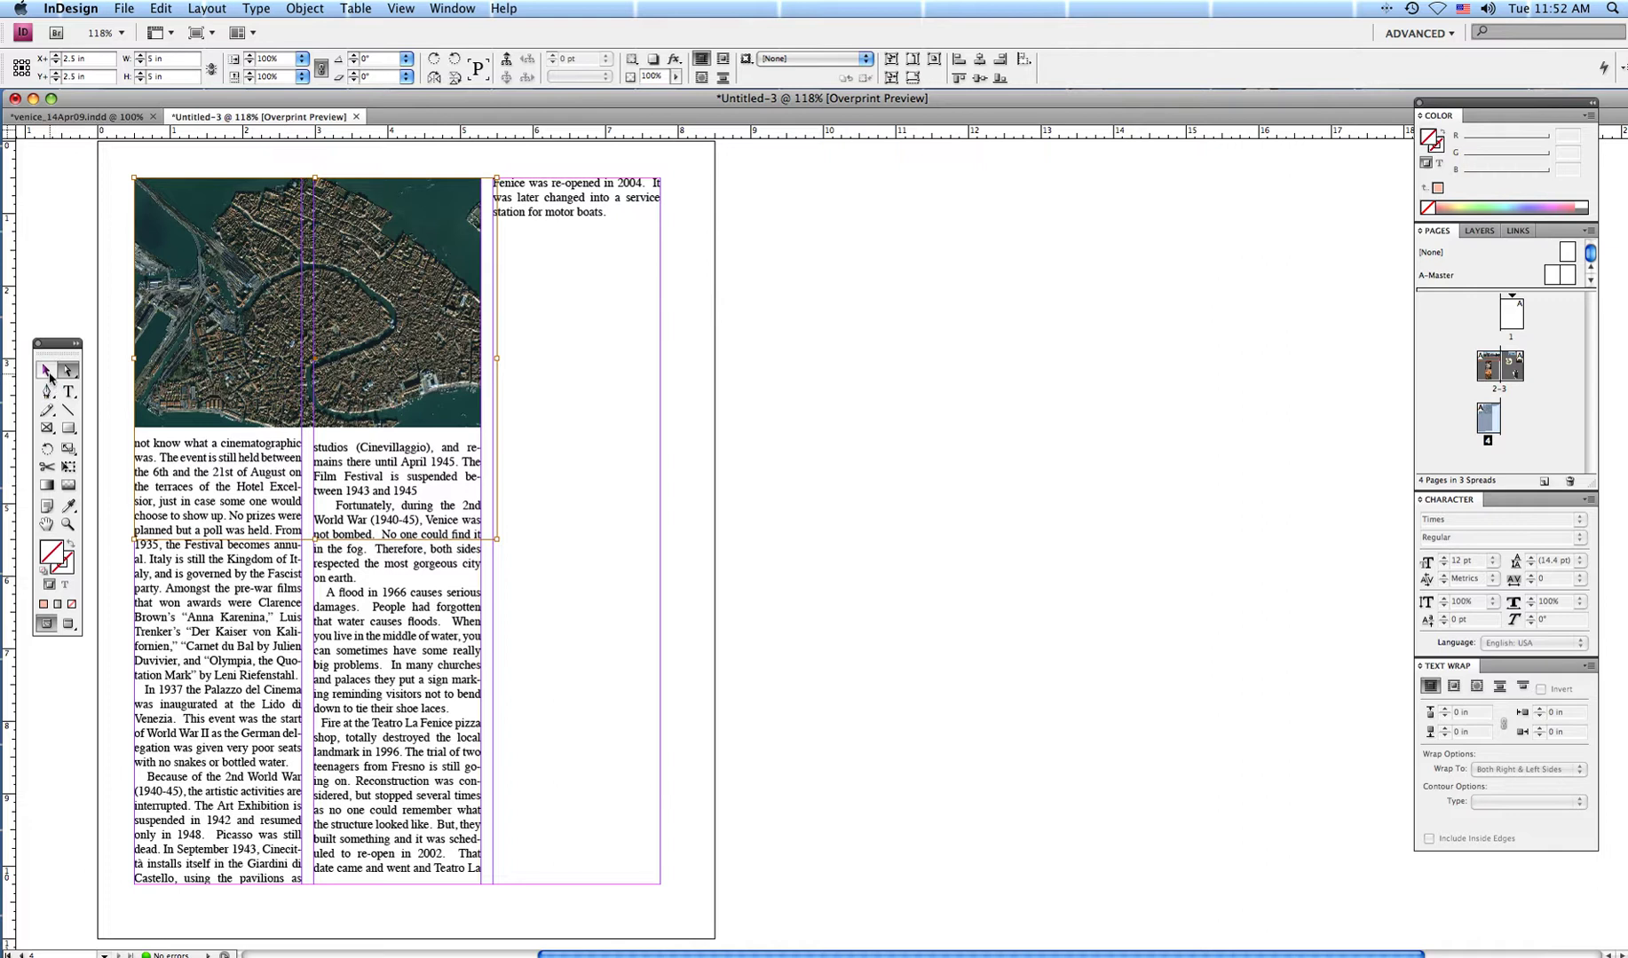
{"action": "left_click", "coordinate": [232, 526]}
{"action": "left_click_drag", "start_coordinate": [220, 437], "coordinate": [218, 502]}
{"action": "left_click", "coordinate": [396, 443]}
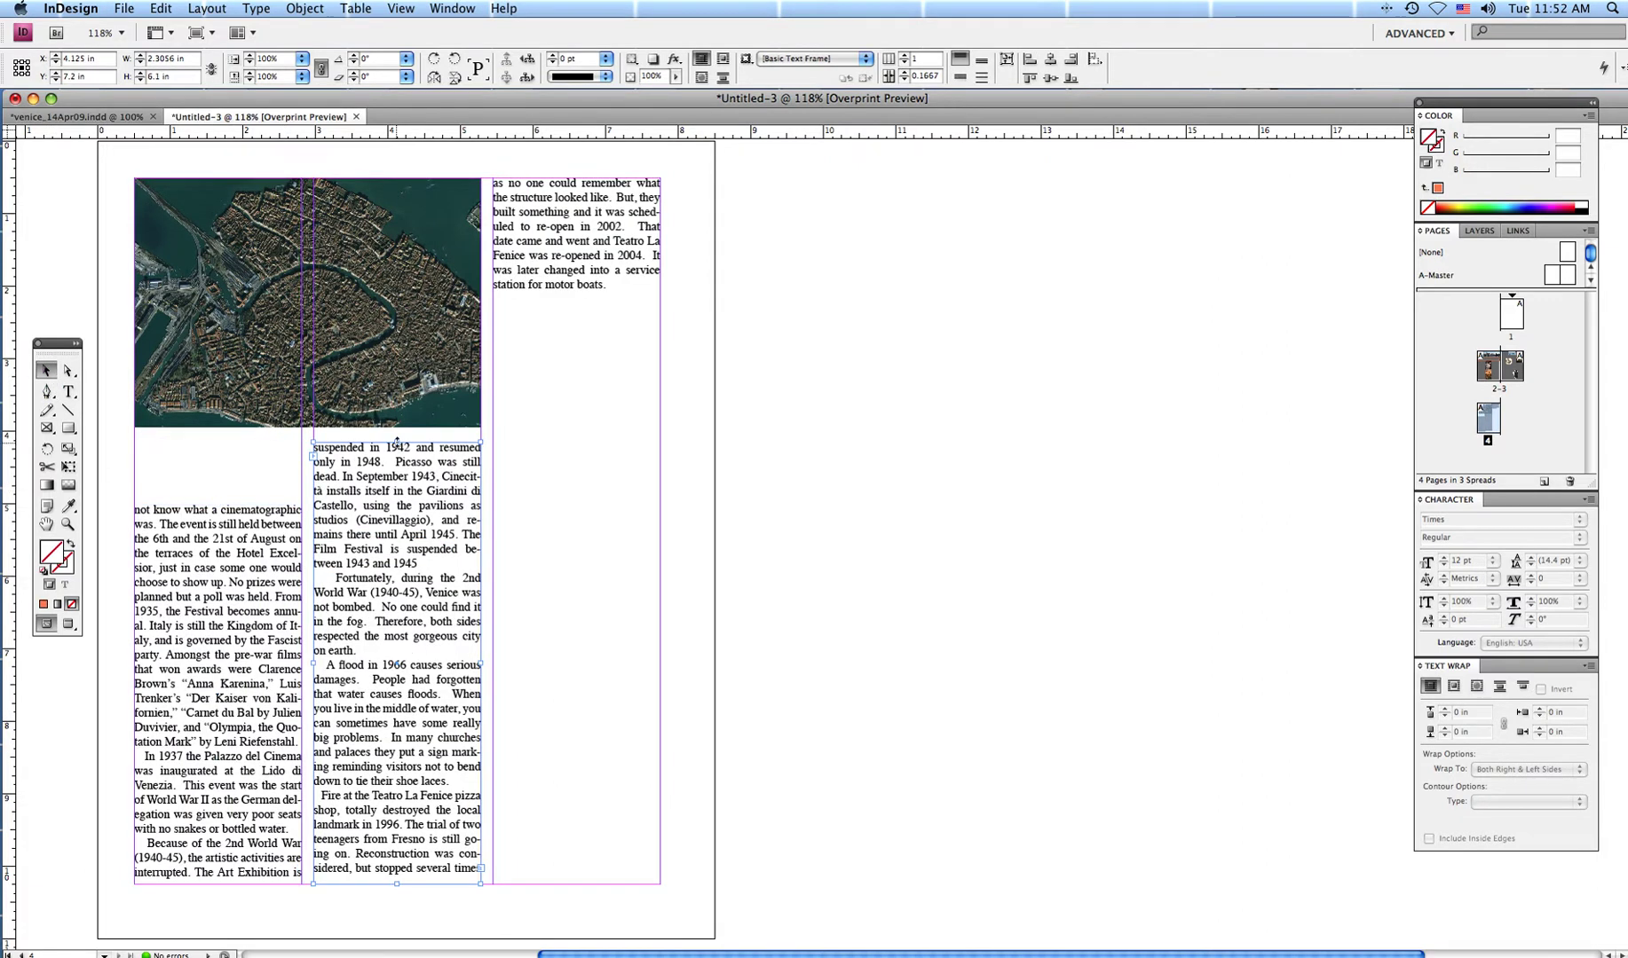
{"action": "left_click_drag", "start_coordinate": [397, 443], "coordinate": [396, 504]}
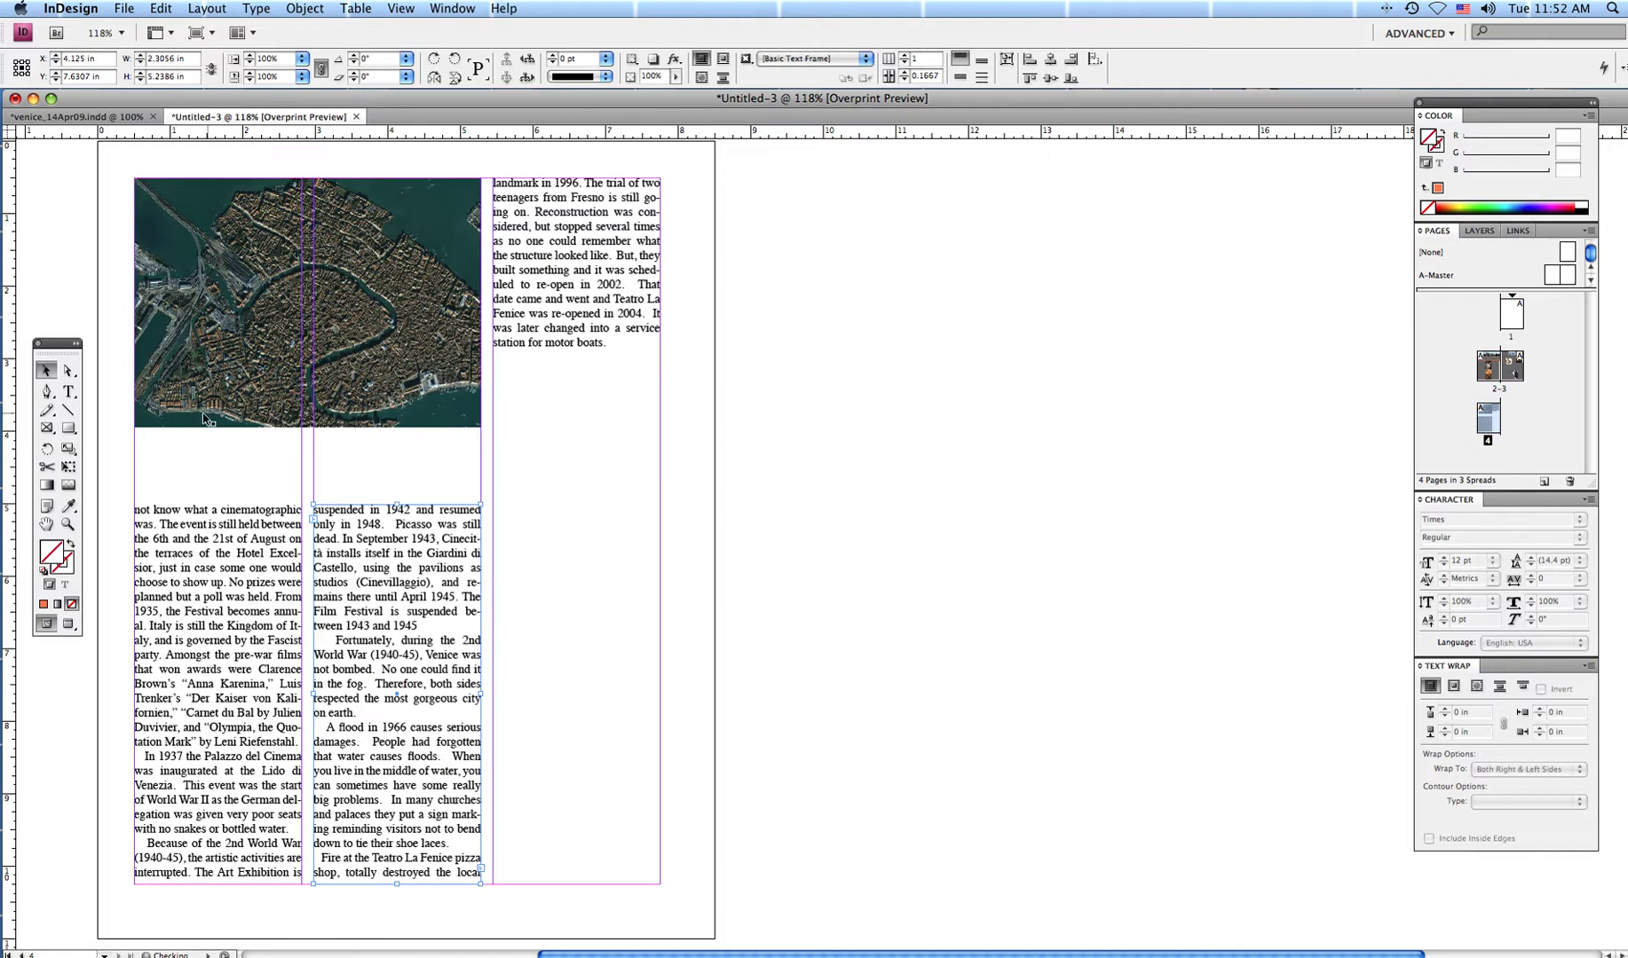
Extend the aerial picture frame downward to about 4.39 in high and scale the image inside to about 4.78 in square.
{"action": "left_click", "coordinate": [300, 420]}
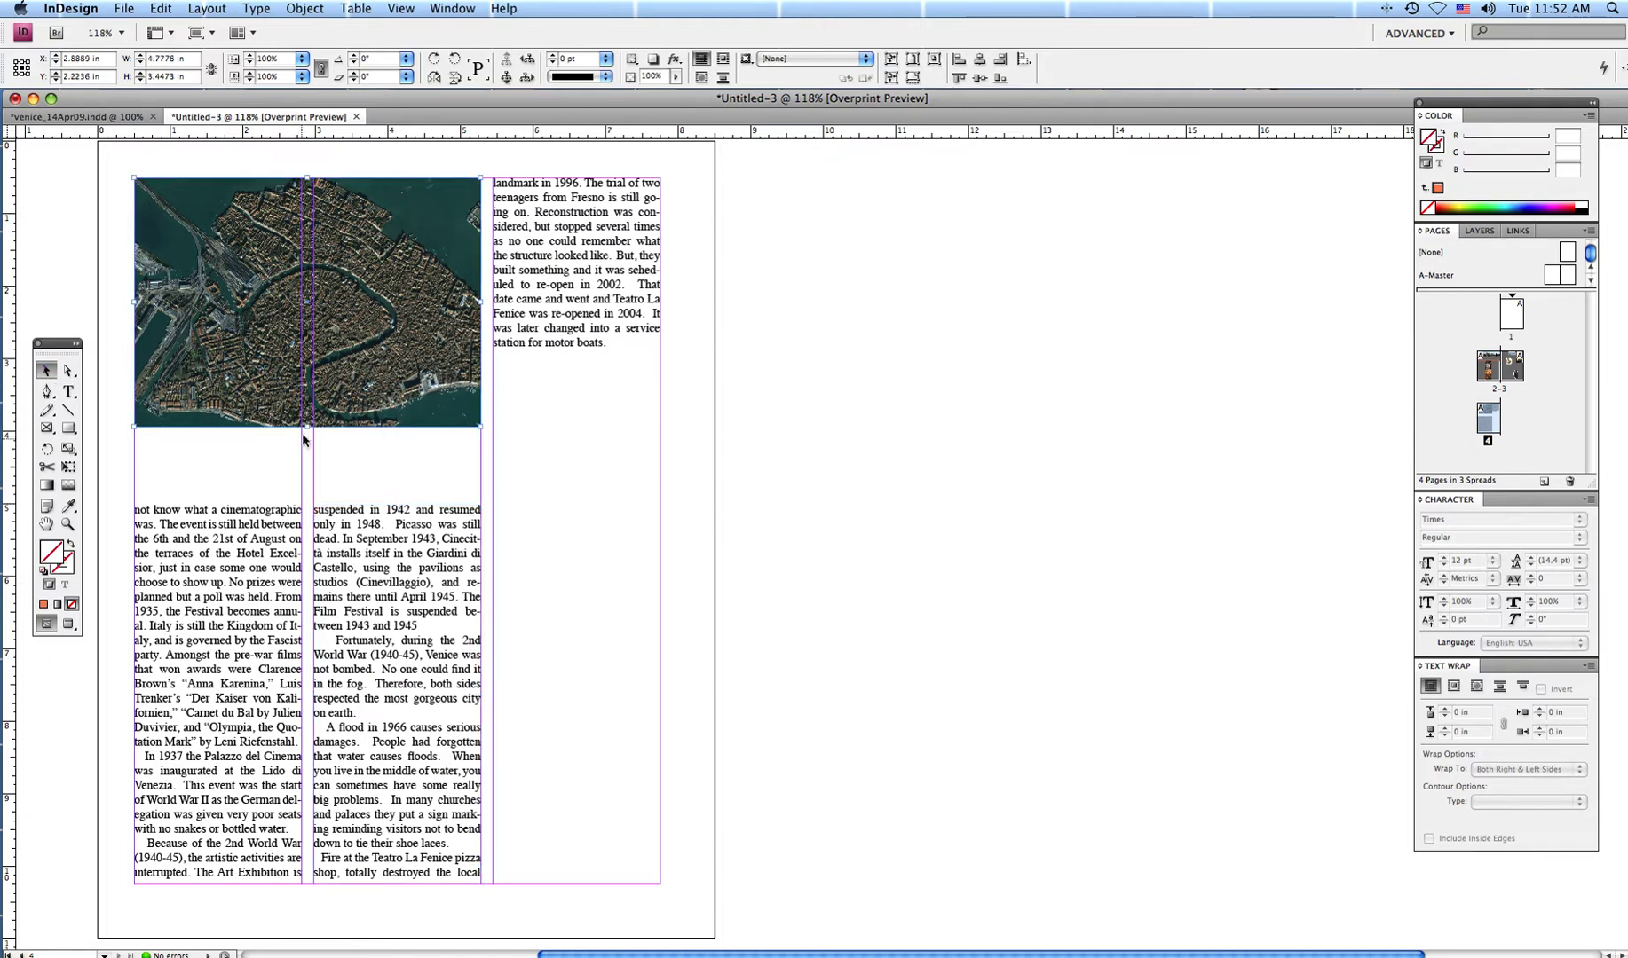
{"action": "left_click_drag", "start_coordinate": [307, 429], "coordinate": [308, 495]}
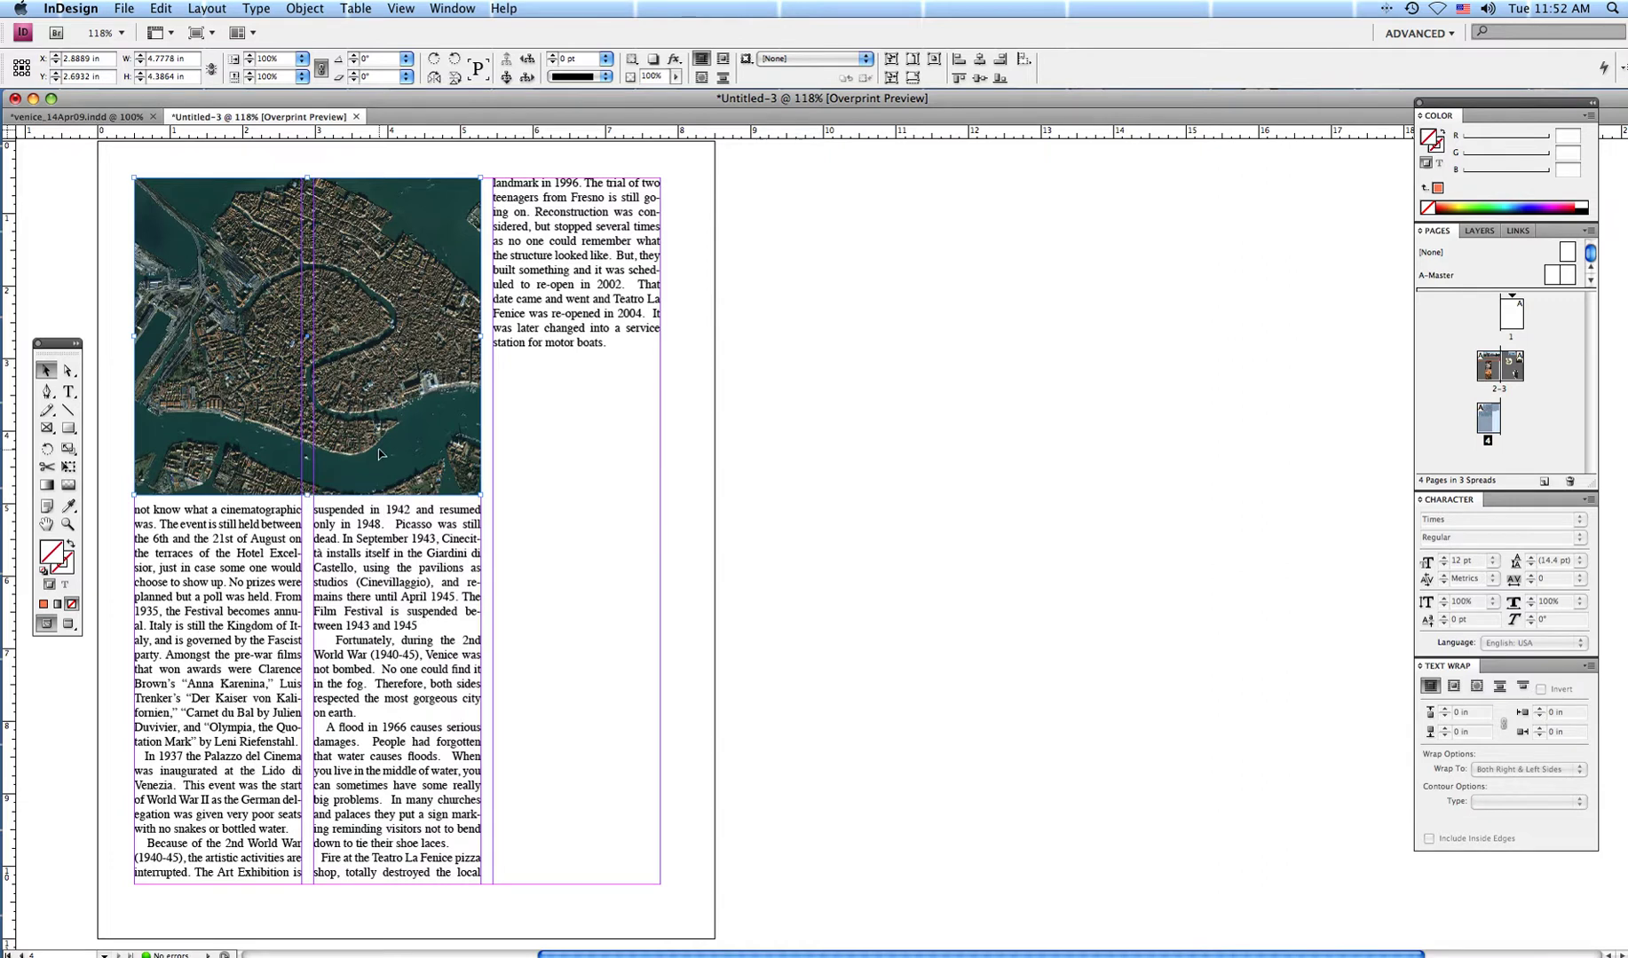
{"action": "left_click", "coordinate": [68, 370]}
{"action": "left_click", "coordinate": [348, 408]}
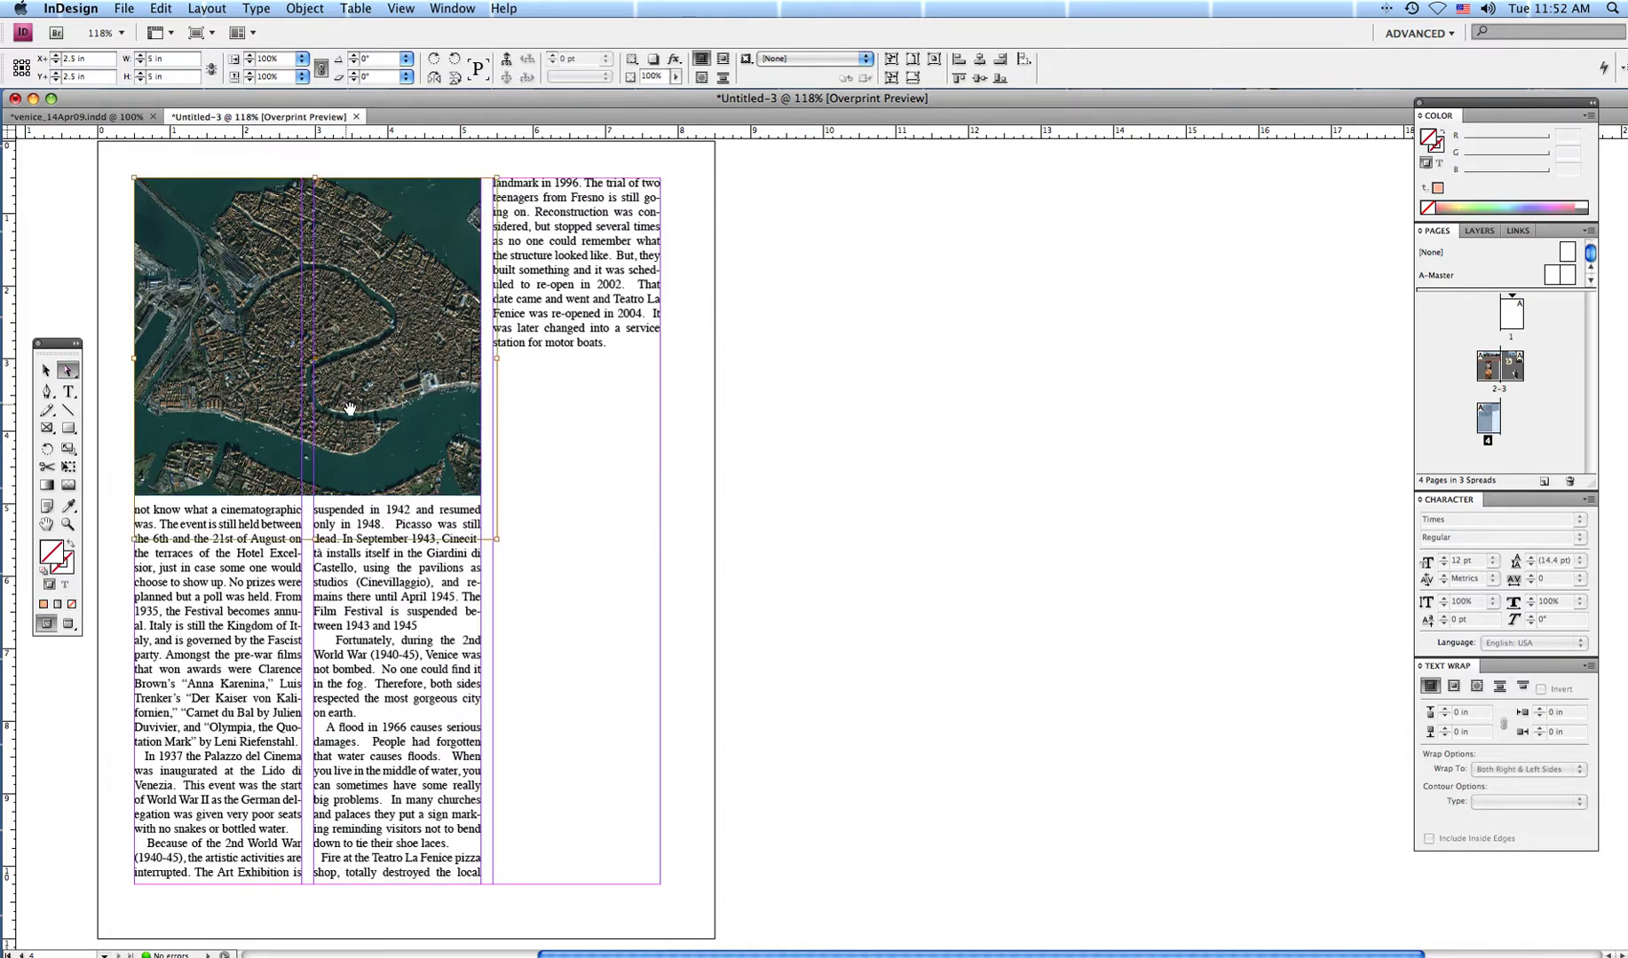
{"action": "left_click_drag", "start_coordinate": [499, 540], "coordinate": [478, 519]}
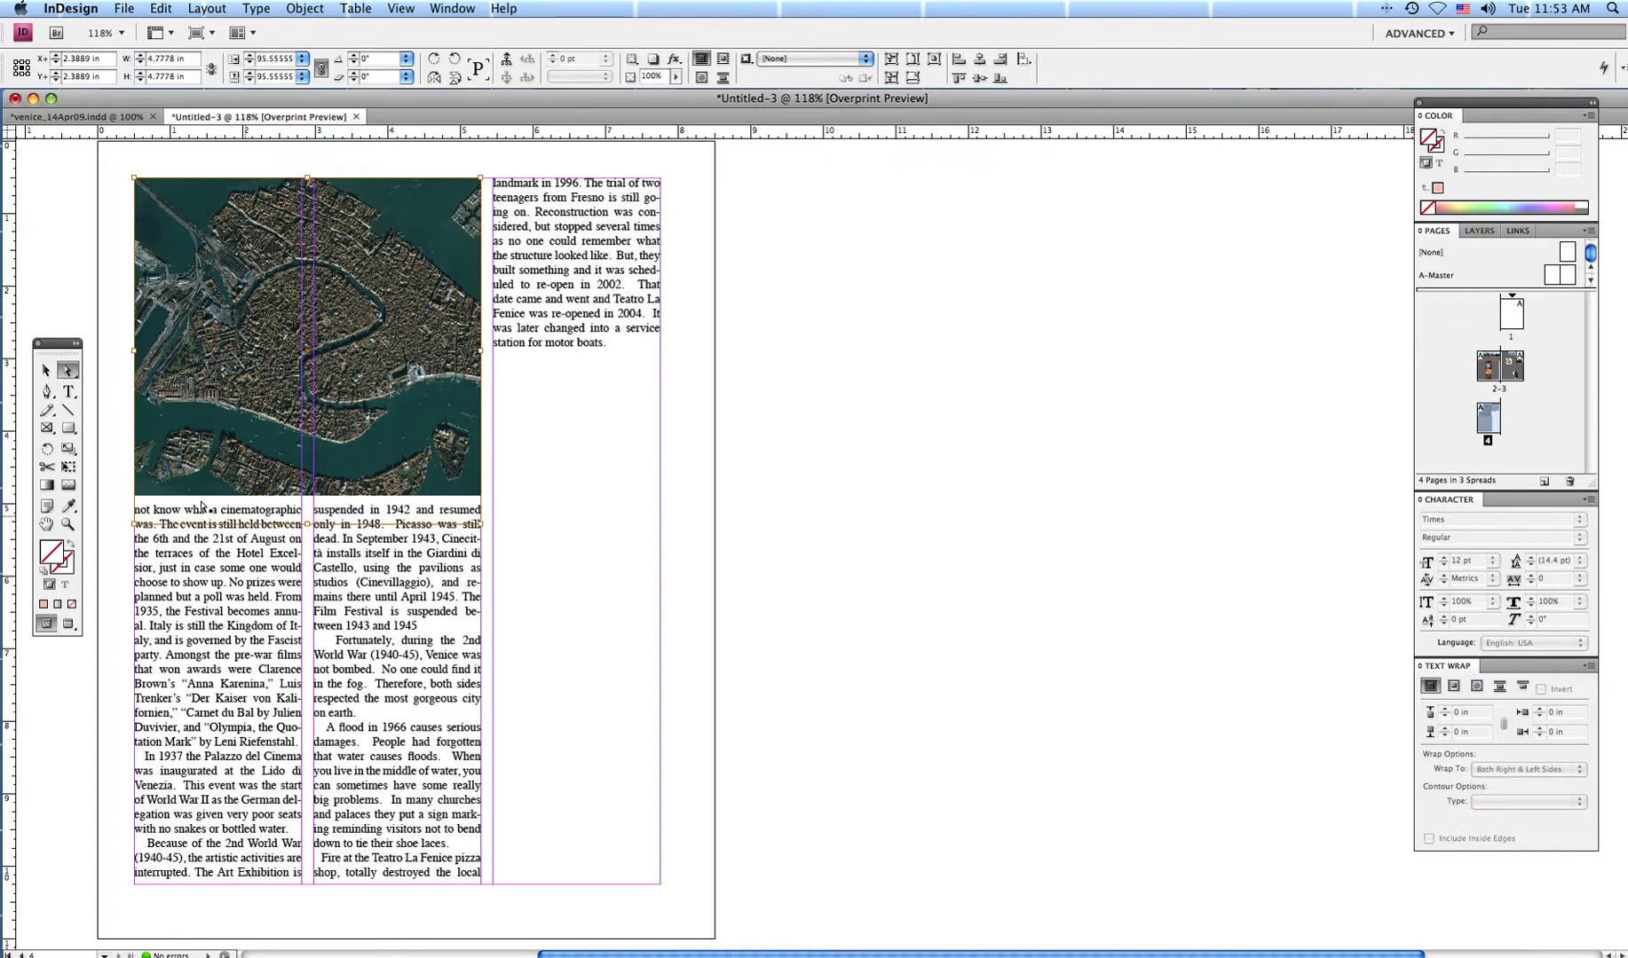
Shorten the first and second column text frames from above to about 4.69 in high.
{"action": "left_click", "coordinate": [46, 371]}
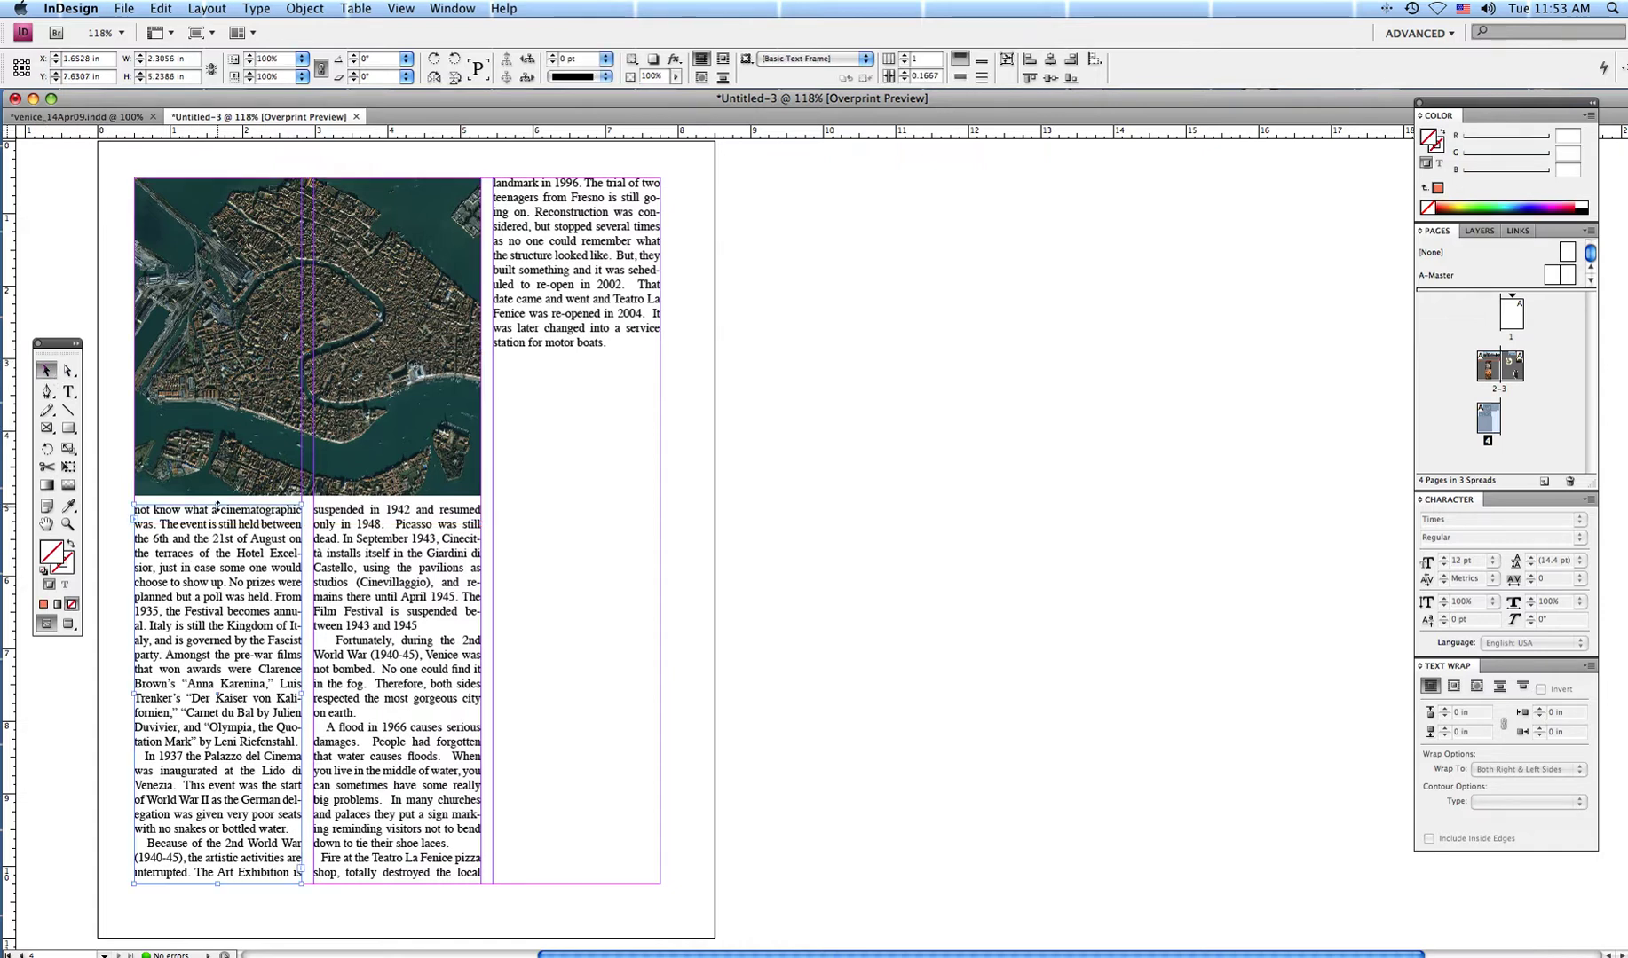
{"action": "left_click", "coordinate": [216, 538]}
{"action": "left_click_drag", "start_coordinate": [215, 538], "coordinate": [215, 543]}
{"action": "left_click", "coordinate": [396, 508]}
{"action": "left_click_drag", "start_coordinate": [396, 508], "coordinate": [395, 545]}
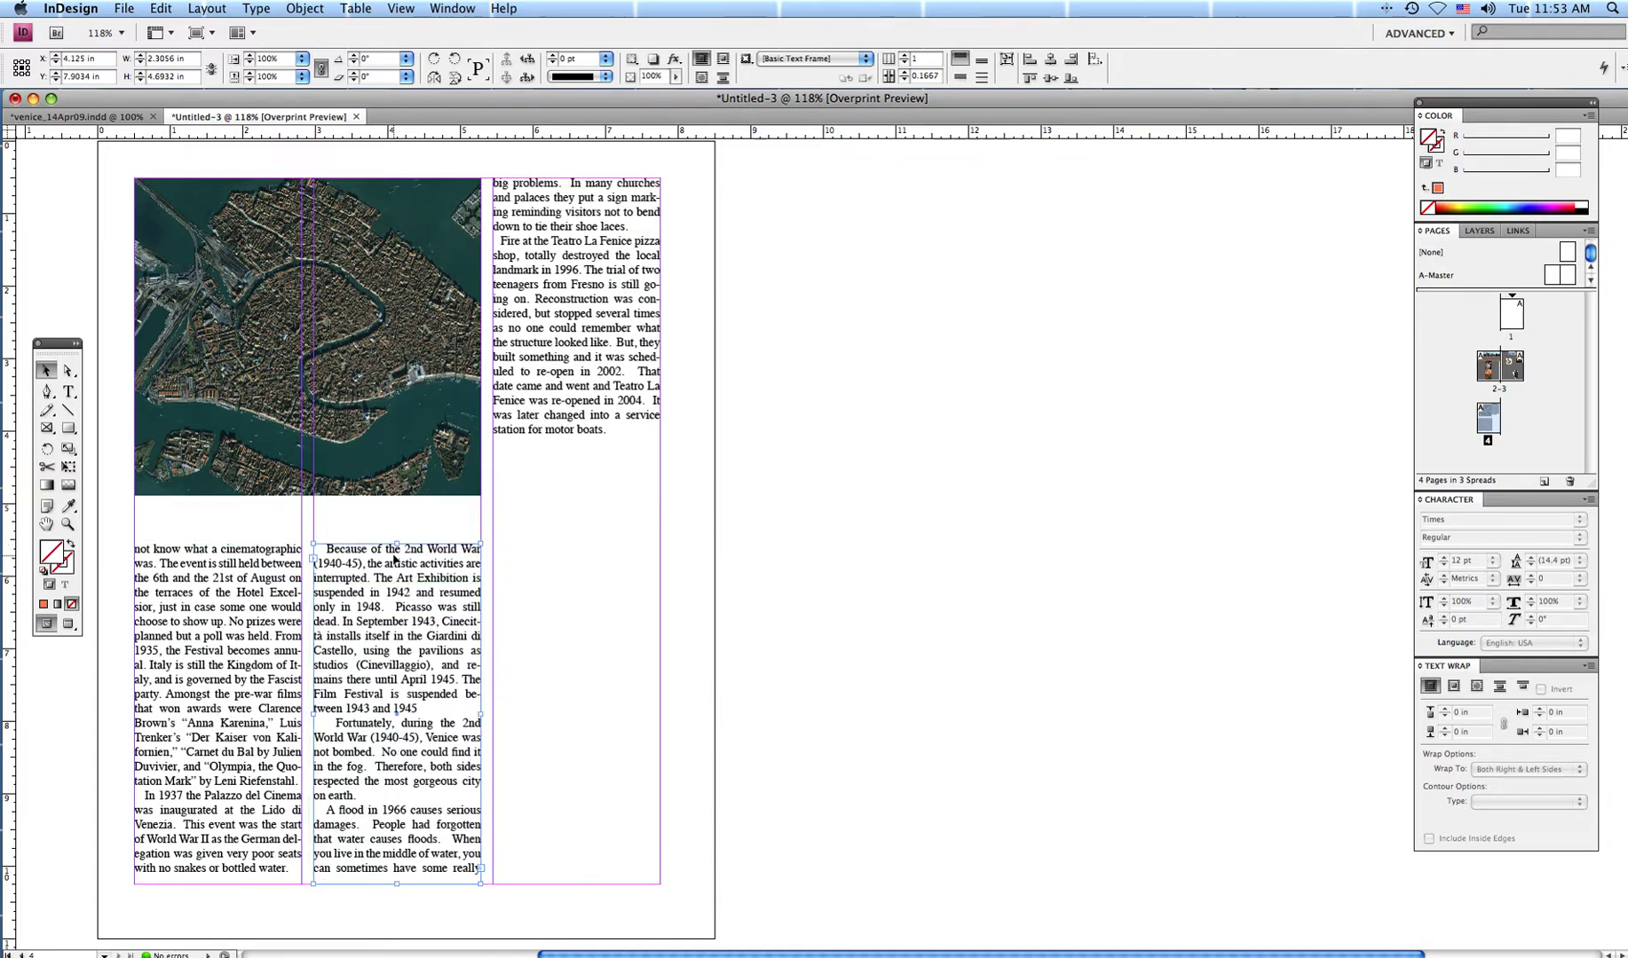
Extend the aerial picture frame downward to about 4.78 in high, and select the first column's text frame.
{"action": "left_click", "coordinate": [192, 439]}
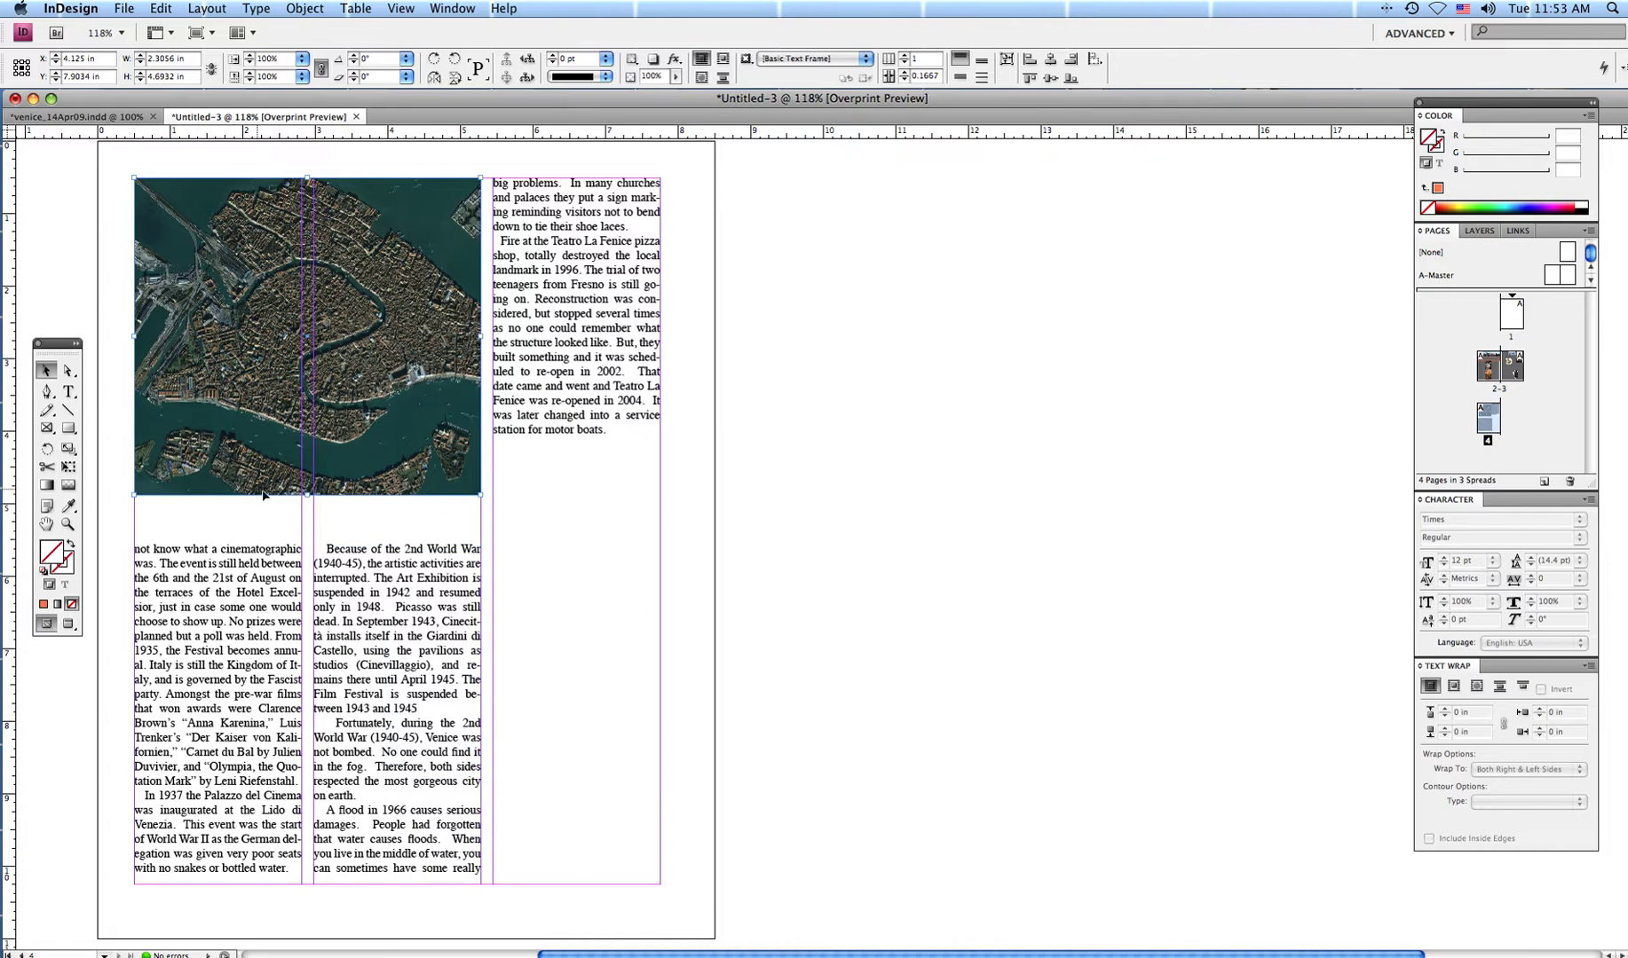
{"action": "left_click_drag", "start_coordinate": [308, 494], "coordinate": [308, 523]}
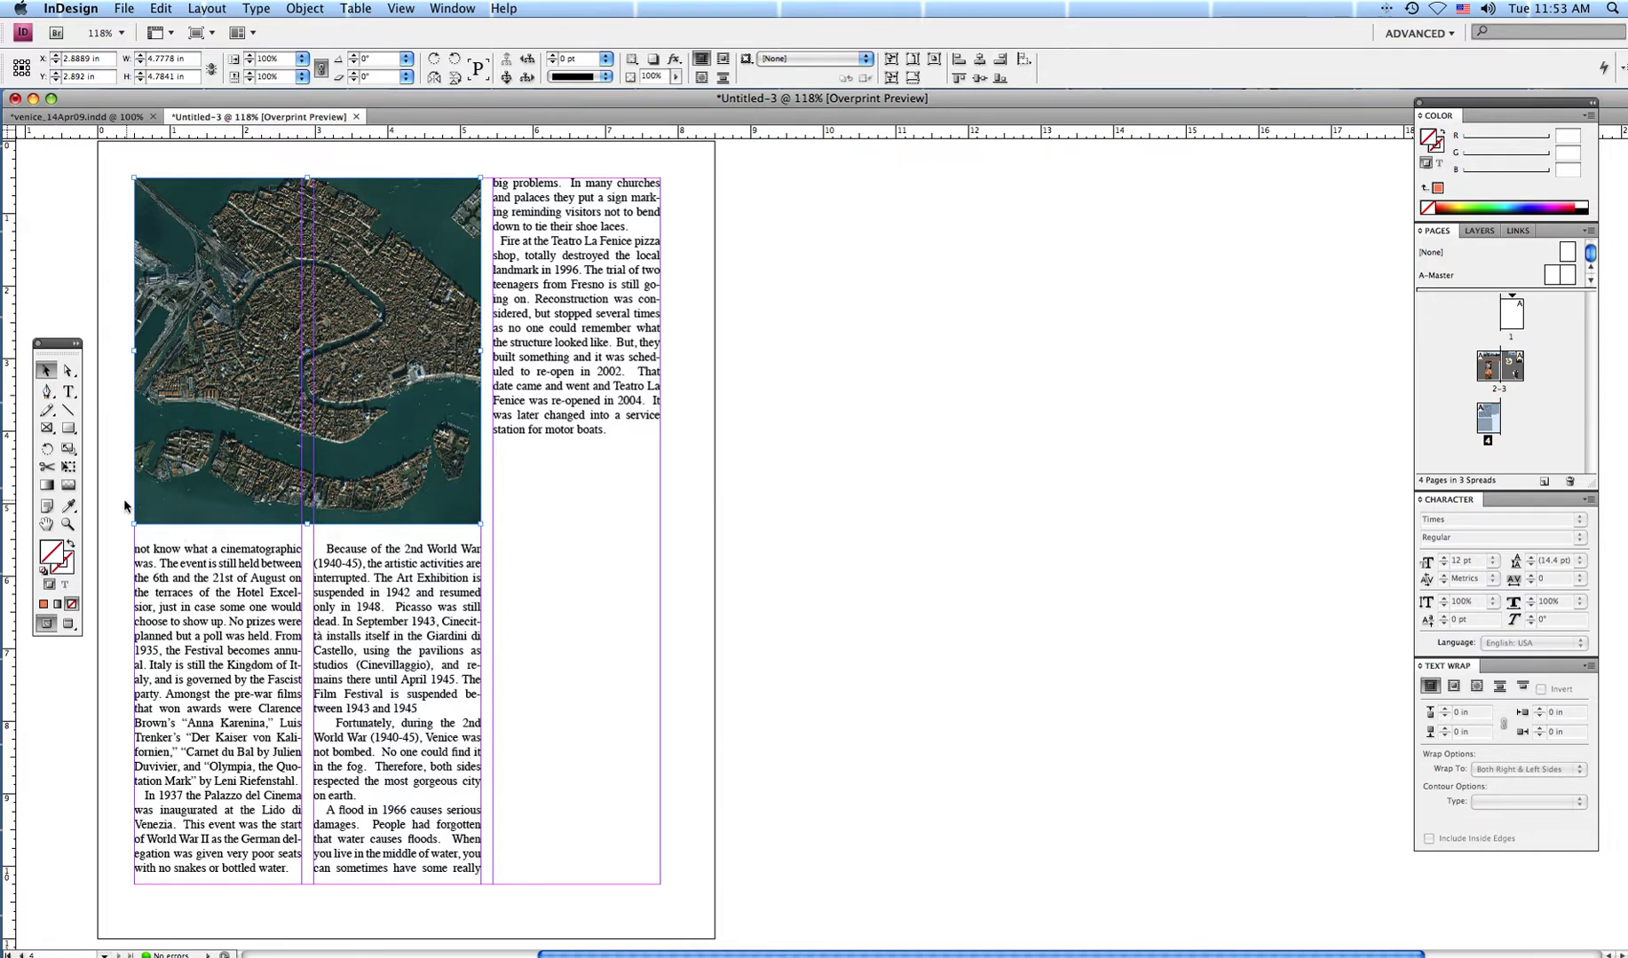
{"action": "left_click", "coordinate": [192, 595]}
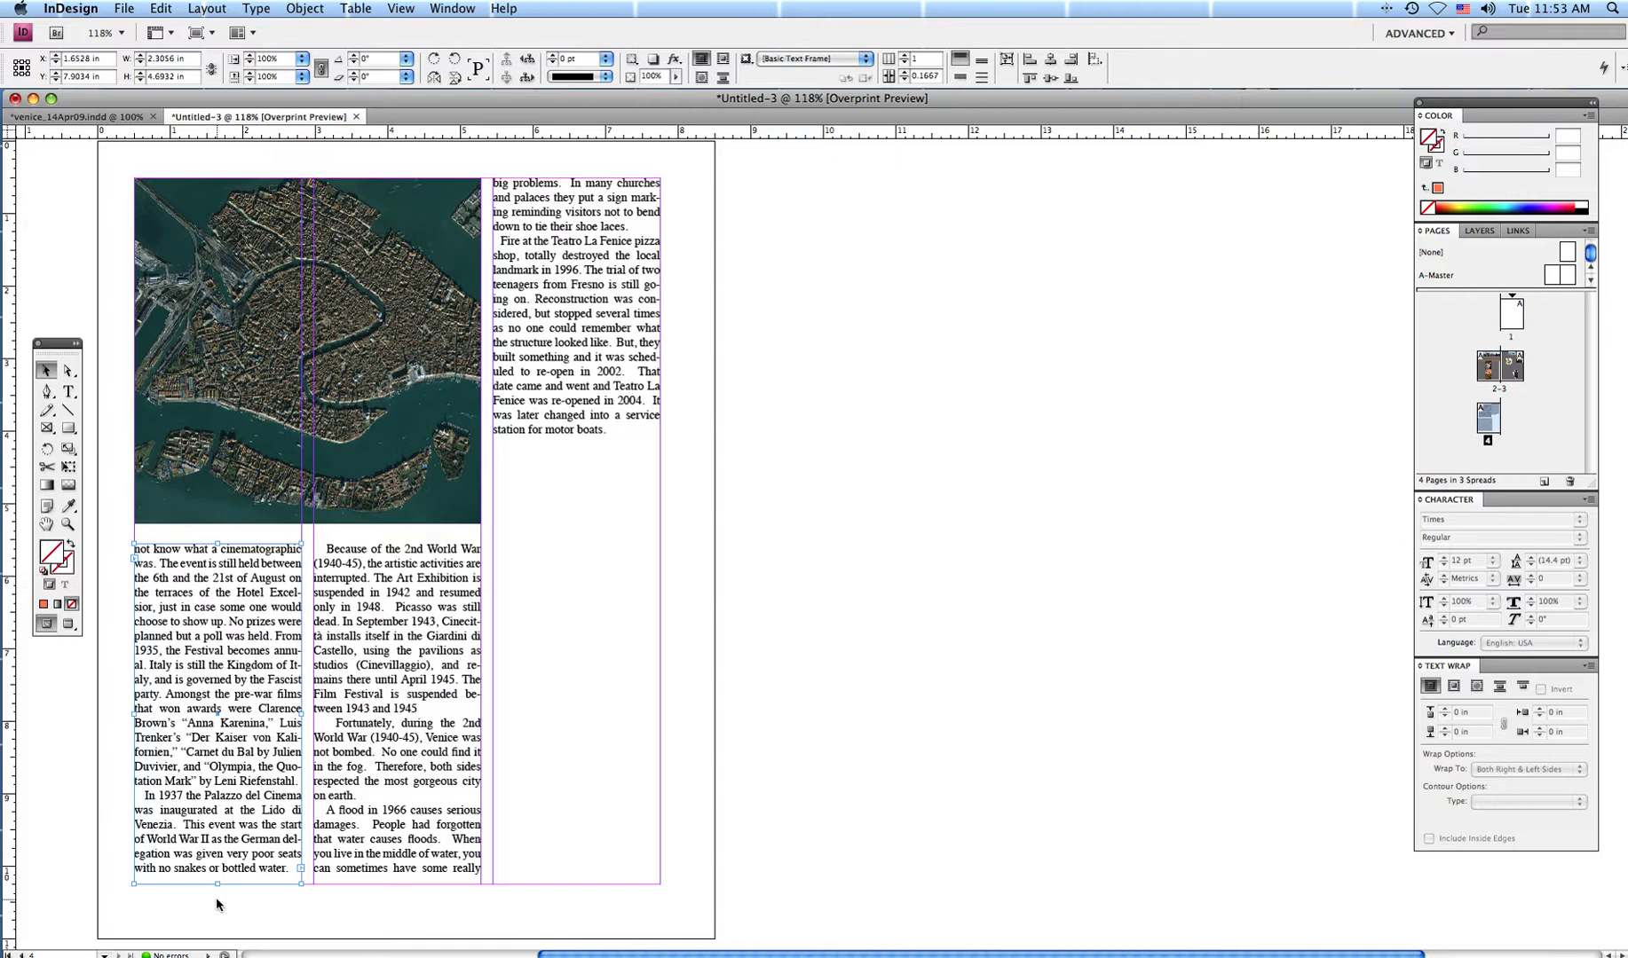
Raise the bottom edges of the first and second column text frames, making them about 2.70 in and 2.53 in high.
{"action": "left_click_drag", "start_coordinate": [217, 884], "coordinate": [221, 732]}
{"action": "left_click", "coordinate": [402, 860]}
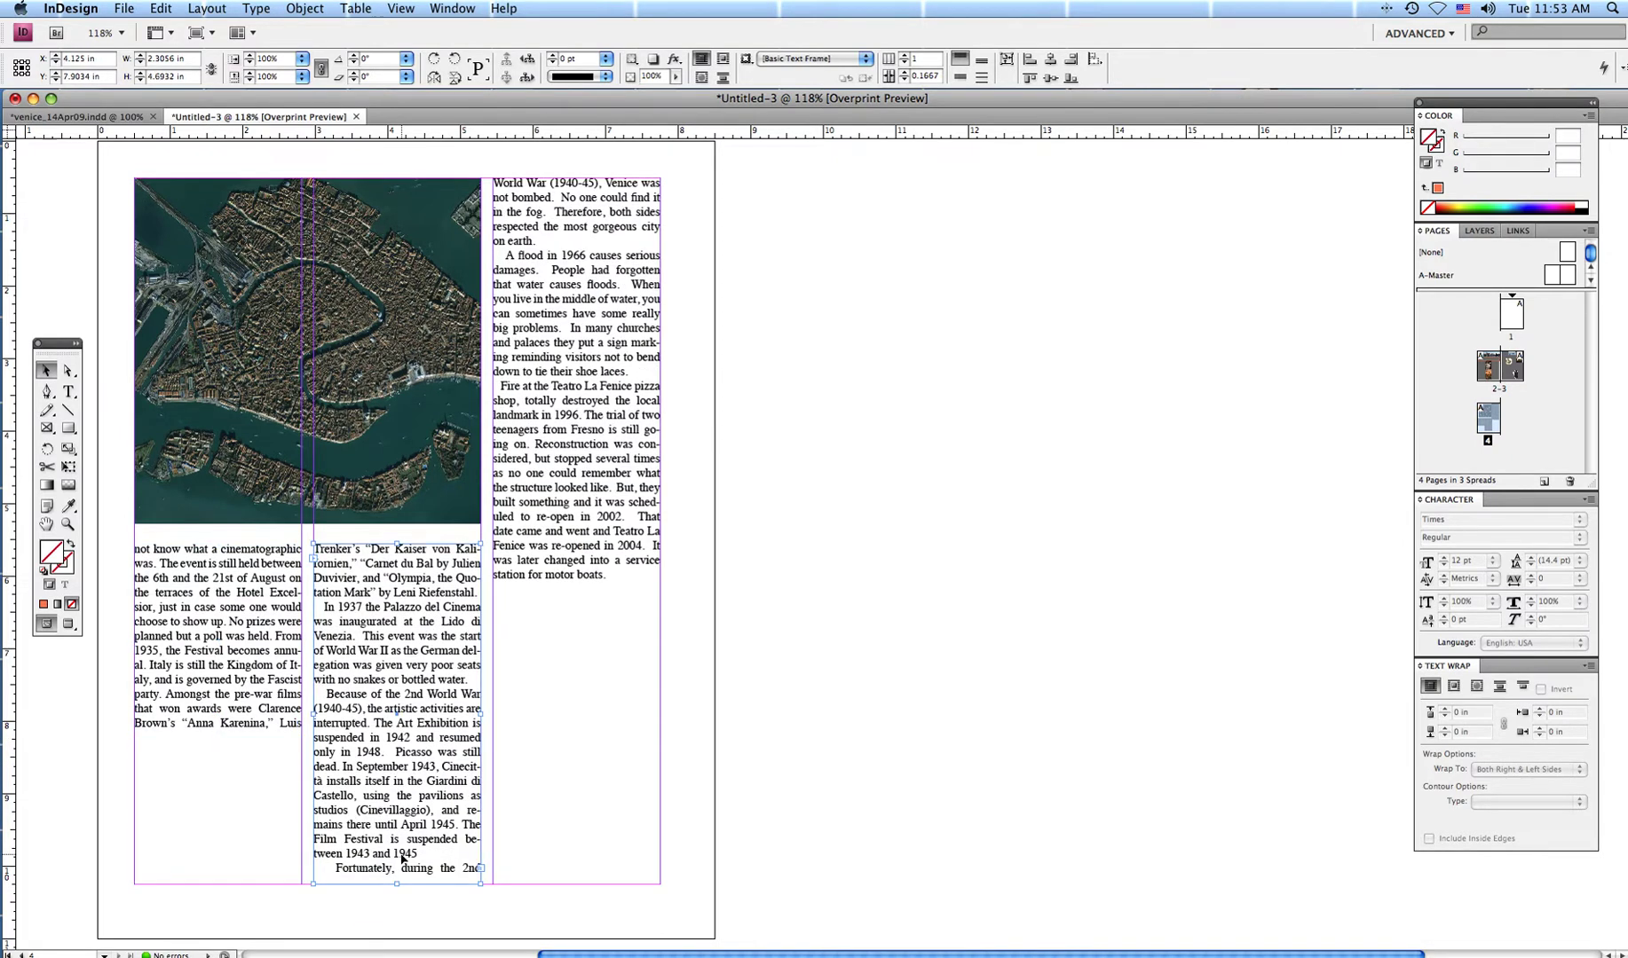
{"action": "left_click_drag", "start_coordinate": [397, 885], "coordinate": [402, 726]}
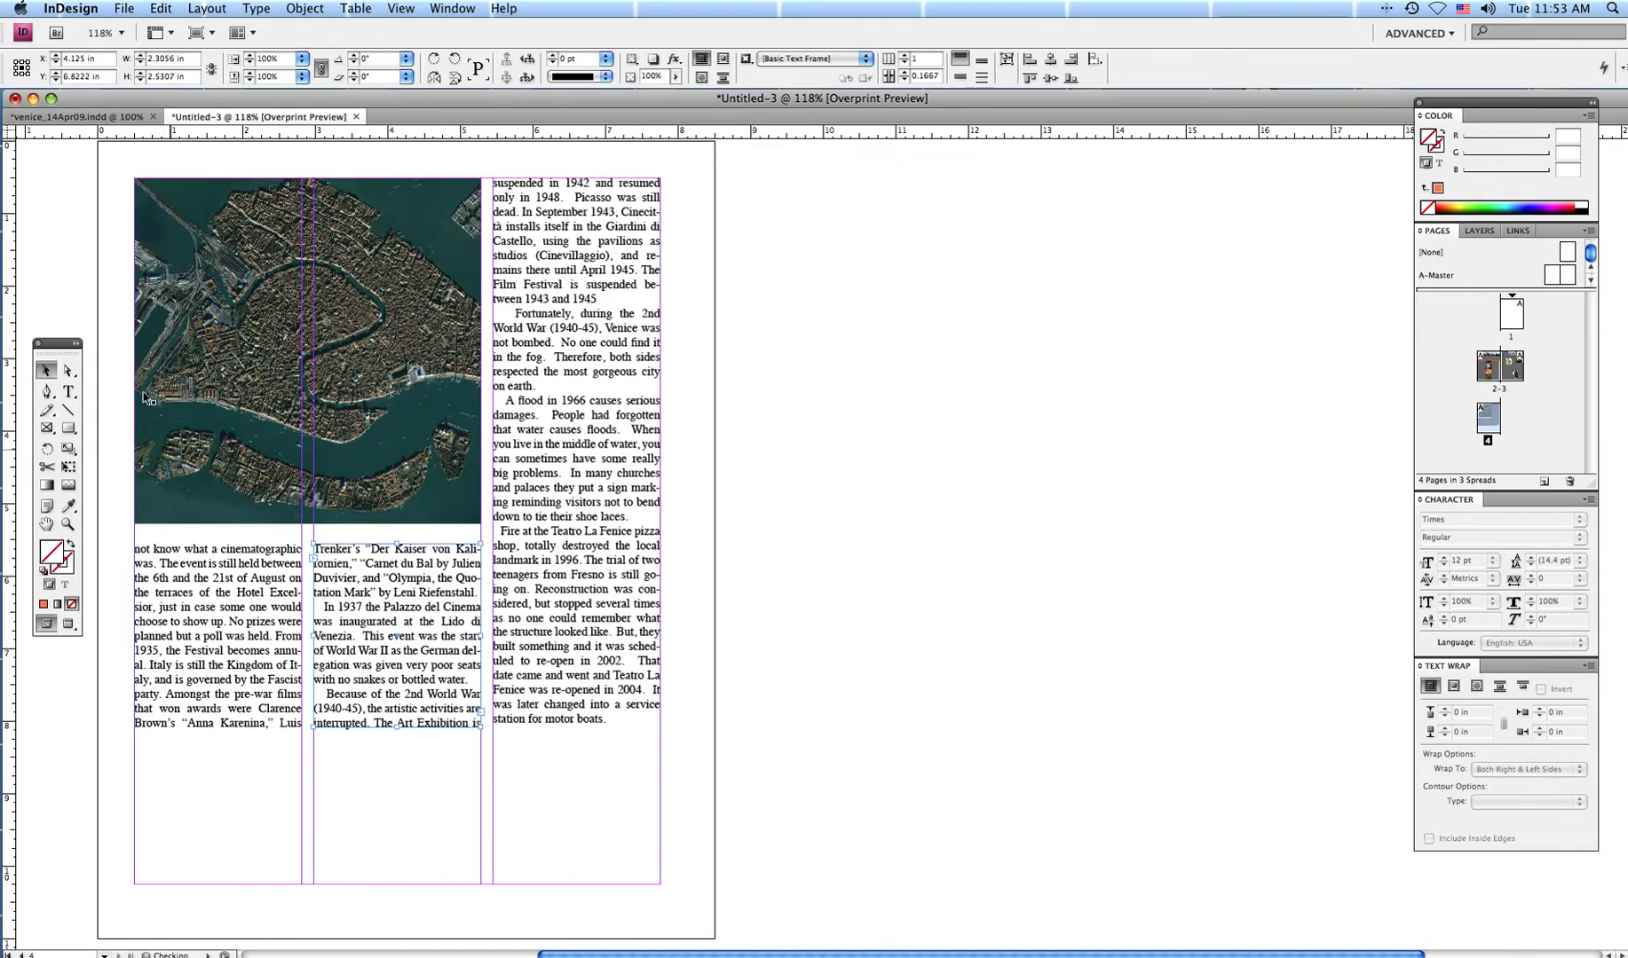
Add a horizontal guide across page 4 near the 7 in mark, and shift the first and second column text frames up about 0.11 in.
{"action": "left_click_drag", "start_coordinate": [62, 132], "coordinate": [36, 669]}
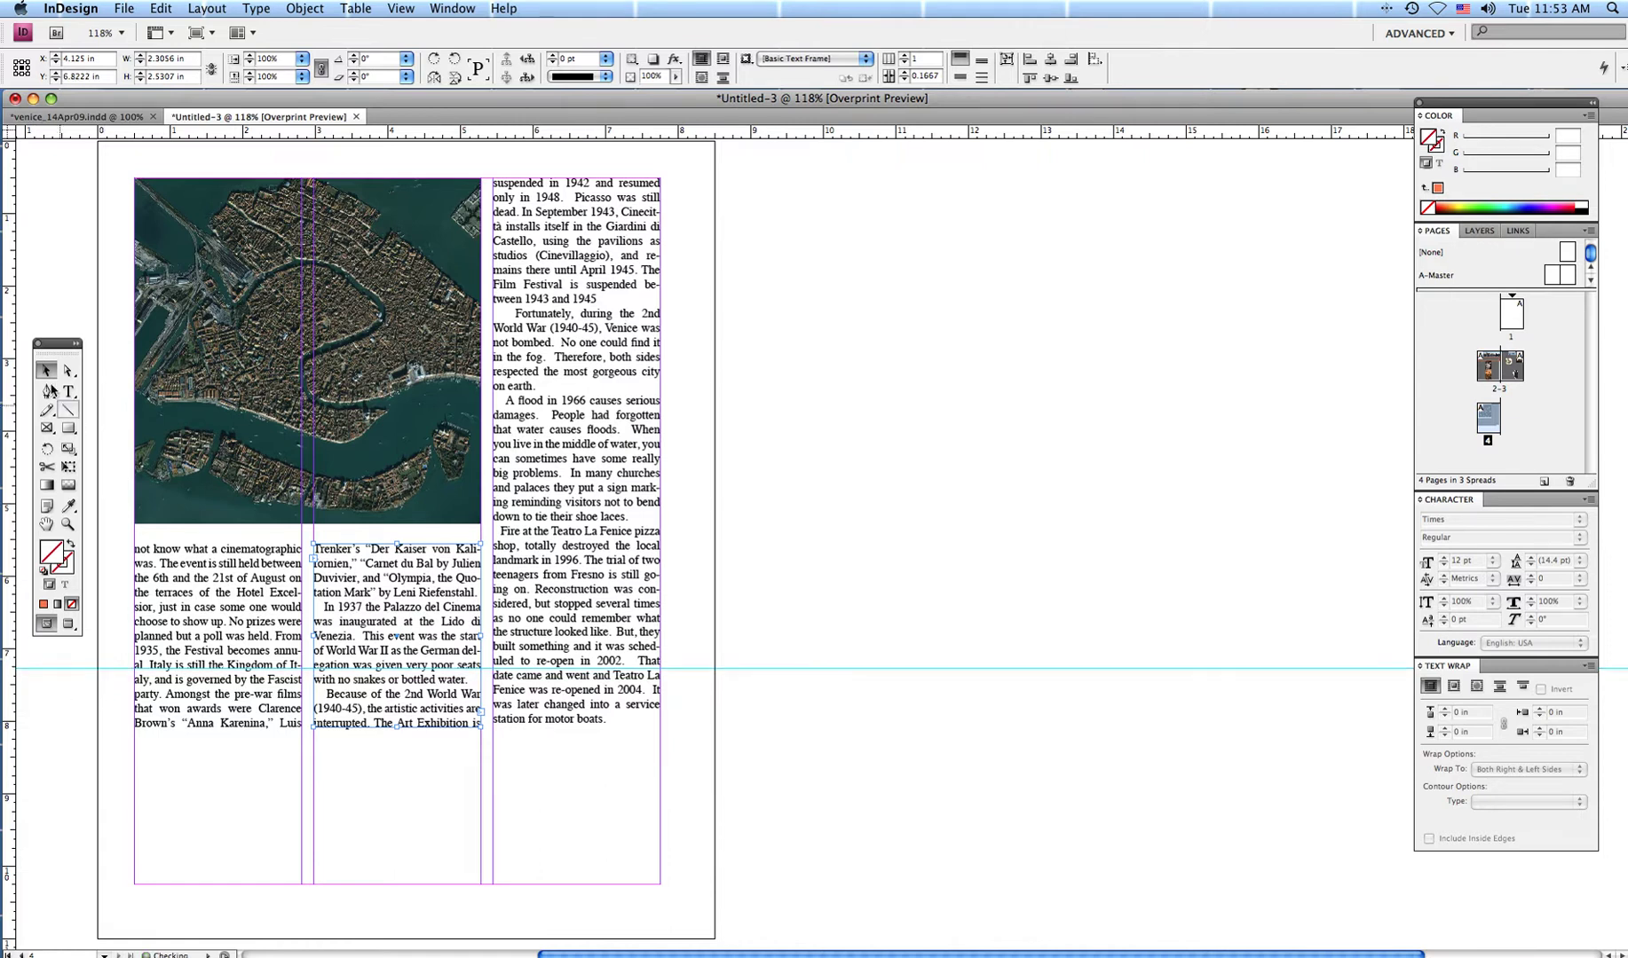
{"action": "left_click", "coordinate": [209, 591]}
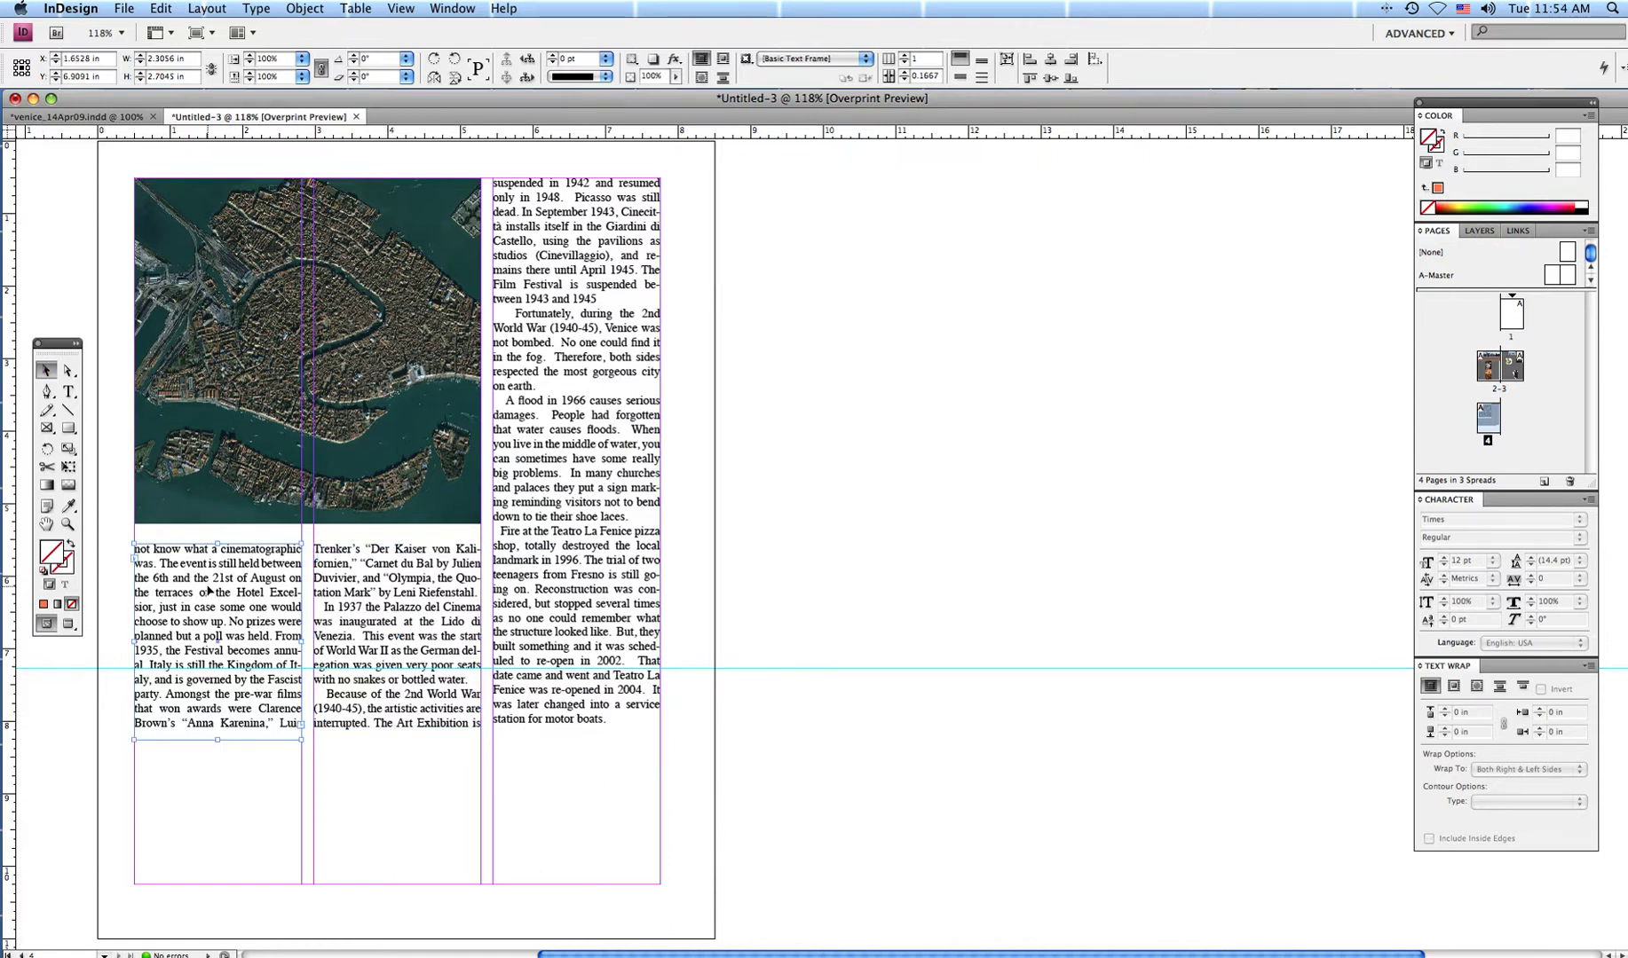
{"action": "left_click_drag", "start_coordinate": [194, 557], "coordinate": [188, 549]}
{"action": "left_click_drag", "start_coordinate": [364, 629], "coordinate": [364, 620]}
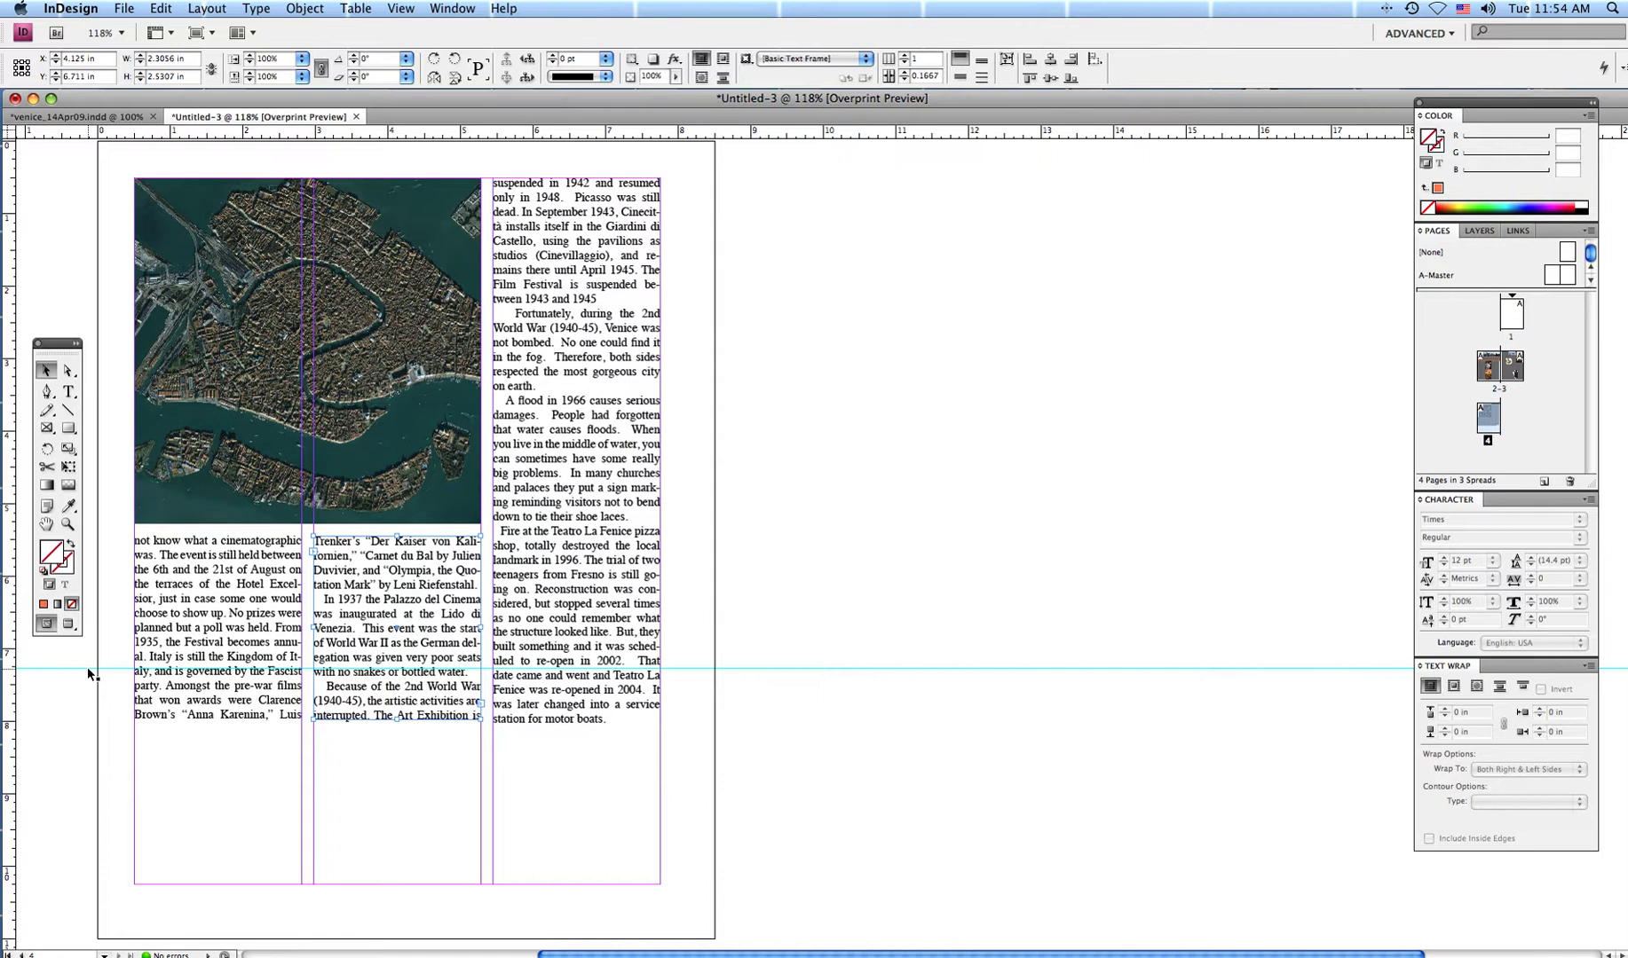
{"action": "left_click_drag", "start_coordinate": [88, 670], "coordinate": [78, 646]}
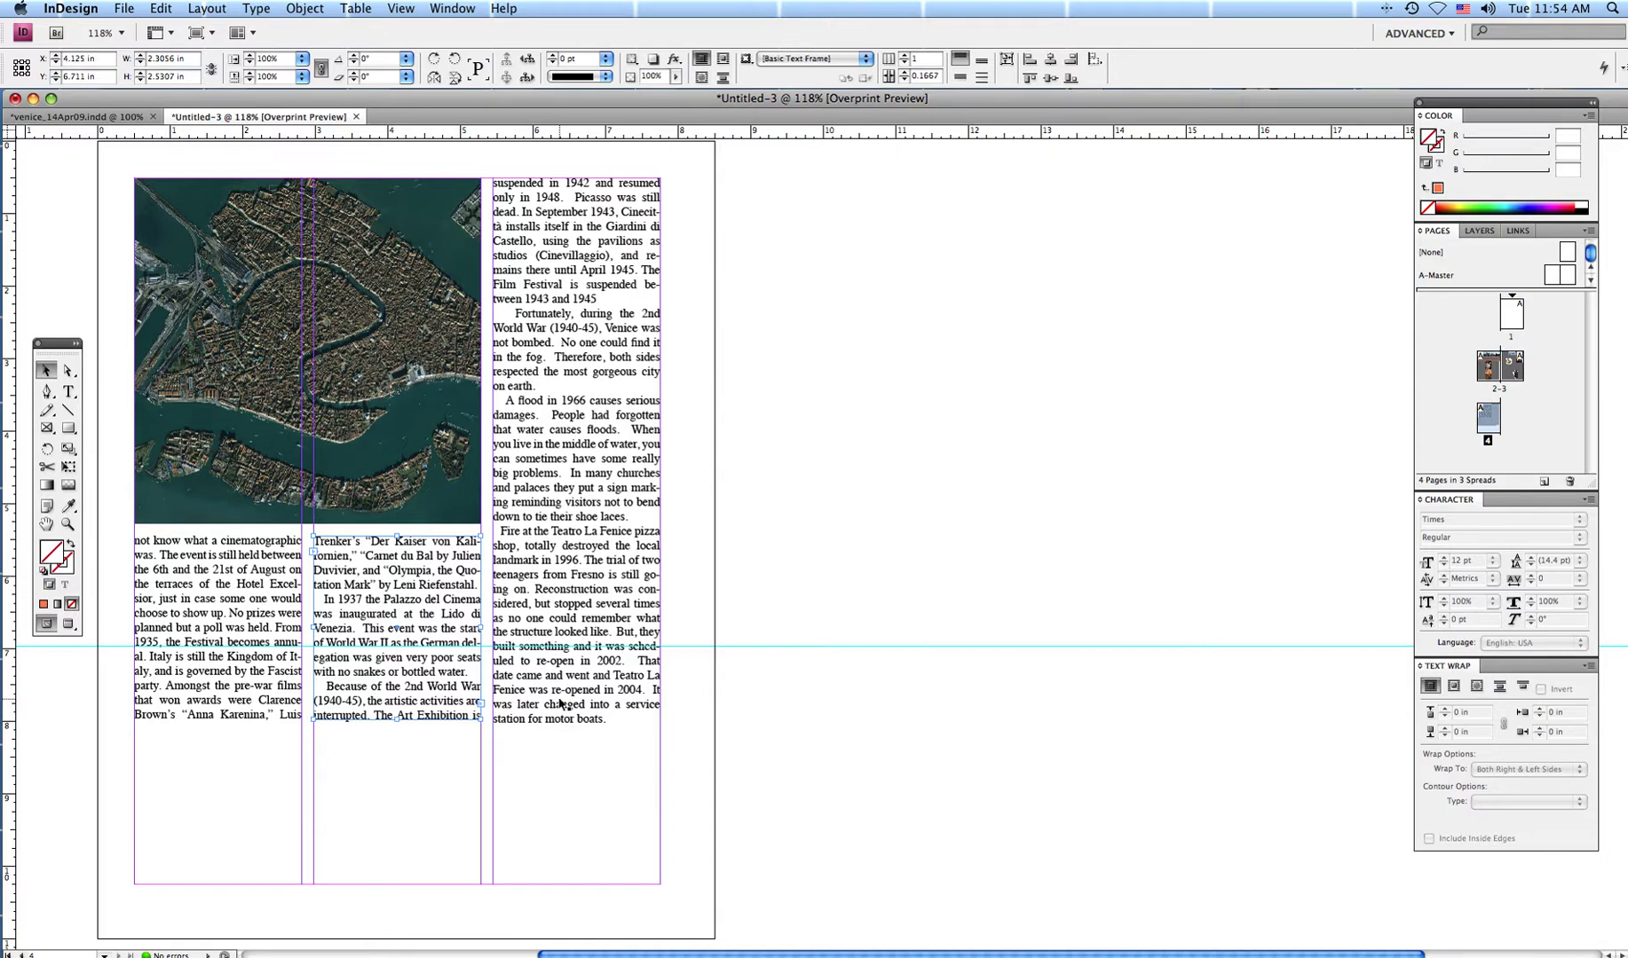
Nudge the third column's text frame upward and trim its top edge back to the margin, making it about 9.68 in high.
{"action": "left_click", "coordinate": [558, 687]}
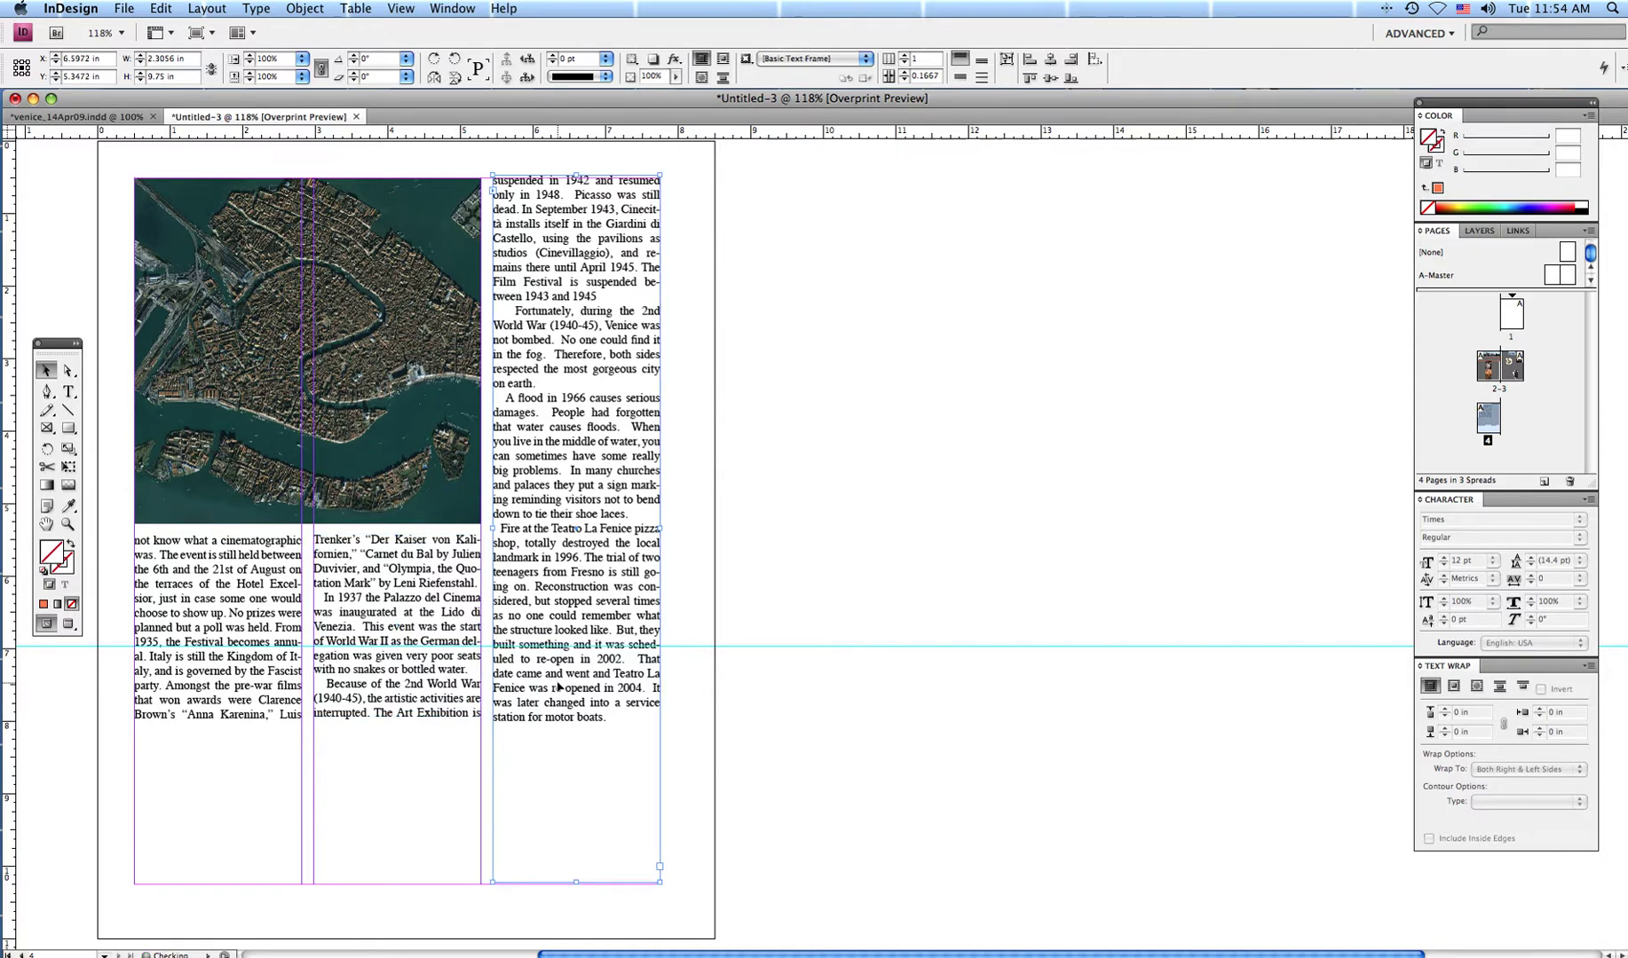
{"action": "key", "text": "Up"}
{"action": "key", "text": "Up"}
{"action": "key", "text": "Up"}
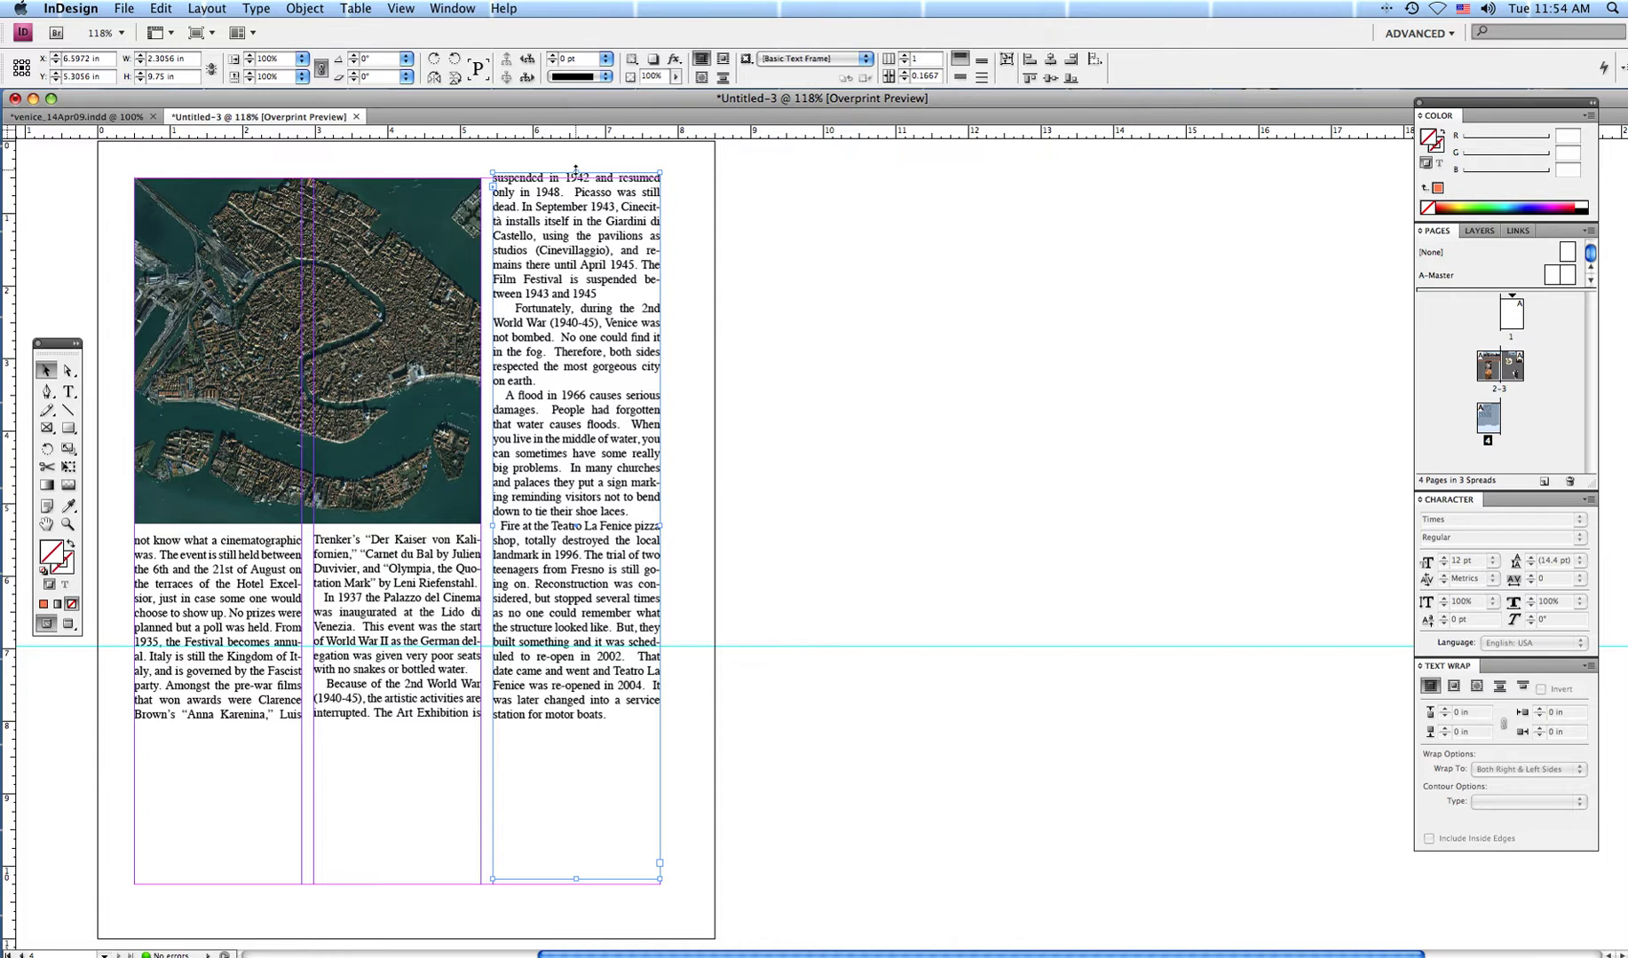
{"action": "left_click_drag", "start_coordinate": [575, 169], "coordinate": [576, 175]}
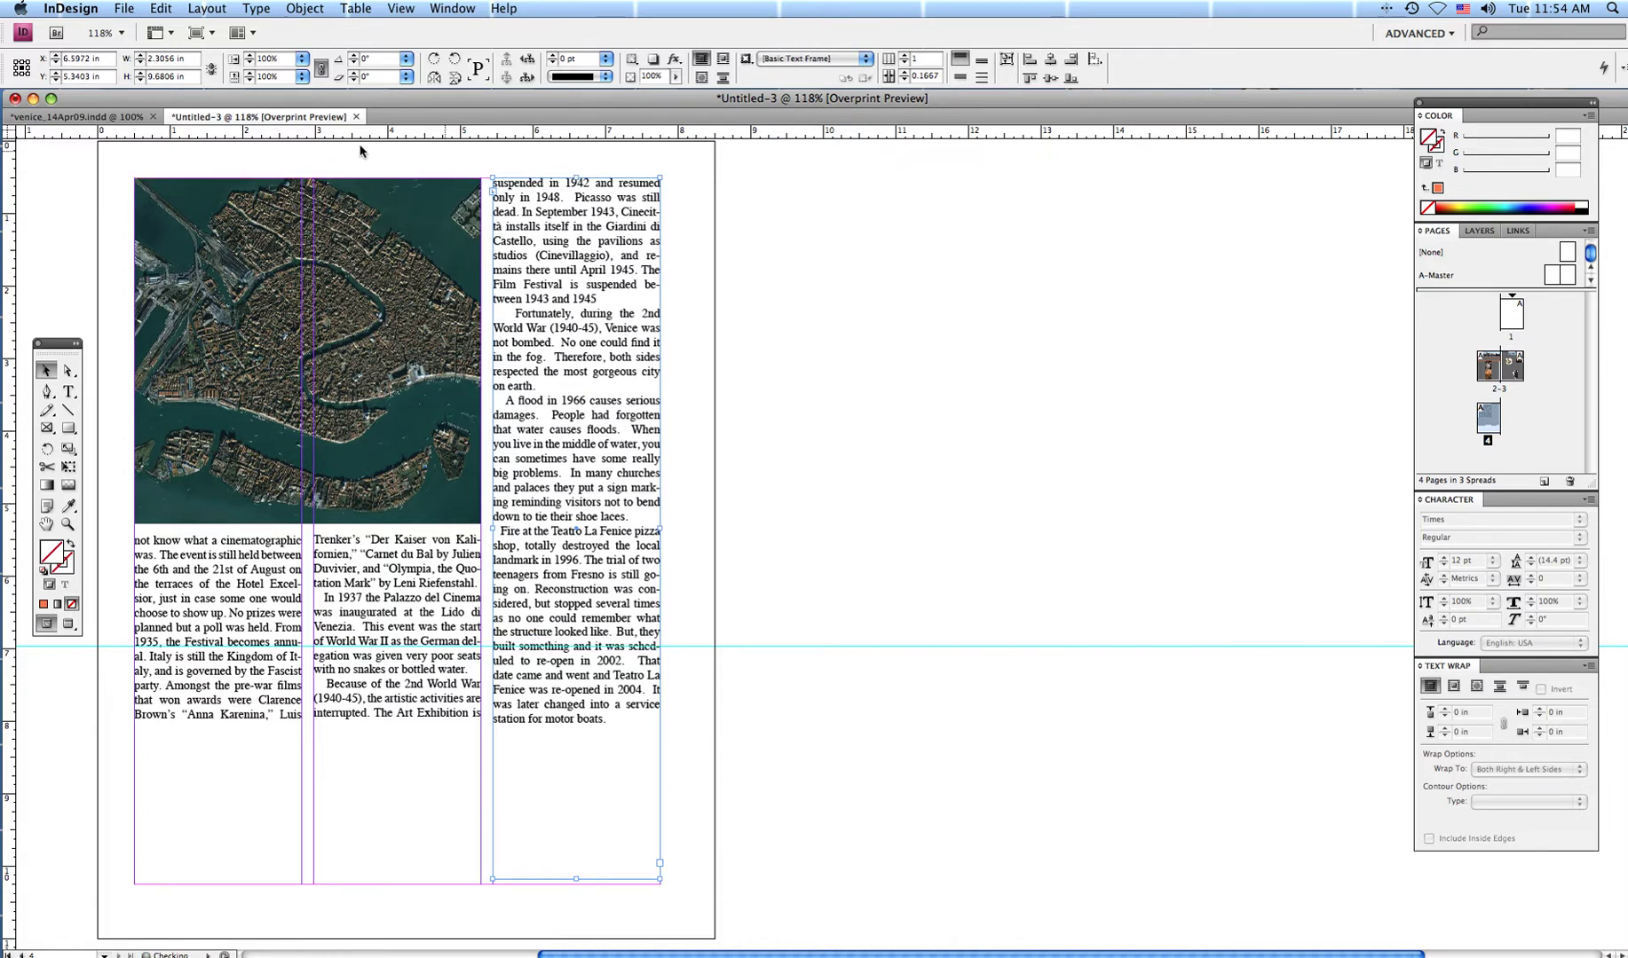
Check in venice_14Apr09.indd how page 4's text columns end above the lower pictures, and return to Untitled-3.
{"action": "left_click", "coordinate": [75, 116]}
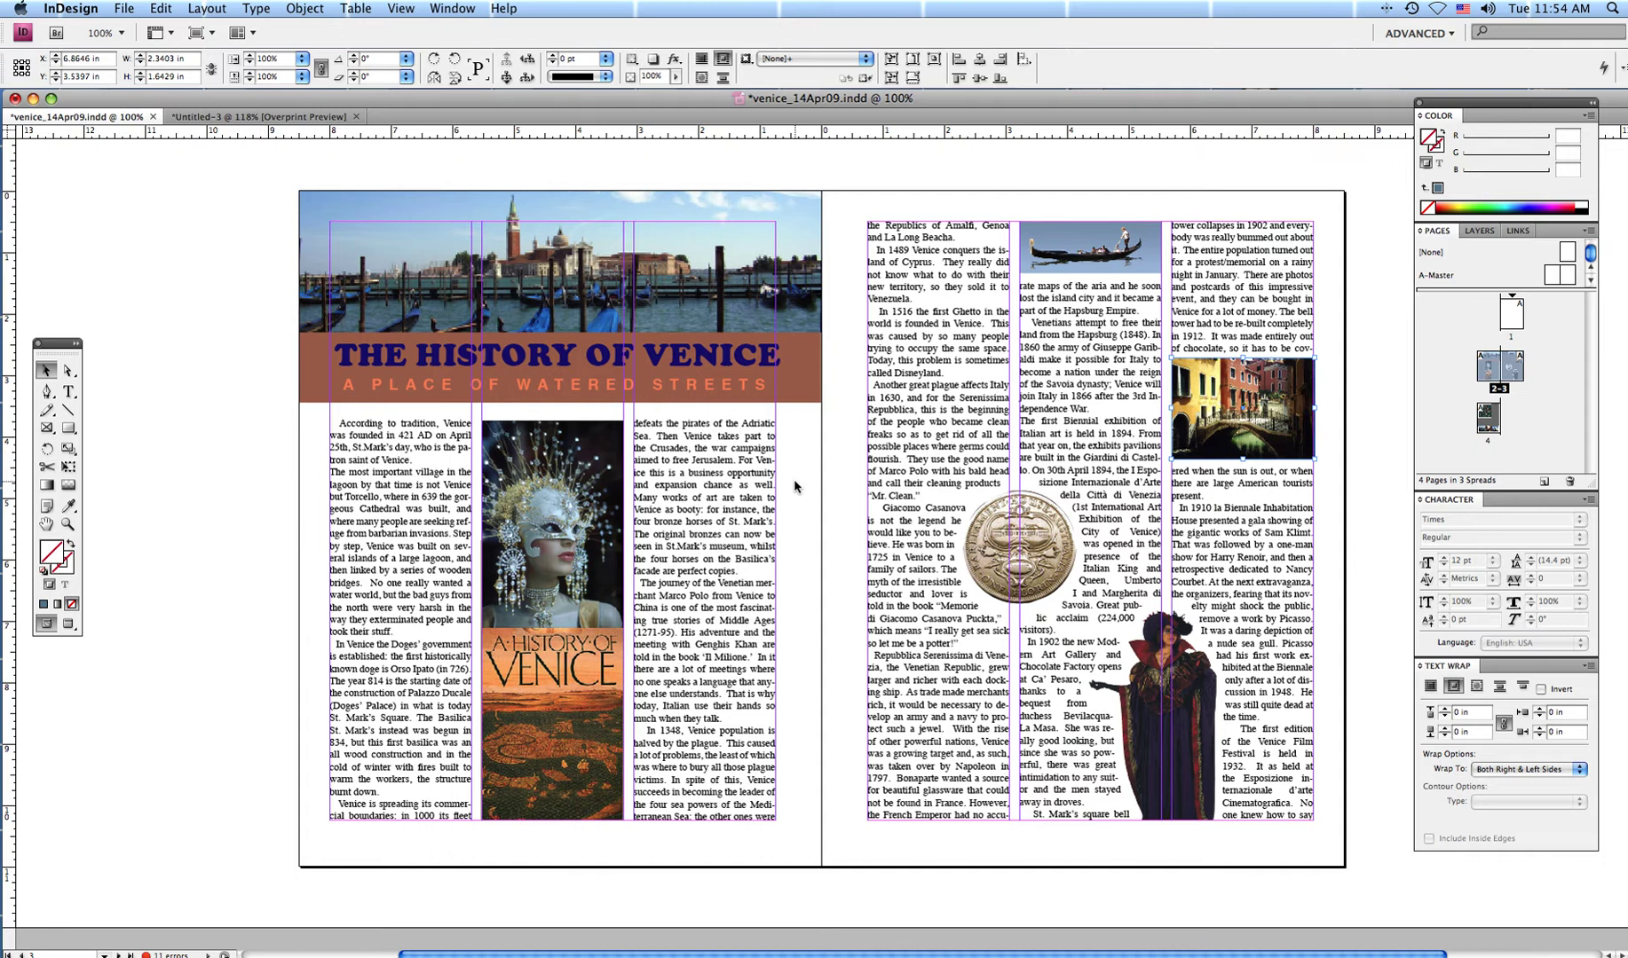
{"action": "scroll", "coordinate": [795, 486], "scroll_direction": "down", "scroll_amount": 10}
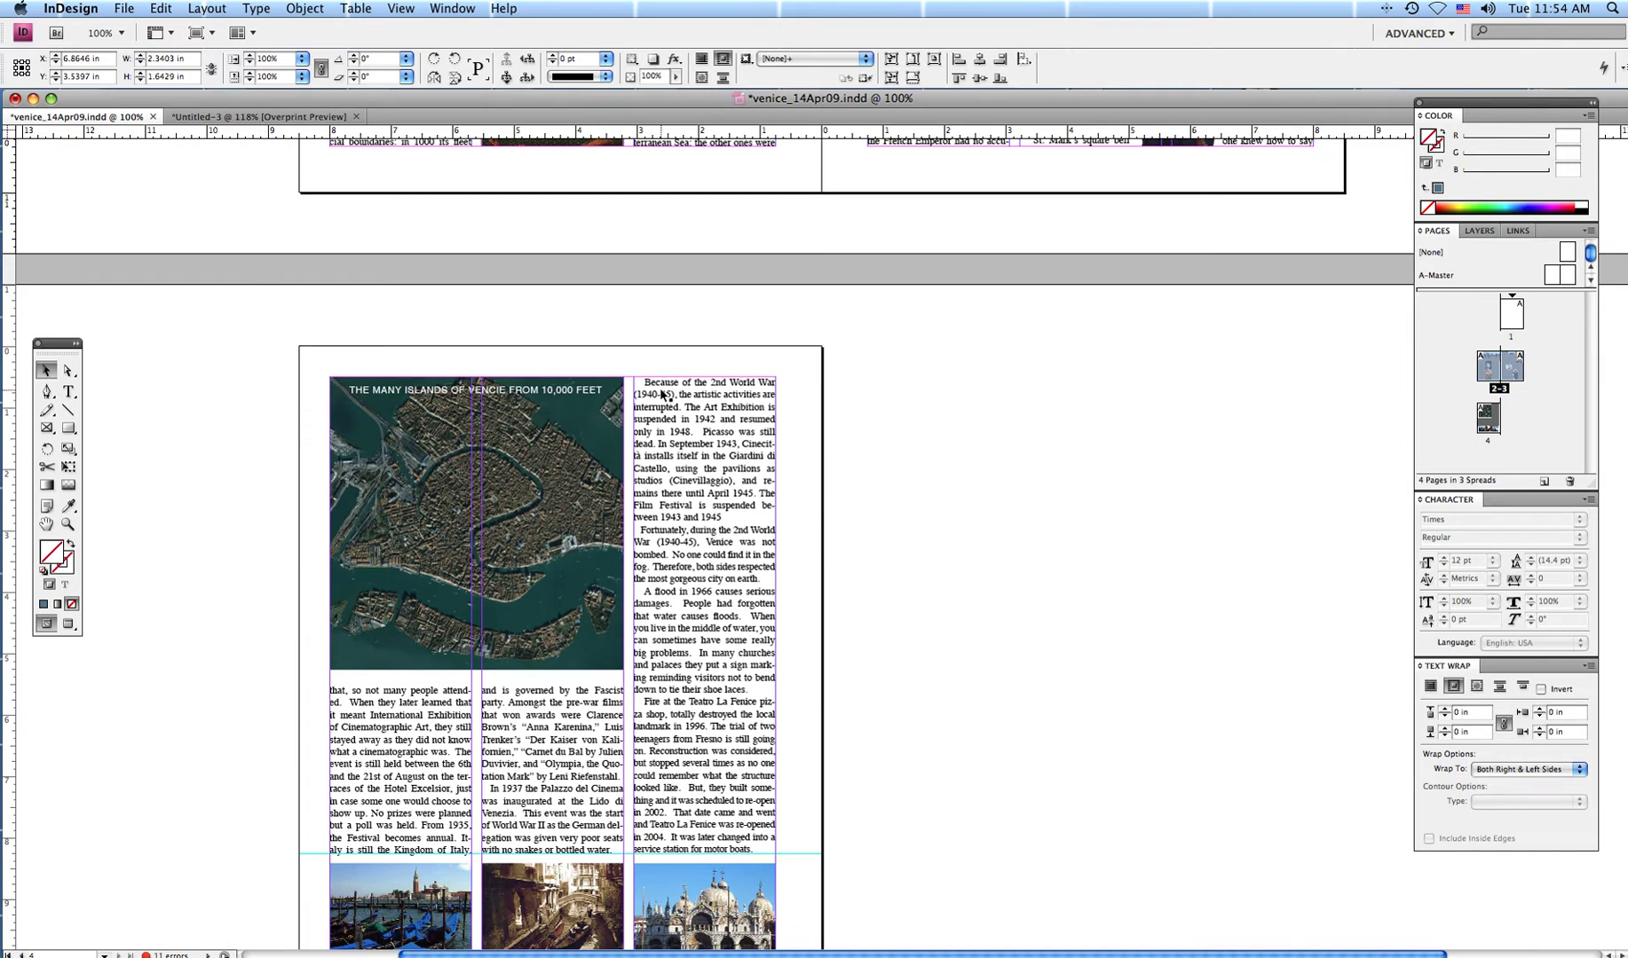
{"action": "scroll", "coordinate": [719, 417], "scroll_direction": "down", "scroll_amount": 3}
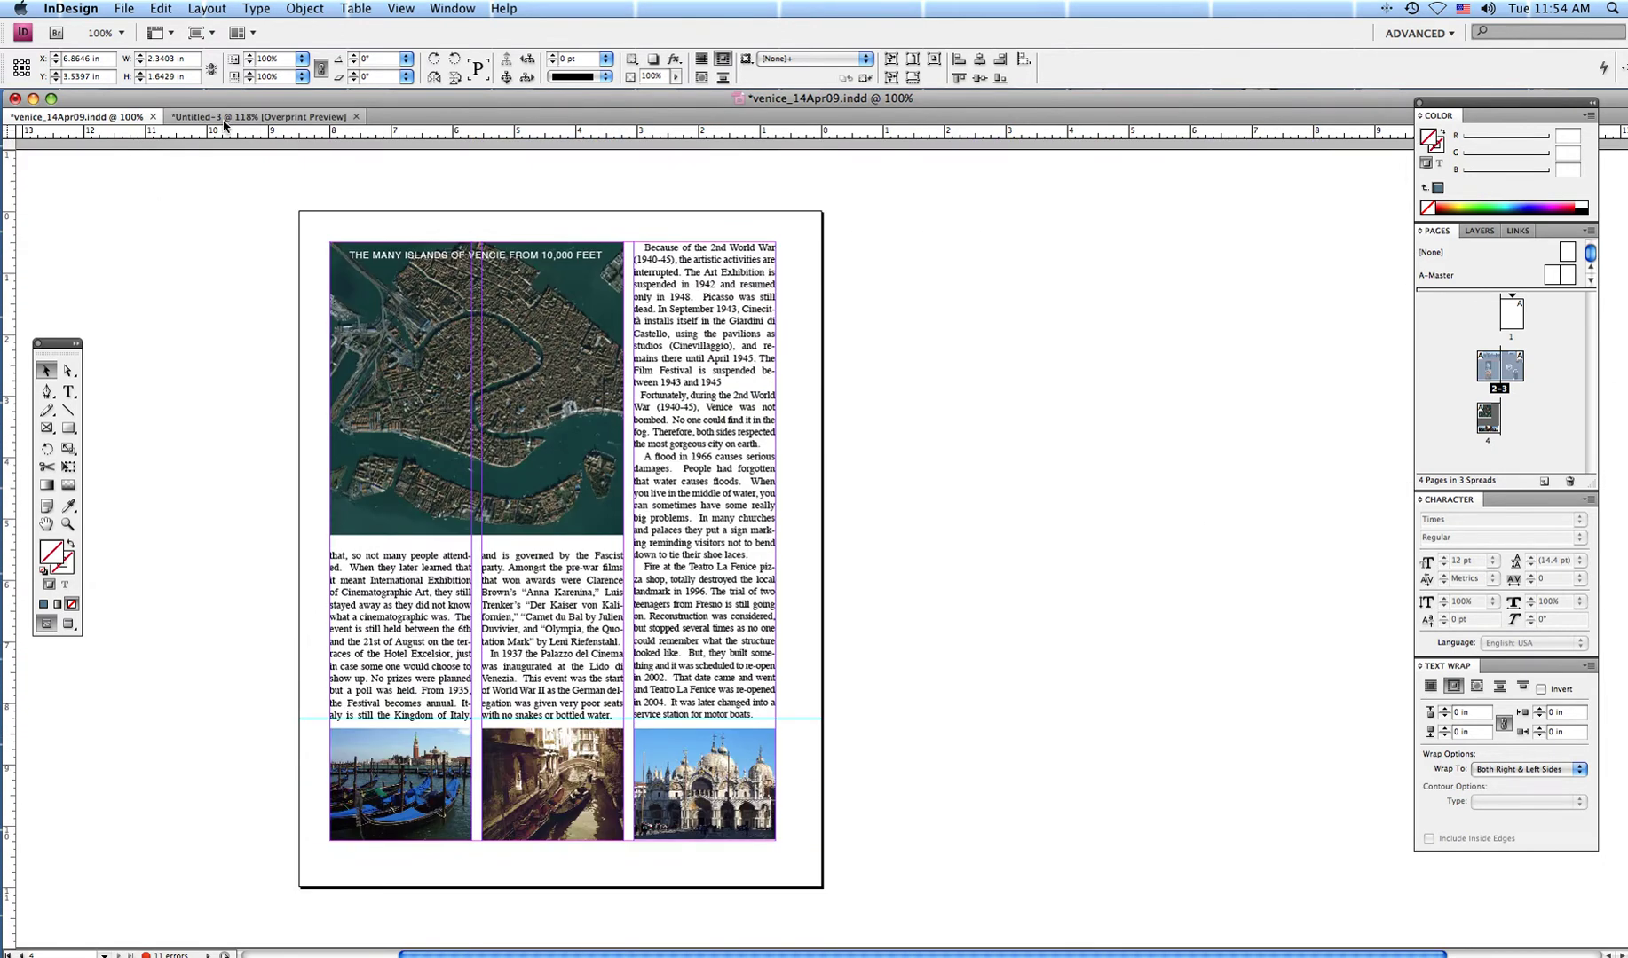
{"action": "left_click", "coordinate": [259, 117]}
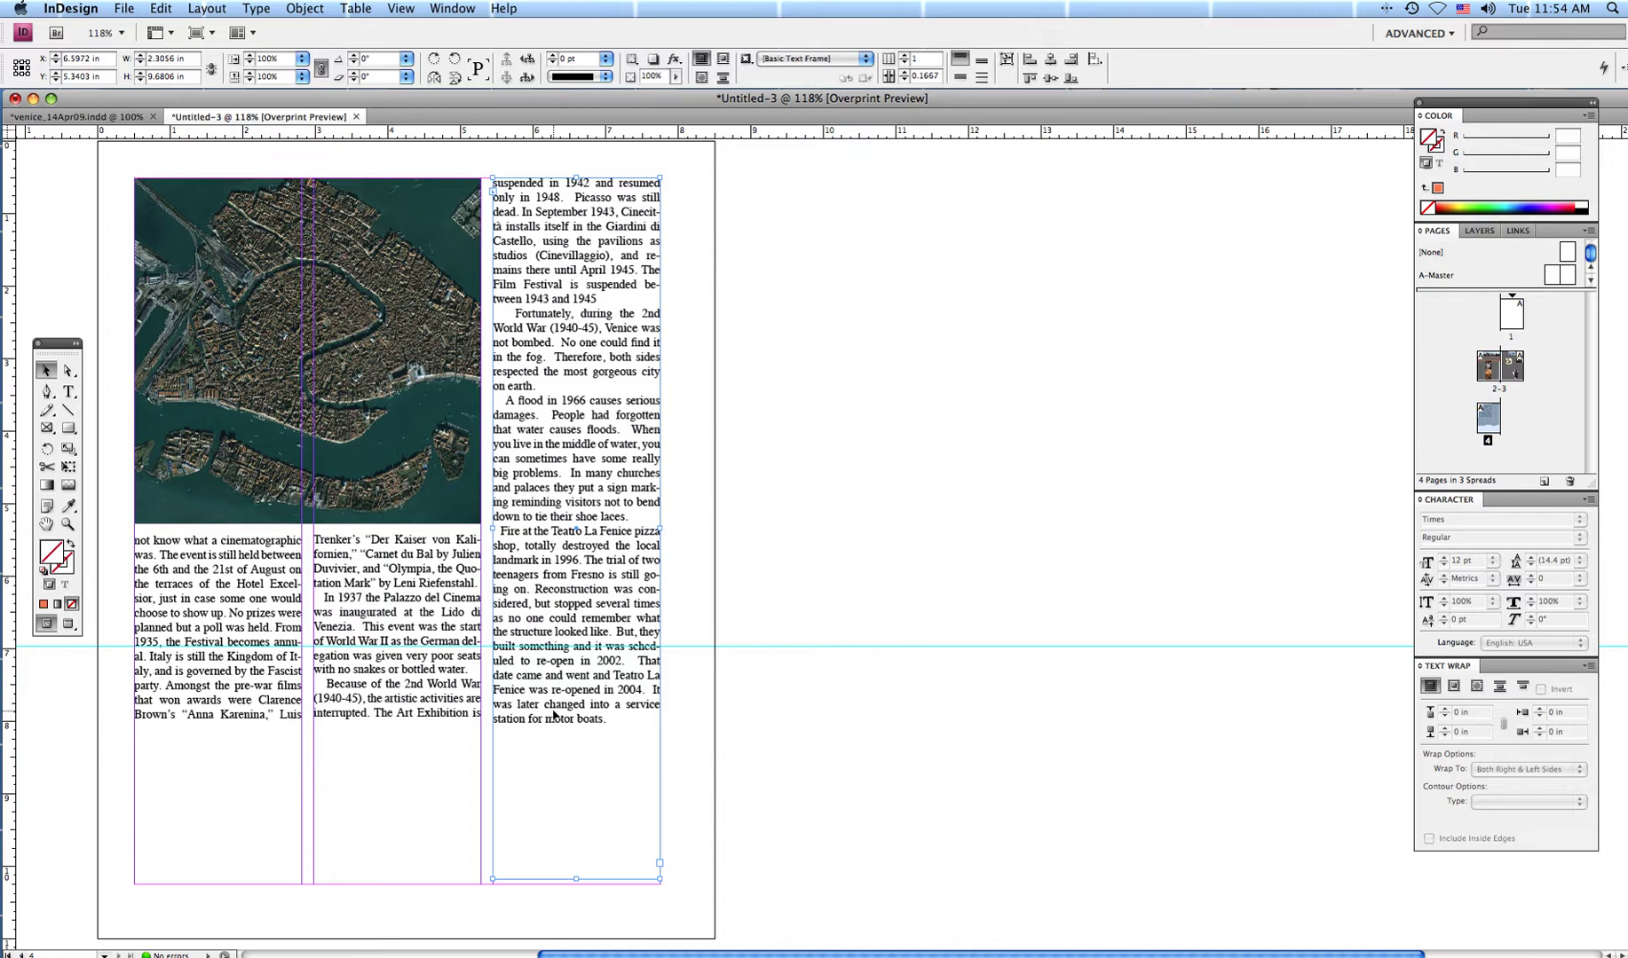
Nudge the third column's text frame further up and trim its top edge to the margin, making it about 9.61 in high.
{"action": "key", "text": "Up"}
{"action": "key", "text": "Up"}
{"action": "key", "text": "Up"}
{"action": "key", "text": "Up"}
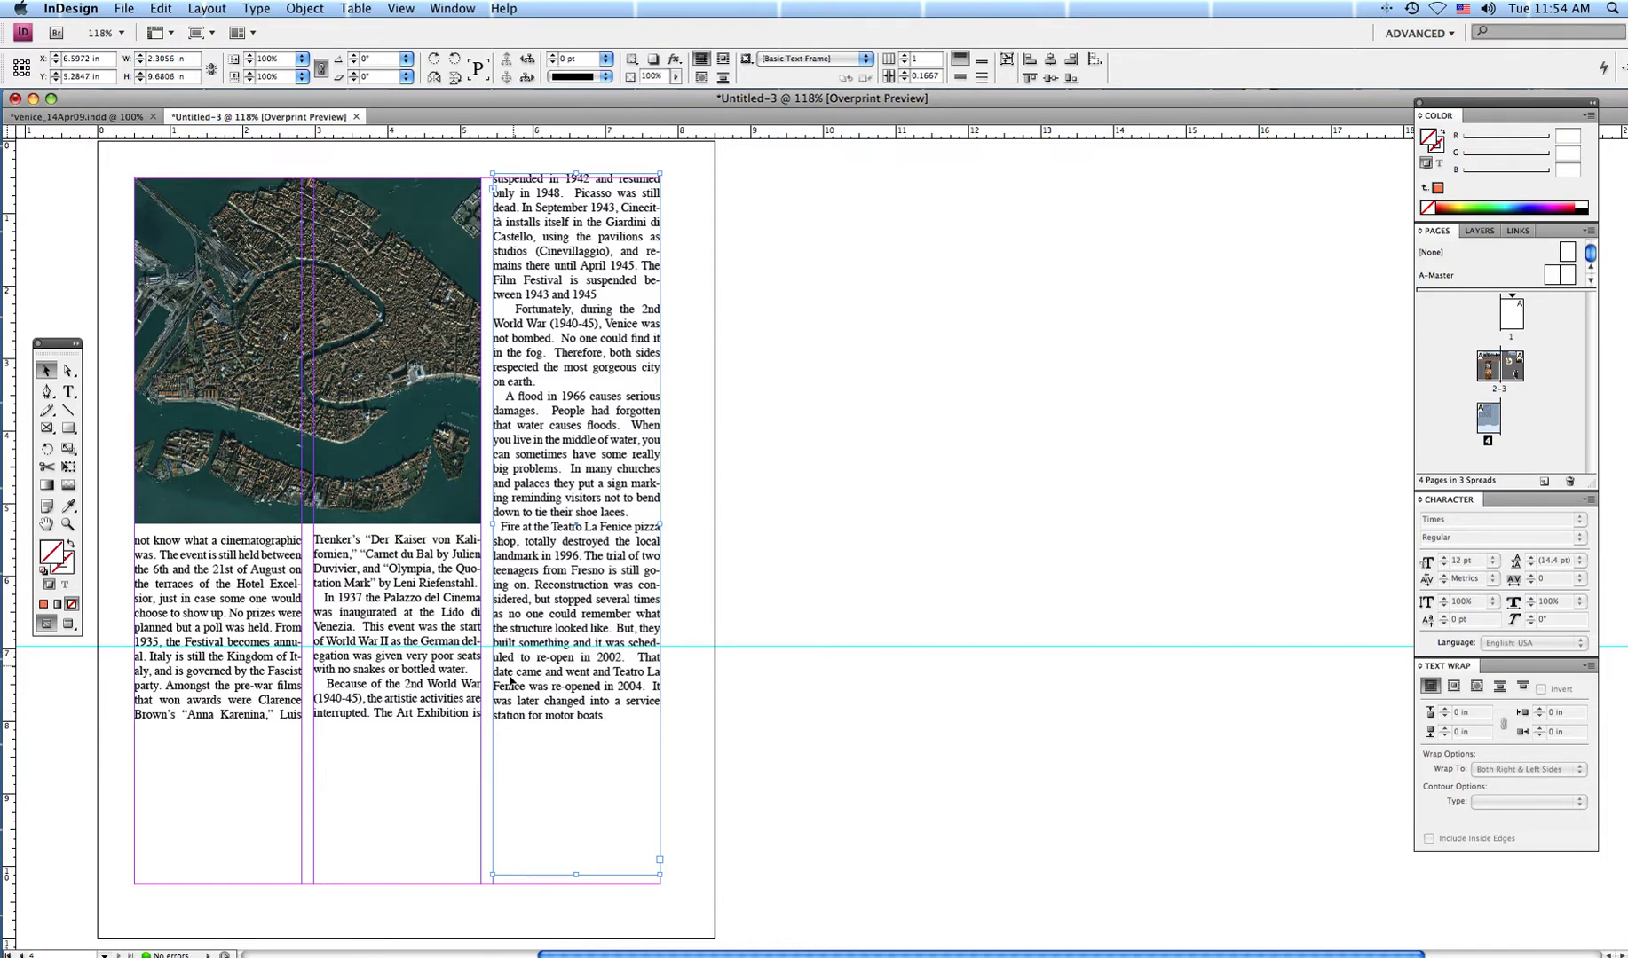
{"action": "key", "text": "Up"}
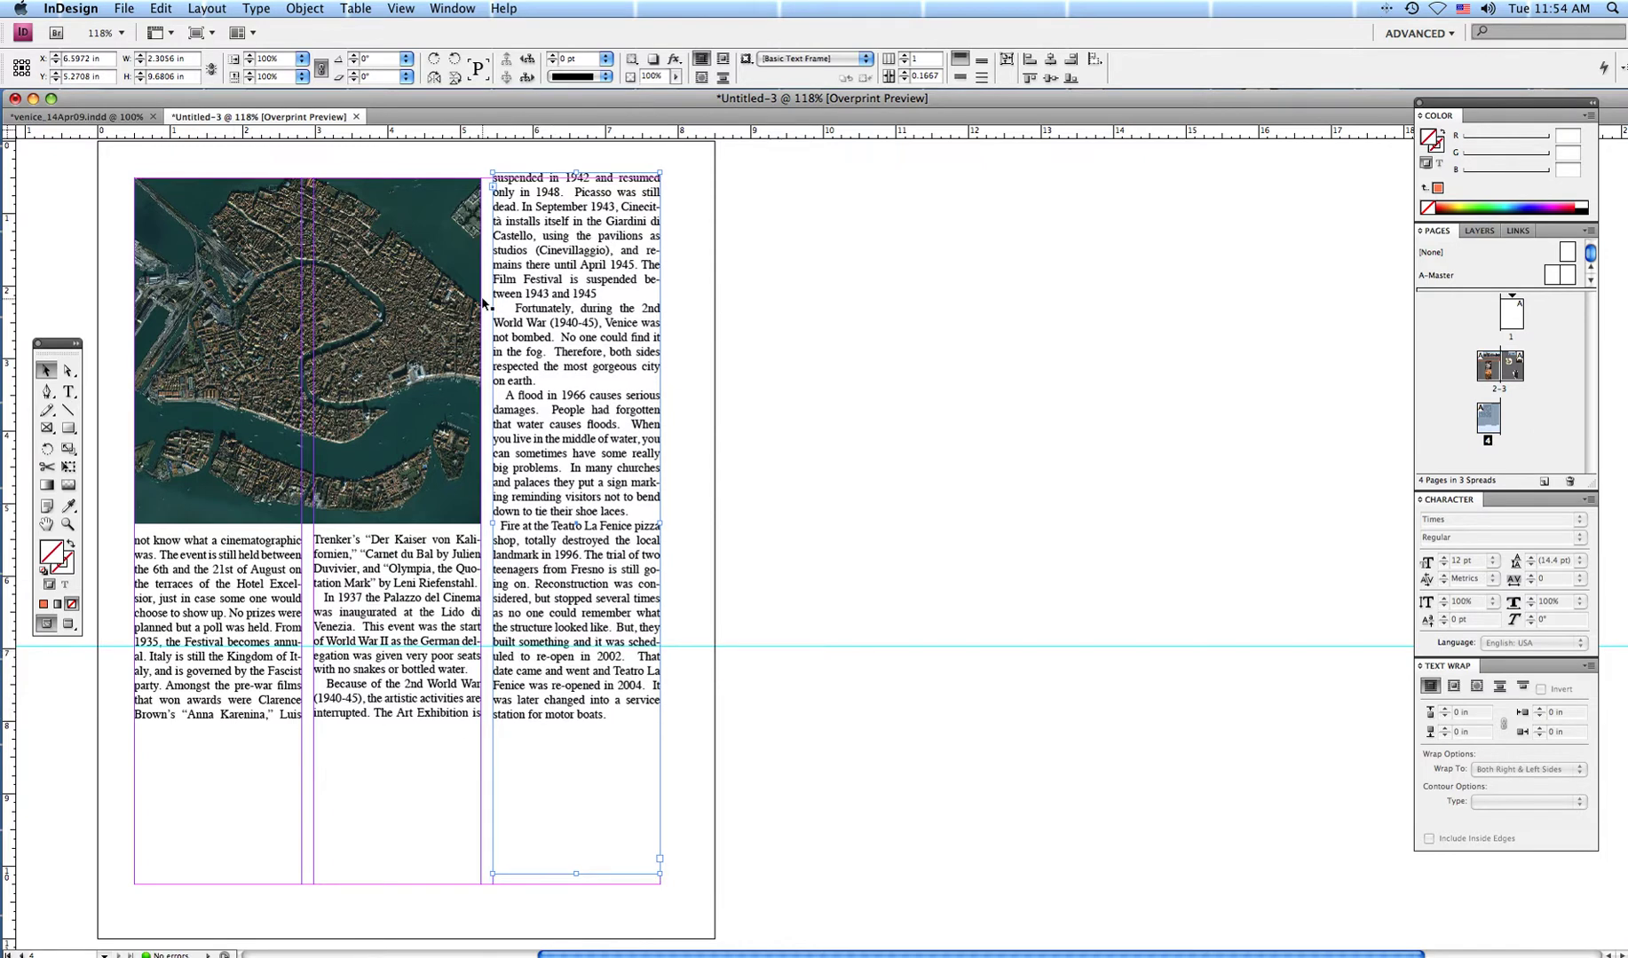
{"action": "left_click_drag", "start_coordinate": [575, 171], "coordinate": [577, 176]}
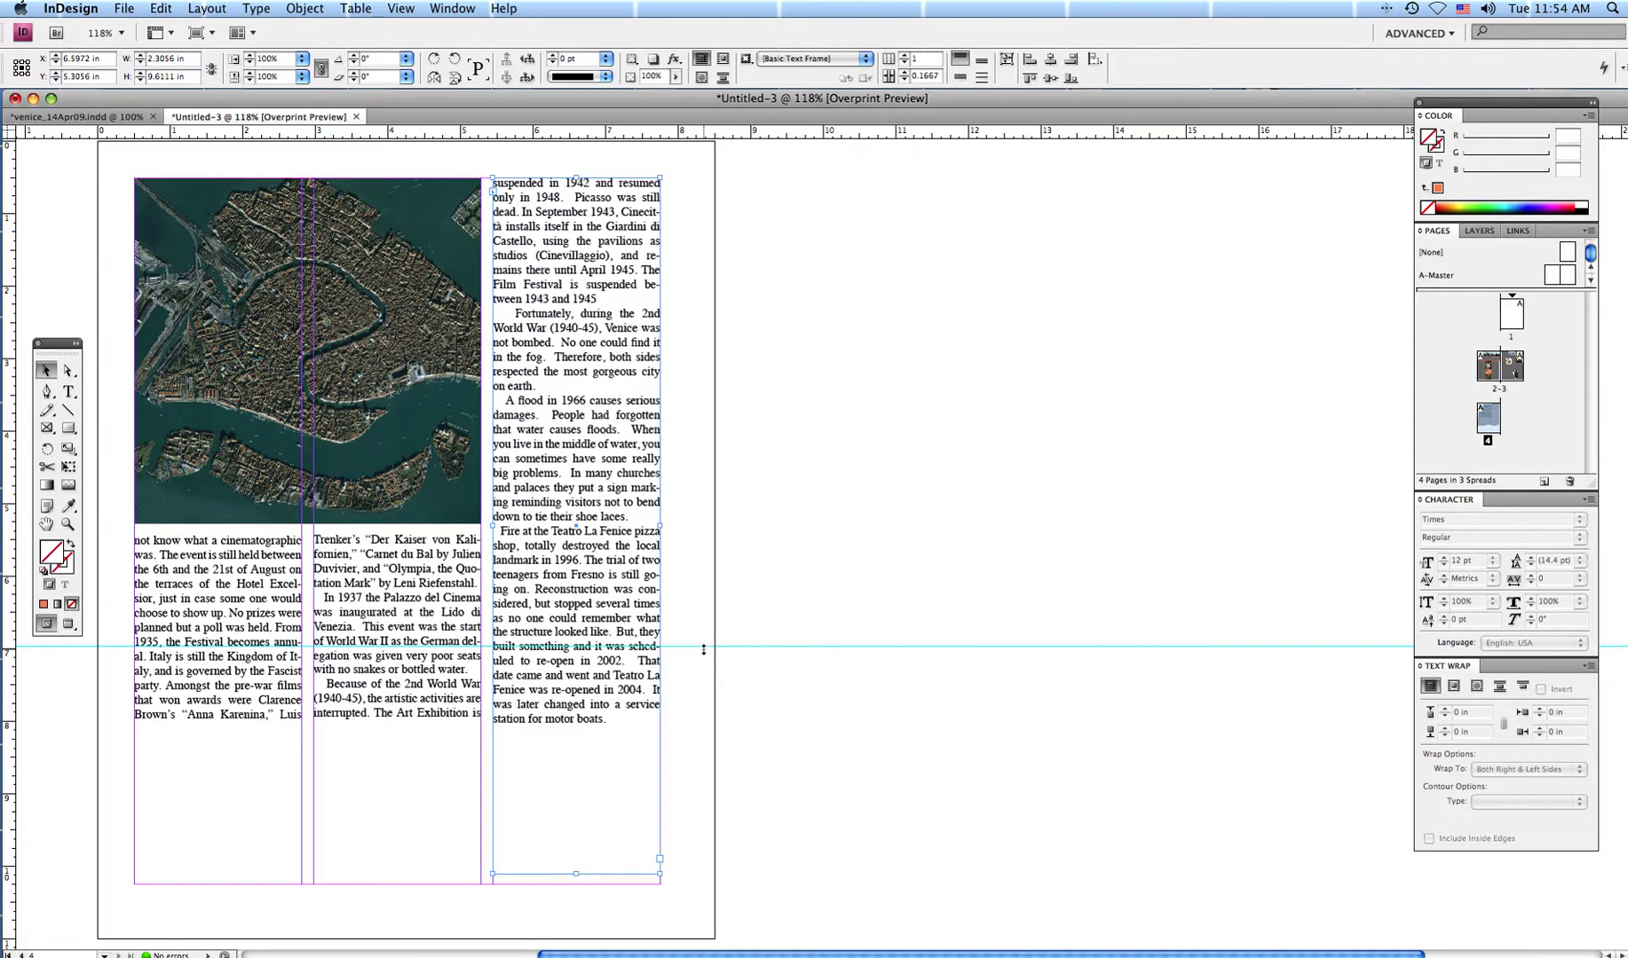
Lower the horizontal guide slightly and nudge the second column's text frame down to a Y position of about 6.77 in.
{"action": "left_click_drag", "start_coordinate": [703, 650], "coordinate": [703, 651]}
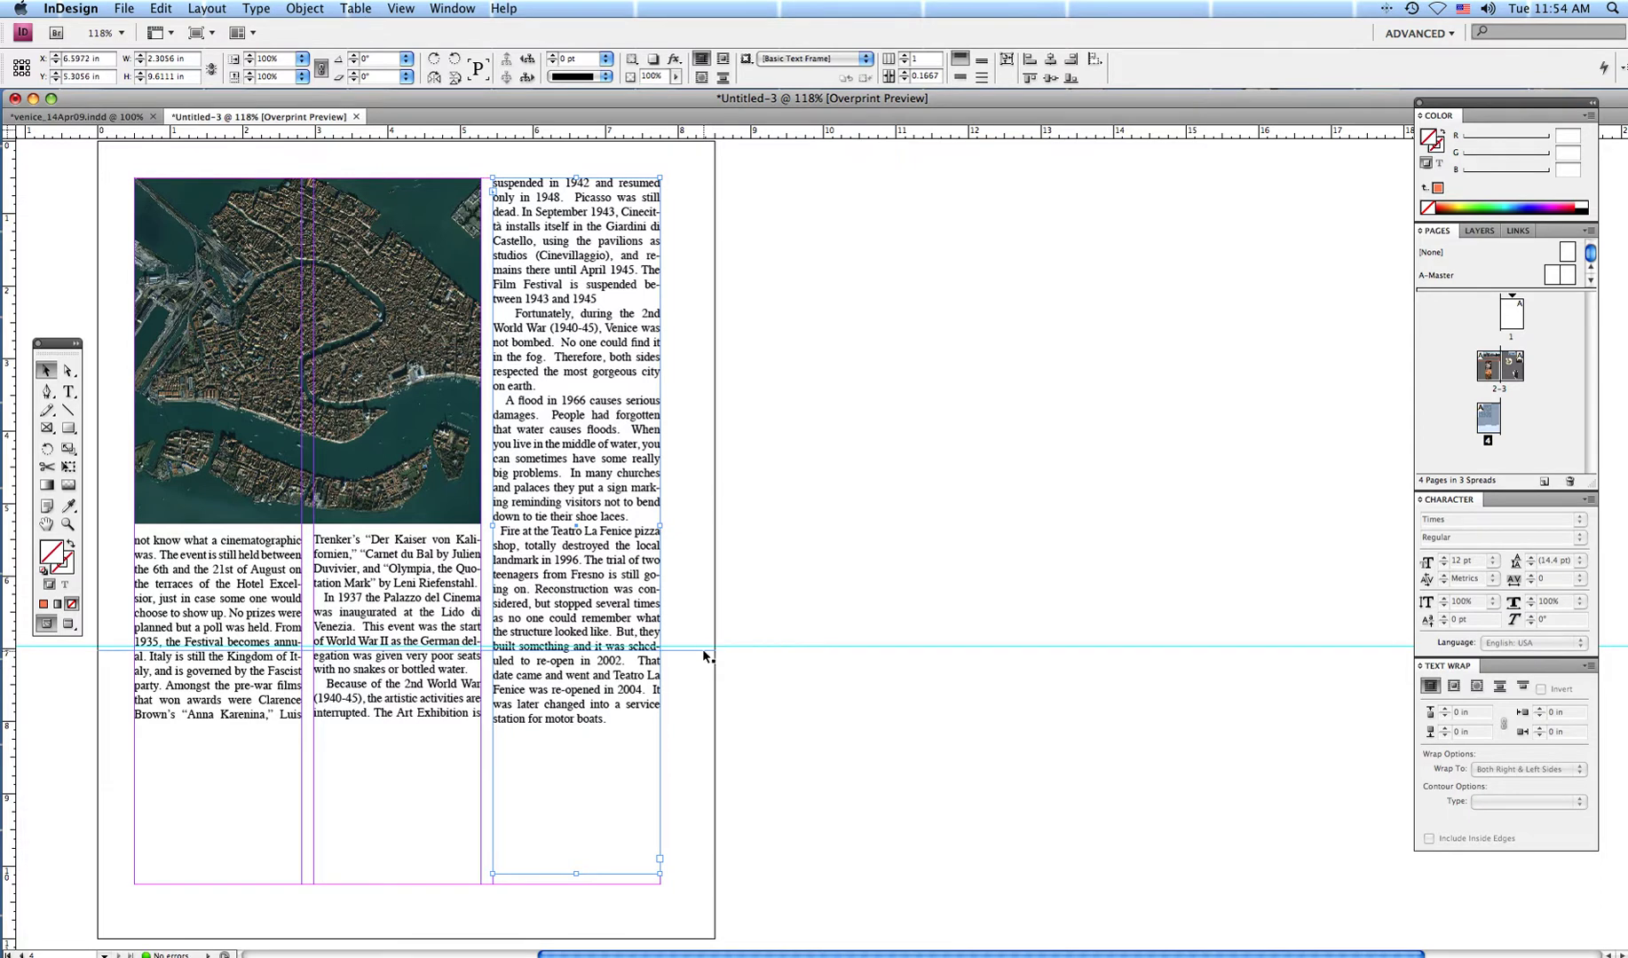
{"action": "left_click", "coordinate": [372, 629]}
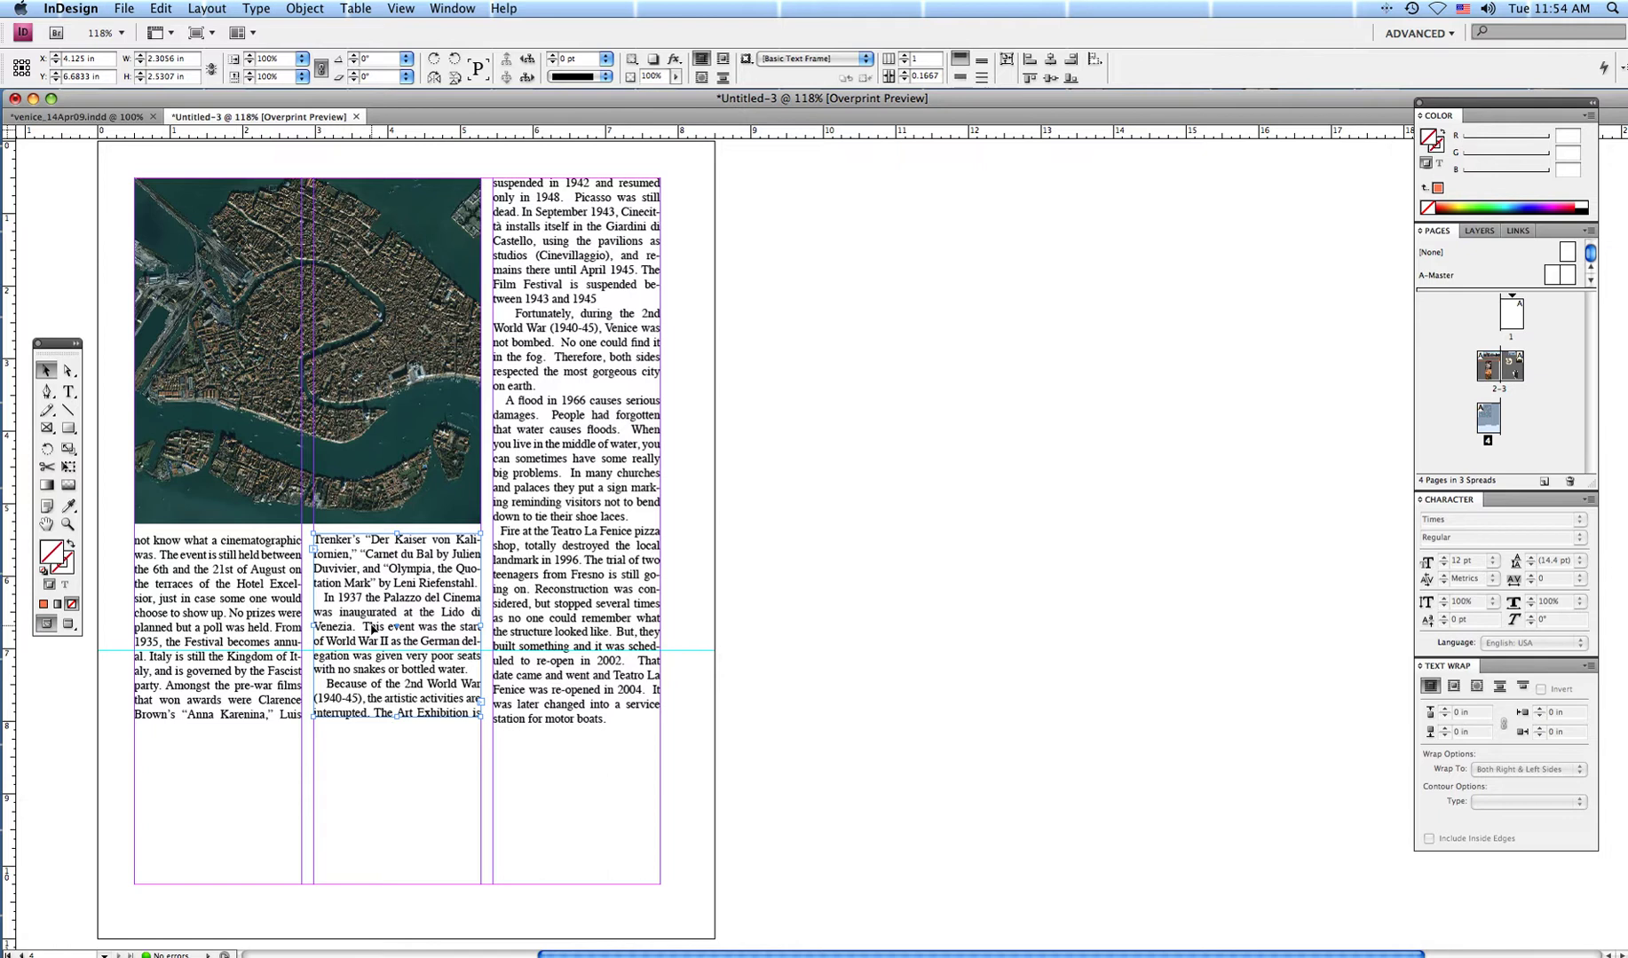
{"action": "left_click_drag", "start_coordinate": [428, 715], "coordinate": [428, 719]}
{"action": "key", "text": "Down"}
{"action": "key", "text": "Down"}
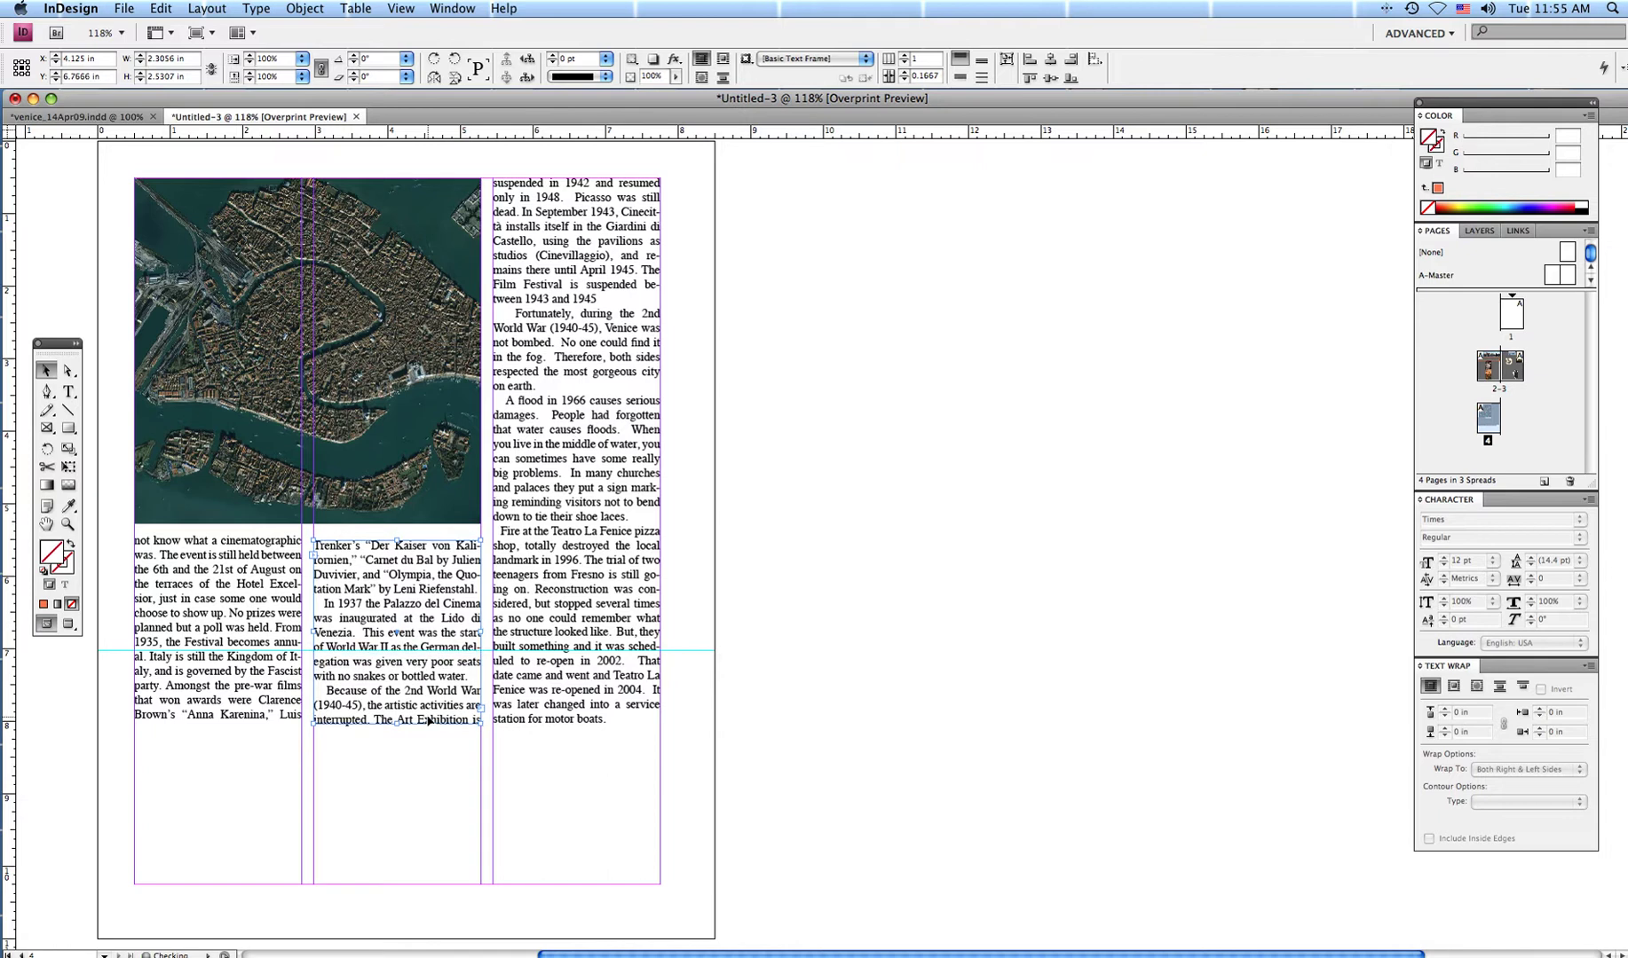
Nudge the first column's text frame down to a Y position of about 6.84 in, level with the neighbouring text, and deselect it.
{"action": "left_click", "coordinate": [246, 603]}
{"action": "key", "text": "Down"}
{"action": "key", "text": "Down"}
{"action": "key", "text": "Down"}
{"action": "key", "text": "Down"}
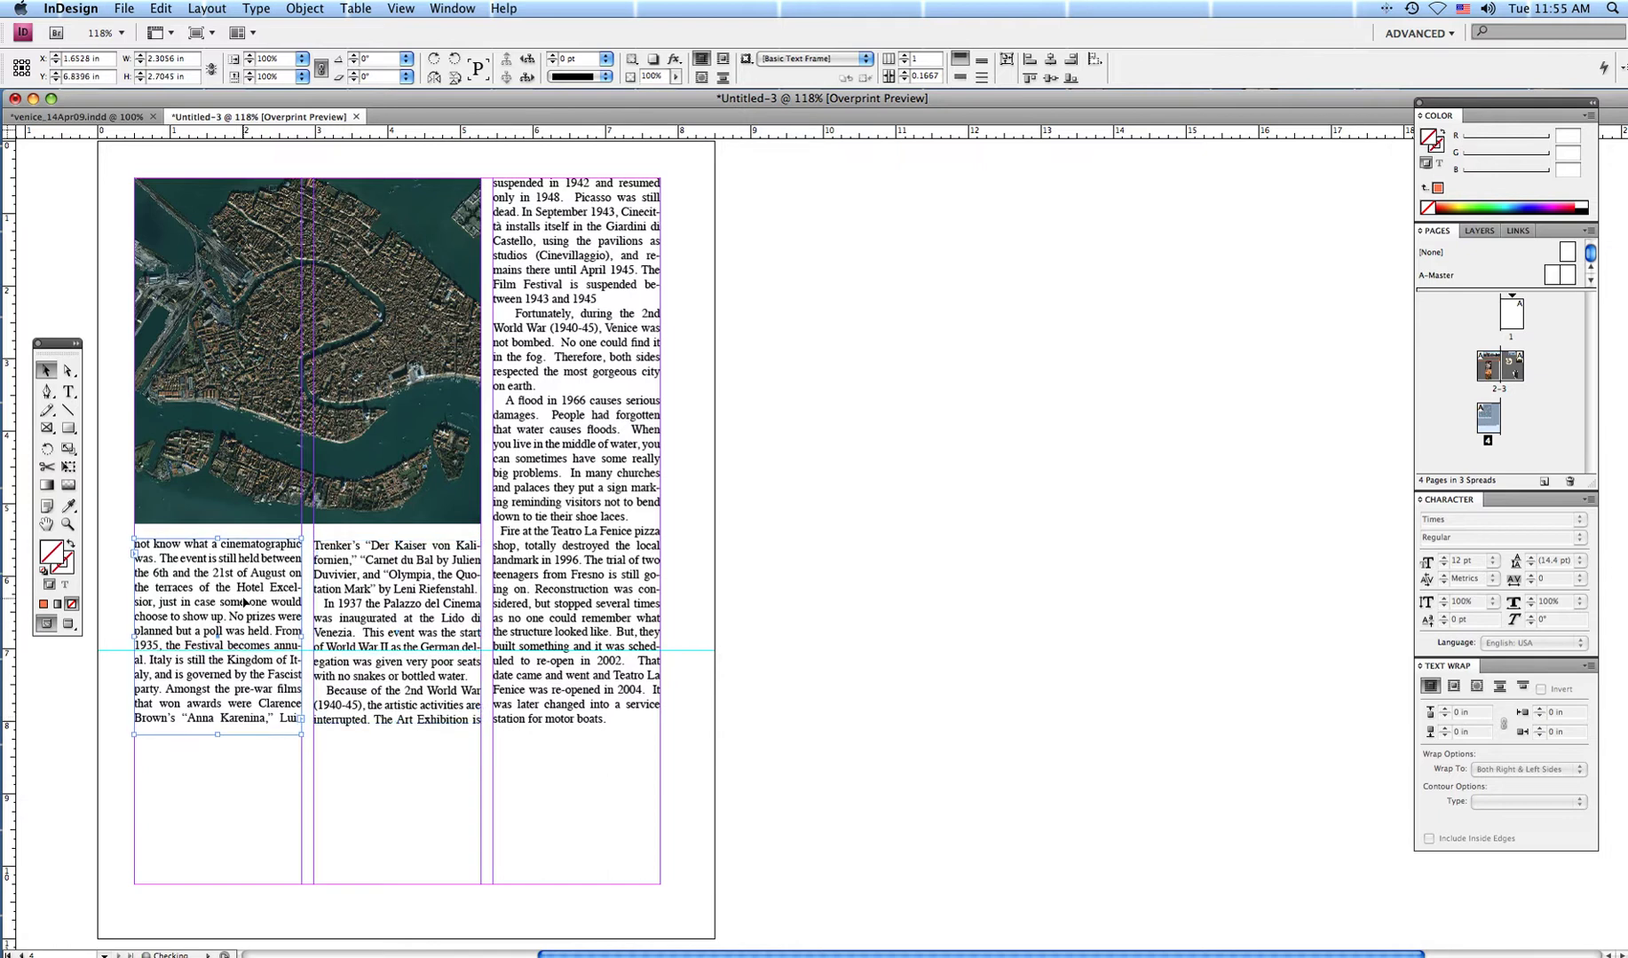
{"action": "left_click", "coordinate": [757, 620]}
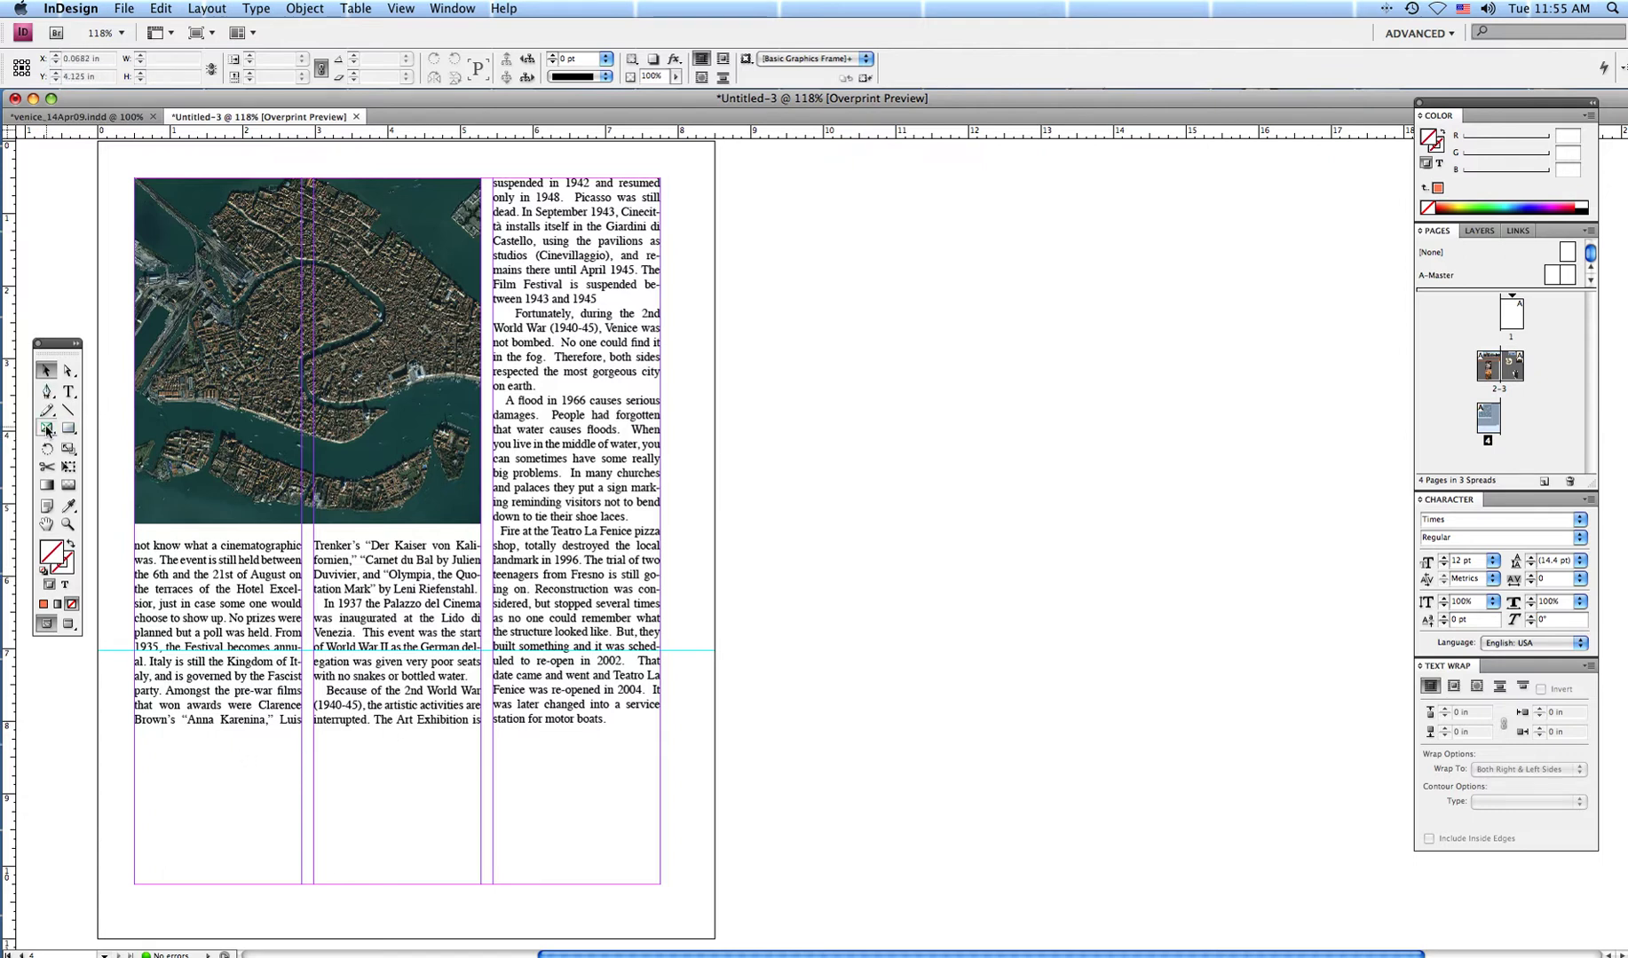
Following page 4 of venice_14Apr09.indd, draw an empty picture frame about 2.31 by 2.04 in below the first column's text.
{"action": "left_click", "coordinate": [60, 116]}
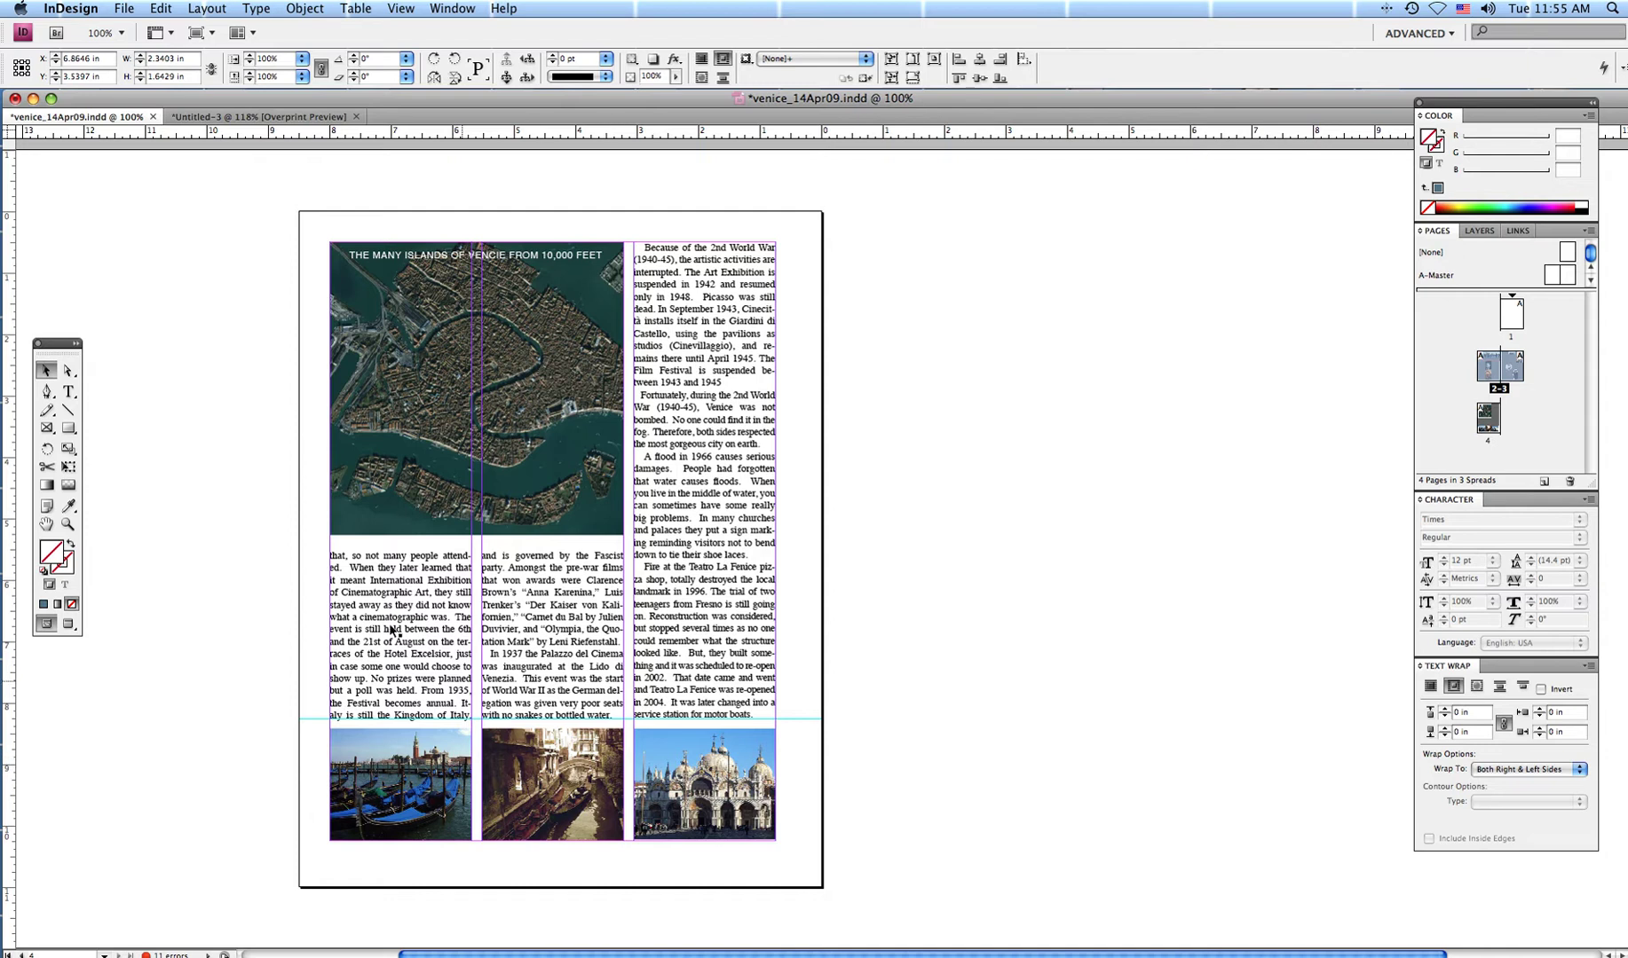
{"action": "left_click", "coordinate": [242, 113]}
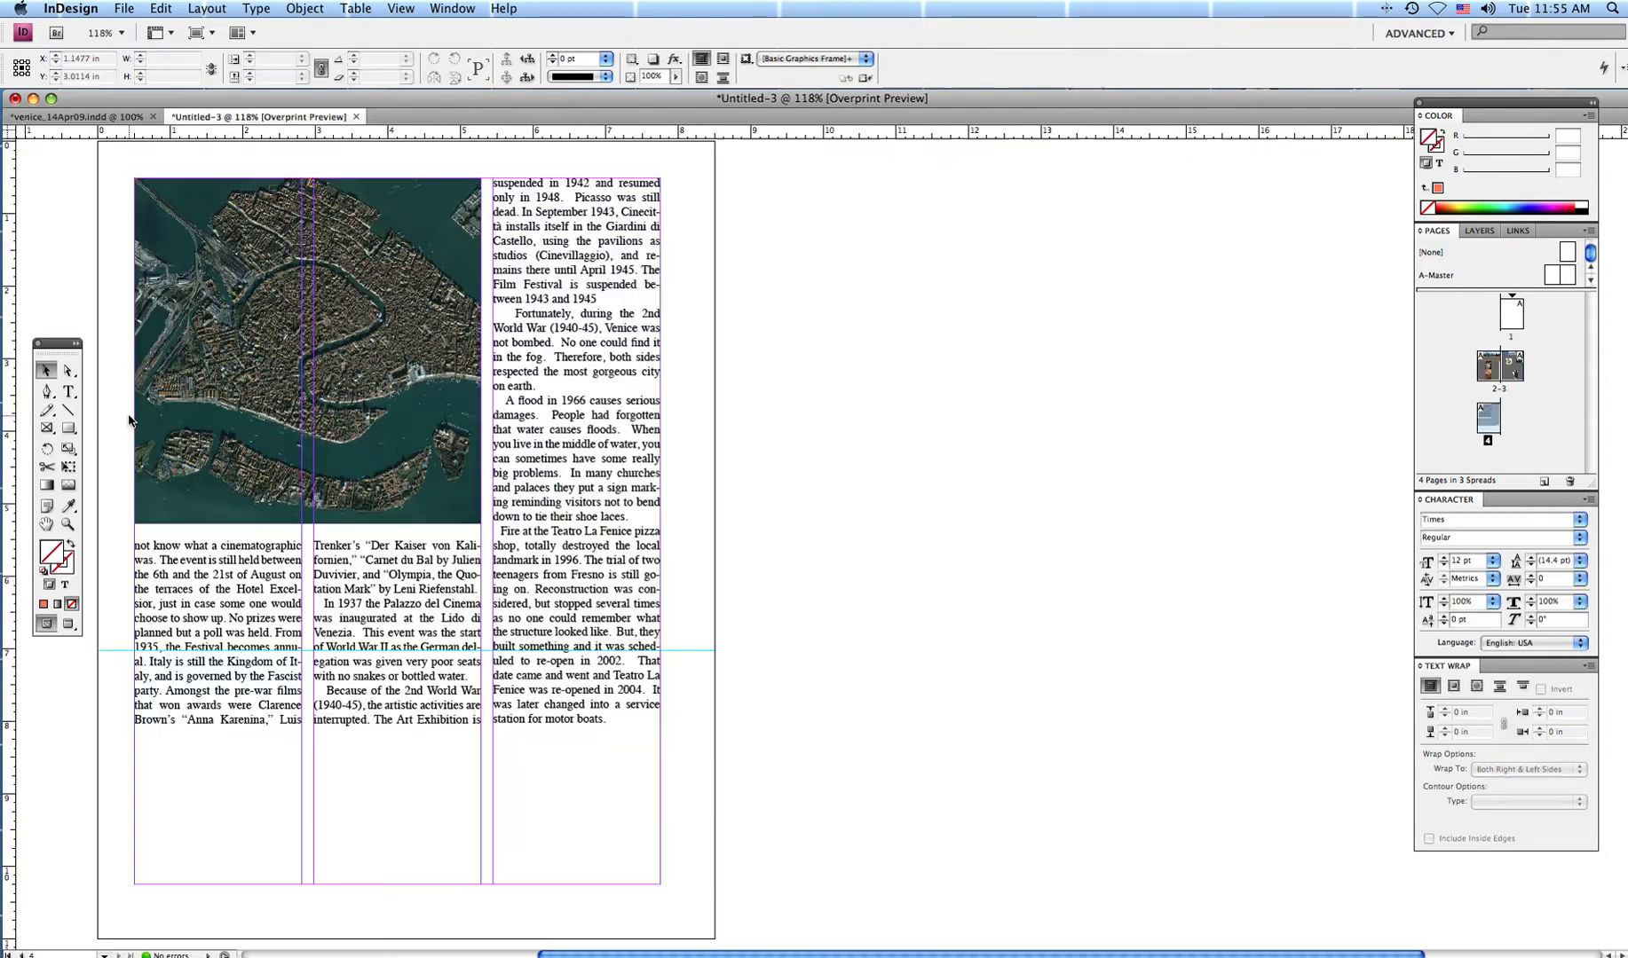
{"action": "left_click", "coordinate": [47, 429]}
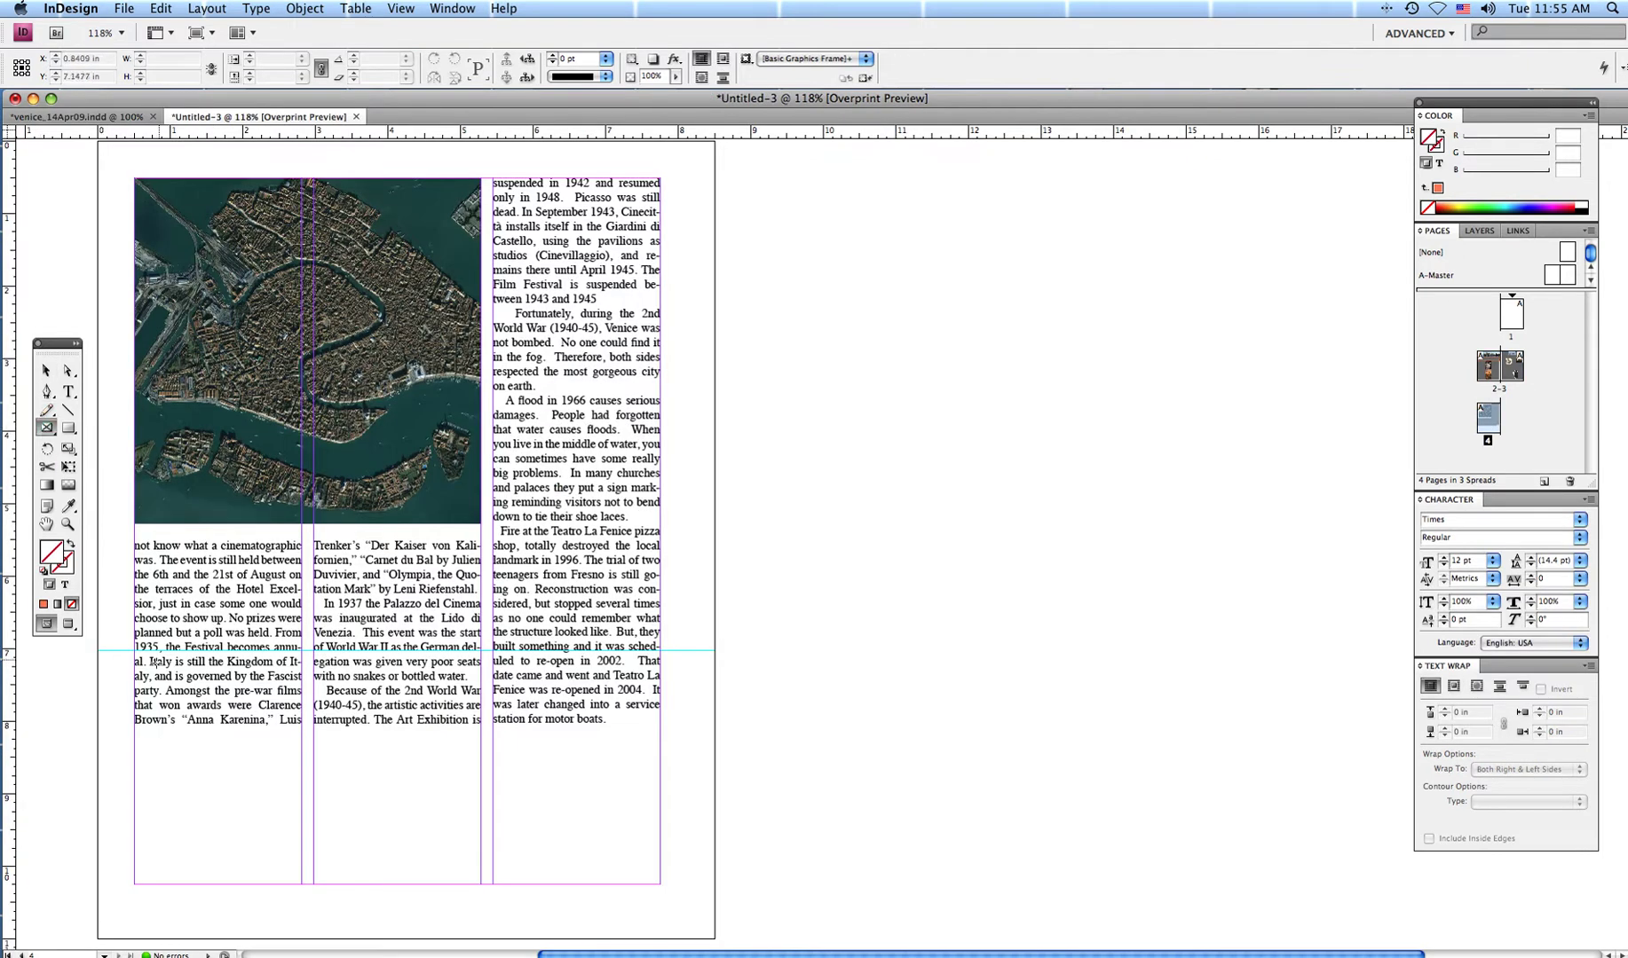
{"action": "left_click_drag", "start_coordinate": [135, 739], "coordinate": [302, 888]}
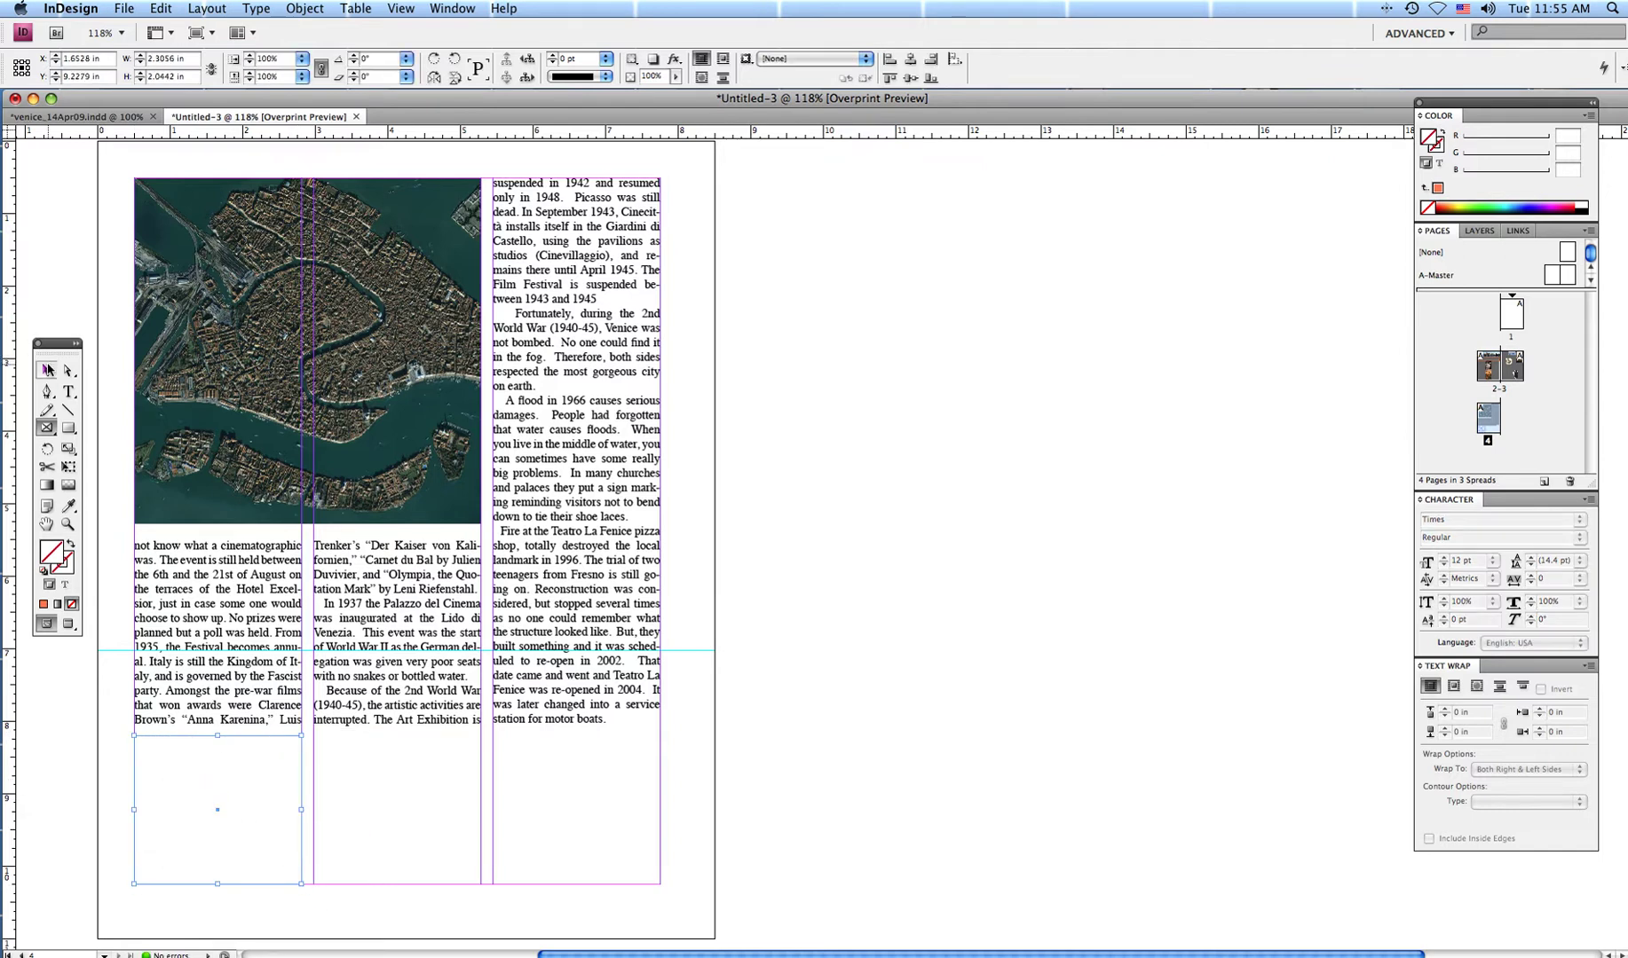
{"action": "left_click", "coordinate": [46, 370]}
Place copies of the empty picture frame below the second and third columns' text, and reselect the first column's frame.
{"action": "right_click", "coordinate": [217, 811]}
{"action": "mouse_move", "coordinate": [373, 804]}
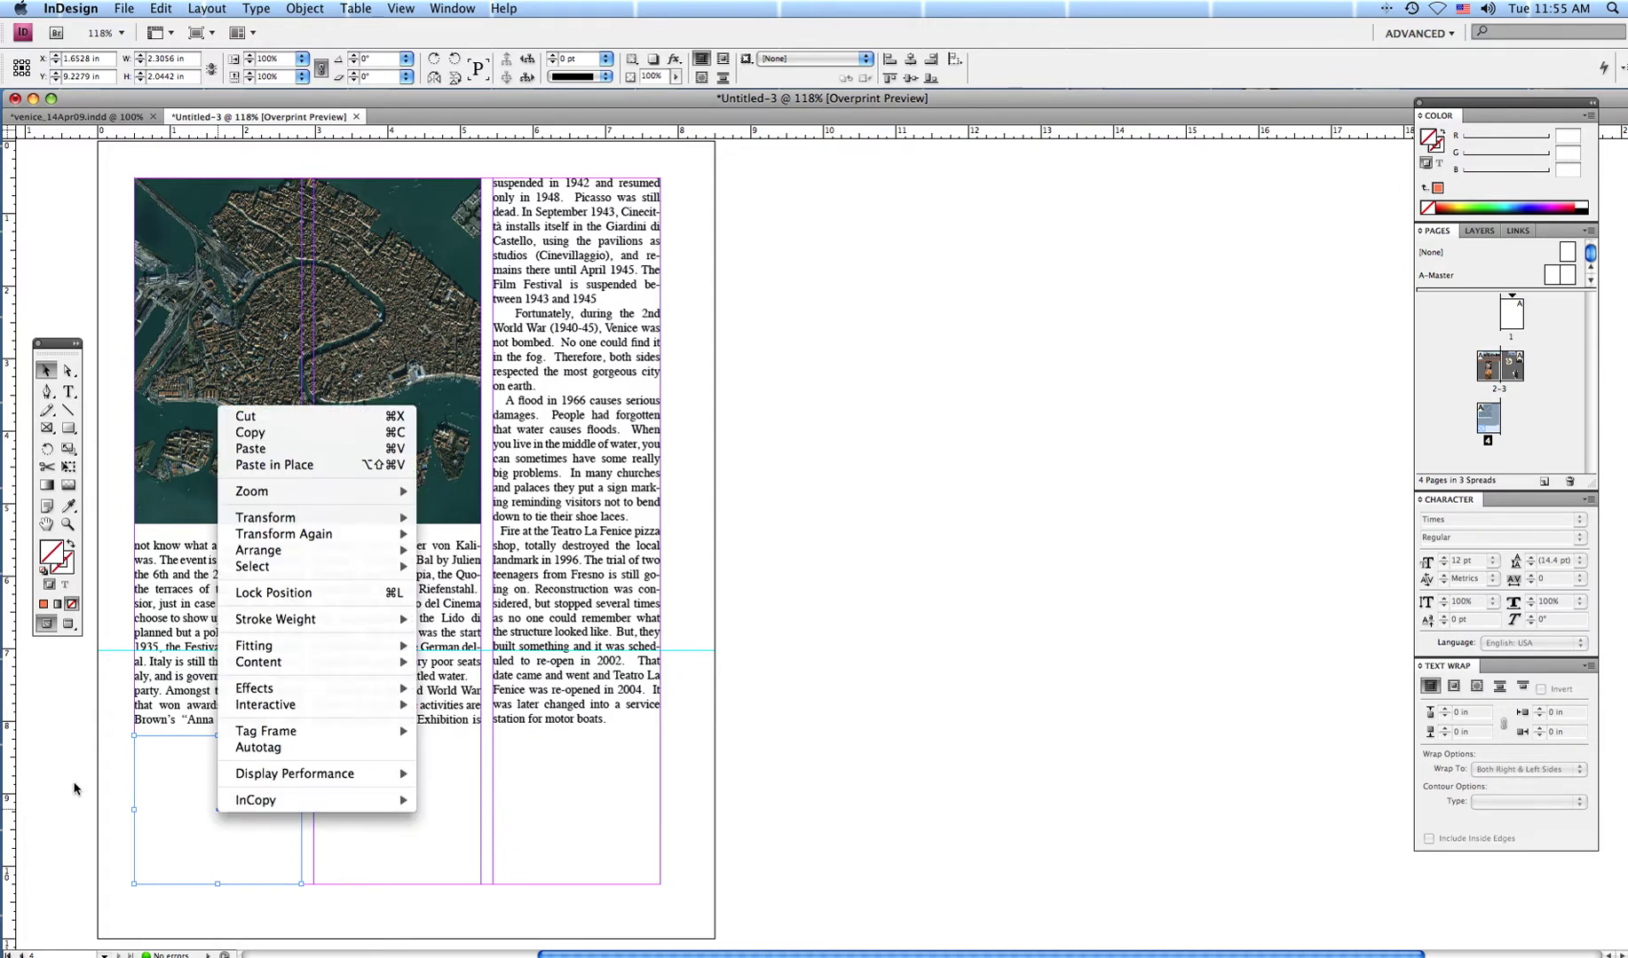
{"action": "left_click", "coordinate": [194, 806]}
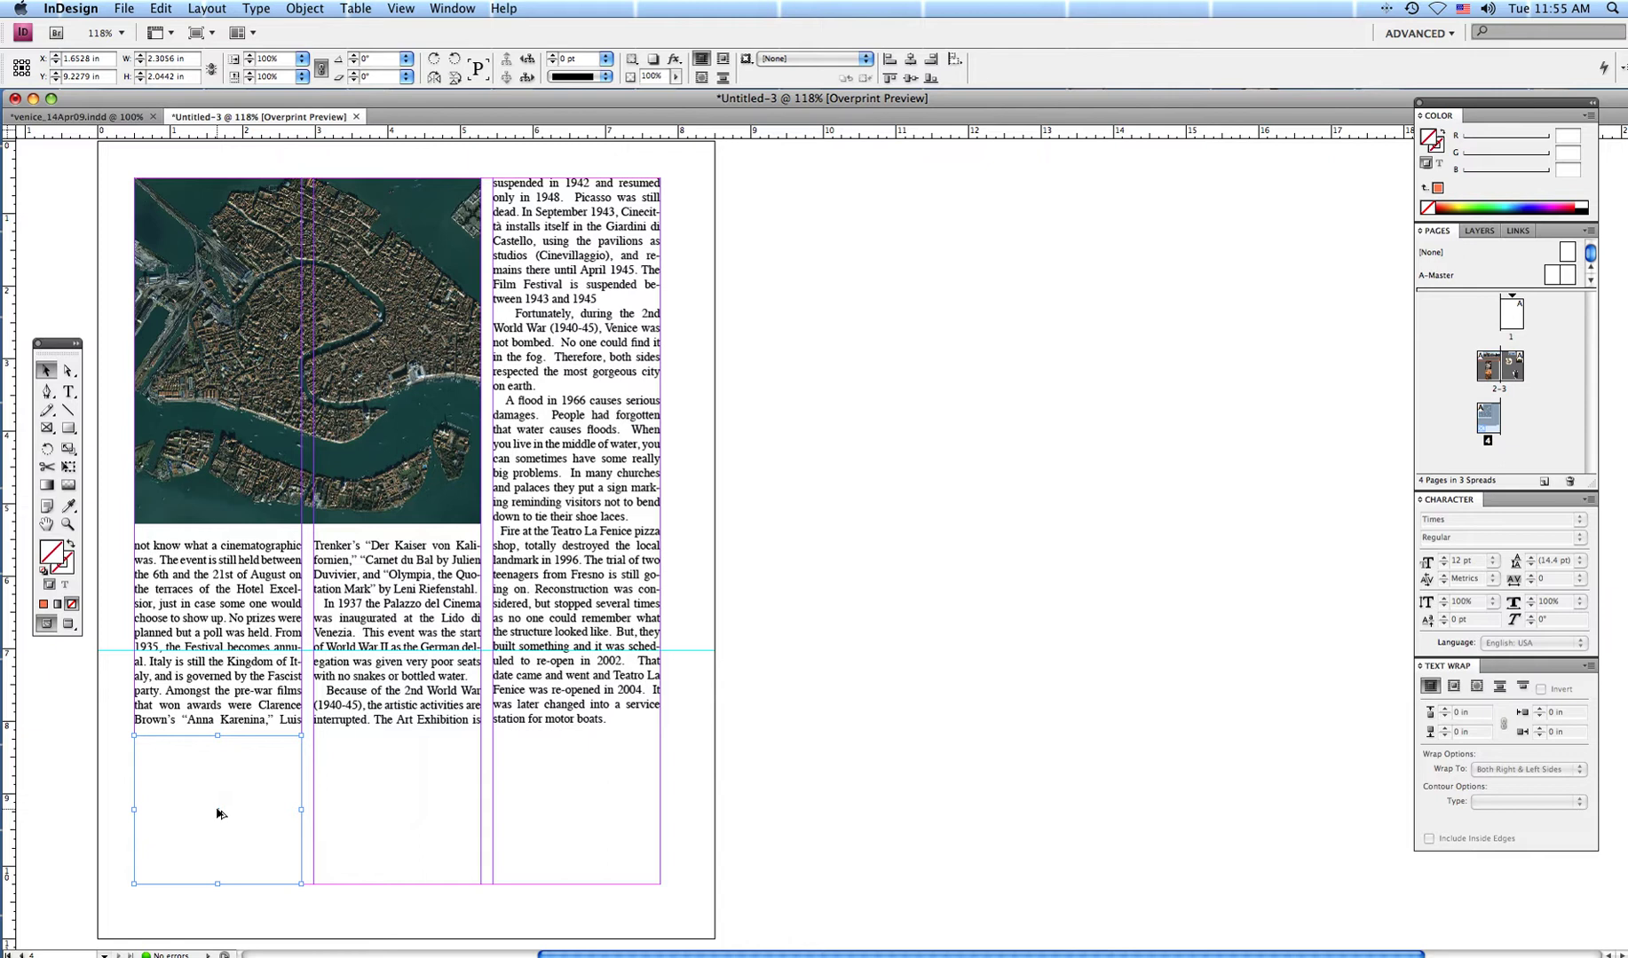
{"action": "left_click_drag", "start_coordinate": [222, 809], "coordinate": [578, 812]}
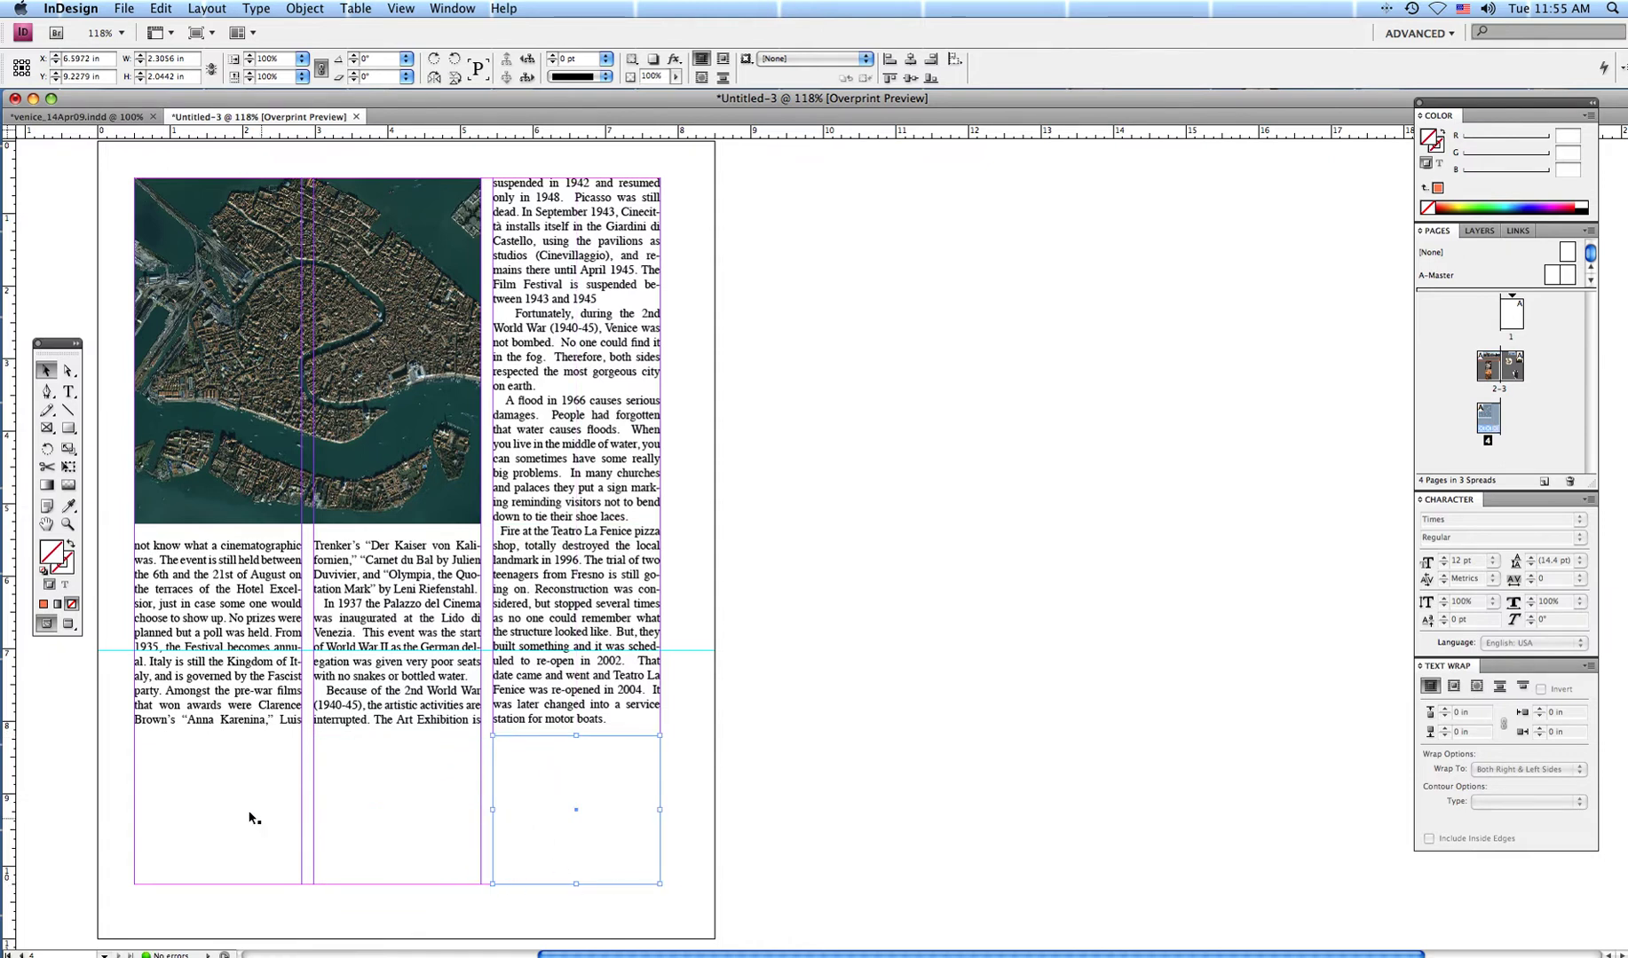
{"action": "key", "text": "super+z"}
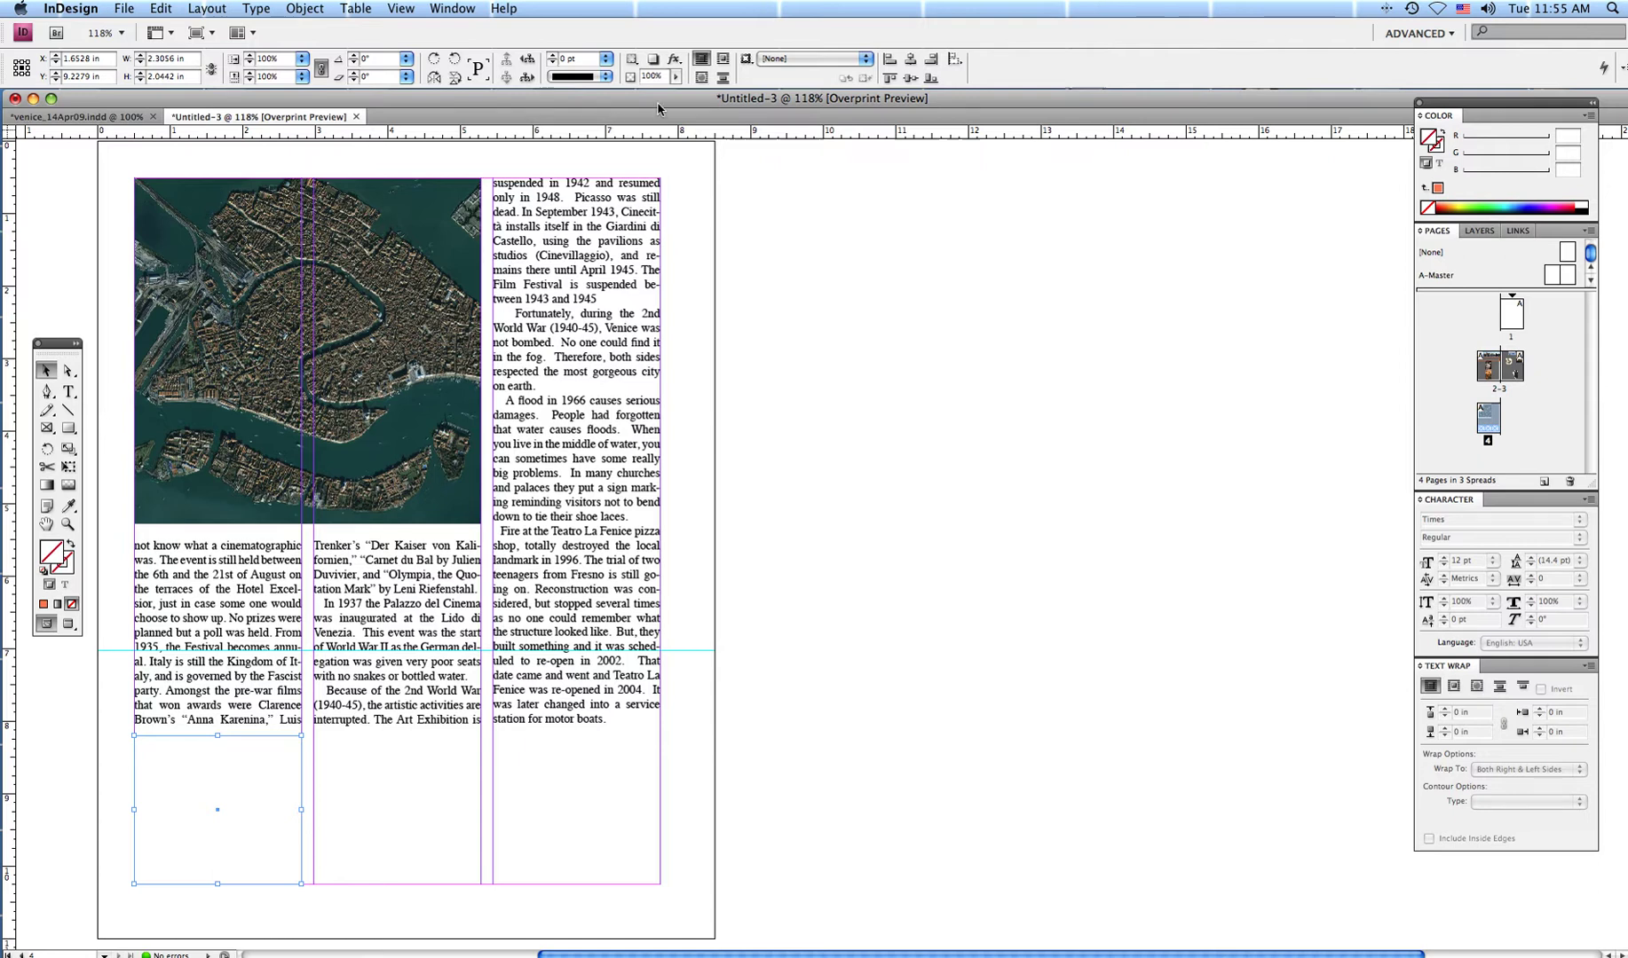
Reveal the 3_Venice parts folder and place venice_bay_1.tif in the picture frame below the first column.
{"action": "left_click_drag", "start_coordinate": [659, 113], "coordinate": [715, 432]}
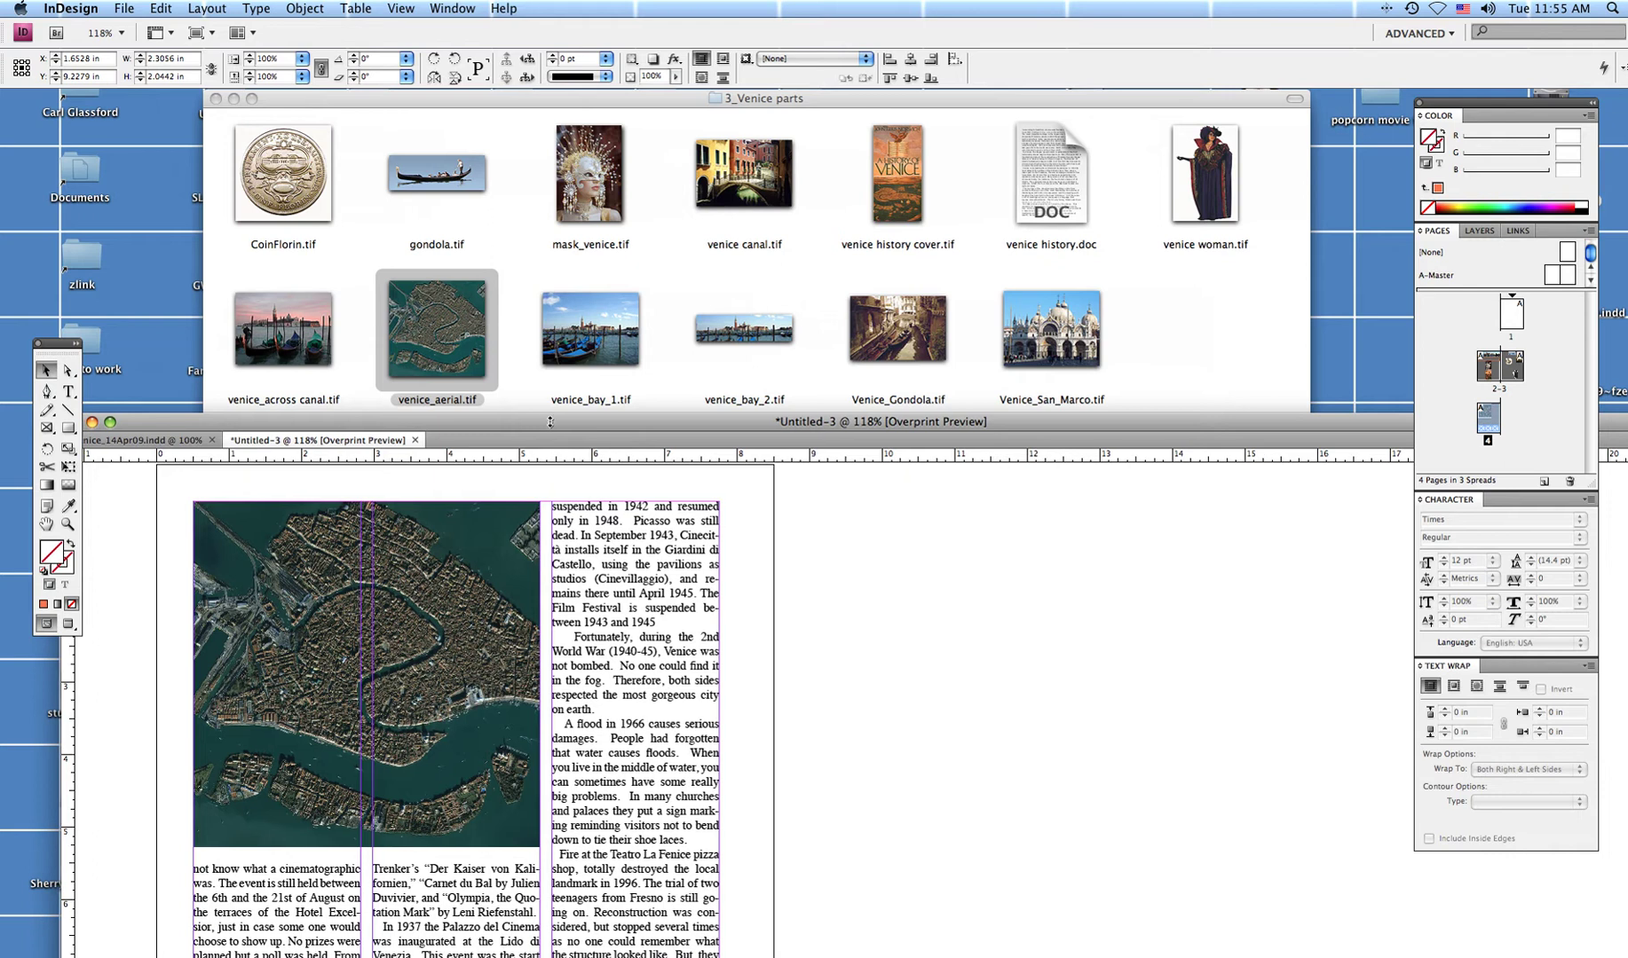
{"action": "left_click_drag", "start_coordinate": [546, 420], "coordinate": [1151, 125]}
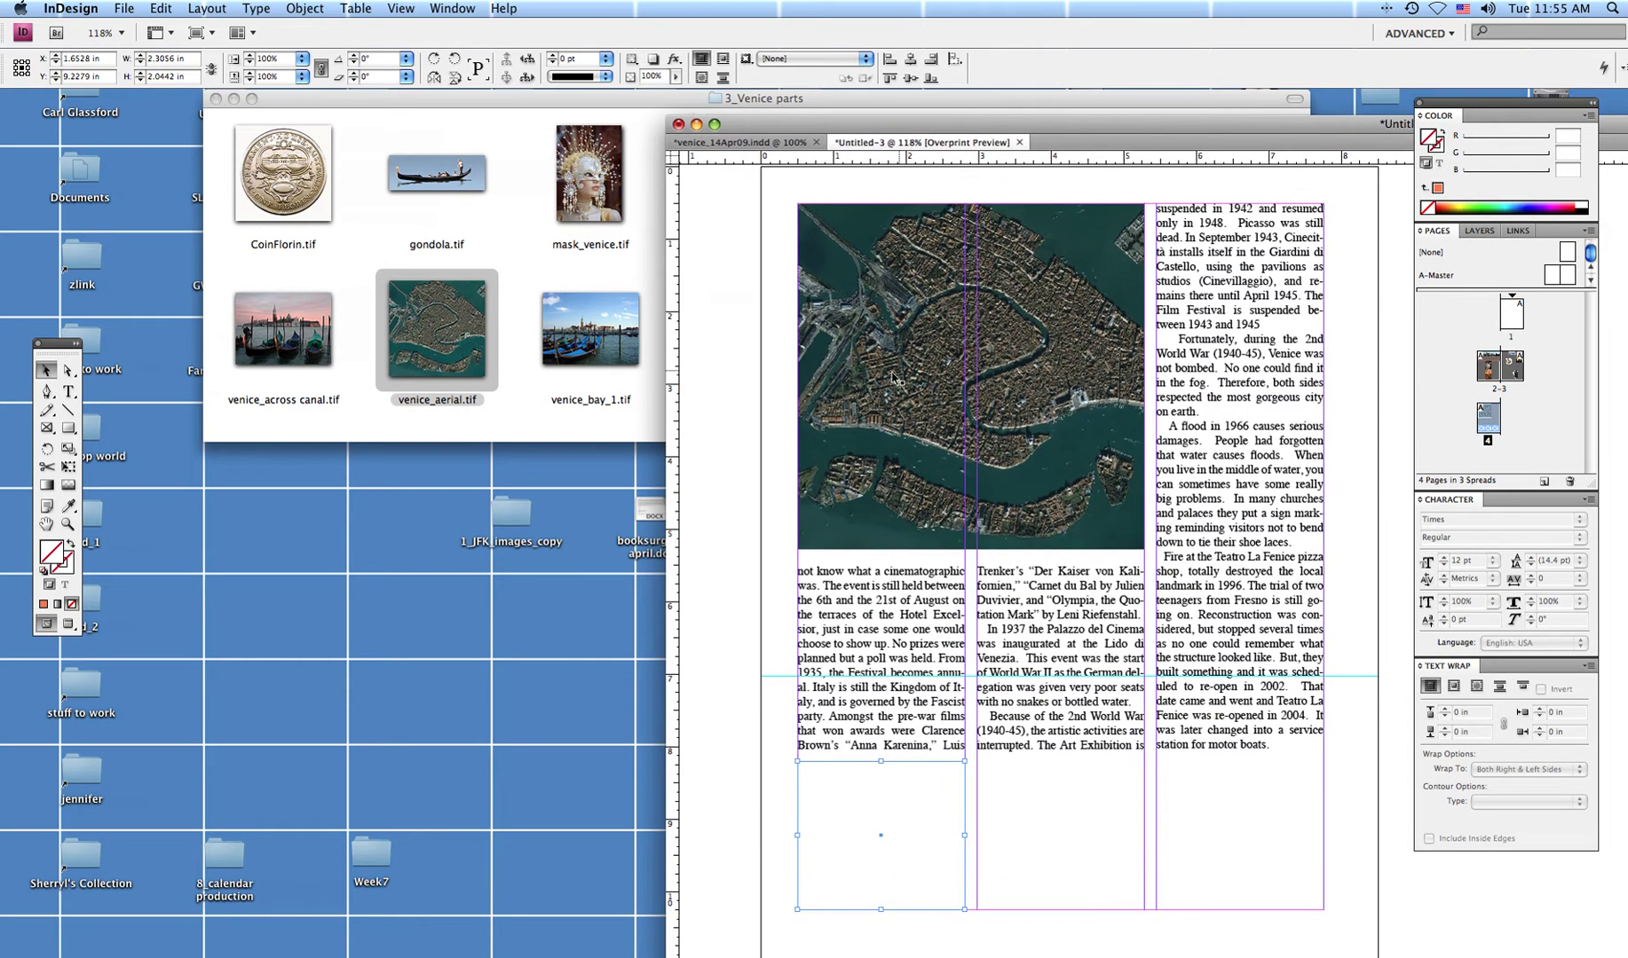
{"action": "left_click_drag", "start_coordinate": [607, 340], "coordinate": [931, 859]}
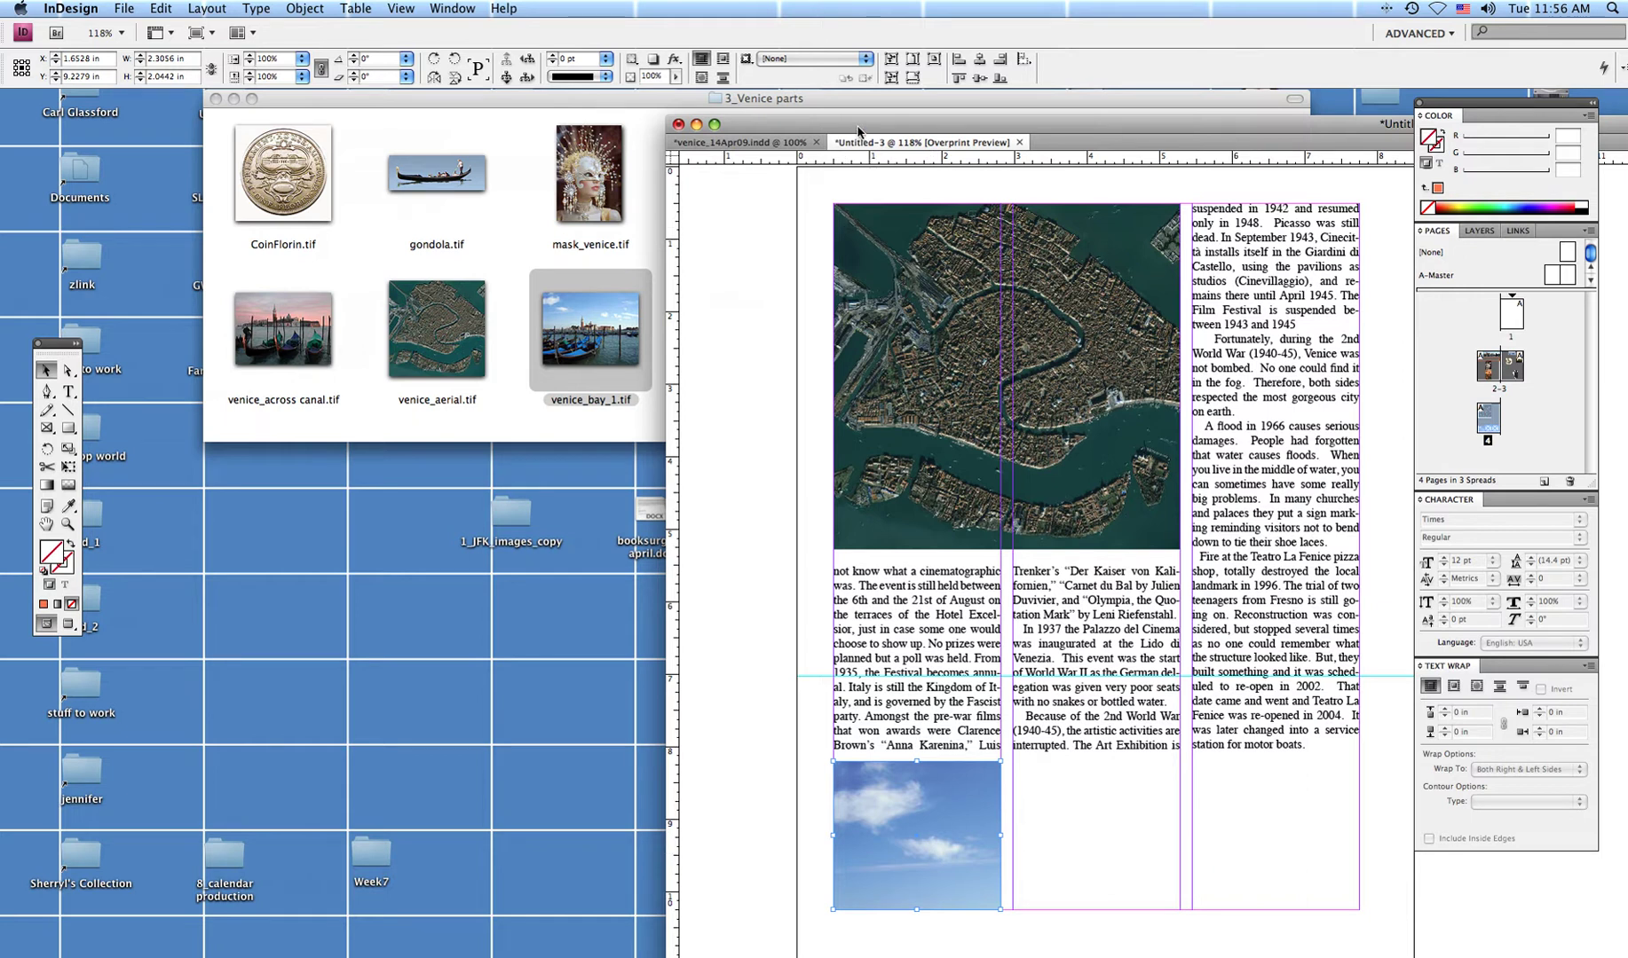
Place Venice_Gondola.tif in the picture frame below the second column and Venice_San_Marco.tif on the pasteboard beside page 4.
{"action": "left_click_drag", "start_coordinate": [837, 127], "coordinate": [1122, 139]}
{"action": "left_click_drag", "start_coordinate": [890, 337], "coordinate": [1396, 874]}
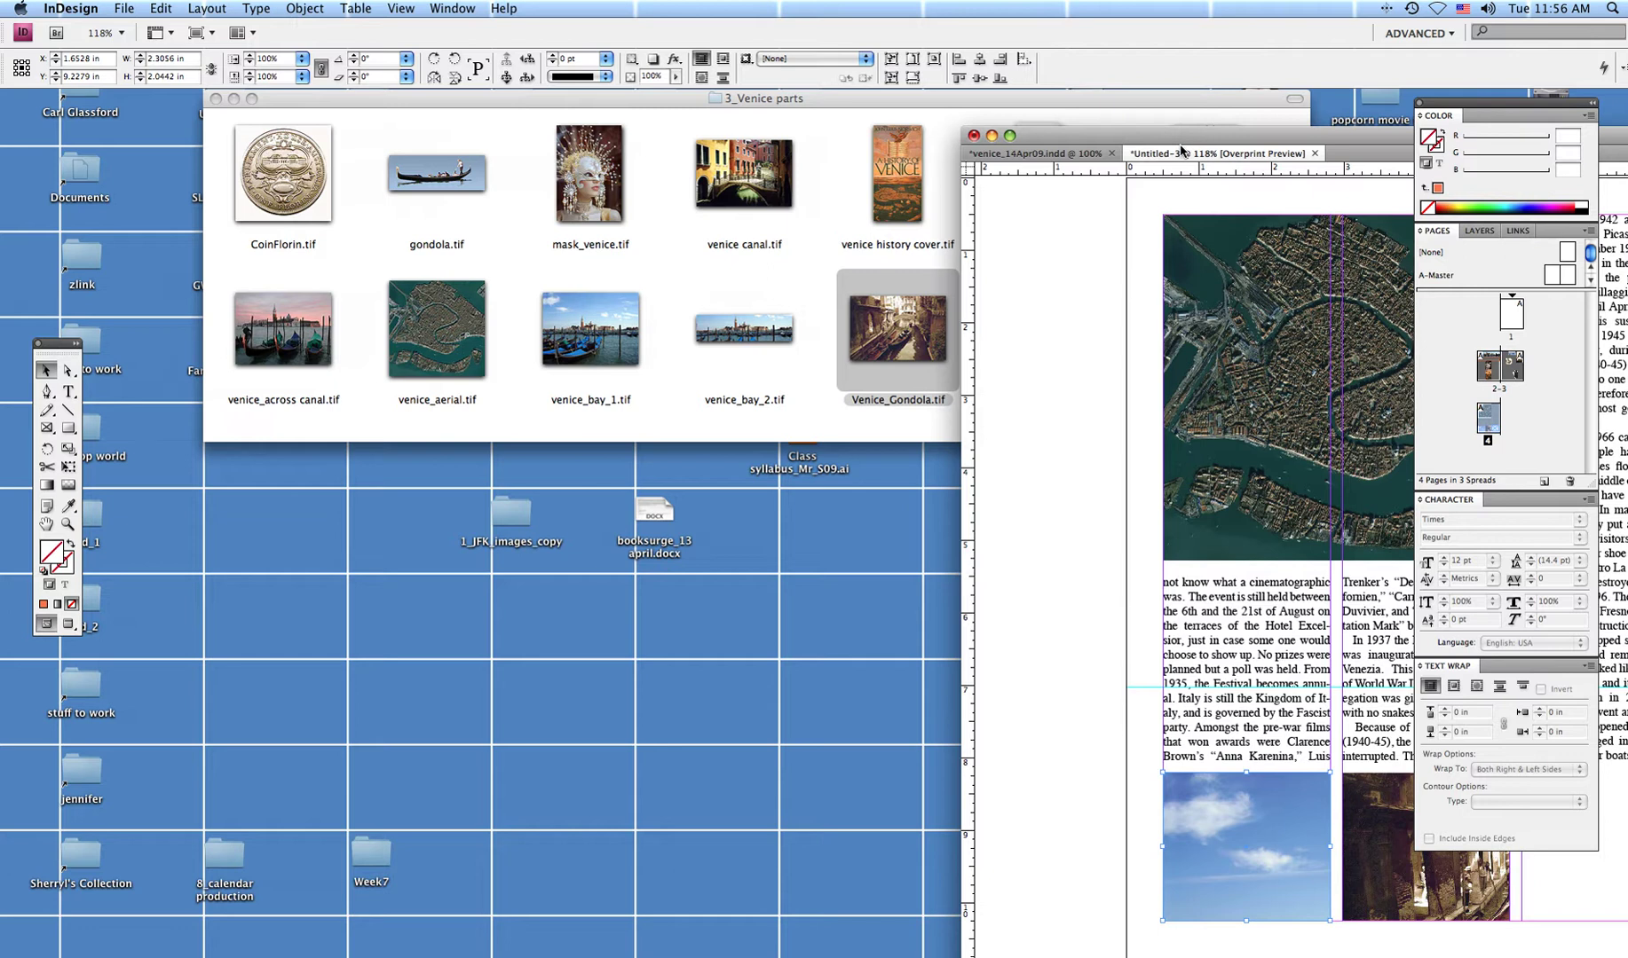
{"action": "left_click_drag", "start_coordinate": [1181, 142], "coordinate": [204, 352]}
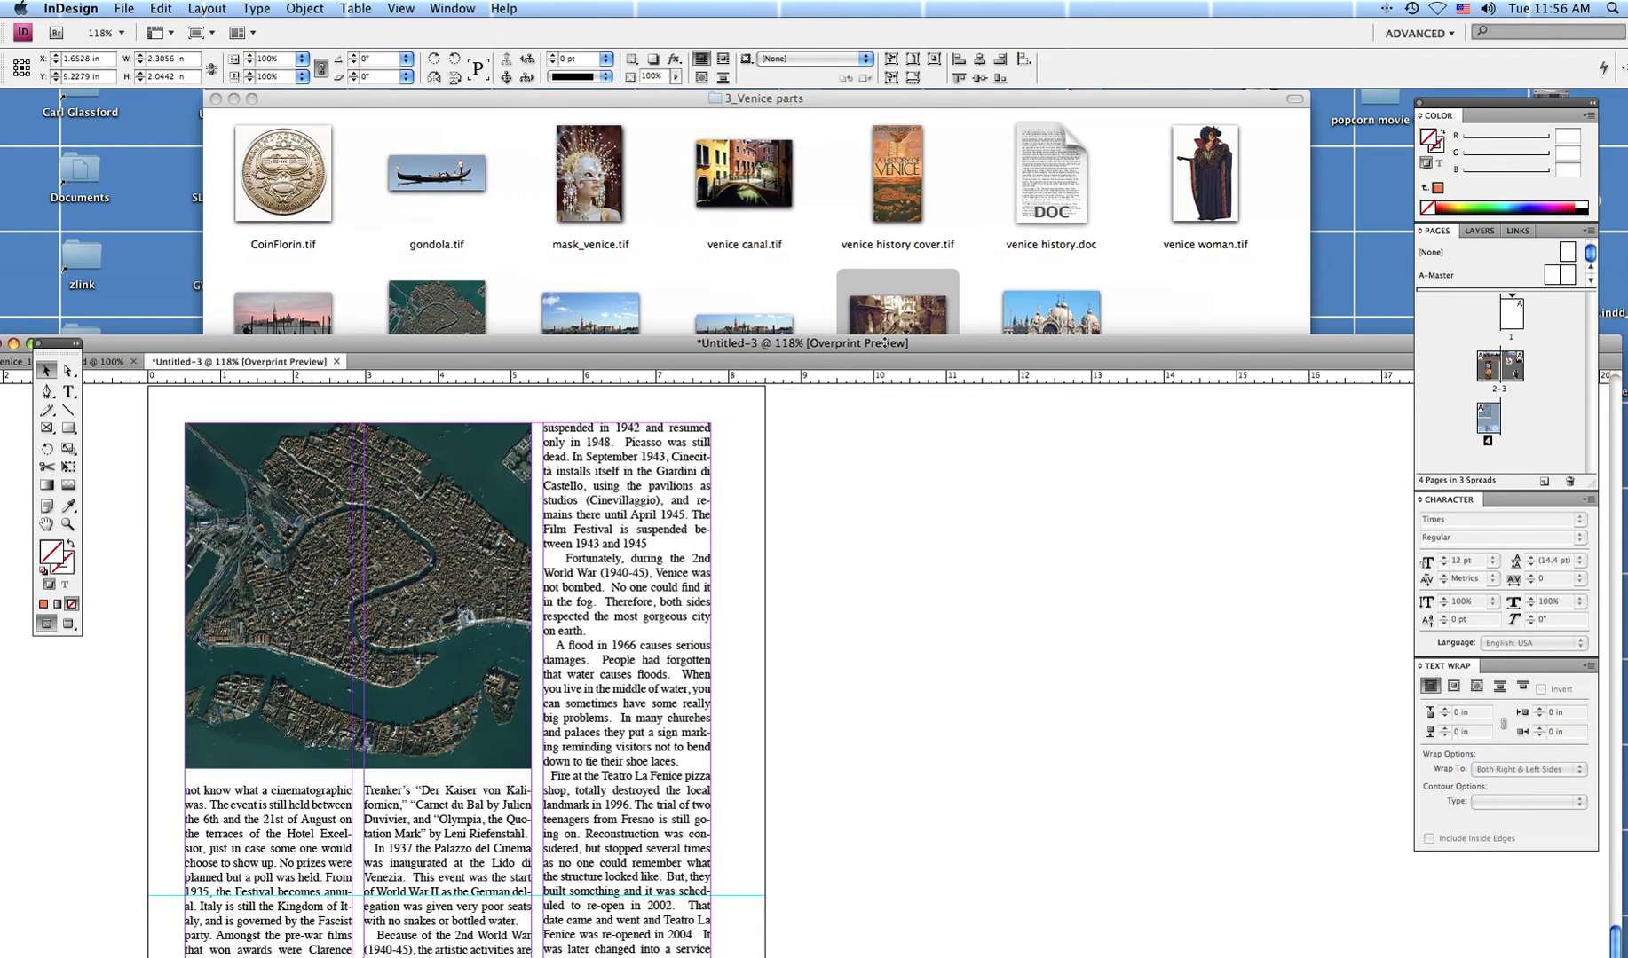
{"action": "left_click_drag", "start_coordinate": [1021, 313], "coordinate": [862, 839]}
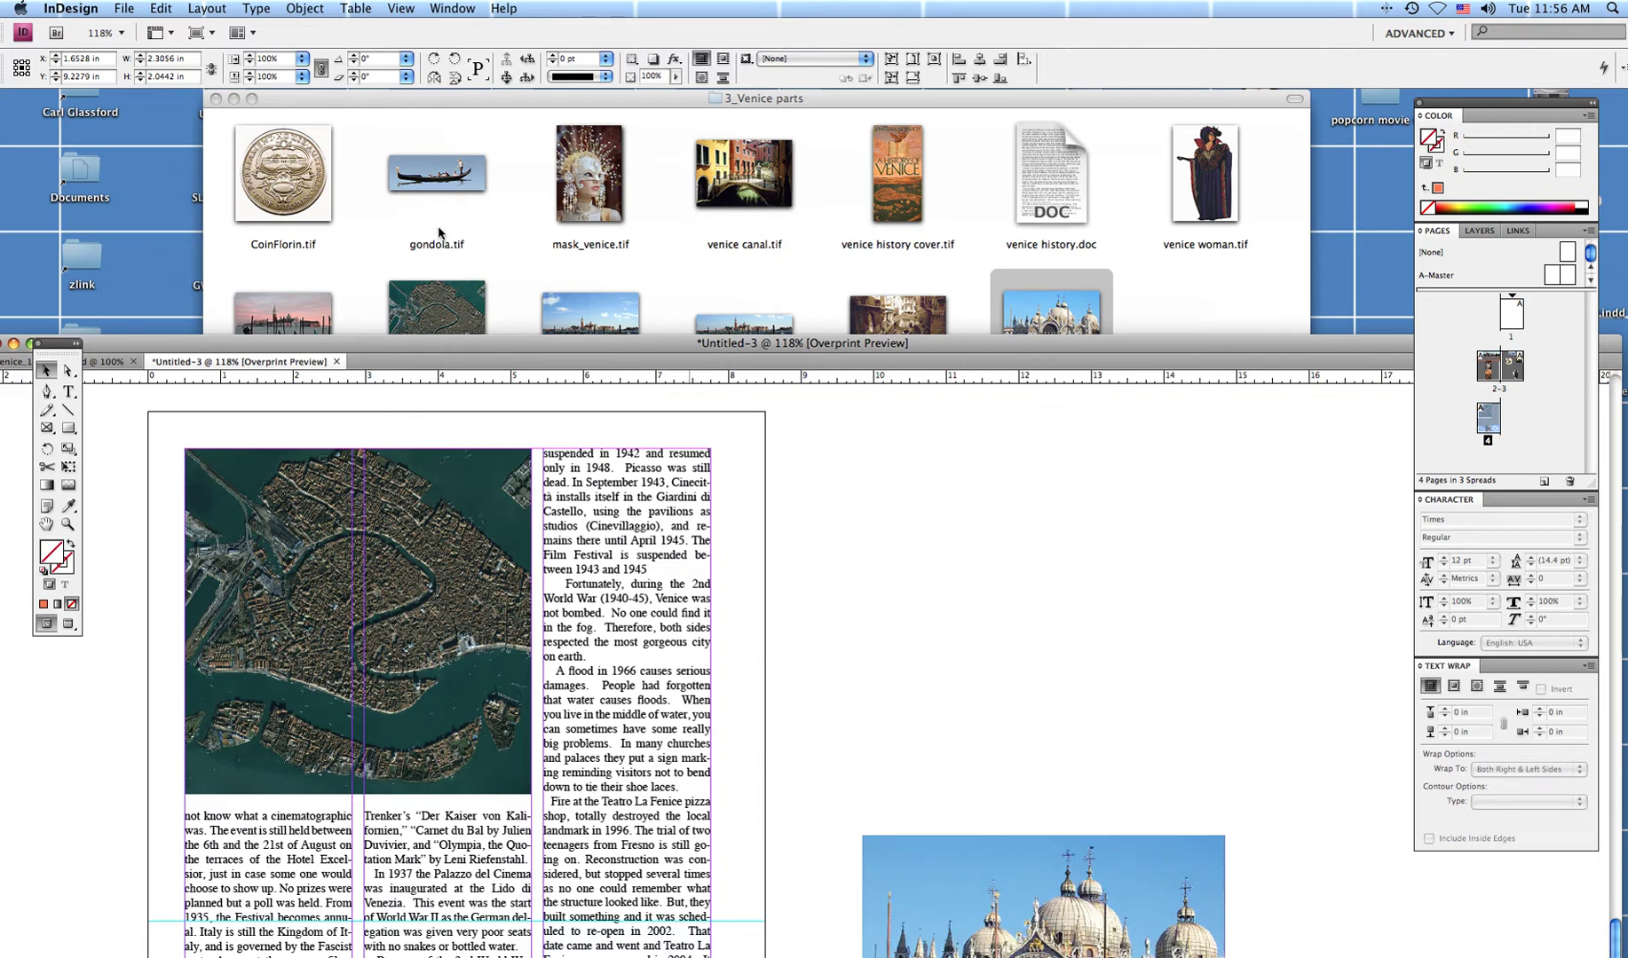
Try to scale the San Marco picture on the pasteboard to about 2.67 by 2.04 in and reposition it inside its frame.
{"action": "left_click_drag", "start_coordinate": [421, 343], "coordinate": [458, 96]}
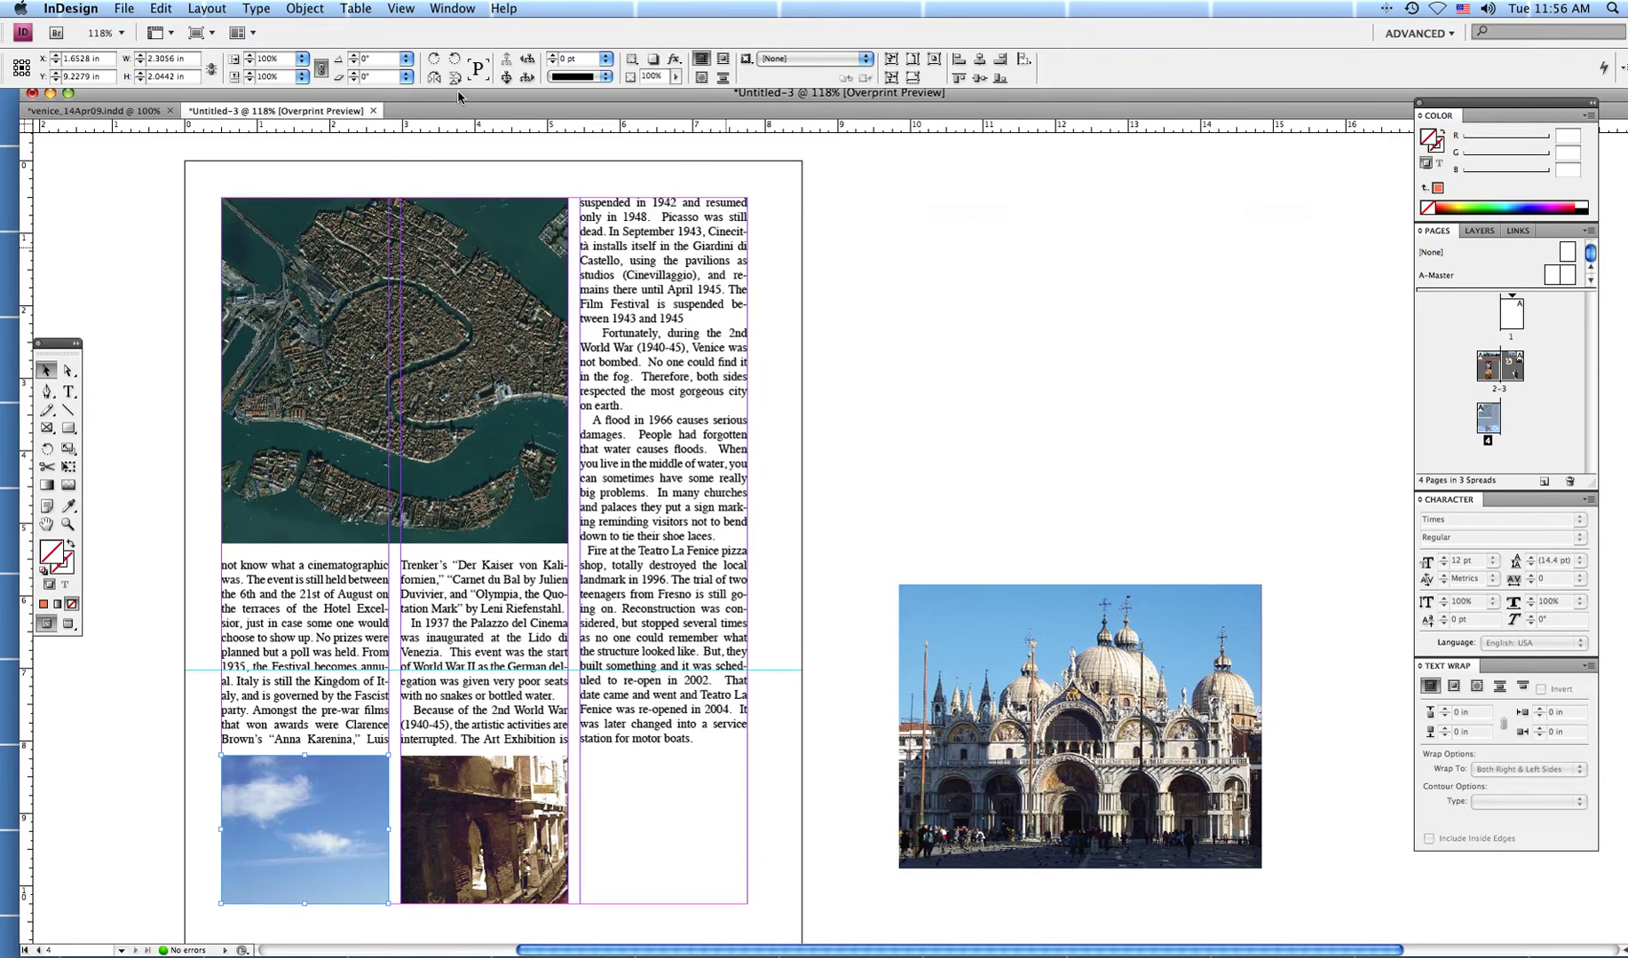
{"action": "mouse_move", "coordinate": [978, 661]}
{"action": "left_mouse_down"}
{"action": "mouse_move", "coordinate": [852, 737]}
{"action": "mouse_move", "coordinate": [665, 801]}
{"action": "mouse_move", "coordinate": [867, 783]}
{"action": "mouse_move", "coordinate": [963, 656]}
{"action": "left_mouse_up"}
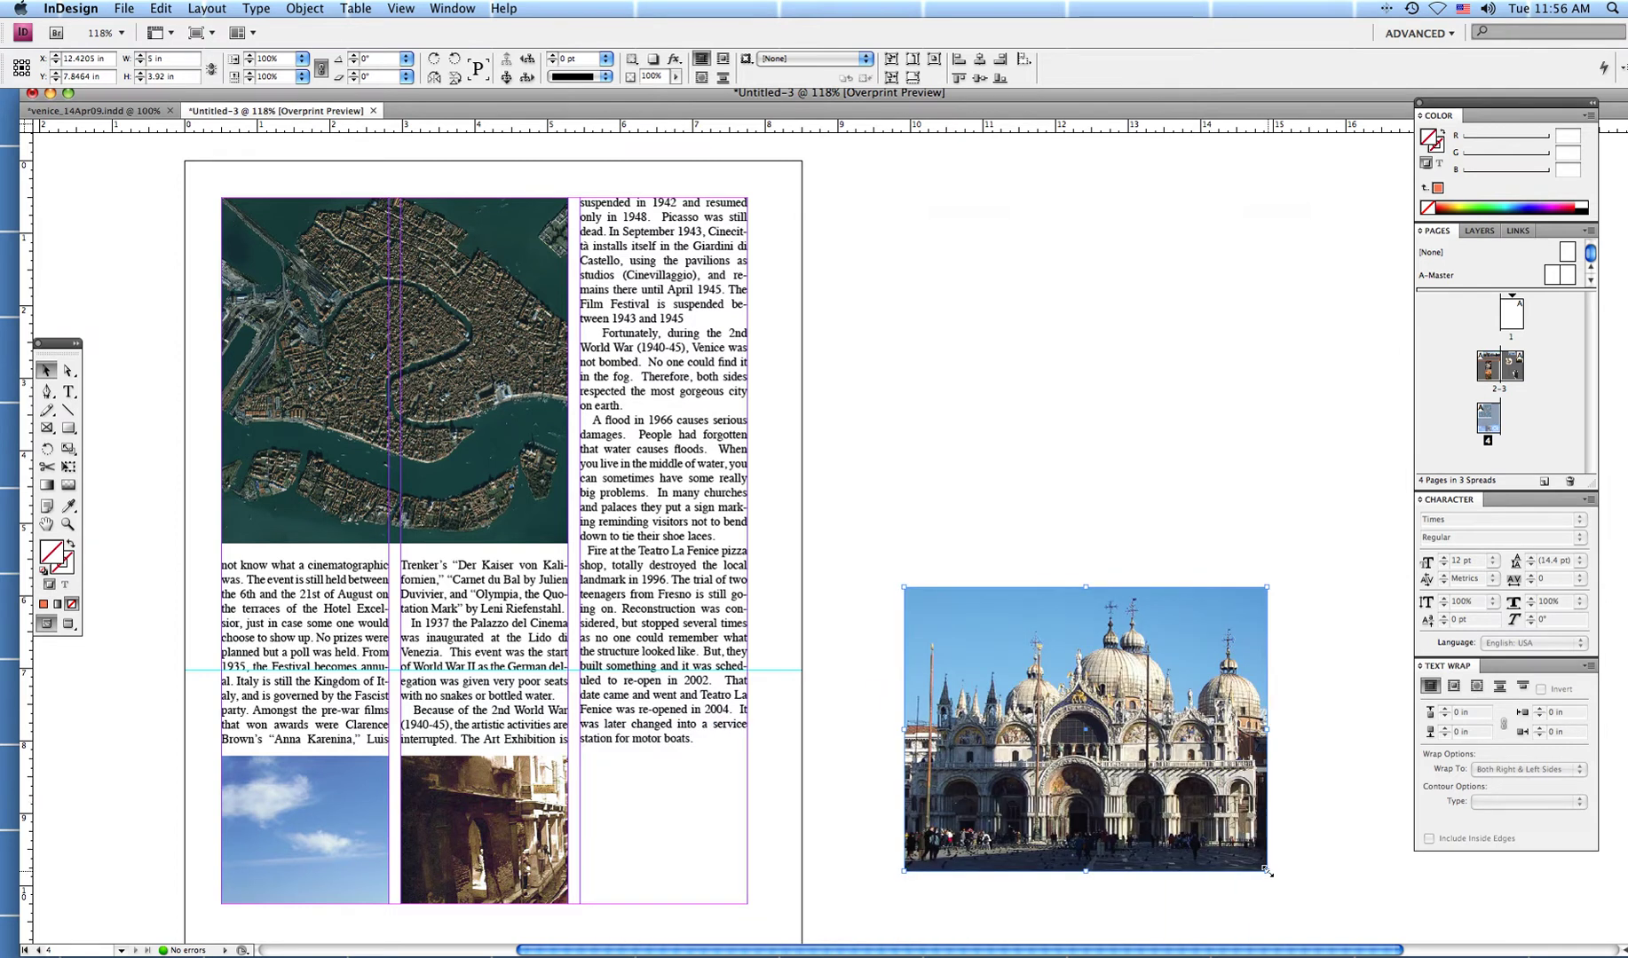
{"action": "left_click", "coordinate": [64, 373]}
{"action": "left_click", "coordinate": [1047, 754]}
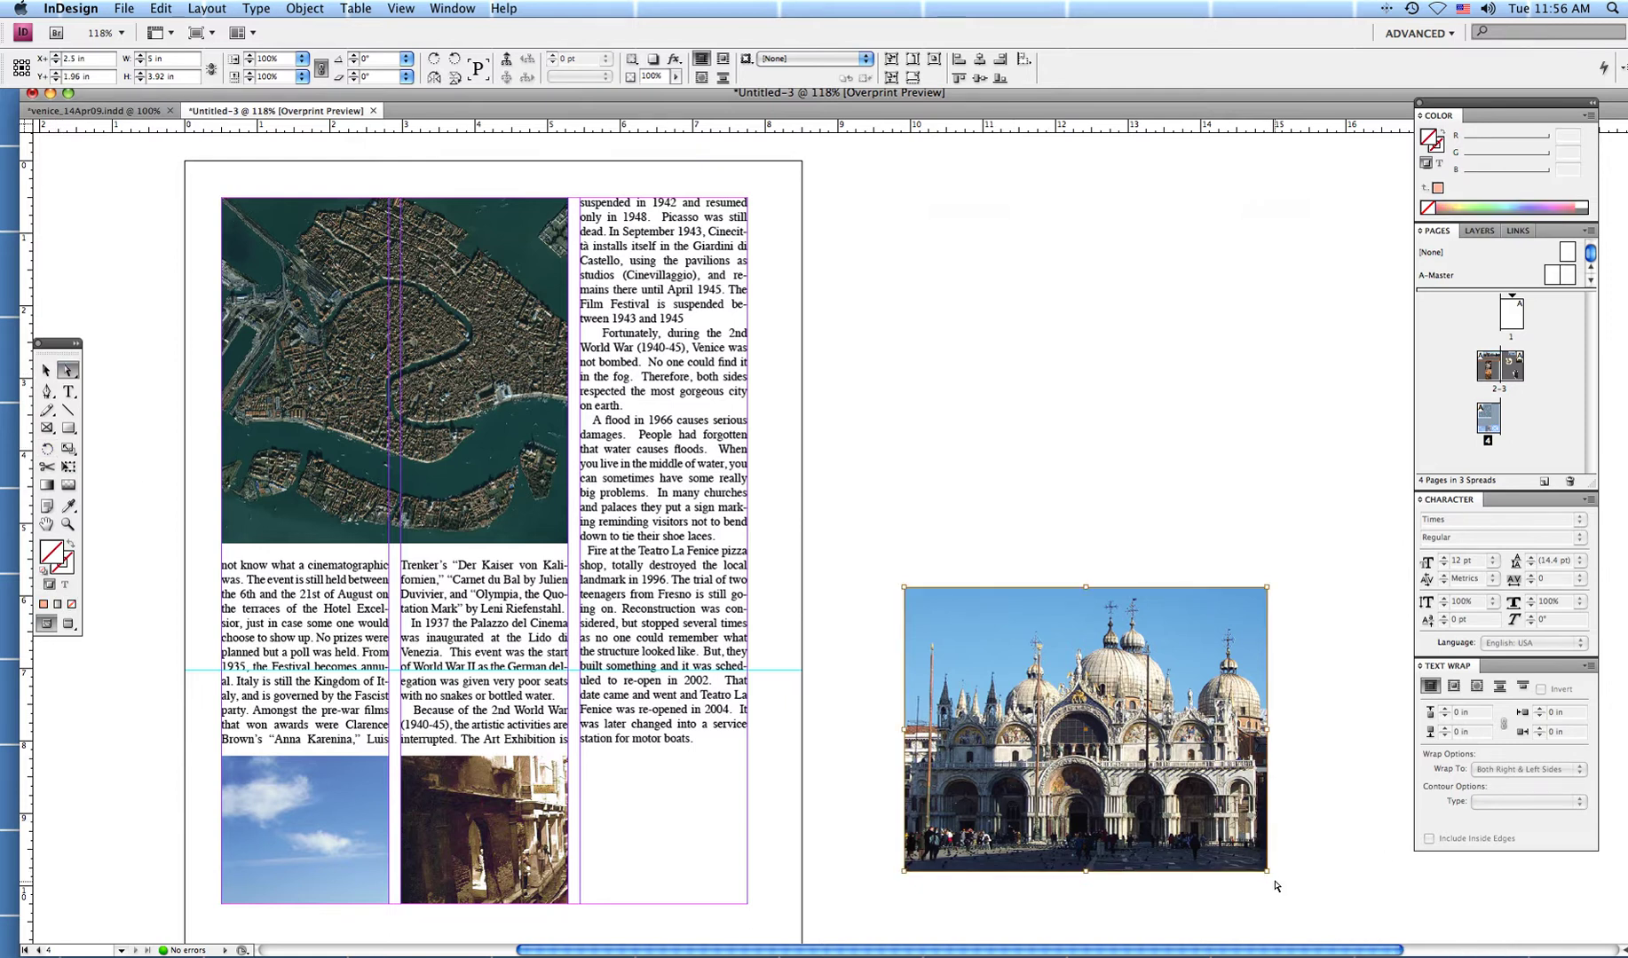
{"action": "left_click_drag", "start_coordinate": [1267, 872], "coordinate": [1098, 735]}
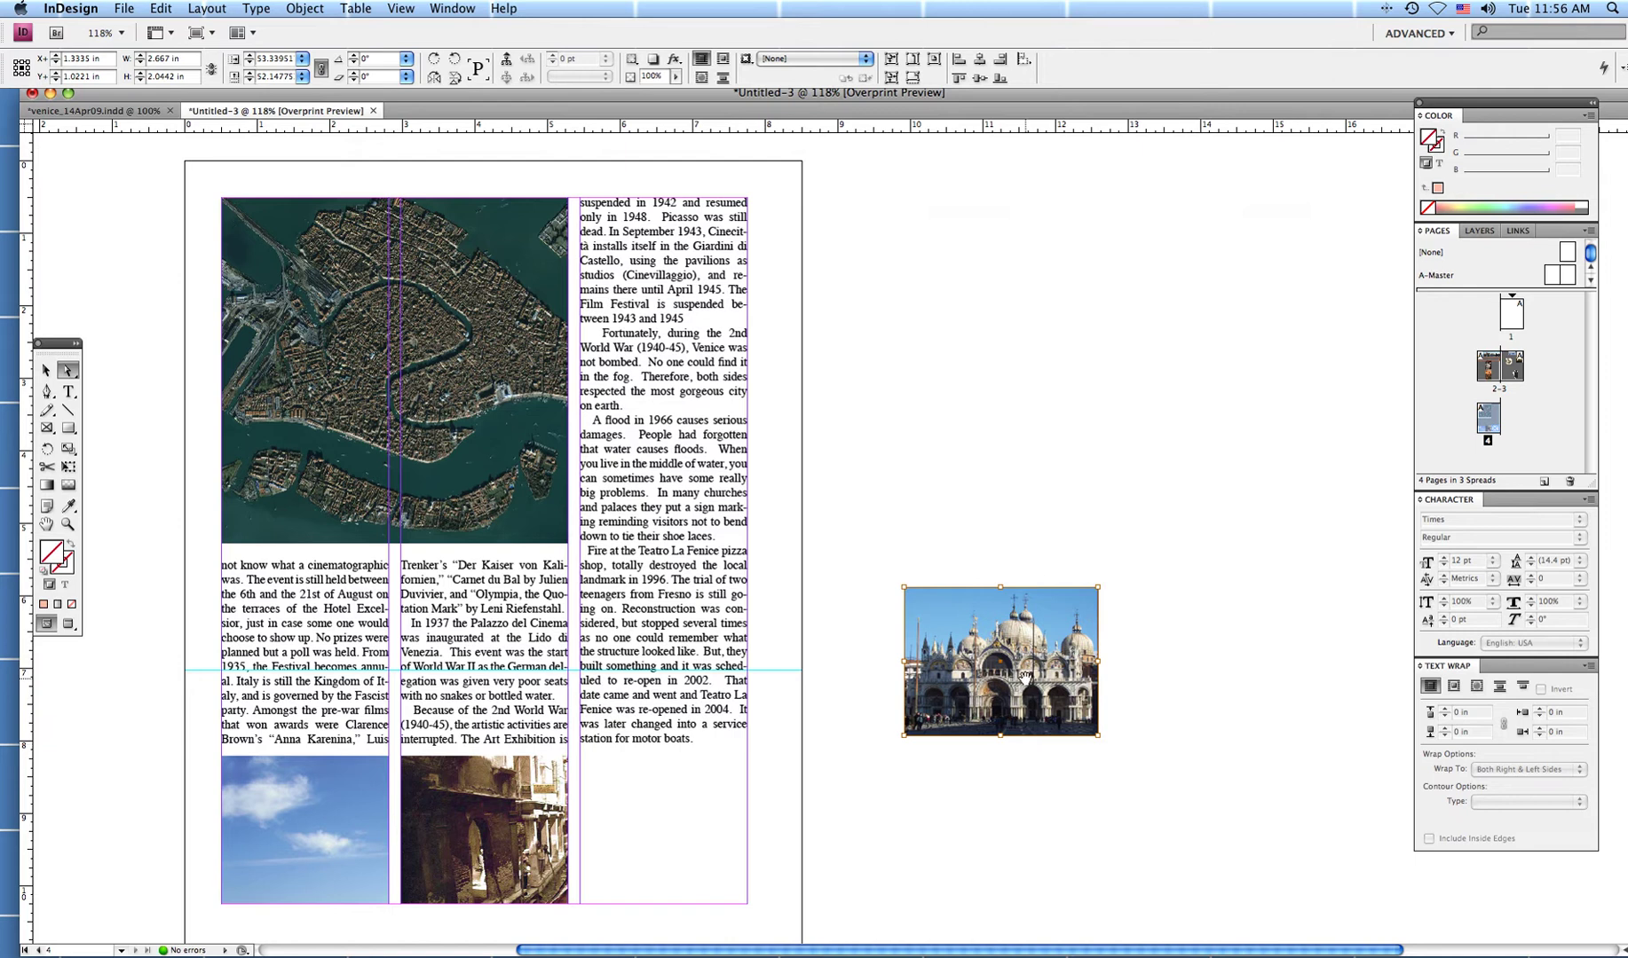
{"action": "left_click_drag", "start_coordinate": [1028, 689], "coordinate": [976, 785]}
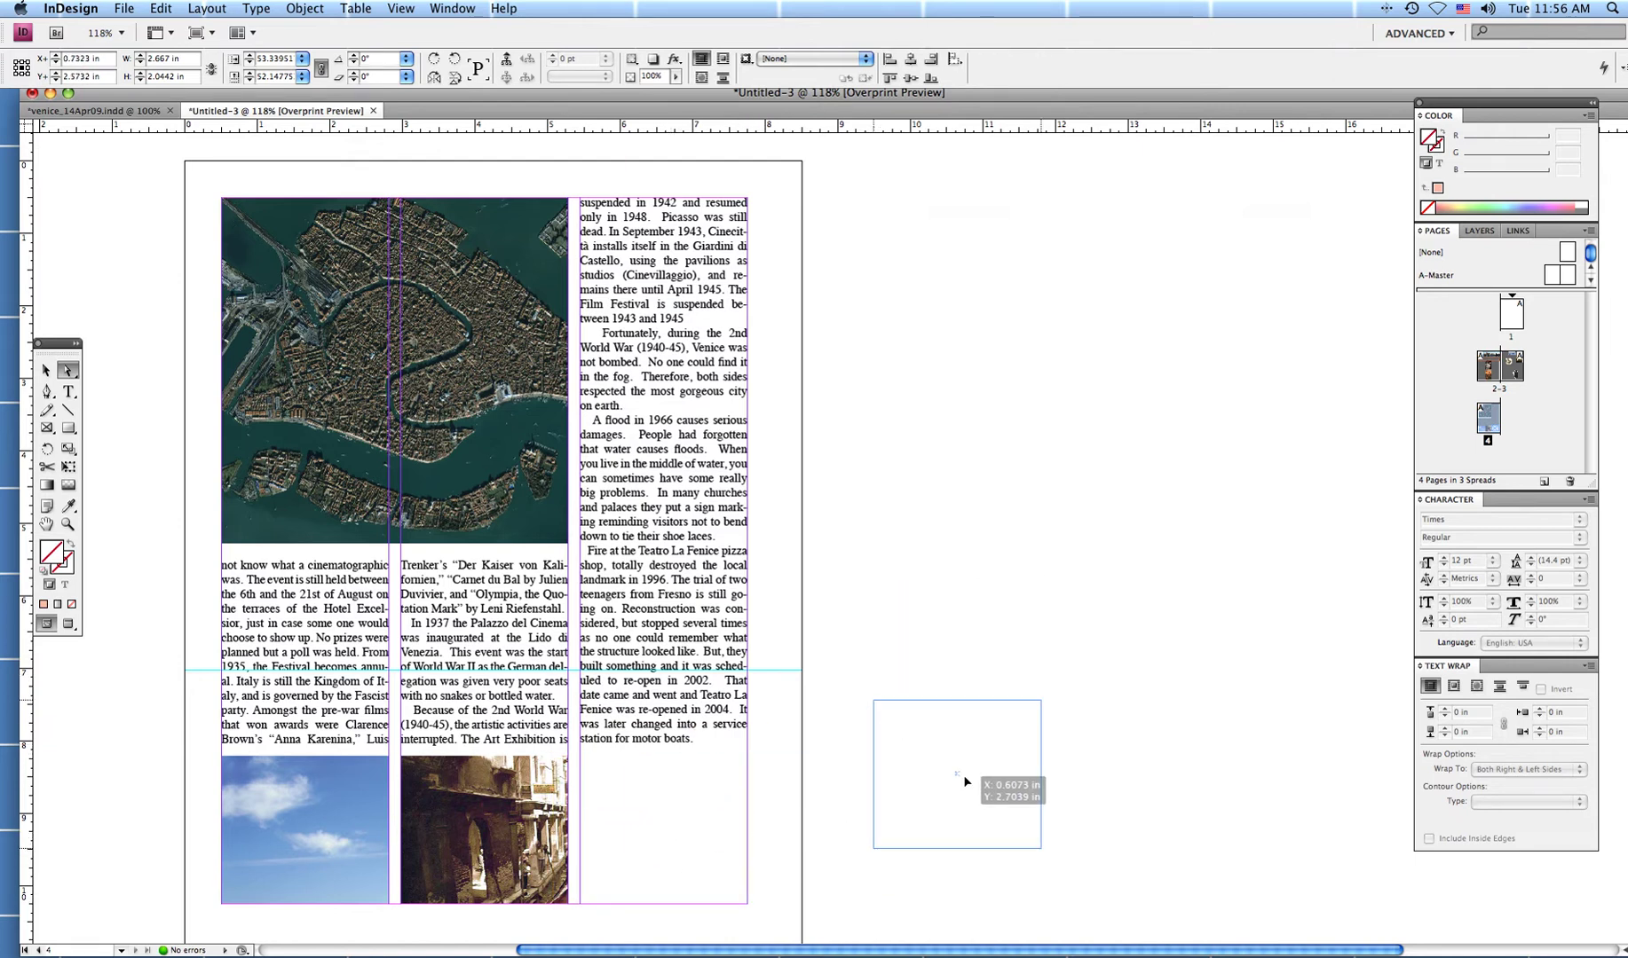
Shorten the third column's text frame on page 4 so it ends just below the last line of text.
{"action": "left_click", "coordinate": [746, 815]}
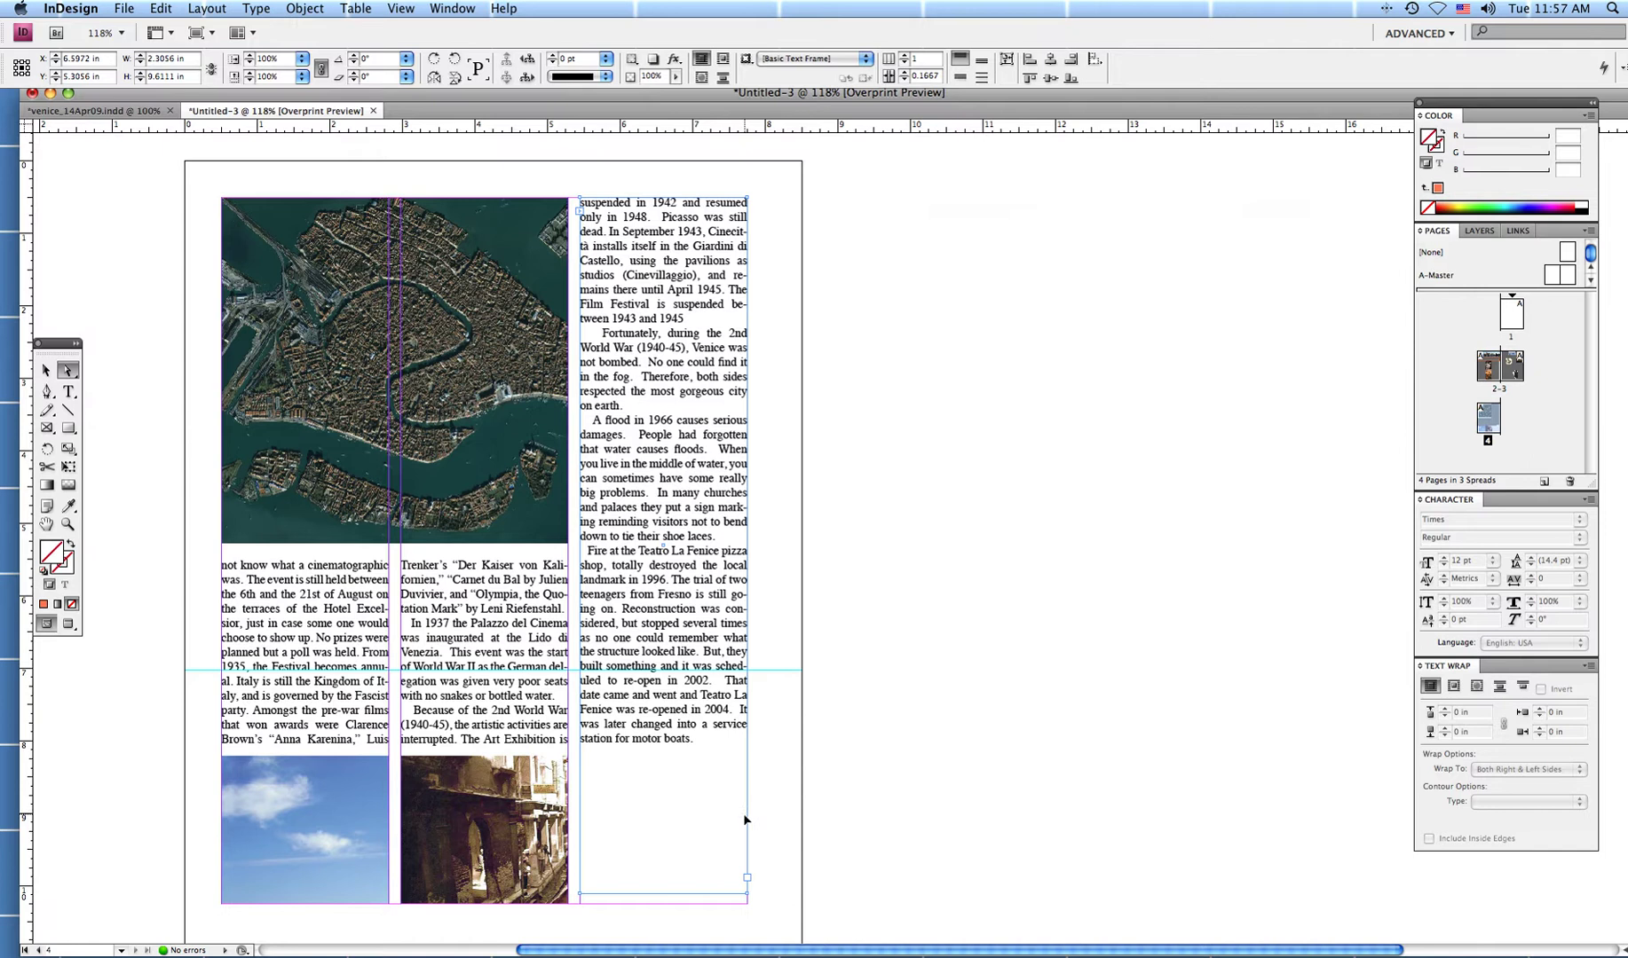
{"action": "left_click", "coordinate": [47, 371]}
{"action": "left_click_drag", "start_coordinate": [662, 895], "coordinate": [670, 751]}
{"action": "left_click", "coordinate": [668, 809]}
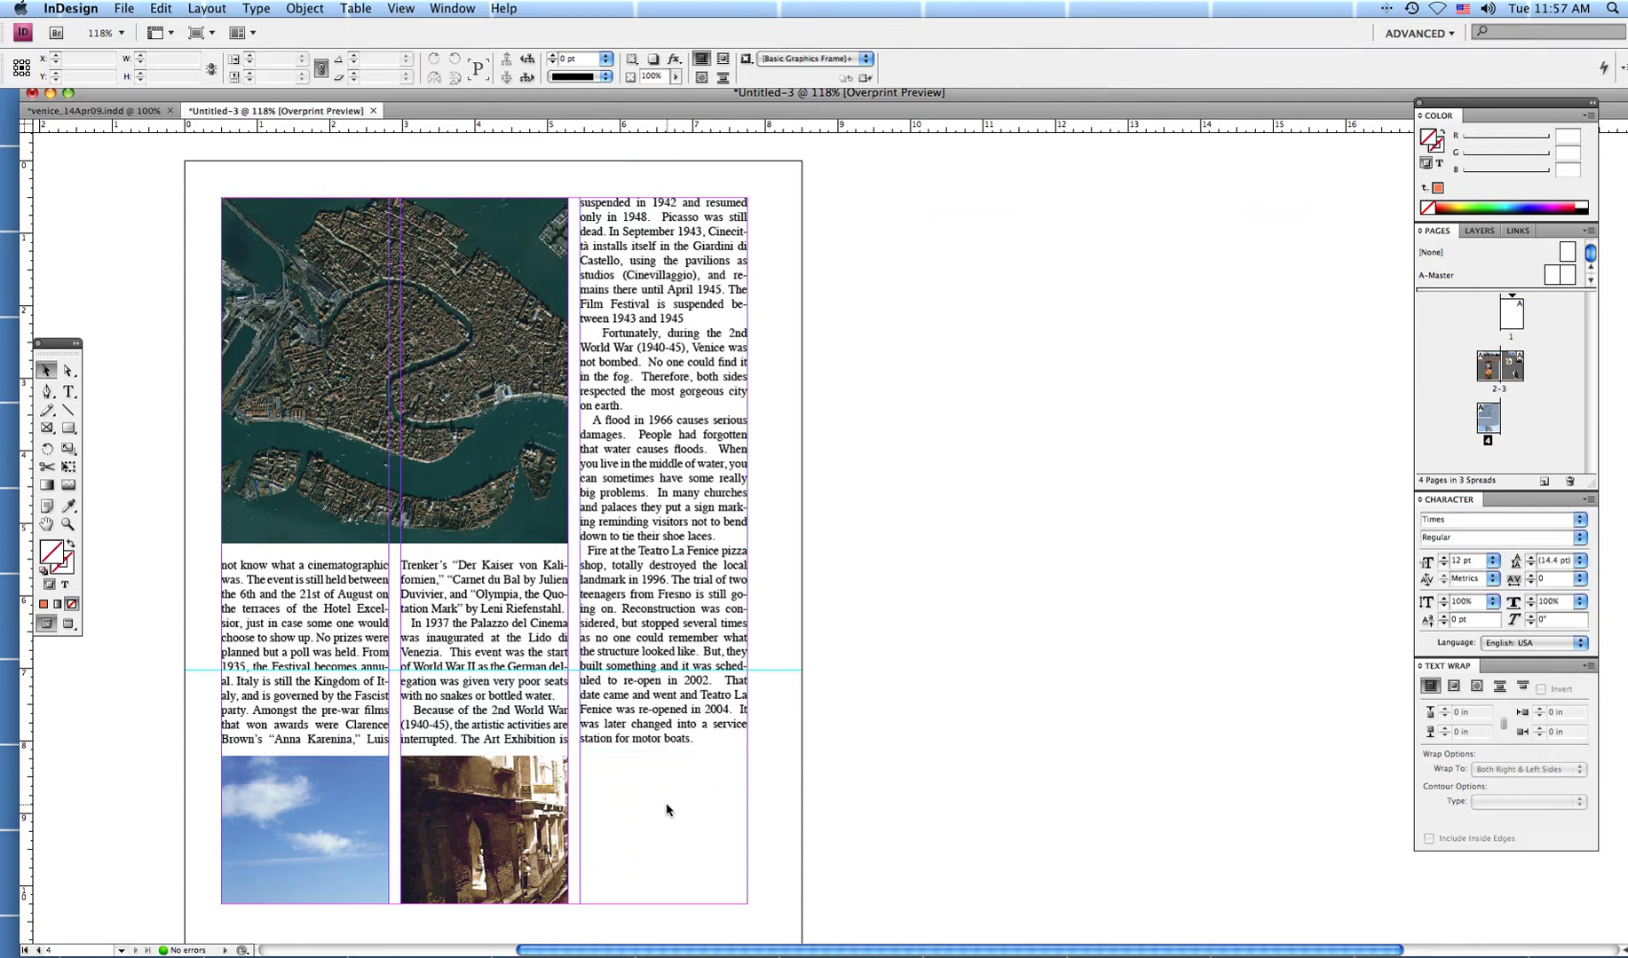
{"action": "left_click_drag", "start_coordinate": [786, 794], "coordinate": [721, 826]}
Draw an empty picture frame about 2.31 by 2.04 in below the third column's text, spanning the column width.
{"action": "left_click", "coordinate": [47, 427]}
{"action": "left_click_drag", "start_coordinate": [580, 760], "coordinate": [848, 905]}
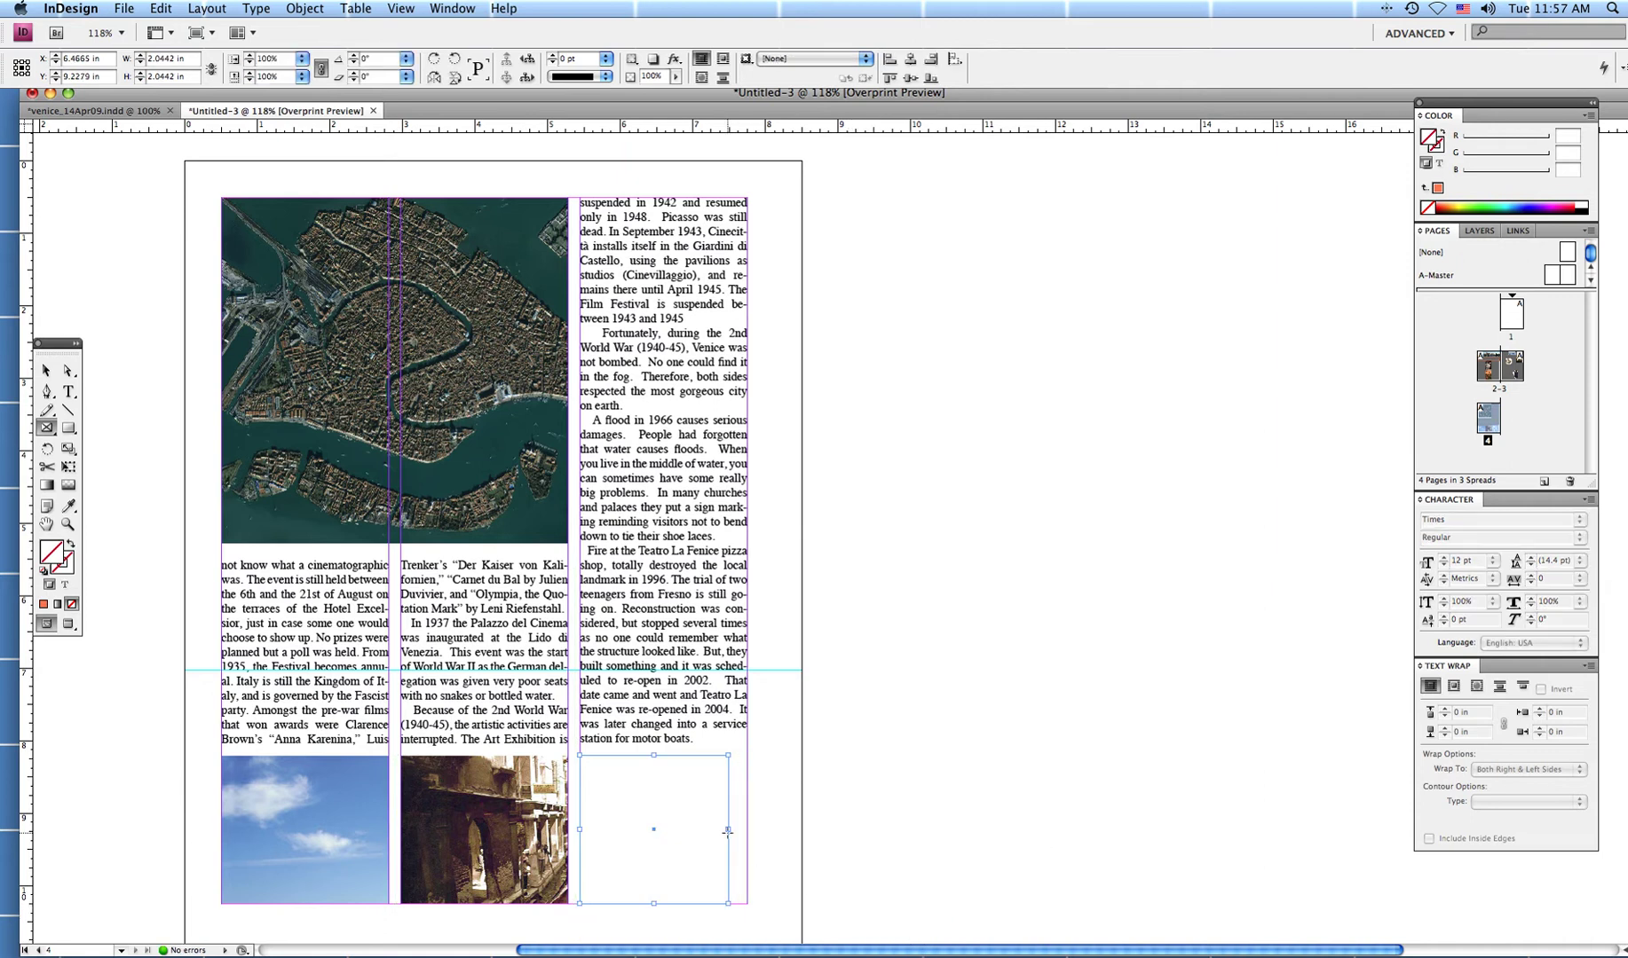
{"action": "left_click", "coordinate": [48, 372]}
{"action": "left_click_drag", "start_coordinate": [727, 829], "coordinate": [751, 831]}
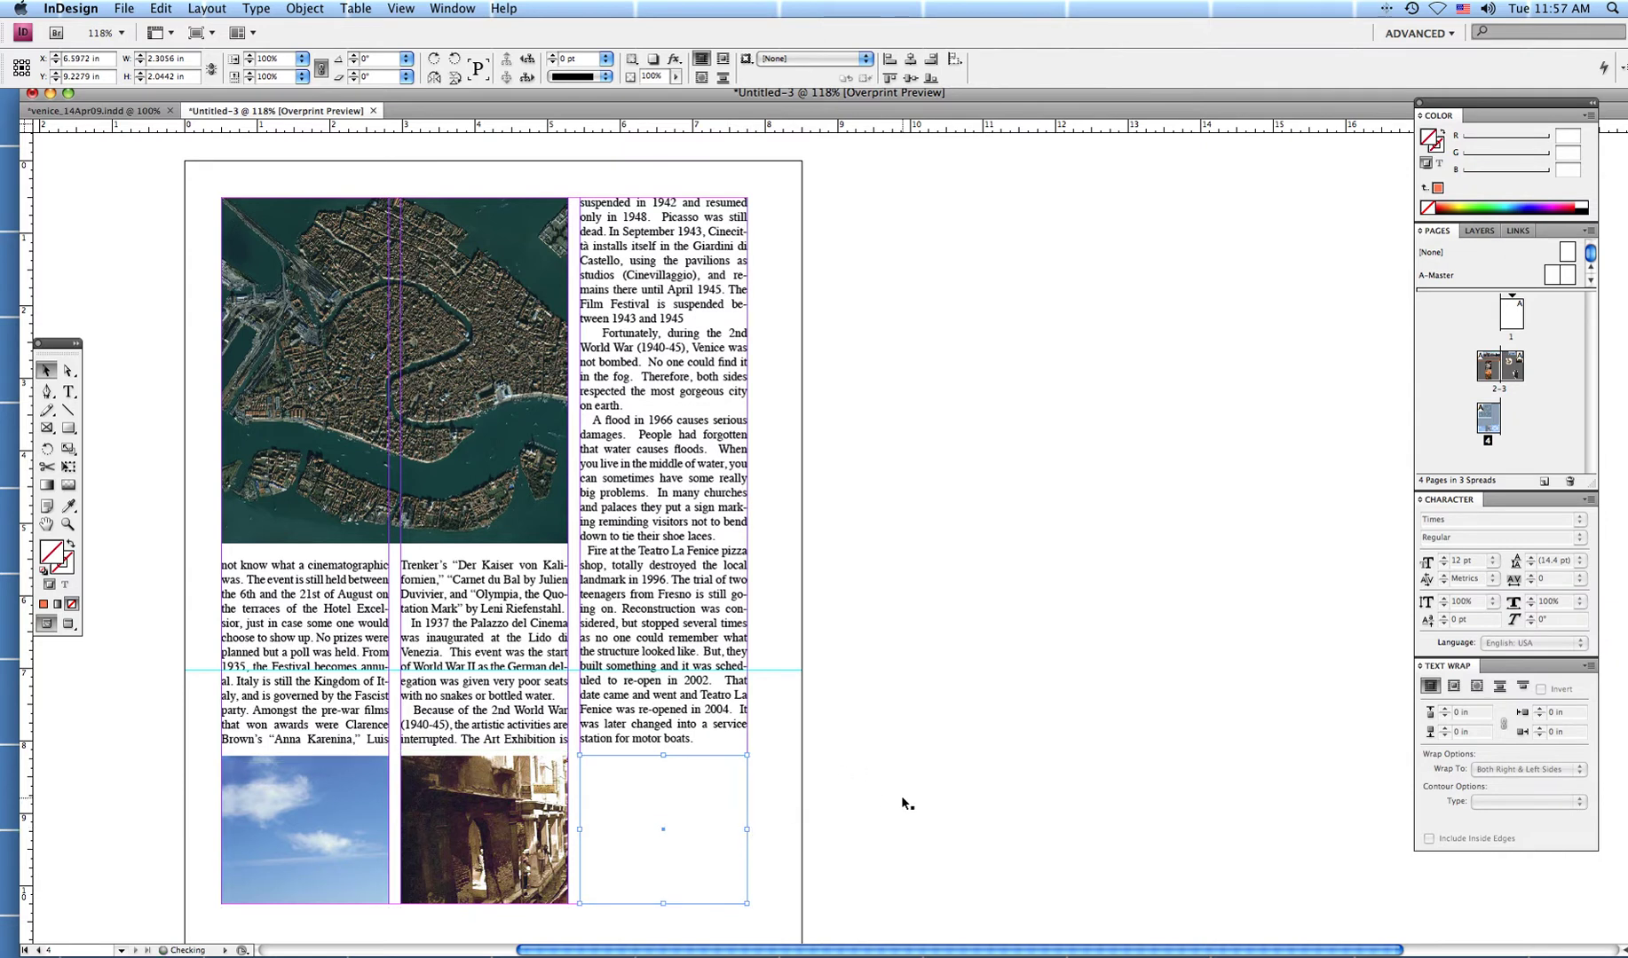
Delete the leftover 5 by 3.92 in picture frame from the pasteboard beside page 4.
{"action": "left_click_drag", "start_coordinate": [904, 800], "coordinate": [1006, 658]}
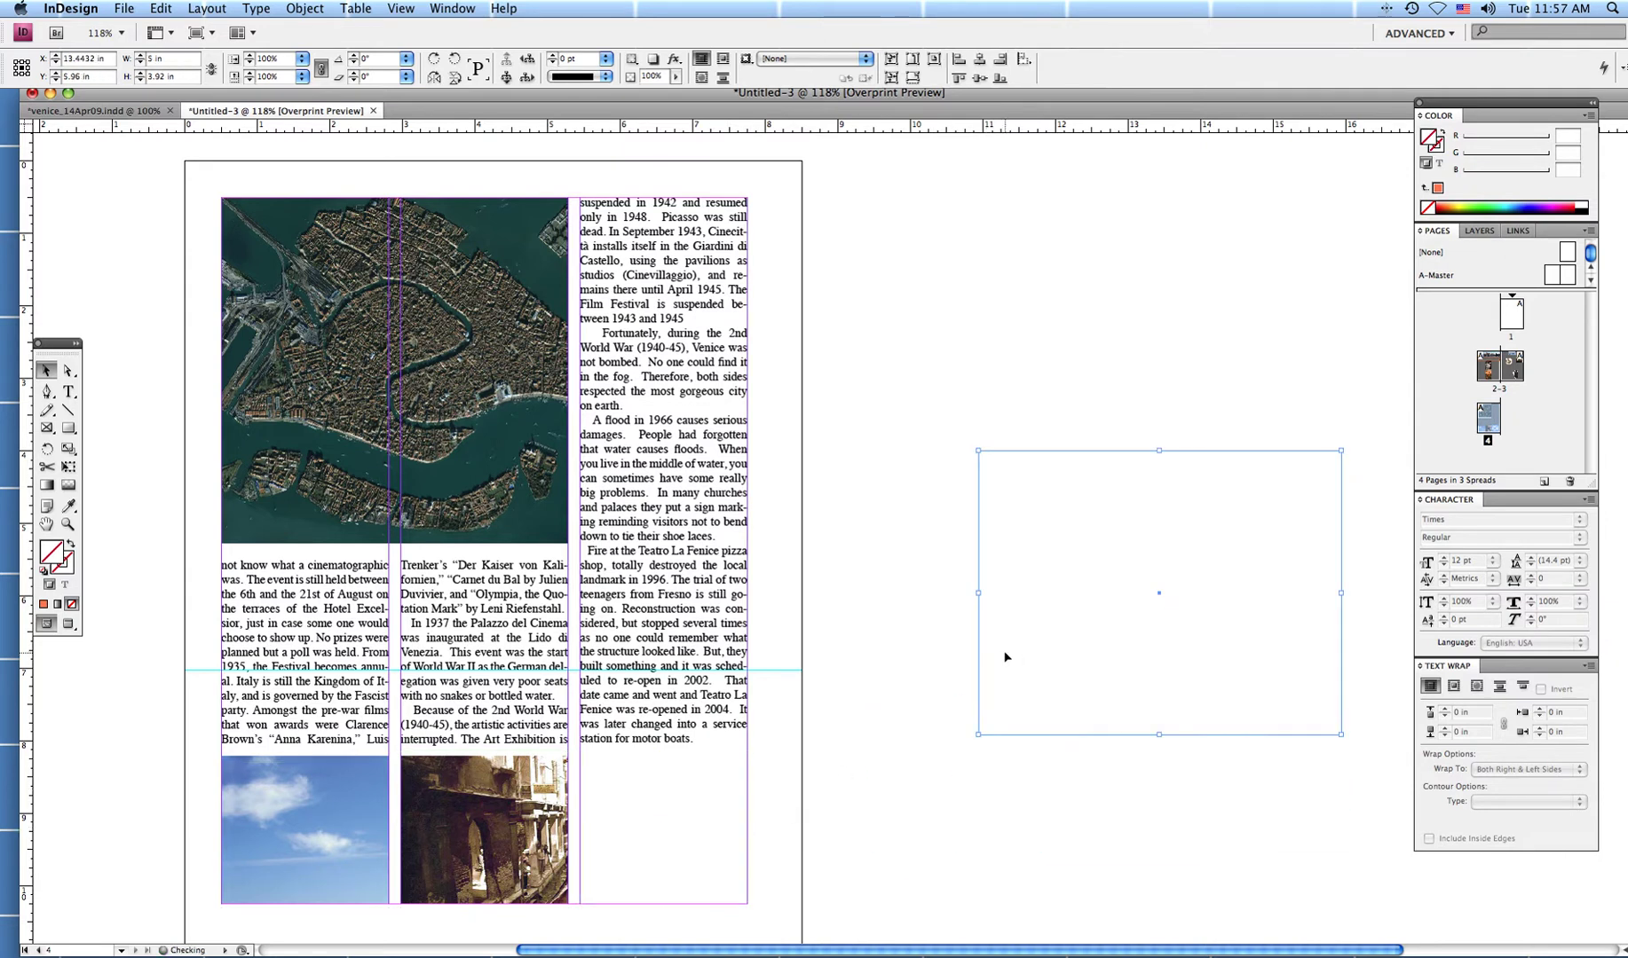
{"action": "key", "text": "Delete"}
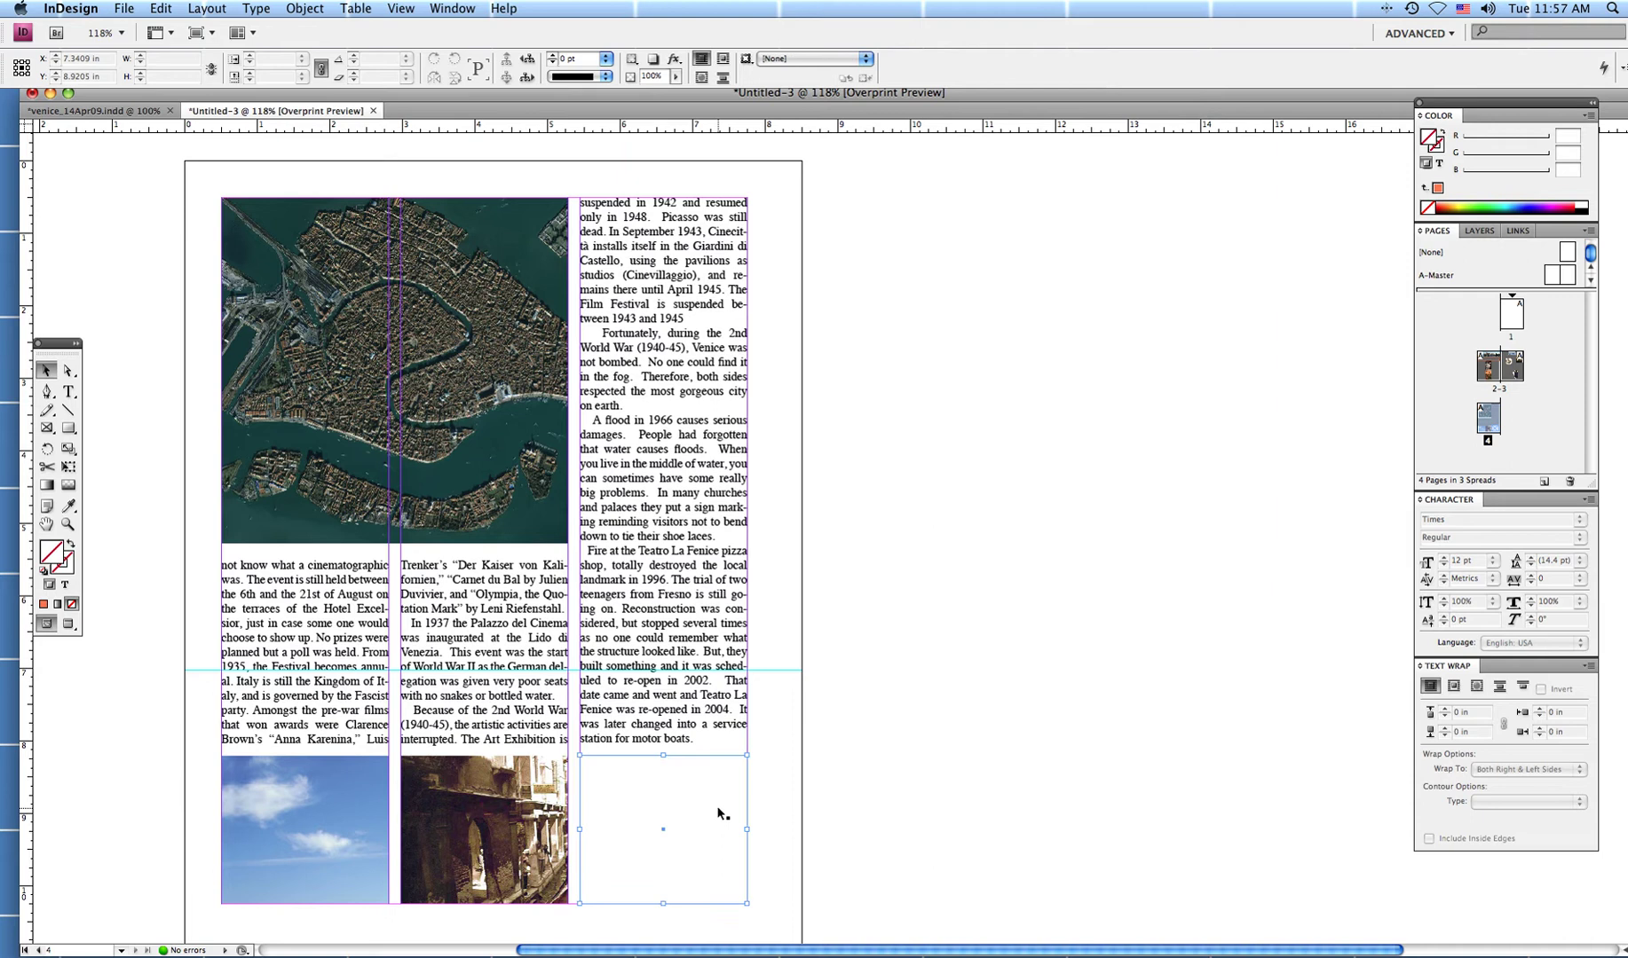
{"action": "left_click", "coordinate": [725, 814]}
{"action": "key", "text": "super+z"}
{"action": "key", "text": "super+shift+z"}
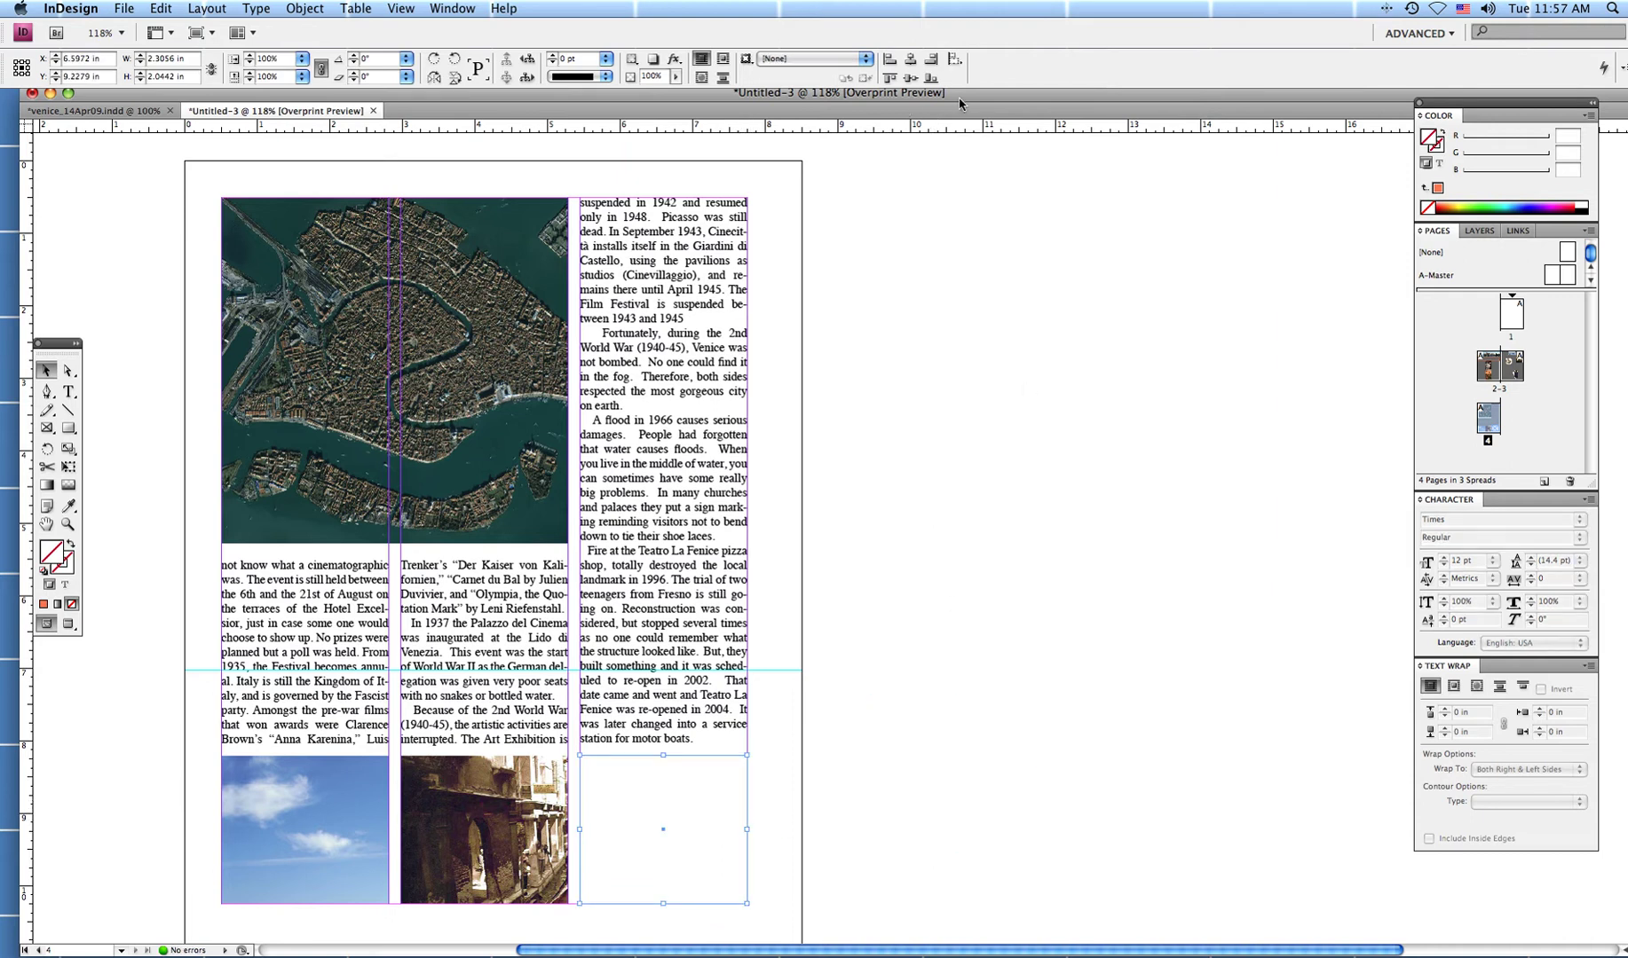
Reveal the 3_Venice parts folder, place Venice_San_Marco.tif on the pasteboard again and move it nearer to page 4.
{"action": "left_click_drag", "start_coordinate": [959, 103], "coordinate": [952, 461]}
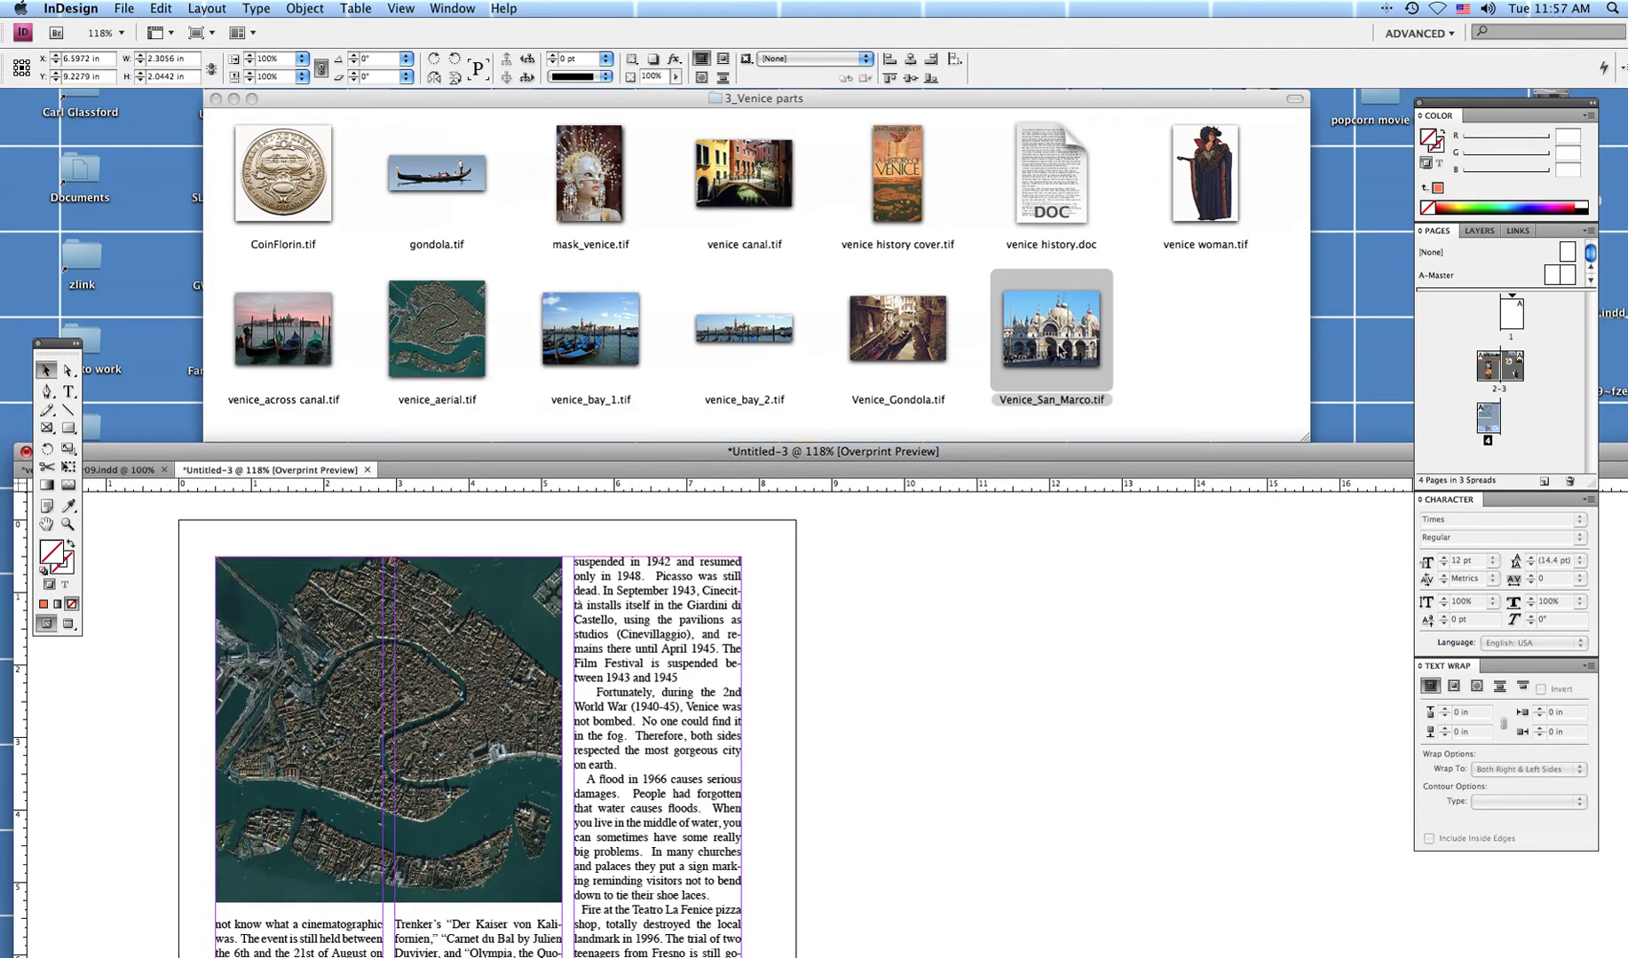
{"action": "left_click_drag", "start_coordinate": [1059, 351], "coordinate": [1074, 804]}
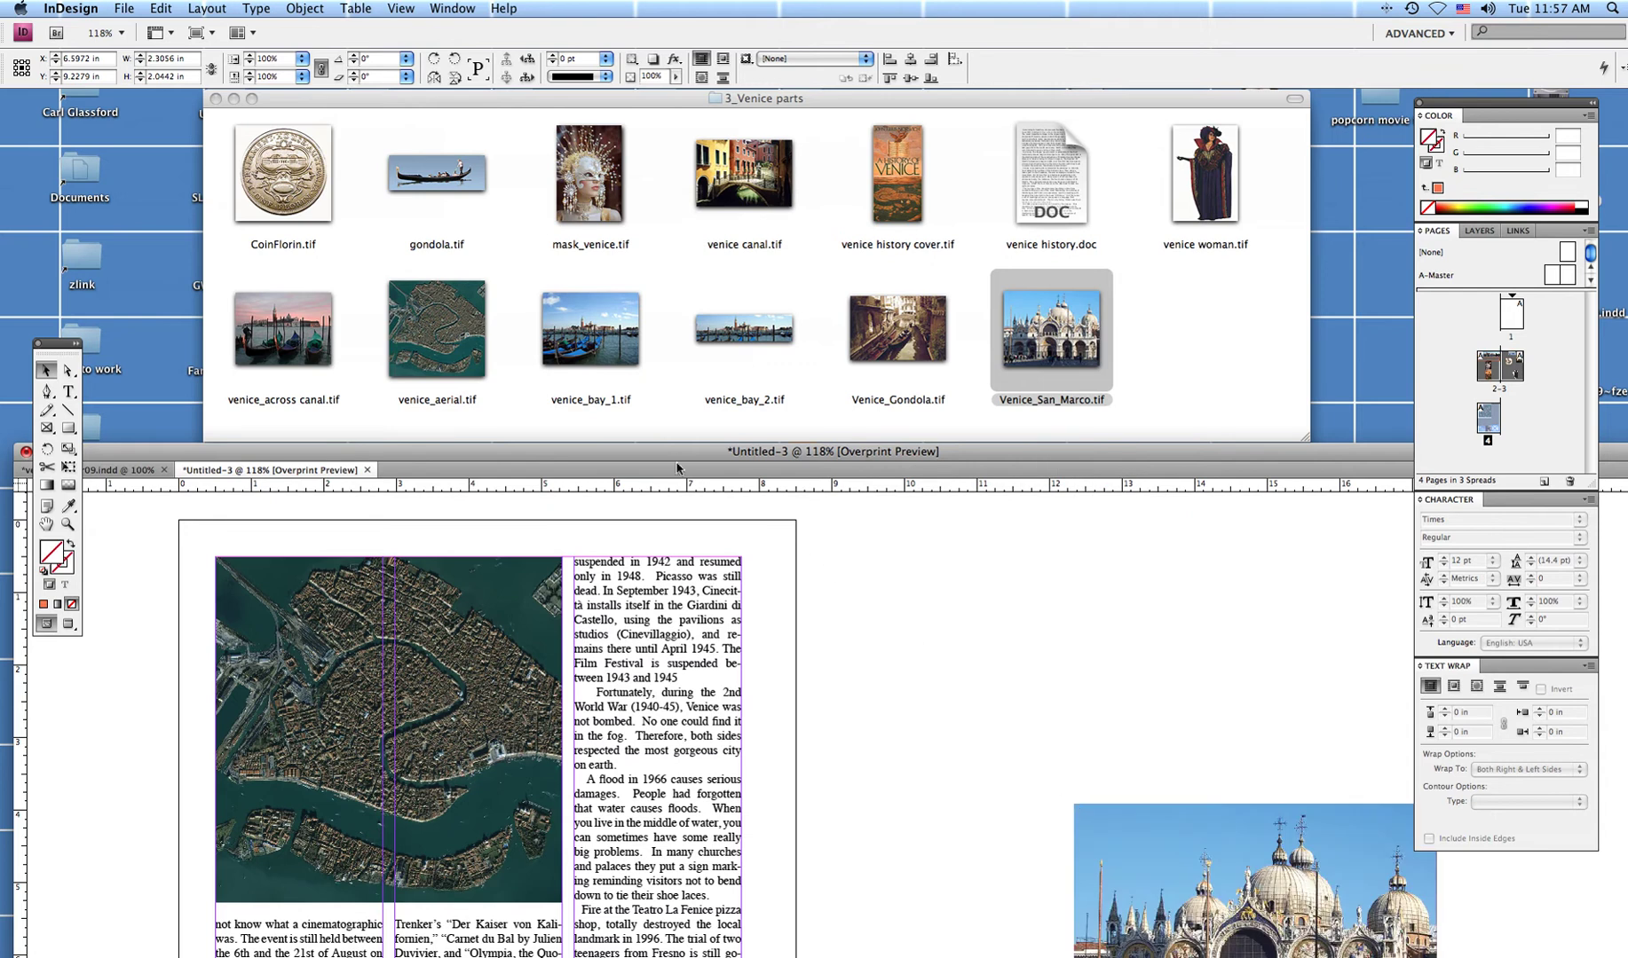
{"action": "left_click_drag", "start_coordinate": [676, 467], "coordinate": [661, 113]}
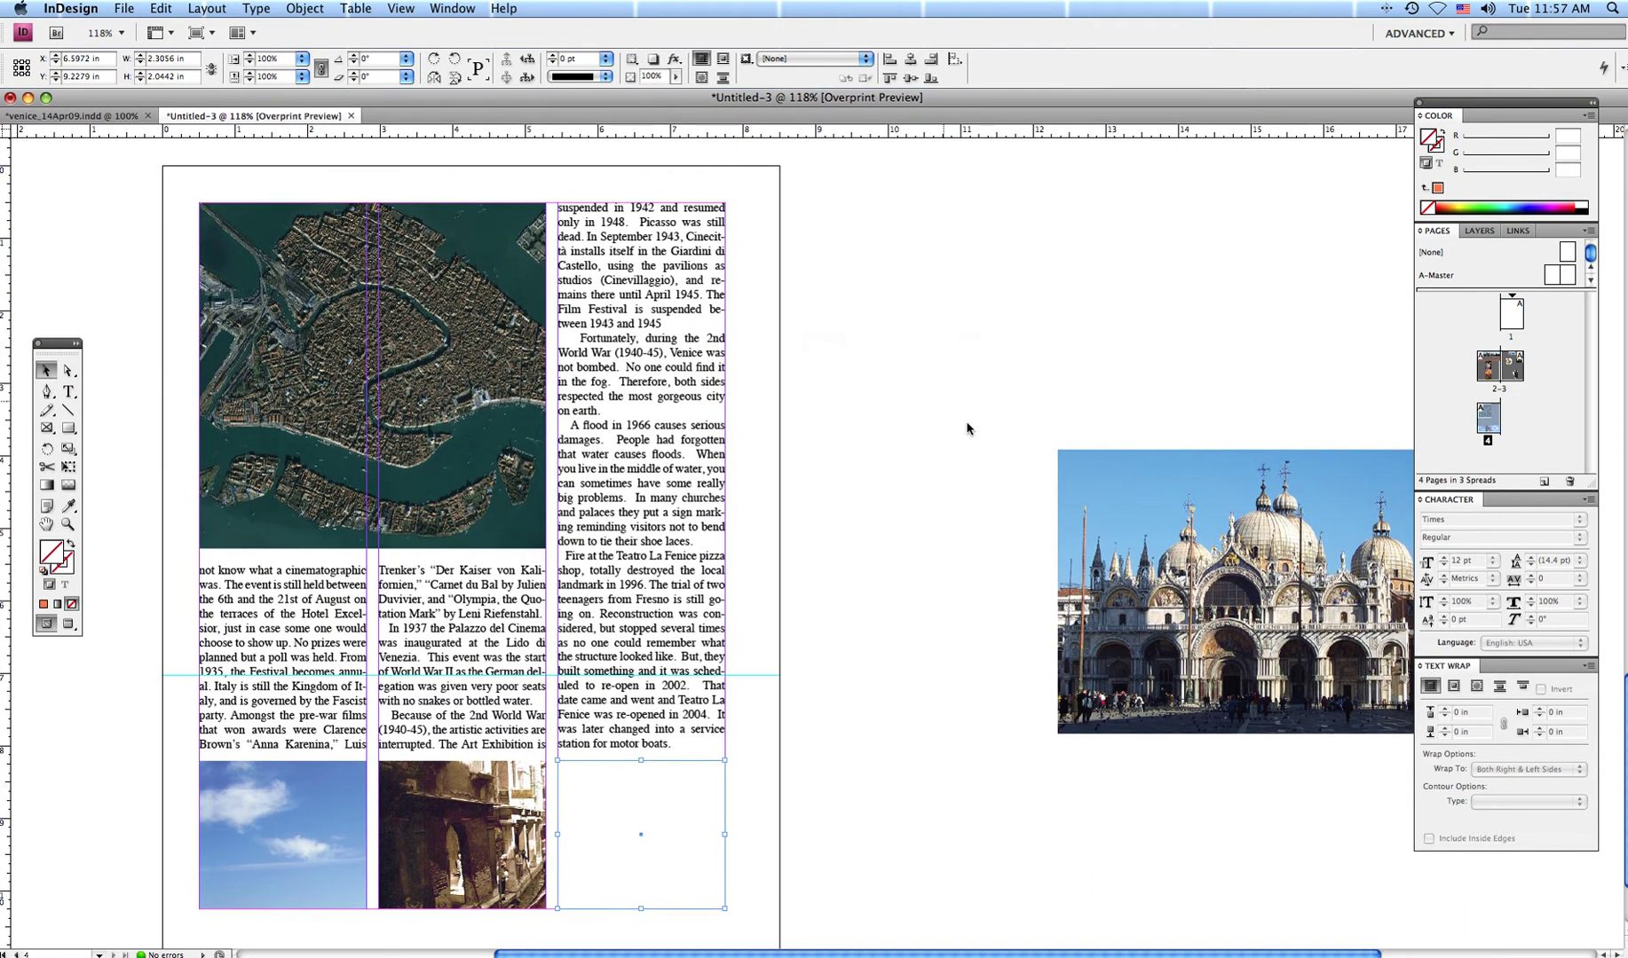
{"action": "left_click_drag", "start_coordinate": [1138, 582], "coordinate": [948, 661]}
Delete the empty frame below the third column and move the San Marco picture to align with that column's left edge.
{"action": "left_click", "coordinate": [653, 804]}
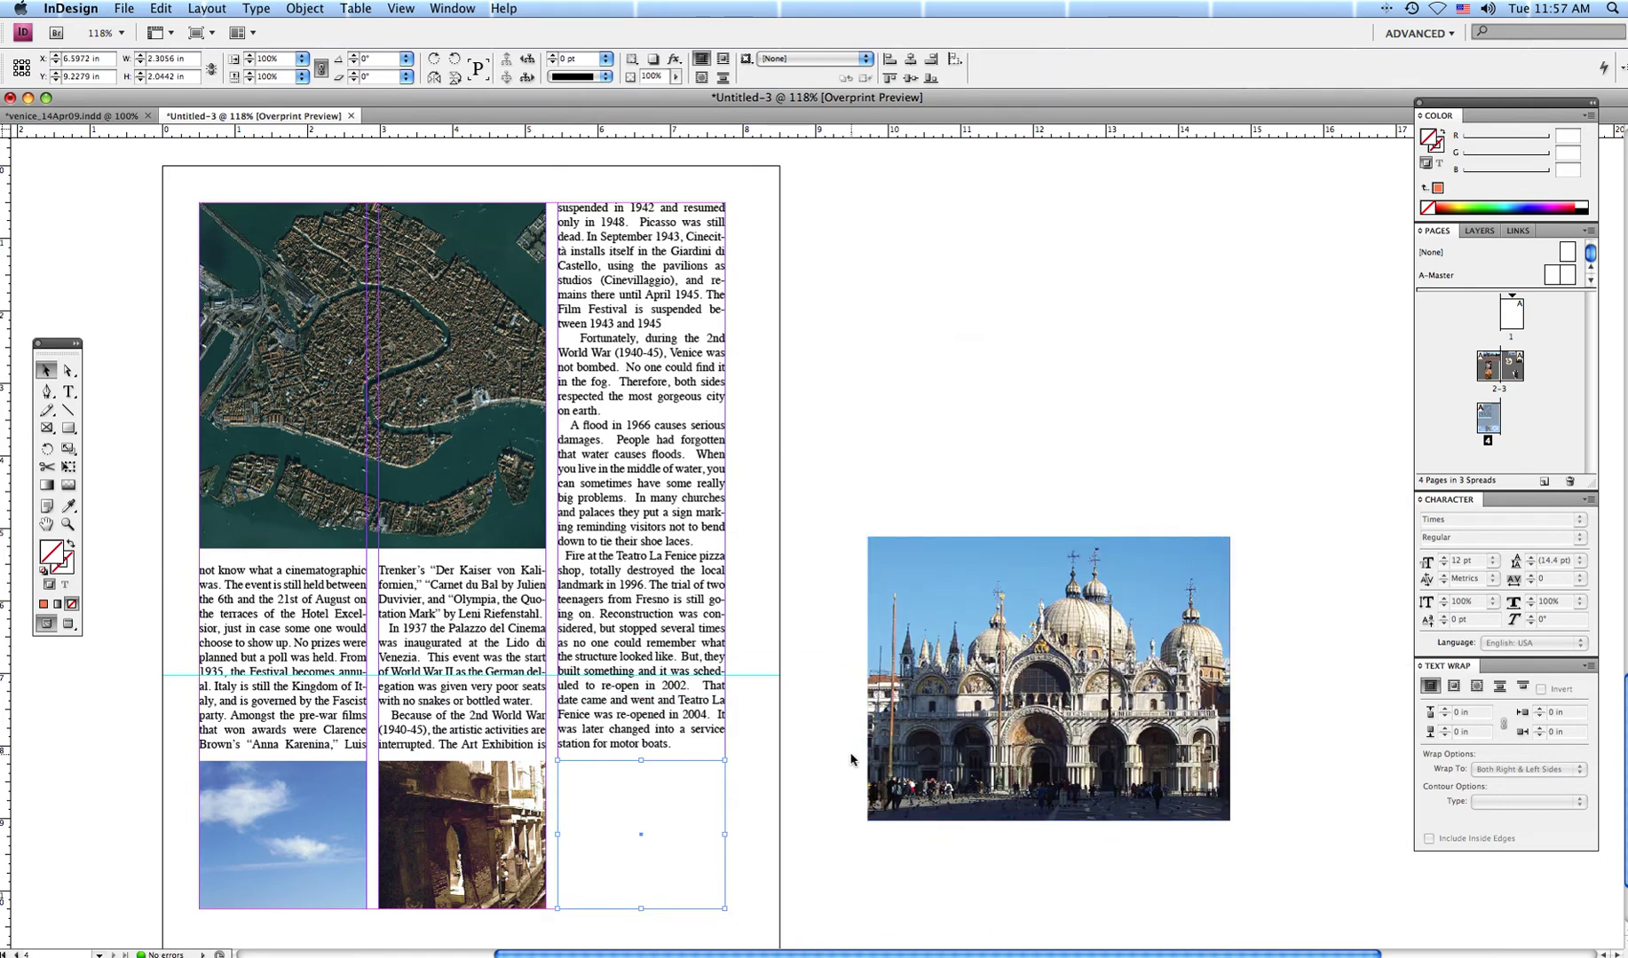
{"action": "key", "text": "Delete"}
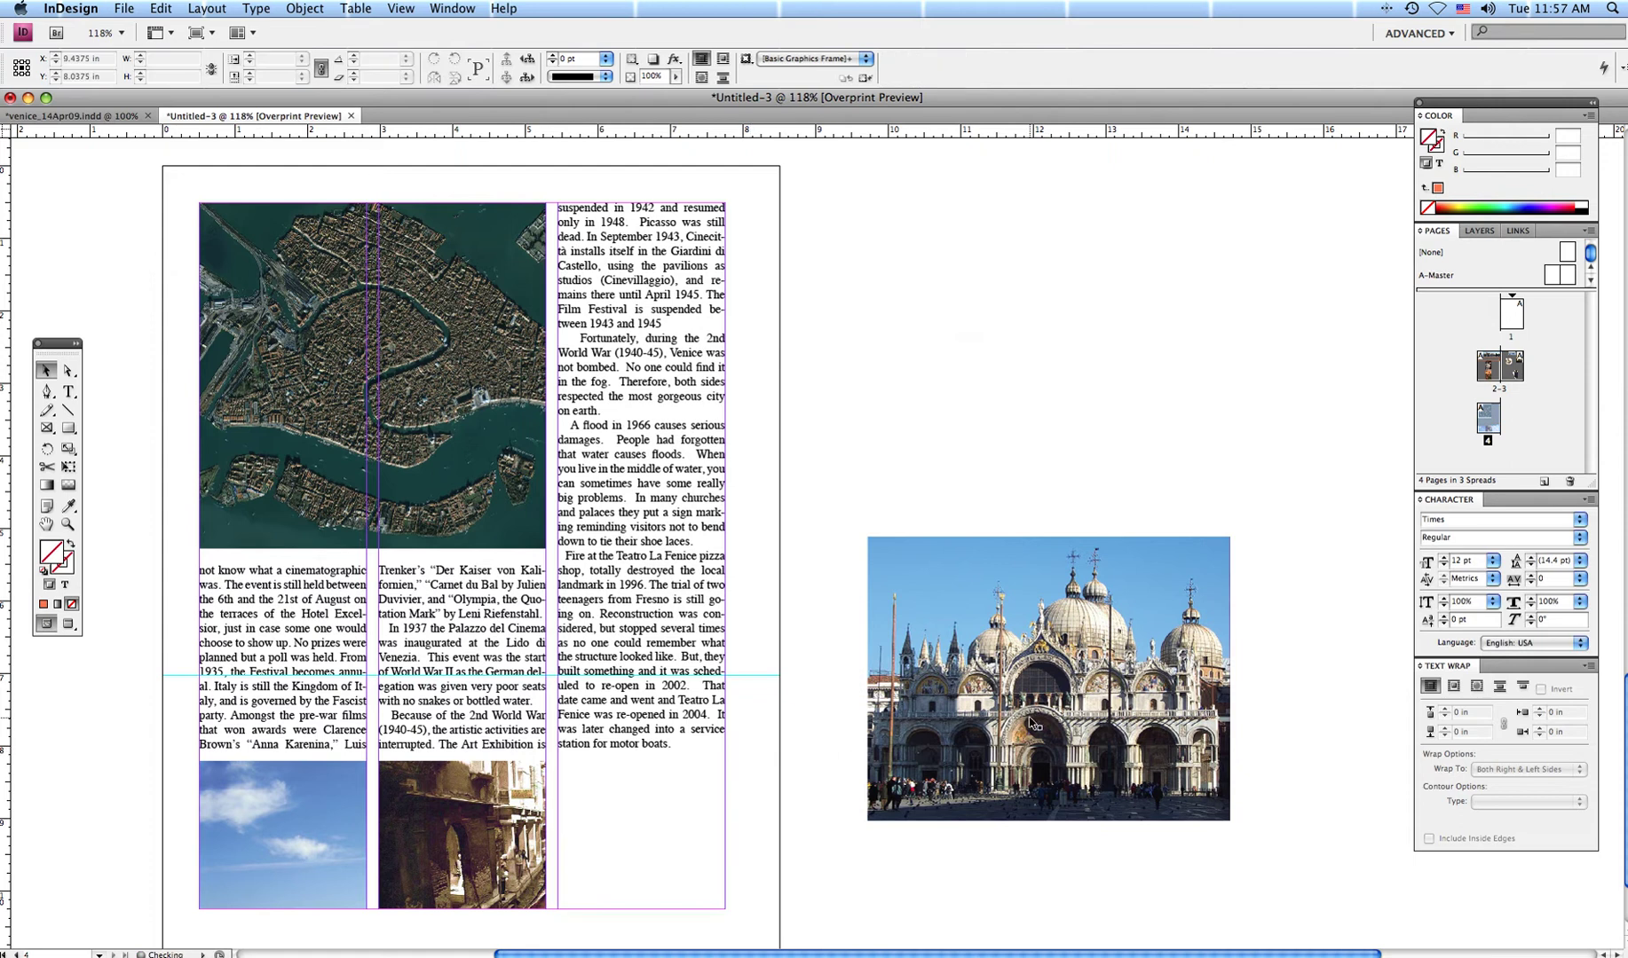
{"action": "left_click", "coordinate": [1213, 557]}
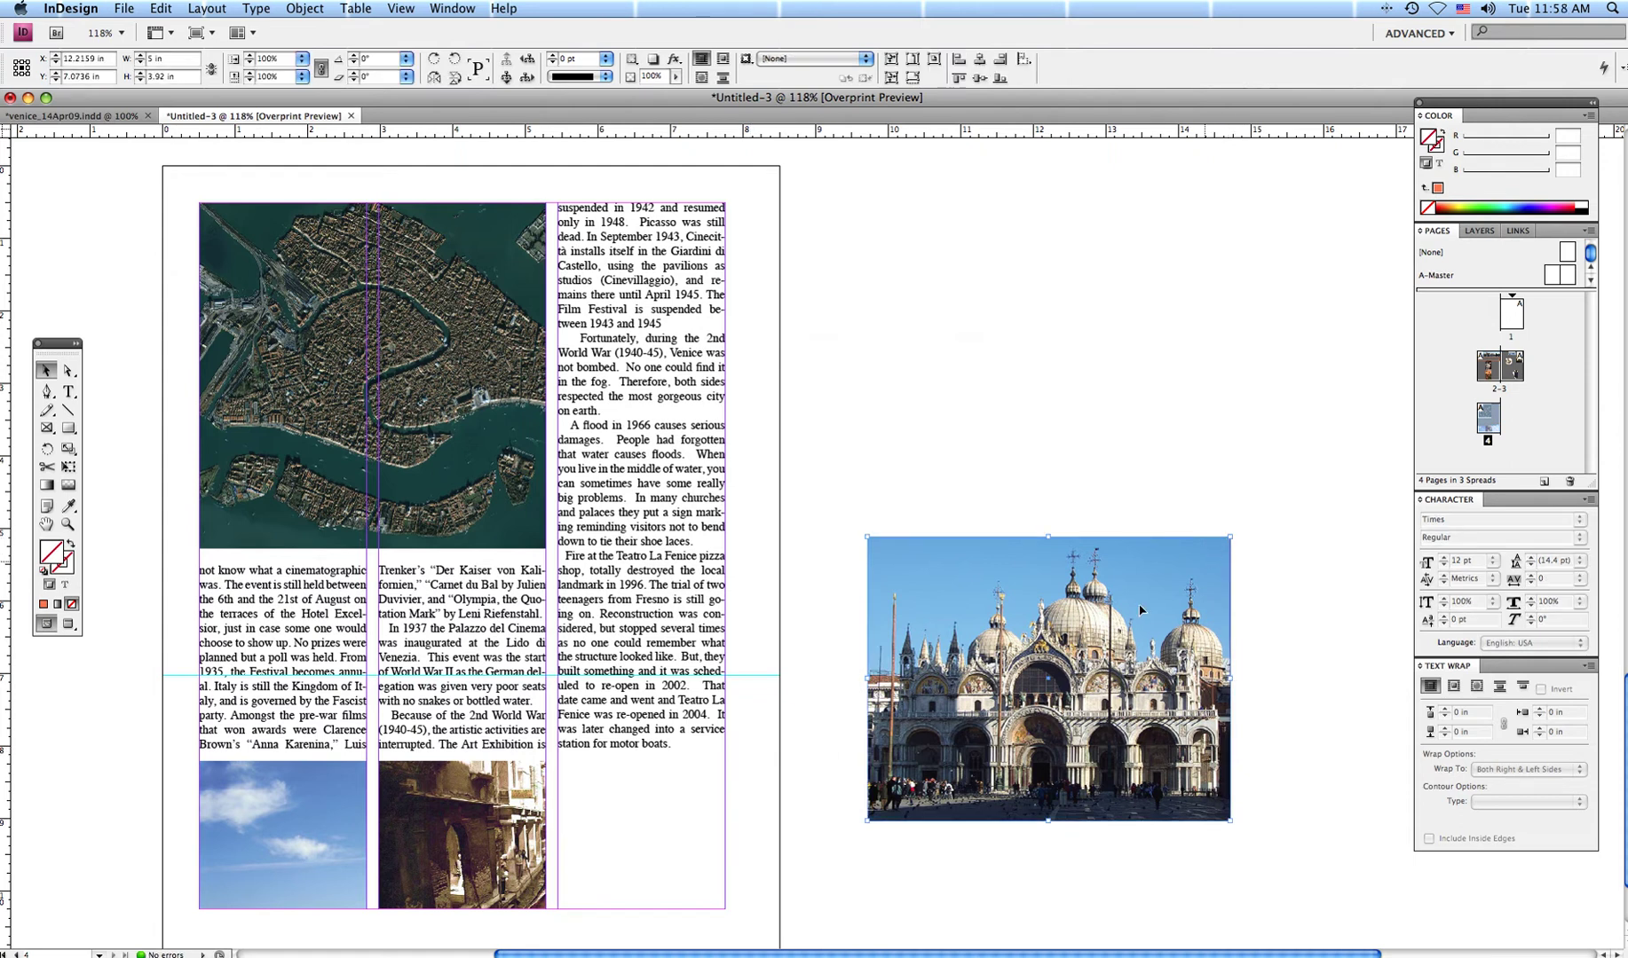
{"action": "left_click_drag", "start_coordinate": [1140, 610], "coordinate": [743, 619]}
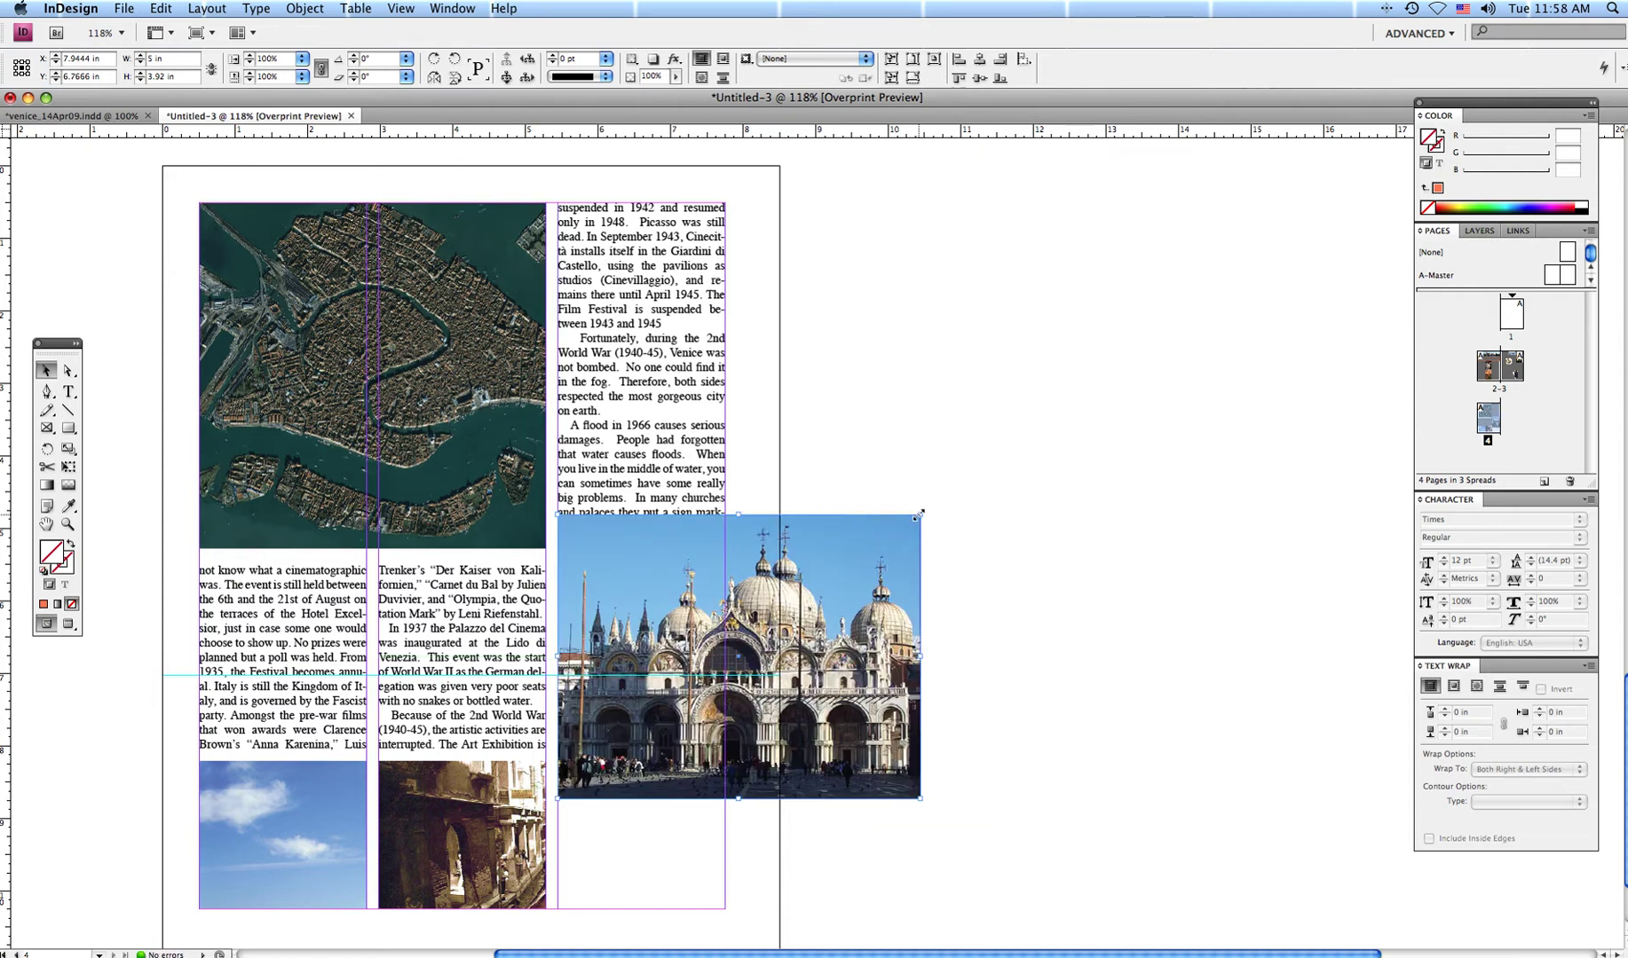
Crop the San Marco picture's frame to about 2.31 by 2.04 in and position it below the third column's text at the bottom margin.
{"action": "left_click_drag", "start_coordinate": [919, 514], "coordinate": [738, 657]}
{"action": "left_click_drag", "start_coordinate": [624, 657], "coordinate": [653, 672]}
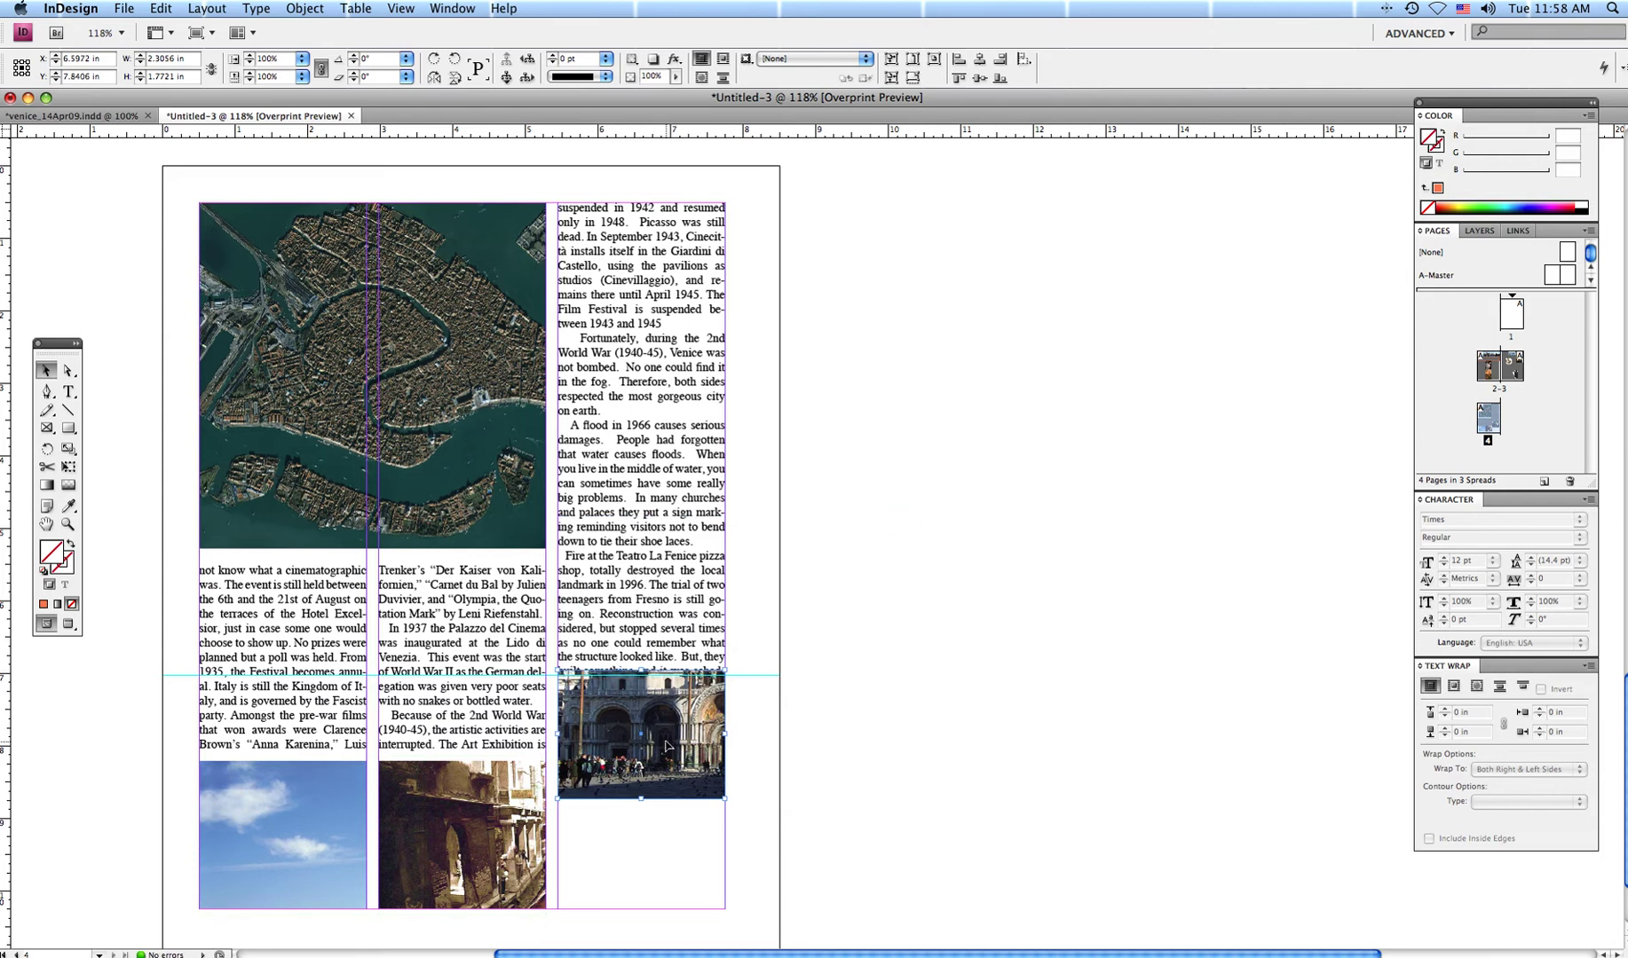
{"action": "left_click_drag", "start_coordinate": [673, 747], "coordinate": [667, 854]}
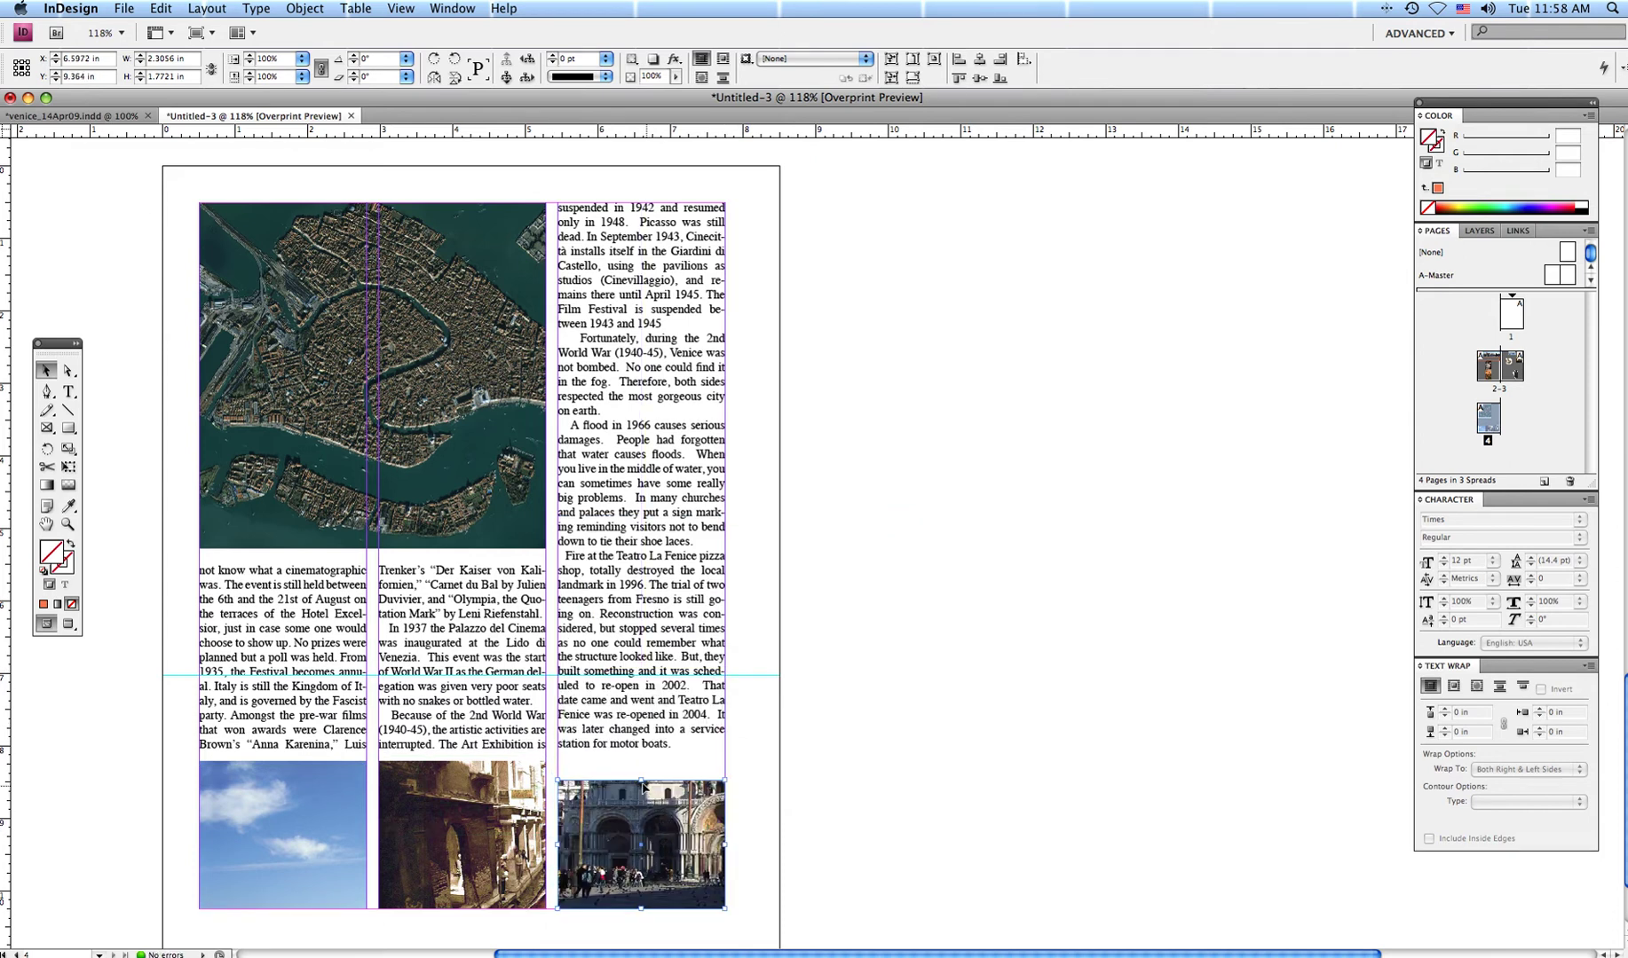
{"action": "left_click_drag", "start_coordinate": [641, 781], "coordinate": [640, 761]}
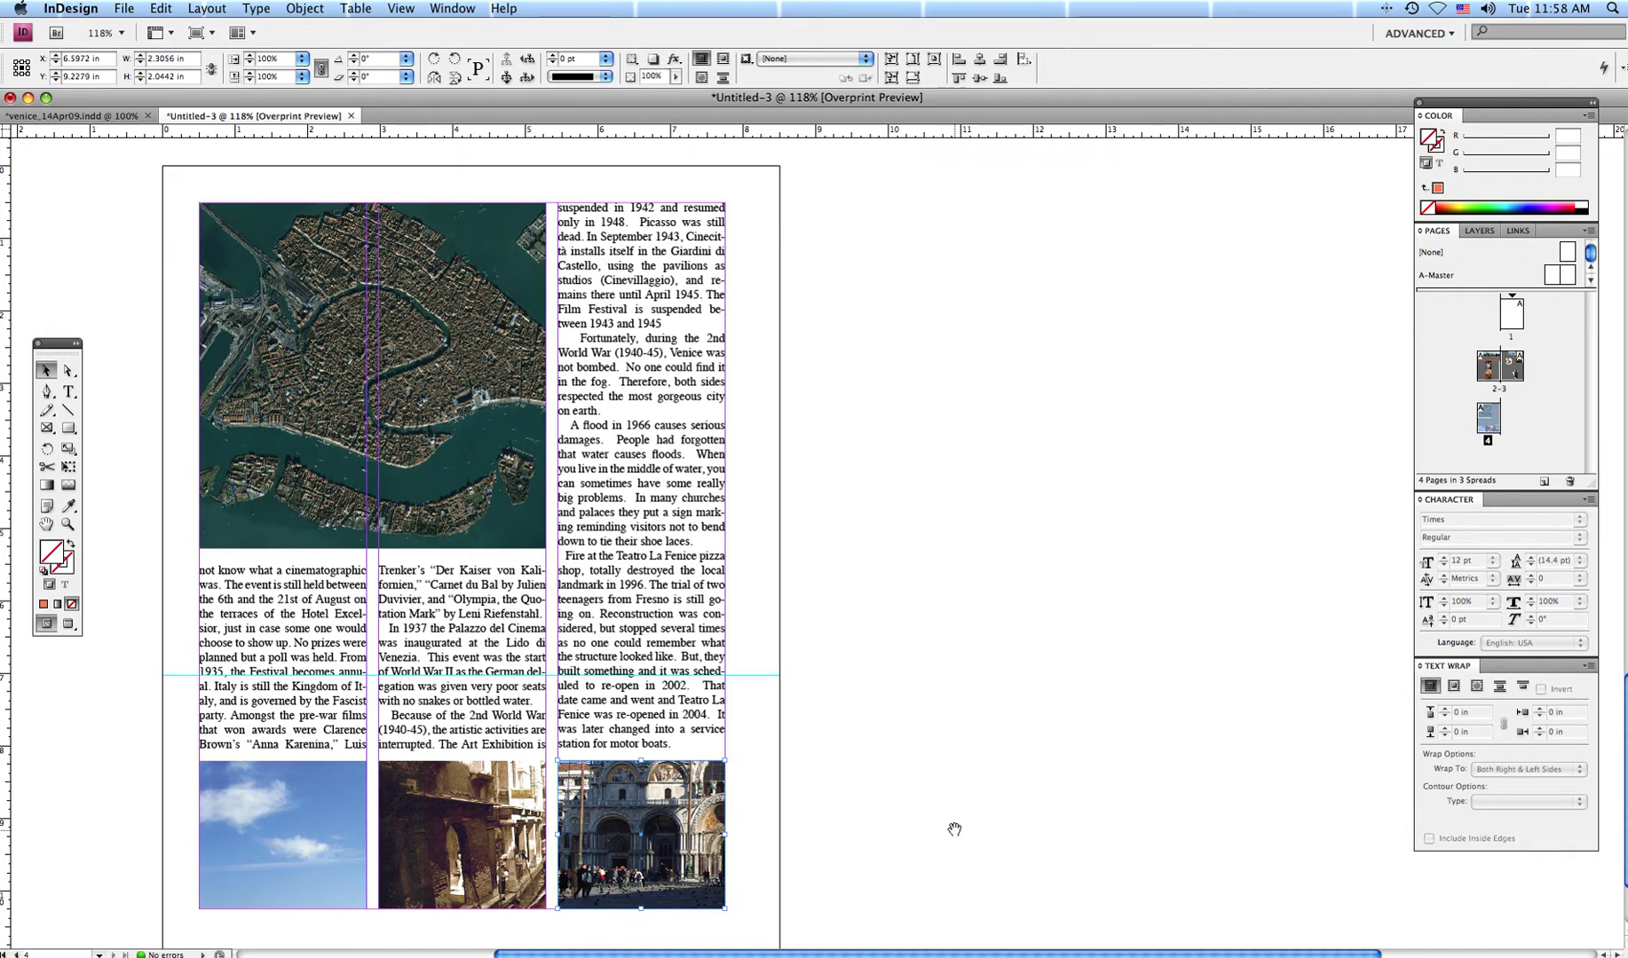
After checking page 4 of venice_14Apr09.indd, scale the bay picture inside the first column's frame proportionally to about 2.72 by 2.04 in.
{"action": "left_click_drag", "start_coordinate": [949, 638], "coordinate": [1101, 513]}
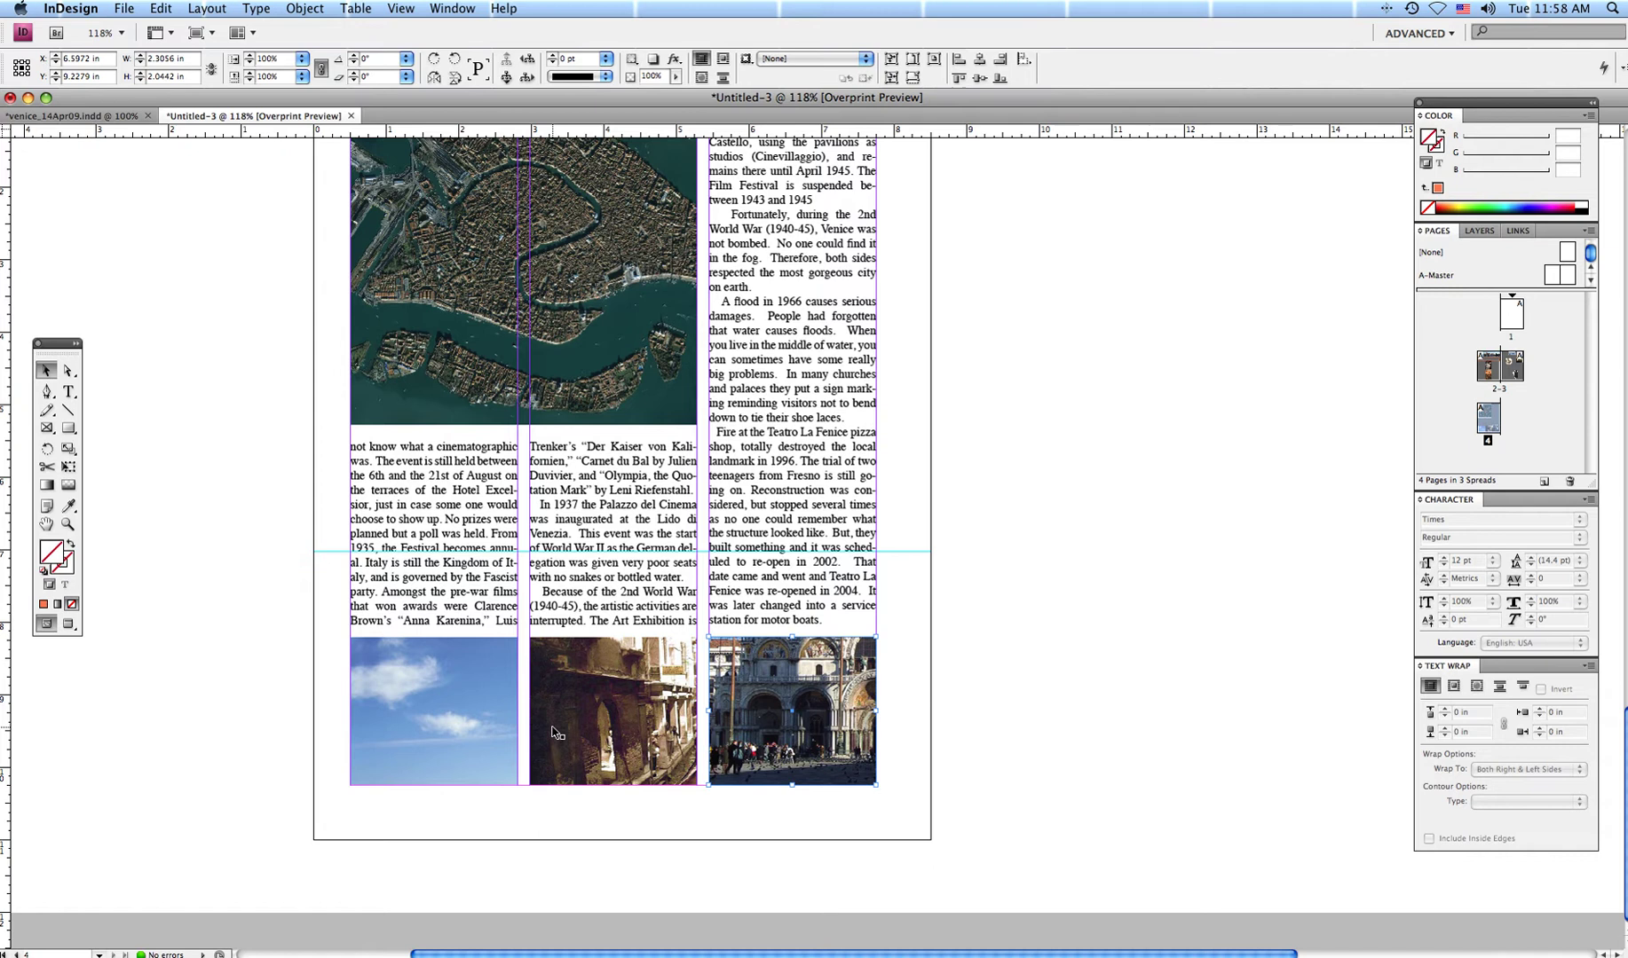
{"action": "left_click", "coordinate": [133, 117]}
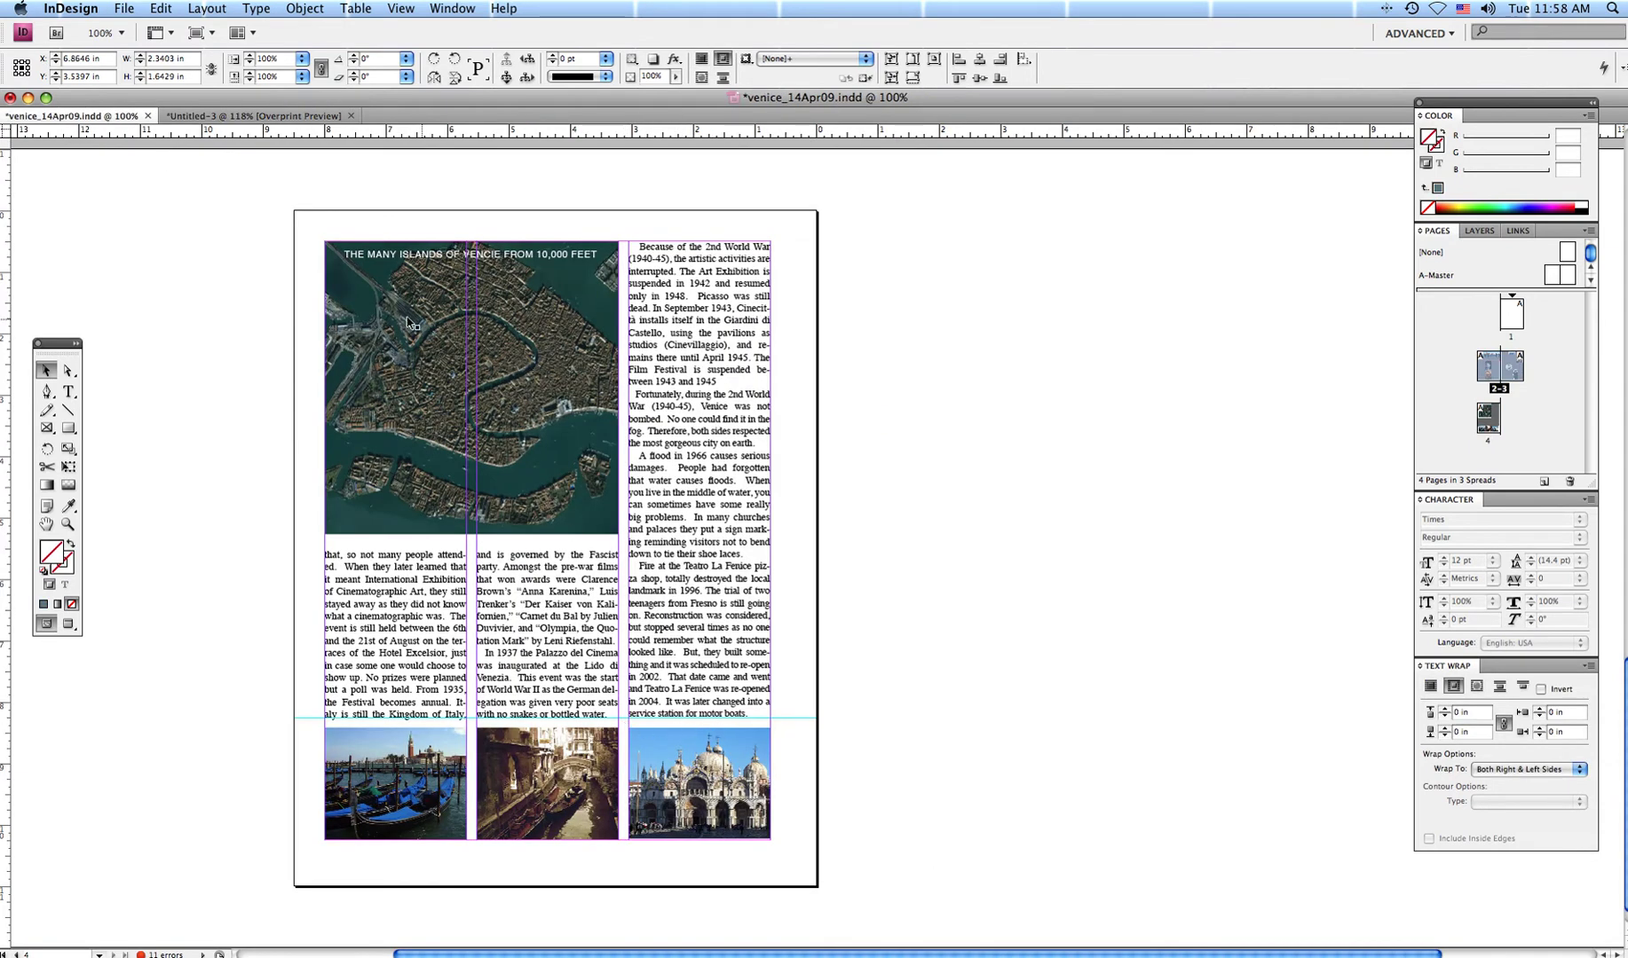
{"action": "left_click", "coordinate": [254, 116]}
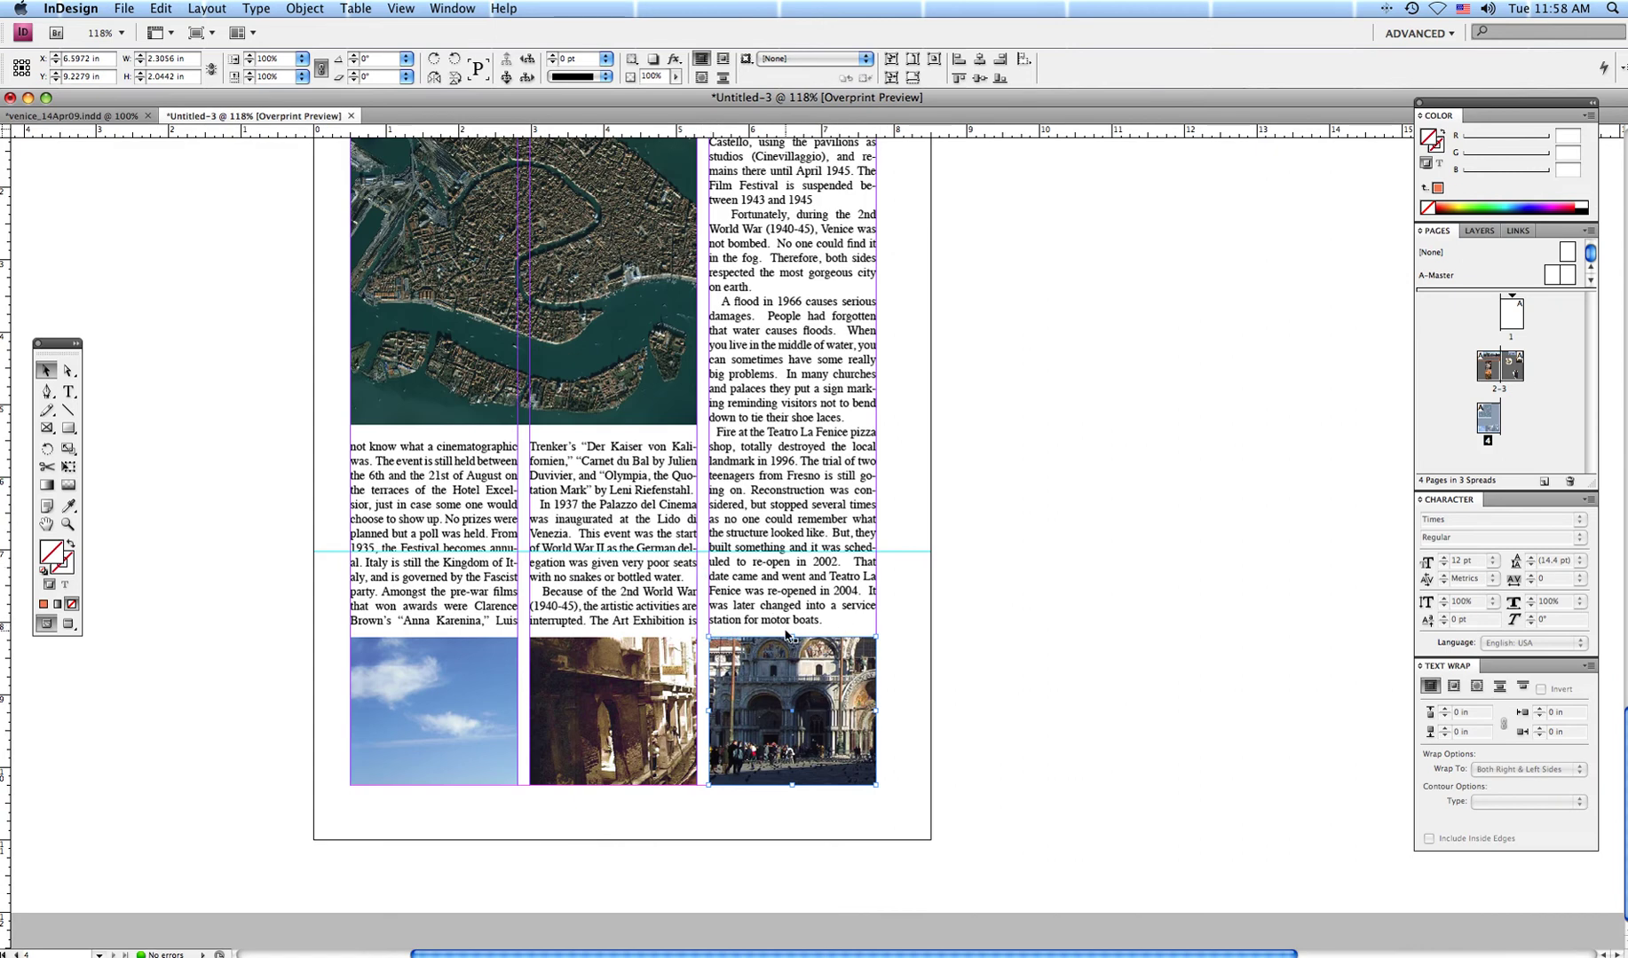
{"action": "left_click", "coordinate": [70, 371]}
{"action": "left_click", "coordinate": [469, 719]}
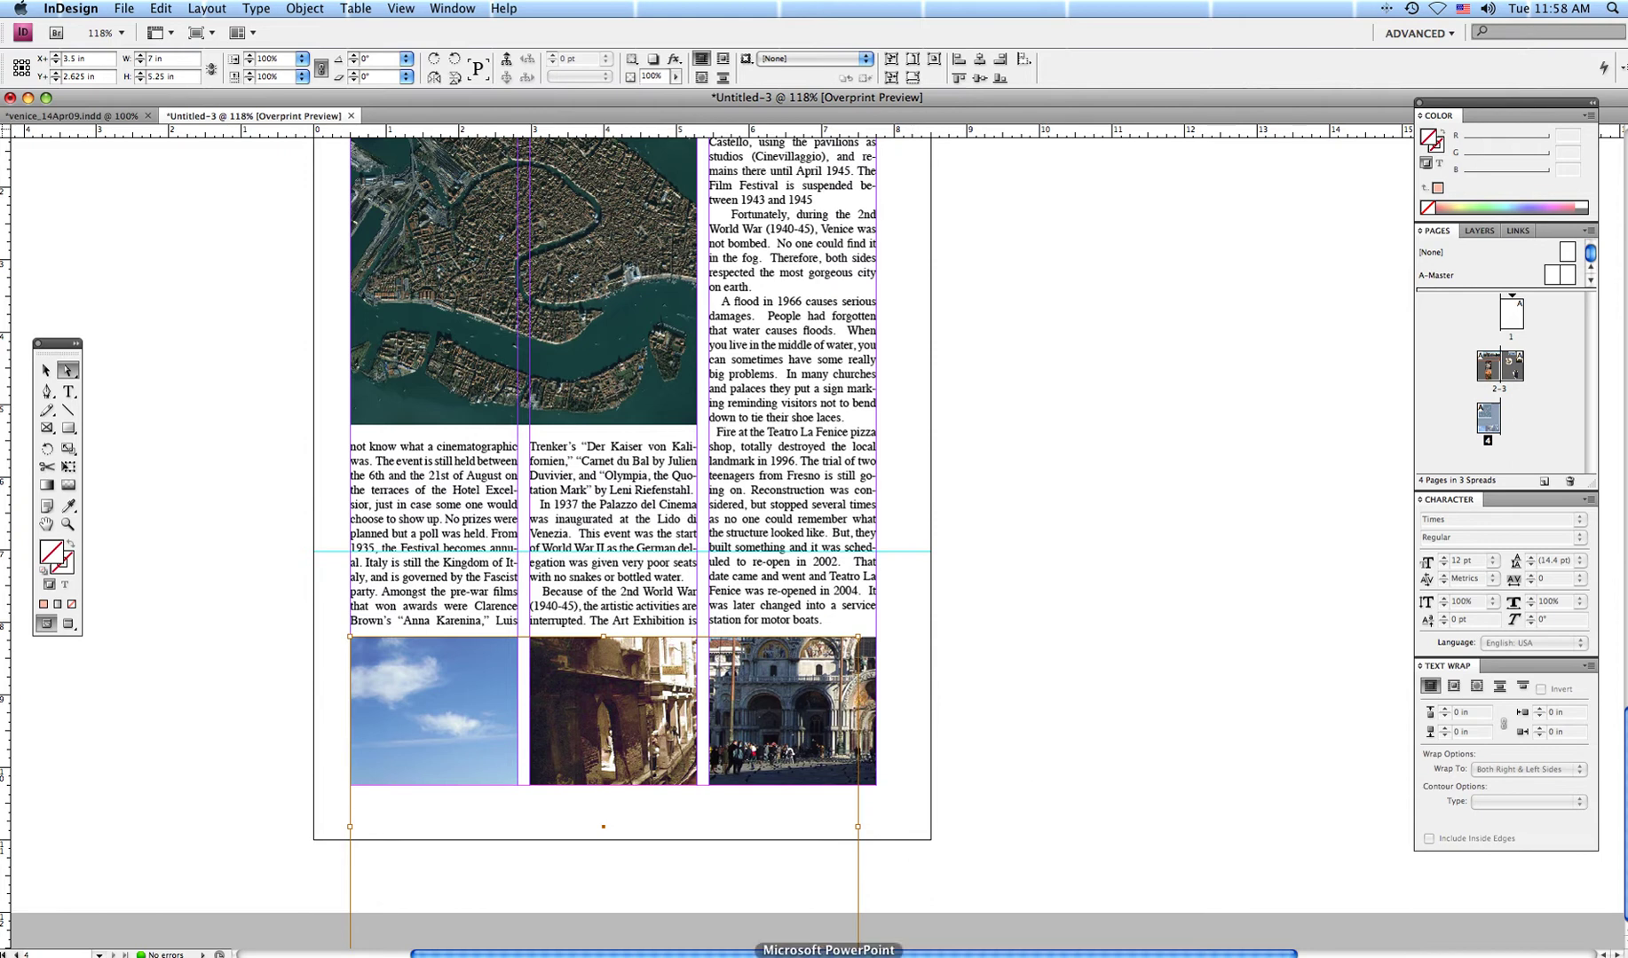
{"action": "scroll", "coordinate": [1045, 804], "scroll_direction": "right", "scroll_amount": 2}
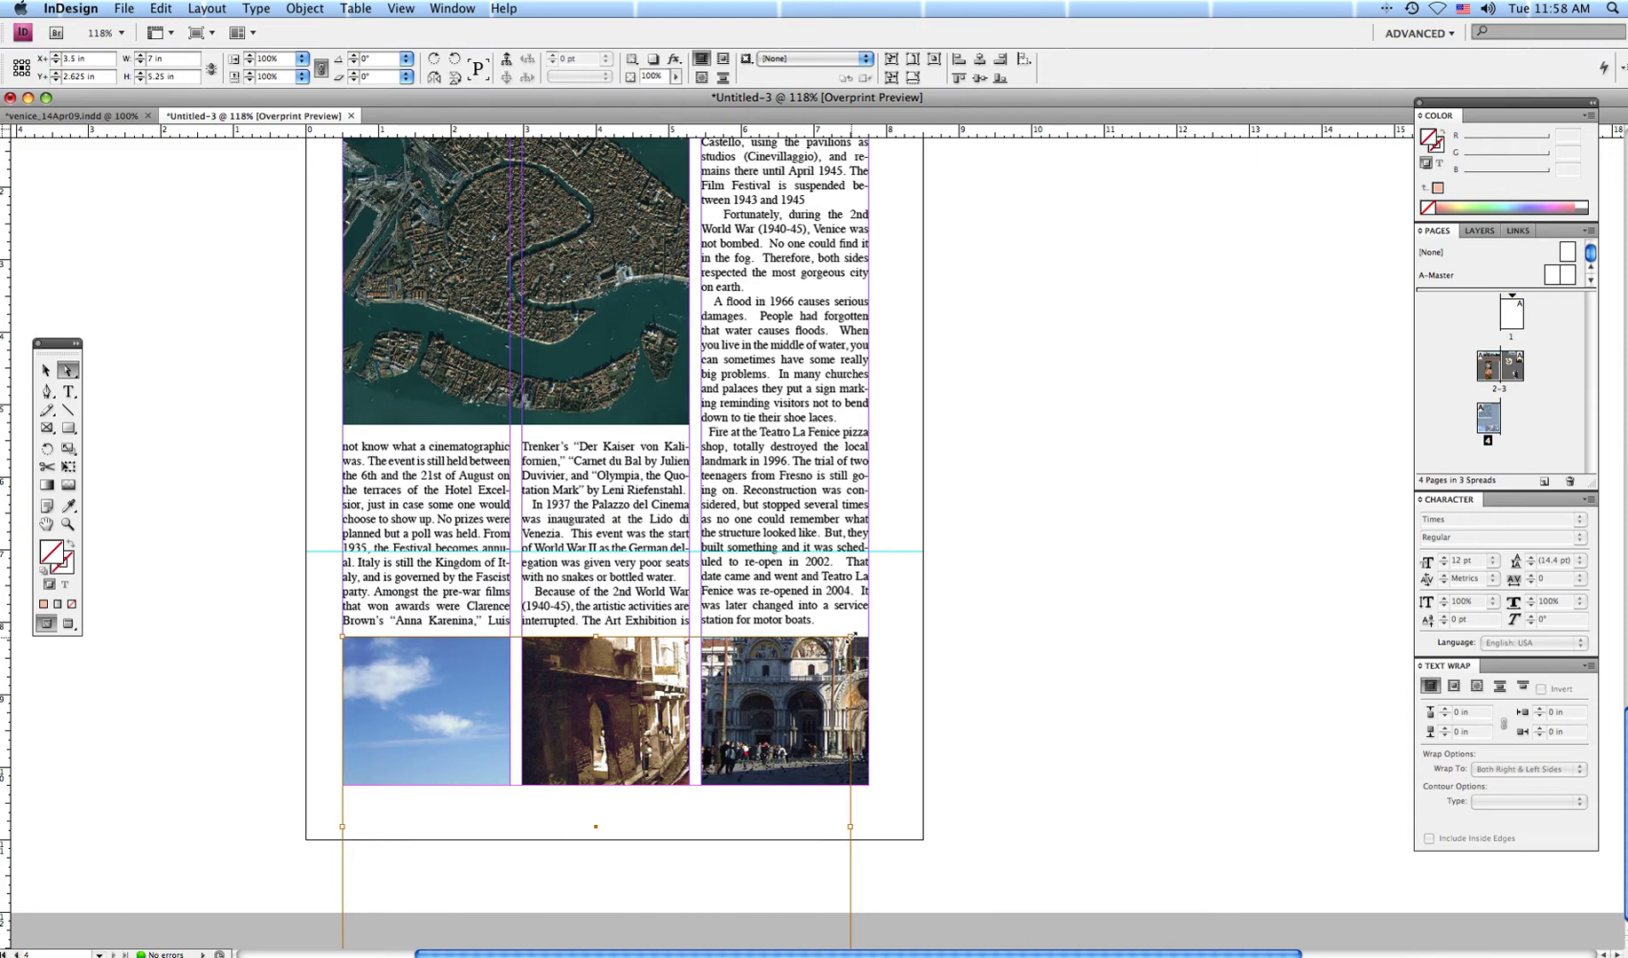
{"action": "left_click_drag", "start_coordinate": [852, 635], "coordinate": [493, 674]}
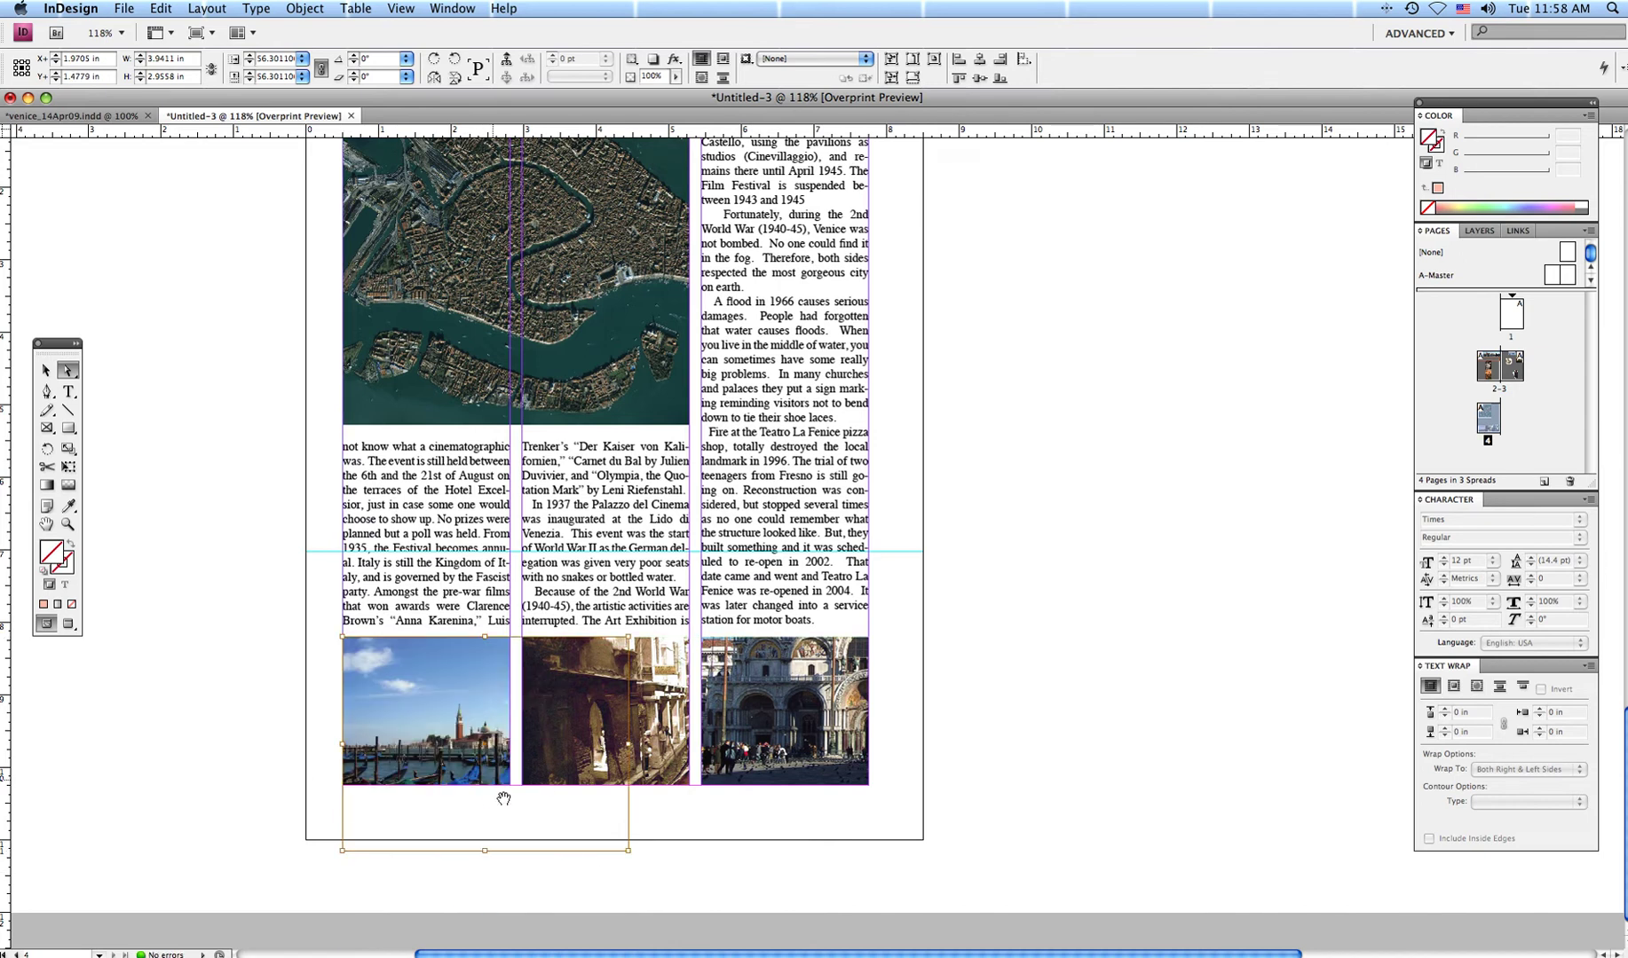
{"action": "left_click_drag", "start_coordinate": [627, 850], "coordinate": [457, 762]}
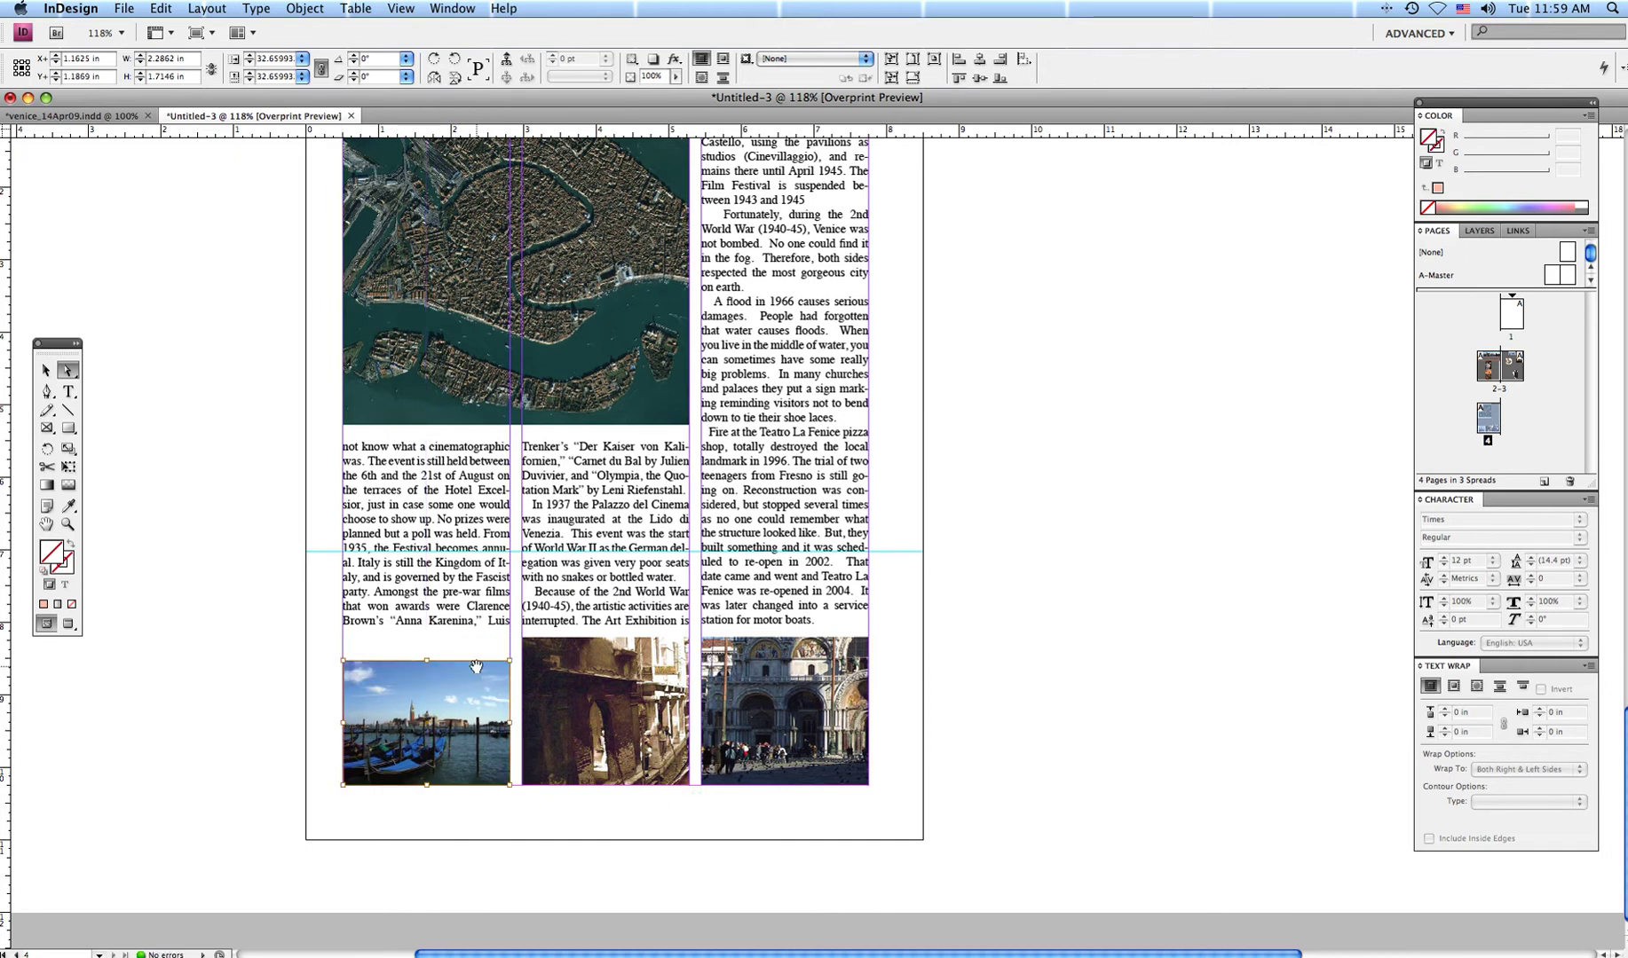
{"action": "mouse_move", "coordinate": [511, 660]}
{"action": "left_mouse_down"}
{"action": "mouse_move", "coordinate": [611, 587]}
{"action": "mouse_move", "coordinate": [539, 647]}
{"action": "left_mouse_up"}
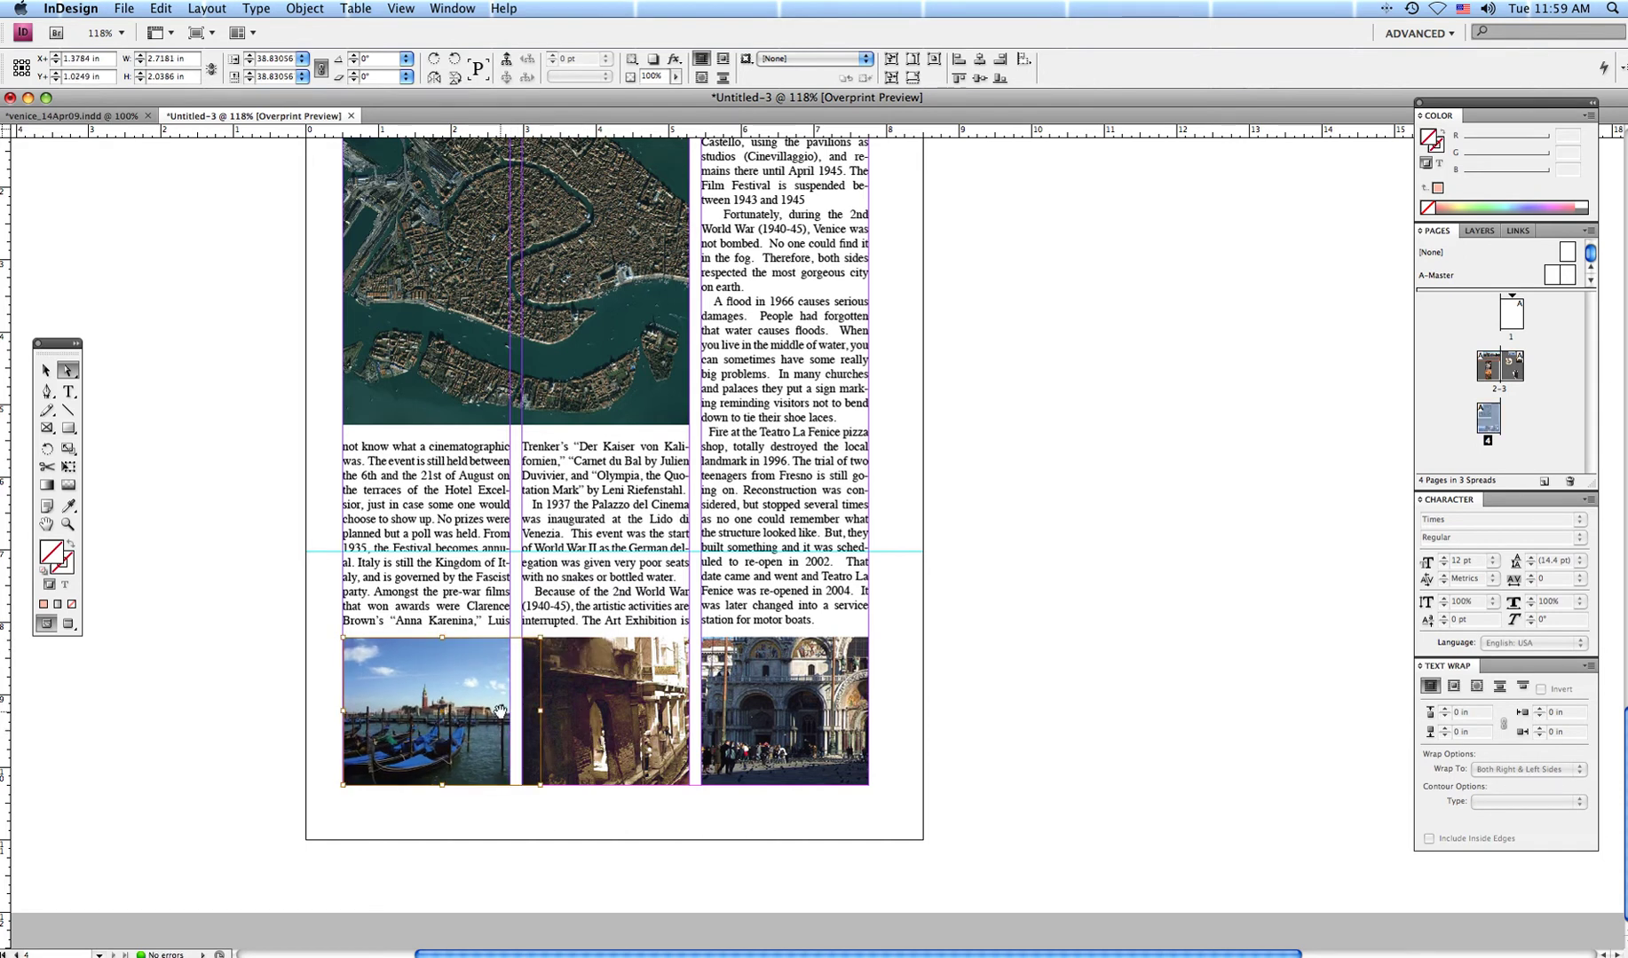
Check the bay picture's crop by selecting its frame and then targeting the image inside it.
{"action": "left_click", "coordinate": [42, 368]}
{"action": "left_click", "coordinate": [404, 728]}
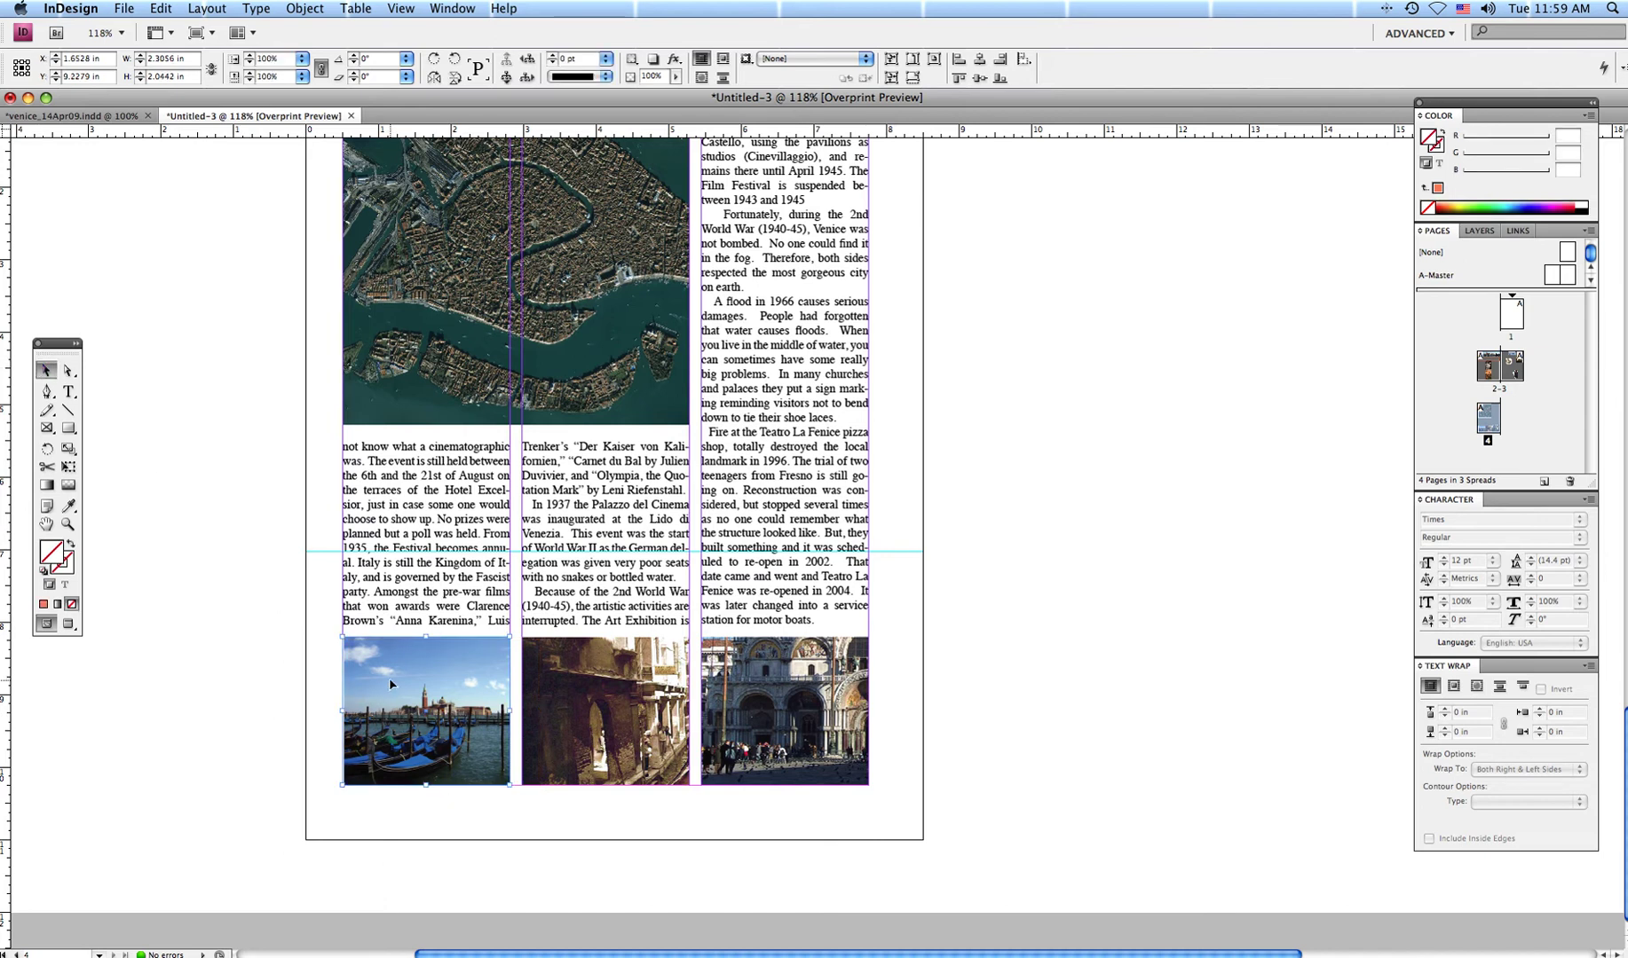
{"action": "left_click", "coordinate": [69, 371]}
{"action": "left_click", "coordinate": [385, 698]}
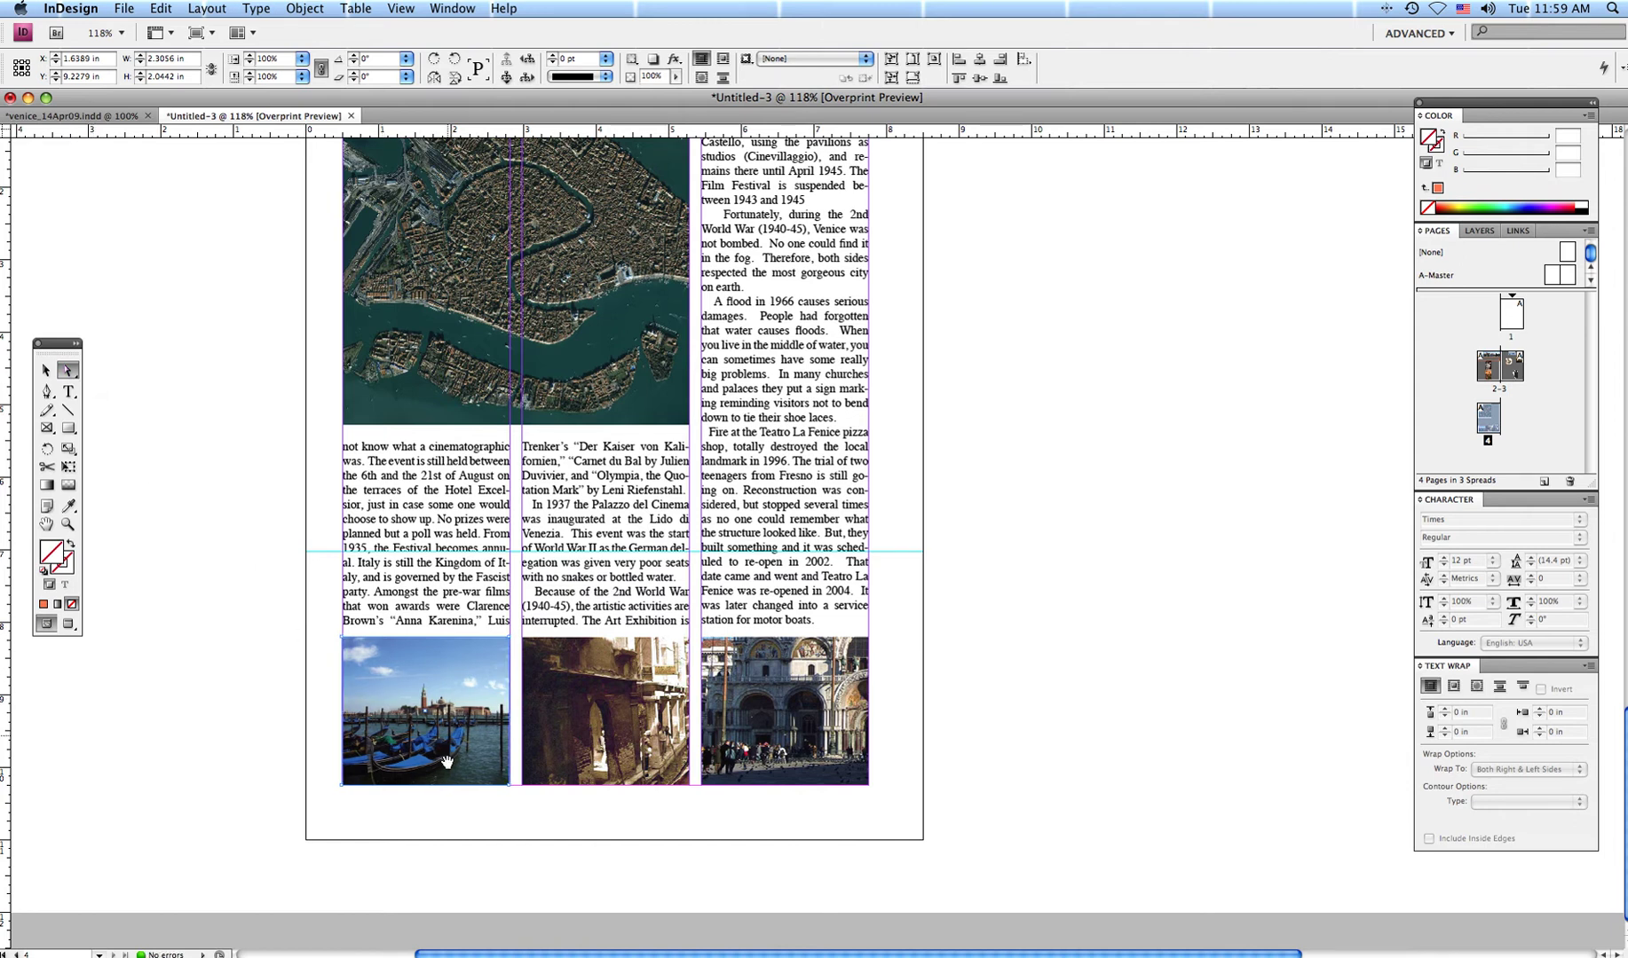
Scale the gondola picture inside the second column's frame to about 3.06 by 2.04 in and shift it left within the frame.
{"action": "left_click", "coordinate": [582, 725]}
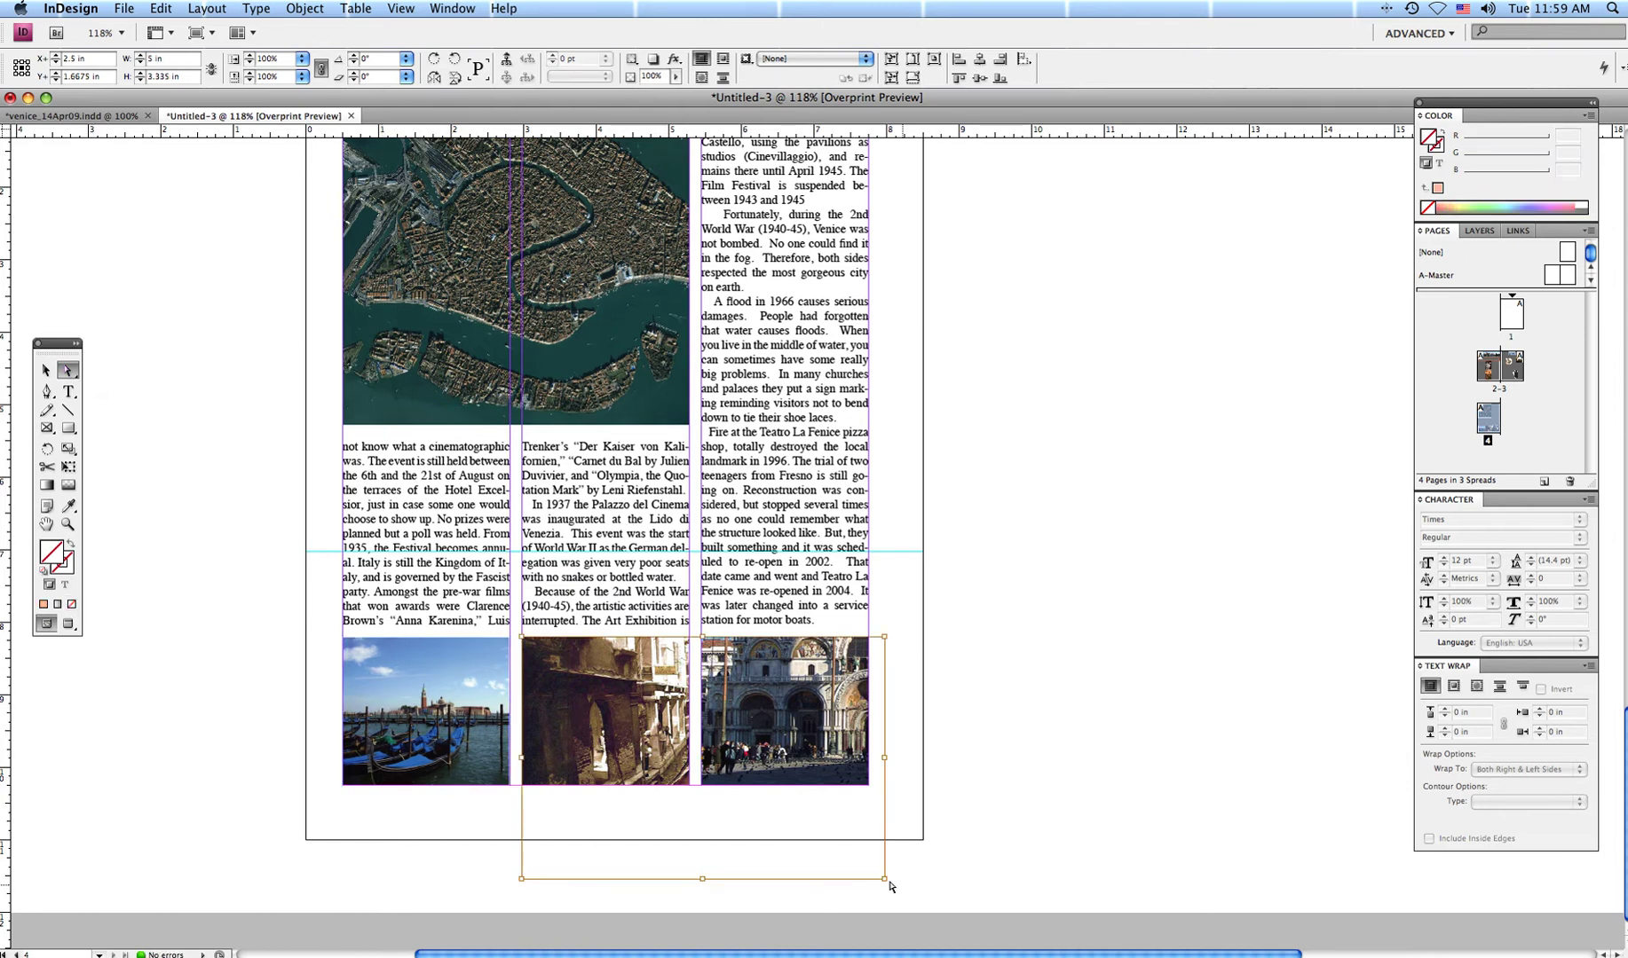
{"action": "left_click_drag", "start_coordinate": [883, 878], "coordinate": [655, 786]}
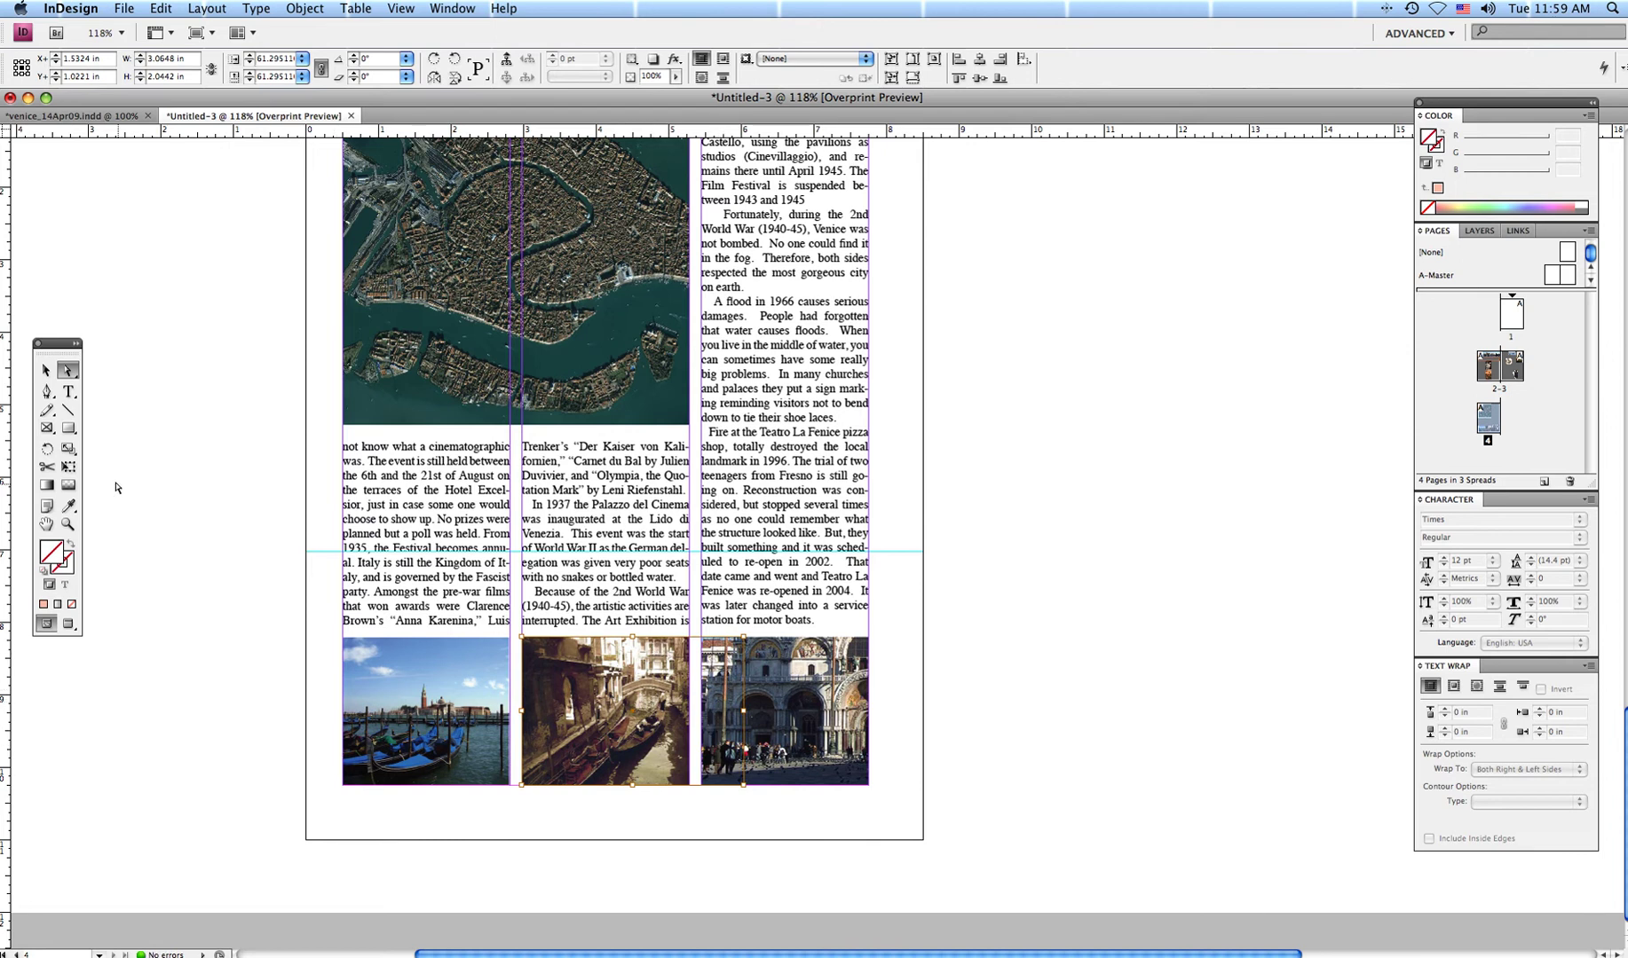
{"action": "left_click", "coordinate": [71, 373]}
{"action": "left_click_drag", "start_coordinate": [670, 755], "coordinate": [508, 701]}
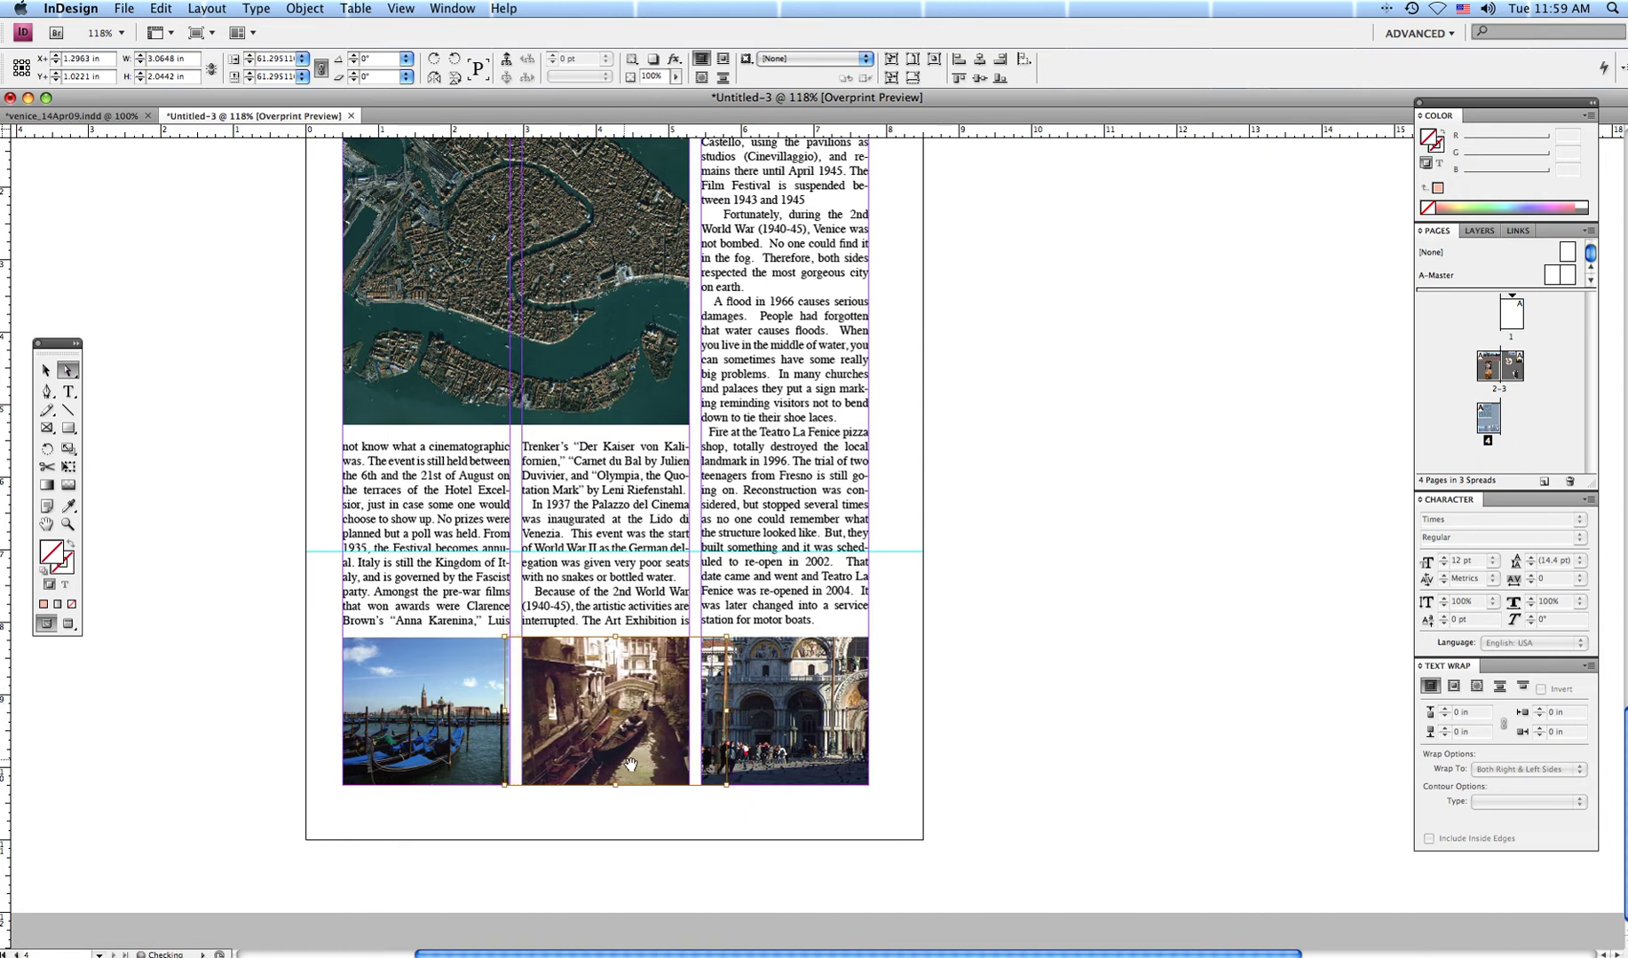
Nudge the gondola picture slightly left in its frame and scale the San Marco picture proportionally to about 2.61 by 2.04 in.
{"action": "left_click_drag", "start_coordinate": [633, 767], "coordinate": [632, 767]}
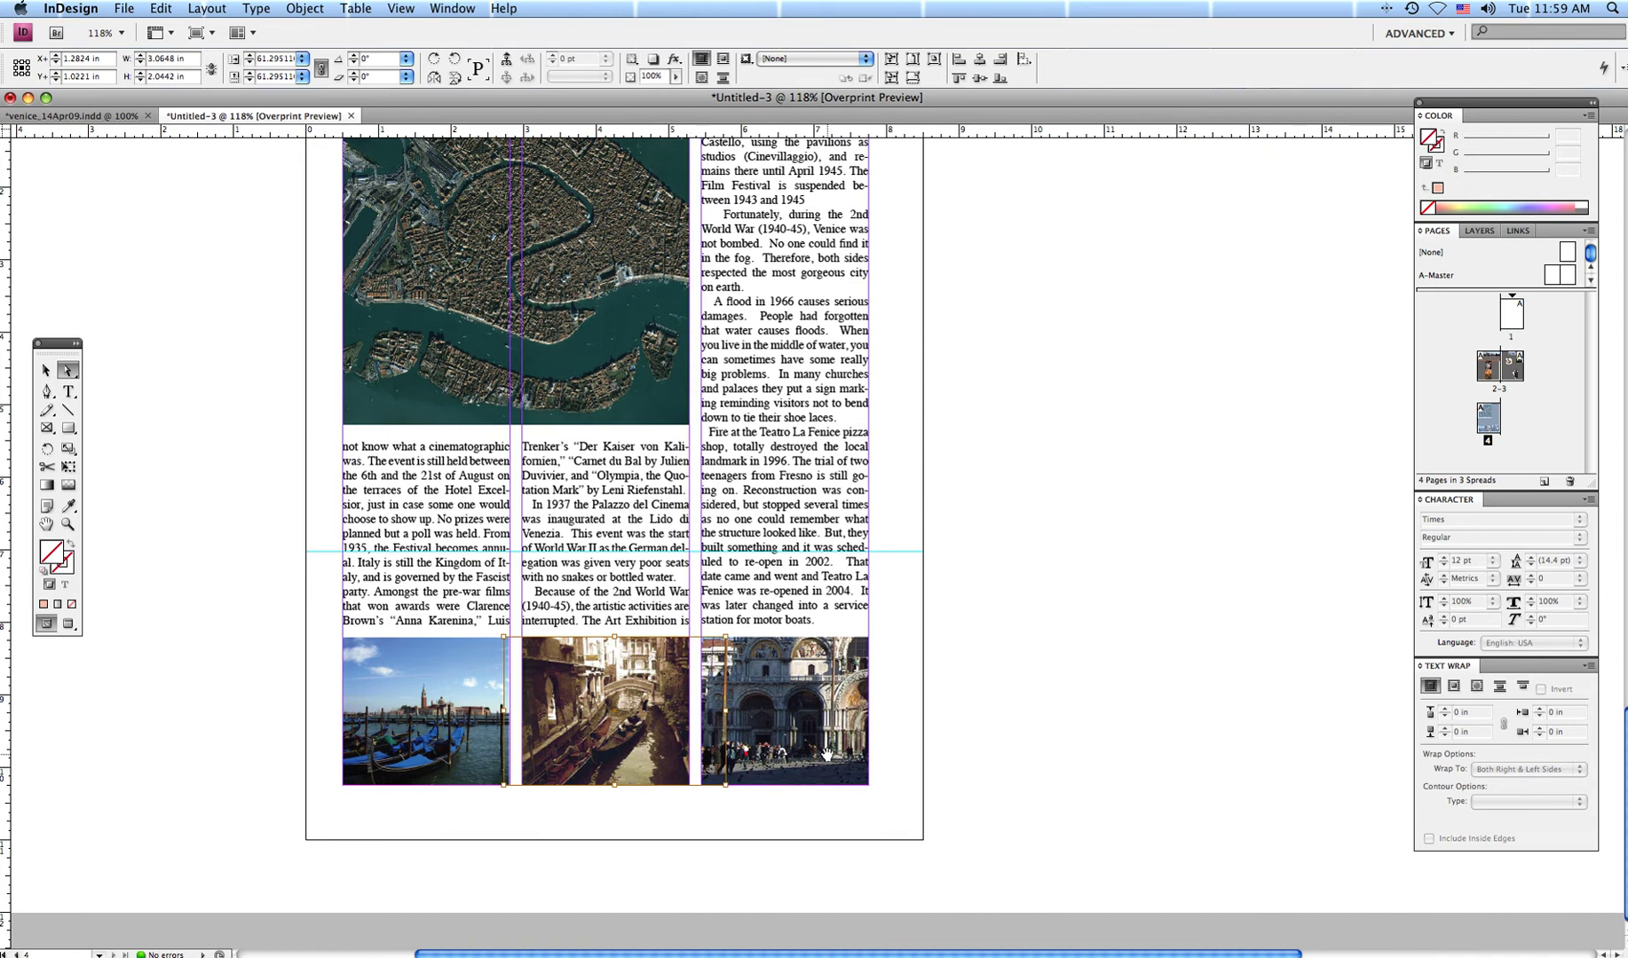
{"action": "left_click", "coordinate": [826, 754]}
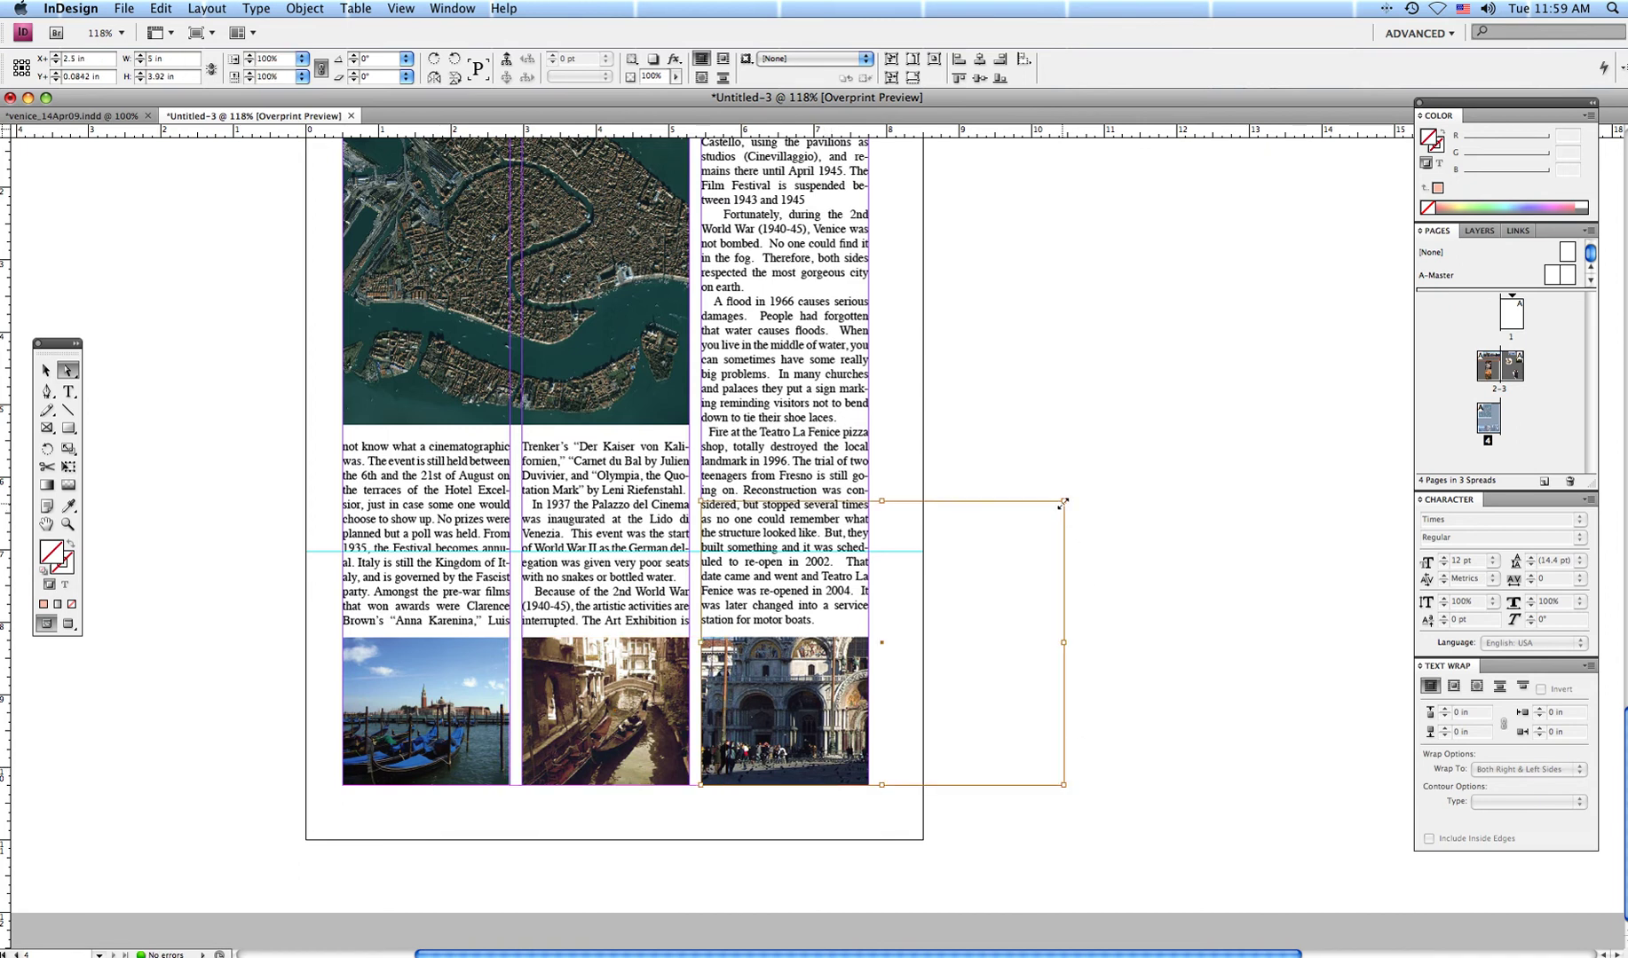
{"action": "left_click_drag", "start_coordinate": [1063, 502], "coordinate": [840, 631]}
{"action": "key", "text": "super+alt+shift+e"}
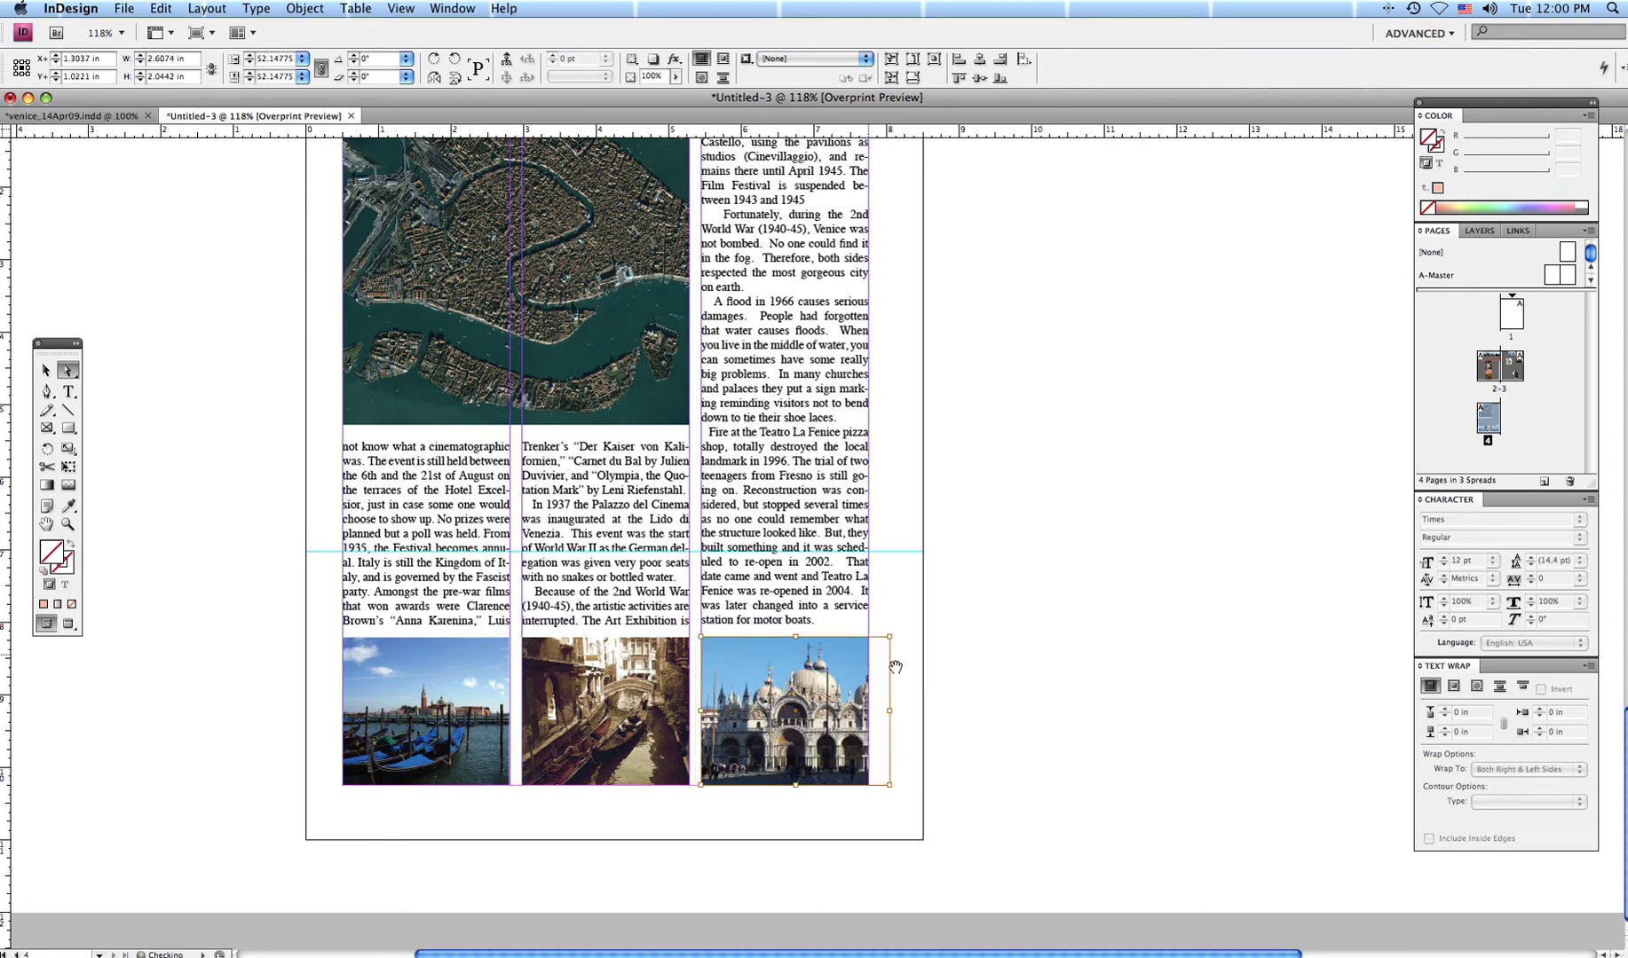
Shift the San Marco picture left within the third column's frame to center the basilica while still filling the frame, and deselect it.
{"action": "key", "text": "Left"}
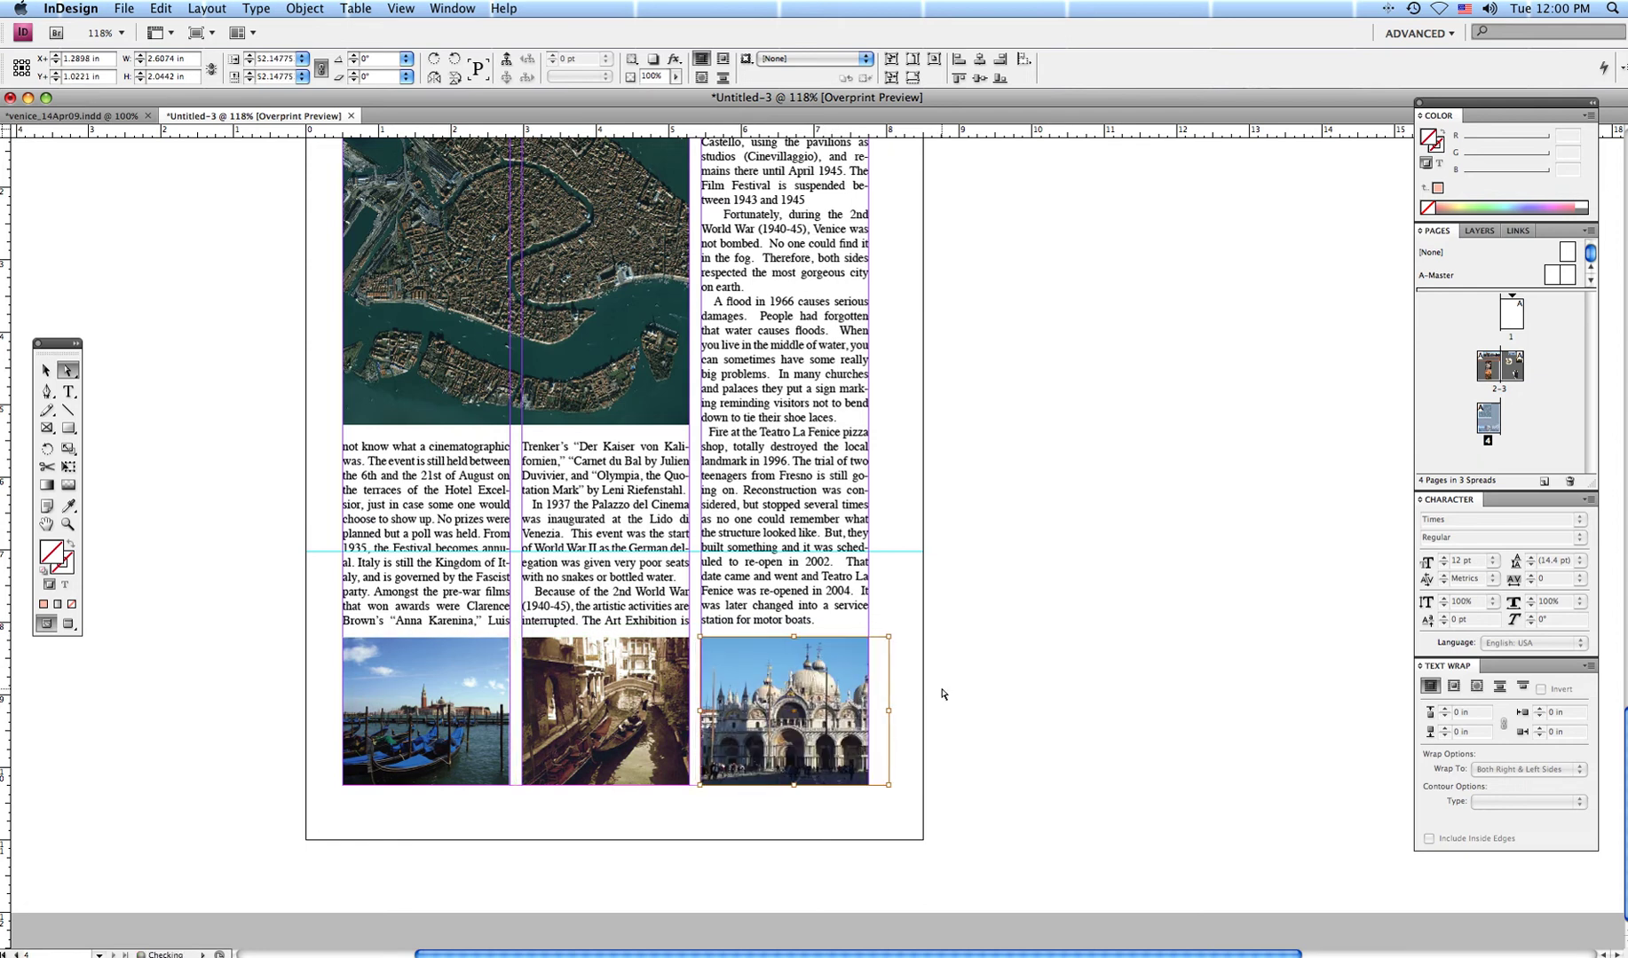
{"action": "key", "text": "Left"}
{"action": "key", "text": "Left"}
{"action": "key", "text": "Left"}
{"action": "key", "text": "Left"}
{"action": "key", "text": "Left"}
{"action": "key", "text": "Left"}
{"action": "key", "text": "Left"}
{"action": "key", "text": "Left"}
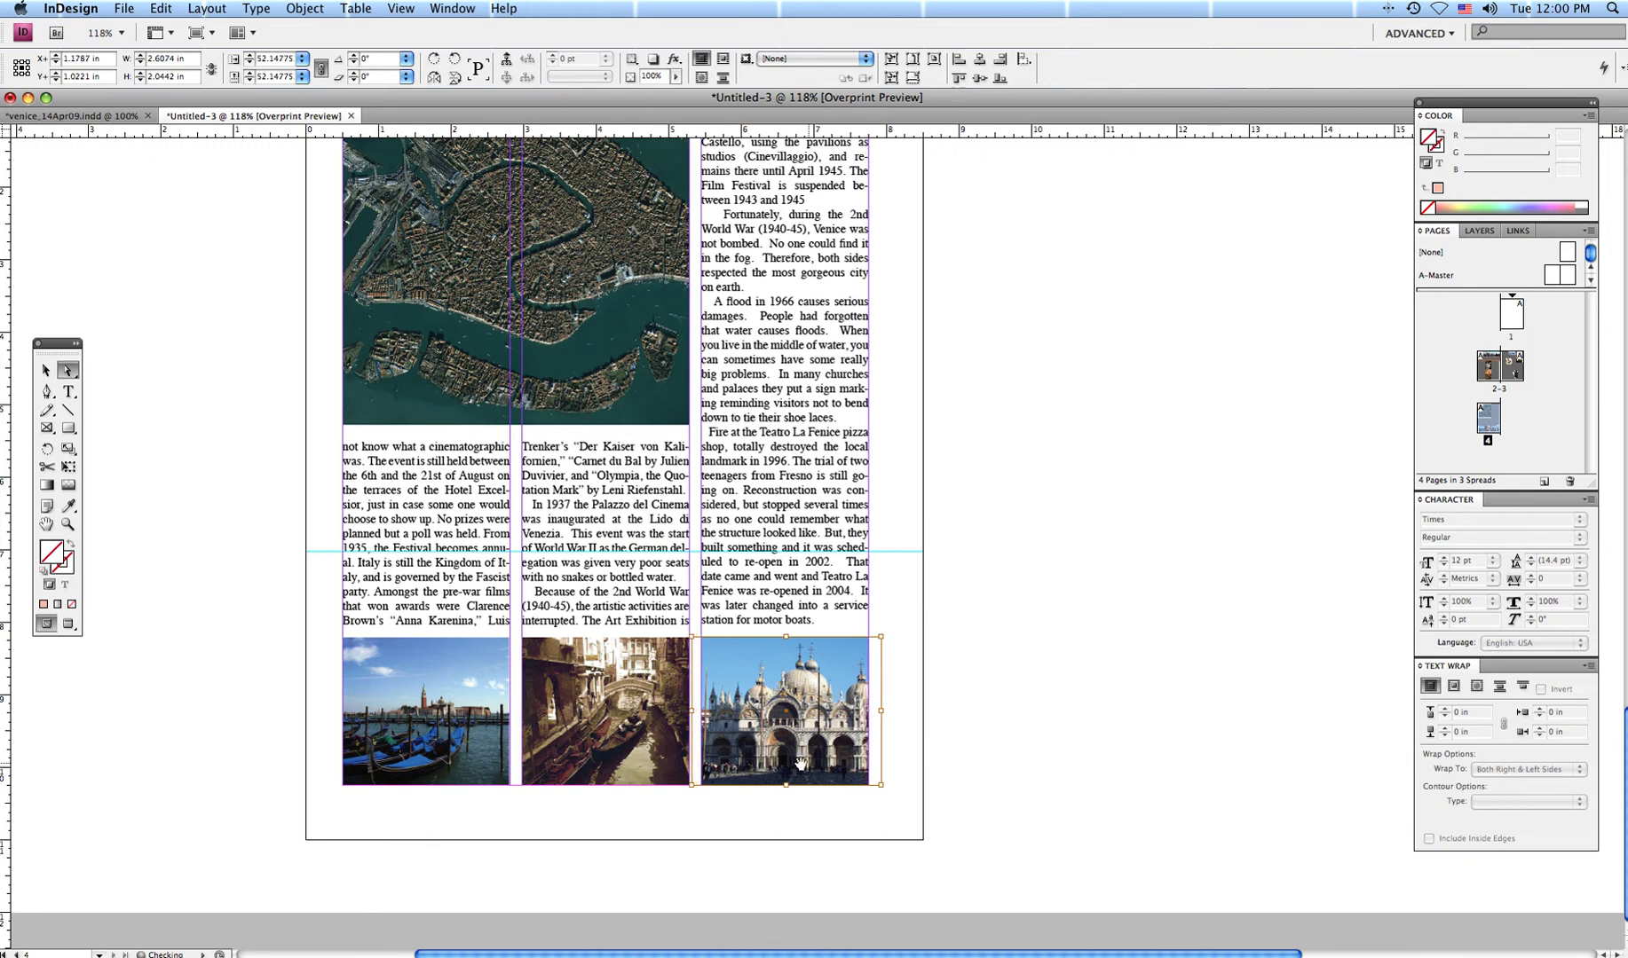
{"action": "key", "text": "Left"}
{"action": "key", "text": "Left"}
{"action": "key", "text": "Left"}
{"action": "key", "text": "Left"}
{"action": "key", "text": "Left"}
{"action": "key", "text": "Left"}
{"action": "key", "text": "Left"}
{"action": "key", "text": "Left"}
{"action": "key", "text": "Left"}
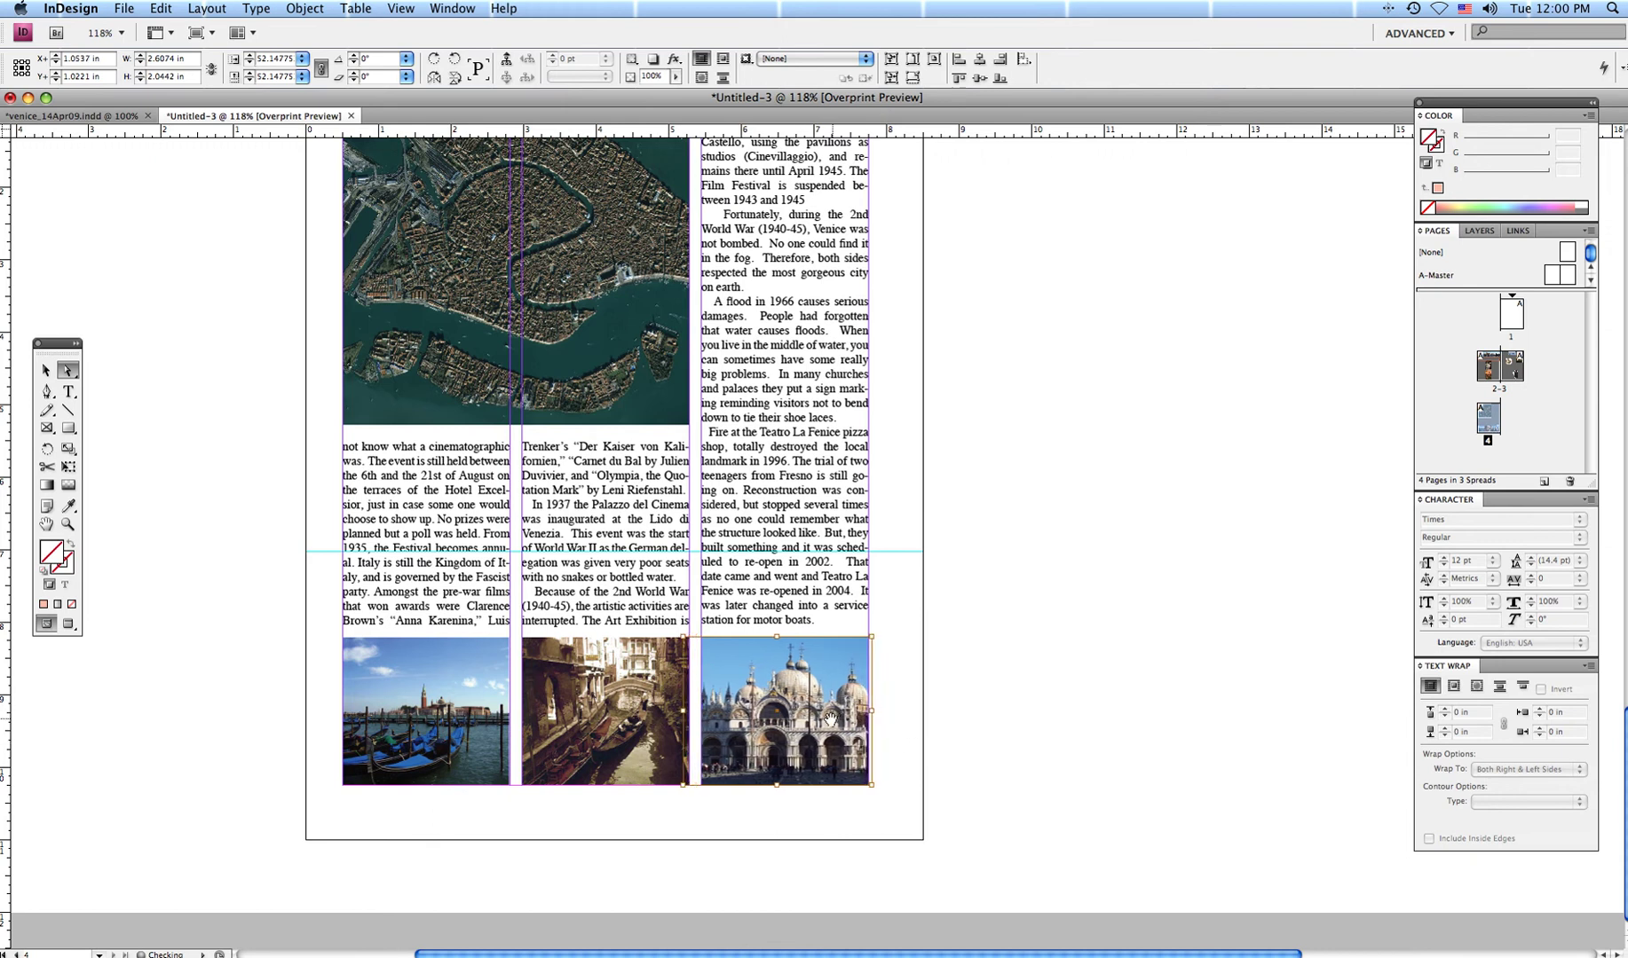
{"action": "key", "text": "Left"}
{"action": "key", "text": "Left"}
{"action": "key", "text": "Left"}
{"action": "key", "text": "Left"}
{"action": "key", "text": "Left"}
{"action": "key", "text": "Left"}
{"action": "key", "text": "Left"}
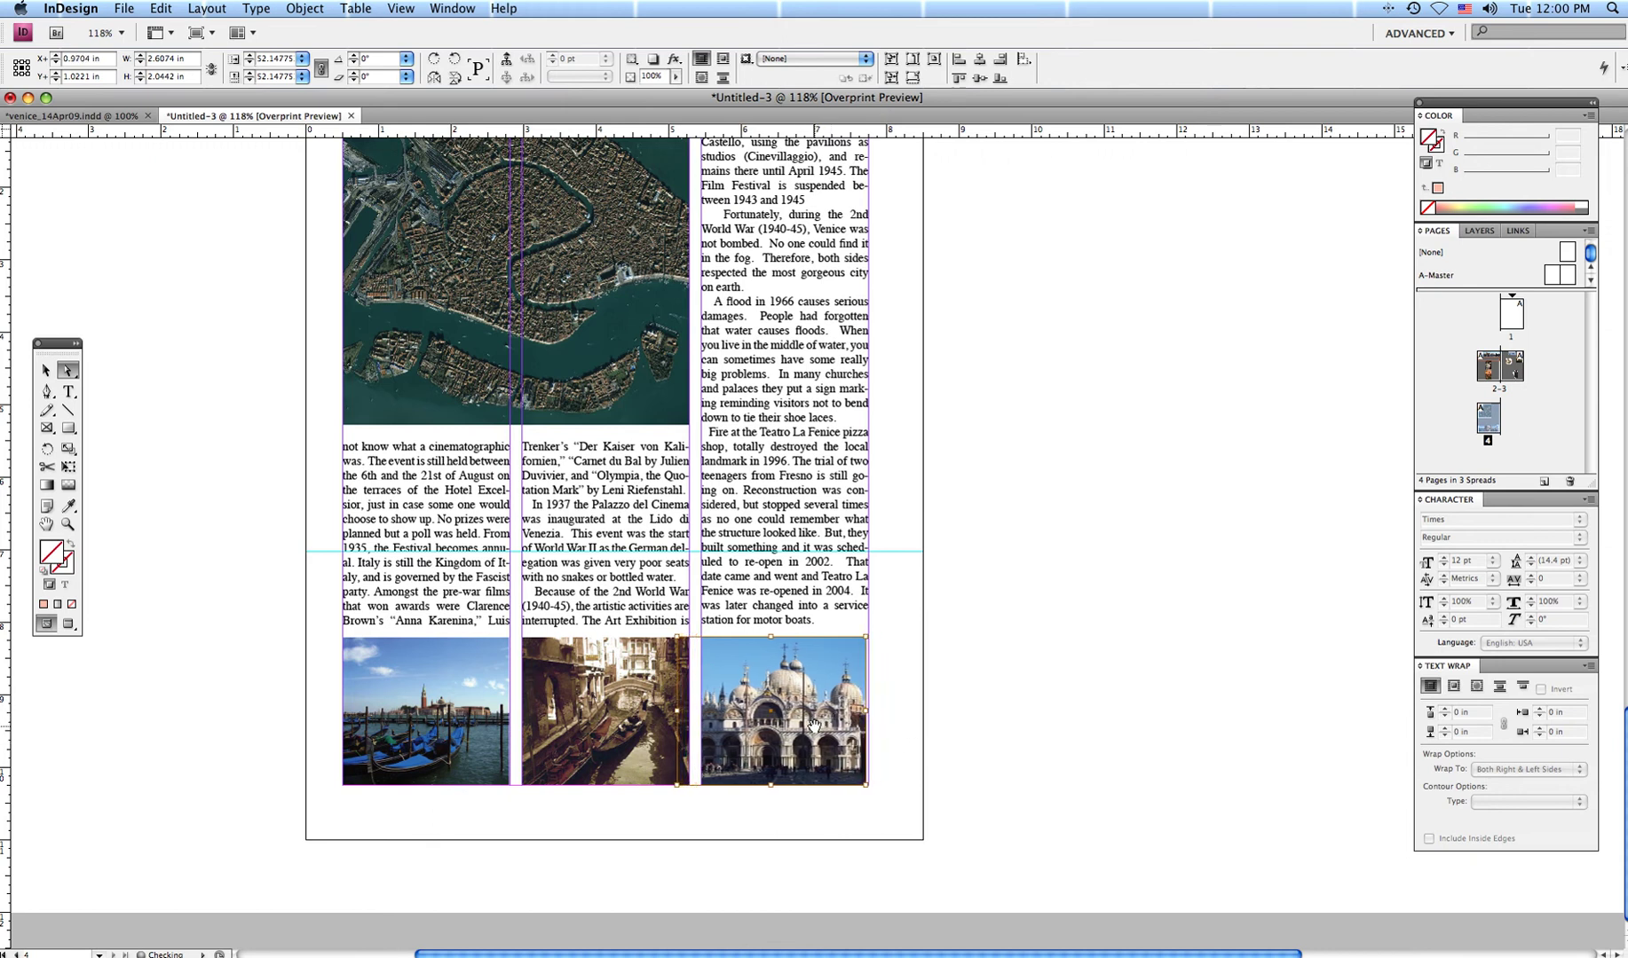
{"action": "key", "text": "Right"}
{"action": "key", "text": "Right"}
{"action": "key", "text": "Right"}
{"action": "key", "text": "Right"}
{"action": "key", "text": "Right"}
{"action": "left_click", "coordinate": [975, 720]}
{"action": "left_click", "coordinate": [47, 371]}
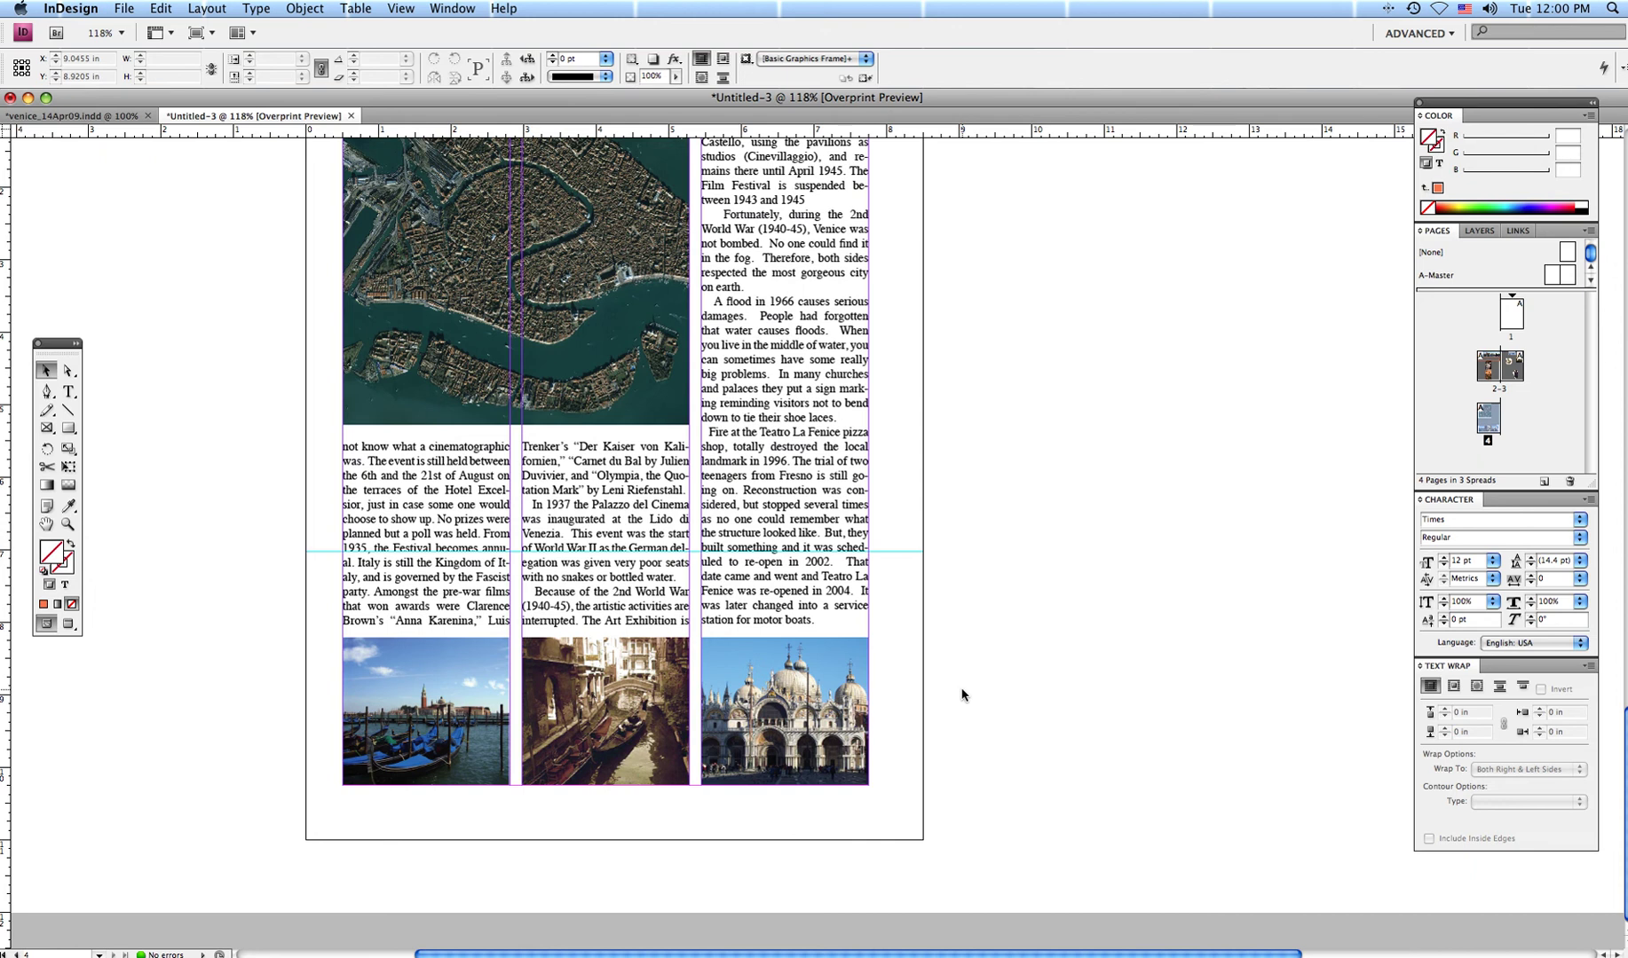
Preview the layout without guides and review the pages 2–3 spread and page 4 at 100% zoom.
{"action": "key", "text": "w"}
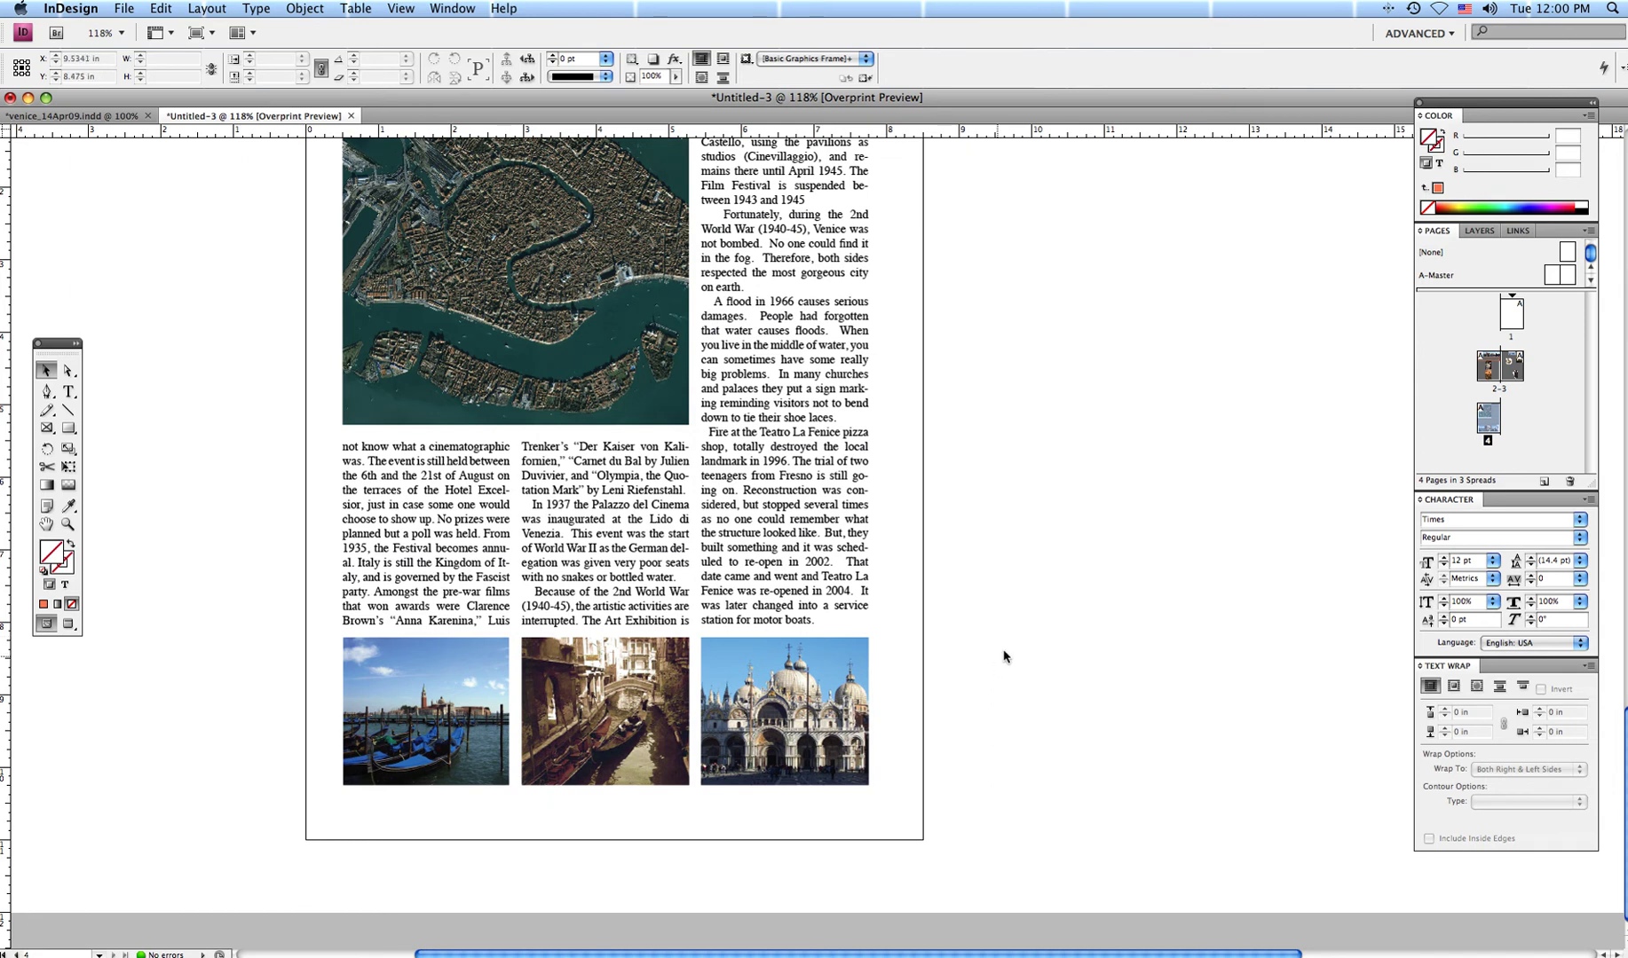
{"action": "scroll", "coordinate": [1018, 630], "scroll_direction": "up", "scroll_amount": 10}
{"action": "scroll", "coordinate": [1021, 629], "scroll_direction": "up", "scroll_amount": 10}
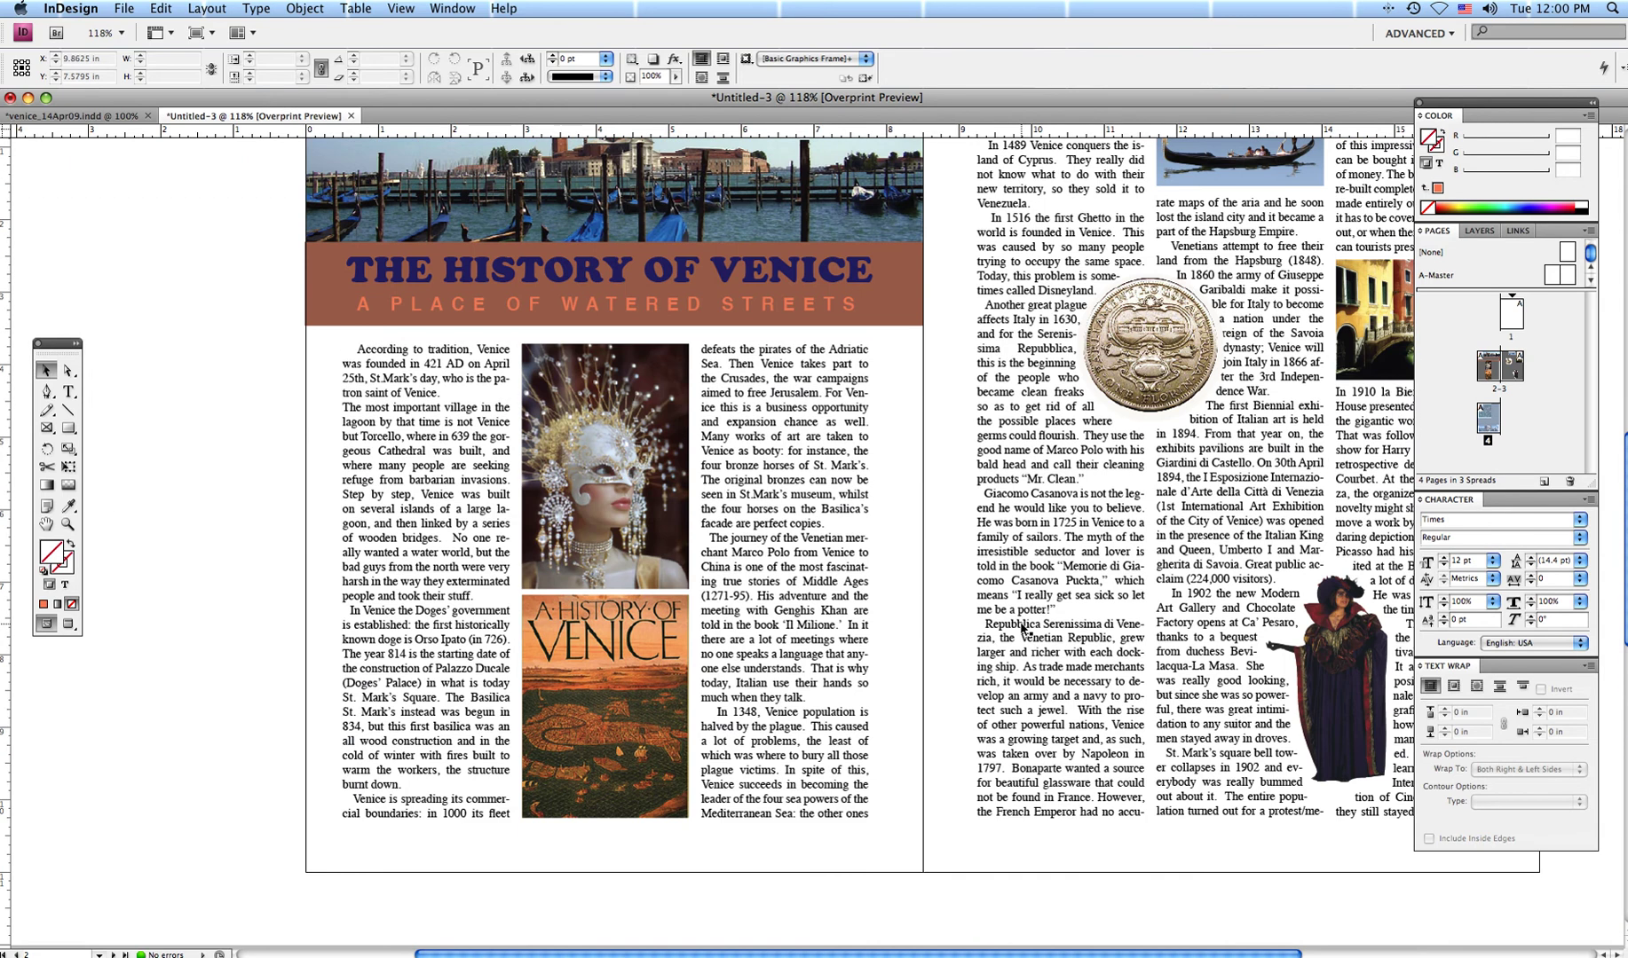
{"action": "scroll", "coordinate": [1022, 629], "scroll_direction": "up", "scroll_amount": 2}
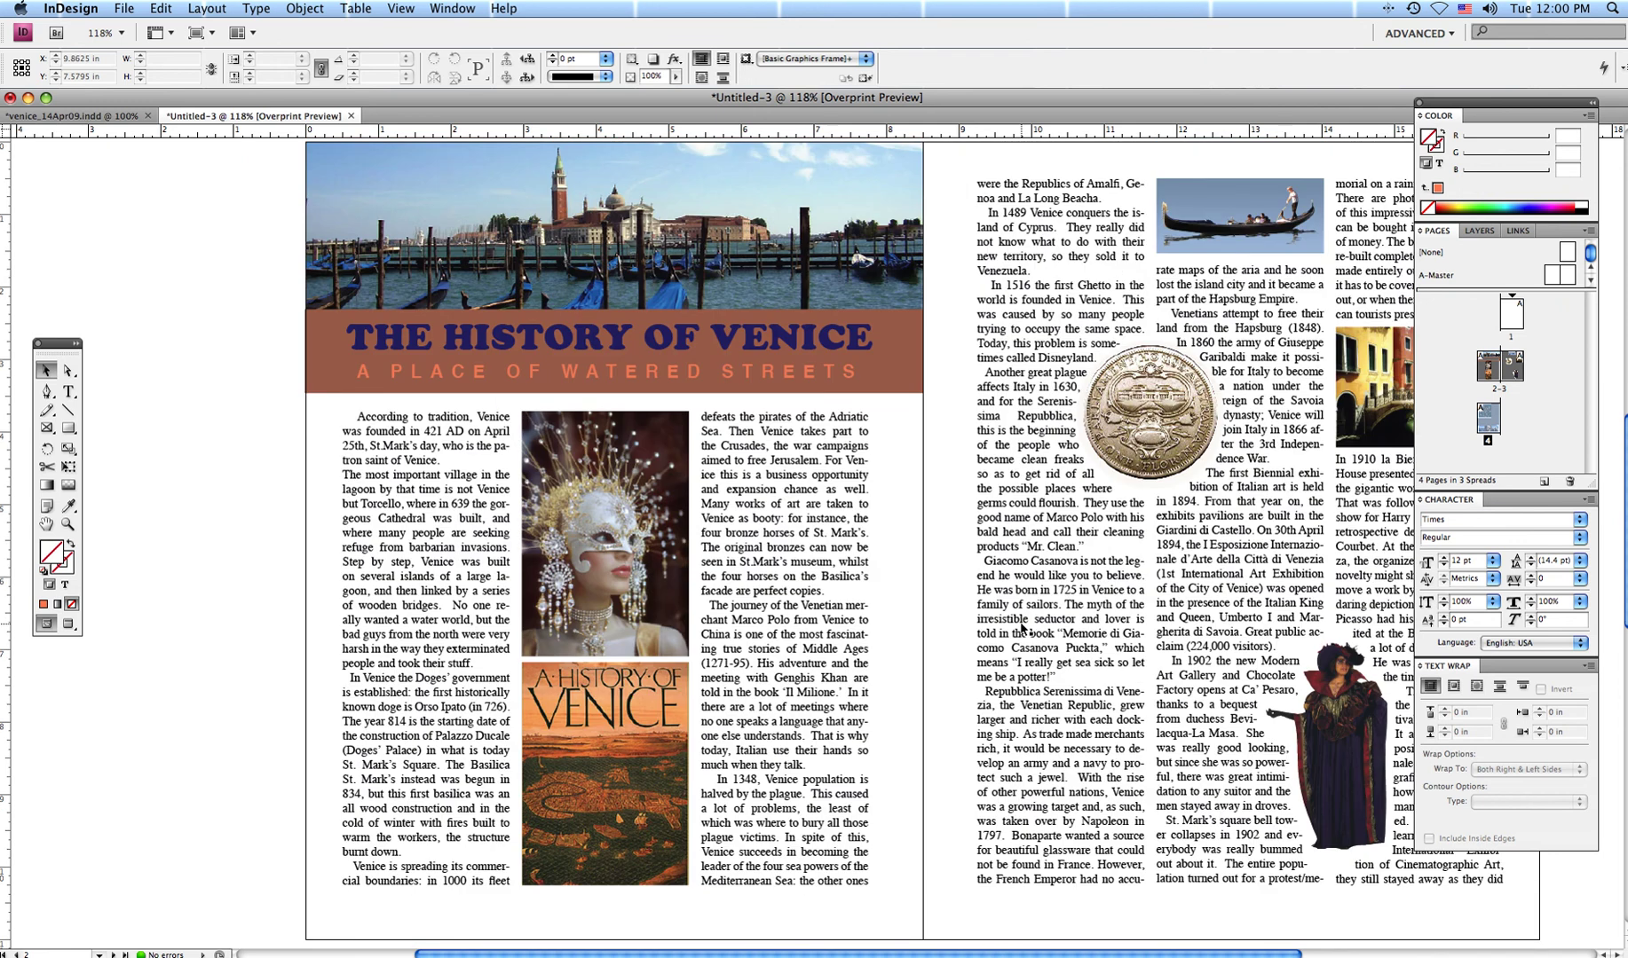
{"action": "key", "text": "super+minus"}
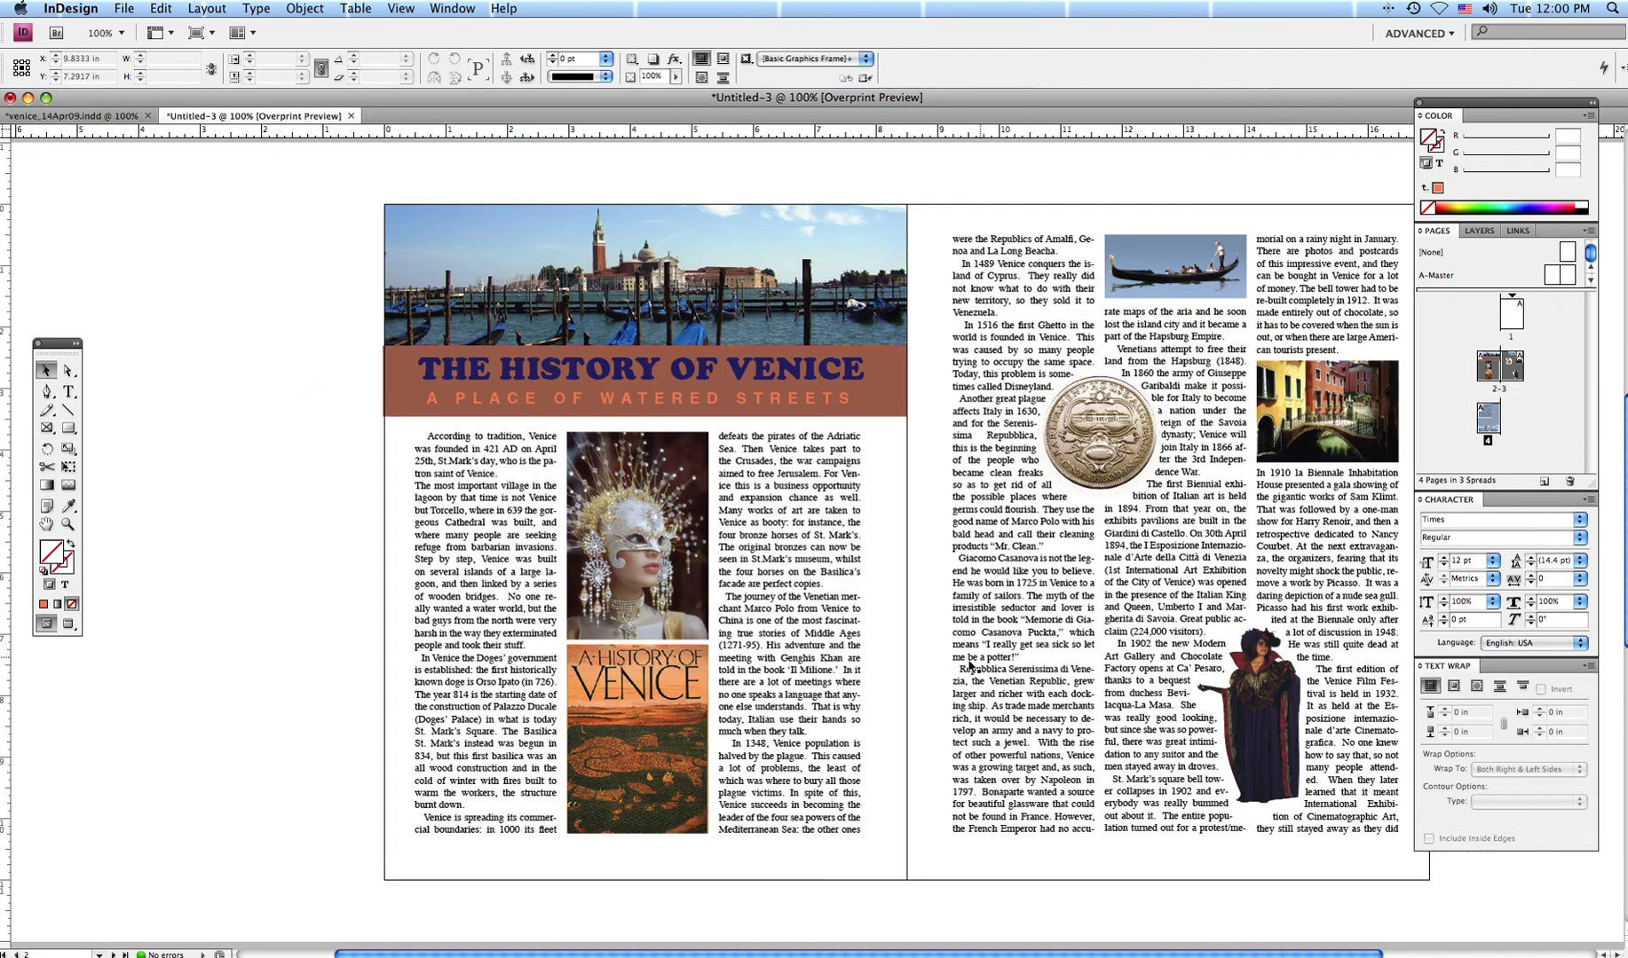
{"action": "left_click_drag", "start_coordinate": [867, 633], "coordinate": [659, 629]}
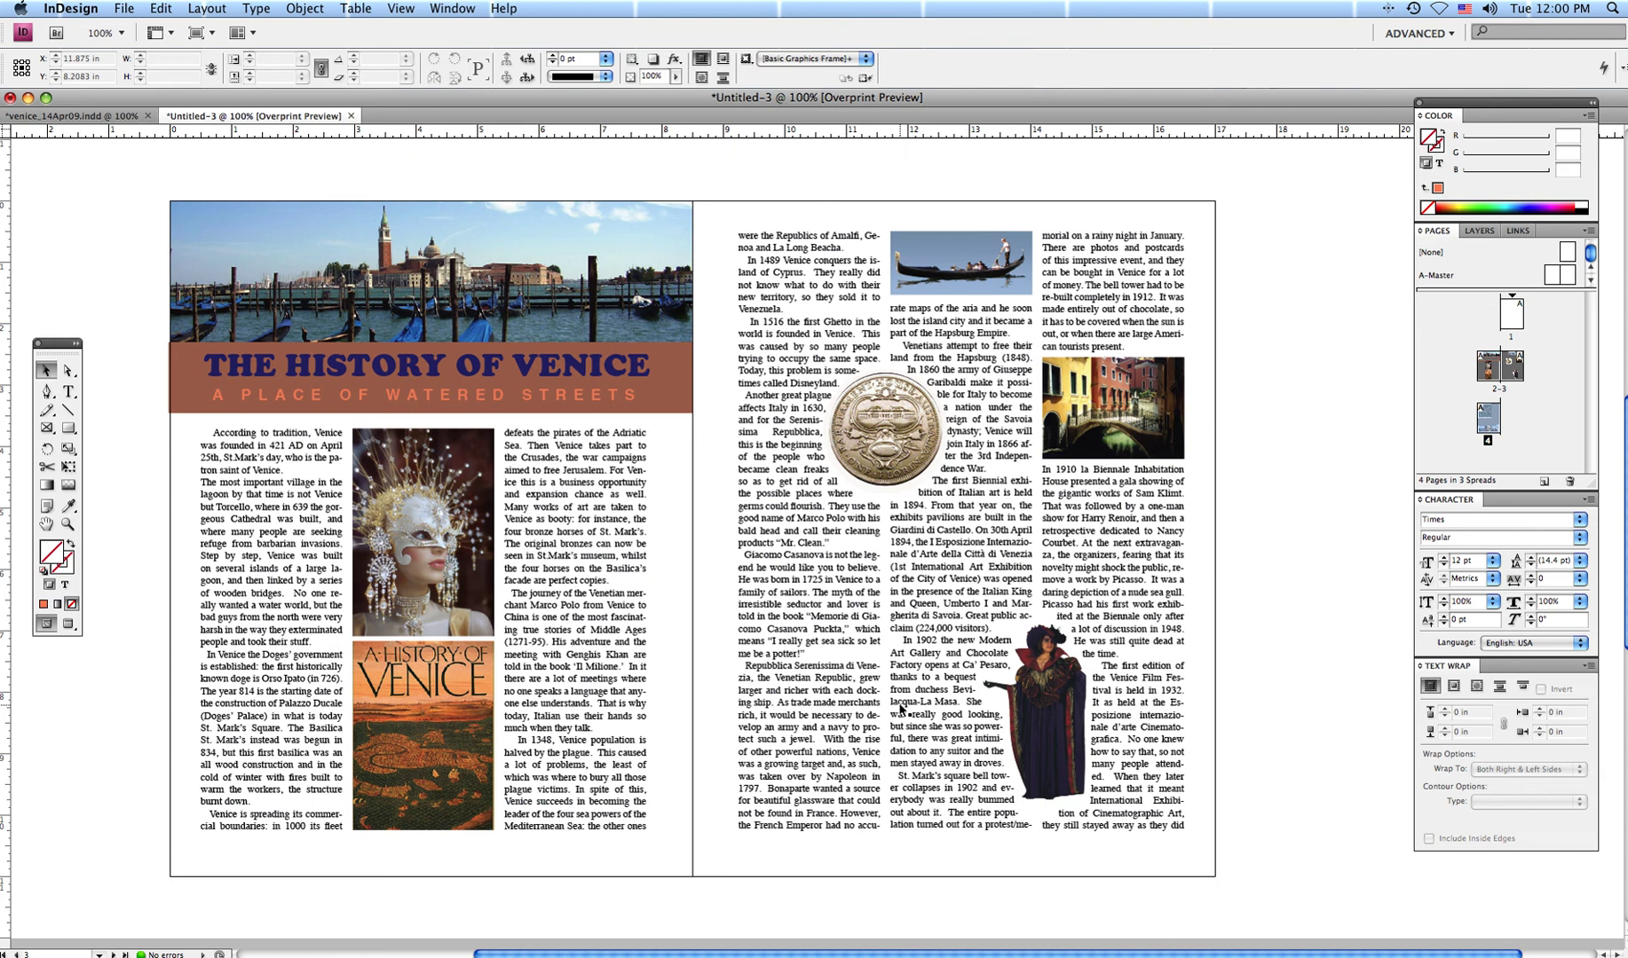
{"action": "scroll", "coordinate": [902, 710], "scroll_direction": "up", "scroll_amount": 15}
{"action": "scroll", "coordinate": [899, 710], "scroll_direction": "down", "scroll_amount": 15}
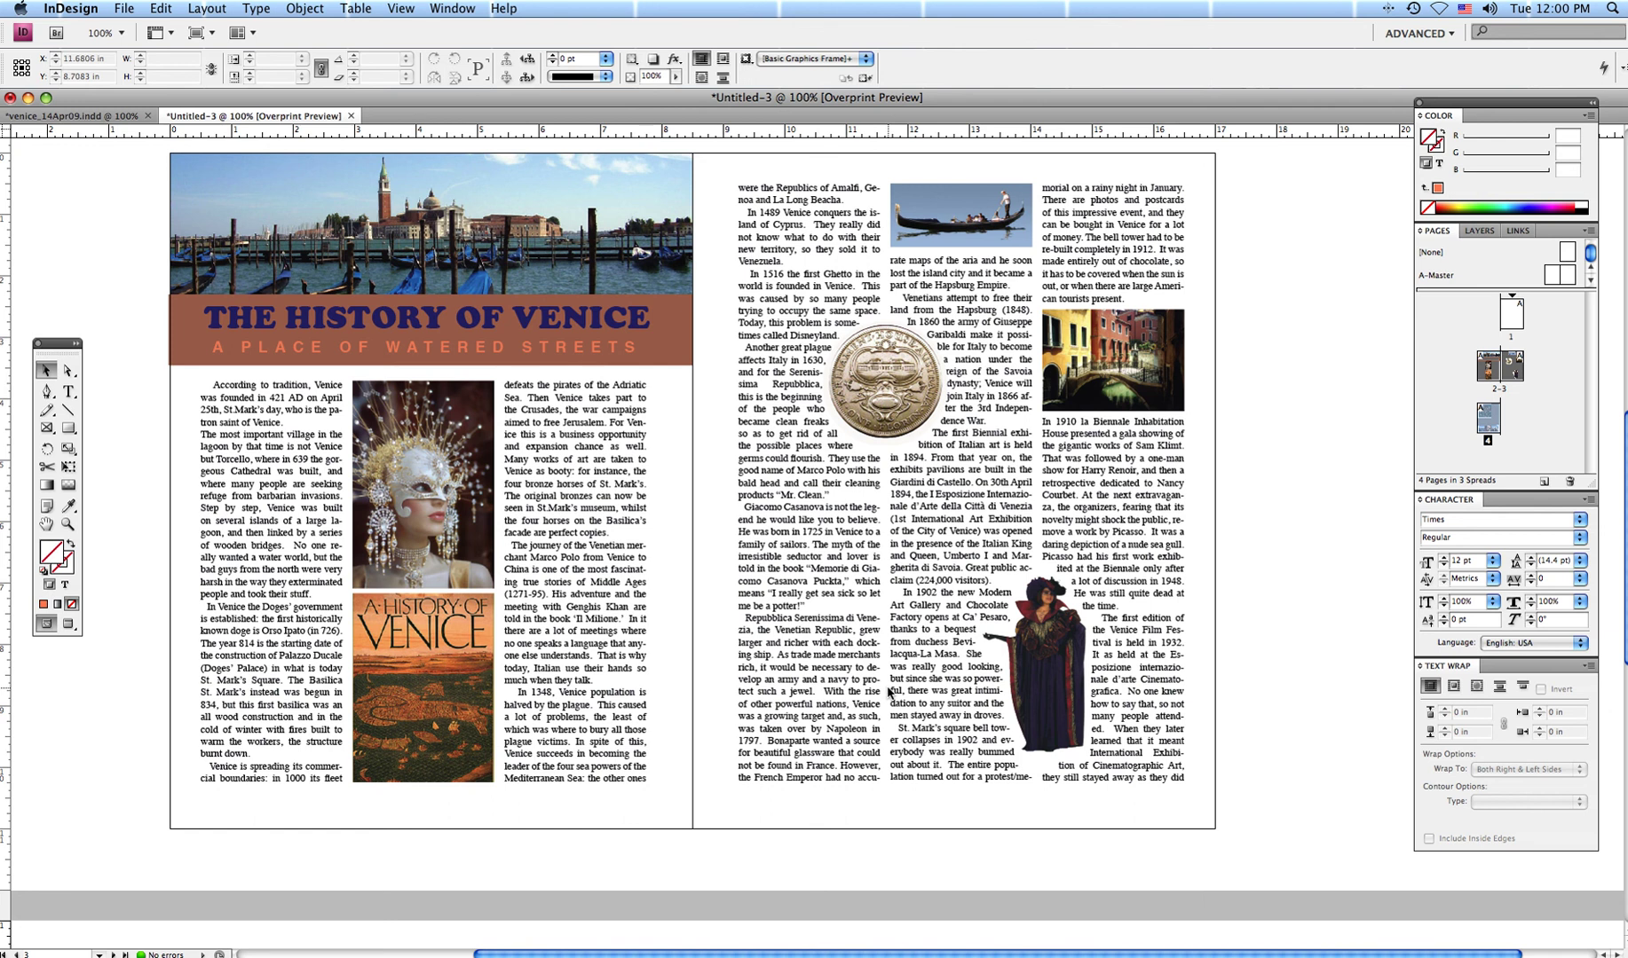
{"action": "scroll", "coordinate": [797, 661], "scroll_direction": "down", "scroll_amount": 10}
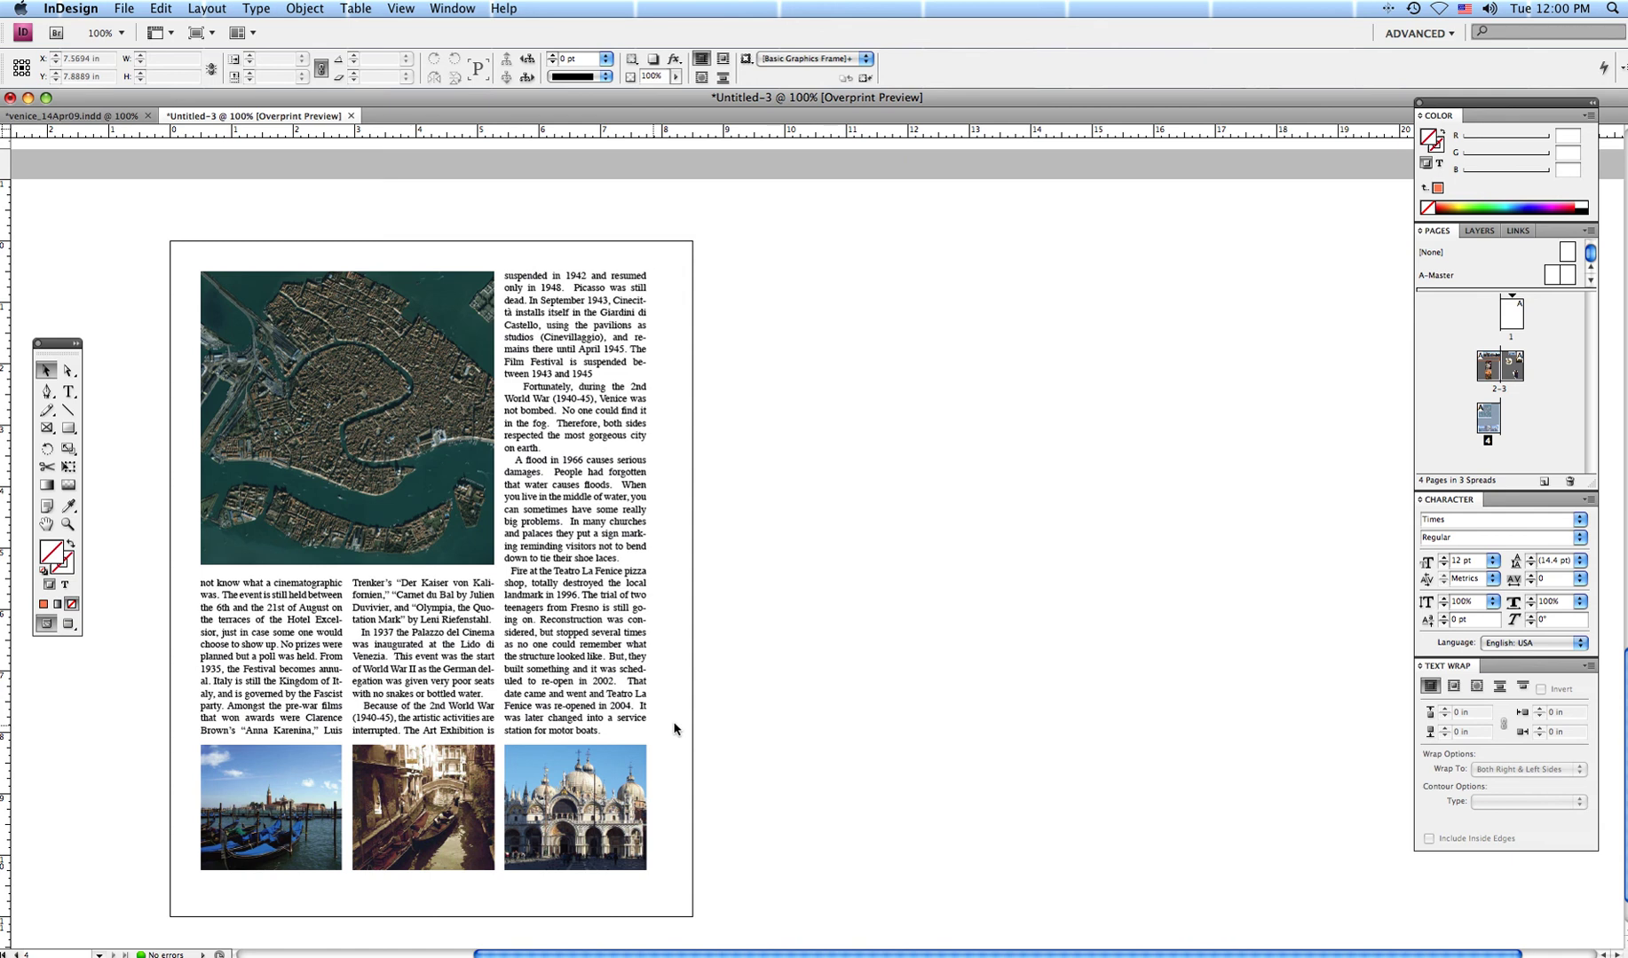
{"action": "scroll", "coordinate": [772, 707], "scroll_direction": "down", "scroll_amount": 2}
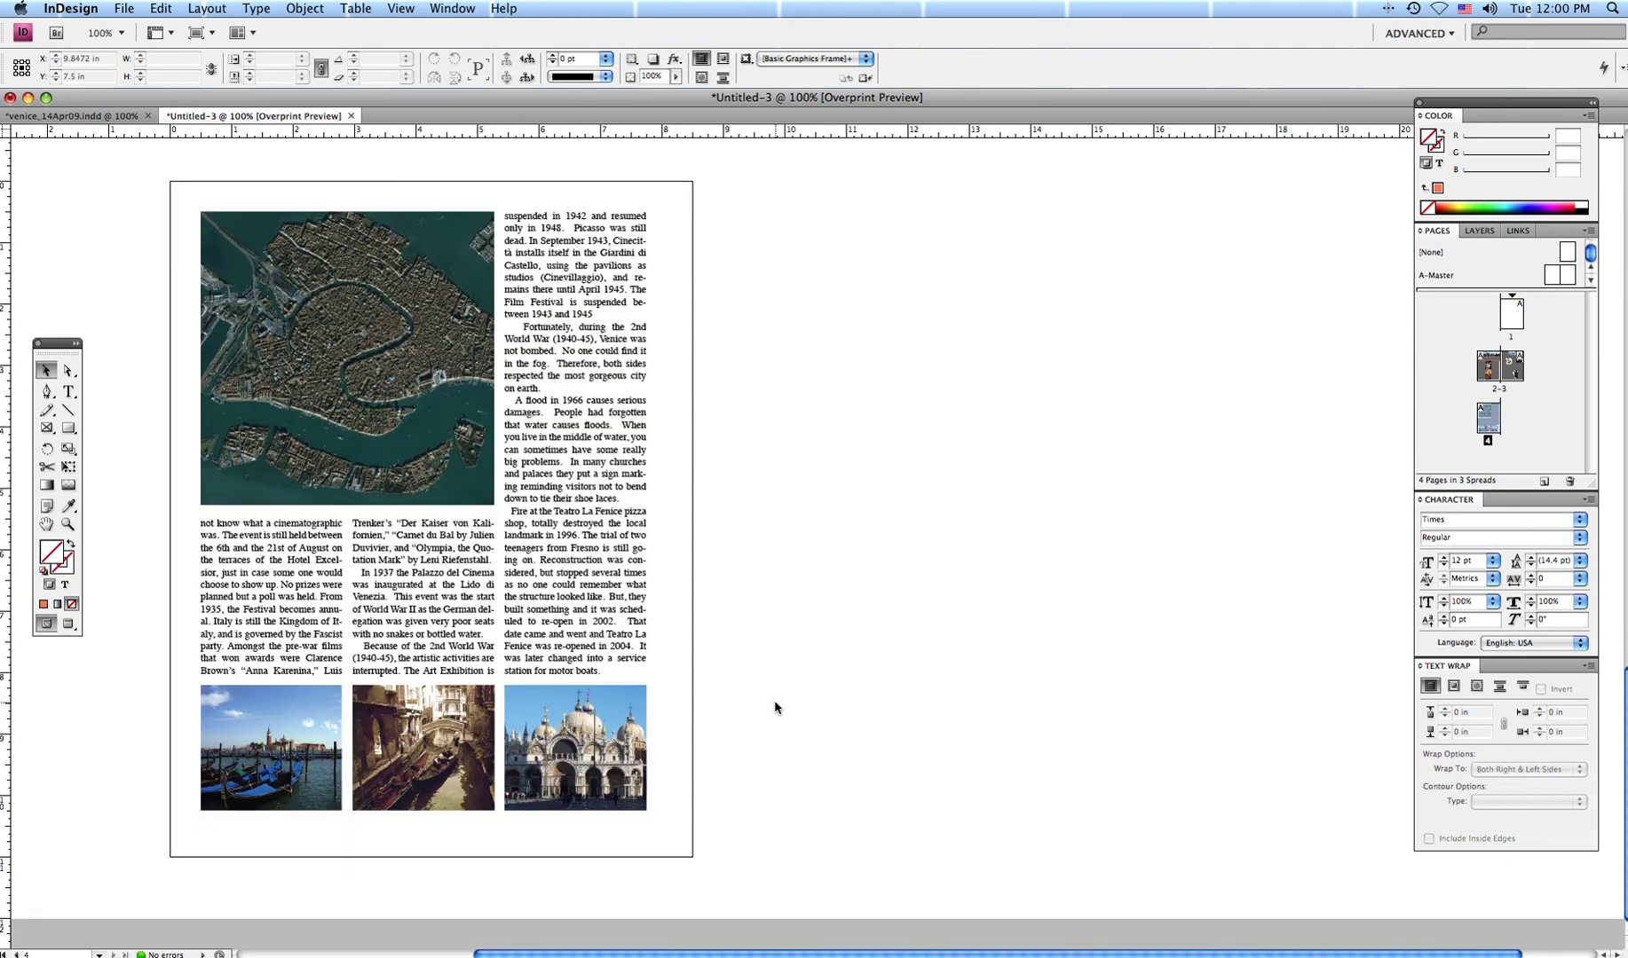
{"action": "scroll", "coordinate": [774, 707], "scroll_direction": "up", "scroll_amount": 10}
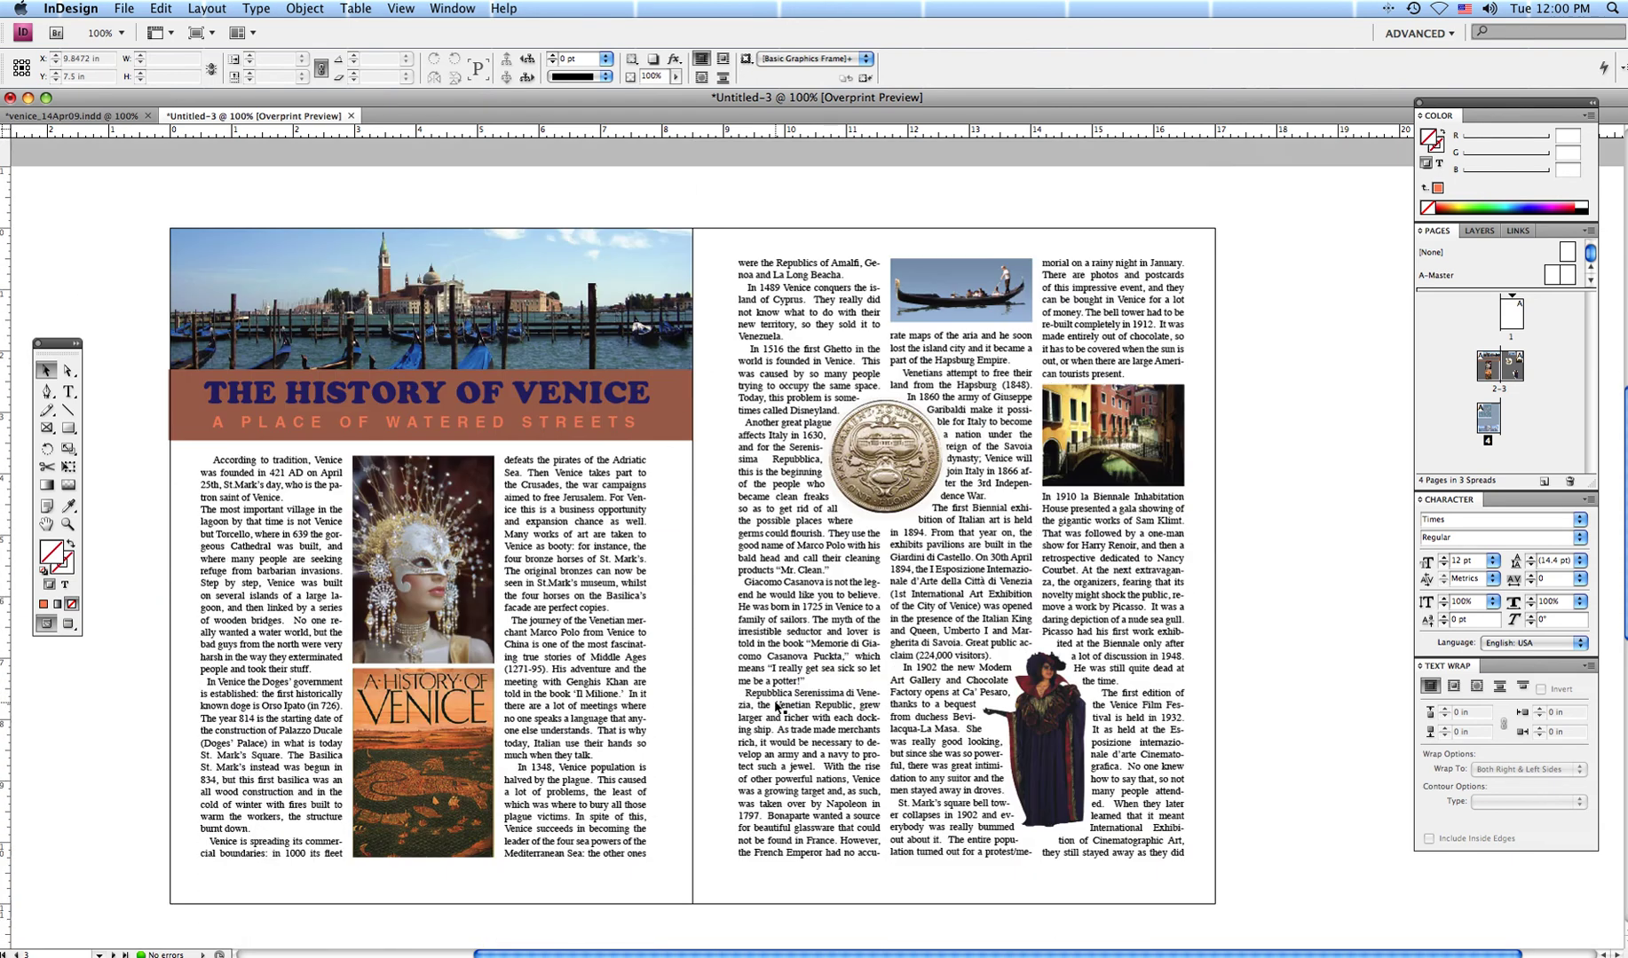